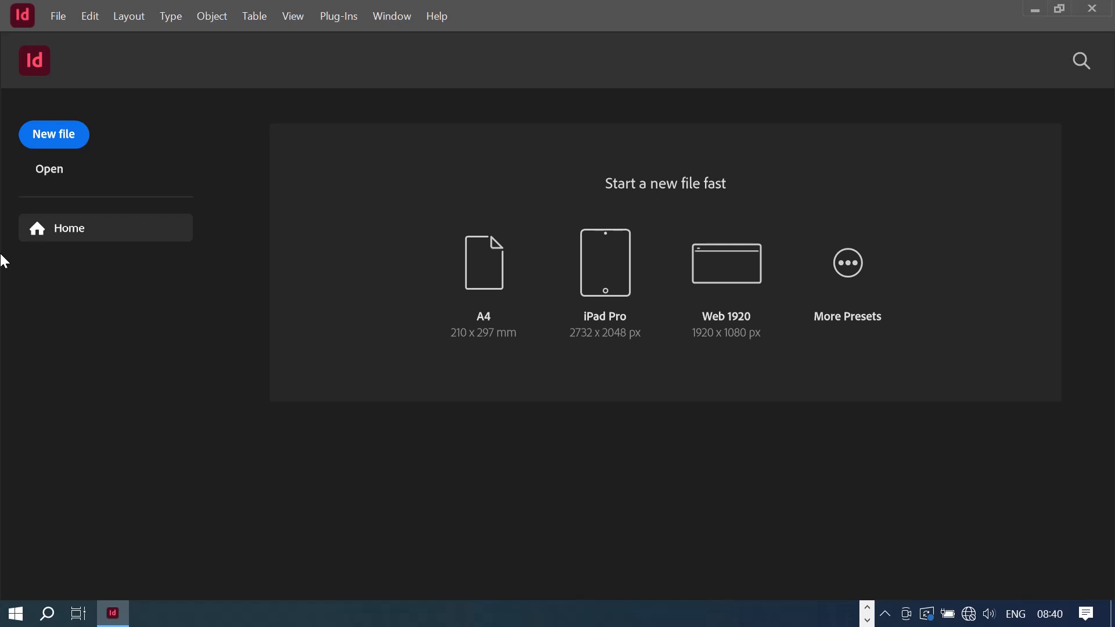
# - From the Home screen, bring up the New Document dialog showing the Custom 210 x 297 mm preset
pyautogui.click(887, 615)
pyautogui.click(870, 583)
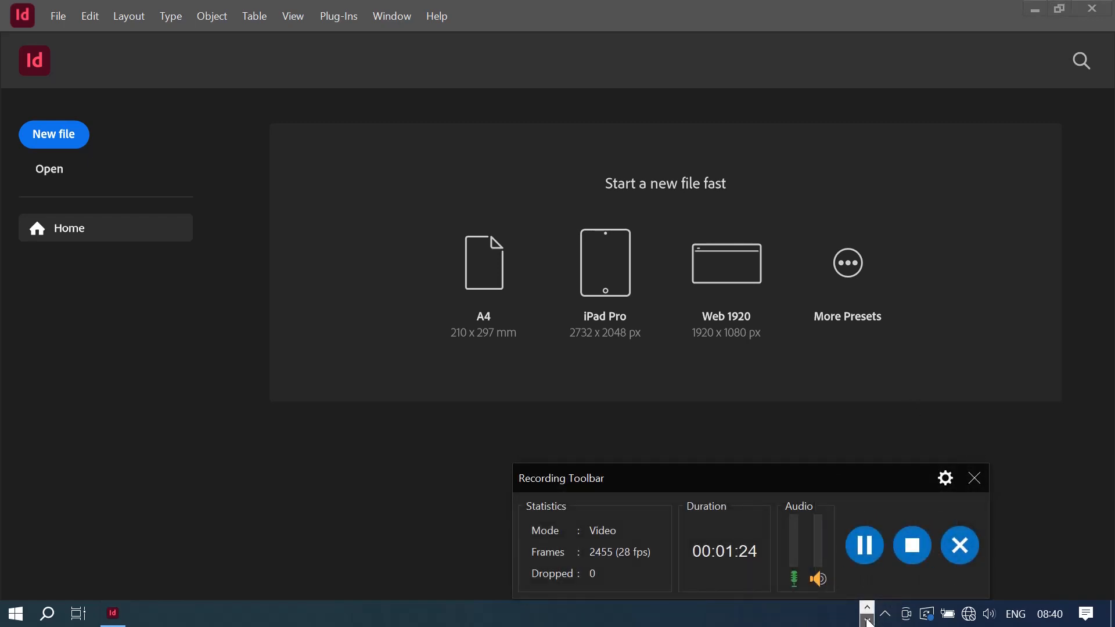
pyautogui.click(975, 478)
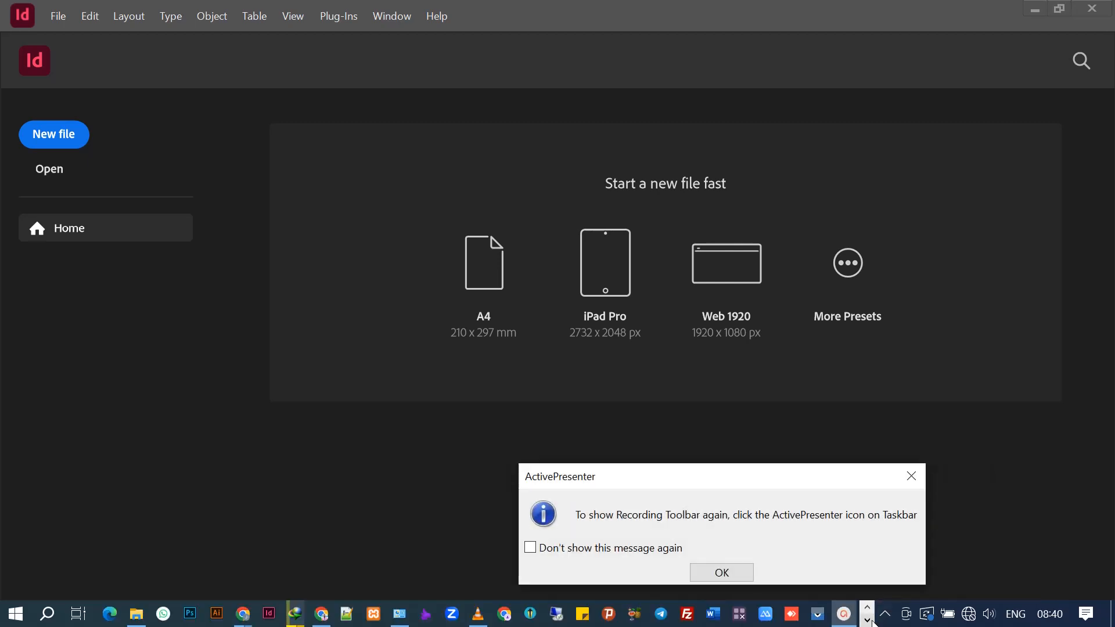
pyautogui.click(915, 475)
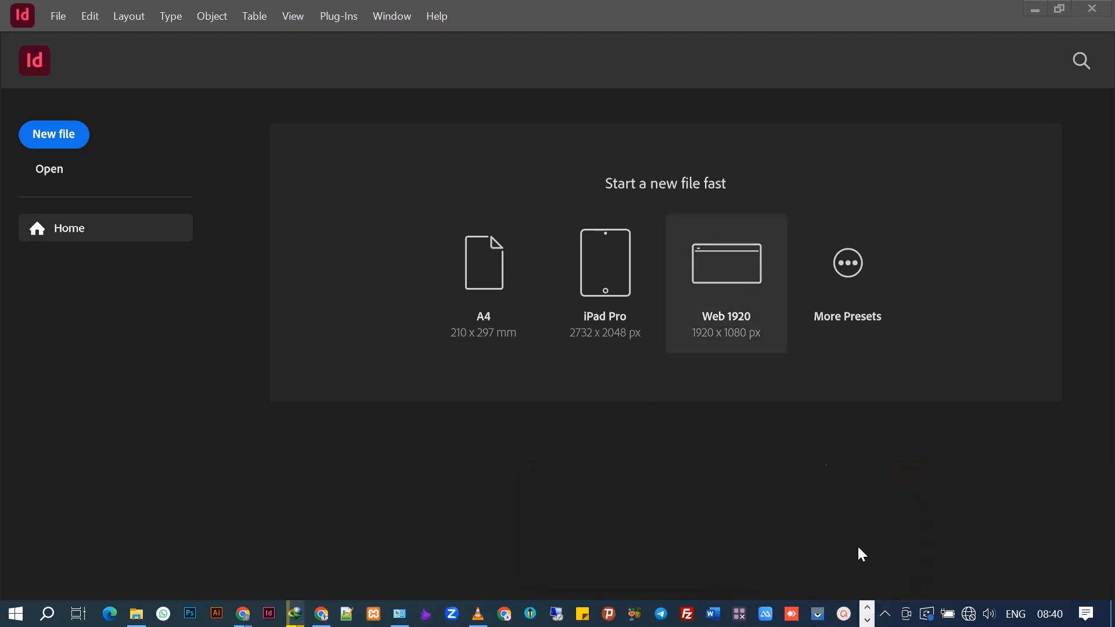
pyautogui.click(852, 295)
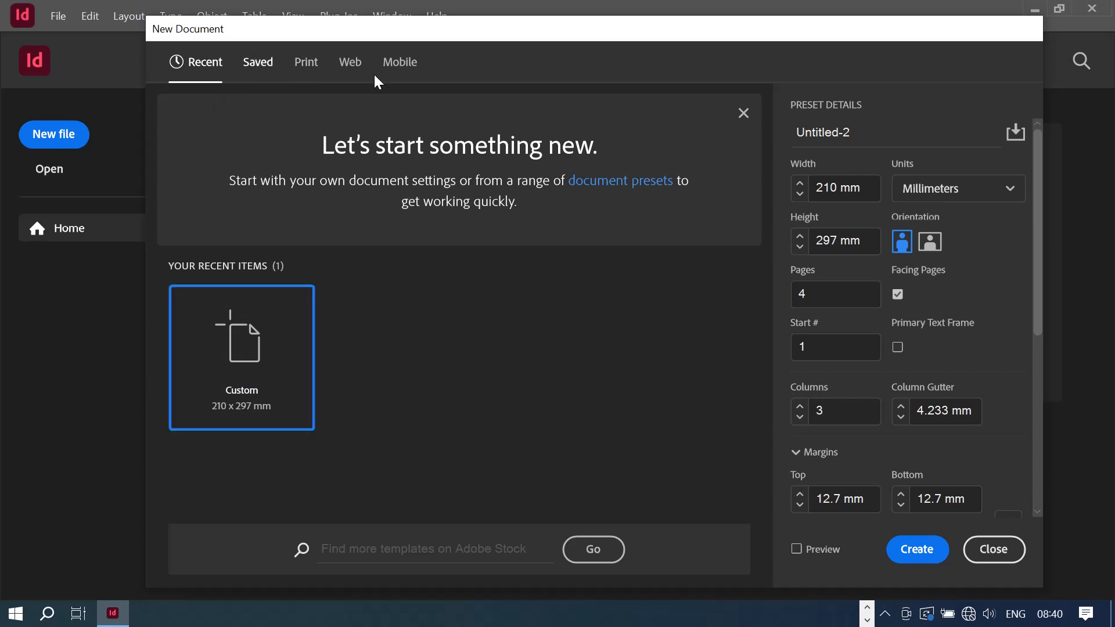
# - Browse the Saved presets, then the Print presets, to find A4 at 210 x 297 mm
pyautogui.click(256, 69)
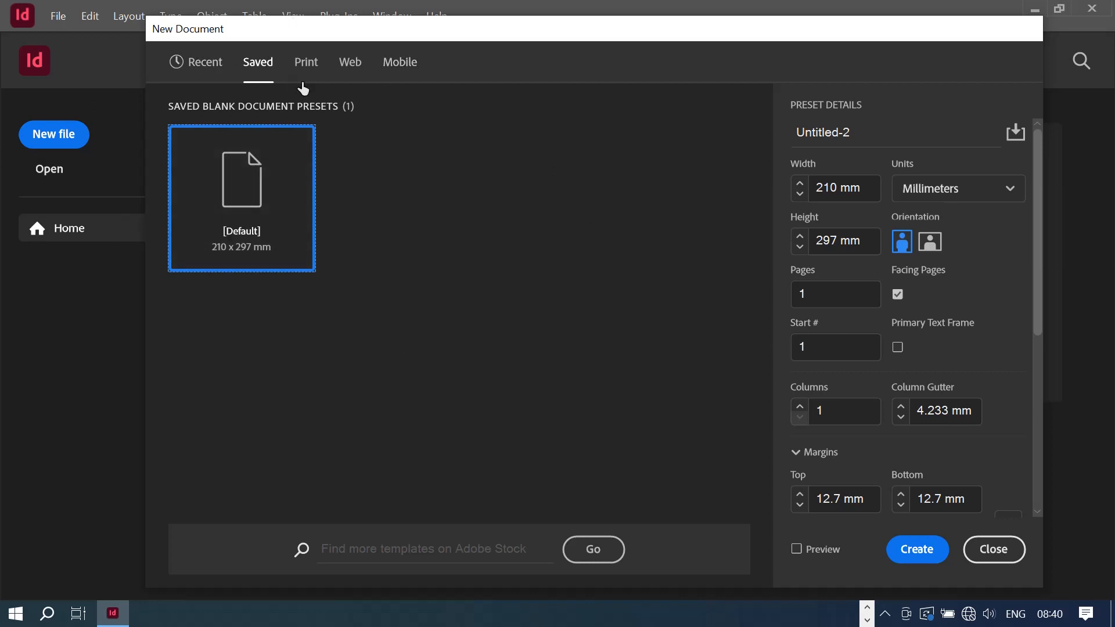
pyautogui.click(316, 64)
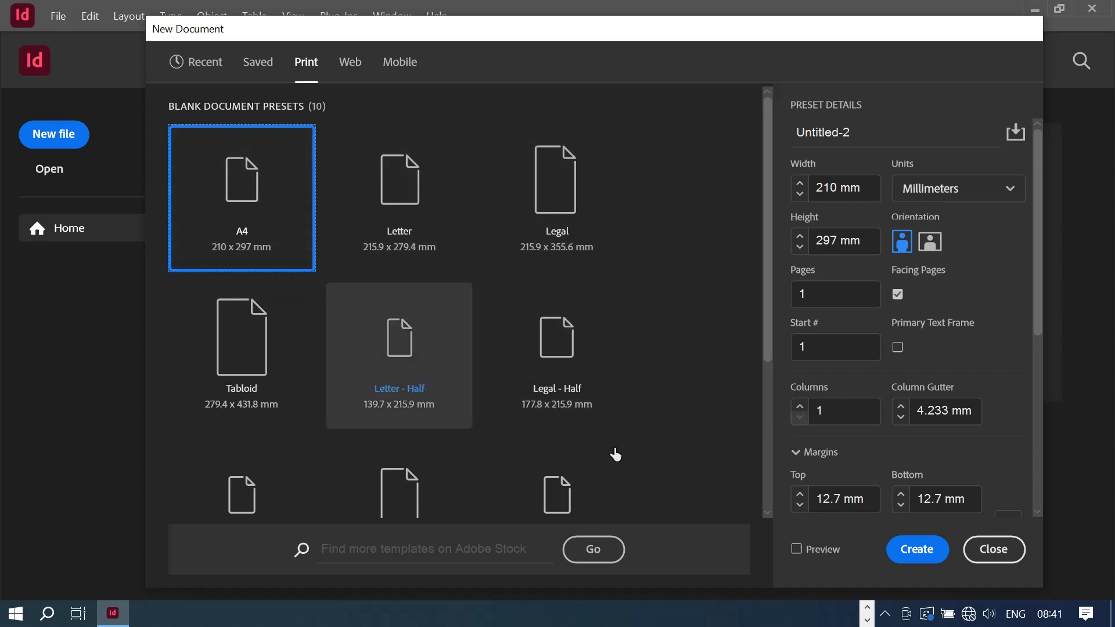
pyautogui.scroll(-3, 691, 366)
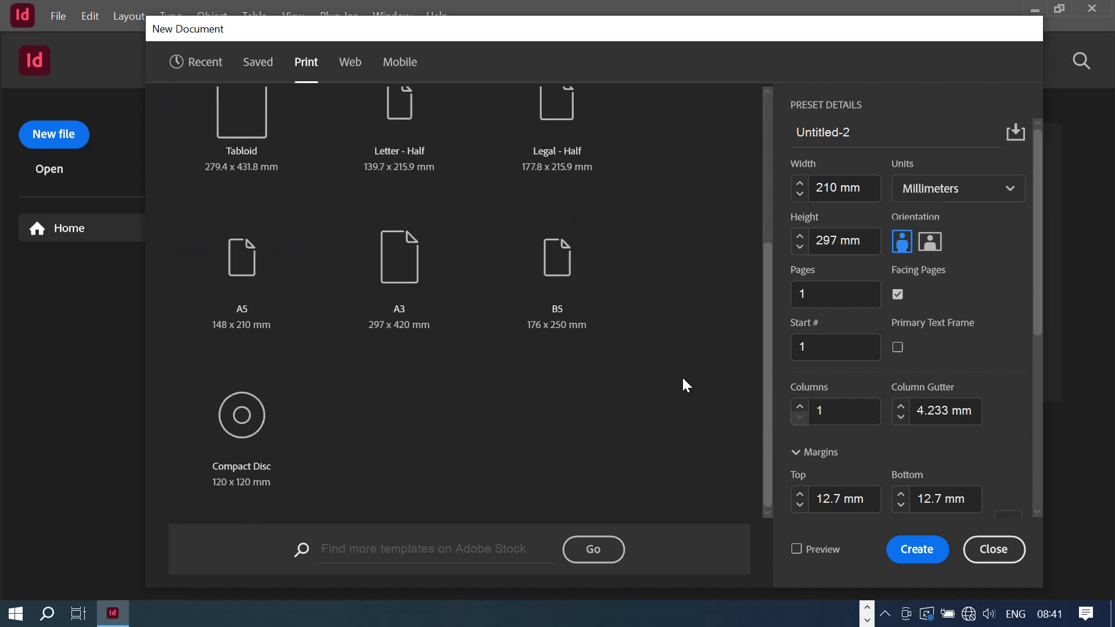
pyautogui.scroll(4, 683, 384)
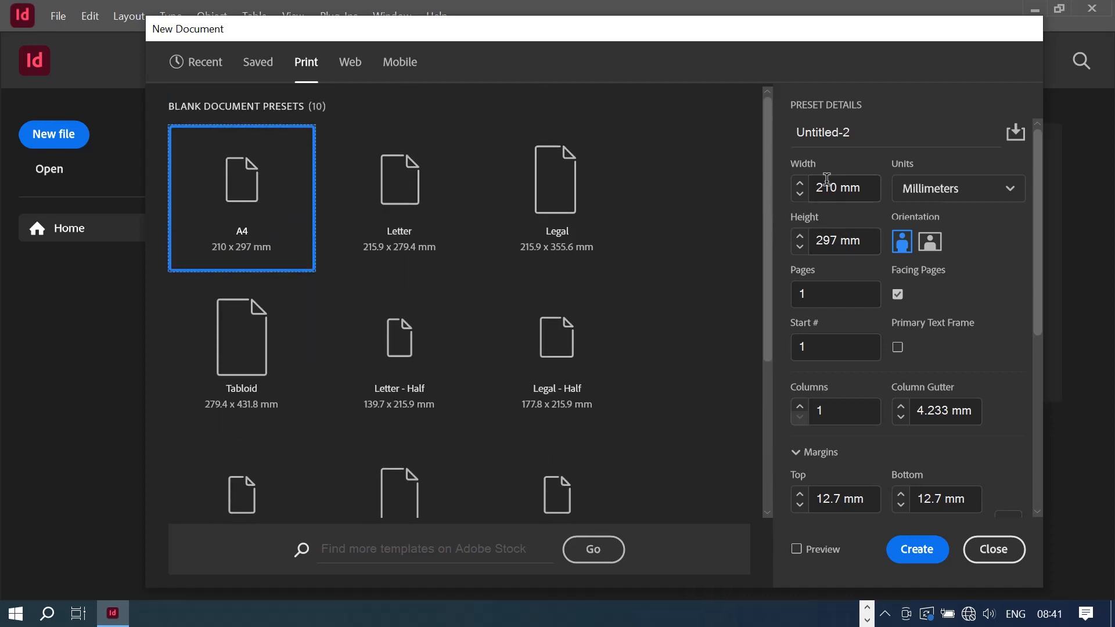
# - Keep the A4 page size and switch the document units to Inches
pyautogui.doubleClick(827, 182)
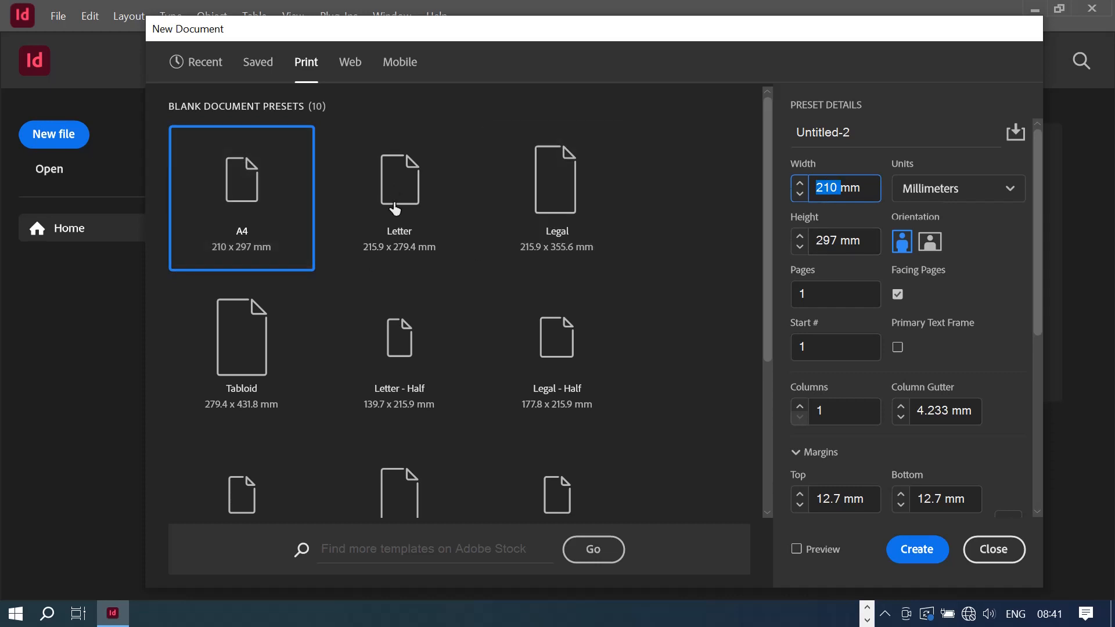
pyautogui.click(448, 219)
pyautogui.click(251, 212)
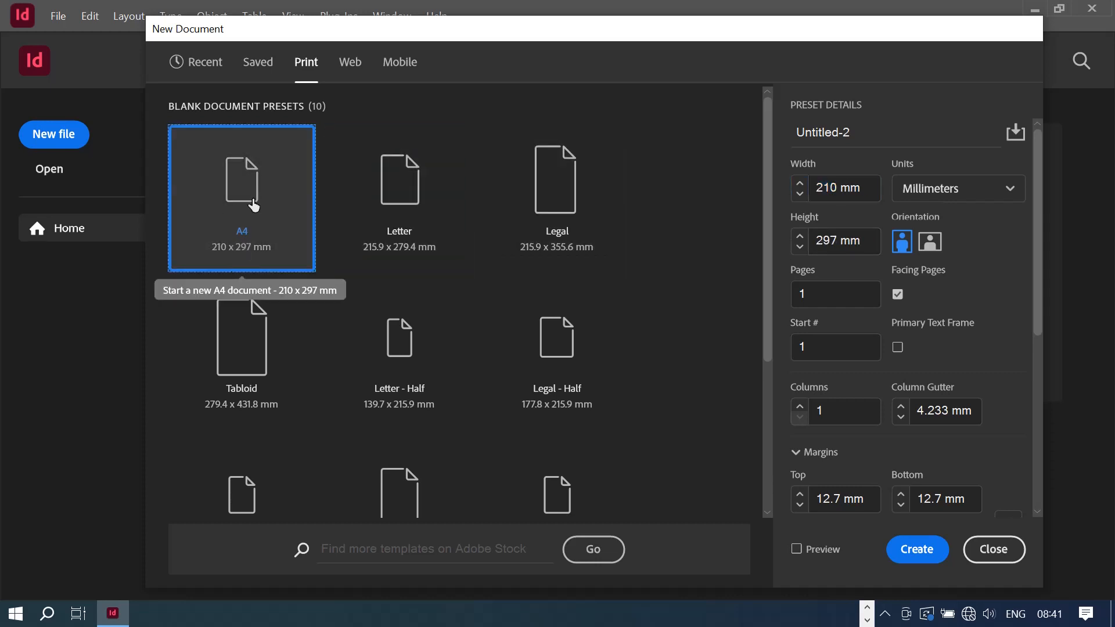
pyautogui.click(1007, 192)
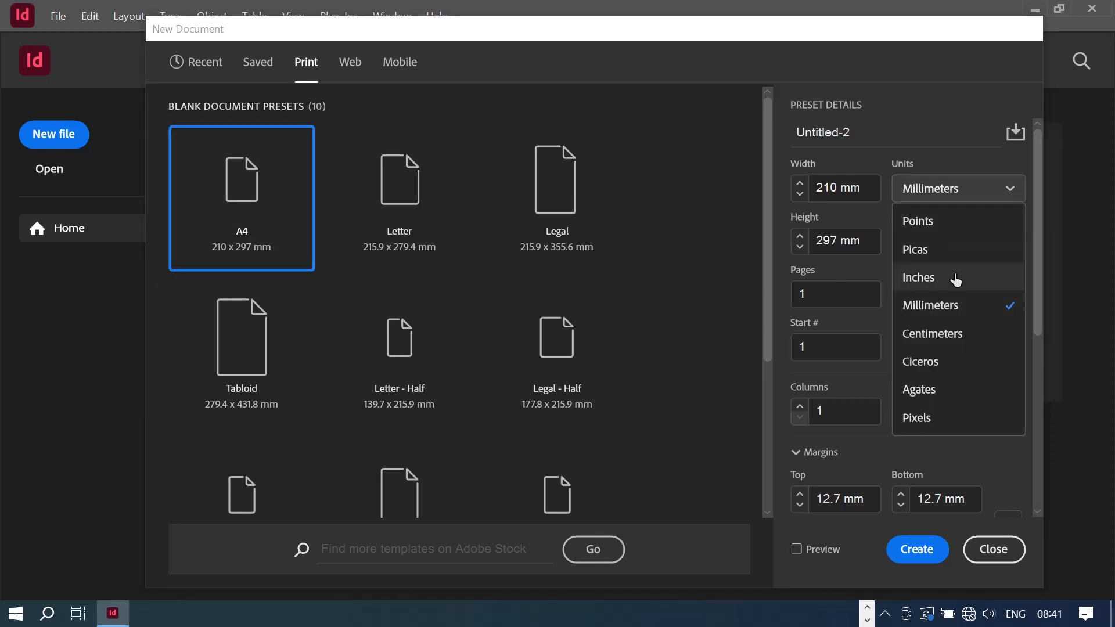
pyautogui.click(929, 282)
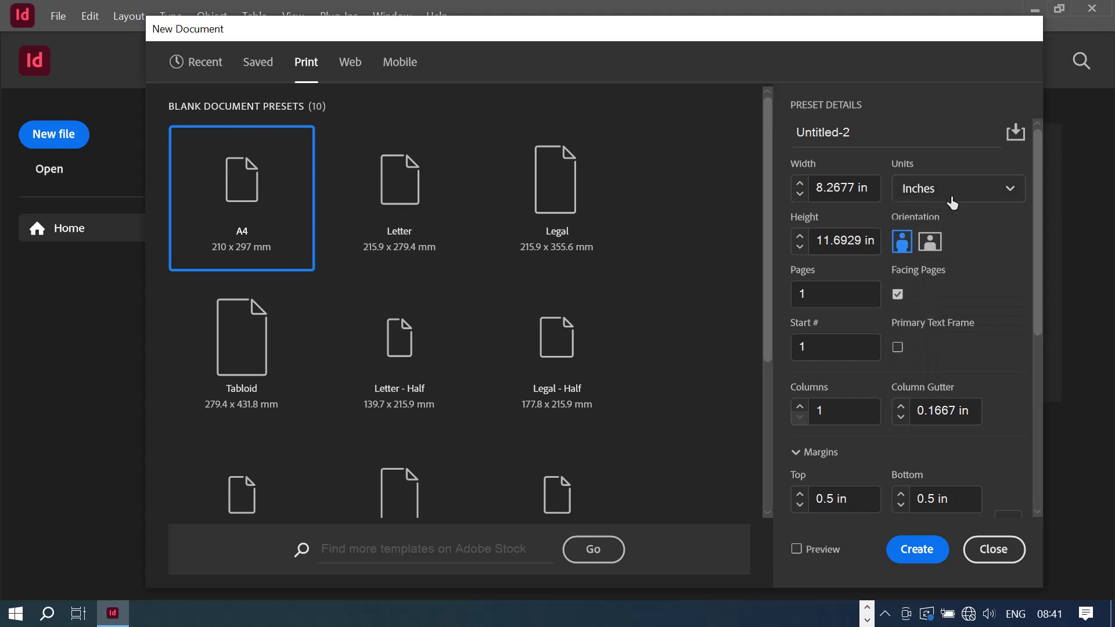
# - Replace the Untitled-2 document name with NEWSLETTER
pyautogui.click(846, 132)
pyautogui.moveTo(875, 129); pyautogui.dragTo(586, 82)
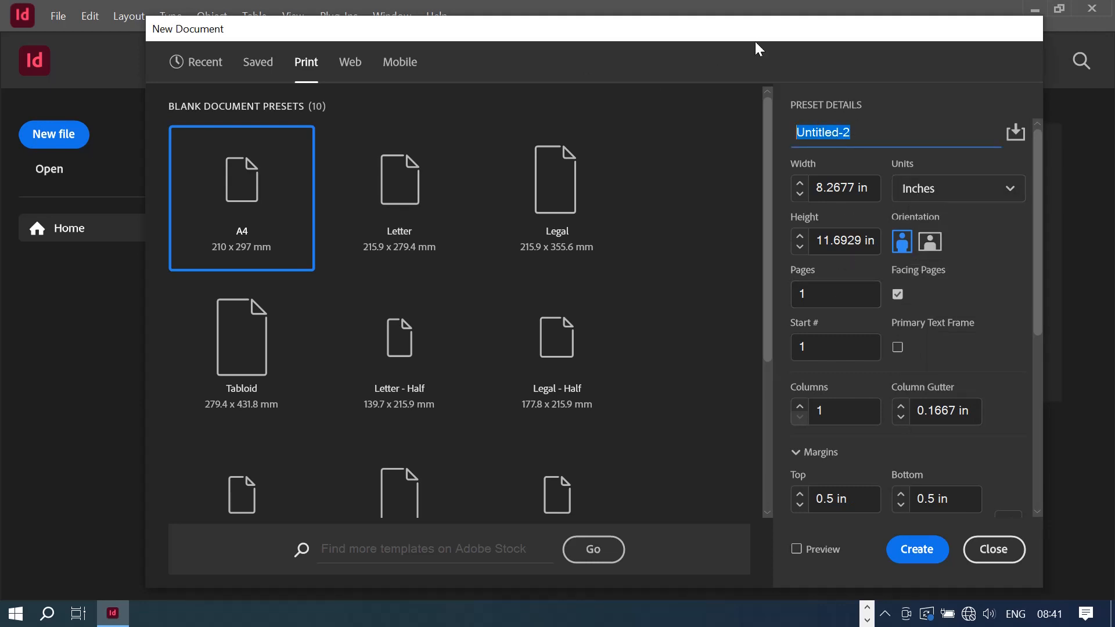
pyautogui.write('NEW')
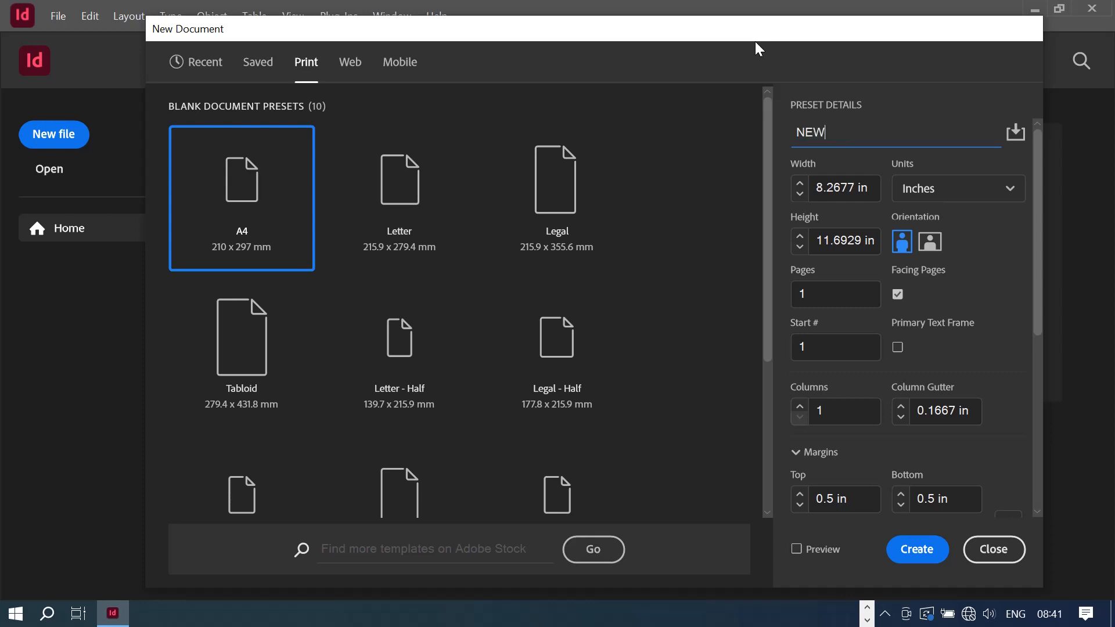
pyautogui.write('SLETTER')
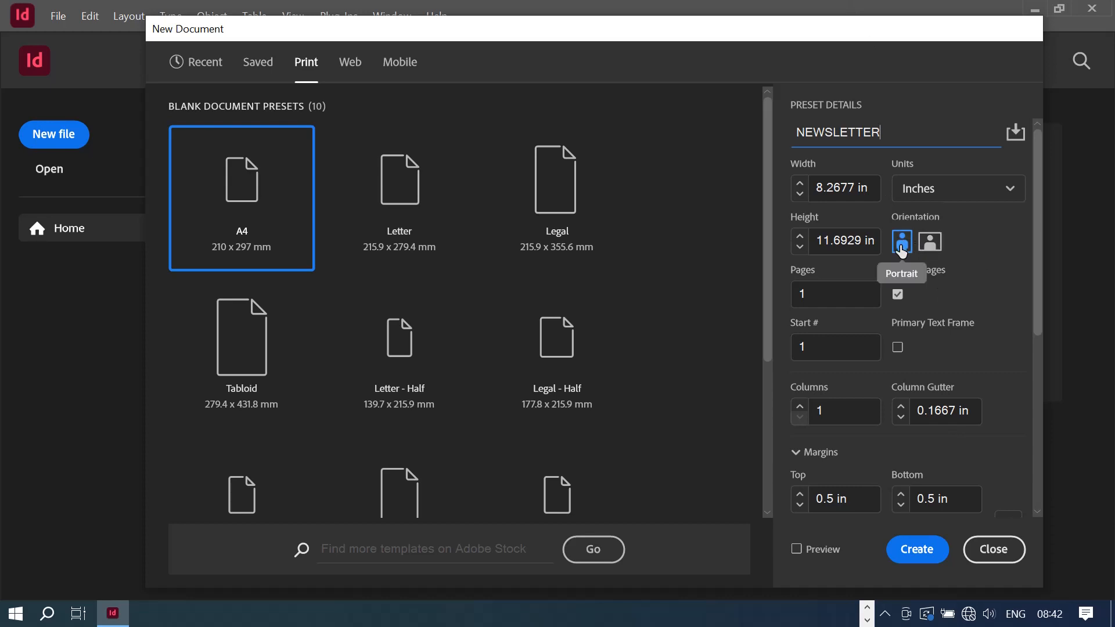
pyautogui.moveTo(833, 296); pyautogui.dragTo(772, 276)
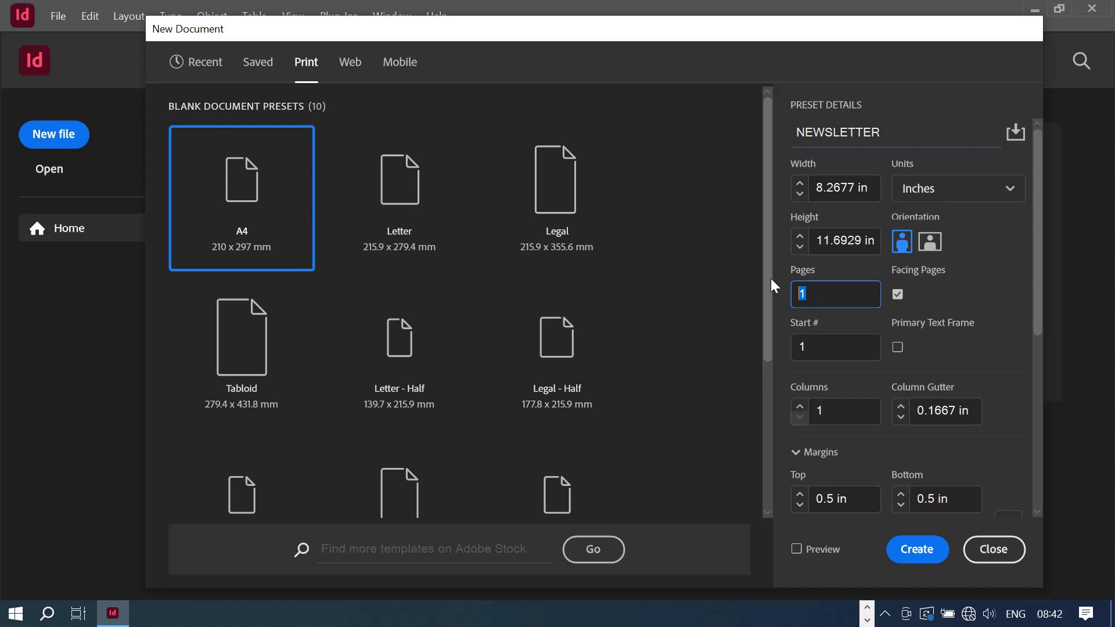
pyautogui.doubleClick(829, 296)
# - Enter 4 in the Pages field, moving on to the start page number
pyautogui.write('4')
pyautogui.press('Tab')
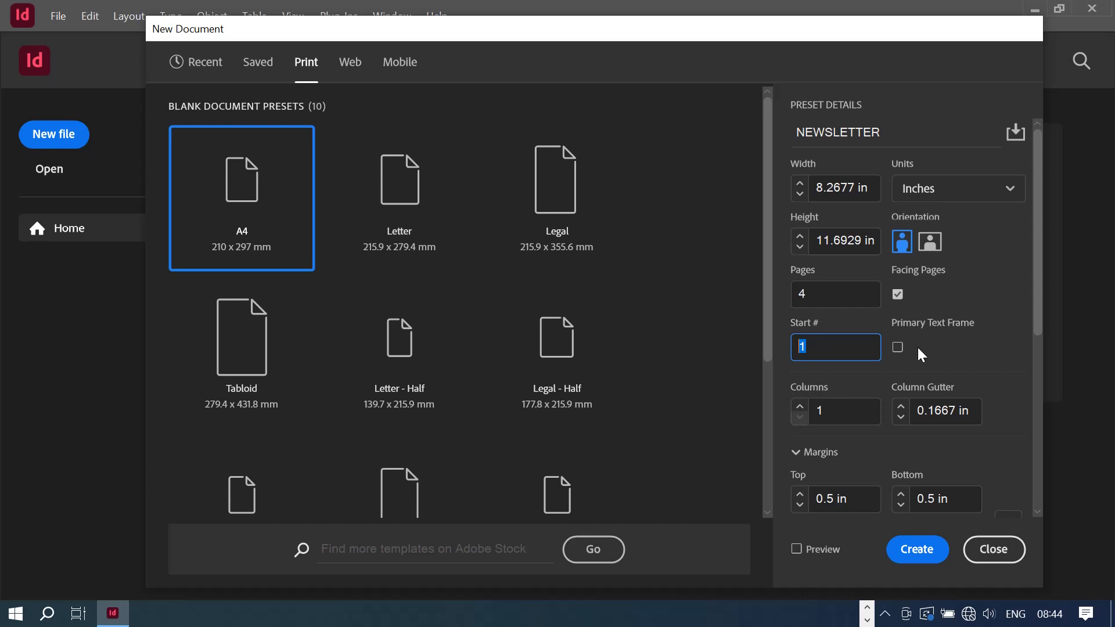
# - Raise the column count to 3 and create the NEWSLETTER document
pyautogui.click(800, 406)
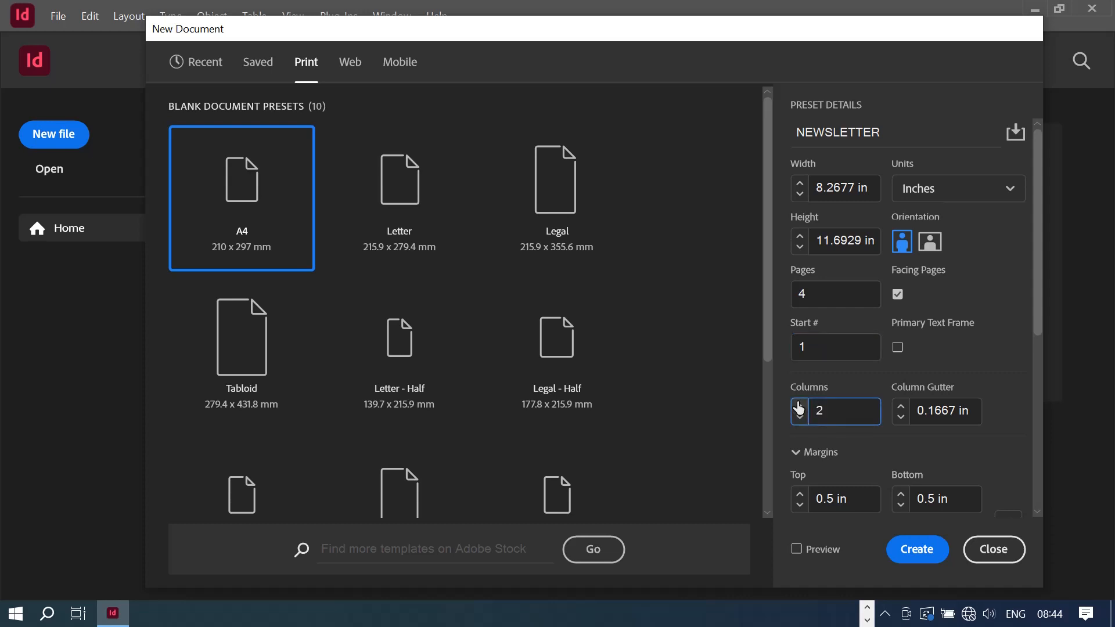
pyautogui.click(800, 406)
pyautogui.scroll(-1, 1013, 423)
pyautogui.scroll(-3, 849, 399)
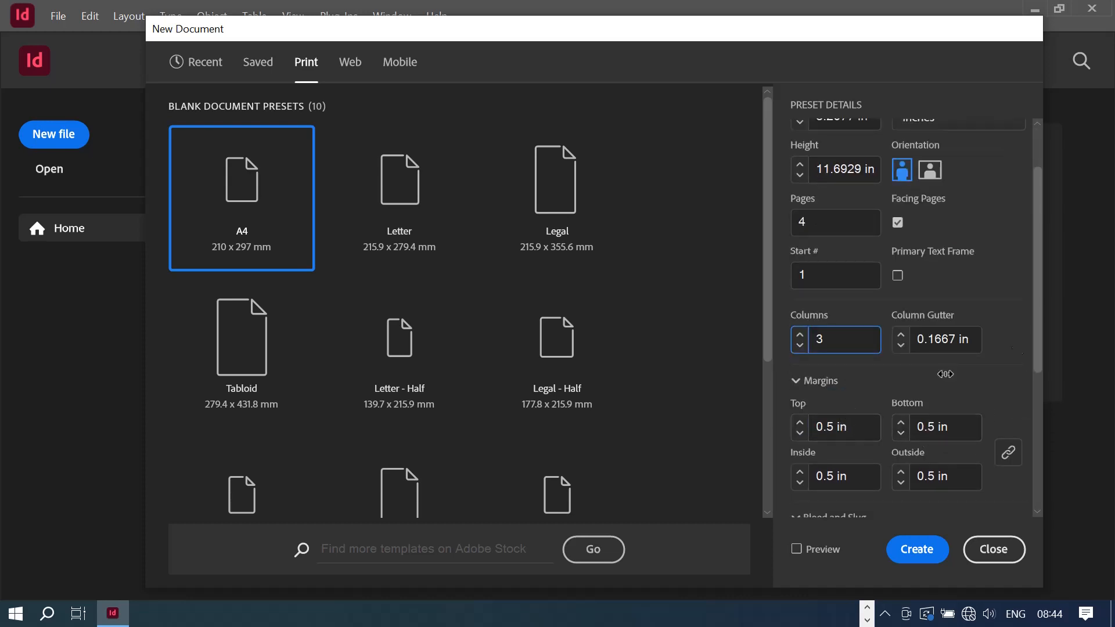
pyautogui.scroll(-2, 984, 395)
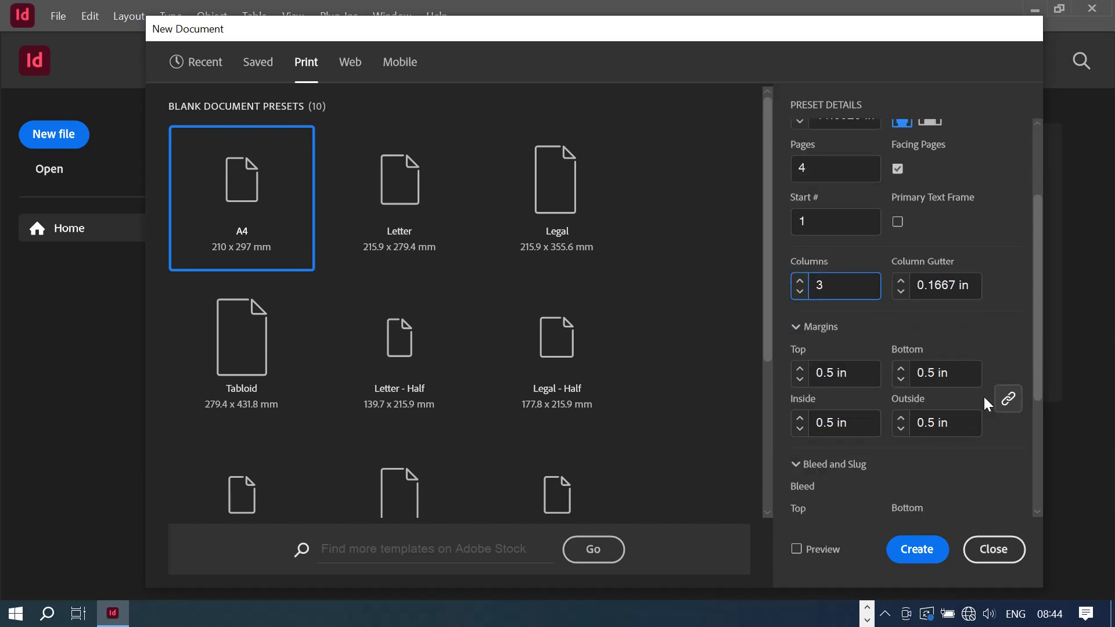
pyautogui.scroll(-4, 873, 389)
pyautogui.scroll(-2, 819, 453)
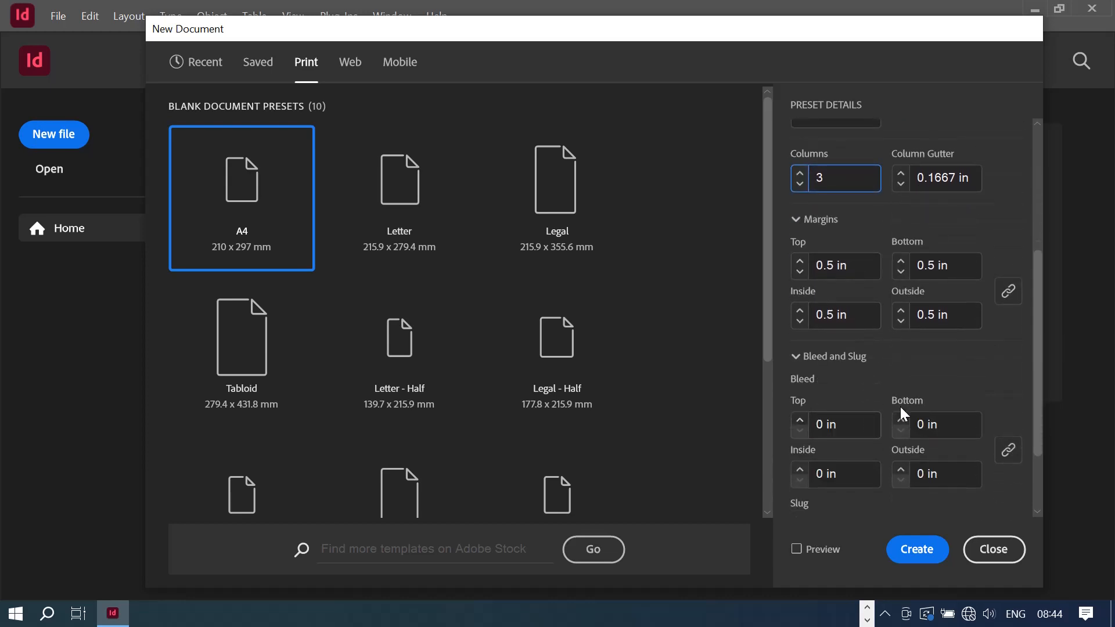
pyautogui.scroll(5, 900, 406)
pyautogui.scroll(2, 905, 395)
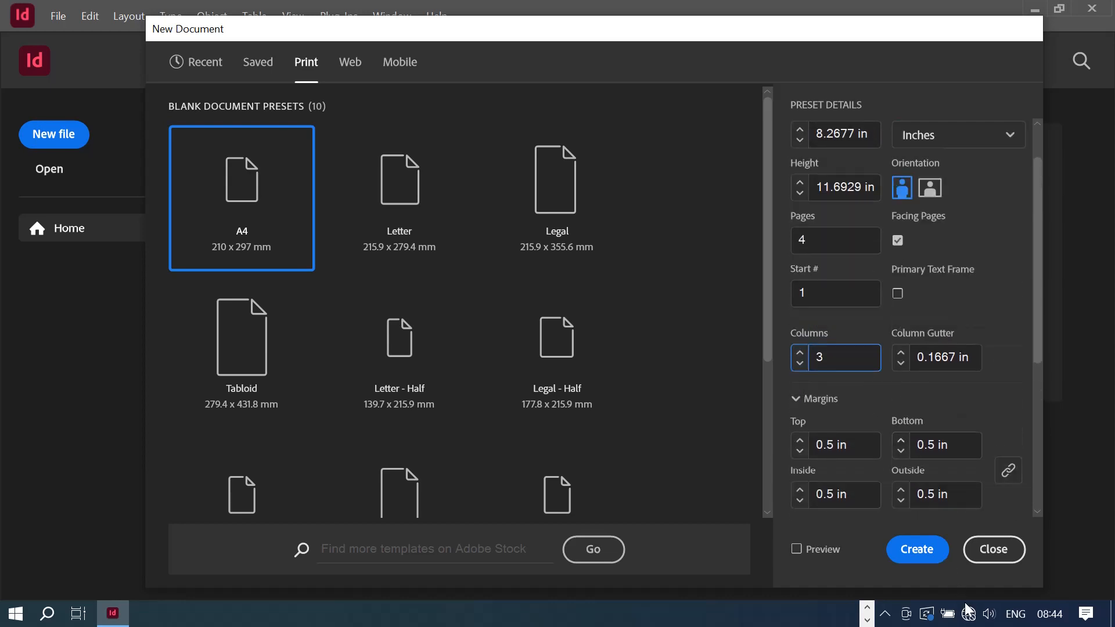
pyautogui.click(917, 549)
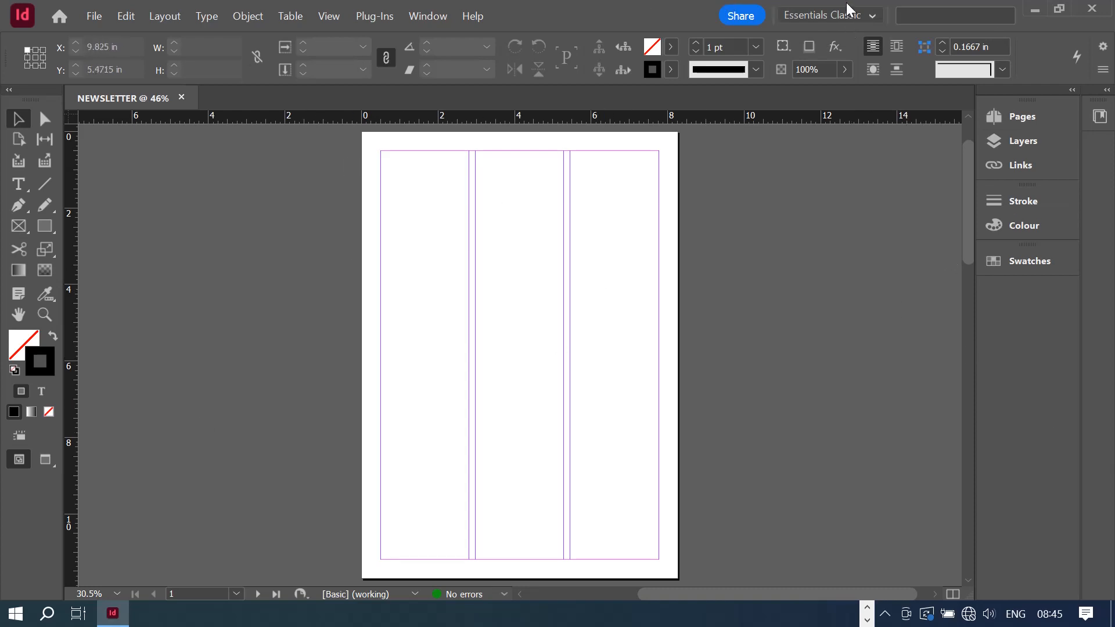
# - Choose Reset Essentials Classic from the workspace switcher to restore its default panels
pyautogui.click(872, 17)
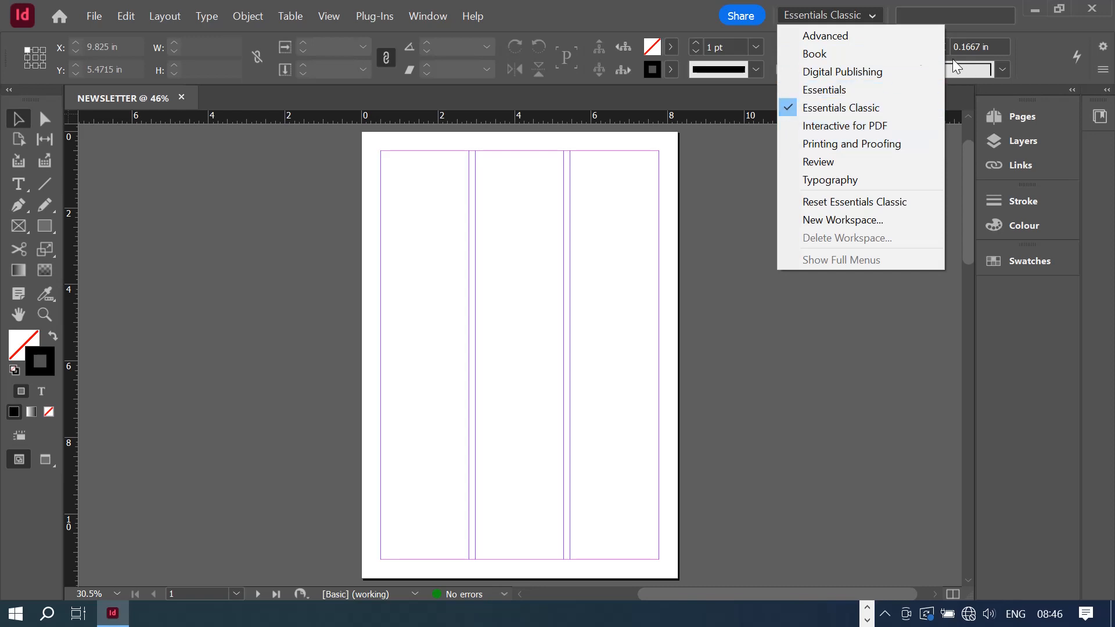
pyautogui.click(855, 108)
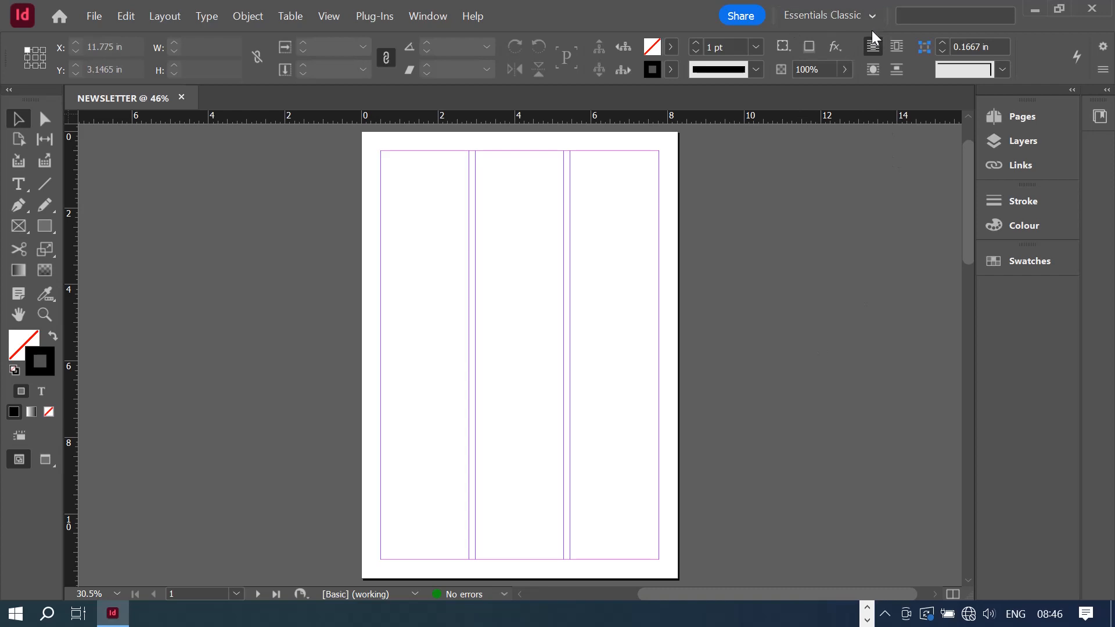
pyautogui.click(880, 15)
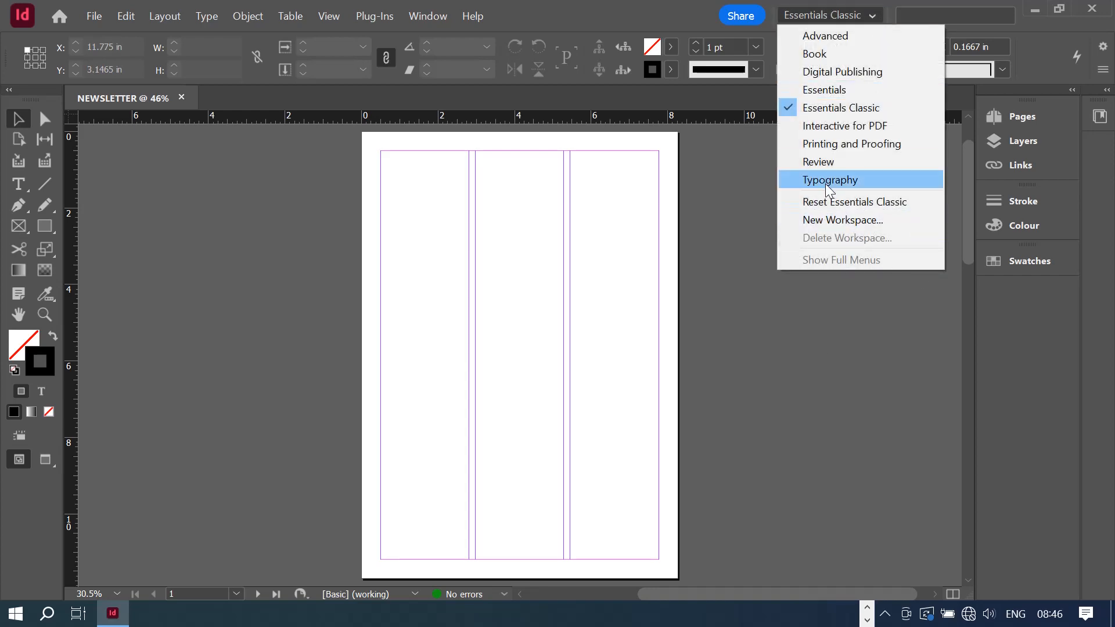
pyautogui.click(844, 204)
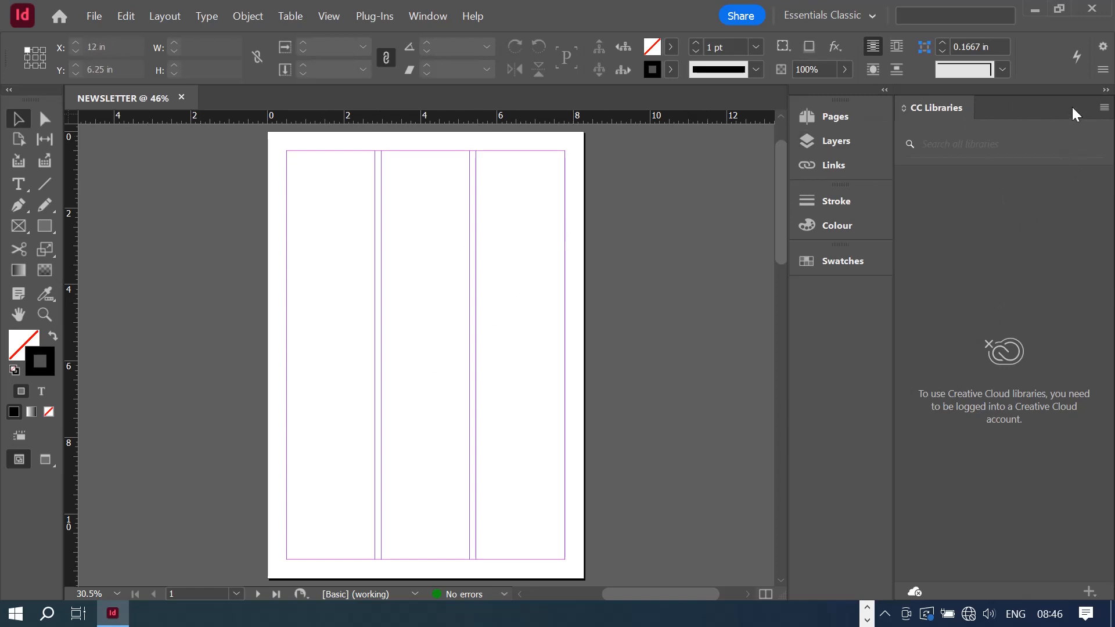
# - Collapse the CC Libraries panel to an icon strip to widen the page view
pyautogui.click(1106, 92)
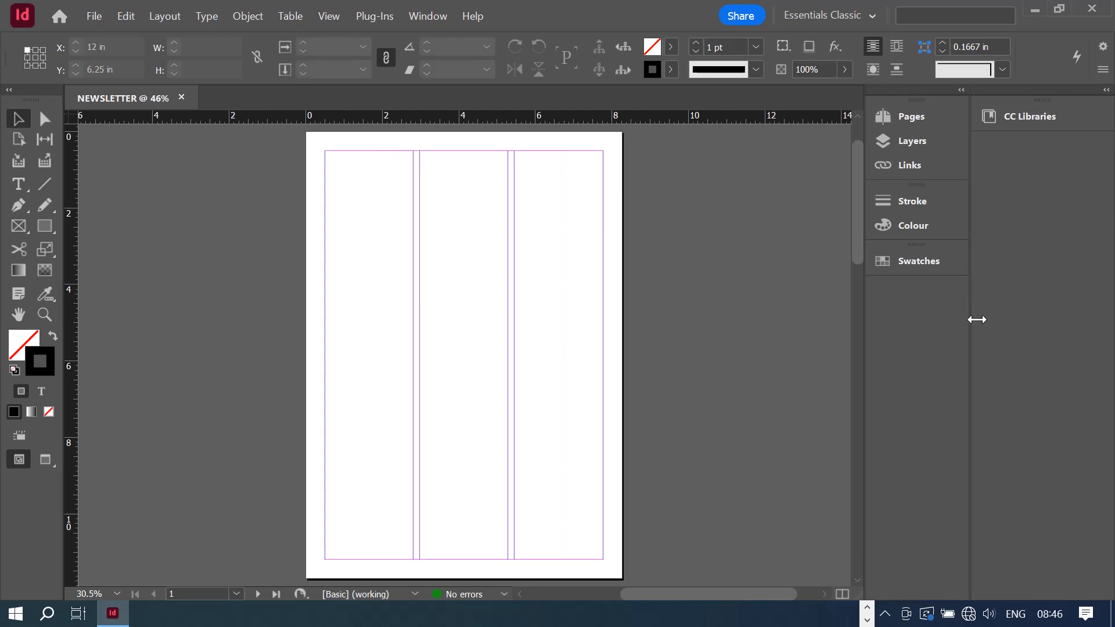
pyautogui.moveTo(972, 314); pyautogui.dragTo(1111, 325)
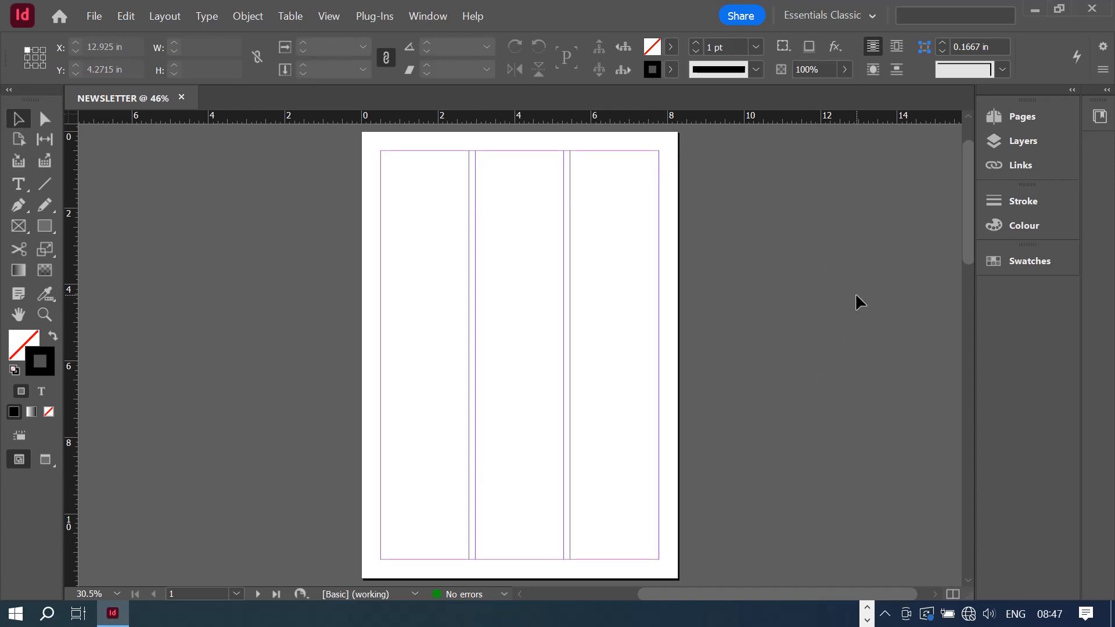
pyautogui.scroll(-5, 831, 215)
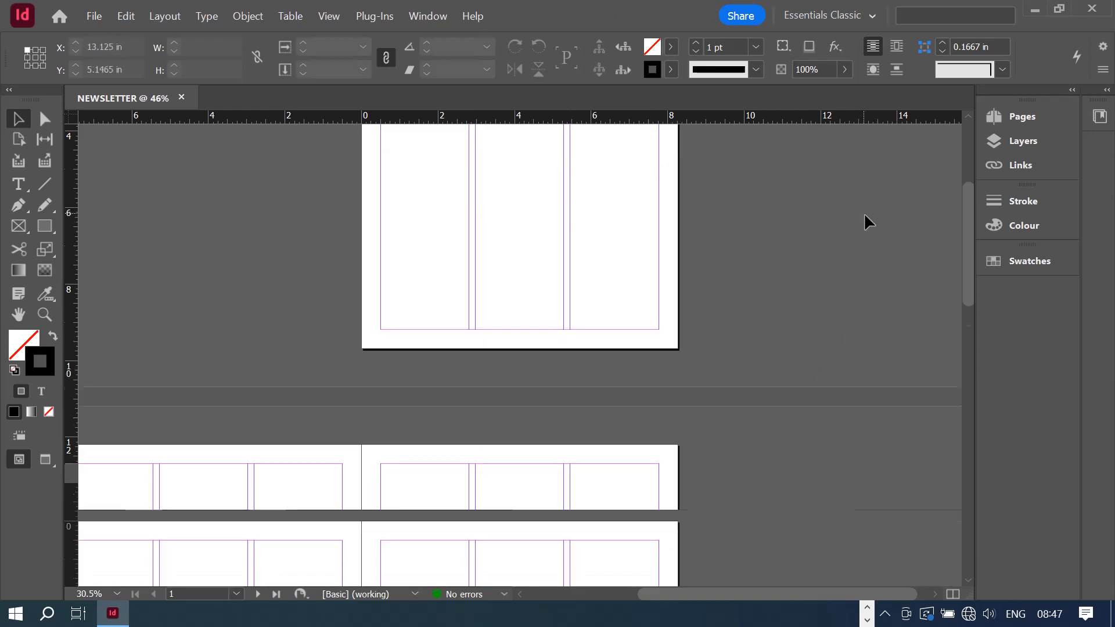
pyautogui.scroll(-4, 867, 216)
pyautogui.scroll(8, 878, 222)
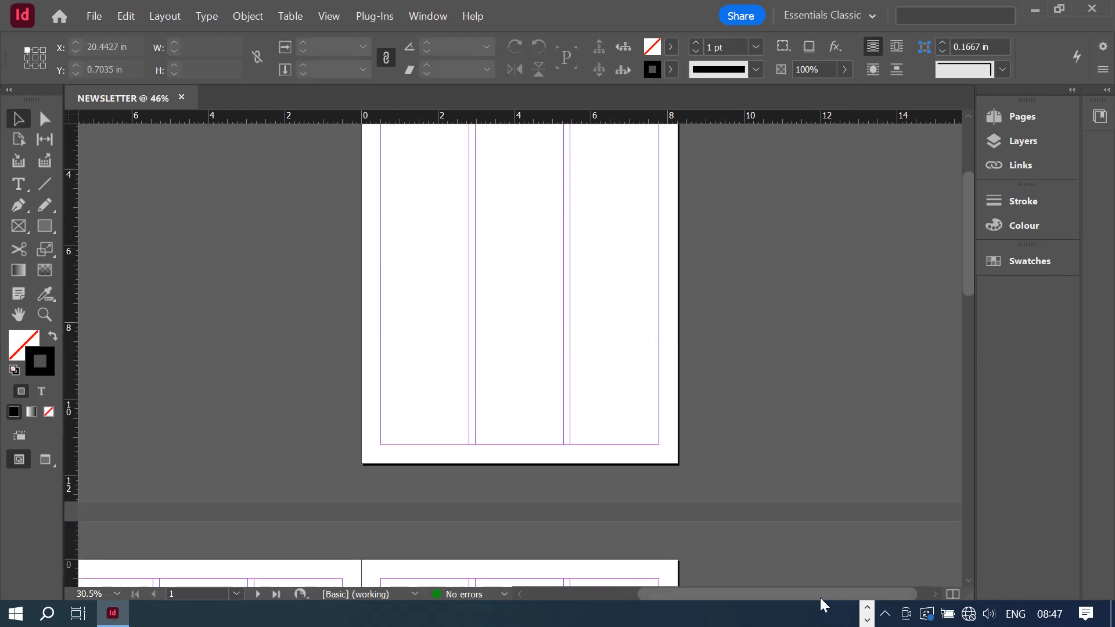
pyautogui.moveTo(820, 598); pyautogui.dragTo(740, 594)
pyautogui.scroll(5, 956, 420)
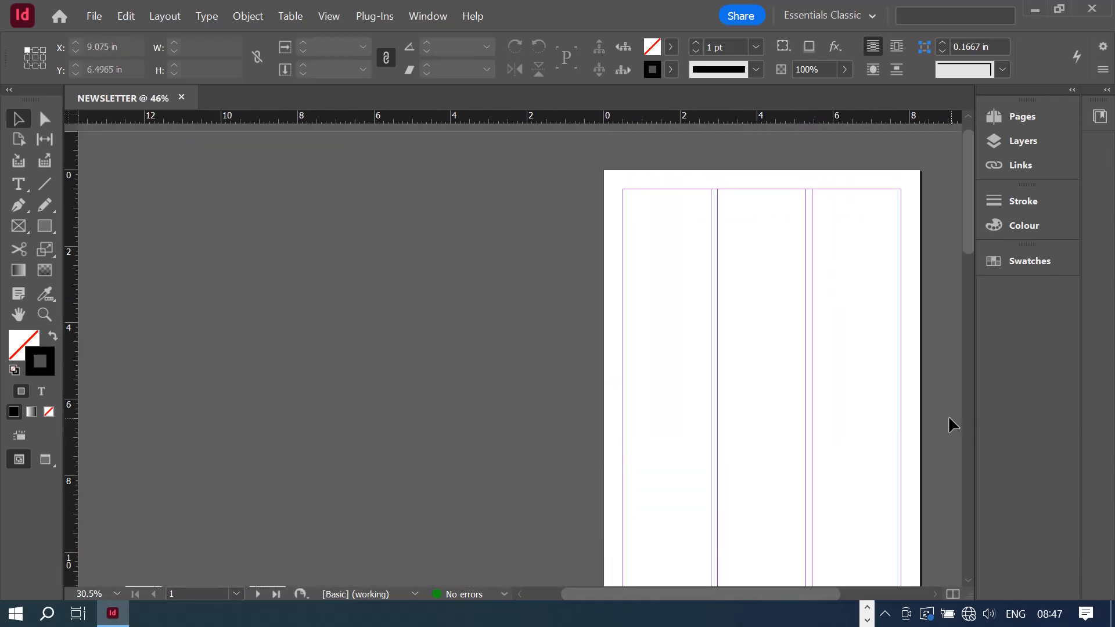
pyautogui.scroll(-1, 860, 215)
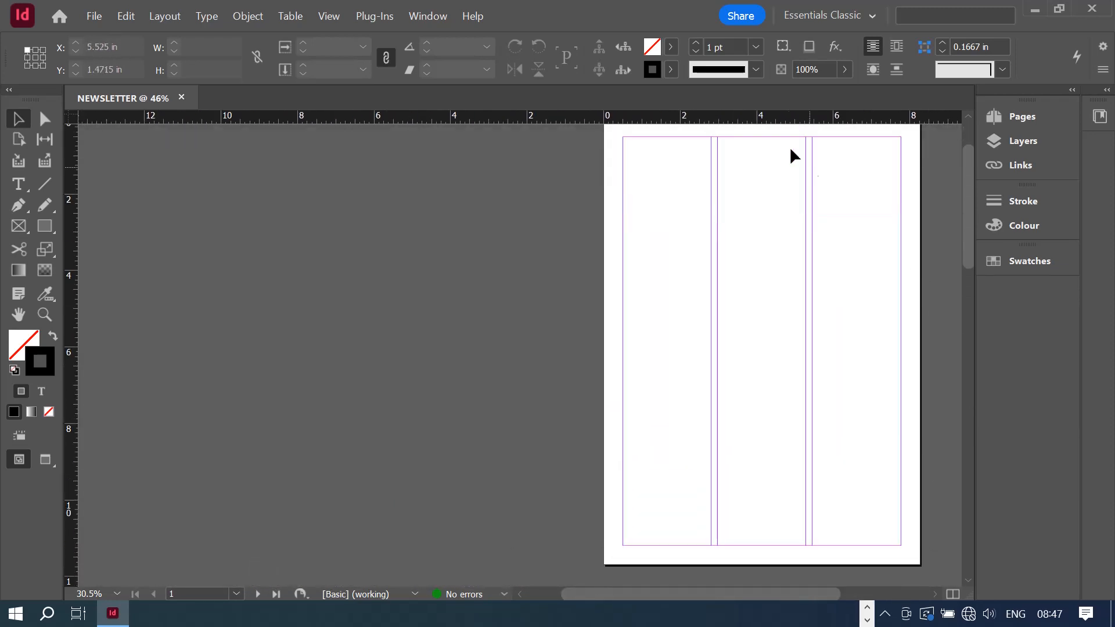
pyautogui.scroll(-8, 796, 336)
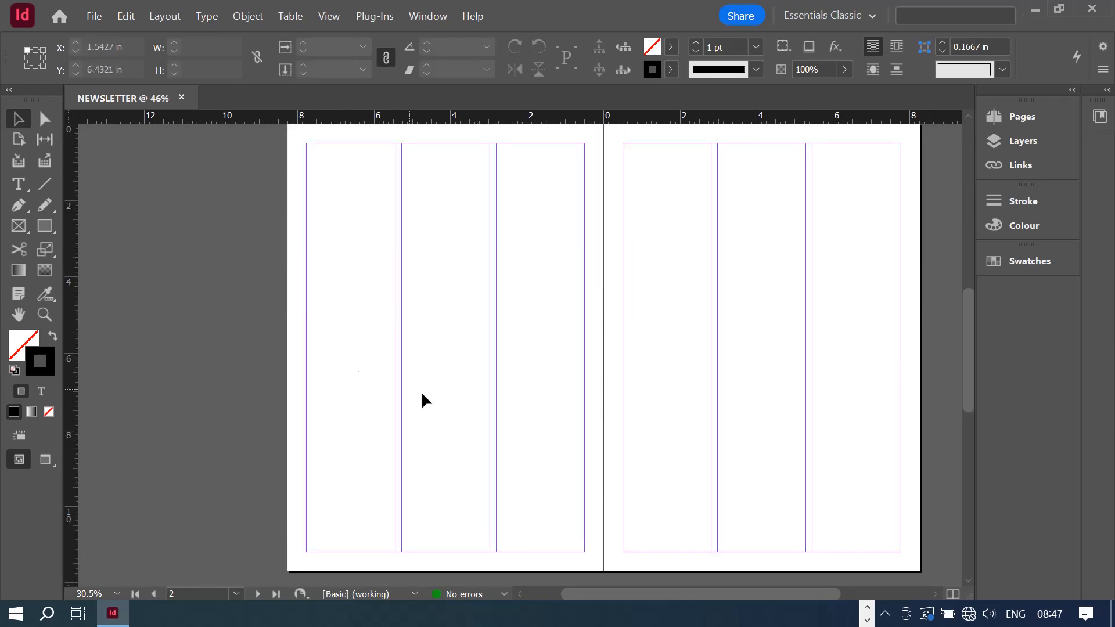
pyautogui.scroll(-6, 423, 401)
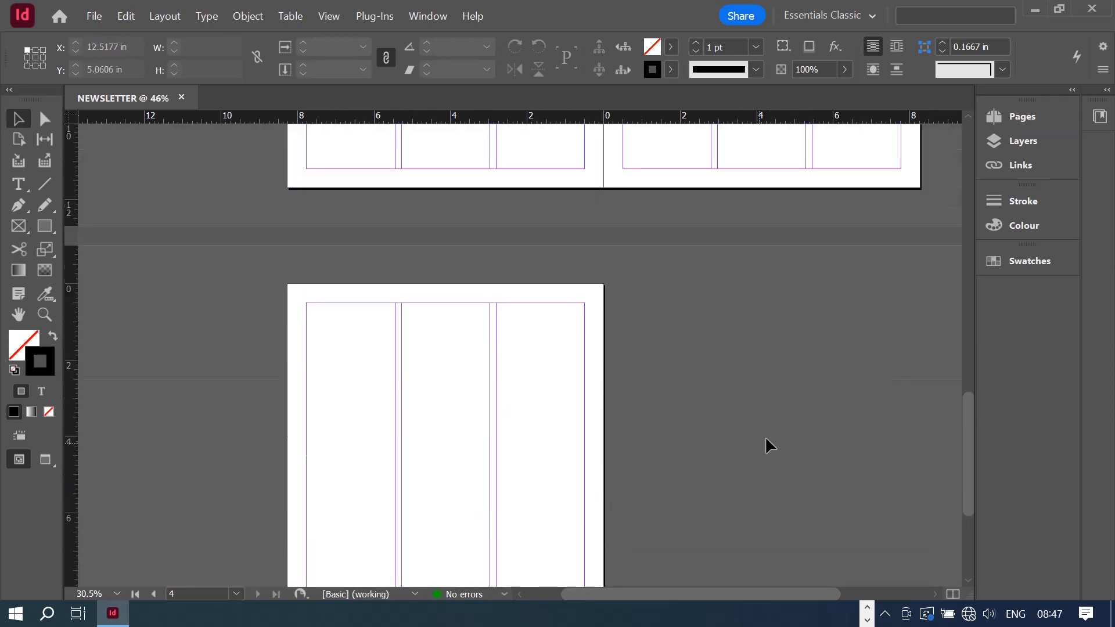
pyautogui.scroll(6, 786, 424)
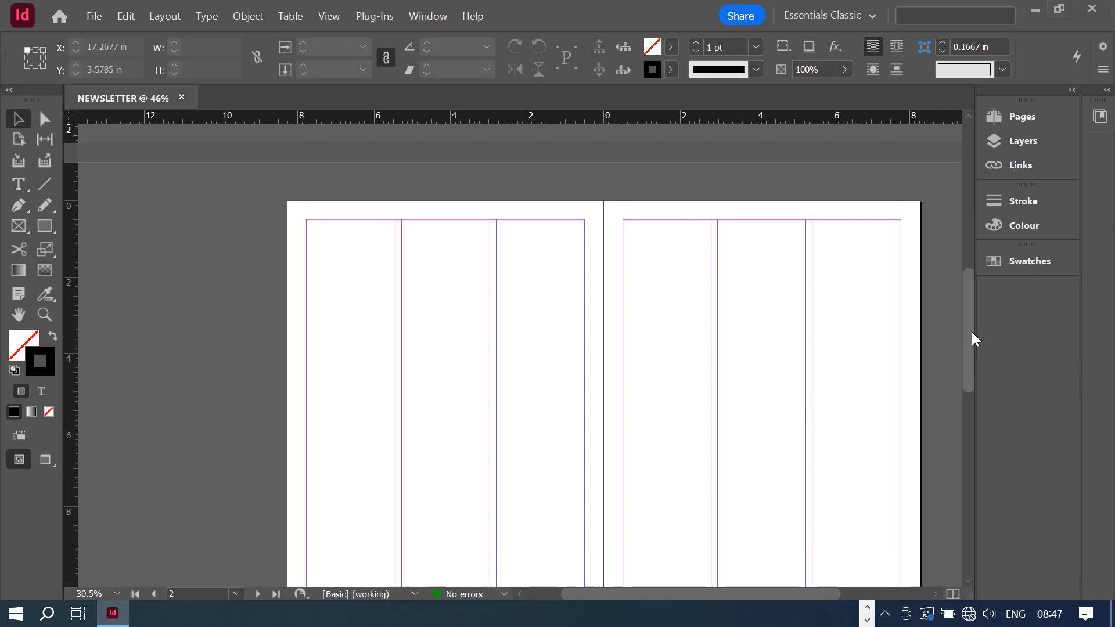
pyautogui.moveTo(971, 332)
pyautogui.mouseDown()
pyautogui.moveTo(975, 357)
pyautogui.moveTo(969, 339)
pyautogui.mouseUp()
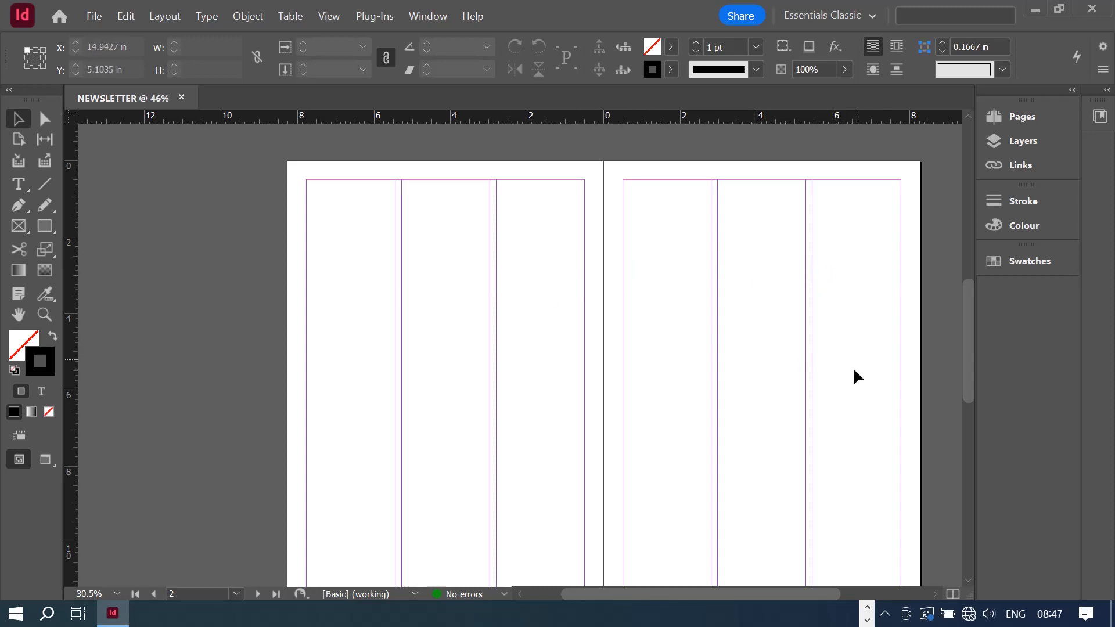
pyautogui.scroll(-1, 685, 378)
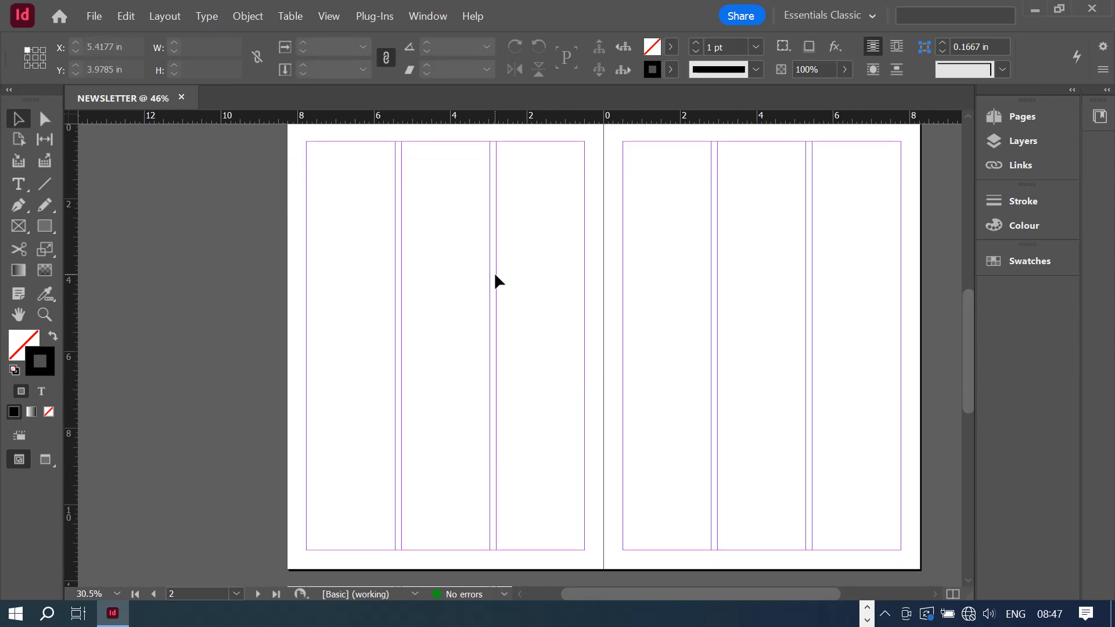
pyautogui.scroll(-7, 854, 308)
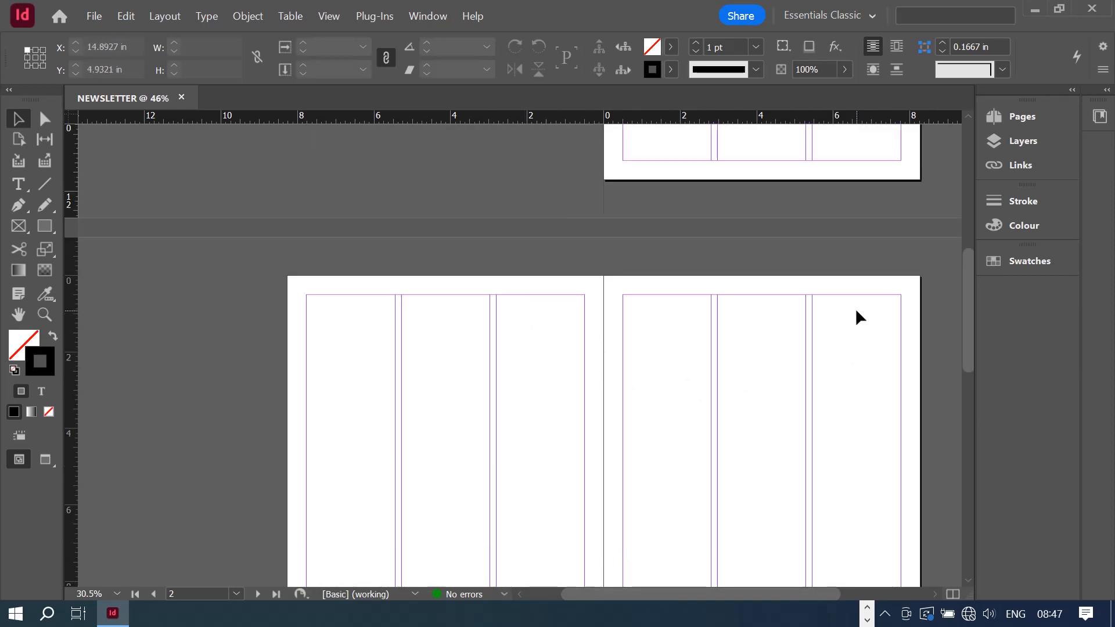
pyautogui.scroll(8, 849, 309)
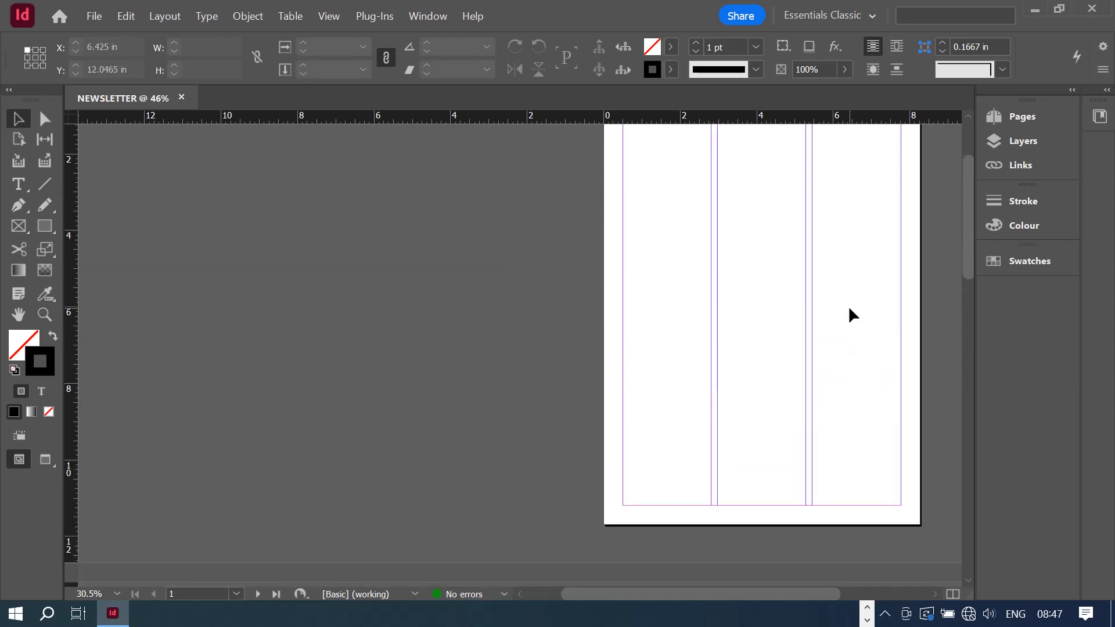
pyautogui.scroll(-18, 848, 309)
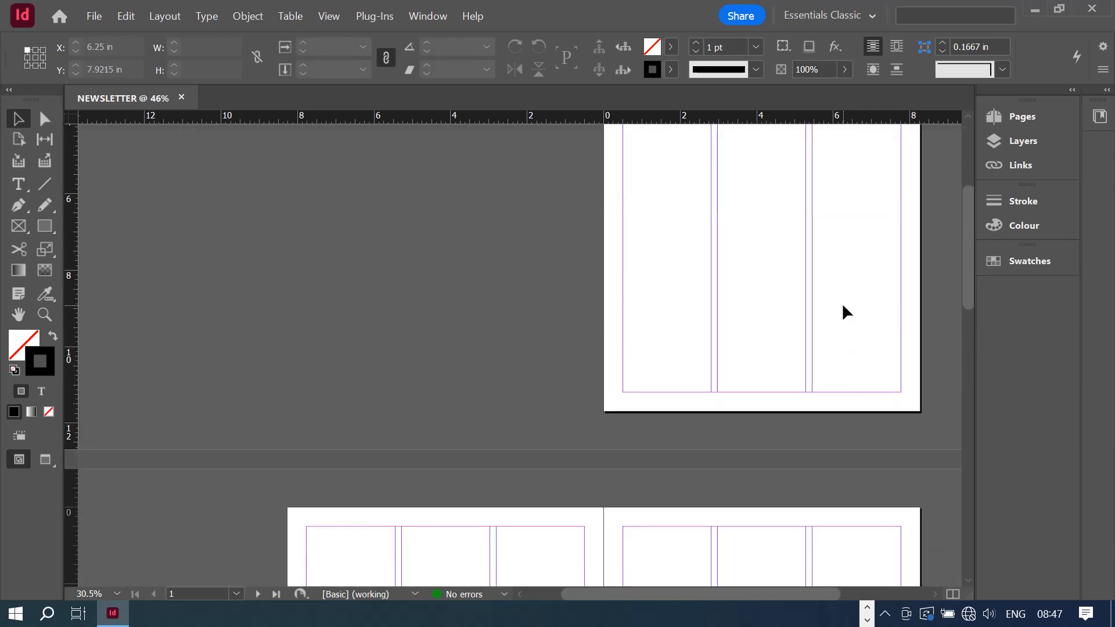
pyautogui.scroll(-11, 808, 350)
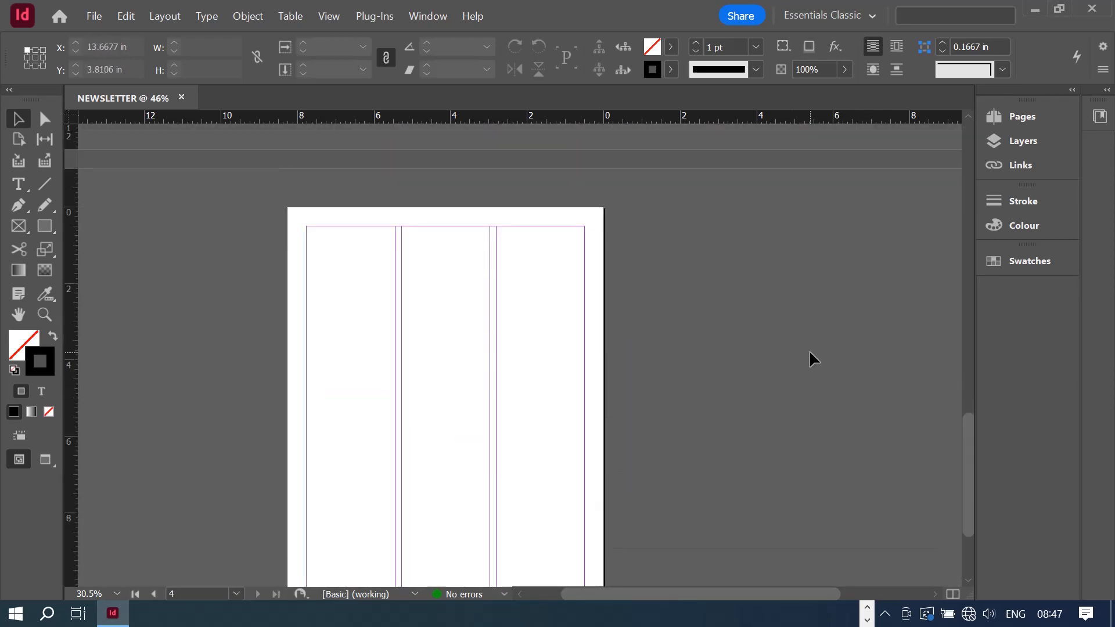
pyautogui.scroll(20, 801, 362)
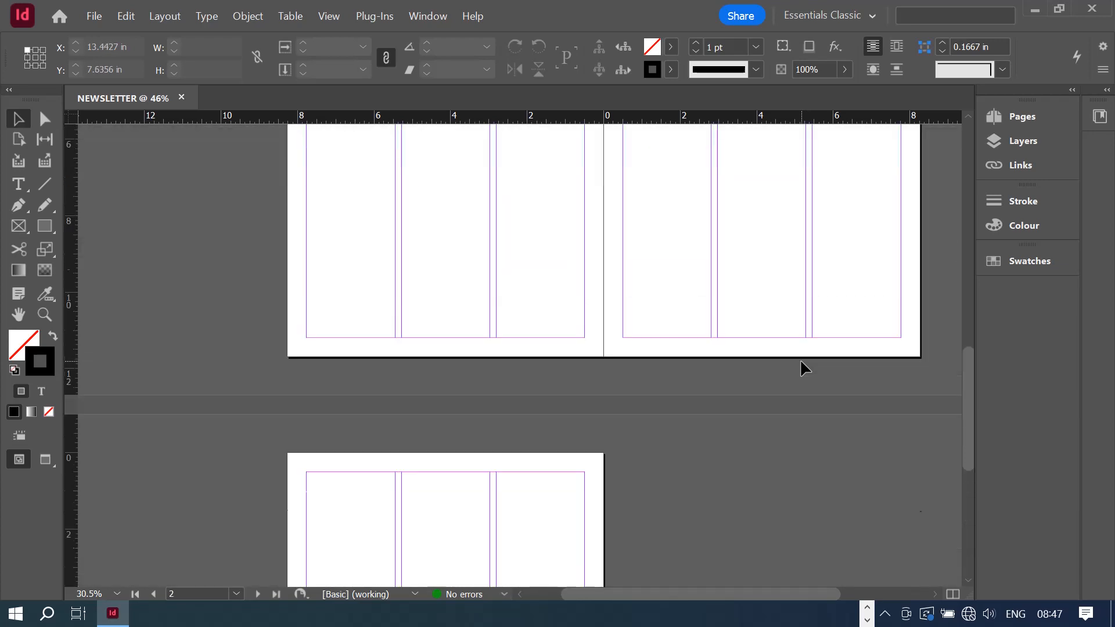
pyautogui.scroll(4, 800, 370)
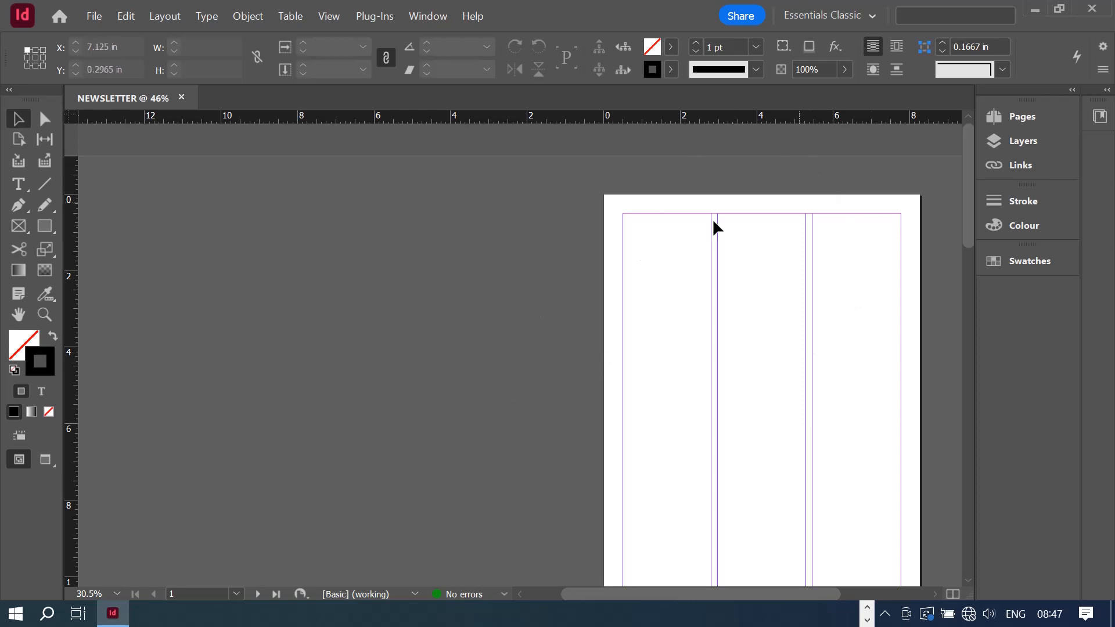
pyautogui.scroll(-15, 771, 302)
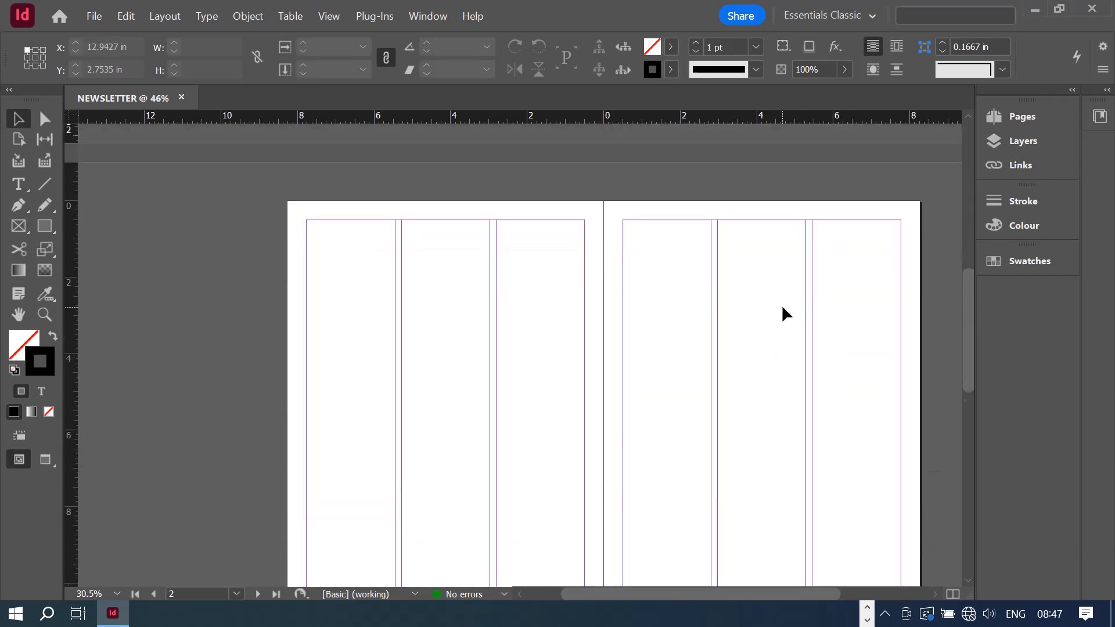
pyautogui.scroll(-4, 426, 416)
pyautogui.scroll(9, 634, 366)
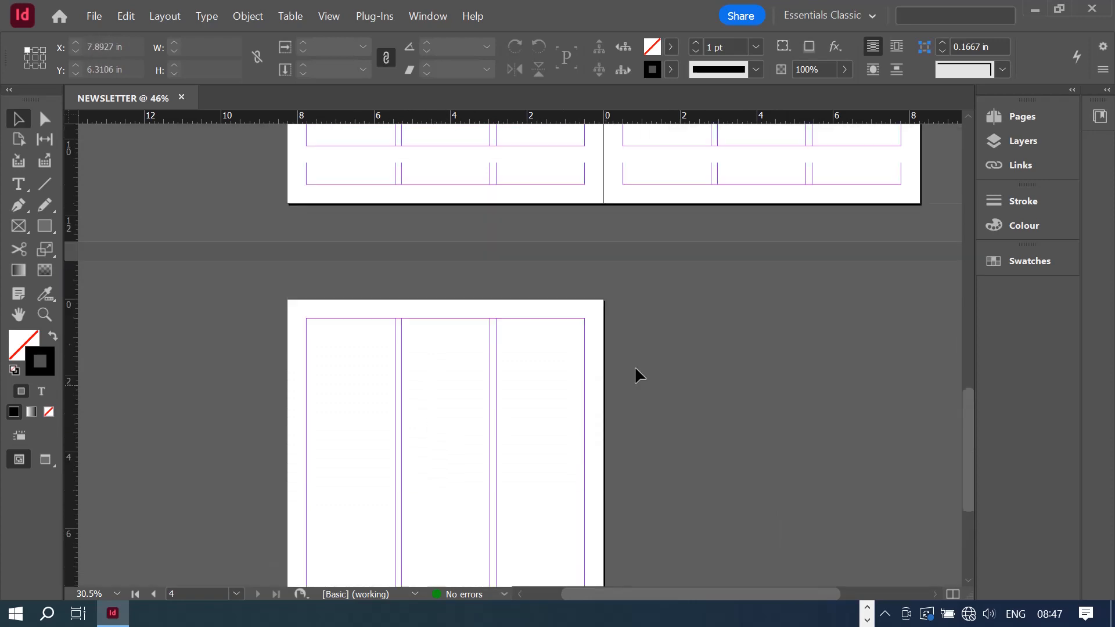
pyautogui.scroll(2, 824, 325)
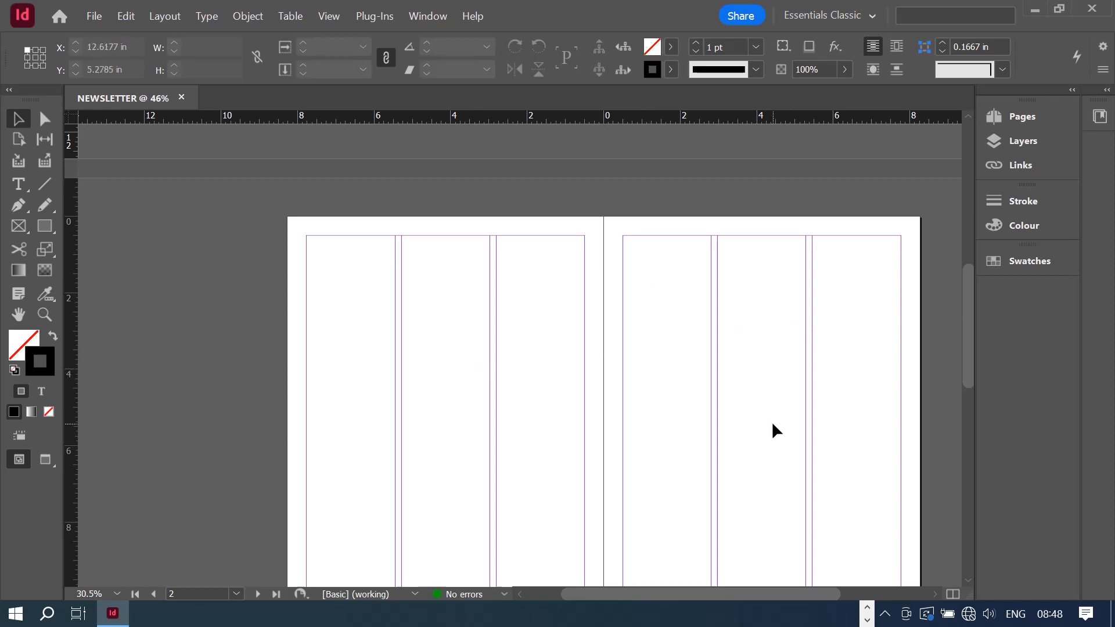
pyautogui.scroll(-5, 771, 407)
pyautogui.scroll(-3, 765, 377)
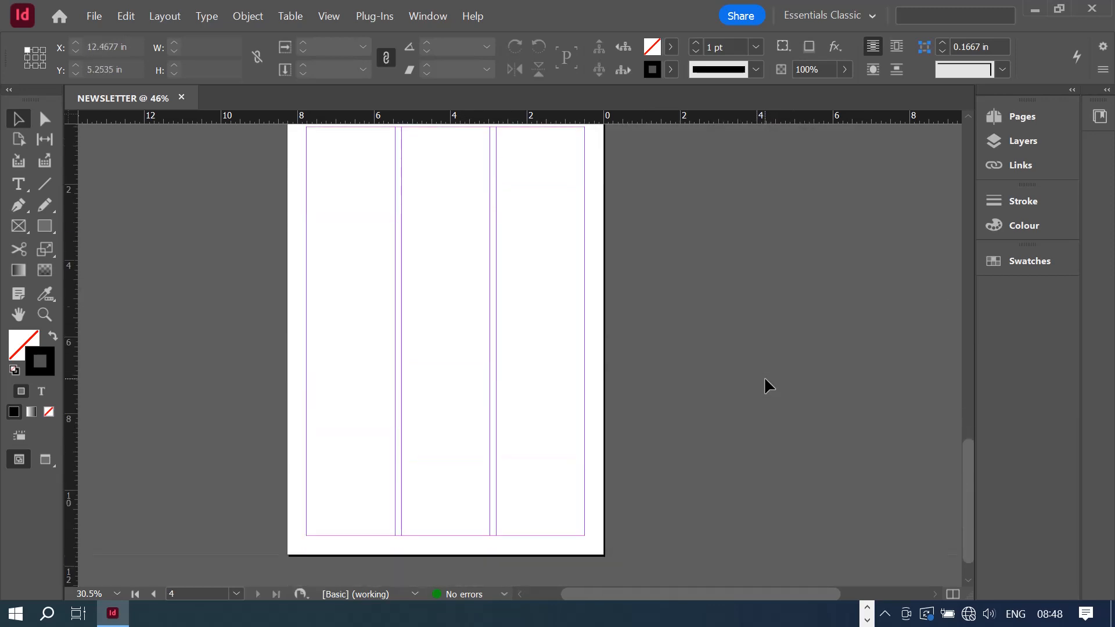
pyautogui.scroll(2, 764, 376)
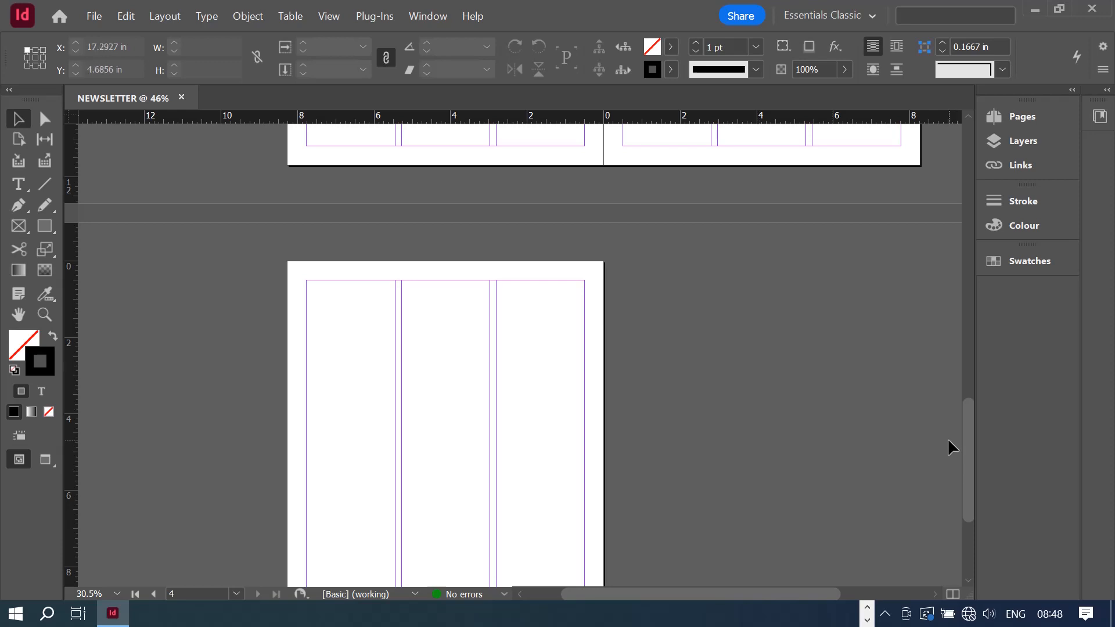
pyautogui.scroll(10, 873, 439)
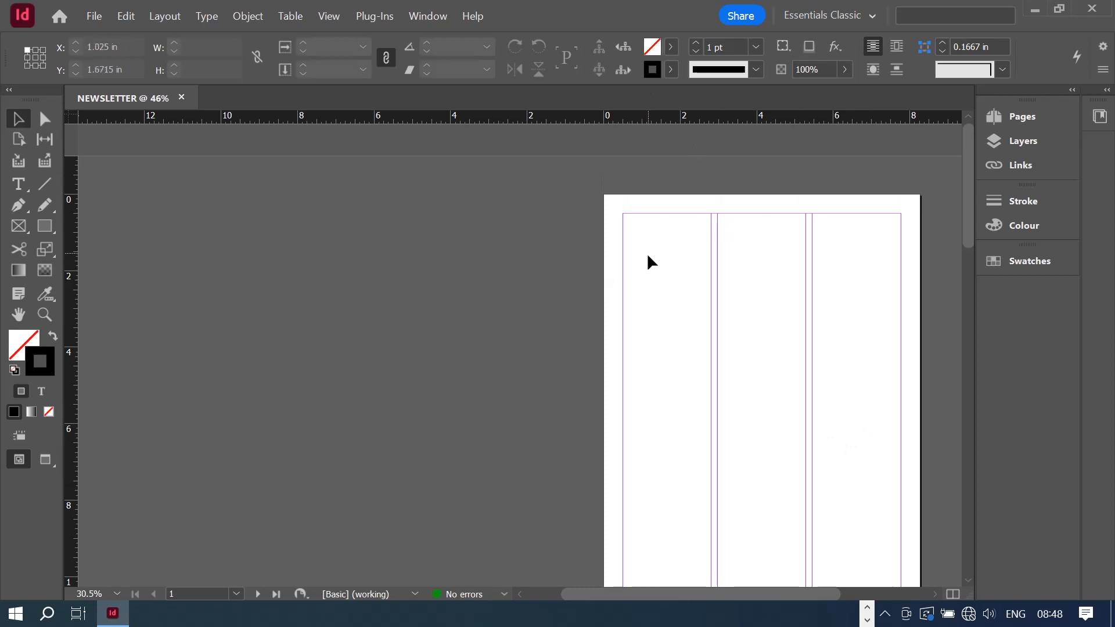
pyautogui.scroll(-5, 849, 378)
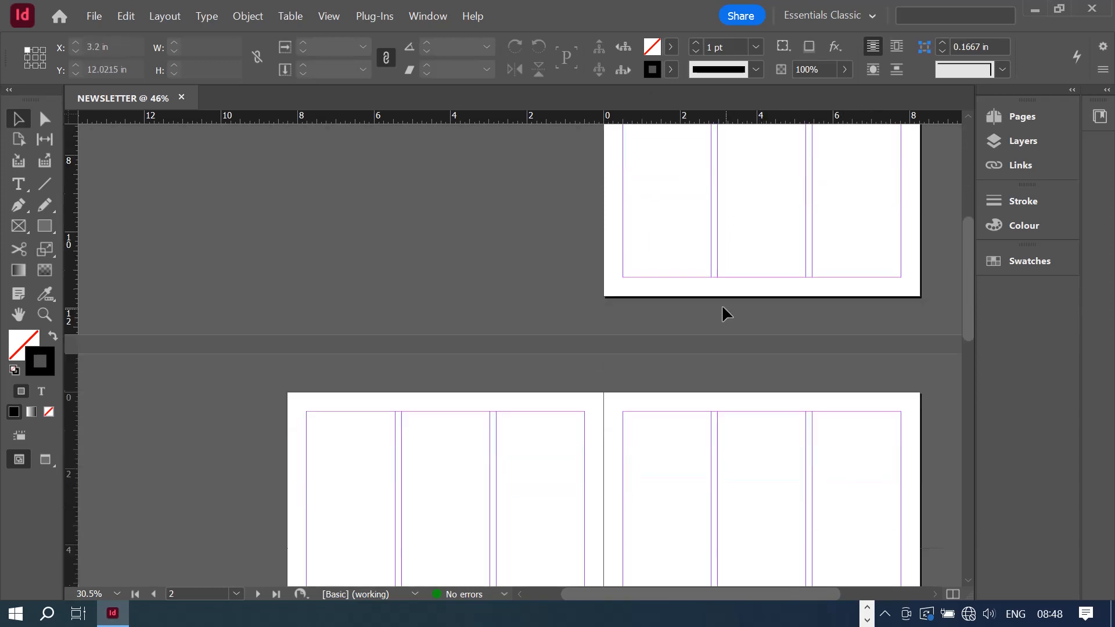
pyautogui.scroll(-5, 460, 378)
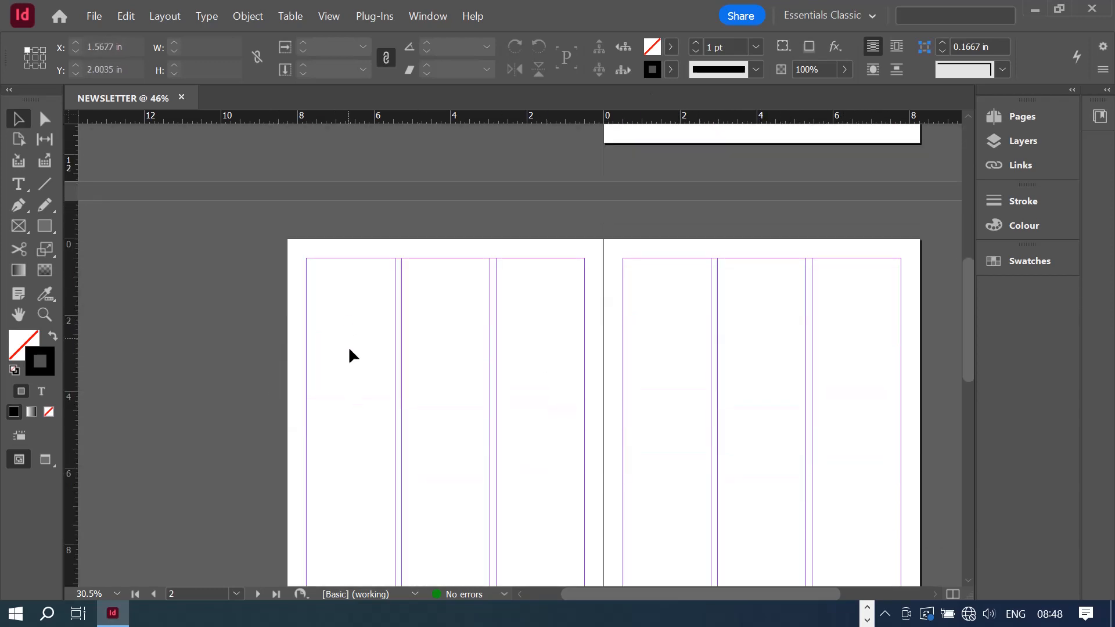
pyautogui.scroll(-5, 526, 304)
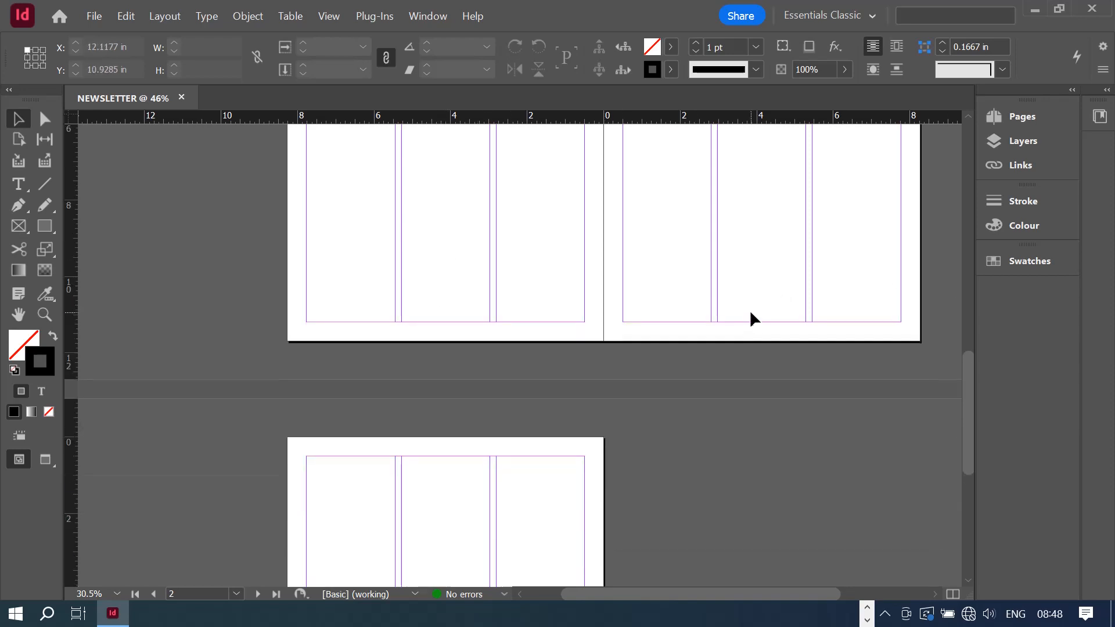
pyautogui.scroll(15, 531, 384)
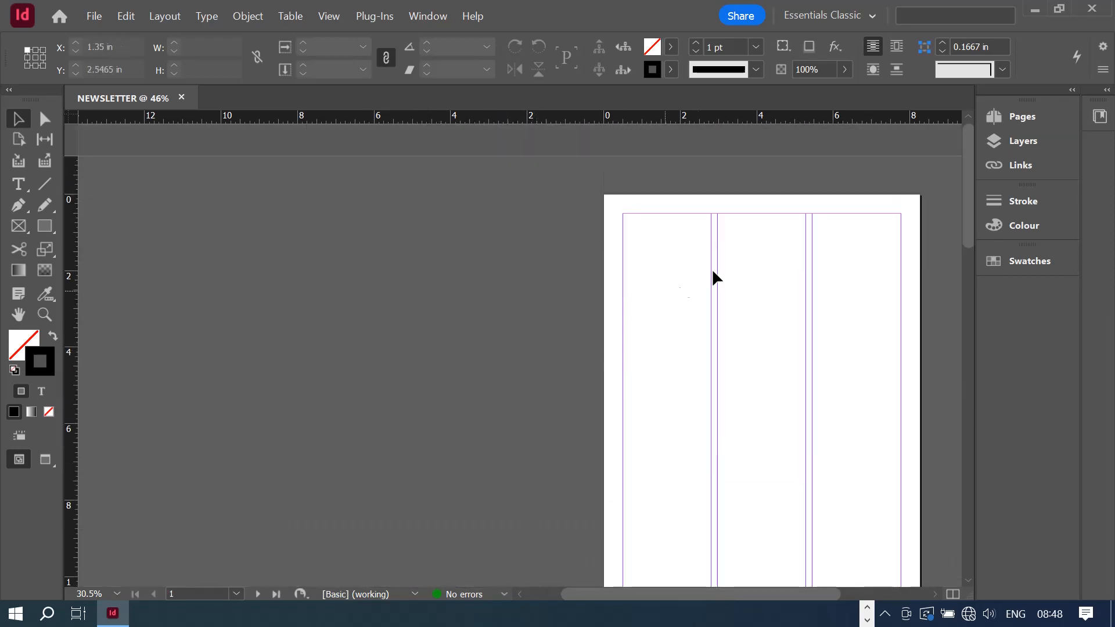
pyautogui.scroll(-5, 914, 242)
pyautogui.scroll(-9, 912, 240)
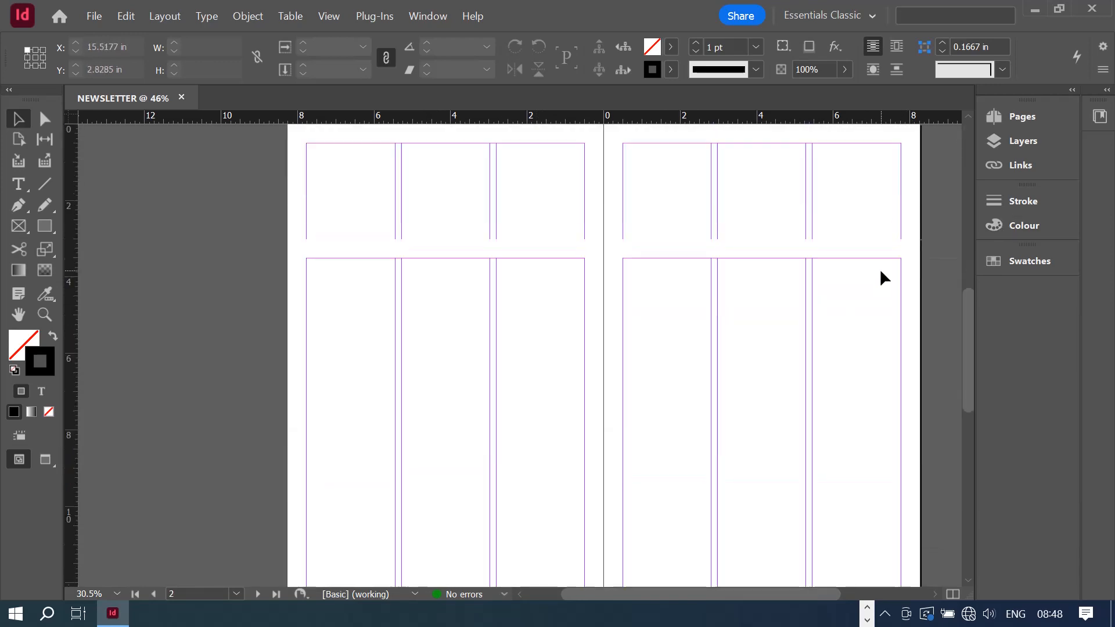
pyautogui.scroll(16, 880, 269)
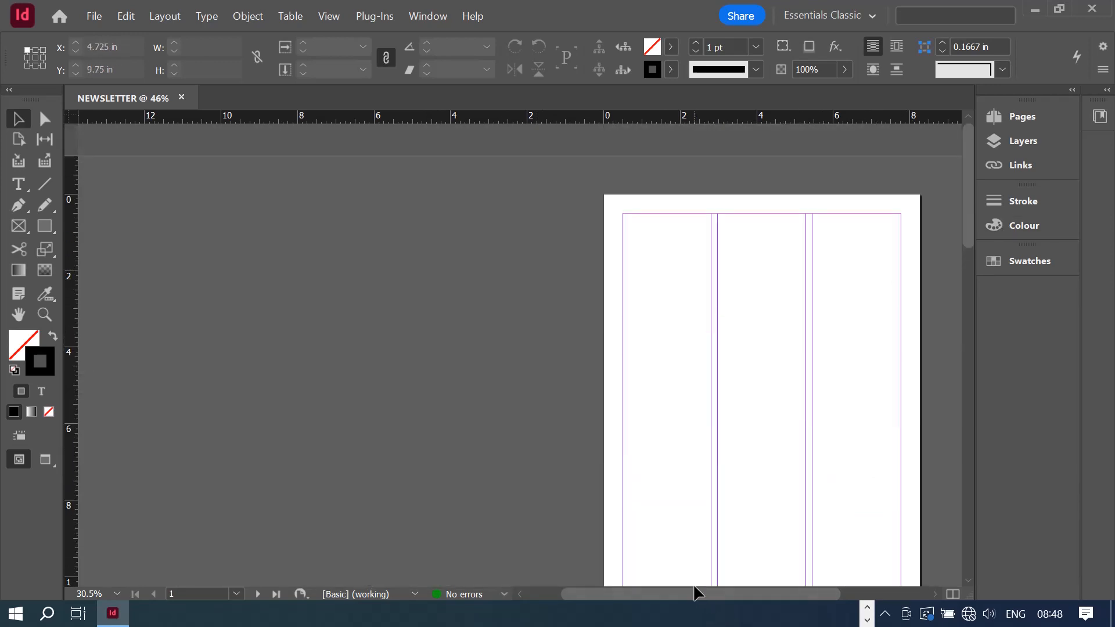
pyautogui.scroll(-6, 726, 544)
pyautogui.scroll(5, 738, 372)
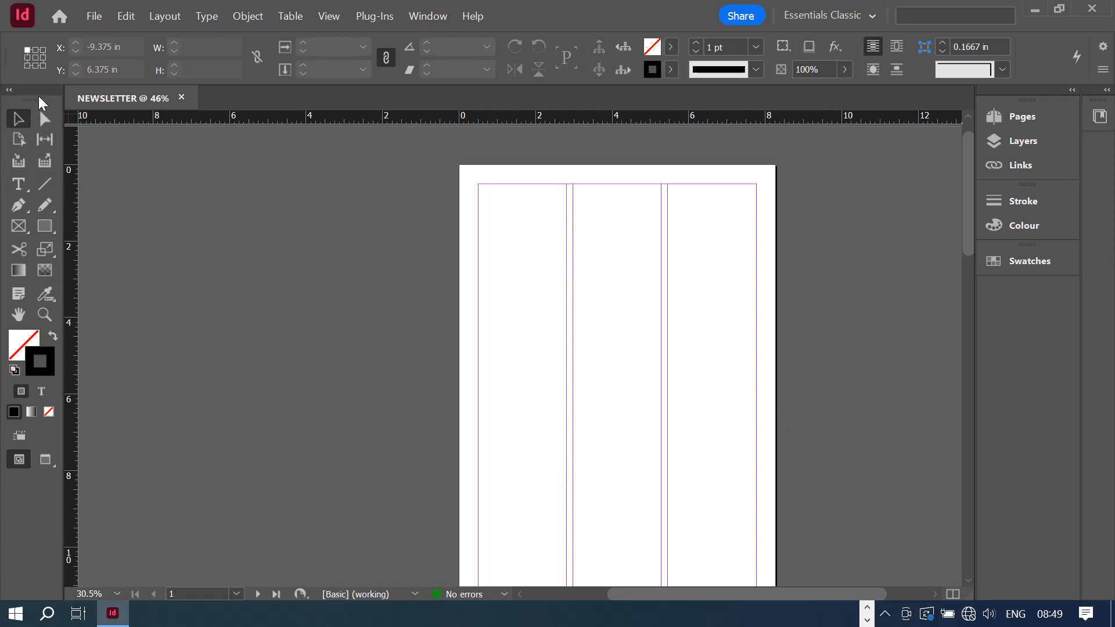
pyautogui.scroll(-3, 684, 246)
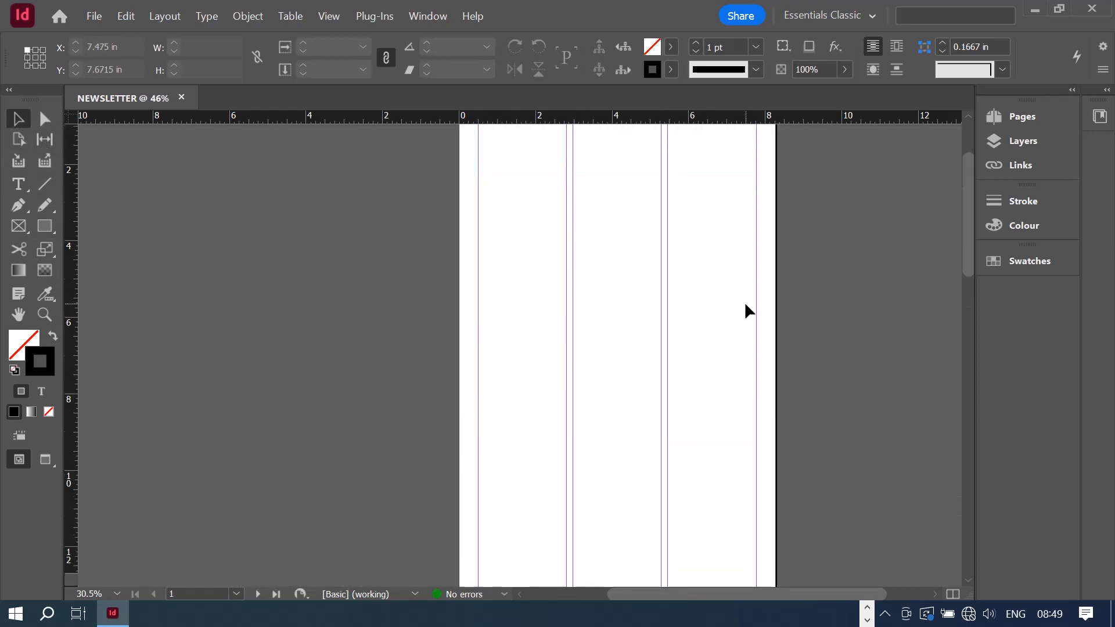
pyautogui.scroll(-5, 745, 304)
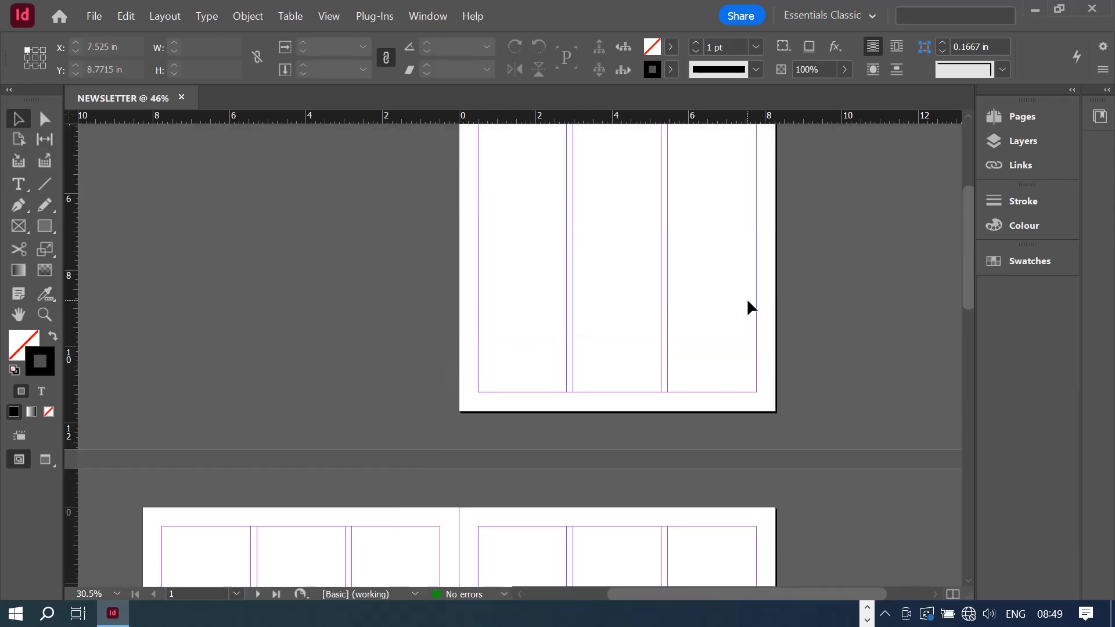
pyautogui.scroll(8, 747, 304)
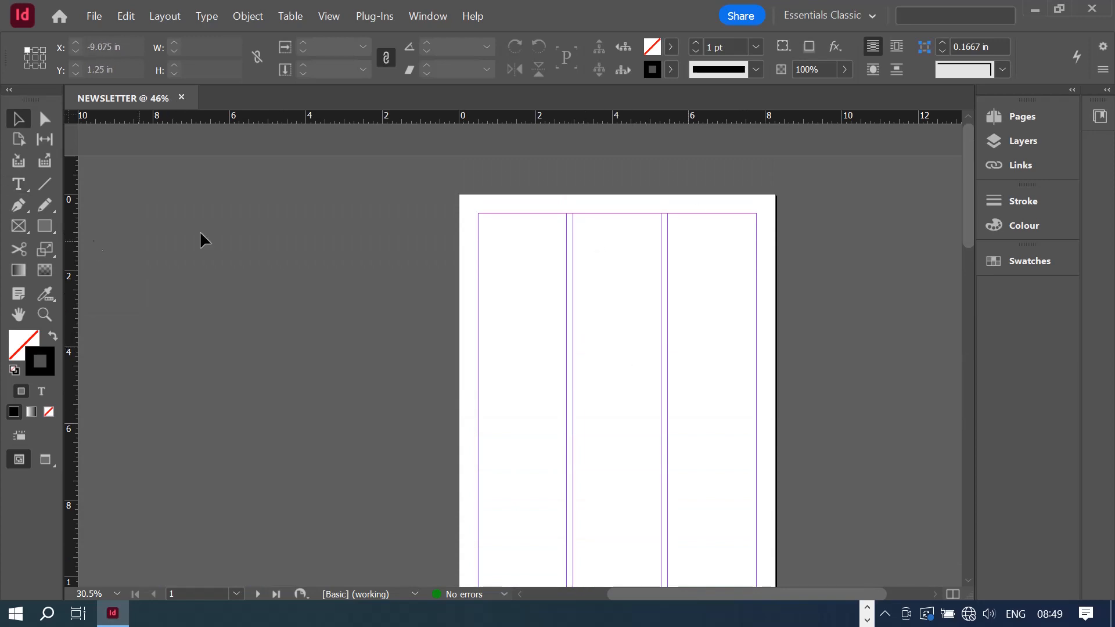
pyautogui.scroll(-2, 863, 256)
pyautogui.scroll(-1, 872, 281)
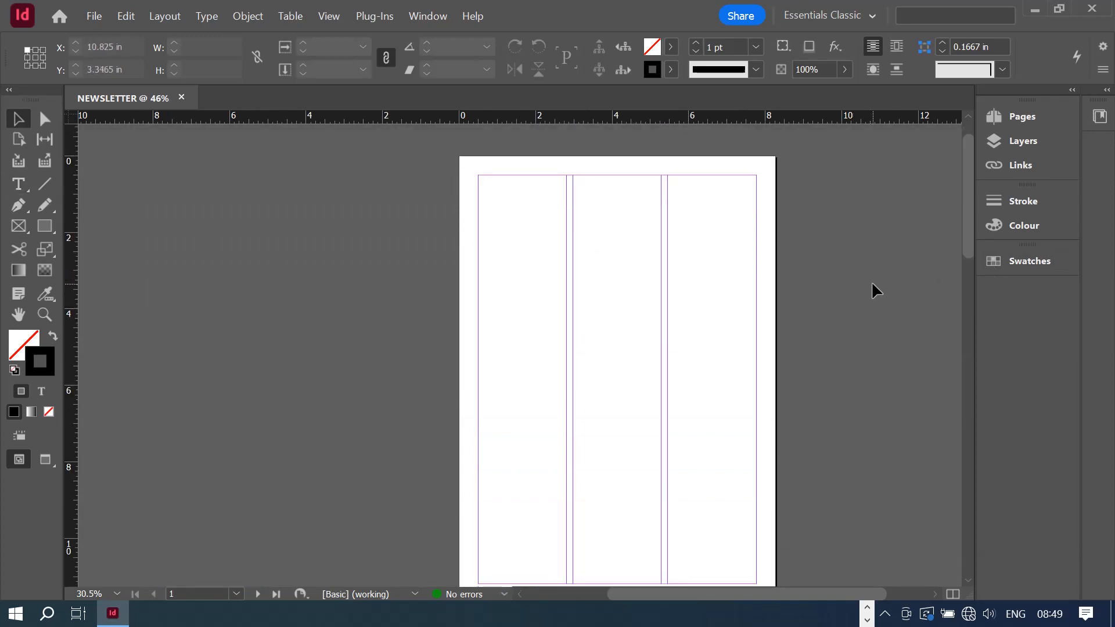
pyautogui.click(12, 183)
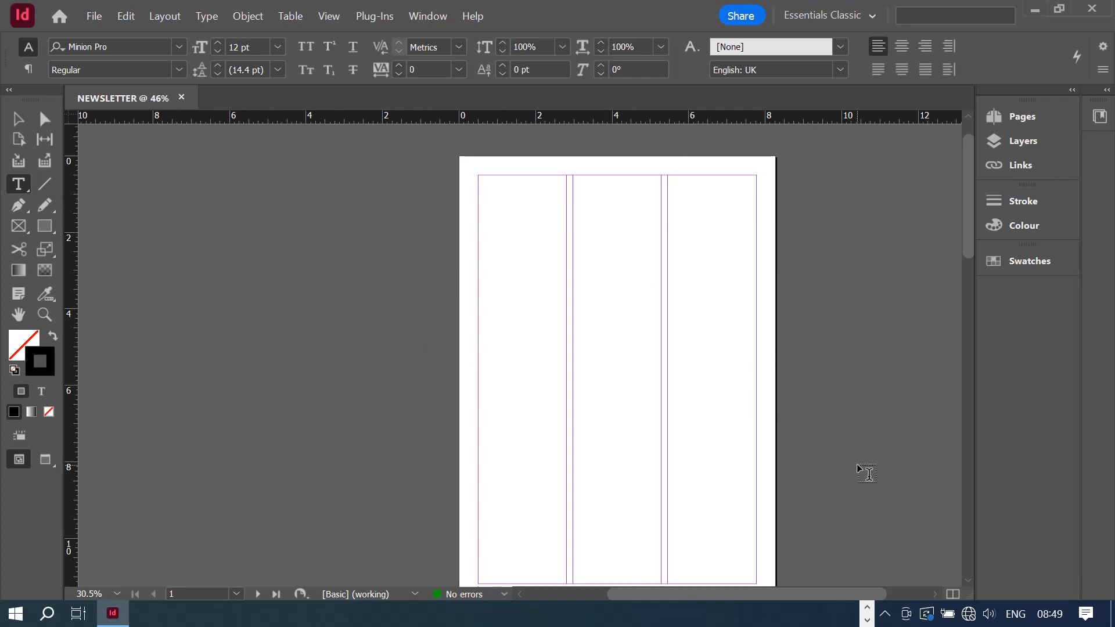
pyautogui.press('g')
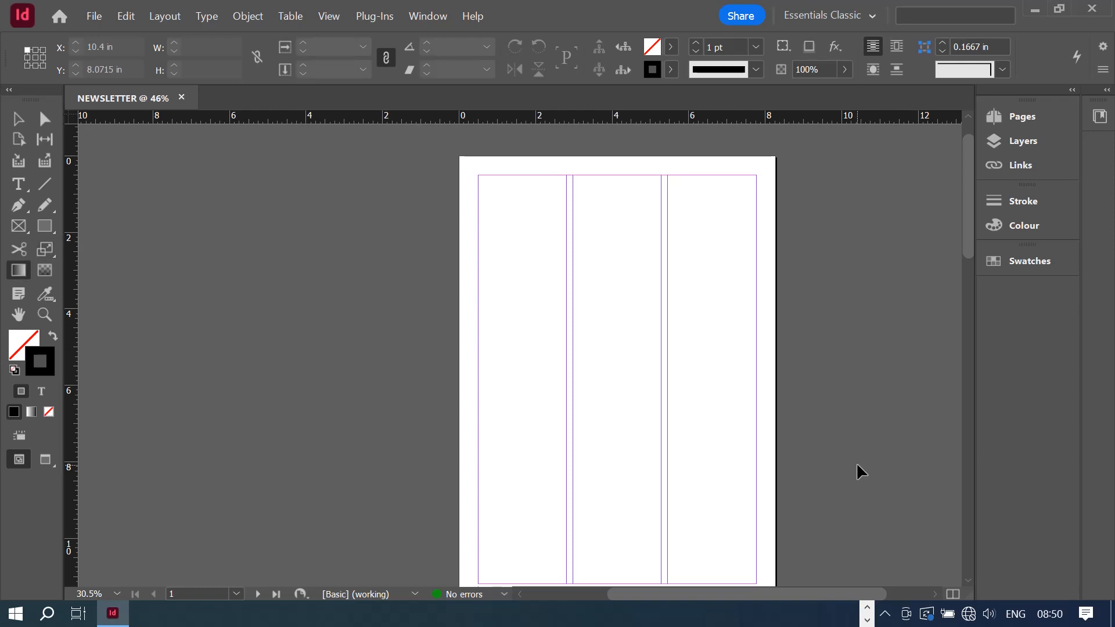
pyautogui.press('f')
pyautogui.press('a')
pyautogui.press('g')
pyautogui.press('f')
pyautogui.press('a')
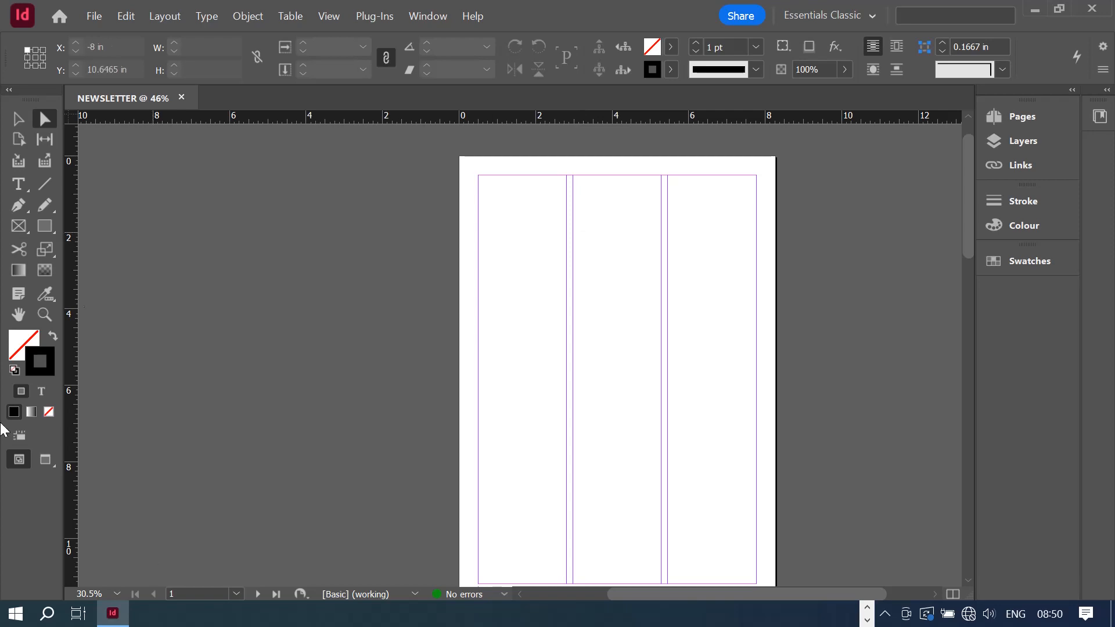
# - Draw a text frame across the top of the three columns and type DESIGN INTENT
pyautogui.click(19, 185)
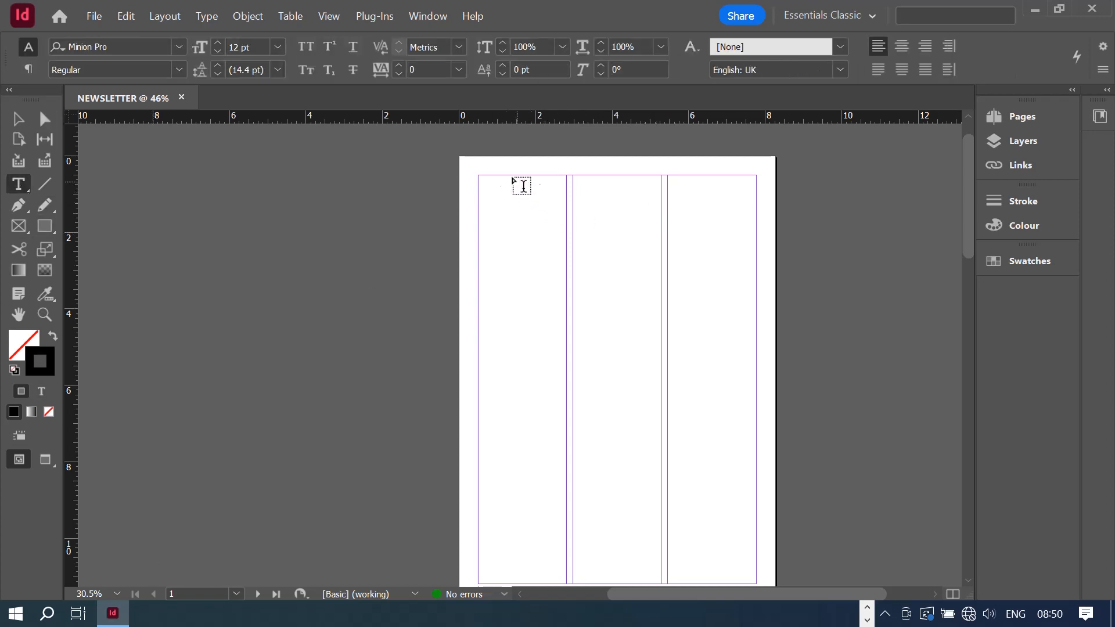
pyautogui.moveTo(482, 188); pyautogui.dragTo(758, 236)
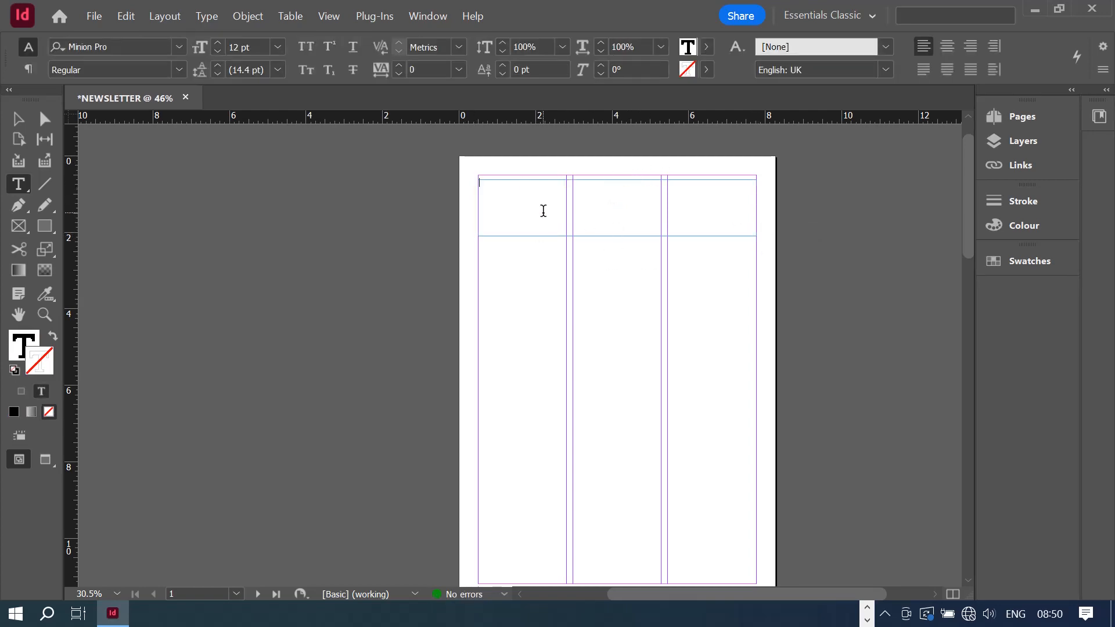
pyautogui.write('DESIGN INTENT')
pyautogui.scroll(2, 913, 296)
pyautogui.moveTo(971, 199); pyautogui.dragTo(969, 214)
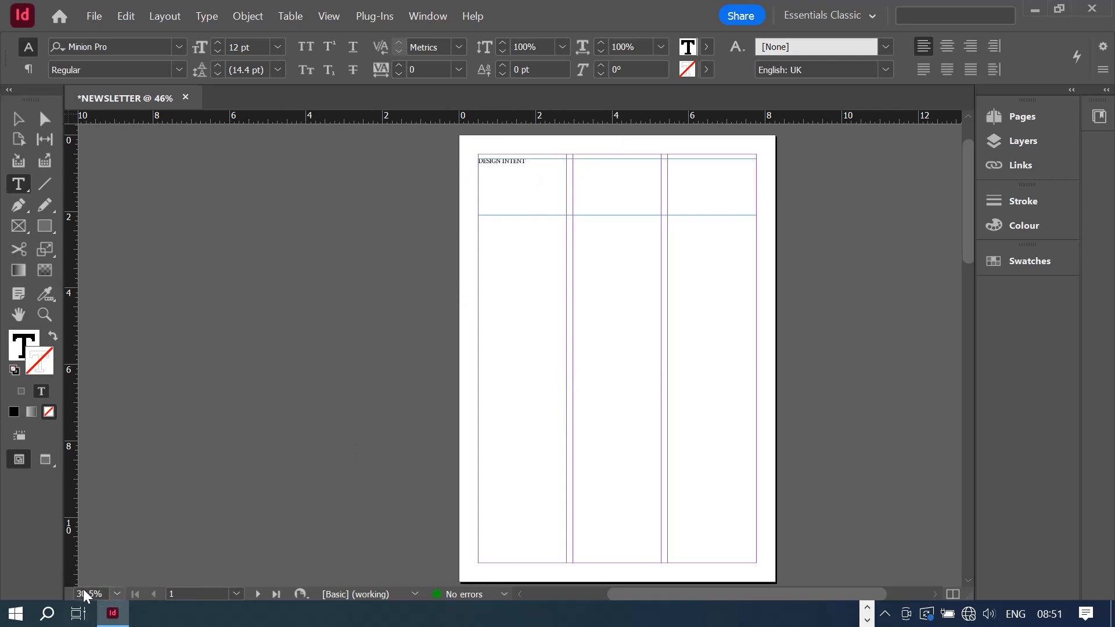
# - Zoom to 150% to inspect the headline, then zoom back out to 75%
pyautogui.click(116, 595)
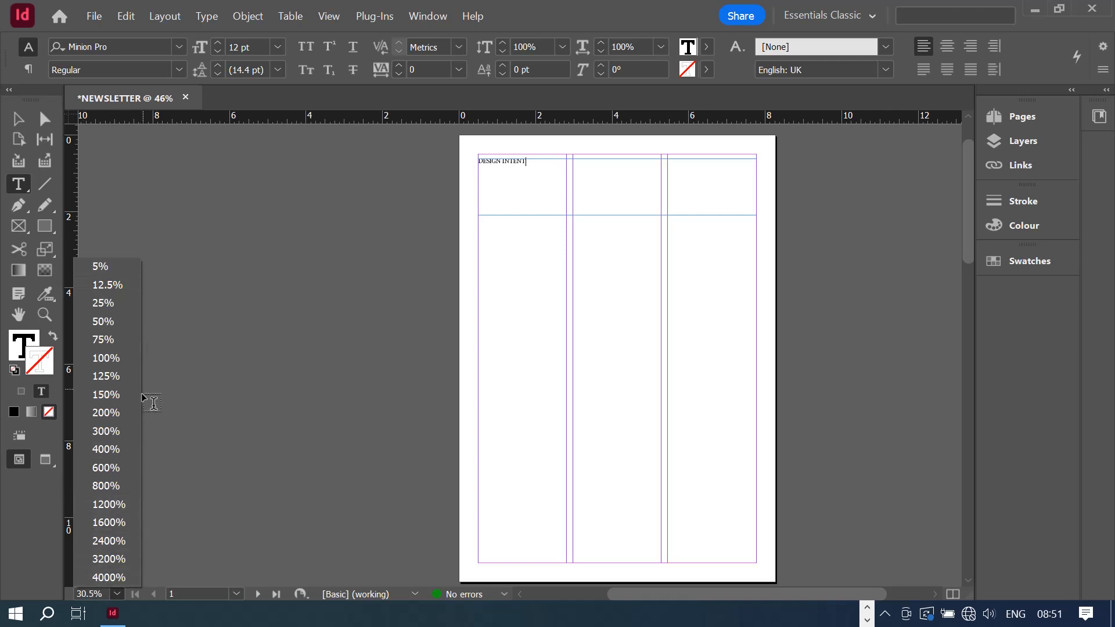
pyautogui.click(96, 362)
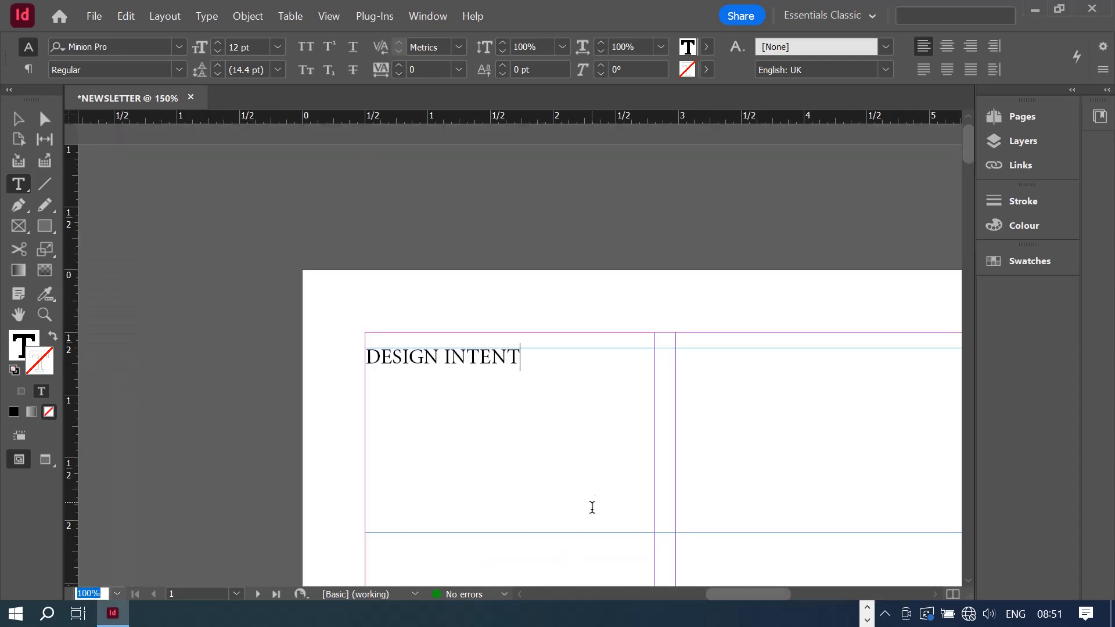
pyautogui.moveTo(720, 590); pyautogui.dragTo(734, 591)
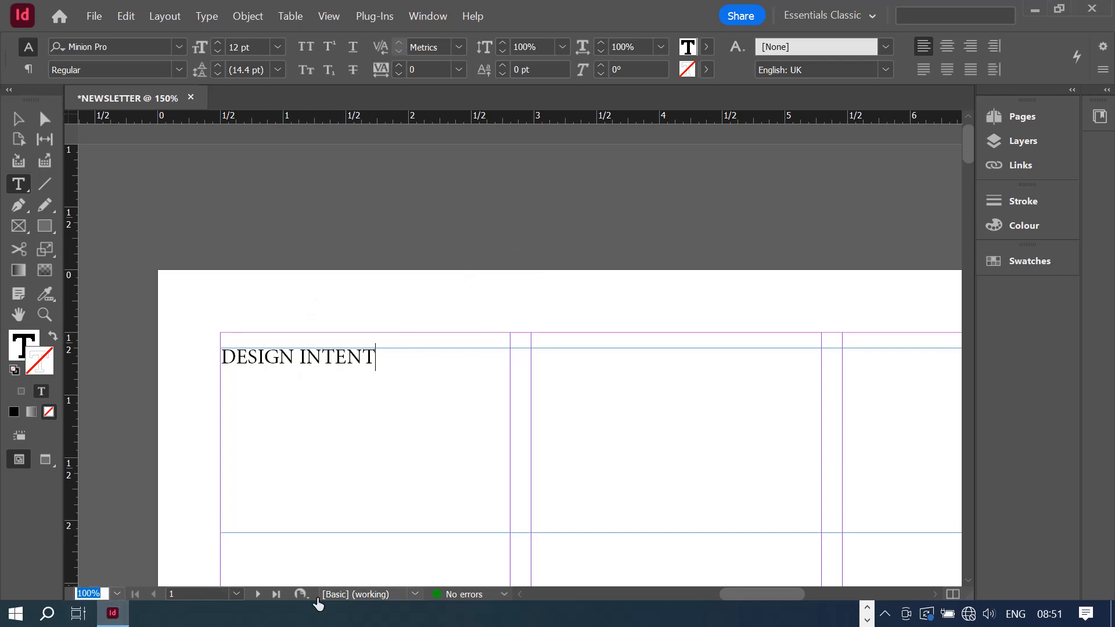
pyautogui.moveTo(768, 594); pyautogui.dragTo(783, 594)
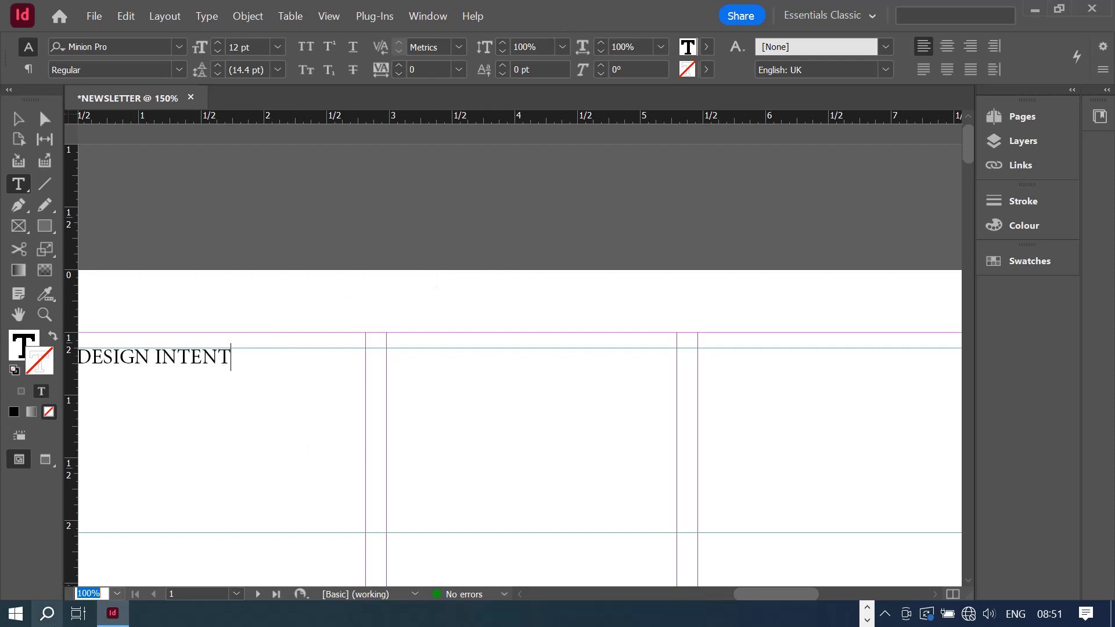
pyautogui.click(117, 594)
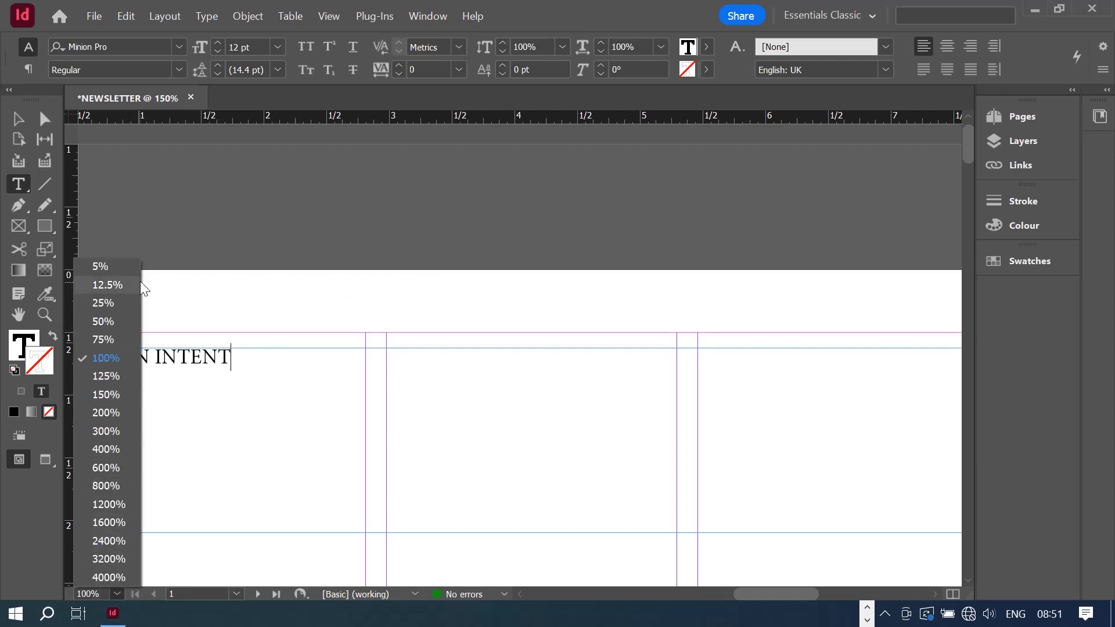
pyautogui.click(116, 337)
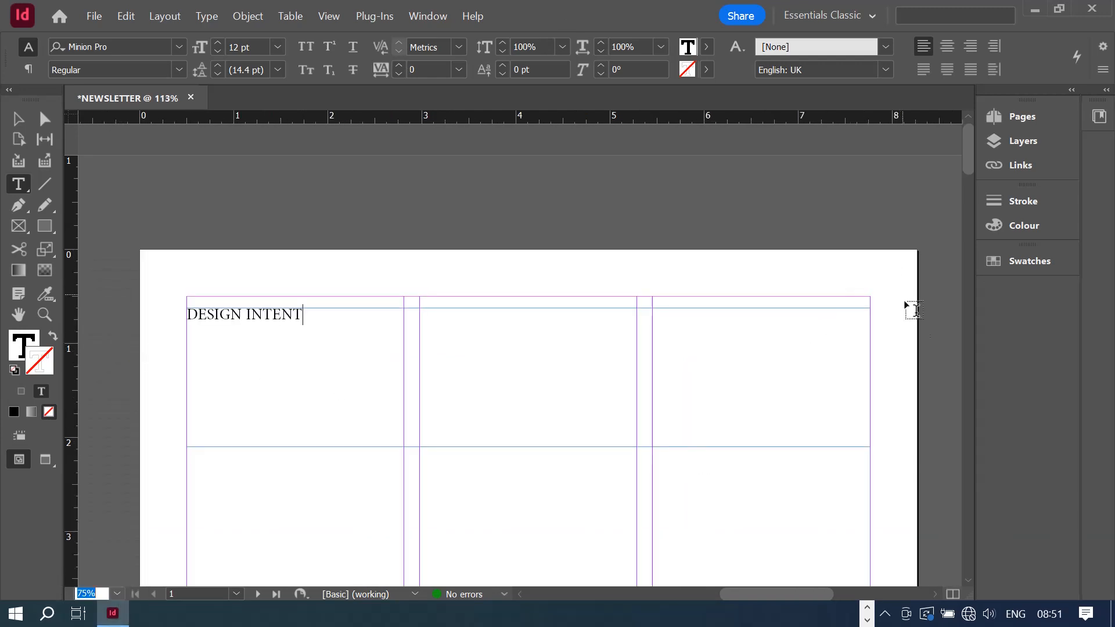
pyautogui.scroll(-1, 918, 320)
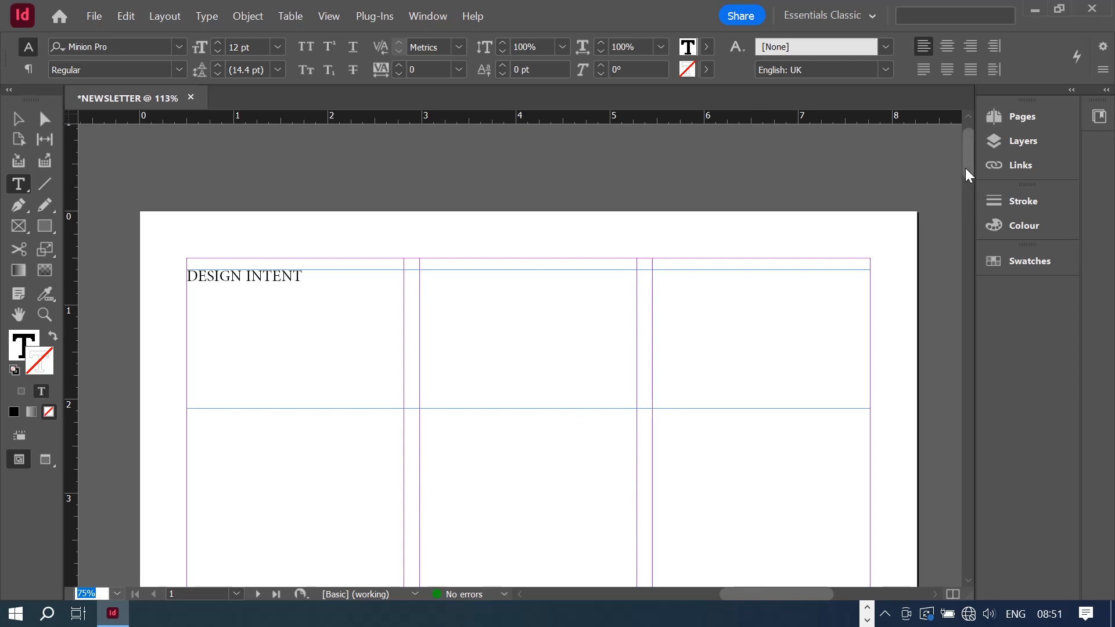
# - Select the DESIGN INTENT text and set its font size to 60 pt
pyautogui.scroll(-2, 968, 184)
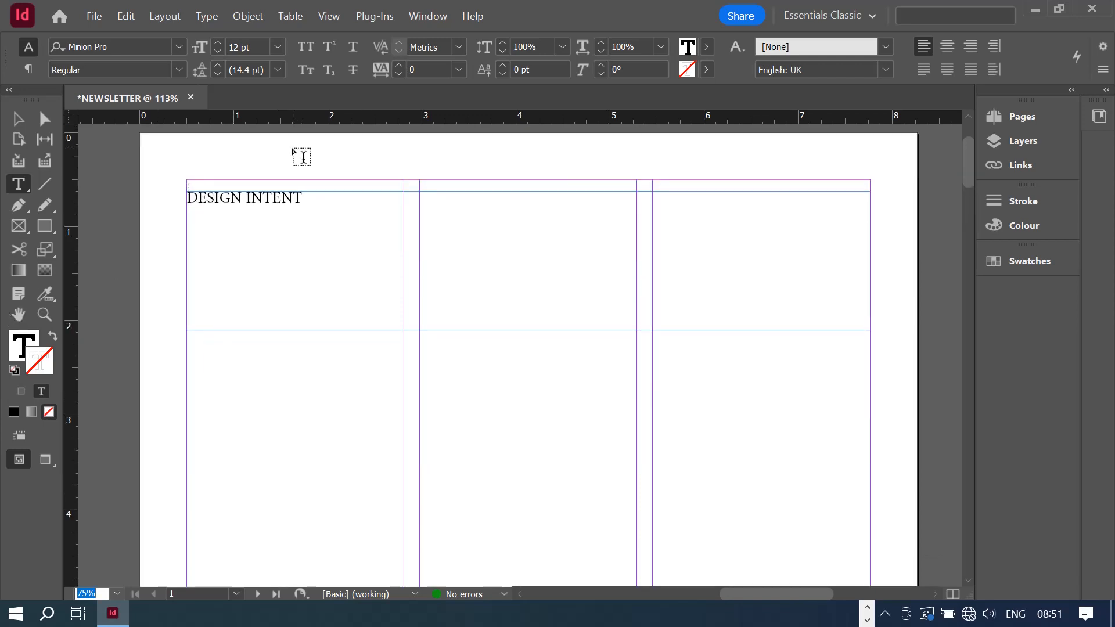
pyautogui.click(329, 206)
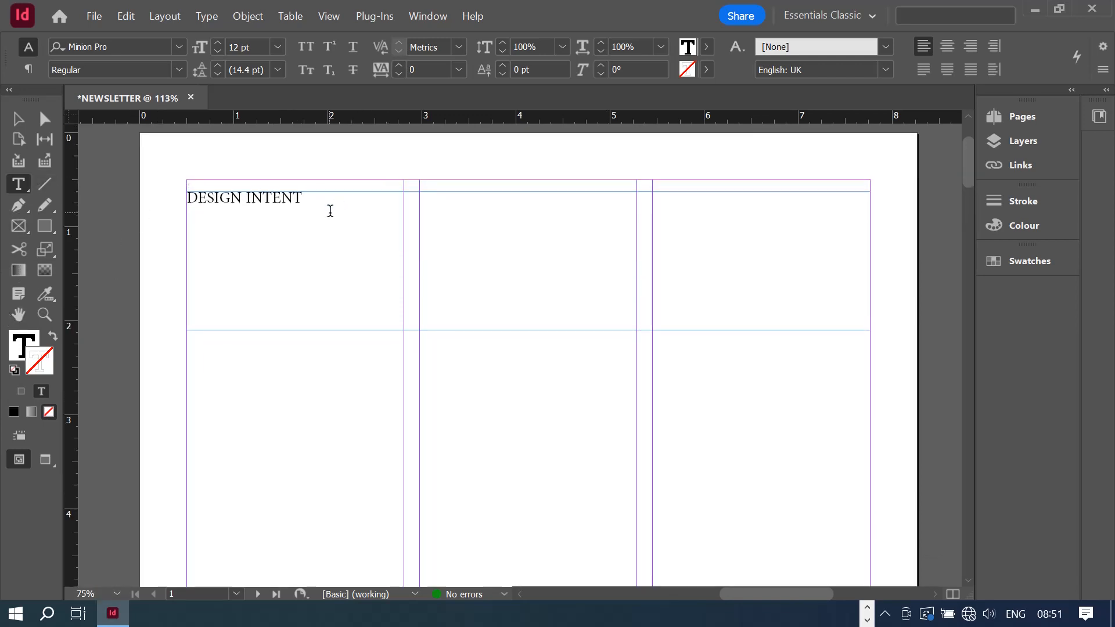
pyautogui.moveTo(303, 204); pyautogui.dragTo(165, 188)
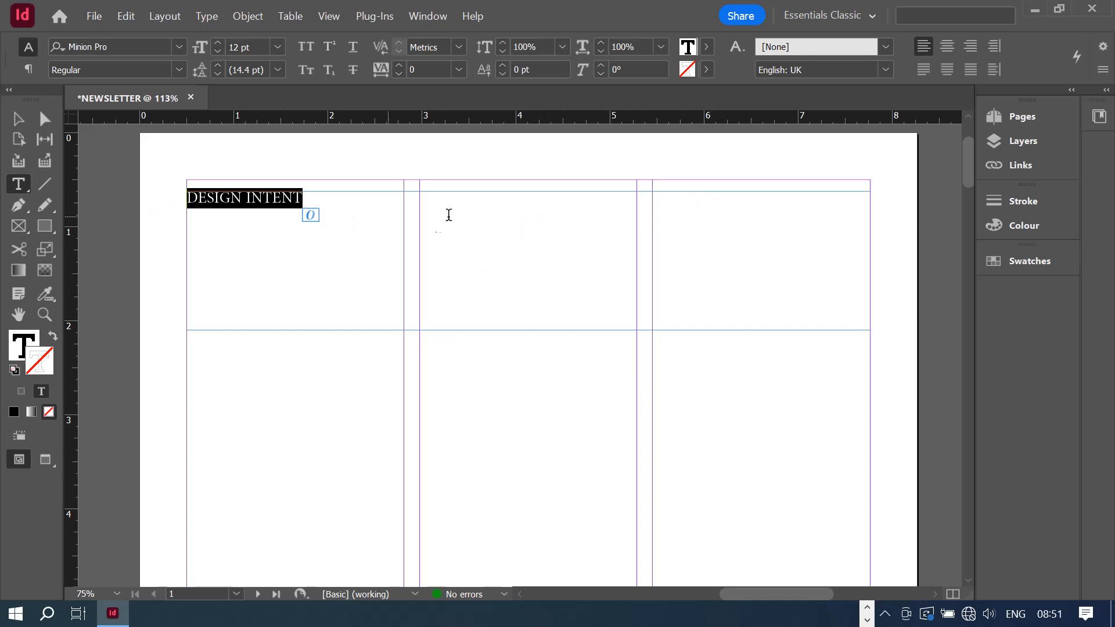
pyautogui.click(278, 47)
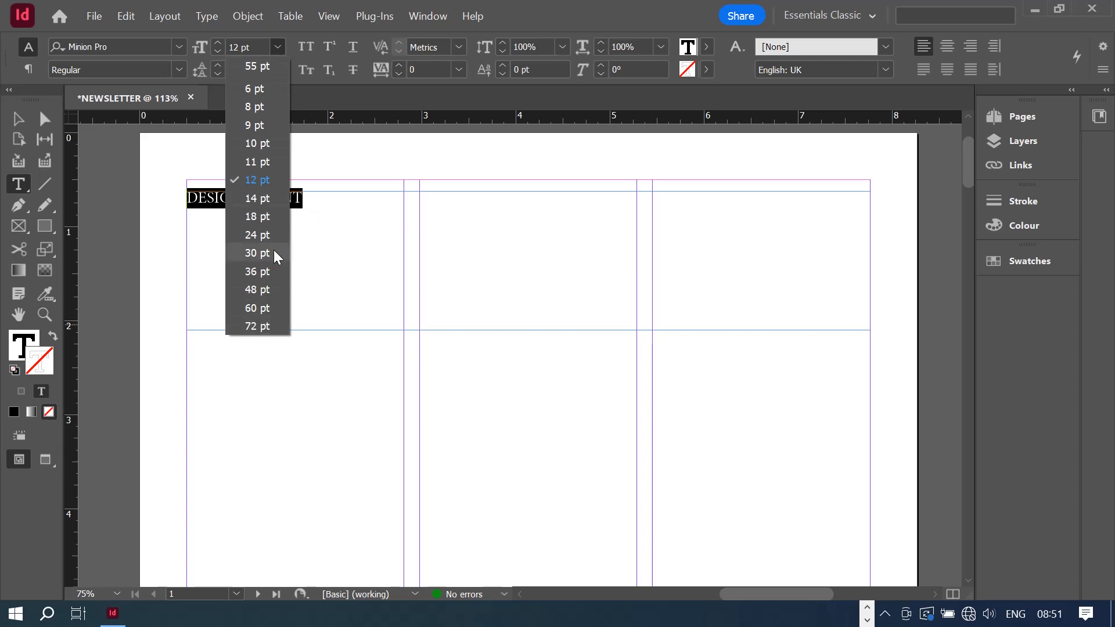
pyautogui.click(259, 308)
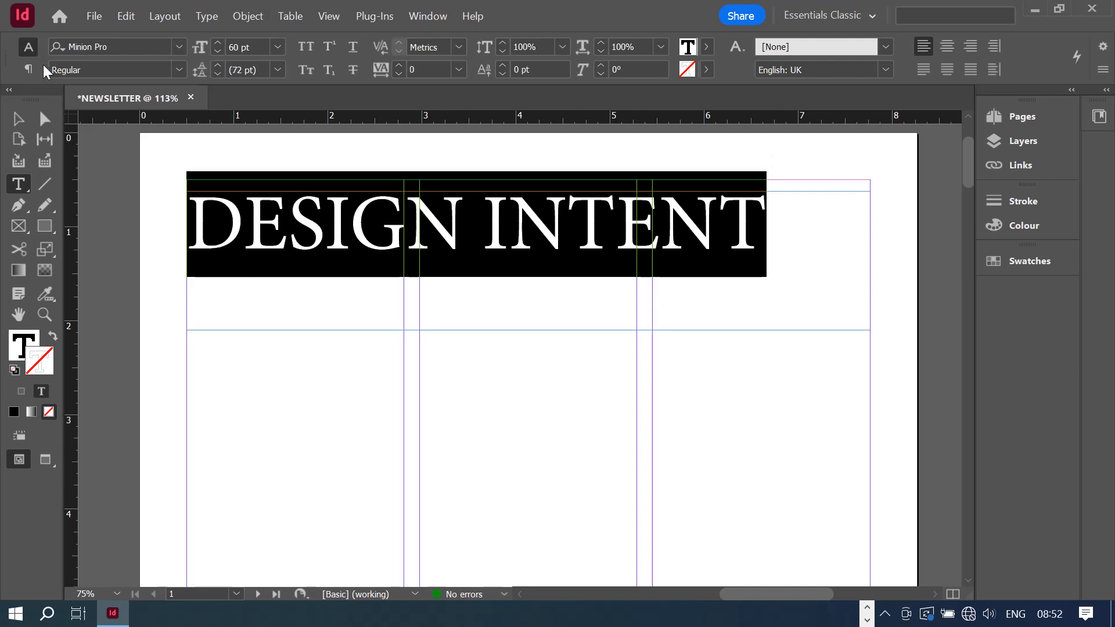
# - Set the DESIGN INTENT headline font to Arial Bold
pyautogui.click(181, 48)
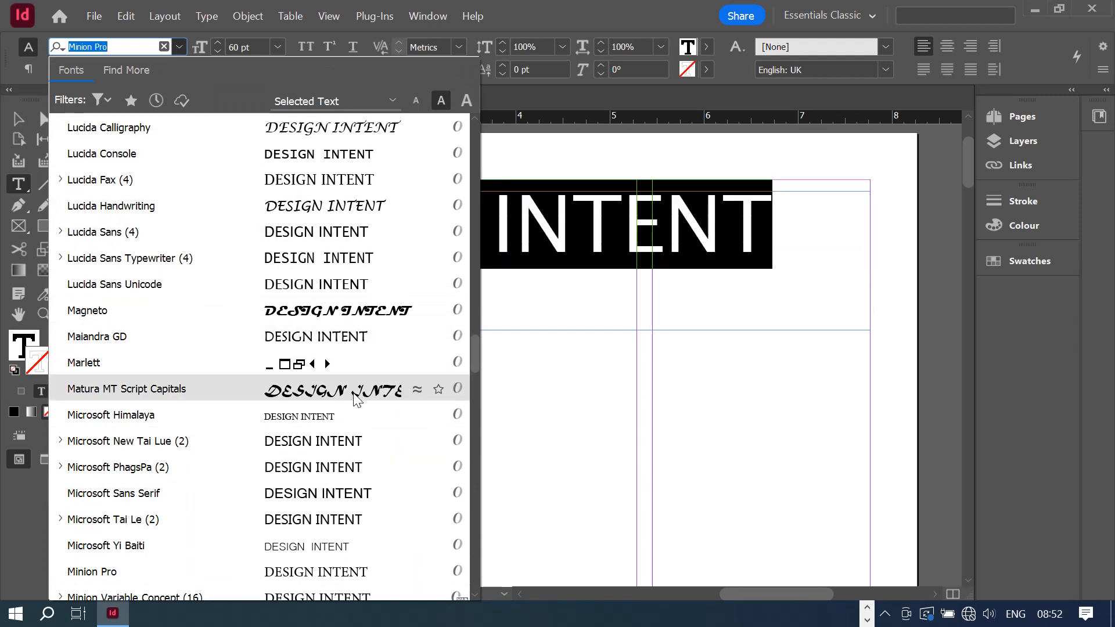
pyautogui.scroll(9, 357, 389)
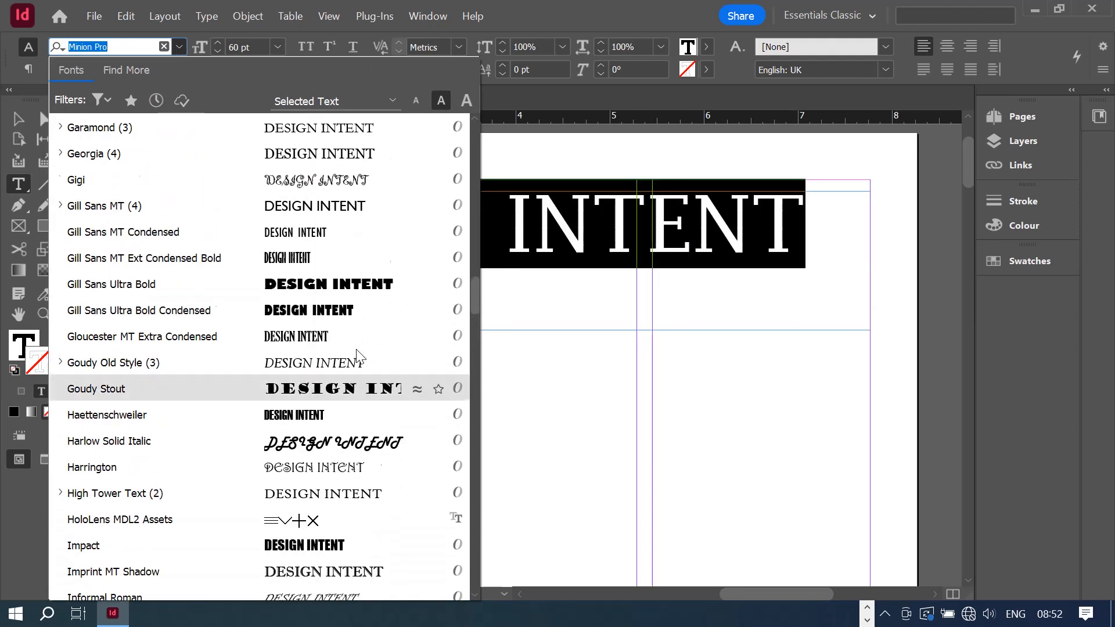
pyautogui.scroll(8, 357, 354)
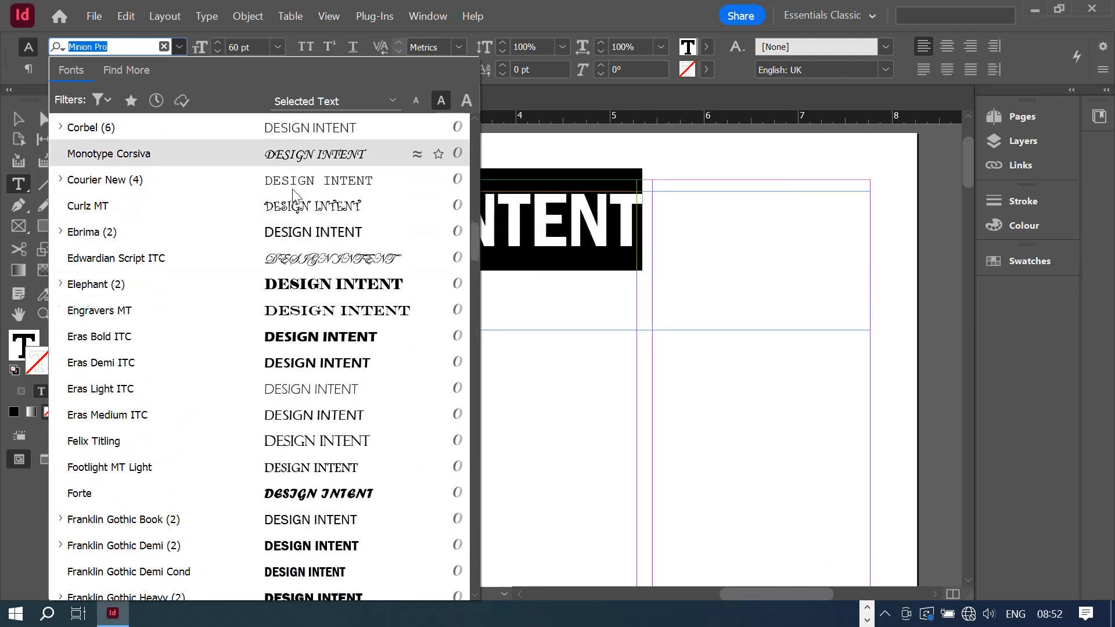
pyautogui.scroll(2, 293, 194)
pyautogui.write('ARIA')
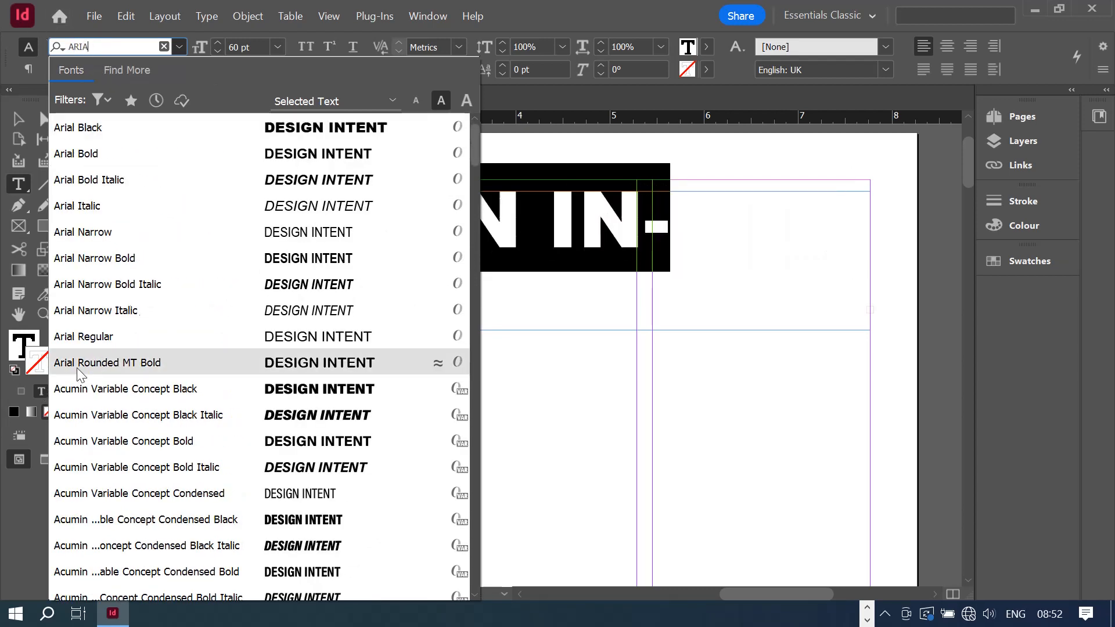
pyautogui.click(93, 154)
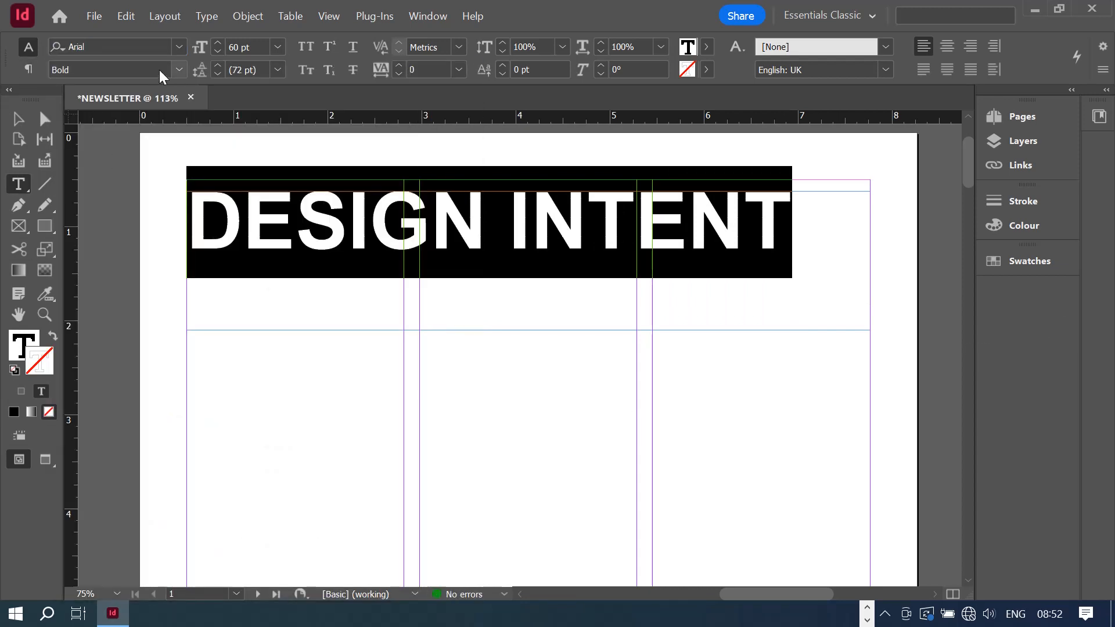
pyautogui.click(177, 72)
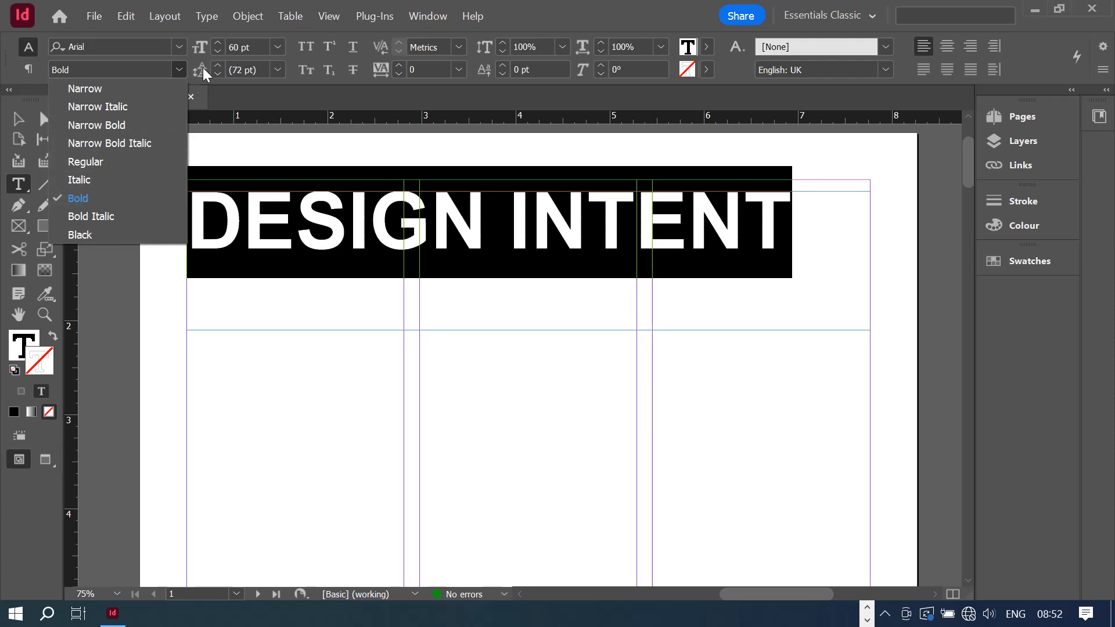
pyautogui.click(233, 53)
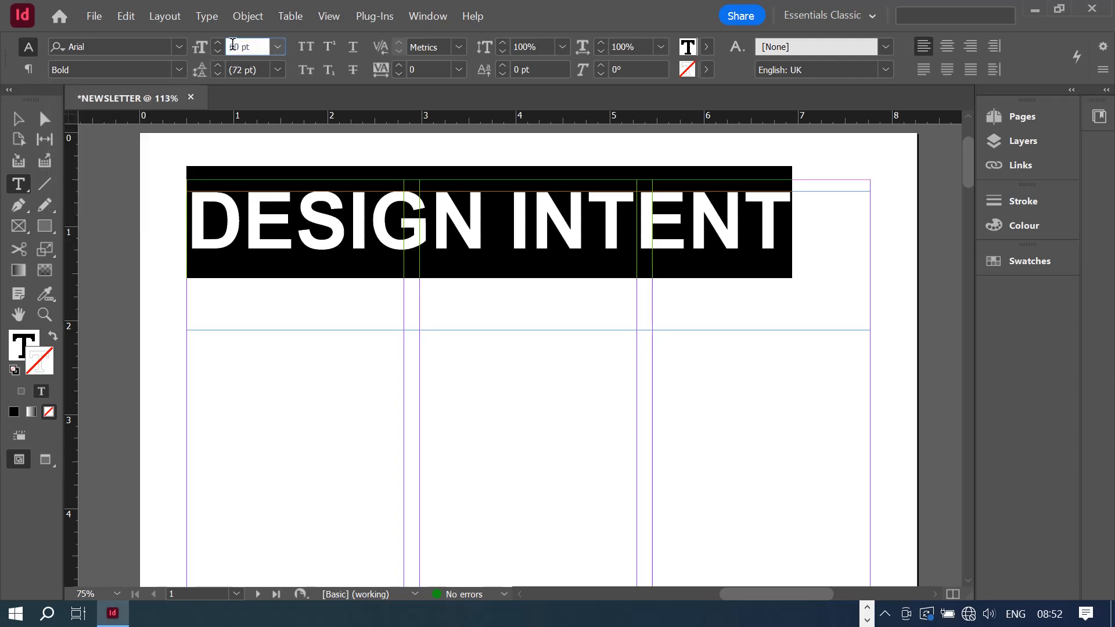
# - Increase the headline font size from 60 pt to 67 pt
pyautogui.doubleClick(232, 46)
pyautogui.click(277, 47)
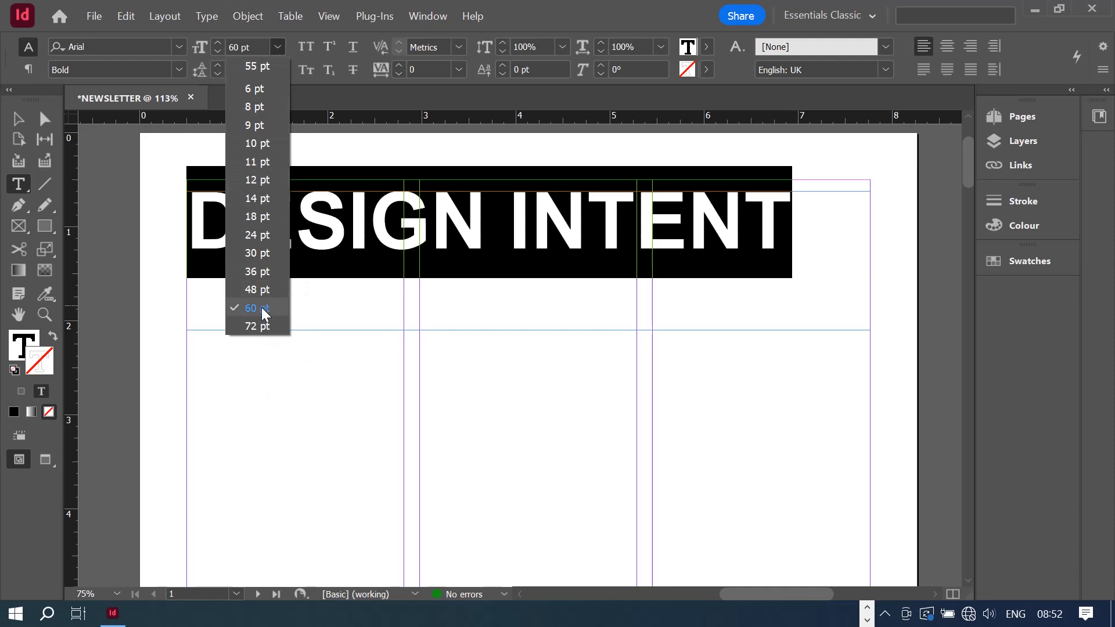
pyautogui.doubleClick(232, 46)
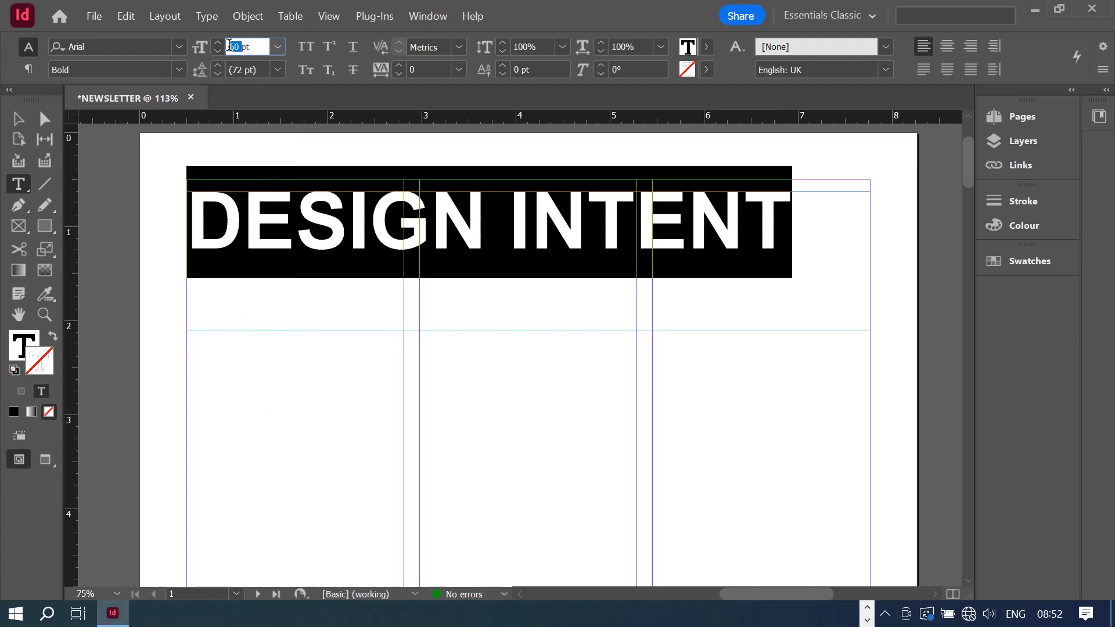
pyautogui.write('67')
pyautogui.press('Return')
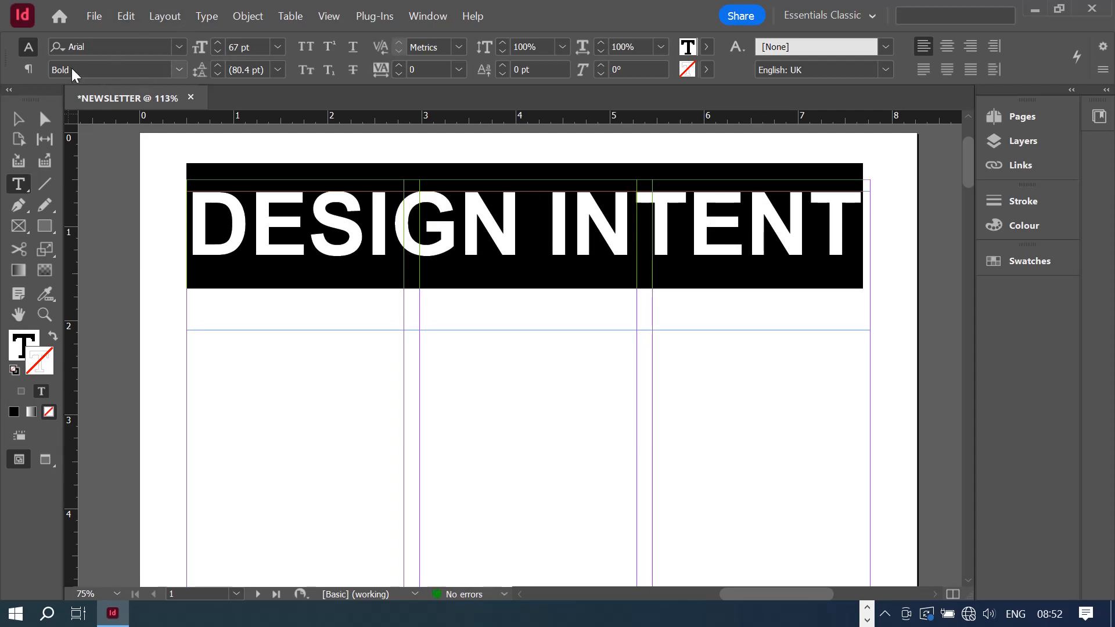
pyautogui.click(177, 71)
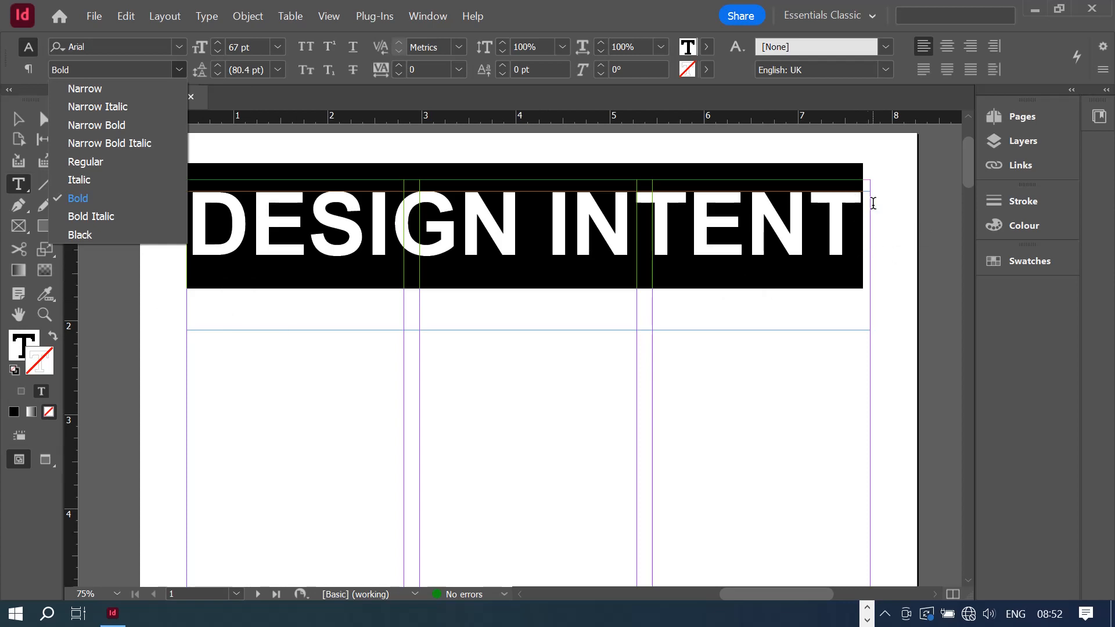
# - Center the headline, then apply Justify All Lines so it fills the frame width
pyautogui.click(956, 49)
pyautogui.click(956, 49)
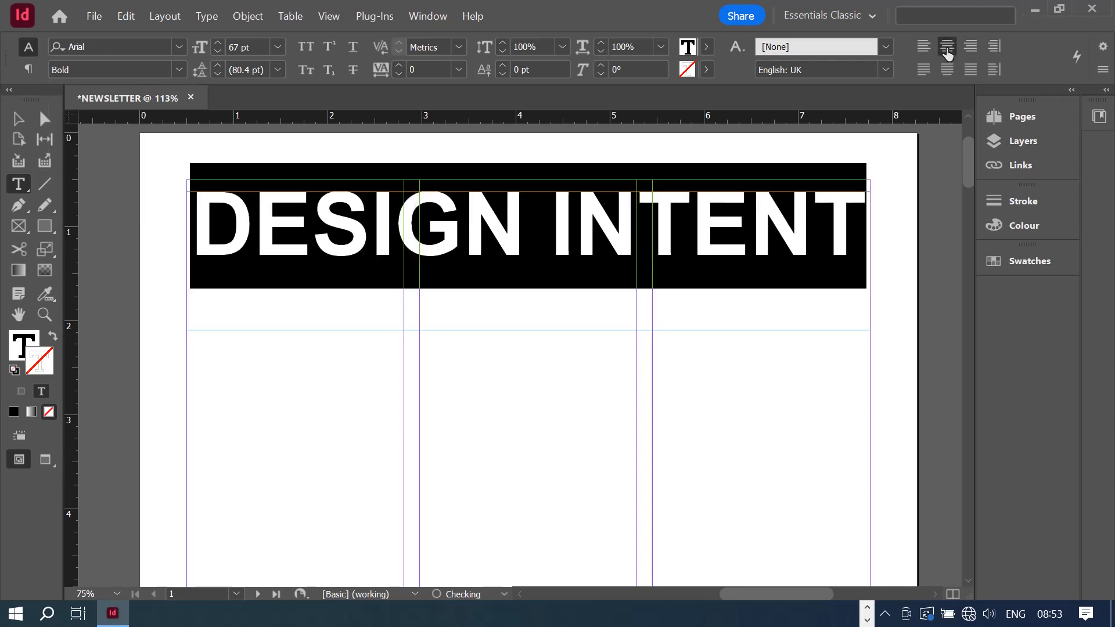
pyautogui.click(968, 70)
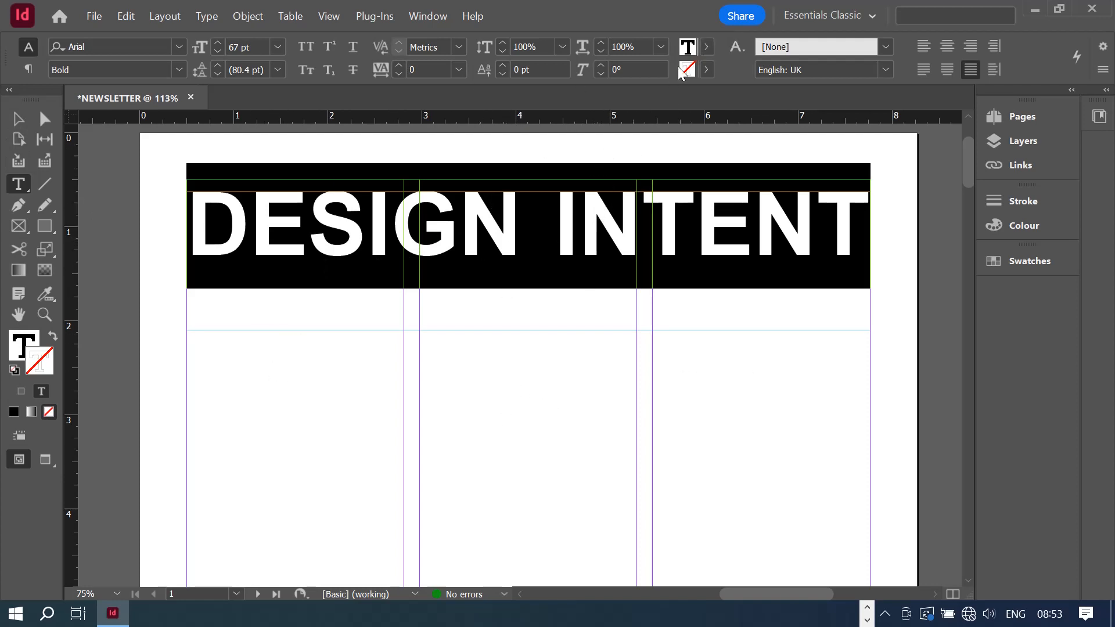
# - Color the DESIGN INTENT text with the cyan C=100 M=0 Y=0 K=0 swatch
pyautogui.click(705, 47)
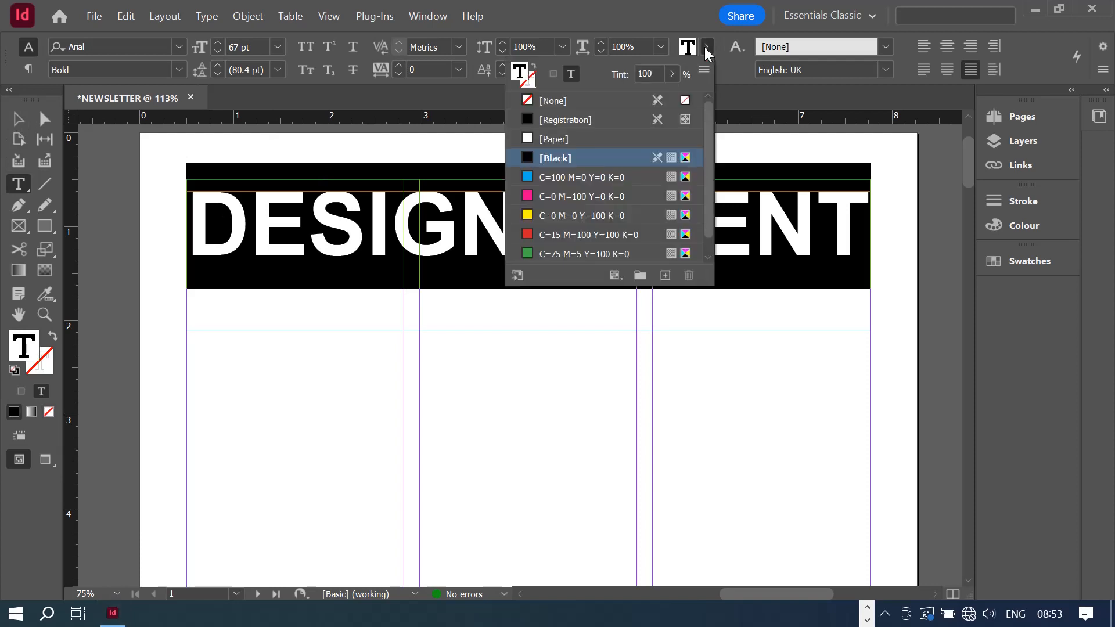
pyautogui.click(550, 180)
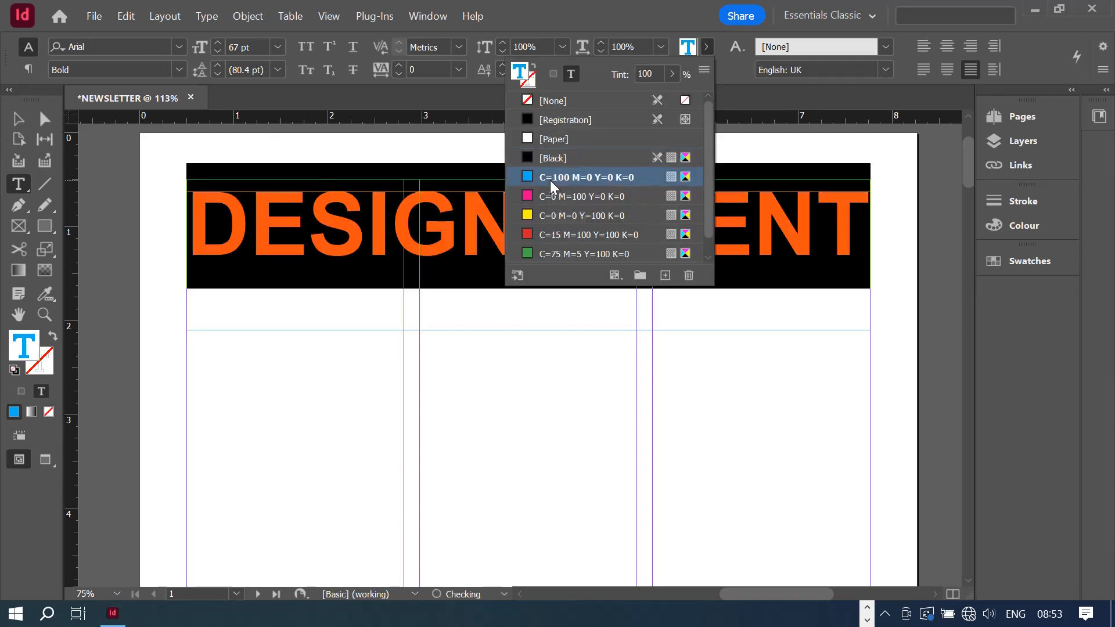
pyautogui.click(686, 13)
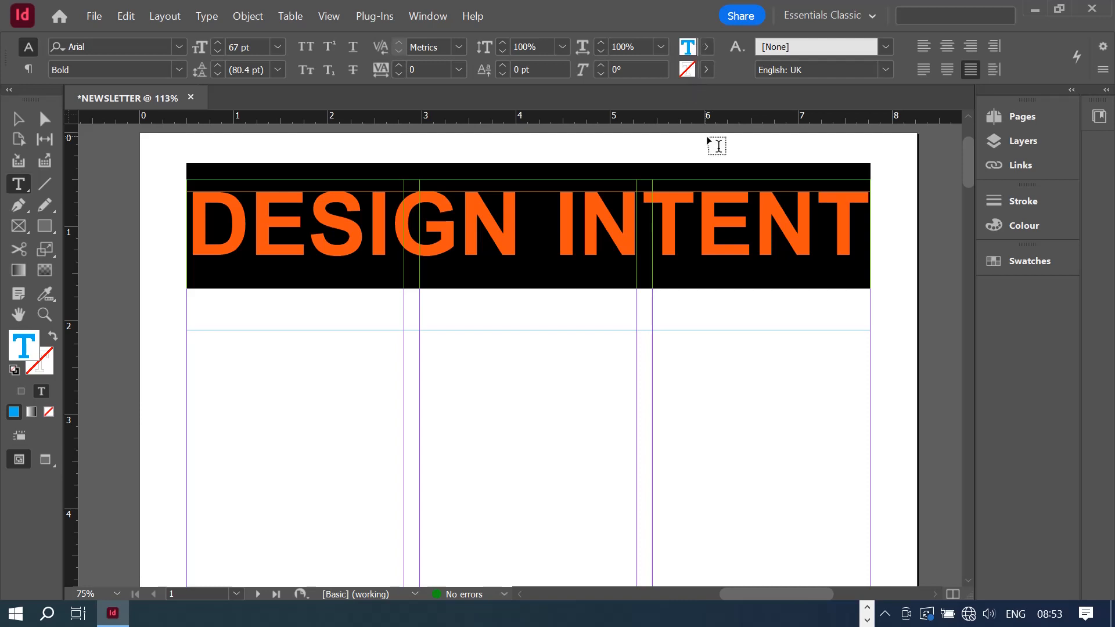
pyautogui.click(708, 47)
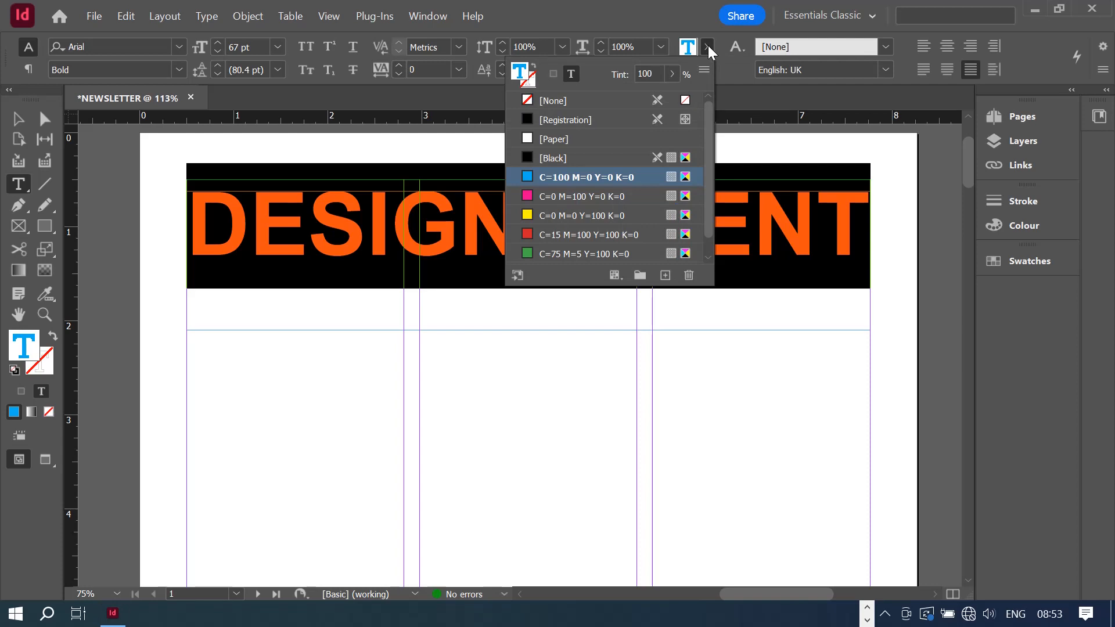
pyautogui.click(709, 46)
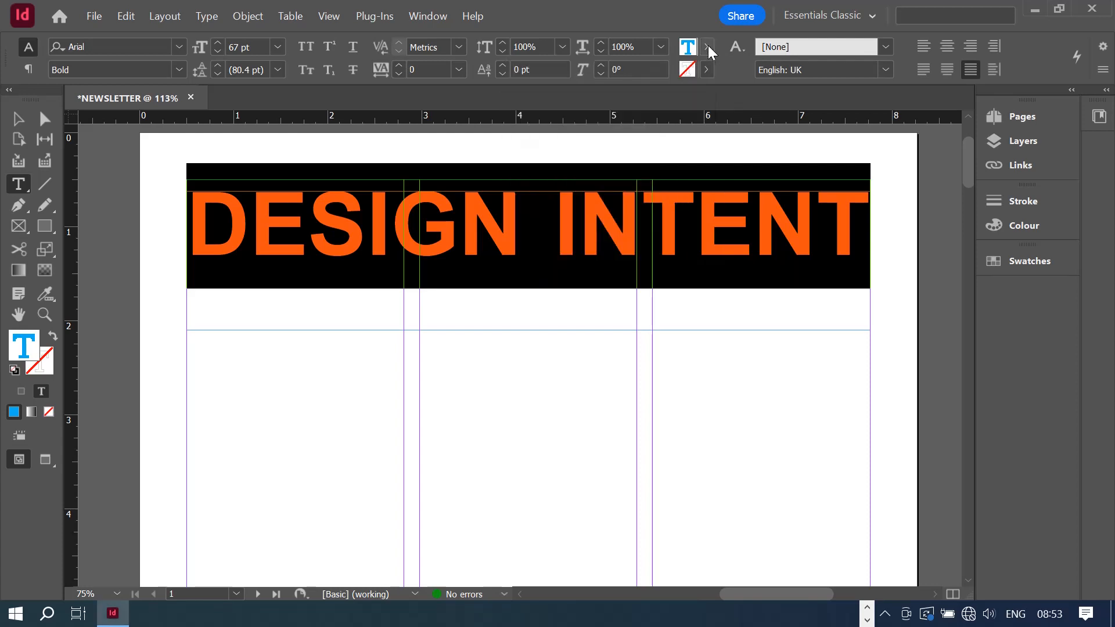
pyautogui.click(11, 118)
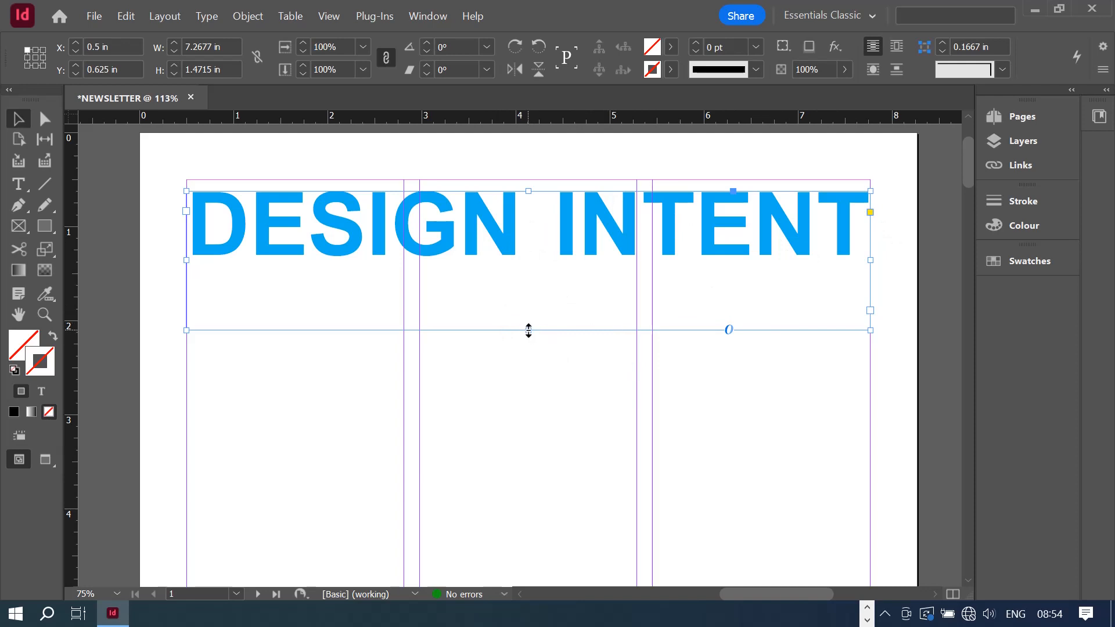
# - Trim the headline frame to 0.7115 in high, keeping it at the page top
pyautogui.moveTo(528, 330); pyautogui.dragTo(524, 260)
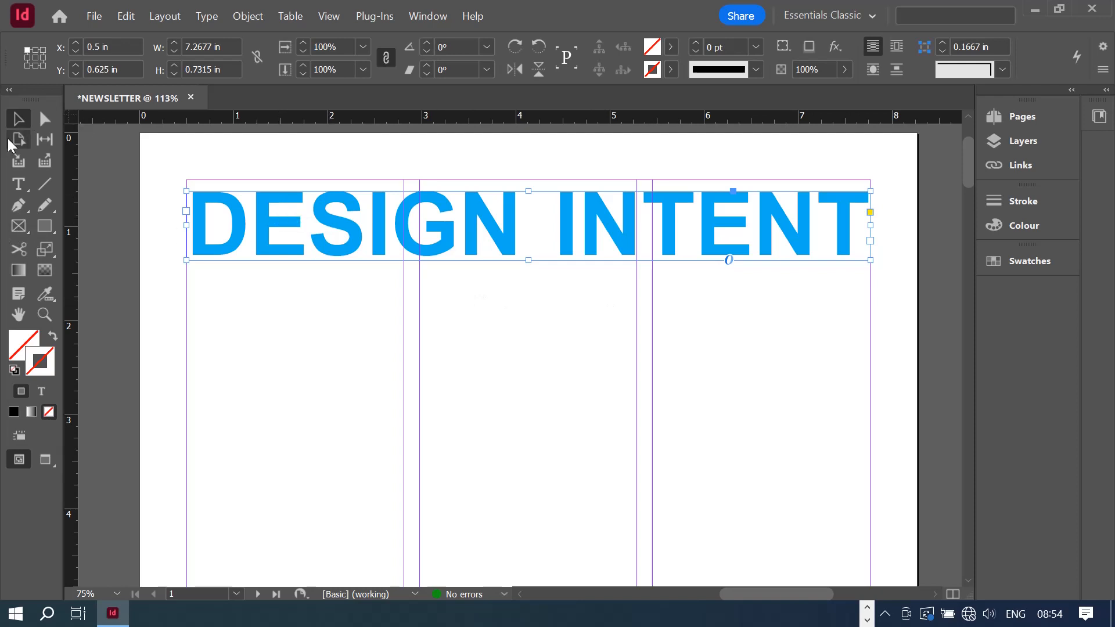
pyautogui.moveTo(471, 239); pyautogui.dragTo(431, 488)
pyautogui.moveTo(344, 476); pyautogui.dragTo(381, 324)
pyautogui.moveTo(540, 331); pyautogui.dragTo(528, 391)
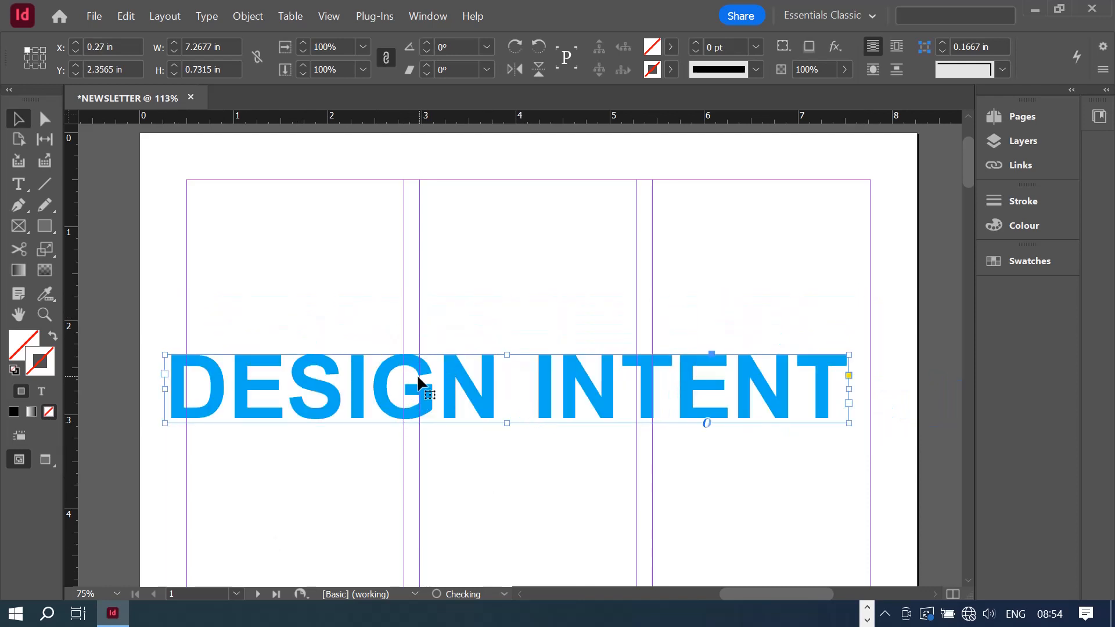
pyautogui.moveTo(417, 374); pyautogui.dragTo(468, 432)
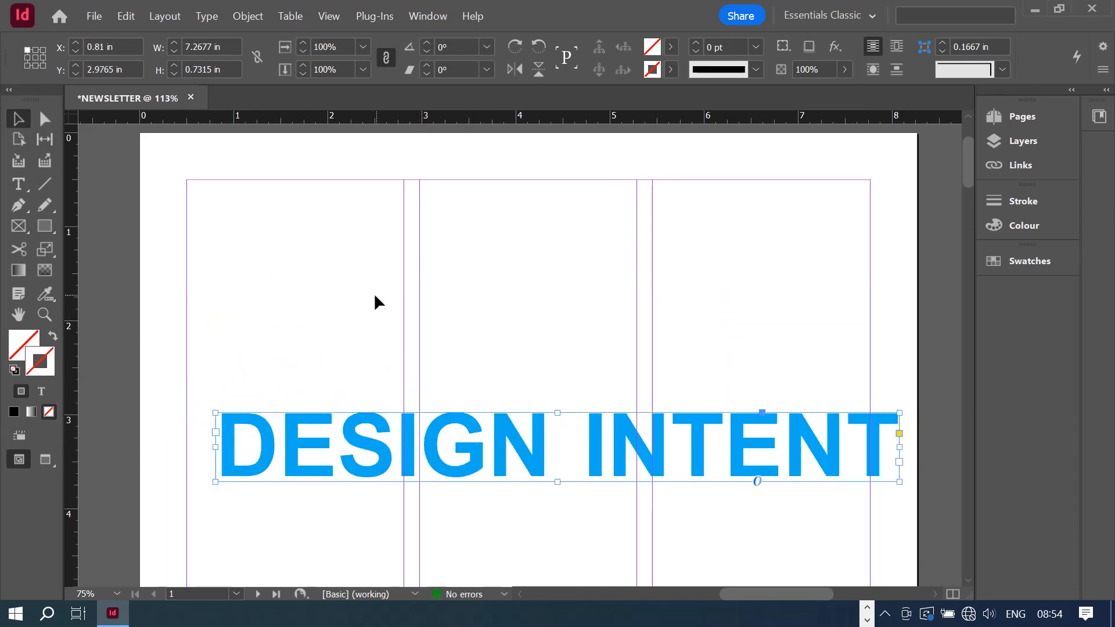
pyautogui.hotkey('ctrl', 'z')
pyautogui.hotkey('ctrl', 'z')
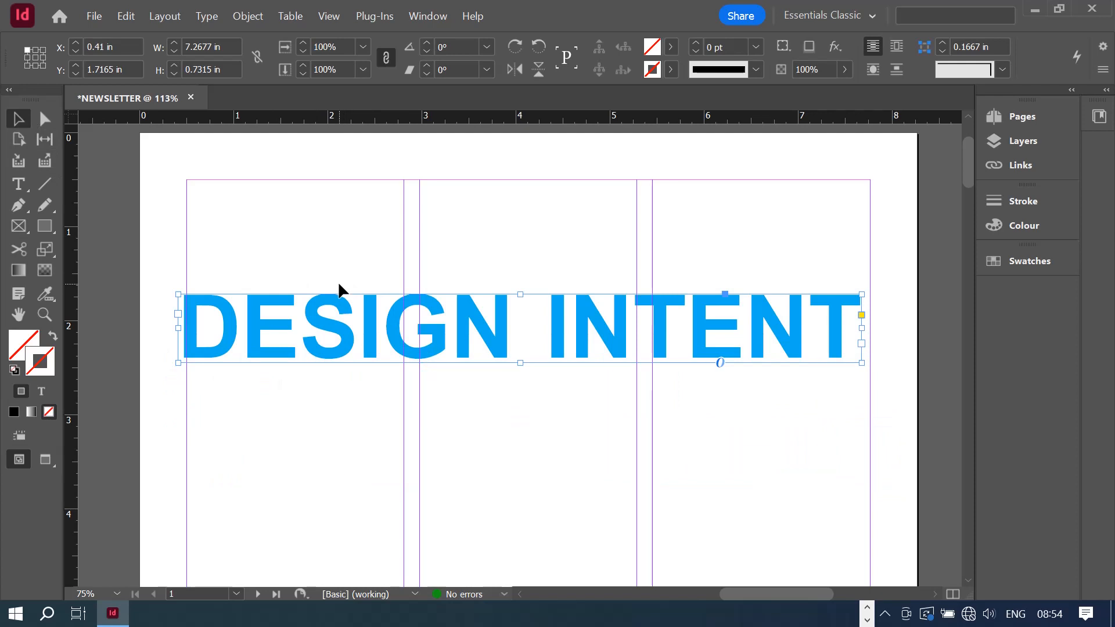
pyautogui.hotkey('ctrl', 'z')
pyautogui.hotkey('ctrl', 'z')
pyautogui.hotkey('ctrl', 'z')
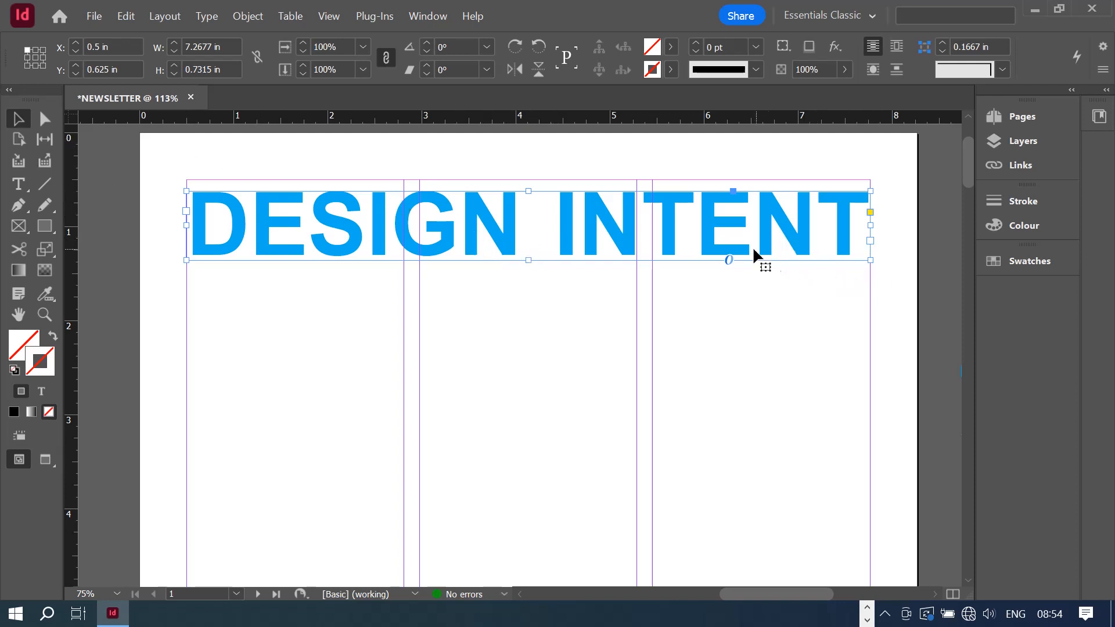
pyautogui.moveTo(526, 260); pyautogui.dragTo(526, 258)
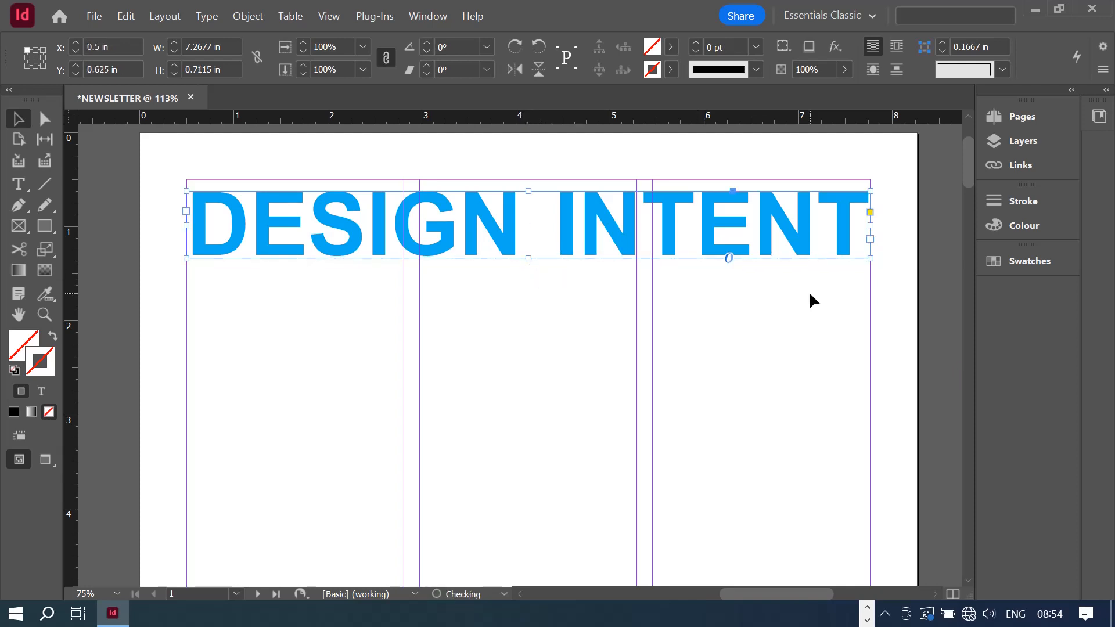
pyautogui.click(810, 291)
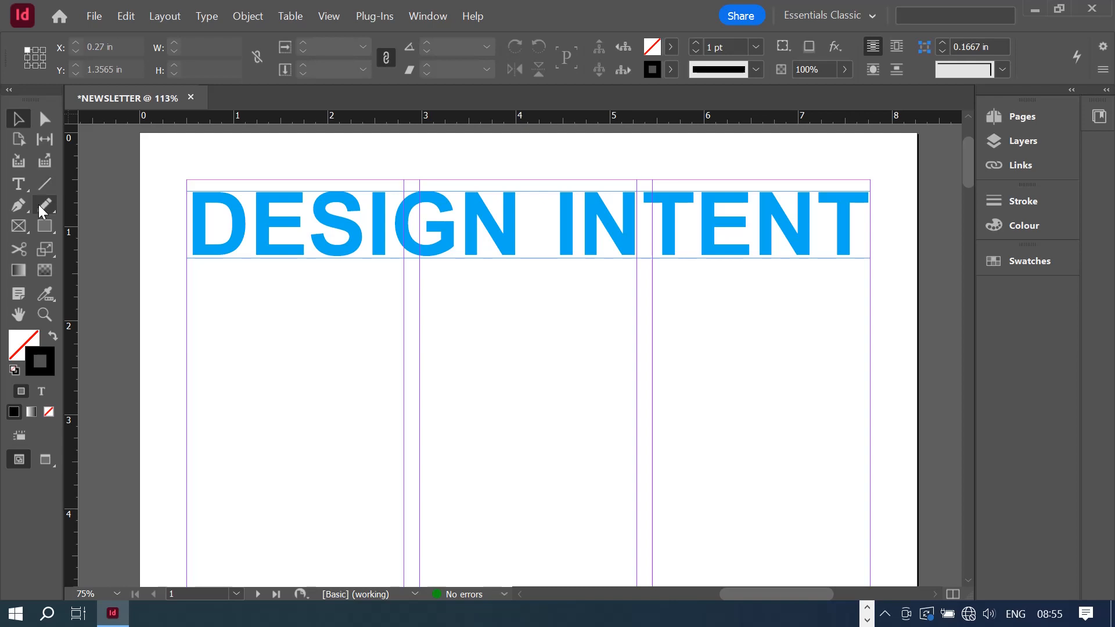
# - Draw horizontal, vertical and diagonal test lines, then delete all three
pyautogui.click(48, 182)
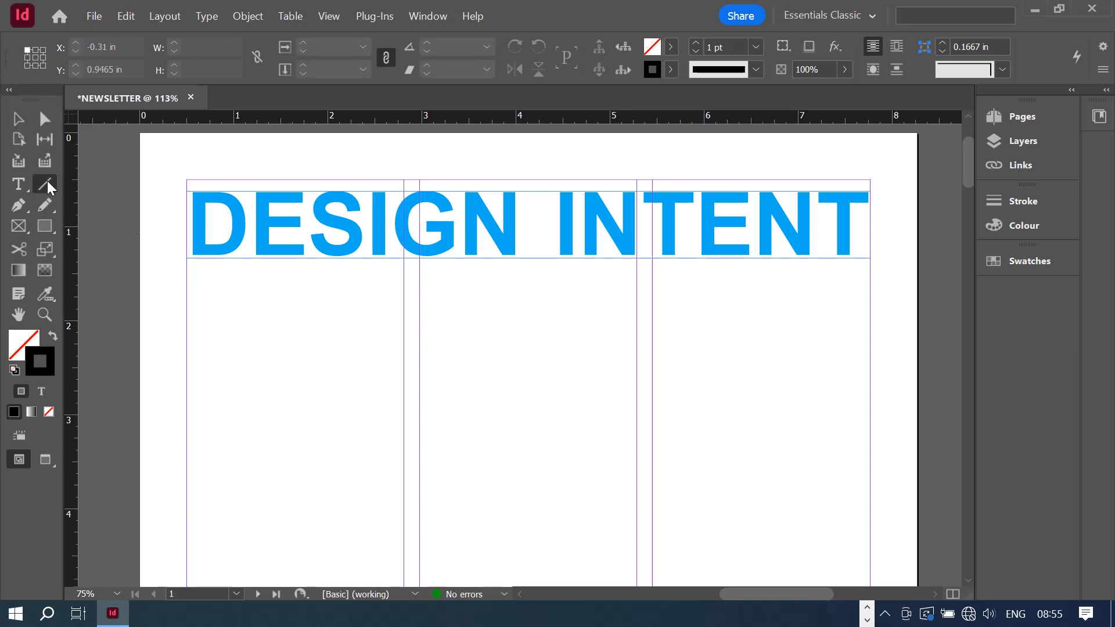
pyautogui.moveTo(218, 418)
pyautogui.mouseDown()
pyautogui.moveTo(566, 433)
pyautogui.moveTo(804, 406)
pyautogui.moveTo(839, 418)
pyautogui.mouseUp()
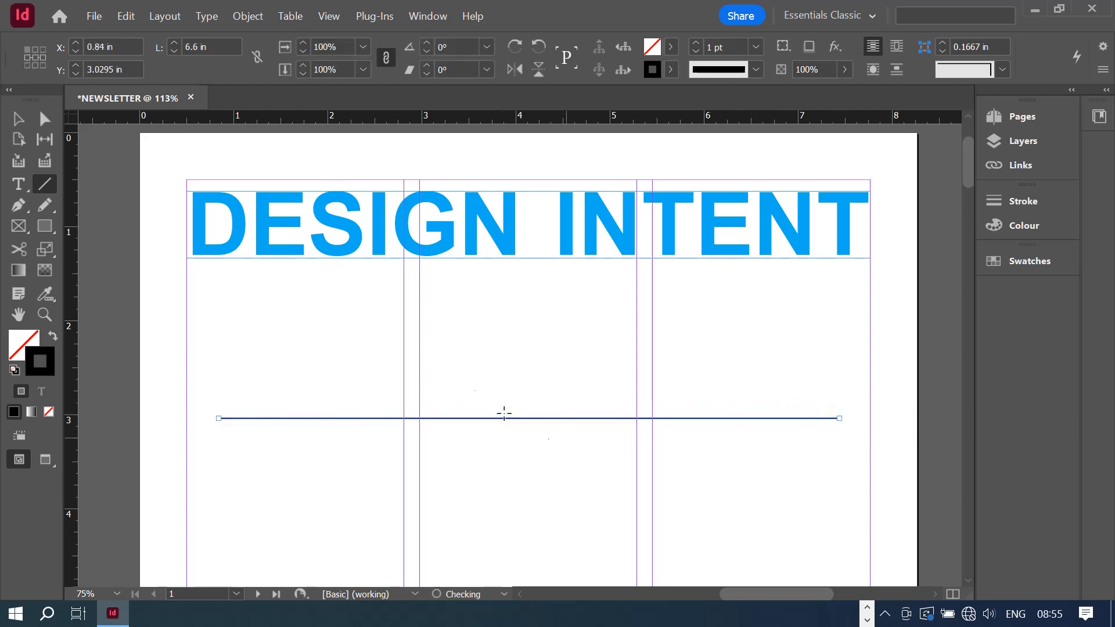
pyautogui.moveTo(528, 278); pyautogui.dragTo(528, 547)
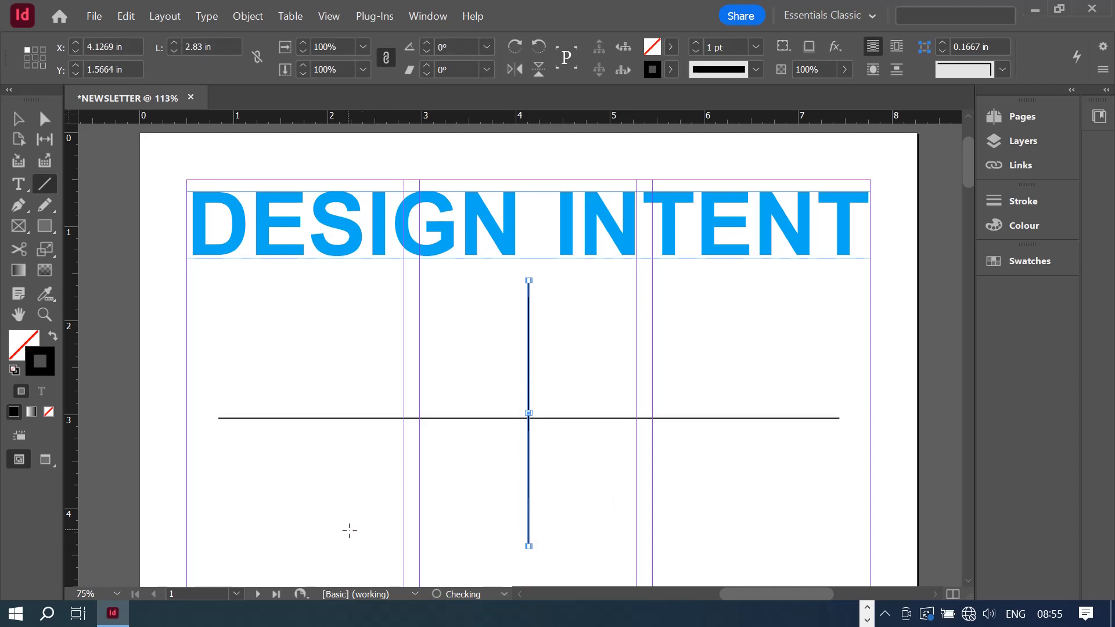
pyautogui.moveTo(340, 526)
pyautogui.mouseDown()
pyautogui.moveTo(590, 379)
pyautogui.moveTo(650, 304)
pyautogui.moveTo(726, 316)
pyautogui.moveTo(664, 267)
pyautogui.moveTo(637, 279)
pyautogui.moveTo(663, 324)
pyautogui.mouseUp()
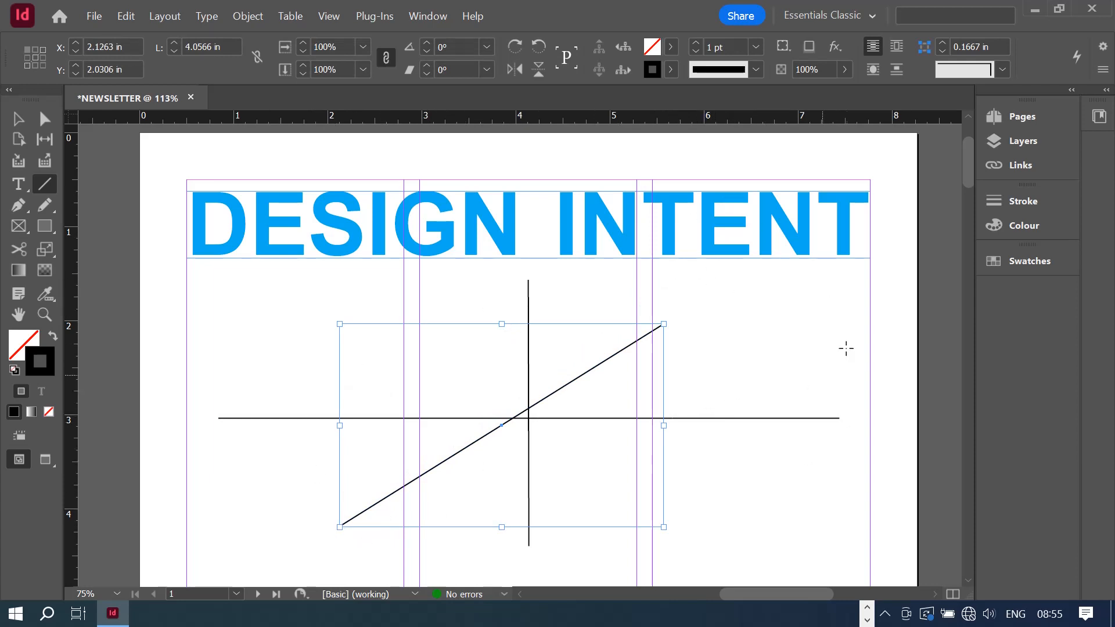
pyautogui.click(16, 119)
pyautogui.click(225, 297)
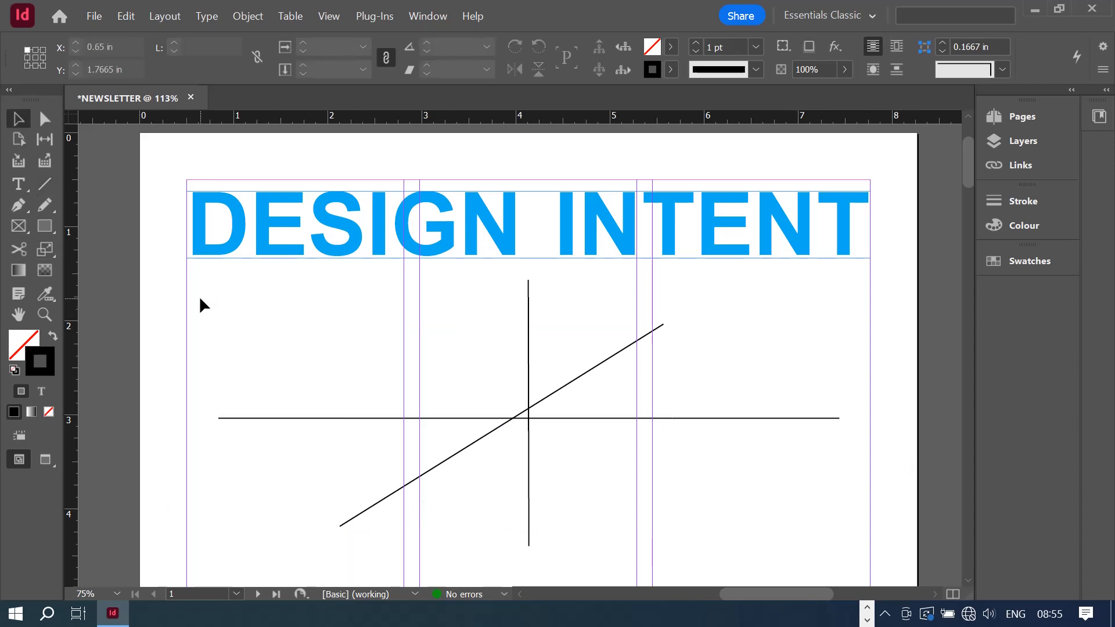
pyautogui.moveTo(199, 299)
pyautogui.mouseDown()
pyautogui.moveTo(772, 530)
pyautogui.moveTo(834, 540)
pyautogui.moveTo(796, 523)
pyautogui.mouseUp()
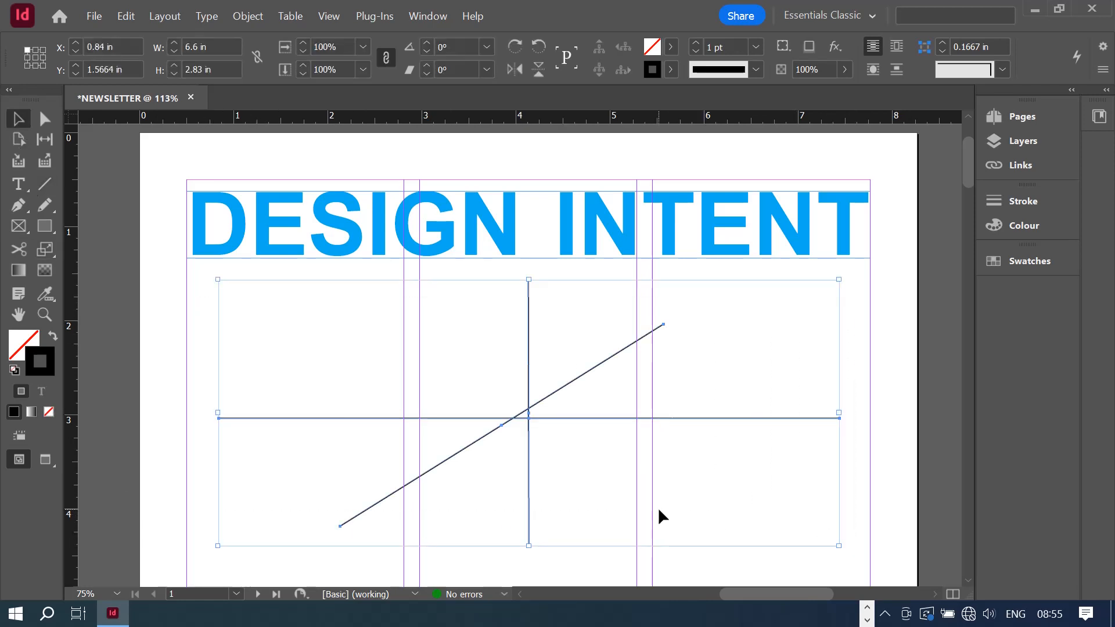
pyautogui.press('Delete')
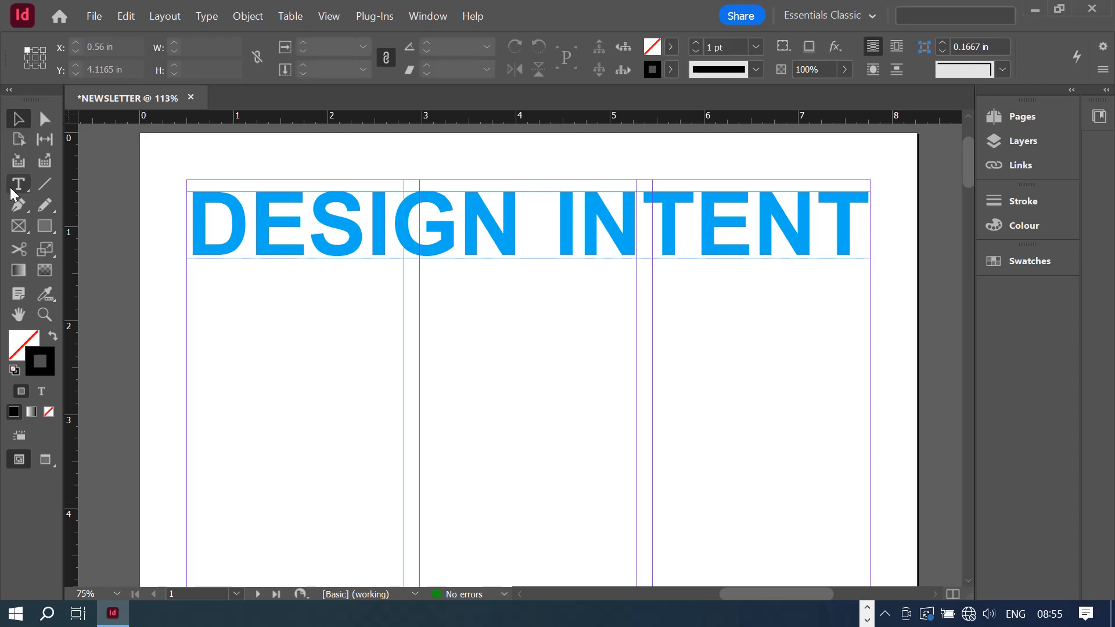
# - Draw a horizontal rule across the margins under the heading, removing the extra test lines
pyautogui.click(44, 185)
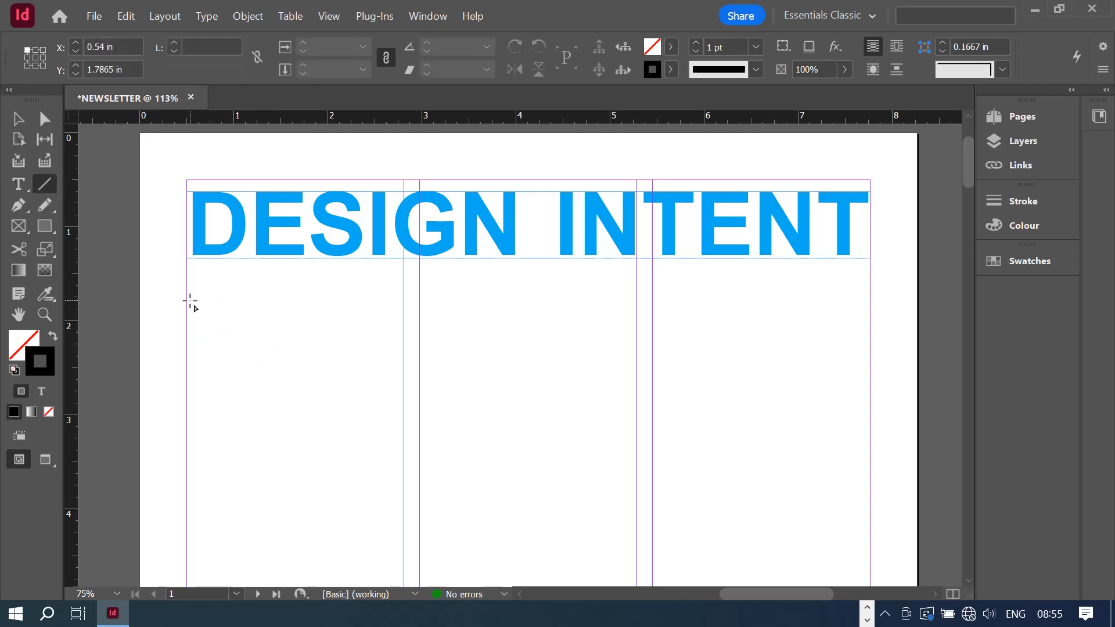
pyautogui.moveTo(190, 301); pyautogui.dragTo(870, 308)
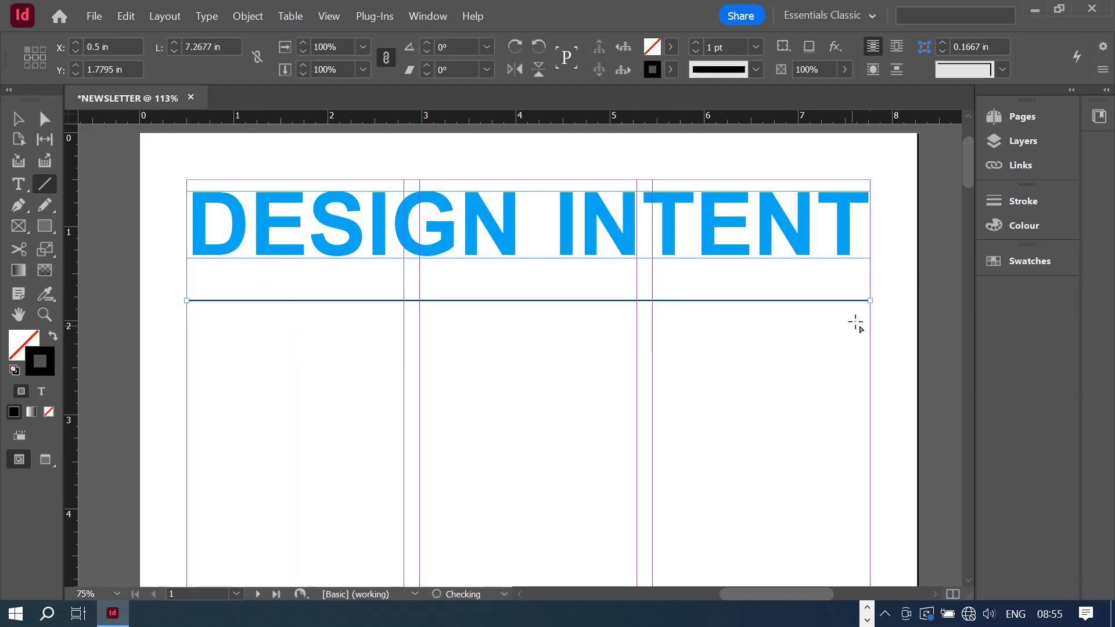
pyautogui.moveTo(535, 335); pyautogui.dragTo(567, 572)
pyautogui.moveTo(168, 550); pyautogui.dragTo(533, 318)
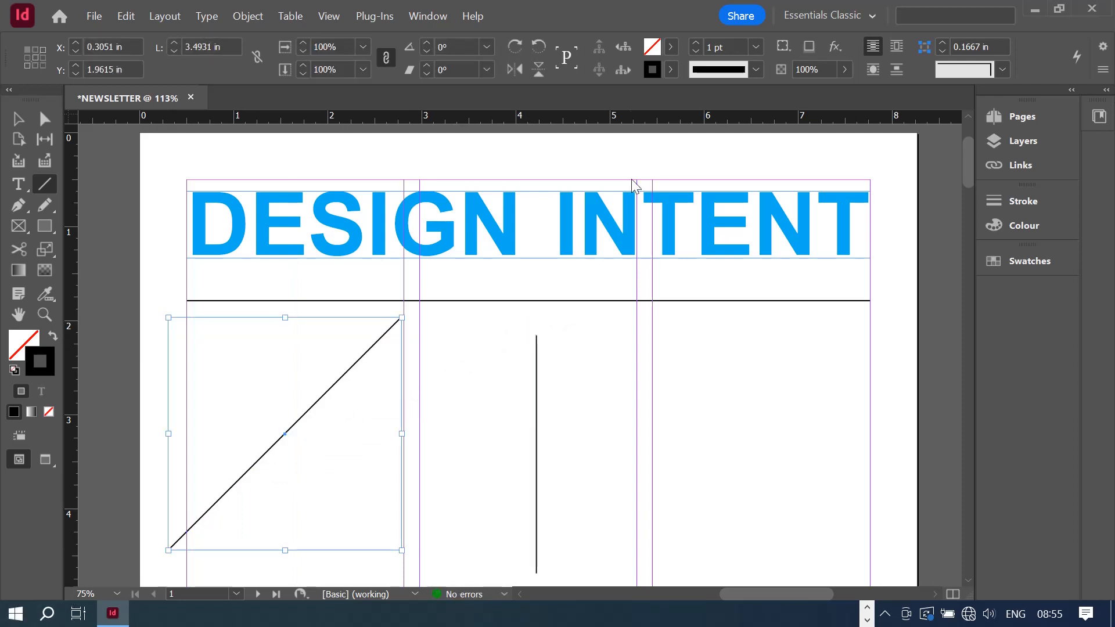
pyautogui.click(25, 119)
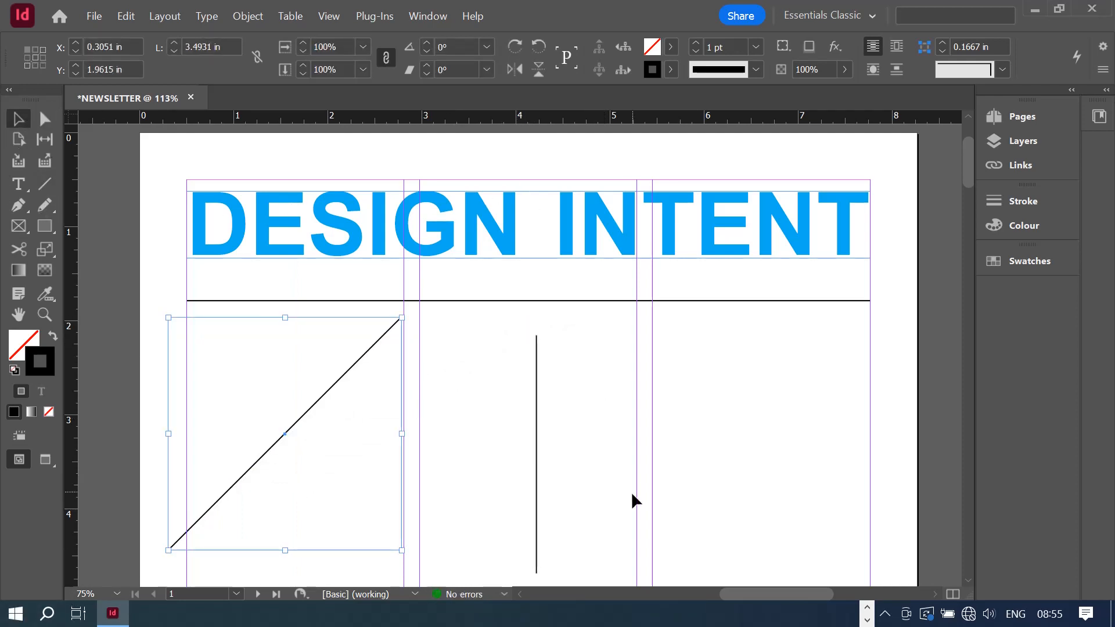
pyautogui.moveTo(633, 499); pyautogui.dragTo(148, 331)
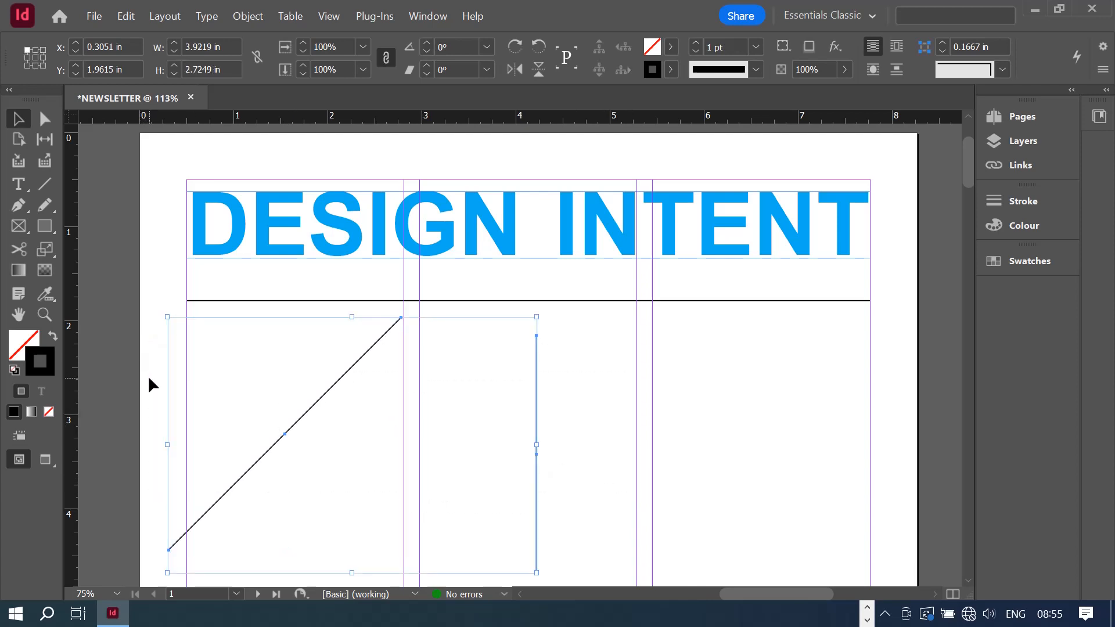
pyautogui.press('Delete')
pyautogui.click(329, 300)
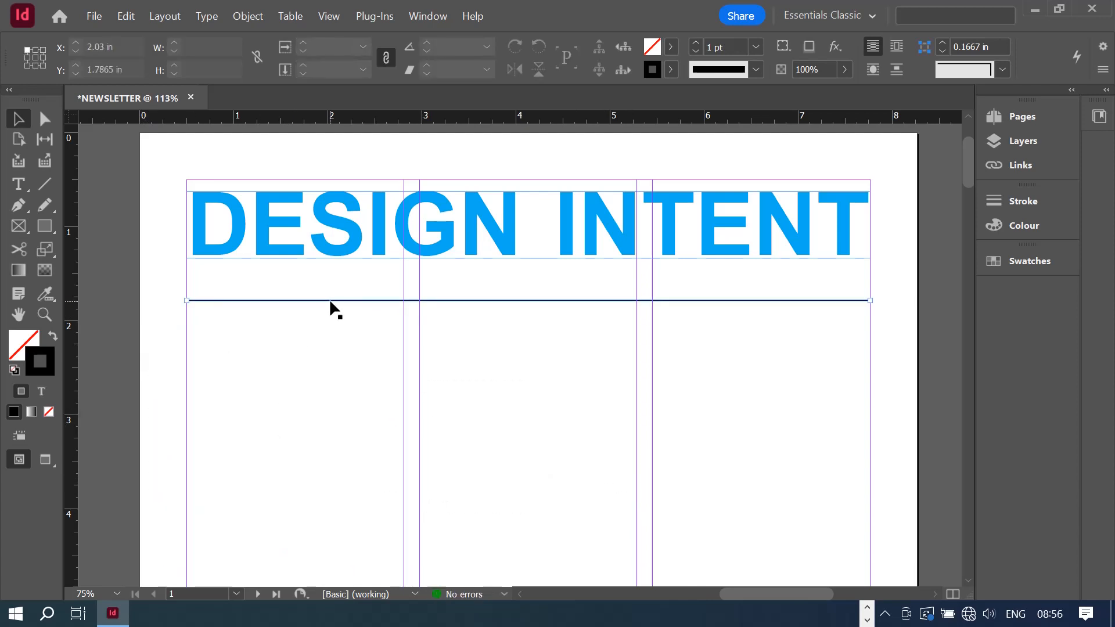
# - Make the rule a 3 pt Japanese Dots stroke in cyan C=100 M=0 Y=0 K=0
pyautogui.click(44, 185)
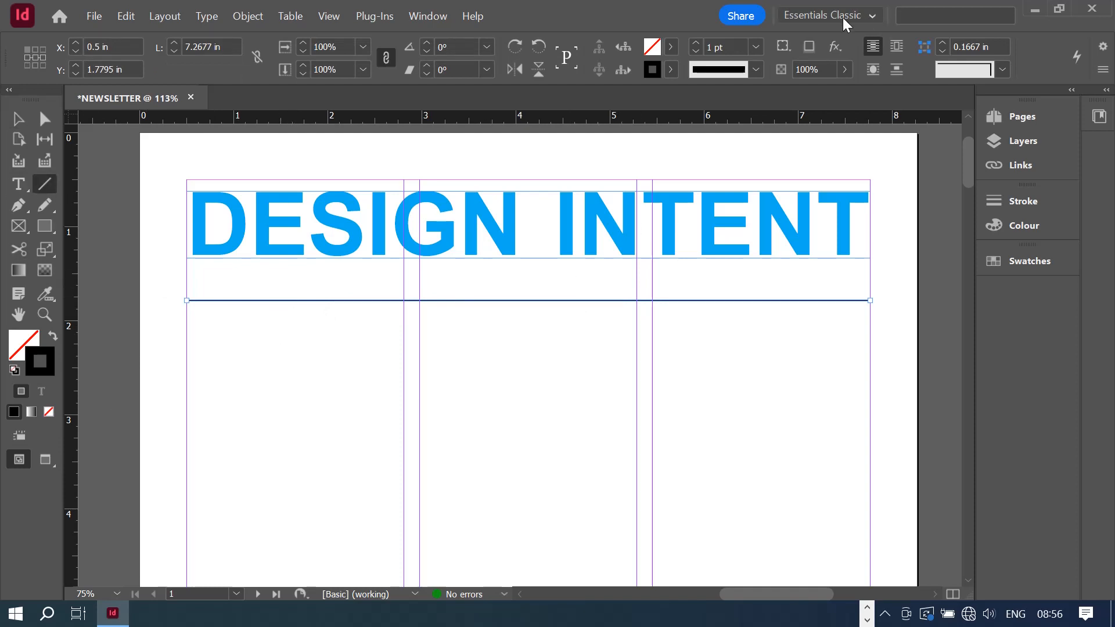
pyautogui.click(698, 44)
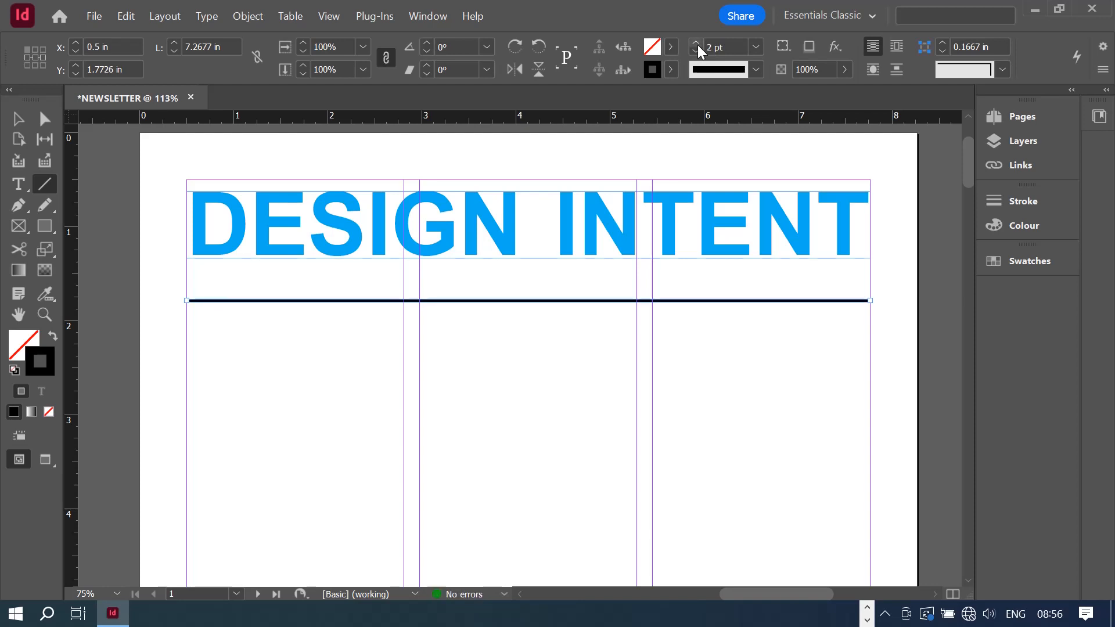
pyautogui.click(698, 44)
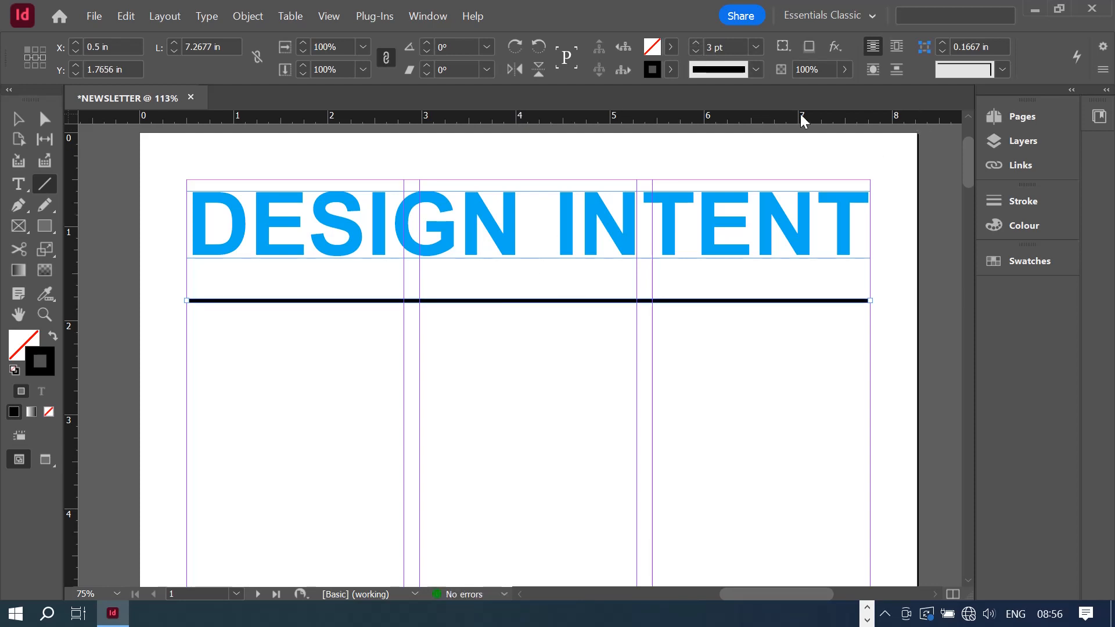
pyautogui.click(753, 69)
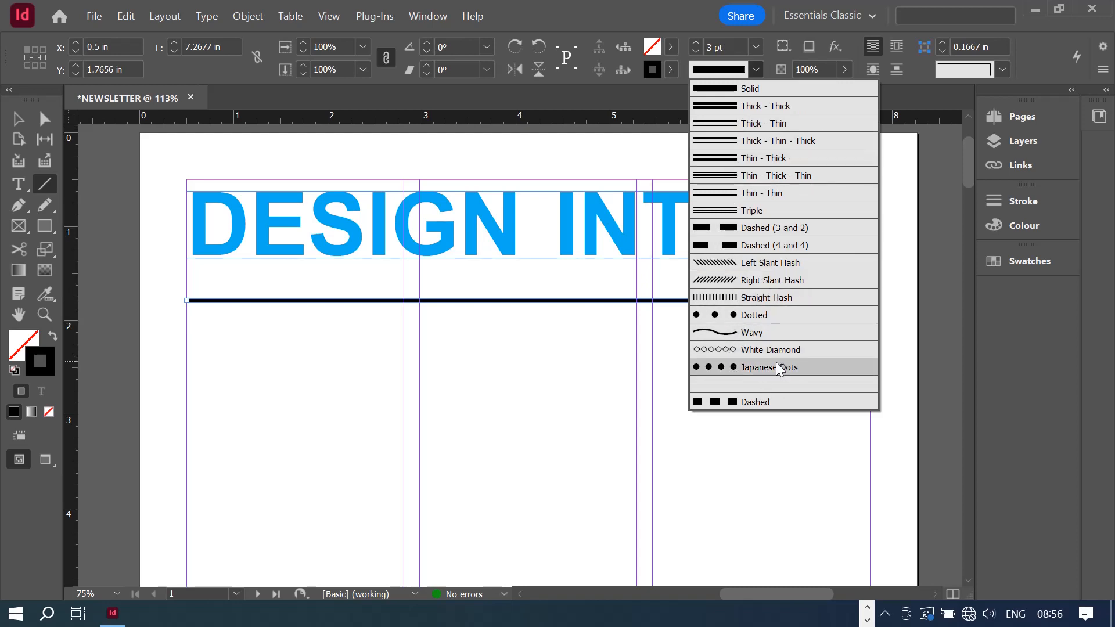
pyautogui.click(758, 367)
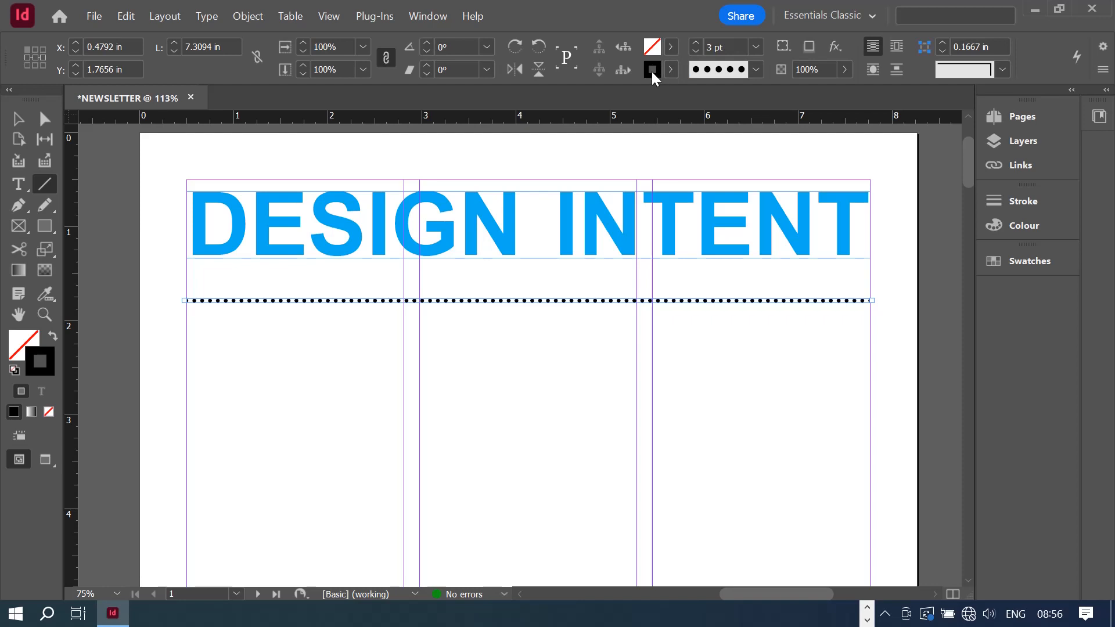
pyautogui.click(670, 68)
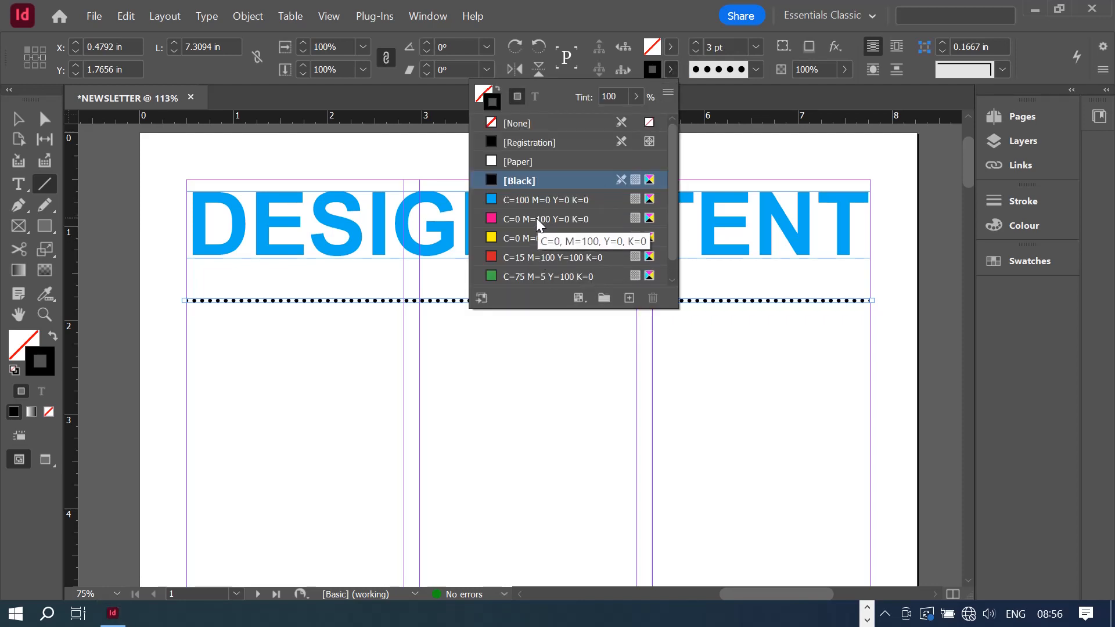
pyautogui.click(522, 194)
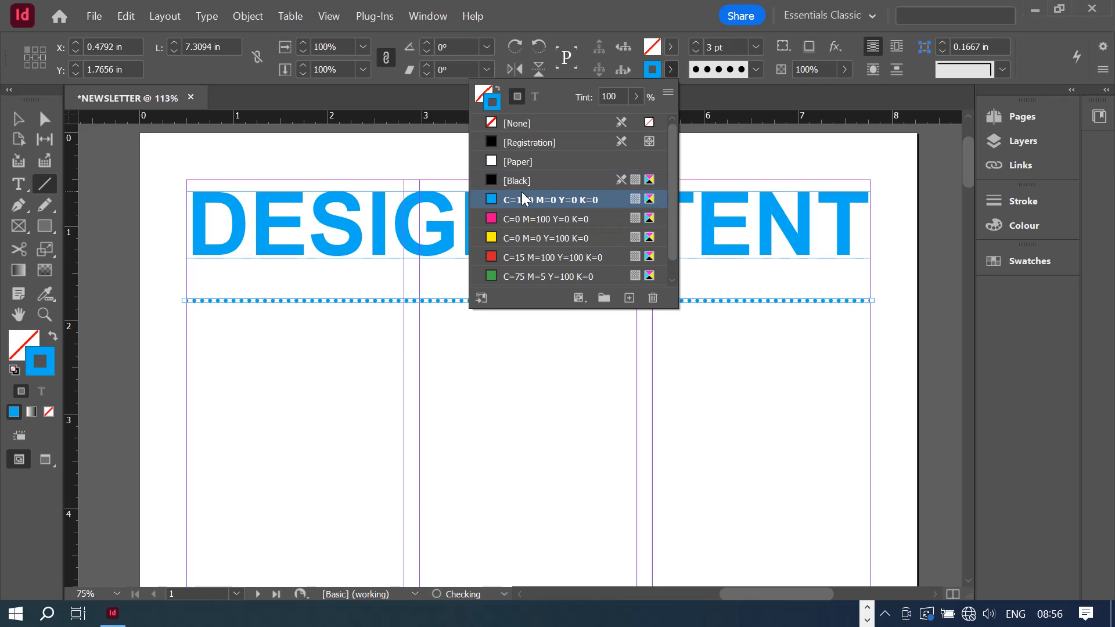
pyautogui.click(16, 120)
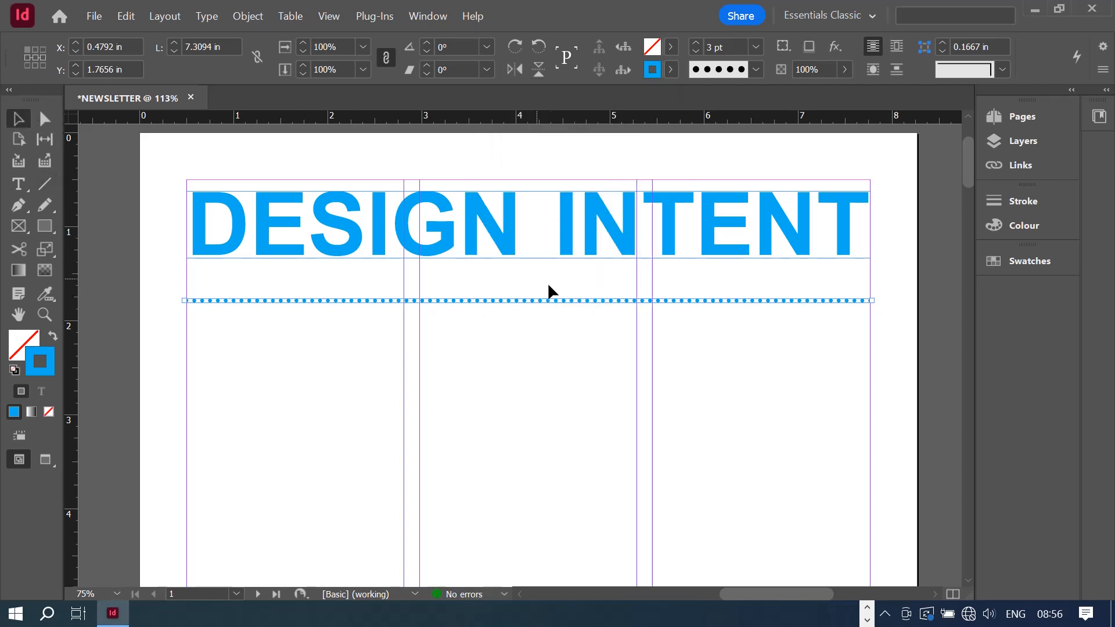
# - Move the dotted rule up beneath the heading, aligning it with the heading's left edge
pyautogui.moveTo(533, 300); pyautogui.dragTo(537, 261)
pyautogui.press('Right')
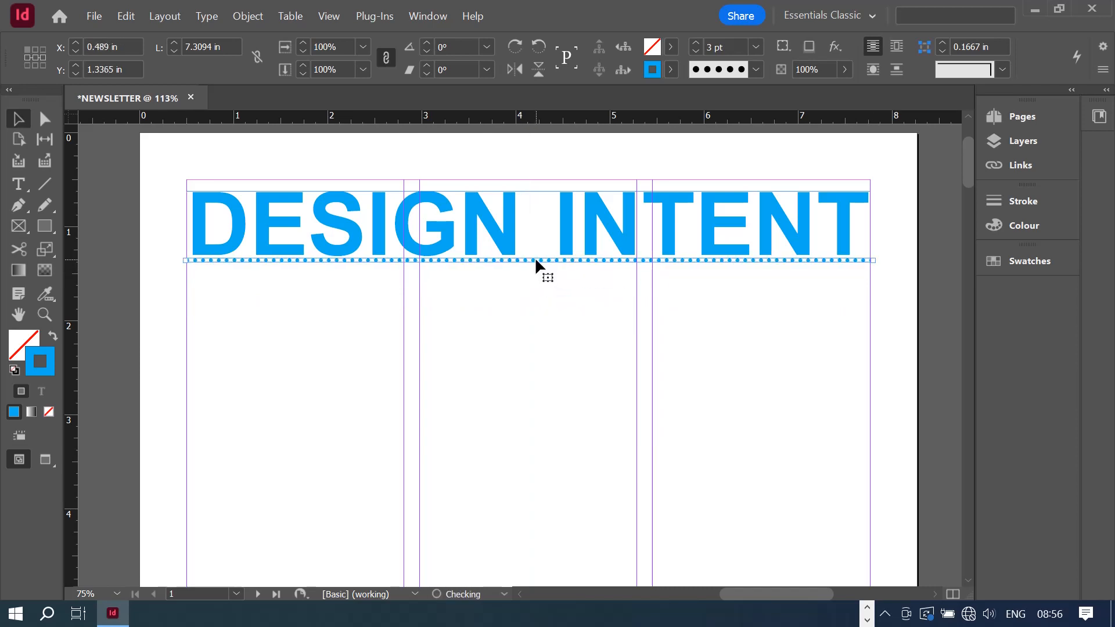
pyautogui.press('Right')
pyautogui.press('Right')
pyautogui.press('Right')
pyautogui.press('Right')
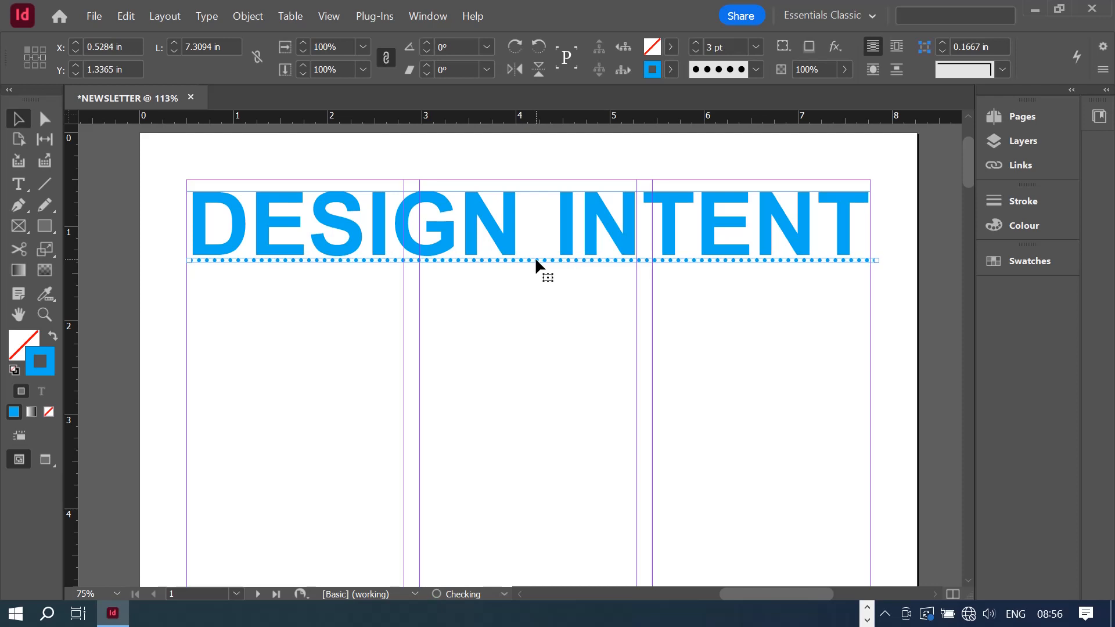
pyautogui.press('Left')
pyautogui.press('Left')
pyautogui.press('Left')
pyautogui.press('Left')
pyautogui.press('Left')
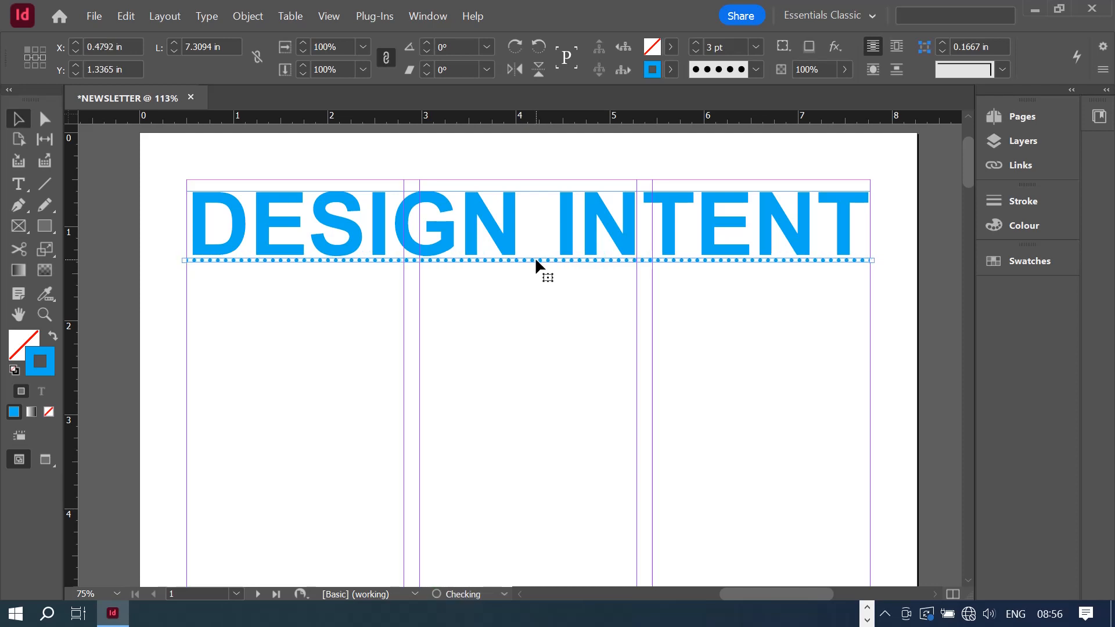
pyautogui.click(636, 309)
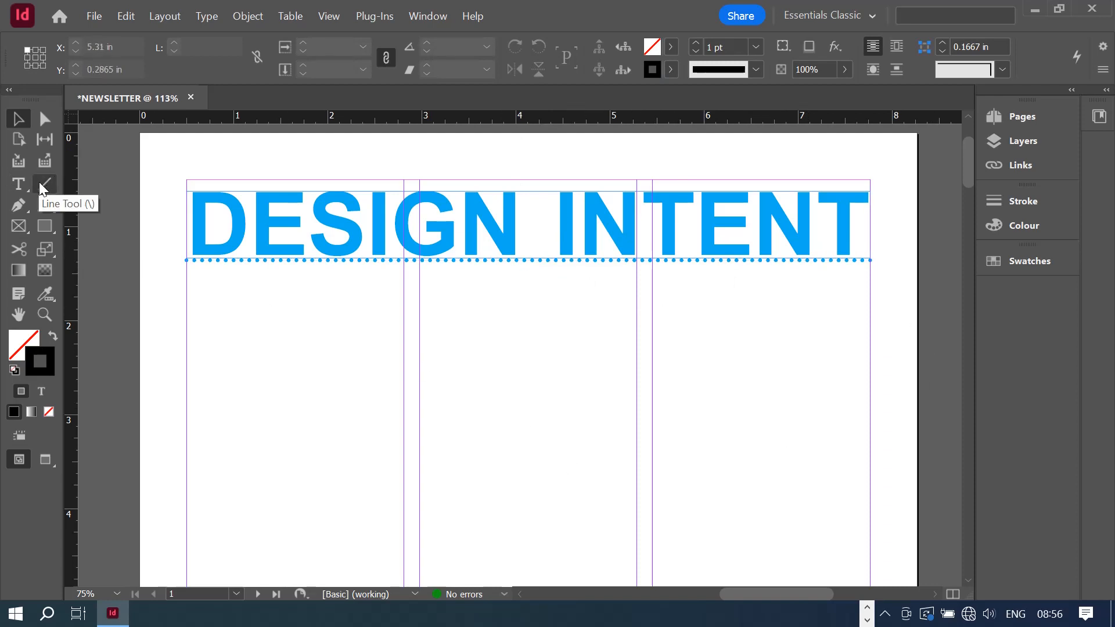
pyautogui.click(27, 207)
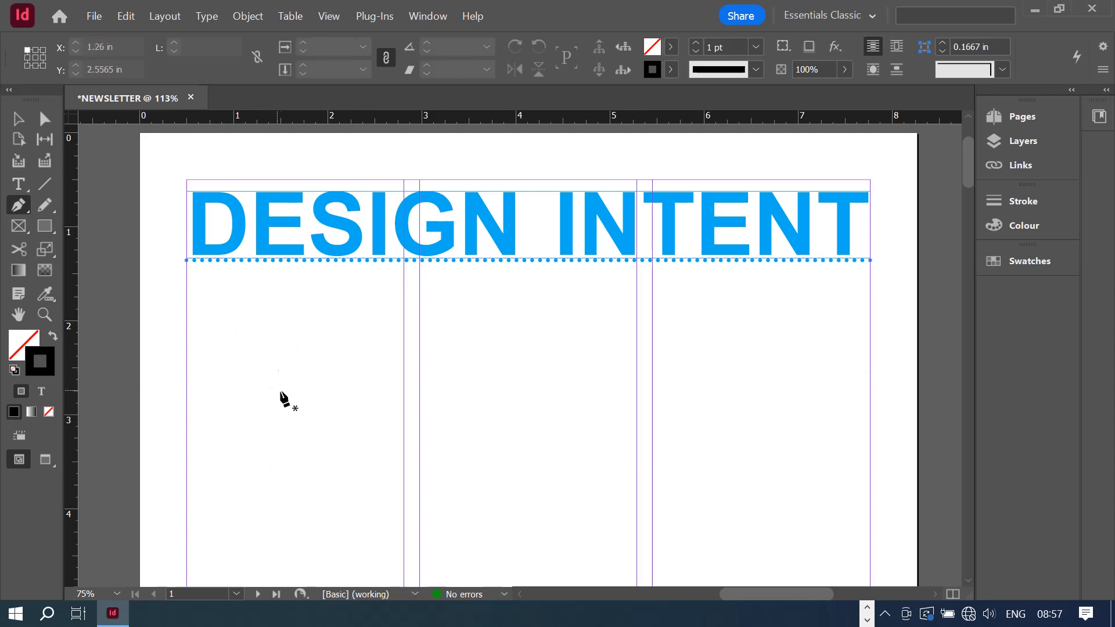
# - Pen a three-corner path in the first column, closing it with one curved side
pyautogui.click(196, 354)
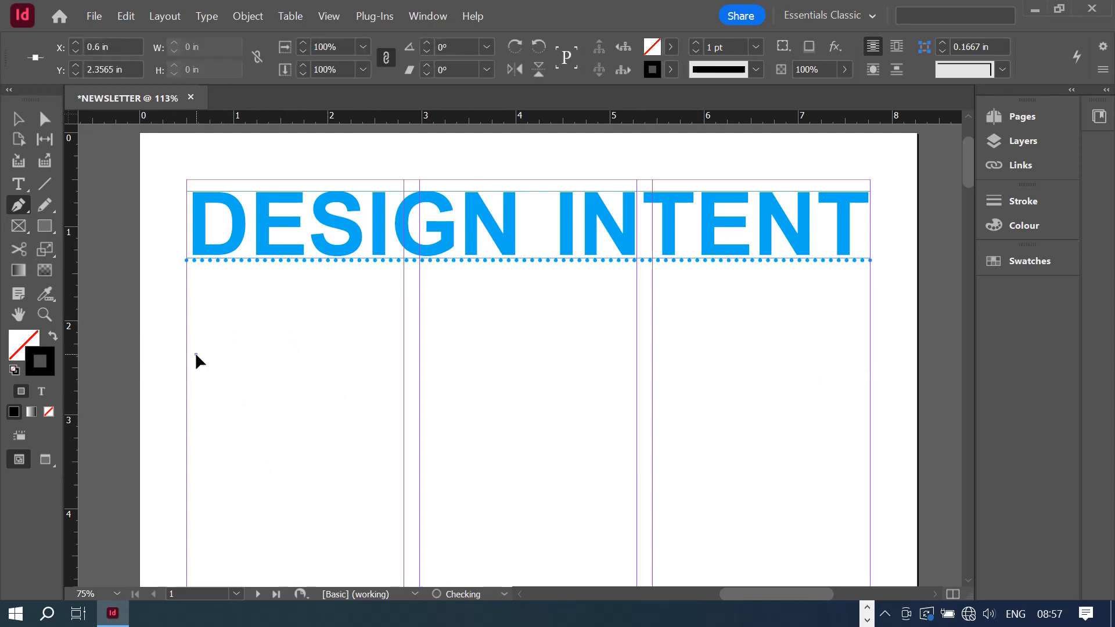
pyautogui.click(388, 283)
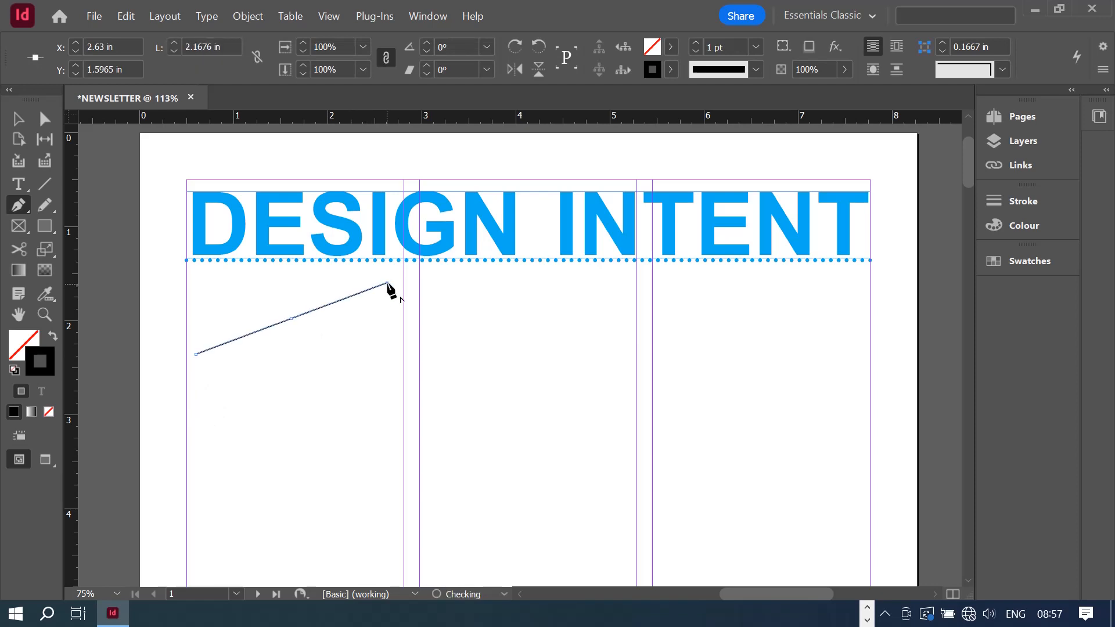
pyautogui.click(370, 443)
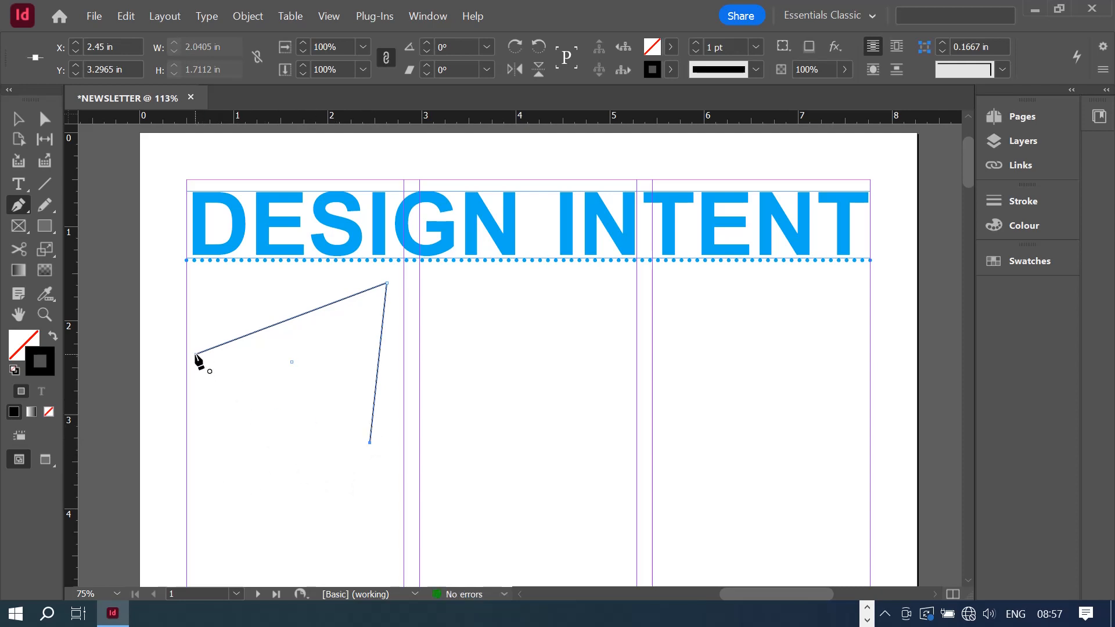
pyautogui.moveTo(196, 355); pyautogui.dragTo(308, 344)
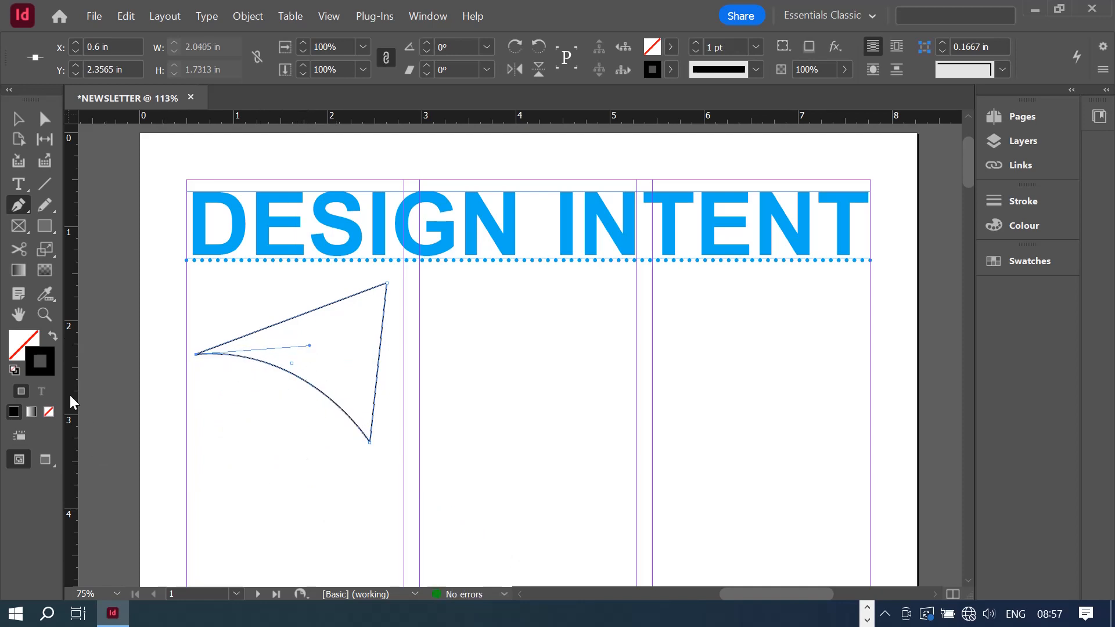
pyautogui.click(19, 121)
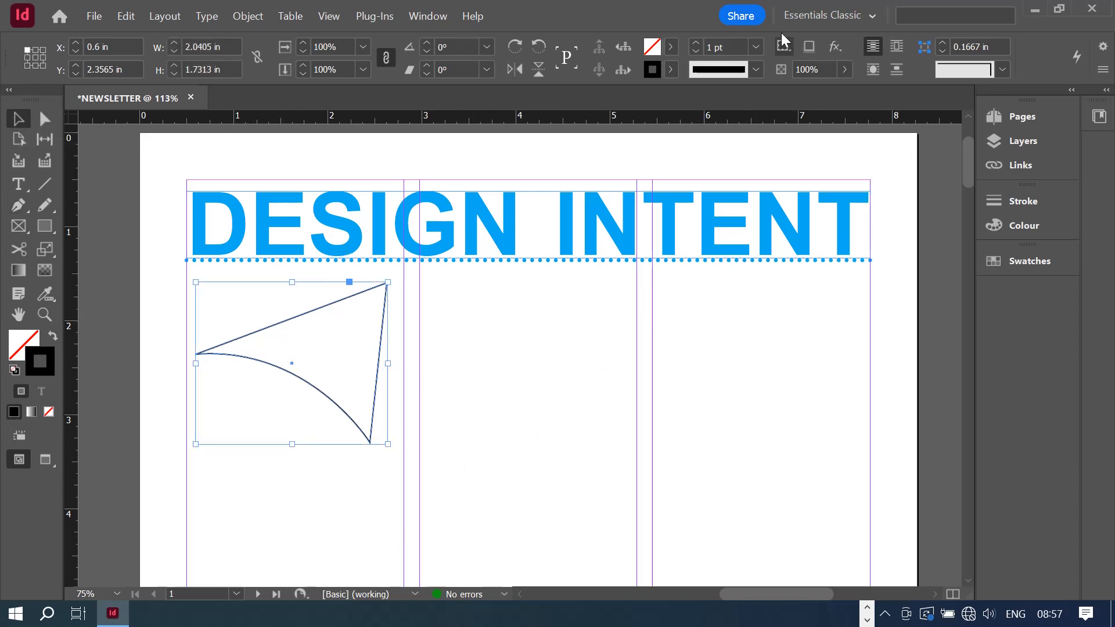
# - Give the triangle a cyan fill and a 4 pt yellow outline
pyautogui.click(672, 49)
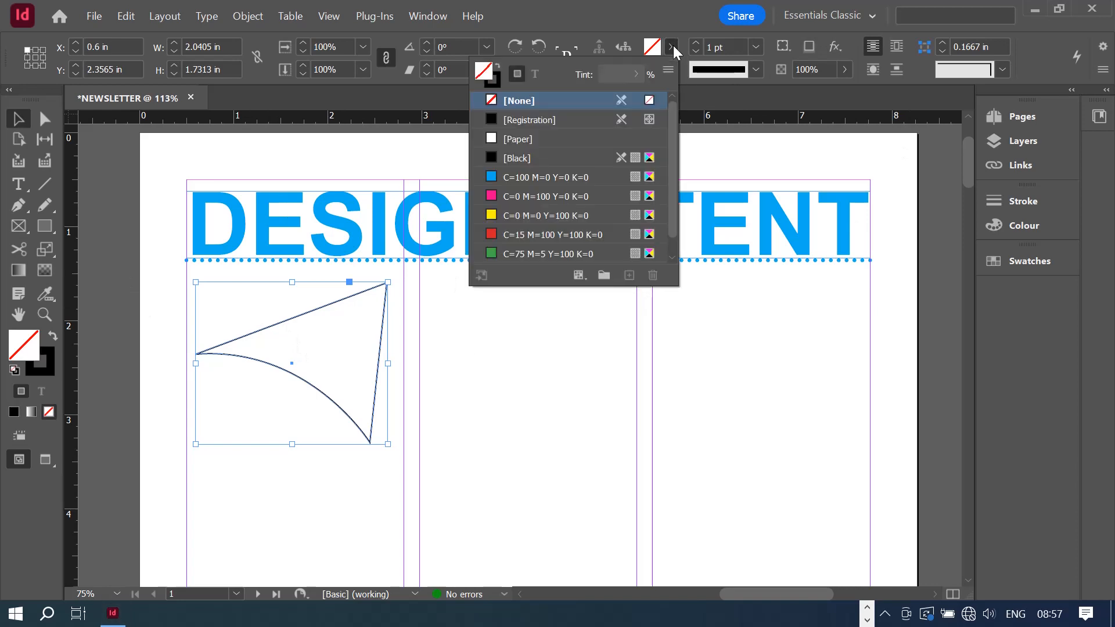
pyautogui.click(499, 180)
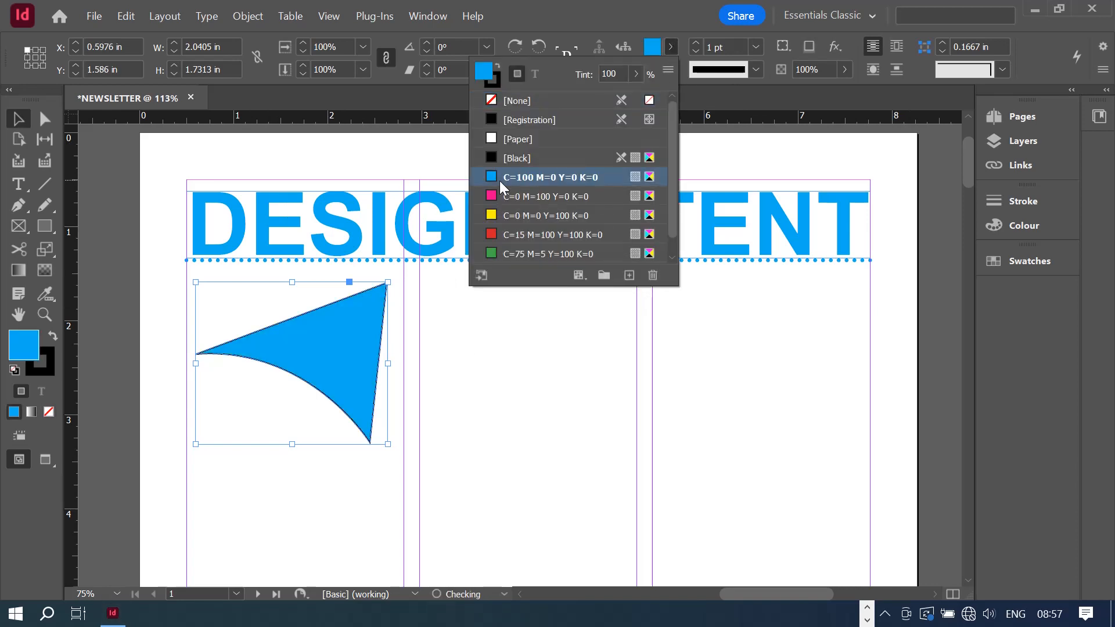
pyautogui.click(673, 45)
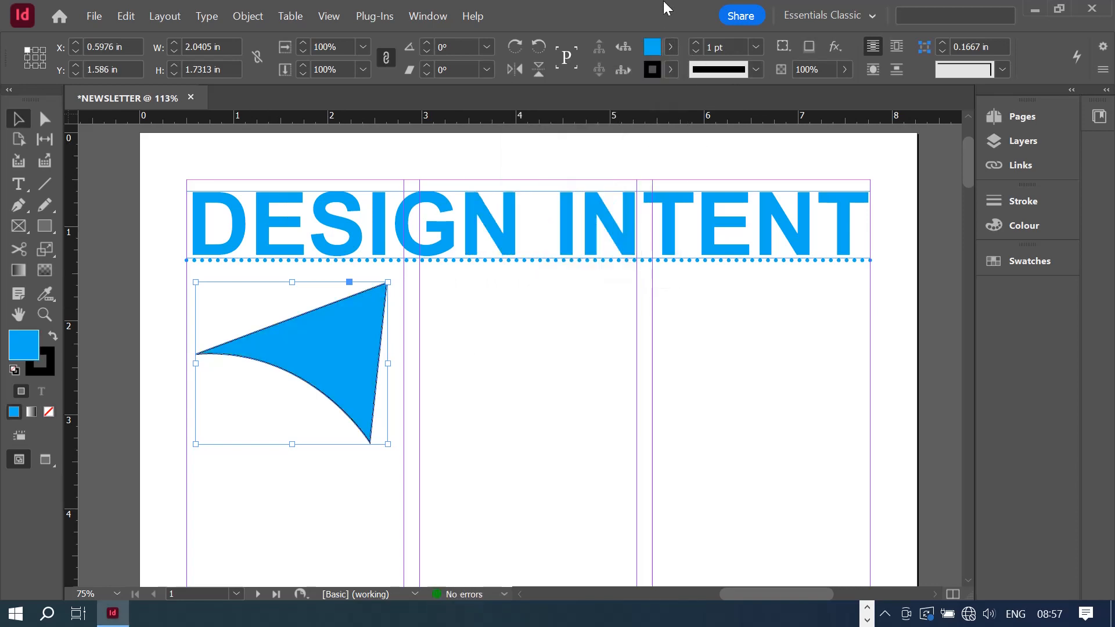
pyautogui.click(672, 70)
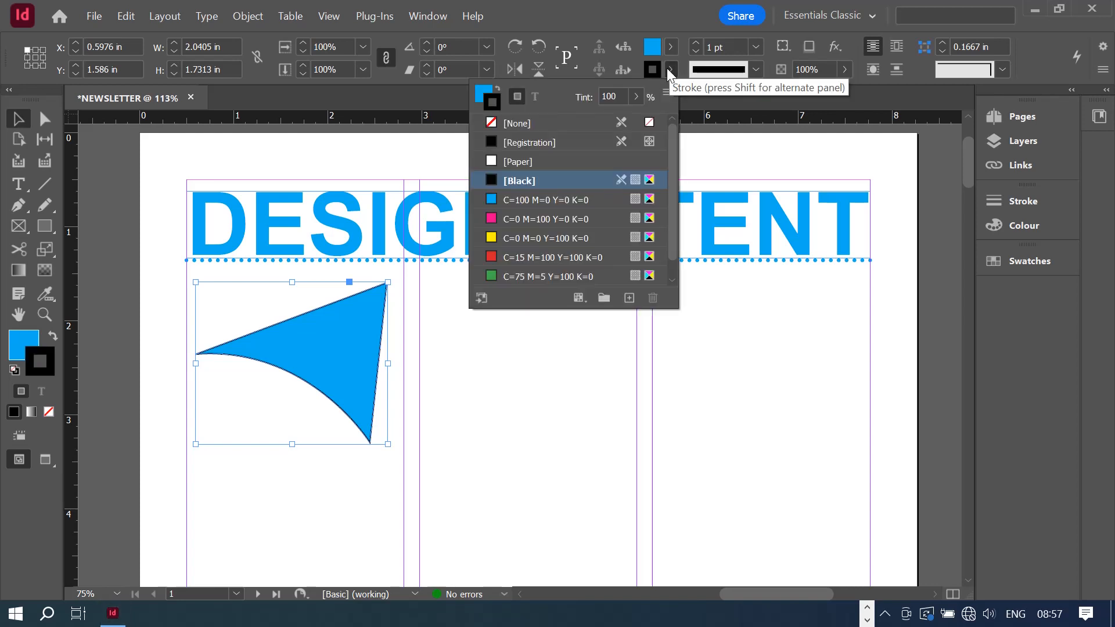
pyautogui.click(511, 237)
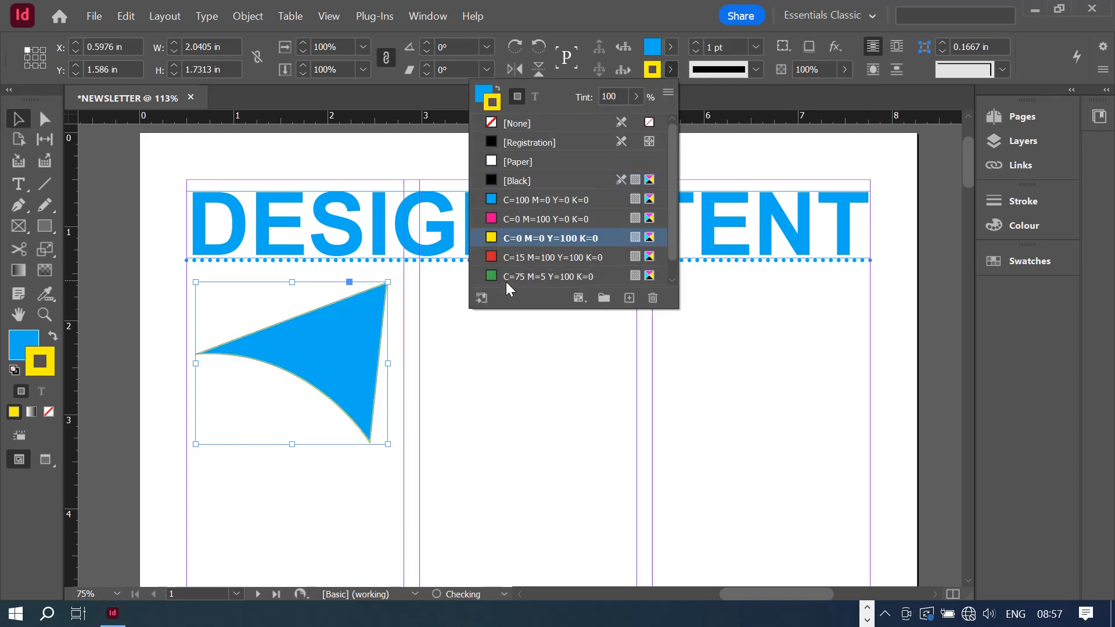
pyautogui.click(666, 6)
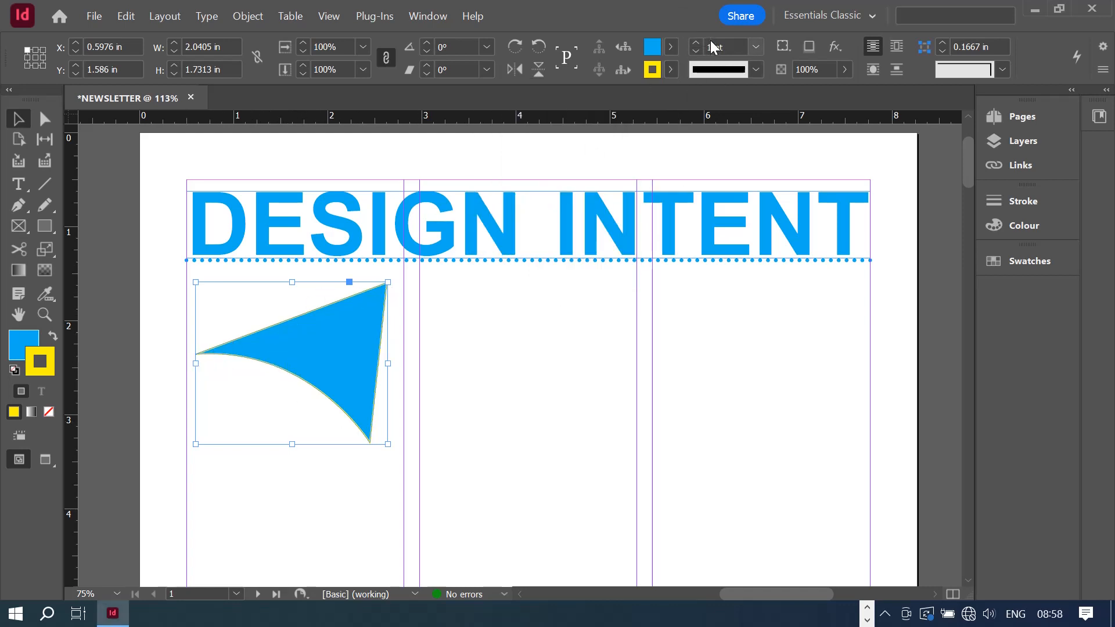
pyautogui.click(696, 44)
pyautogui.click(696, 44)
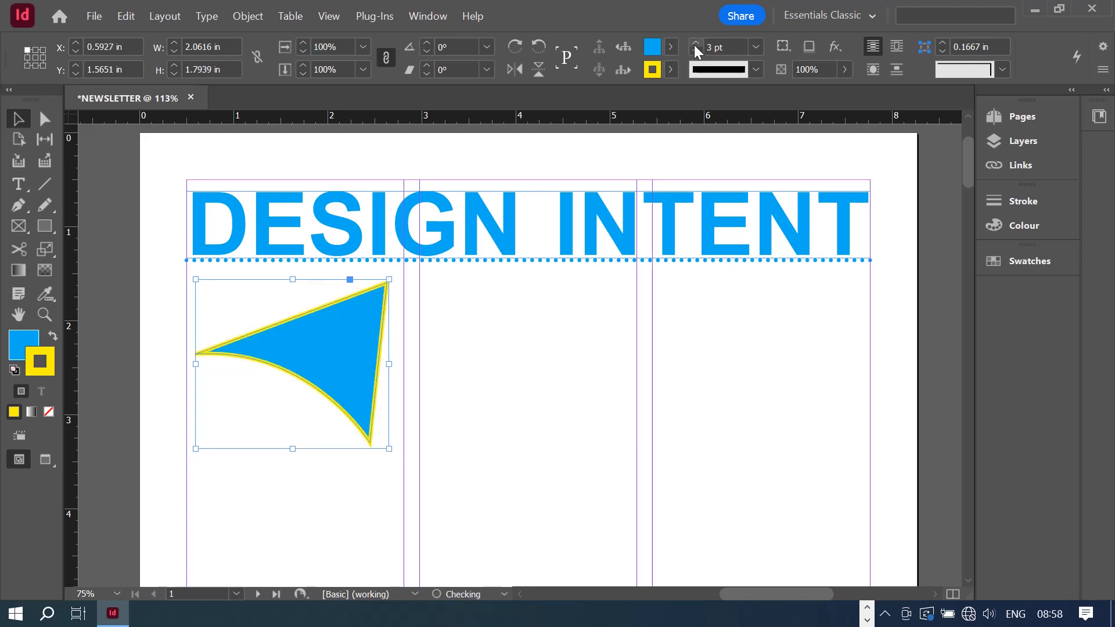
pyautogui.click(696, 44)
pyautogui.click(215, 486)
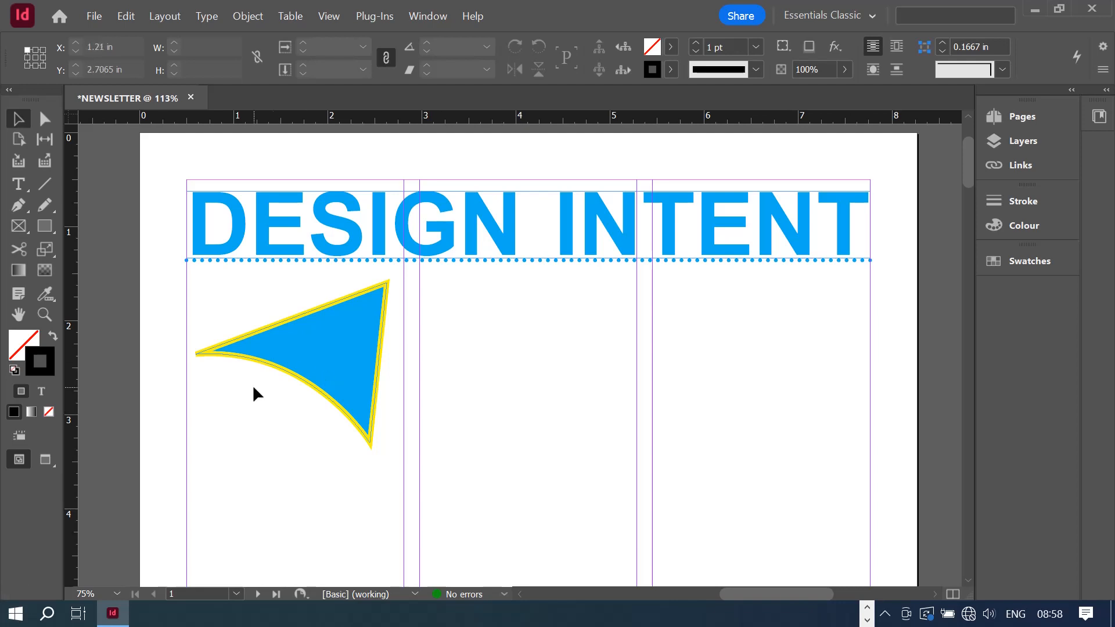
pyautogui.click(45, 461)
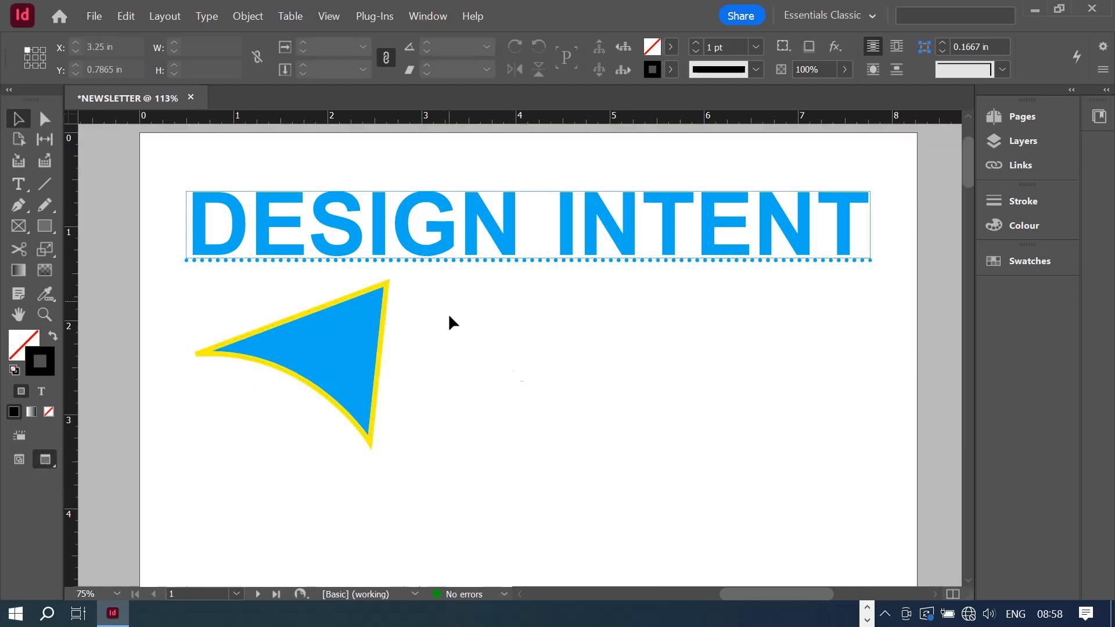
pyautogui.click(941, 379)
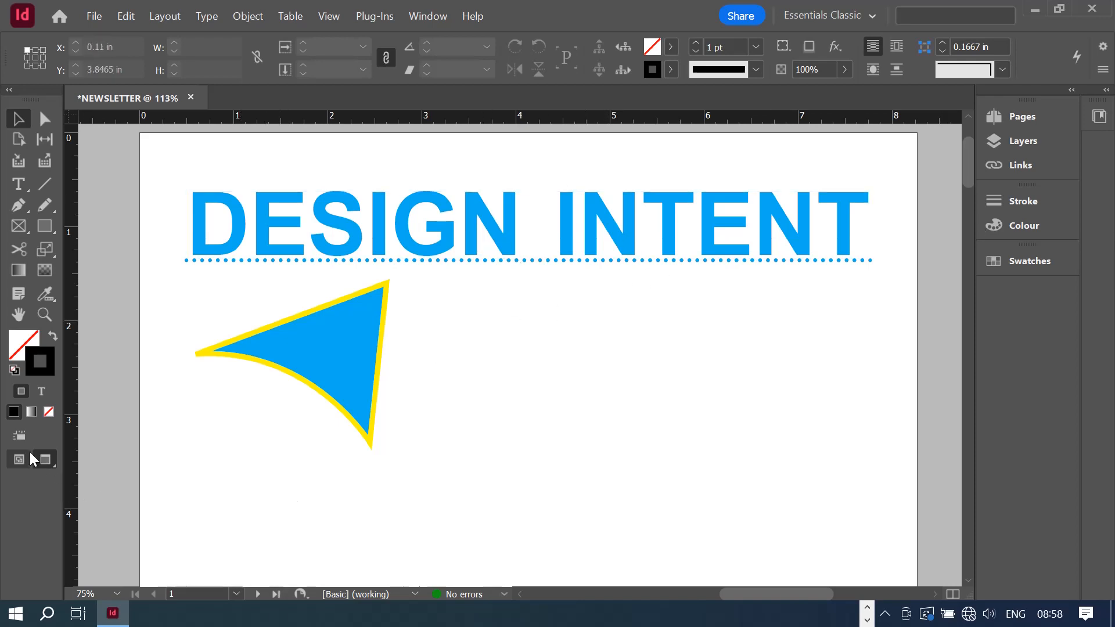
pyautogui.click(15, 459)
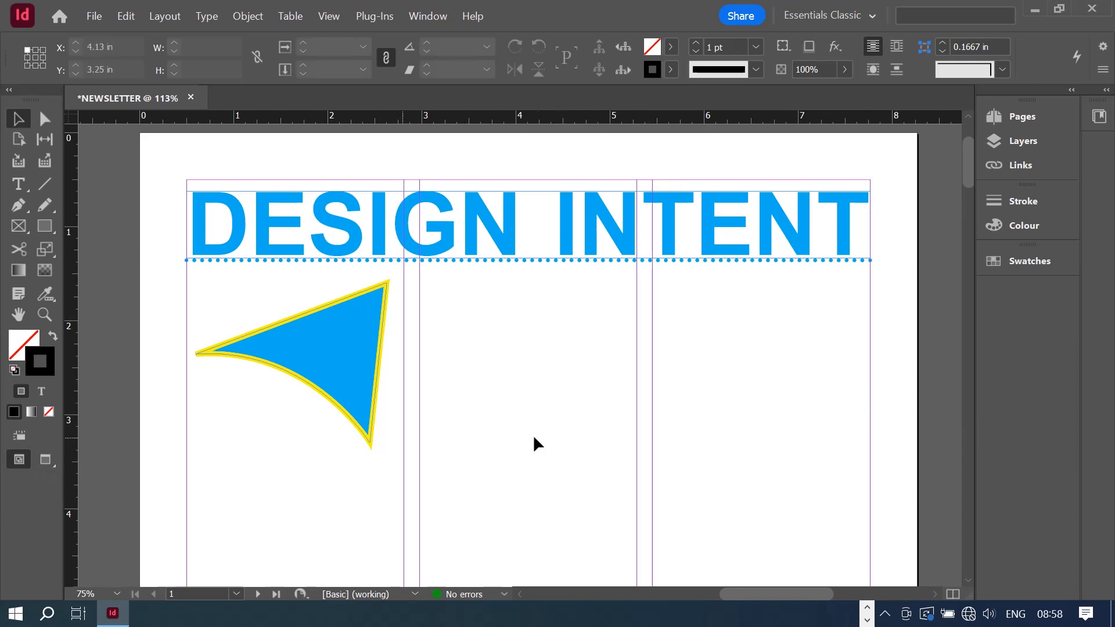
pyautogui.click(42, 207)
pyautogui.click(38, 207)
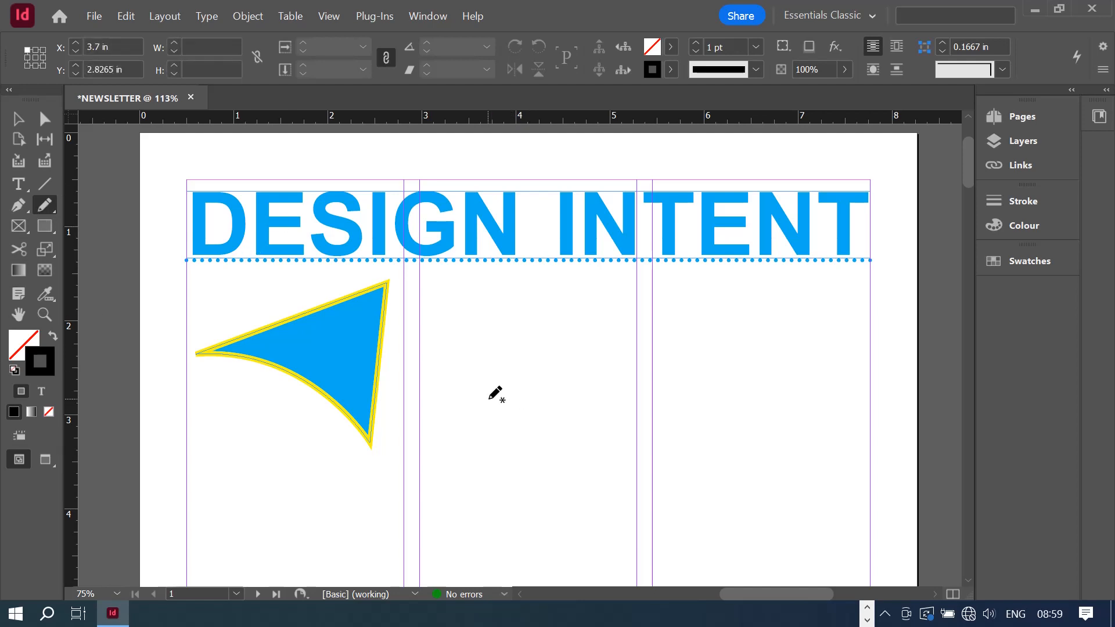
pyautogui.moveTo(487, 399)
pyautogui.mouseDown()
pyautogui.moveTo(497, 346)
pyautogui.moveTo(551, 341)
pyautogui.moveTo(602, 303)
pyautogui.moveTo(621, 312)
pyautogui.moveTo(623, 375)
pyautogui.moveTo(606, 389)
pyautogui.moveTo(538, 397)
pyautogui.moveTo(488, 440)
pyautogui.moveTo(475, 436)
pyautogui.moveTo(494, 403)
pyautogui.mouseUp()
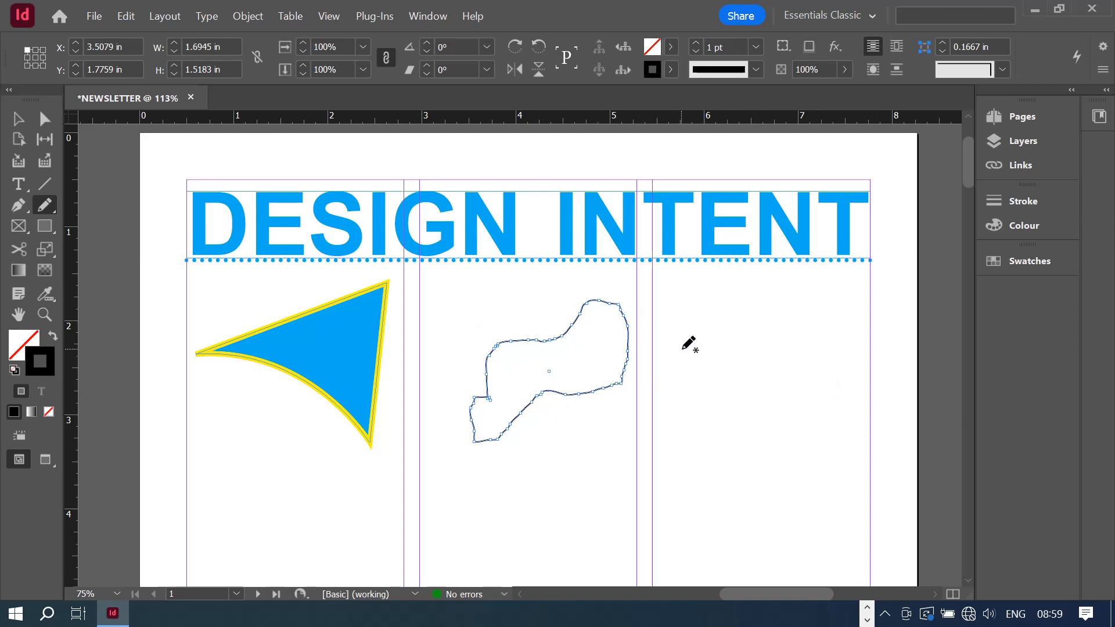
pyautogui.moveTo(677, 349)
pyautogui.mouseDown()
pyautogui.moveTo(738, 311)
pyautogui.moveTo(757, 347)
pyautogui.moveTo(895, 440)
pyautogui.moveTo(788, 459)
pyautogui.moveTo(766, 419)
pyautogui.moveTo(663, 492)
pyautogui.moveTo(585, 424)
pyautogui.moveTo(644, 405)
pyautogui.moveTo(690, 338)
pyautogui.mouseUp()
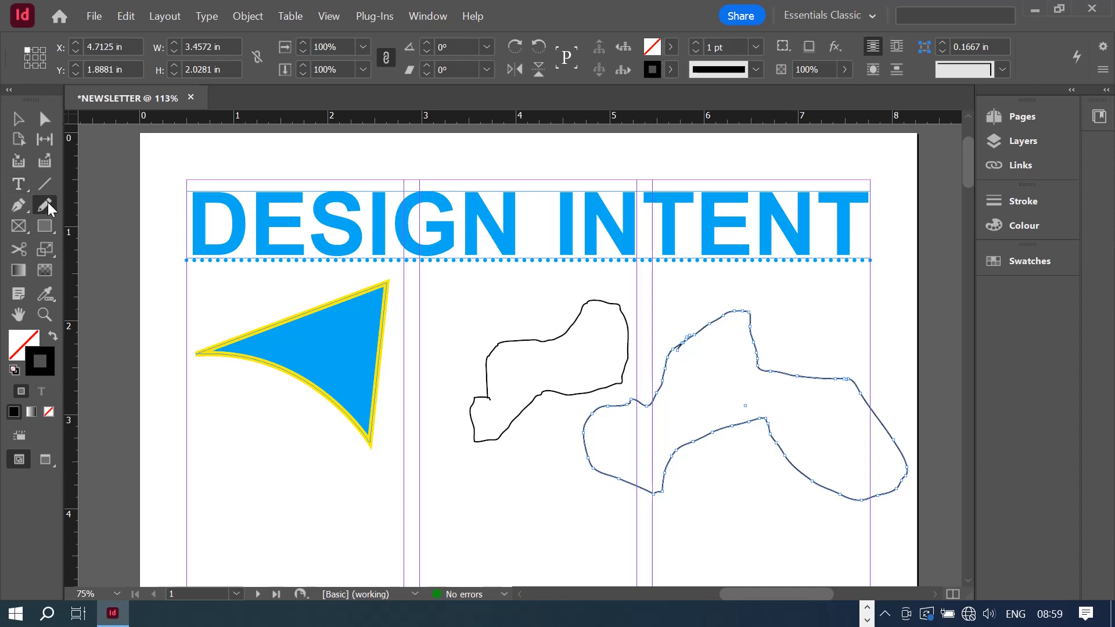
pyautogui.click(15, 126)
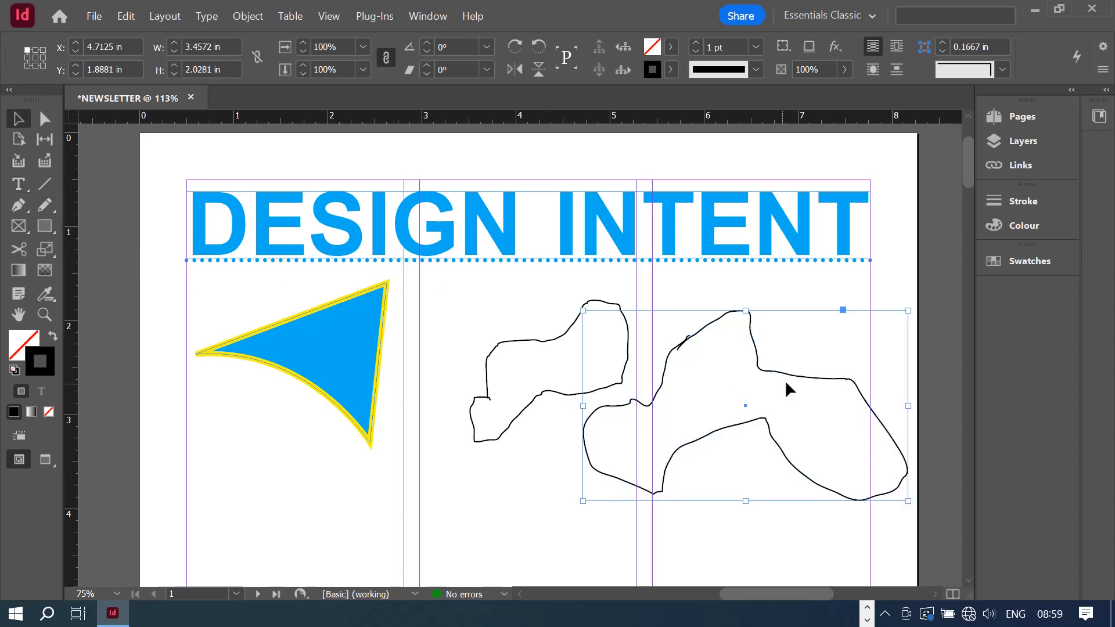
pyautogui.moveTo(833, 541)
pyautogui.mouseDown()
pyautogui.moveTo(523, 366)
pyautogui.moveTo(436, 336)
pyautogui.mouseUp()
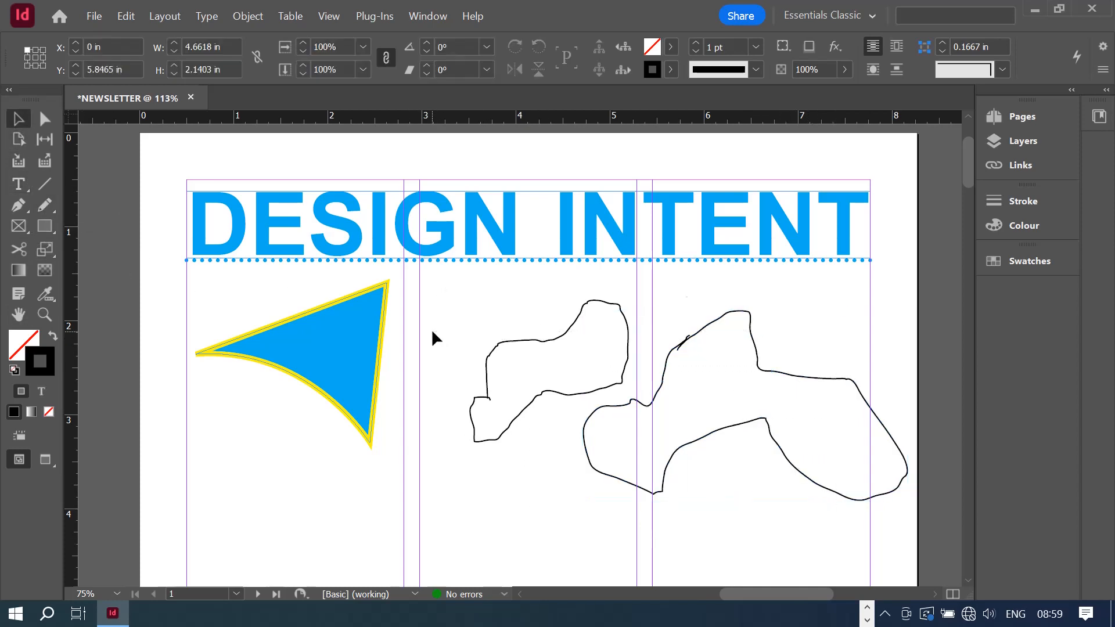
pyautogui.press('Delete')
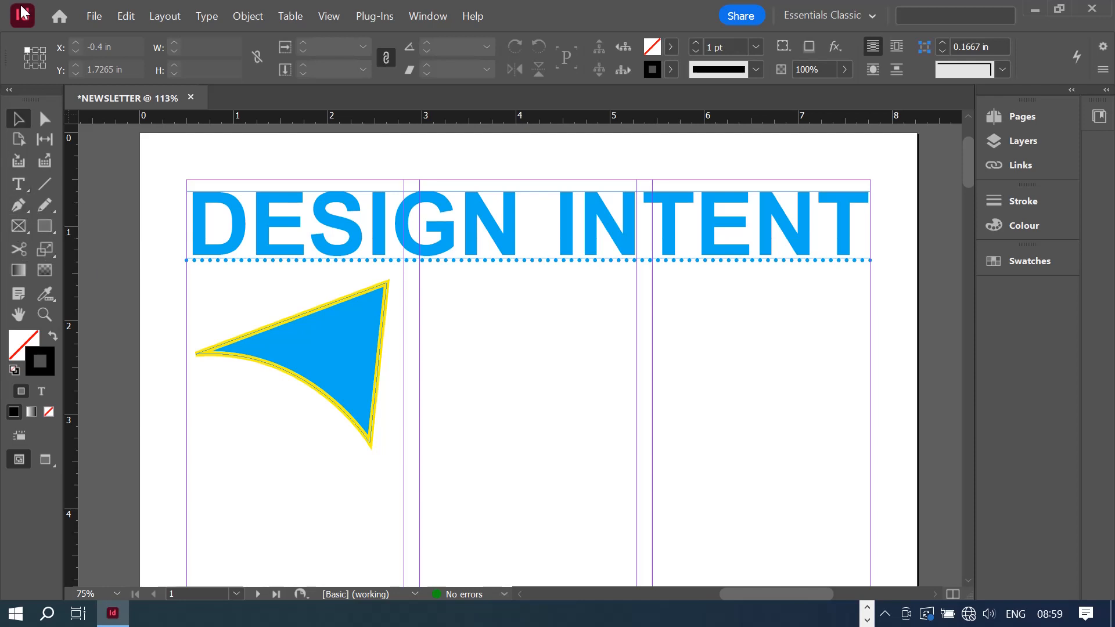
# - Draw a Rectangle Frame in the middle column and a plain rectangle in the right column
pyautogui.click(17, 233)
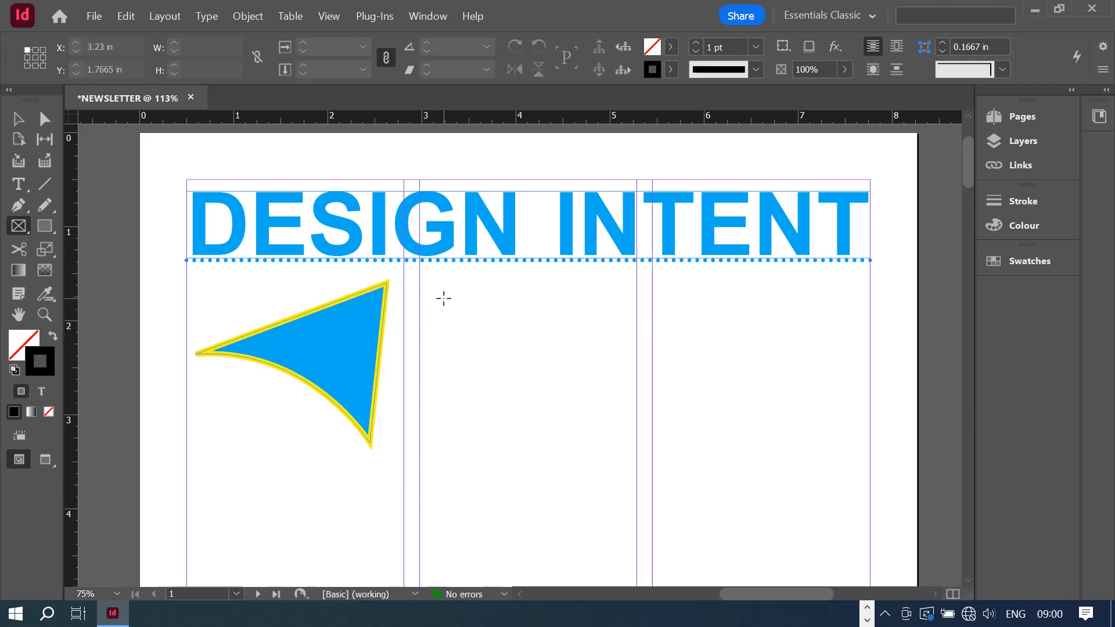
pyautogui.moveTo(443, 298); pyautogui.dragTo(608, 401)
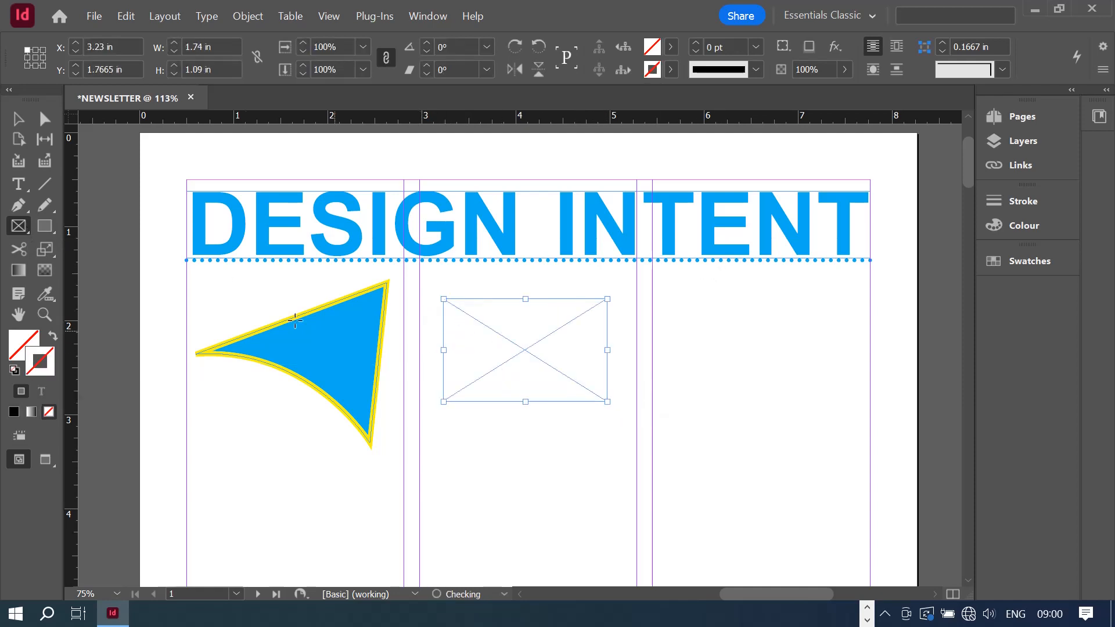
pyautogui.click(45, 226)
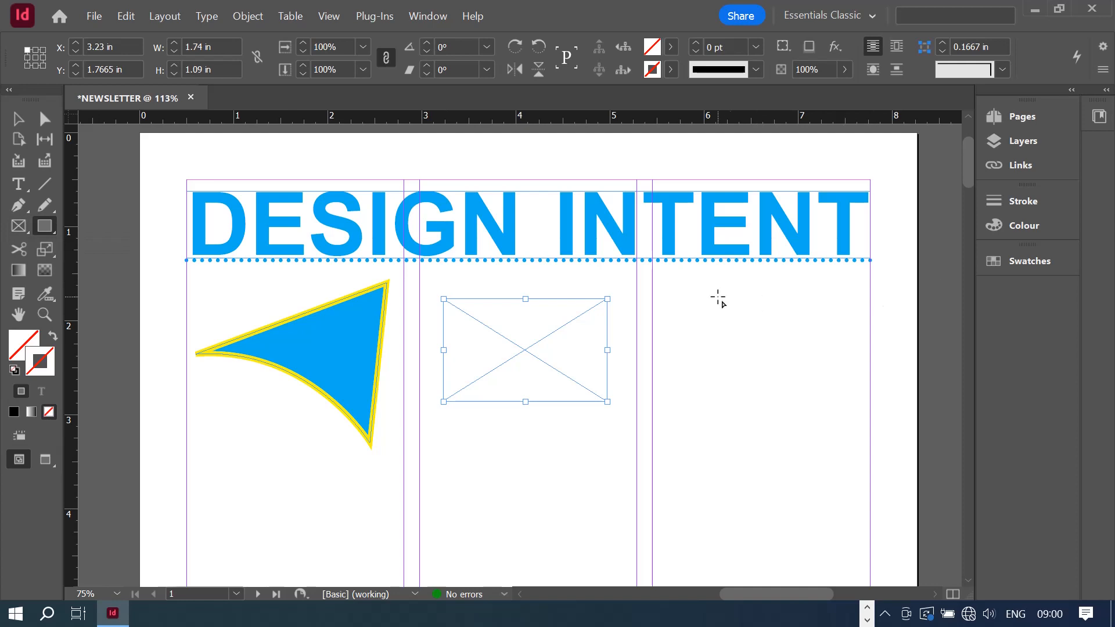
pyautogui.moveTo(684, 300); pyautogui.dragTo(843, 401)
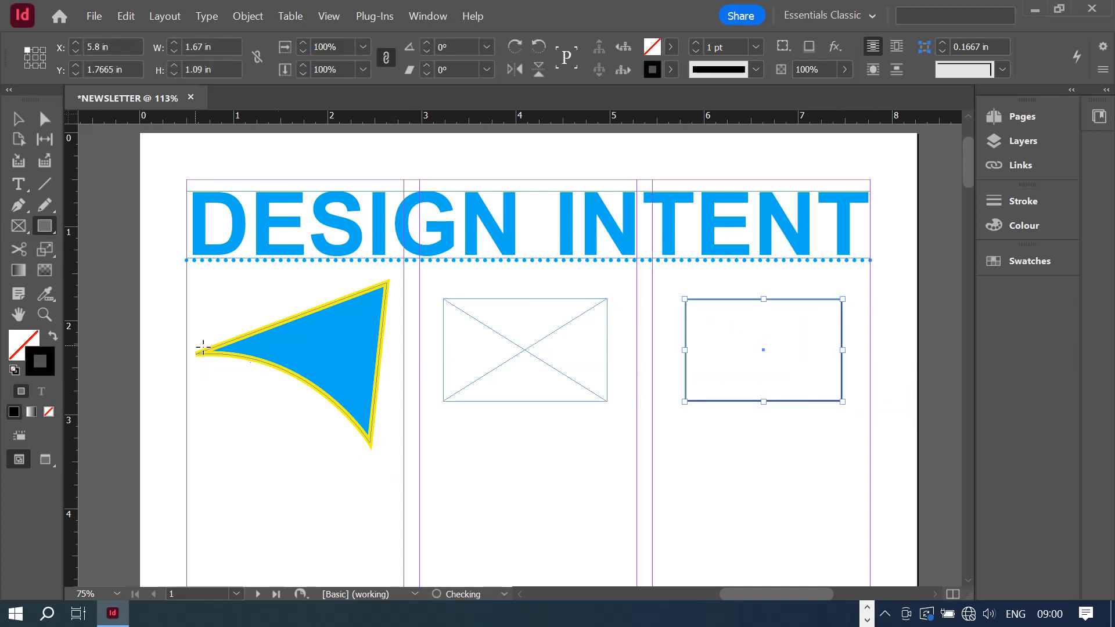
pyautogui.click(18, 119)
pyautogui.click(505, 471)
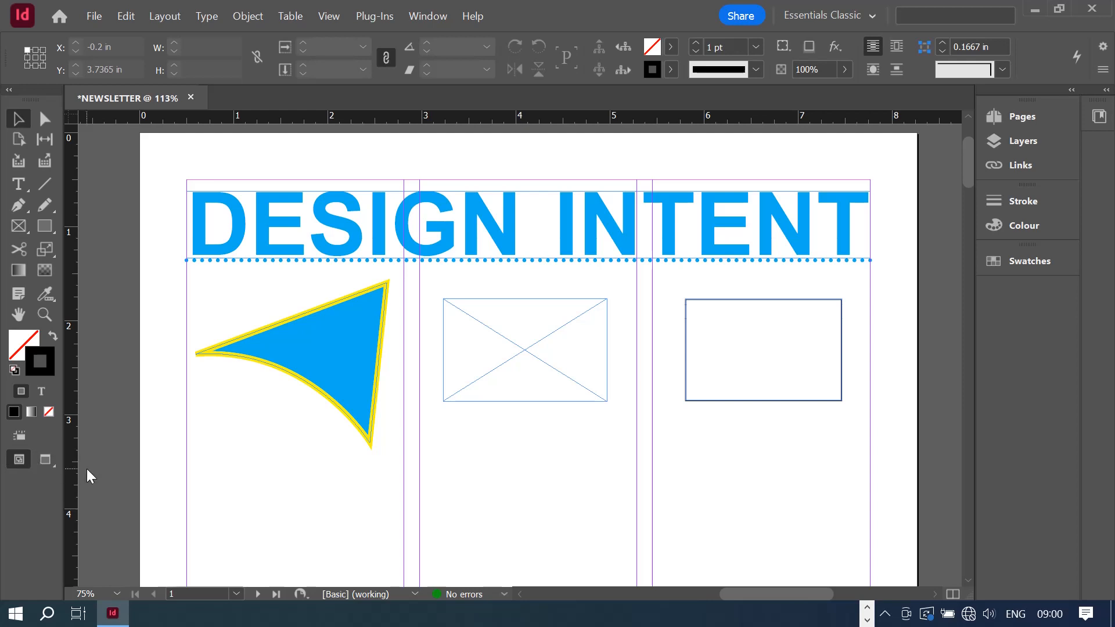
pyautogui.click(45, 459)
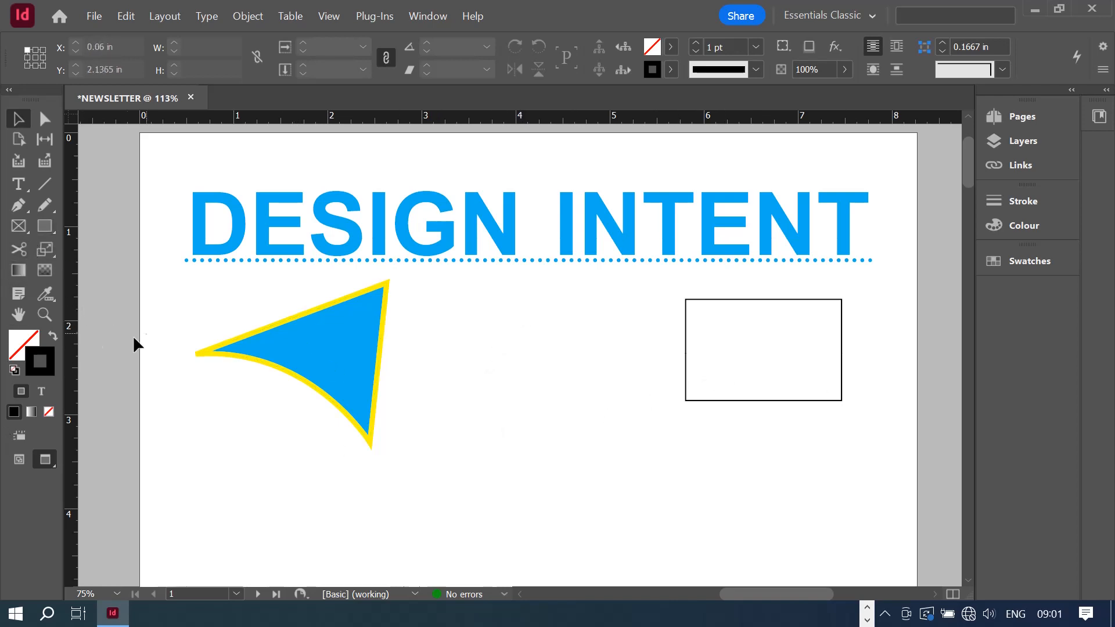
pyautogui.click(23, 459)
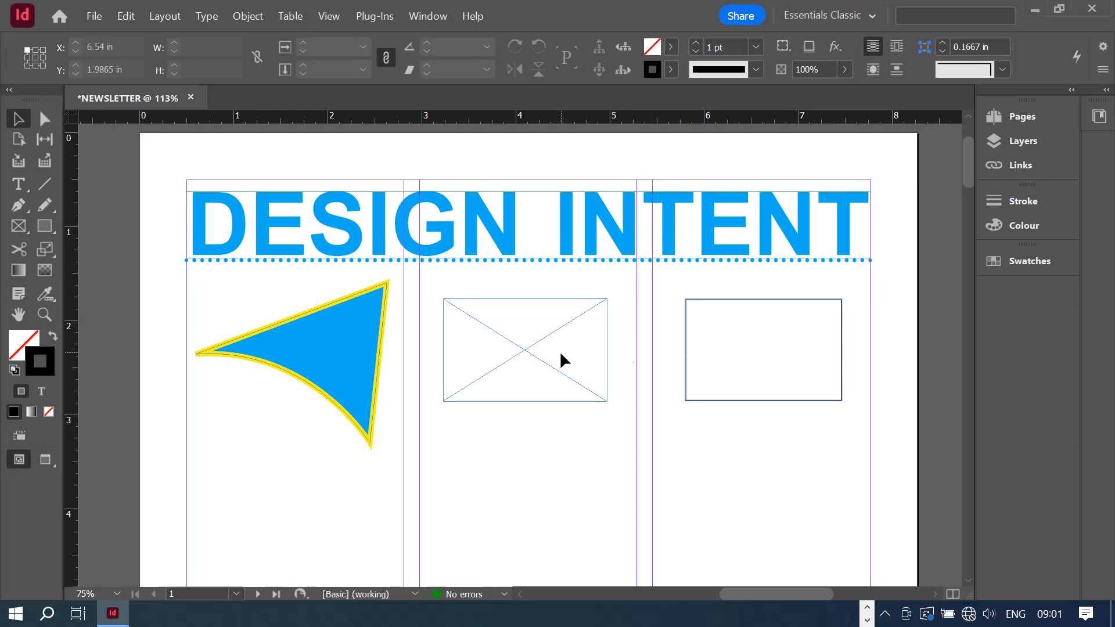
pyautogui.click(475, 377)
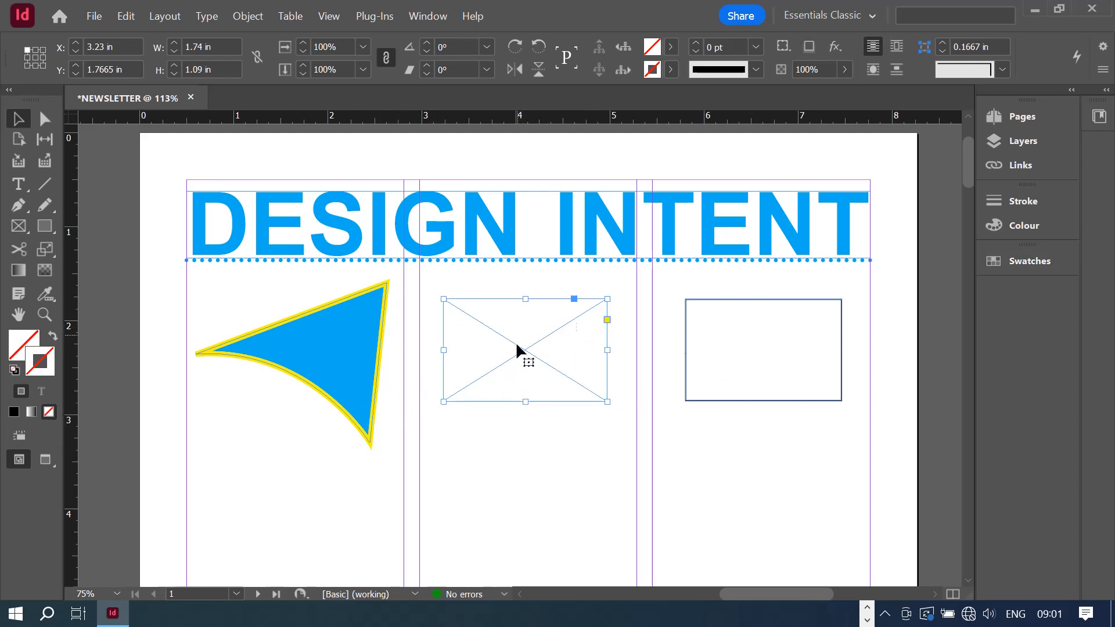
# - Place exterior.png into the middle-column rectangle frame, then preview the page without guides
pyautogui.click(92, 18)
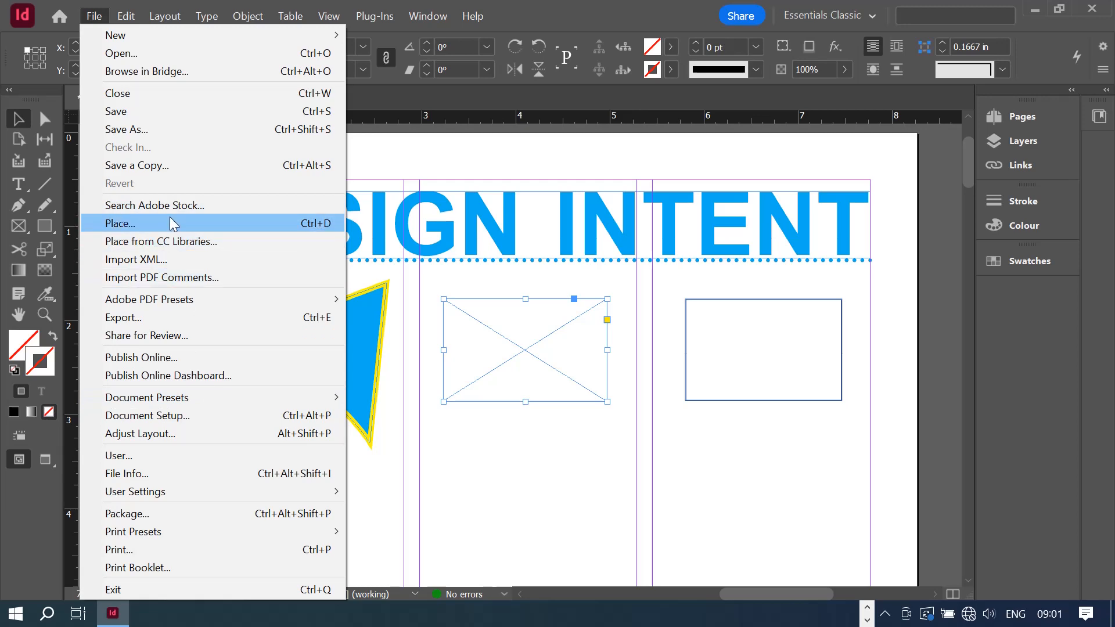
pyautogui.click(127, 226)
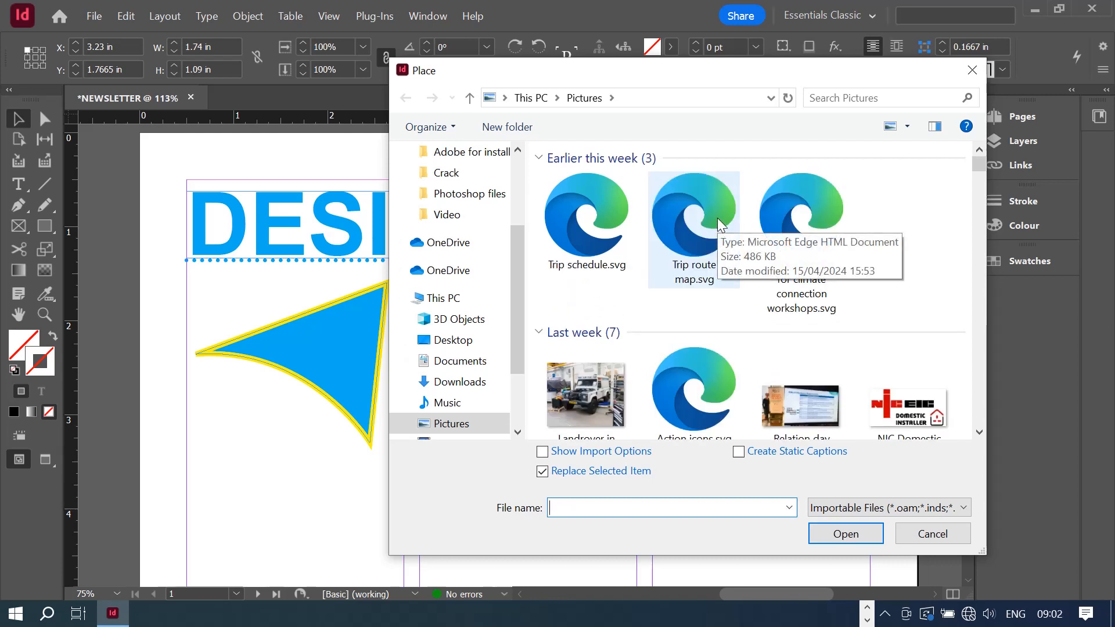
pyautogui.scroll(-5, 779, 420)
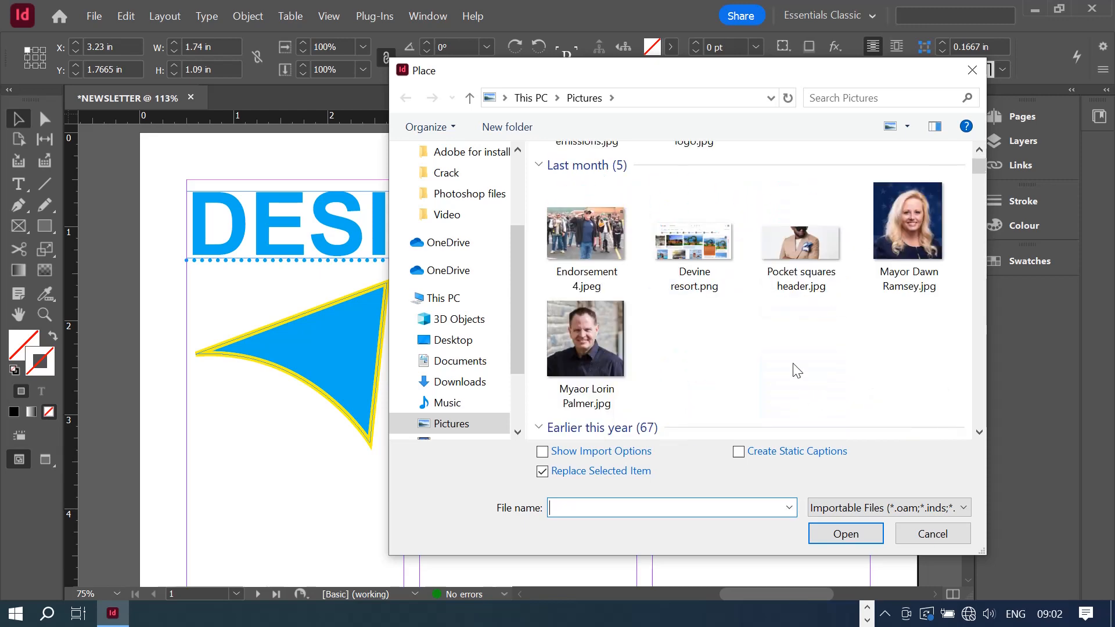
pyautogui.scroll(-4, 796, 371)
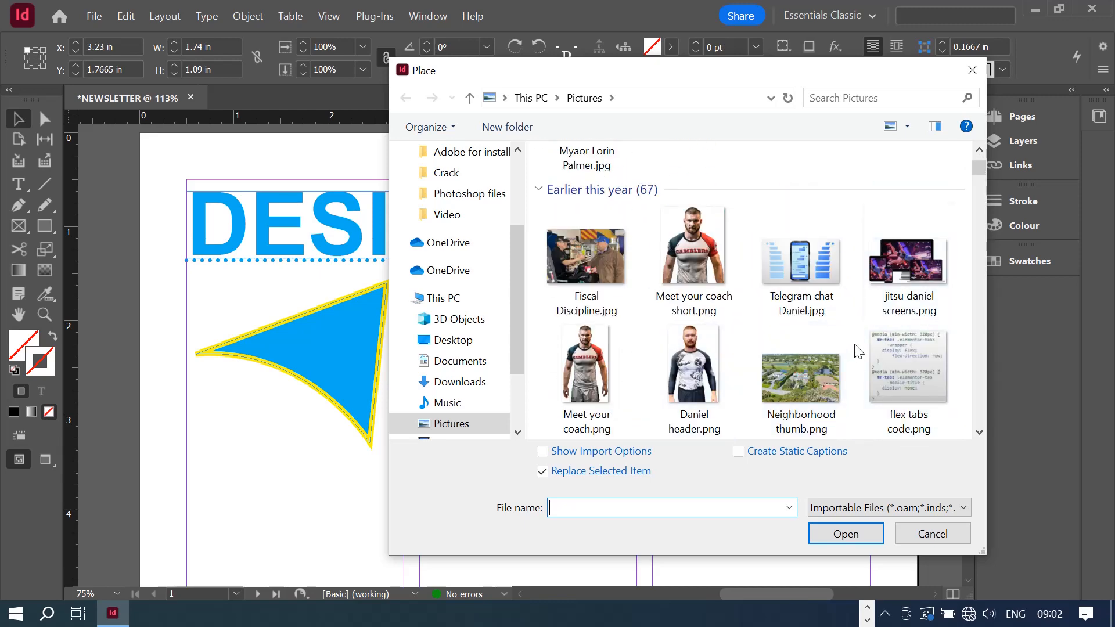
pyautogui.scroll(-2, 811, 328)
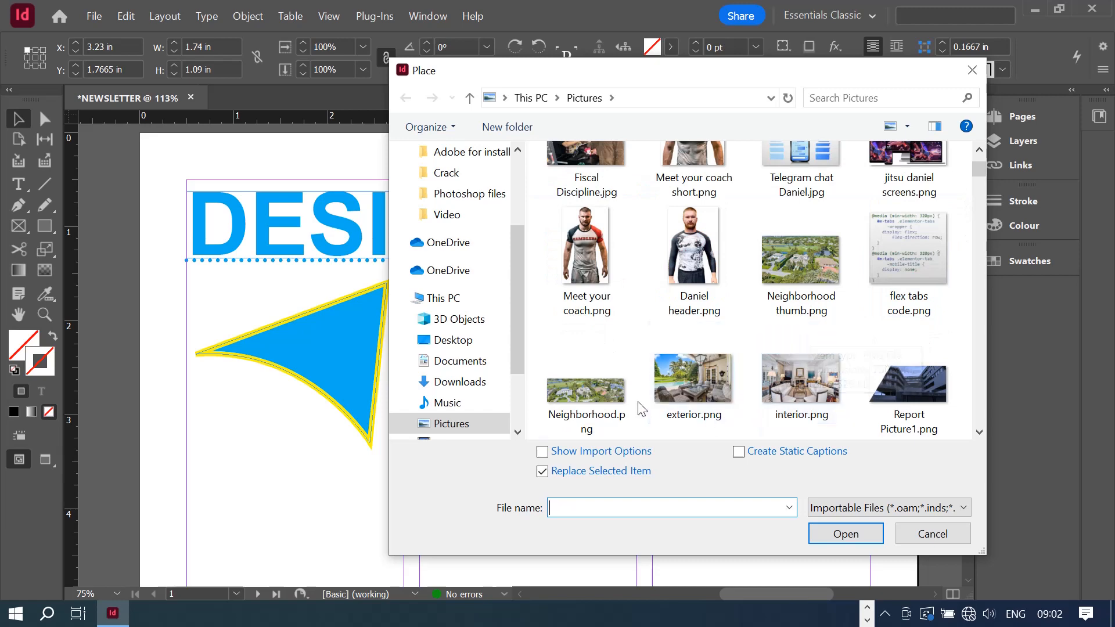
pyautogui.click(697, 389)
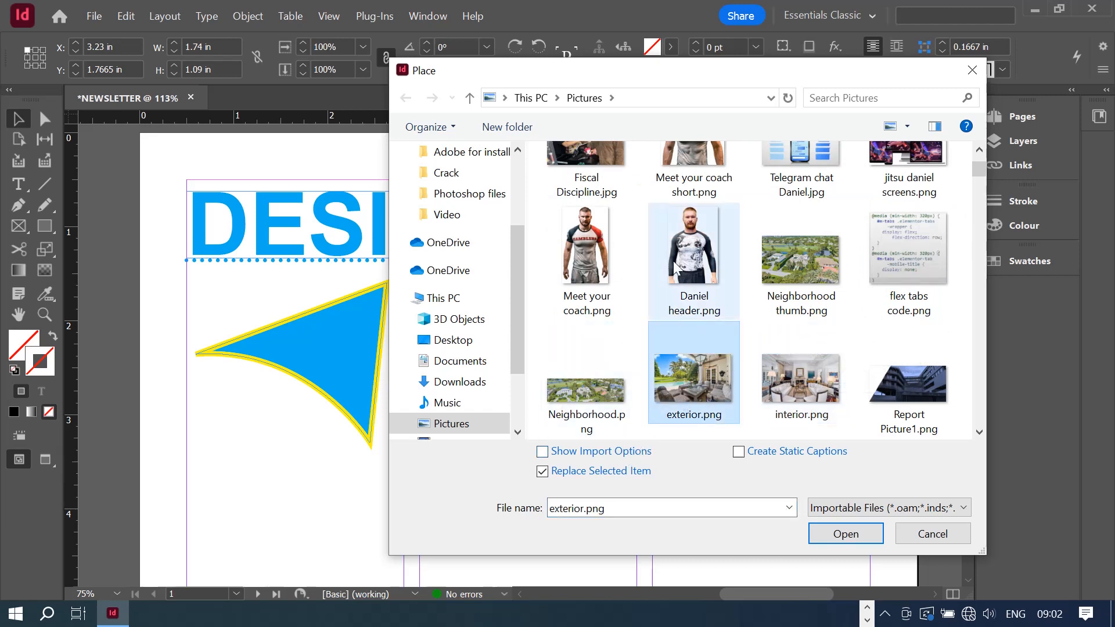
pyautogui.click(845, 534)
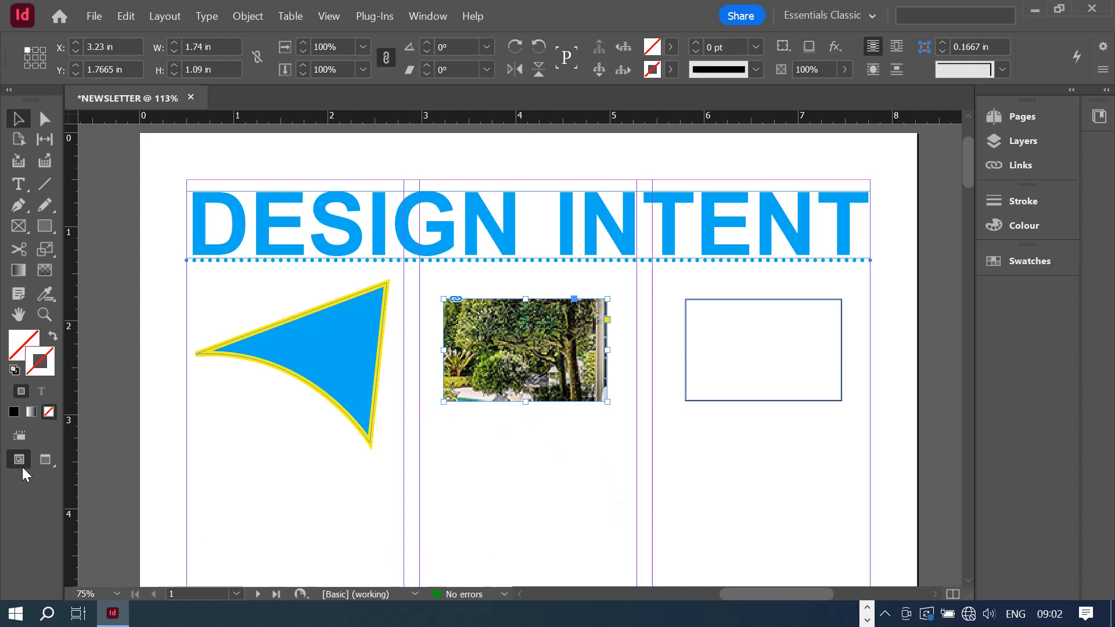
pyautogui.click(46, 454)
pyautogui.click(299, 431)
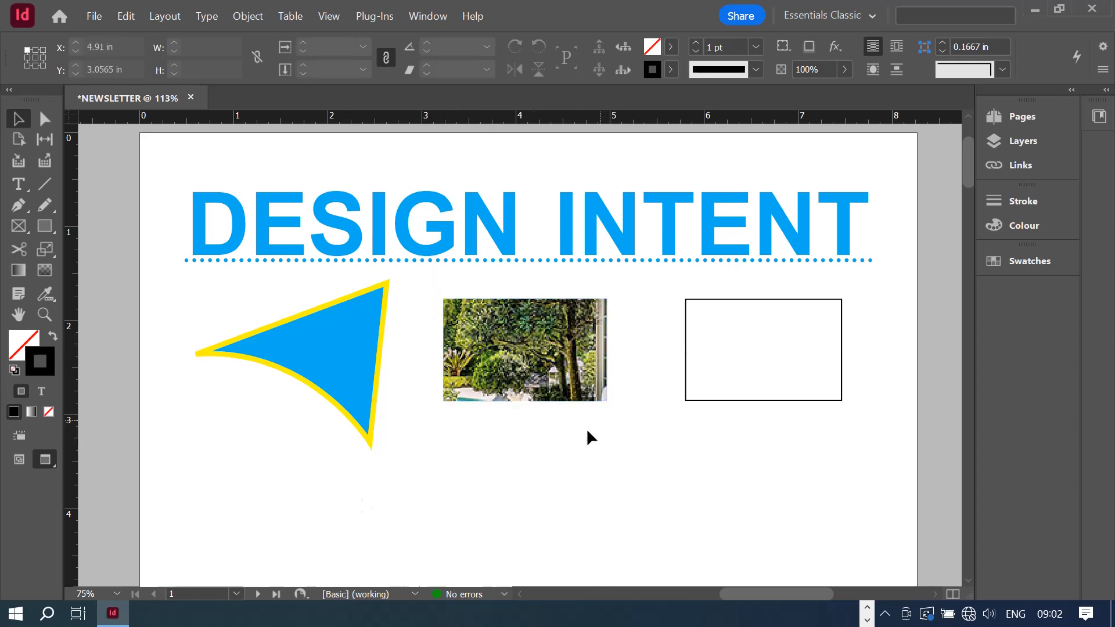
pyautogui.click(21, 467)
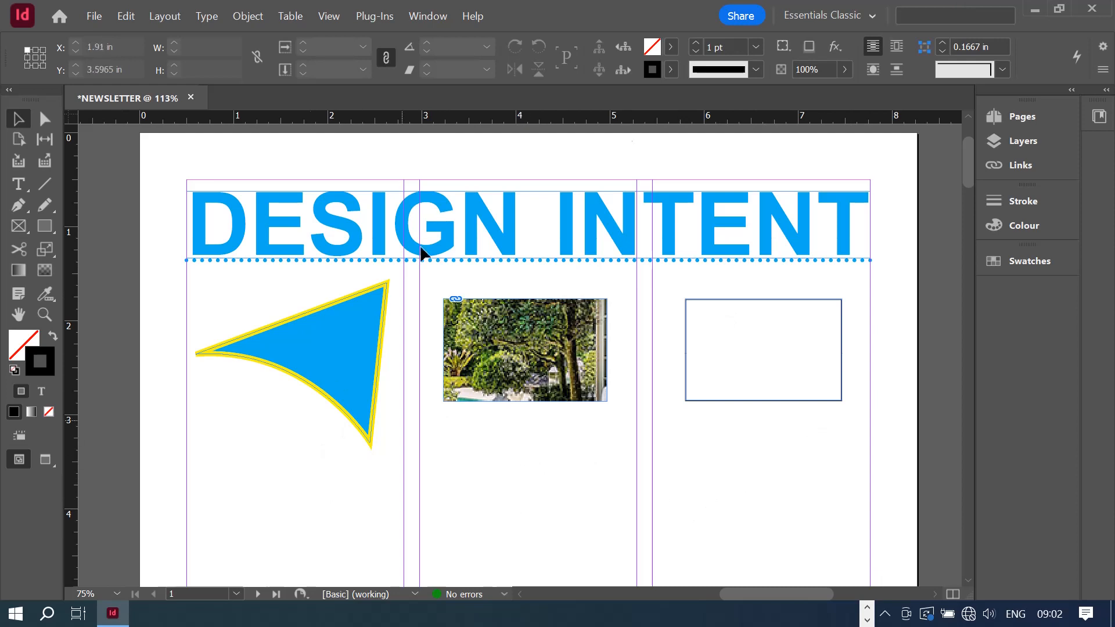
pyautogui.click(454, 382)
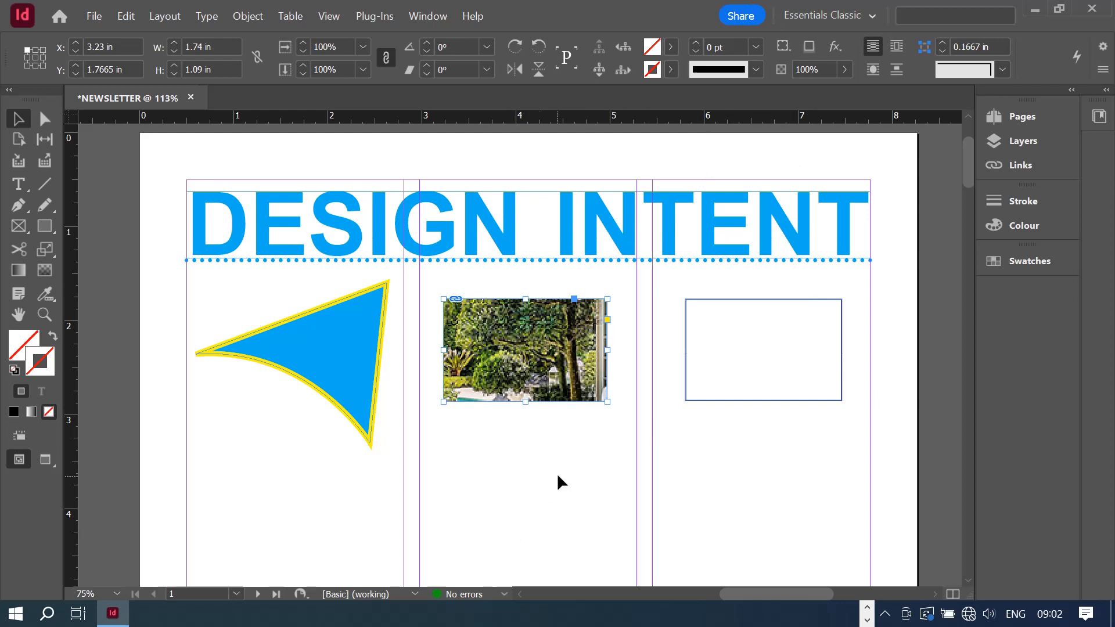
pyautogui.click(577, 448)
pyautogui.click(459, 382)
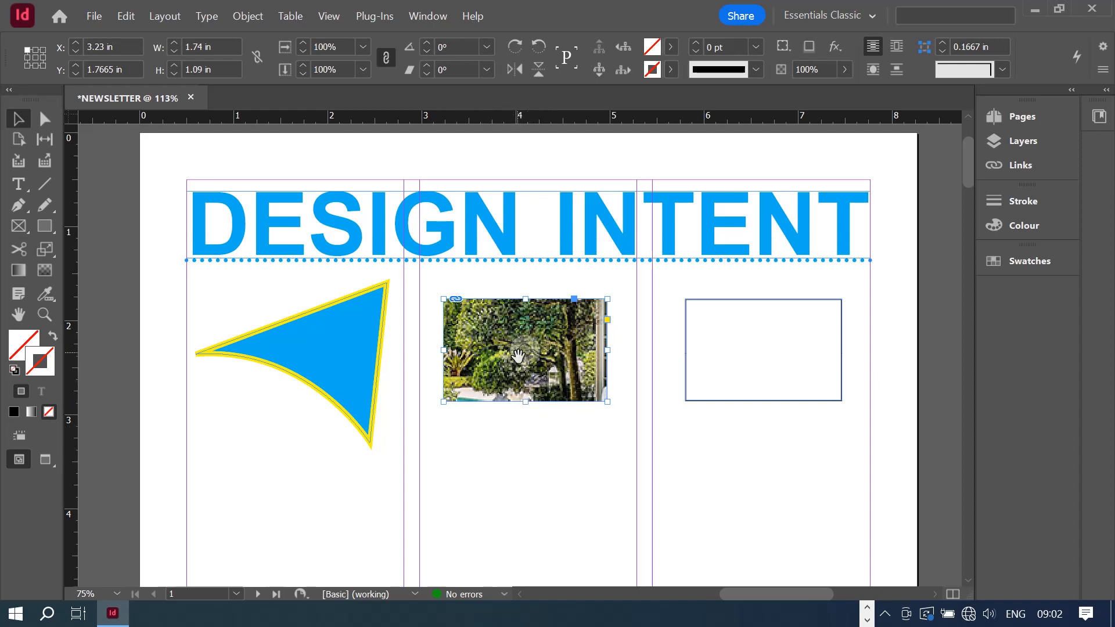
# - Fit the exterior.png photo with Fill Frame Proportionally, then deselect it
pyautogui.rightClick(465, 376)
pyautogui.moveTo(580, 344)
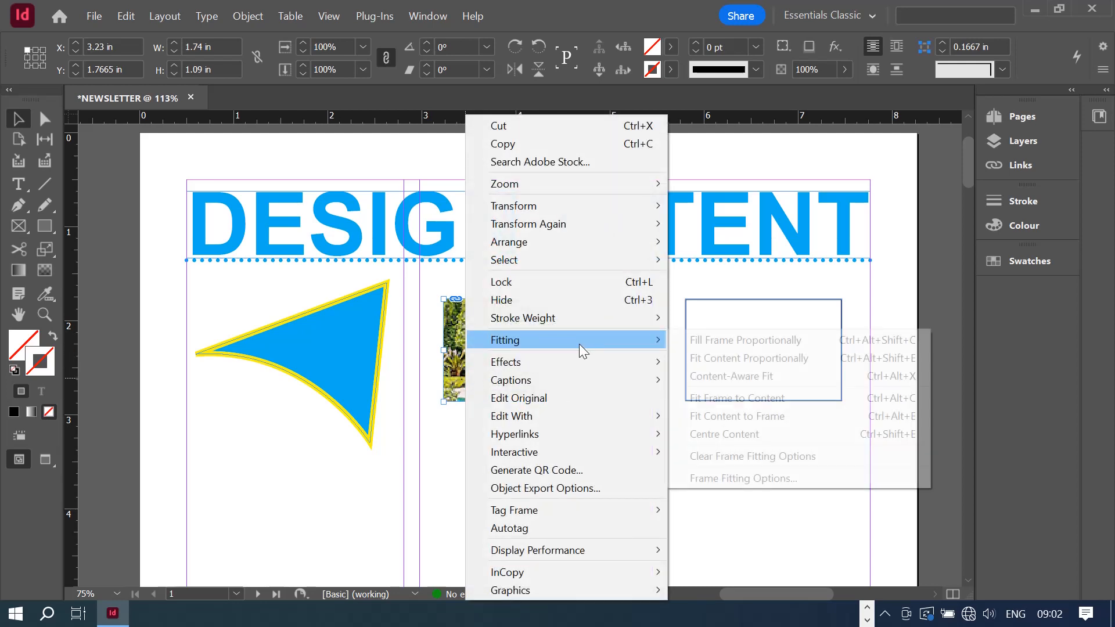
pyautogui.click(754, 342)
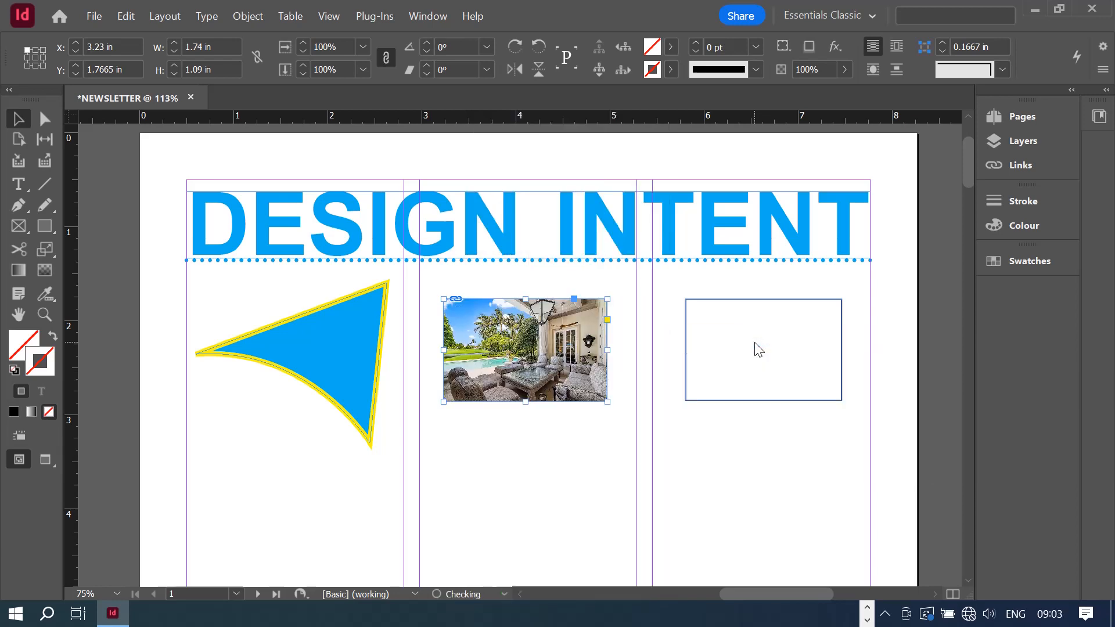
pyautogui.click(551, 433)
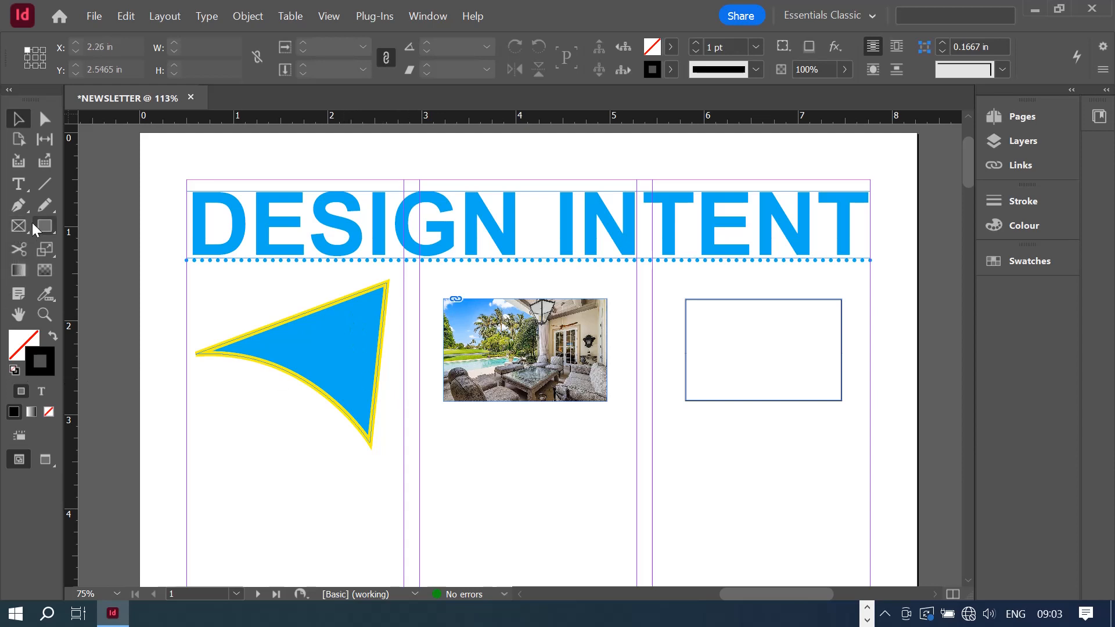
# - Fill the empty right-column rectangle with the yellow swatch
pyautogui.scroll(-1, 931, 405)
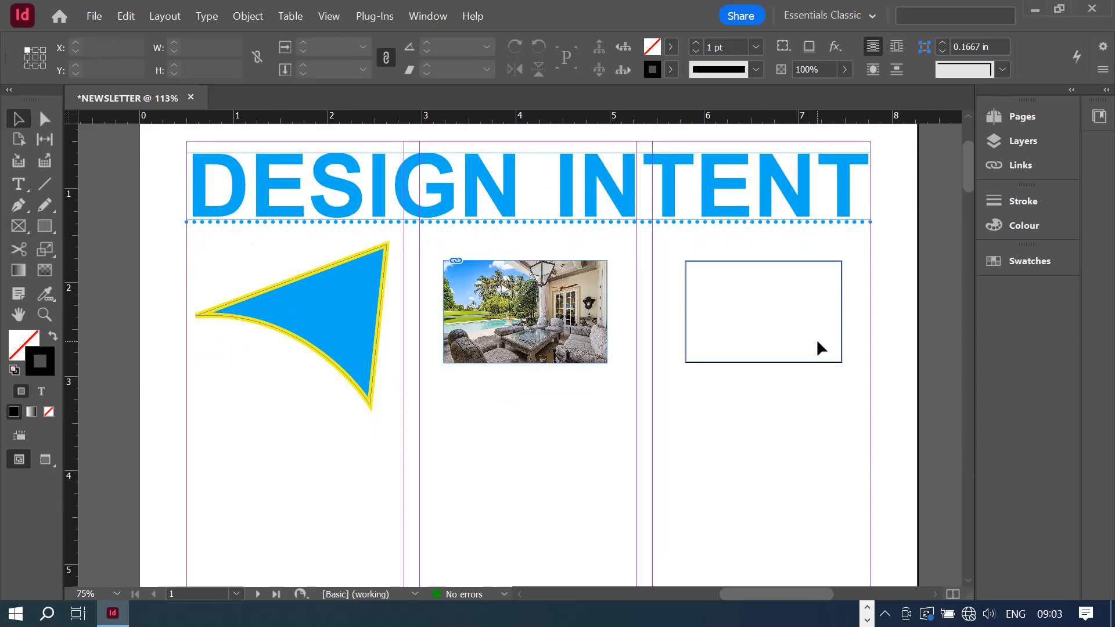
pyautogui.click(810, 365)
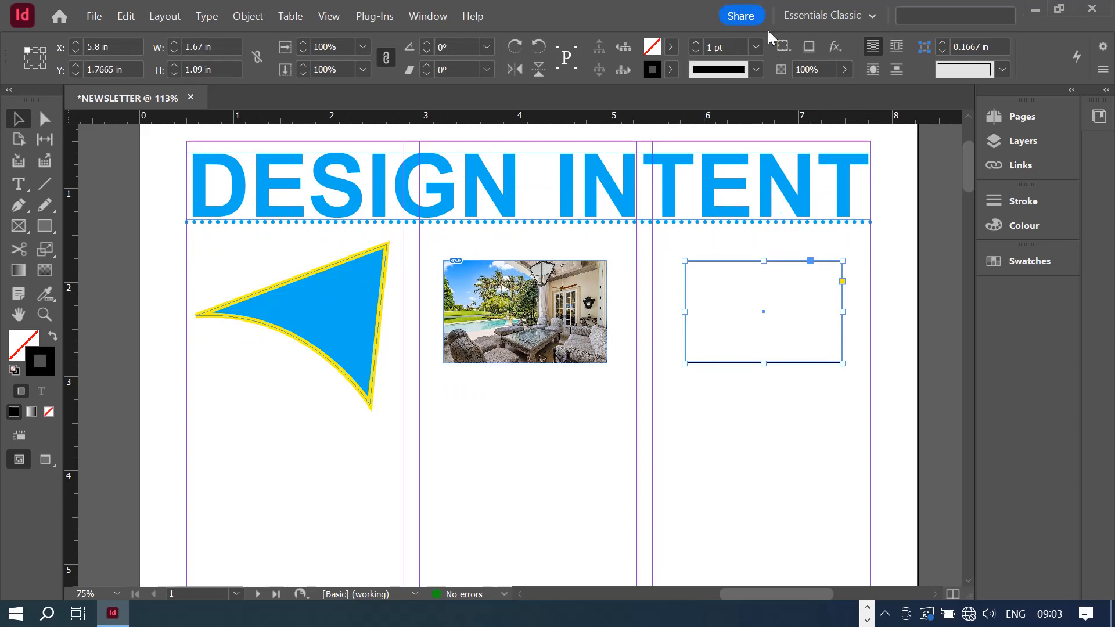
pyautogui.click(672, 46)
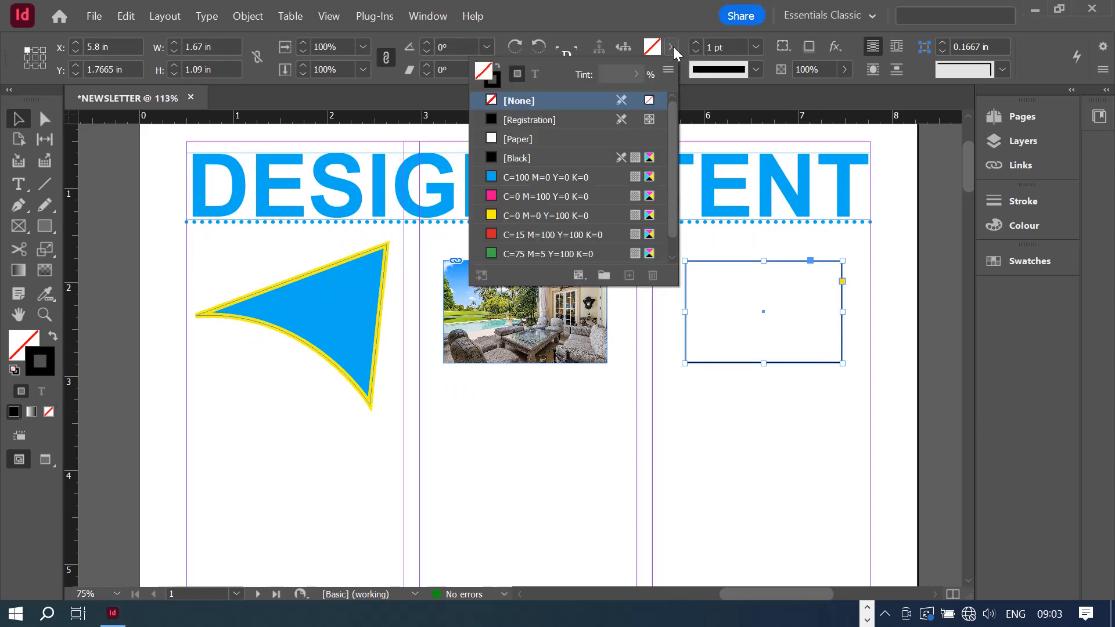
pyautogui.click(536, 211)
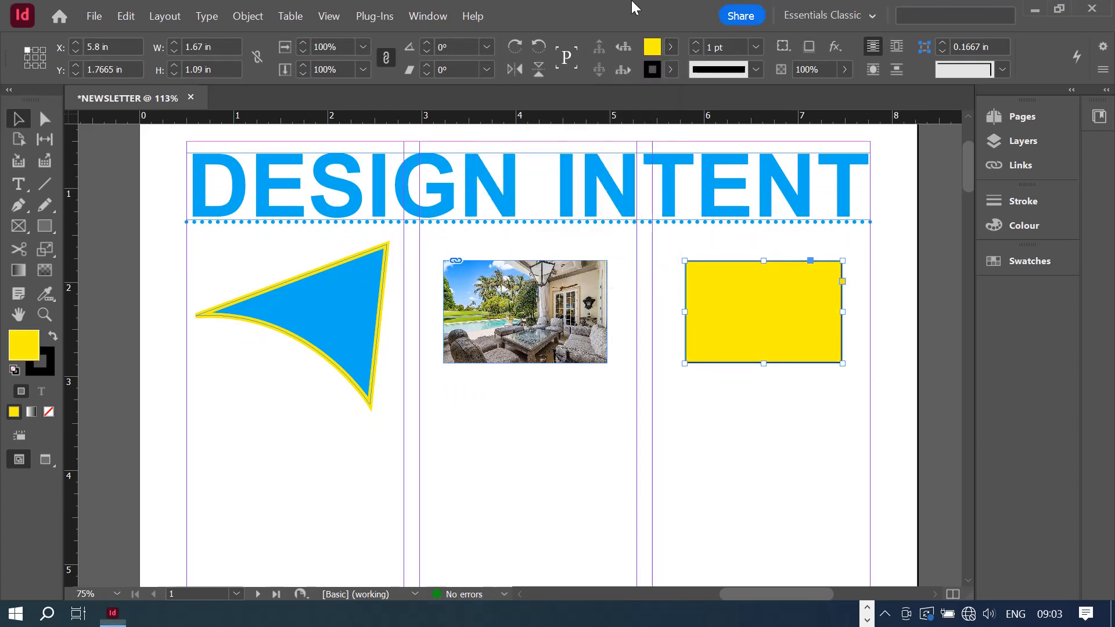
# - Give the rectangle a green C=75 M=5 Y=100 K=0 stroke at 4 pt weight
pyautogui.click(671, 70)
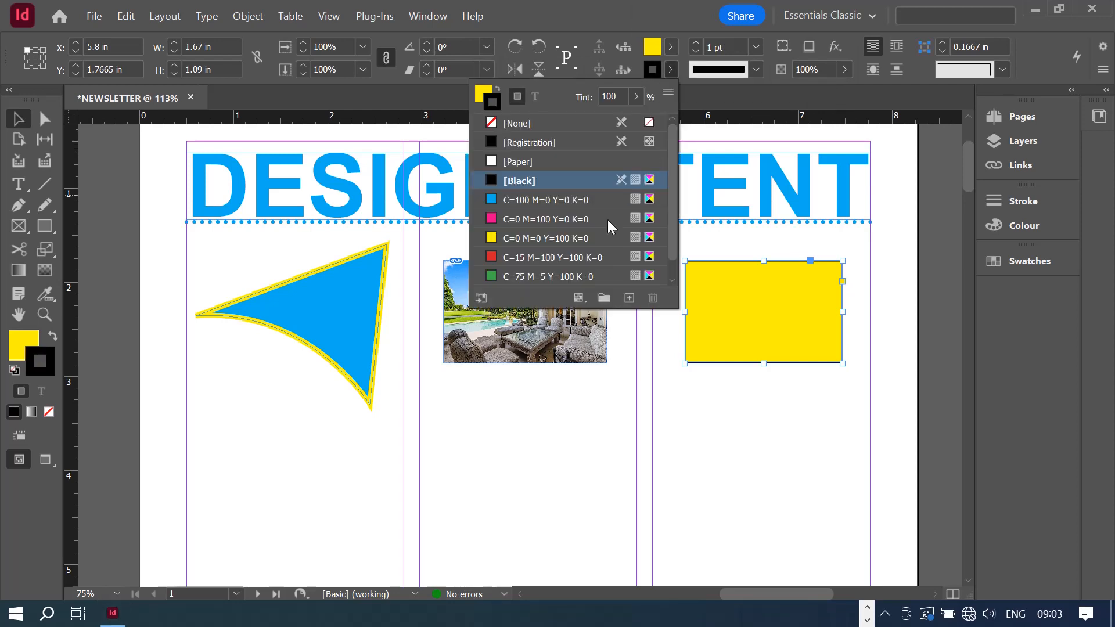
pyautogui.click(524, 277)
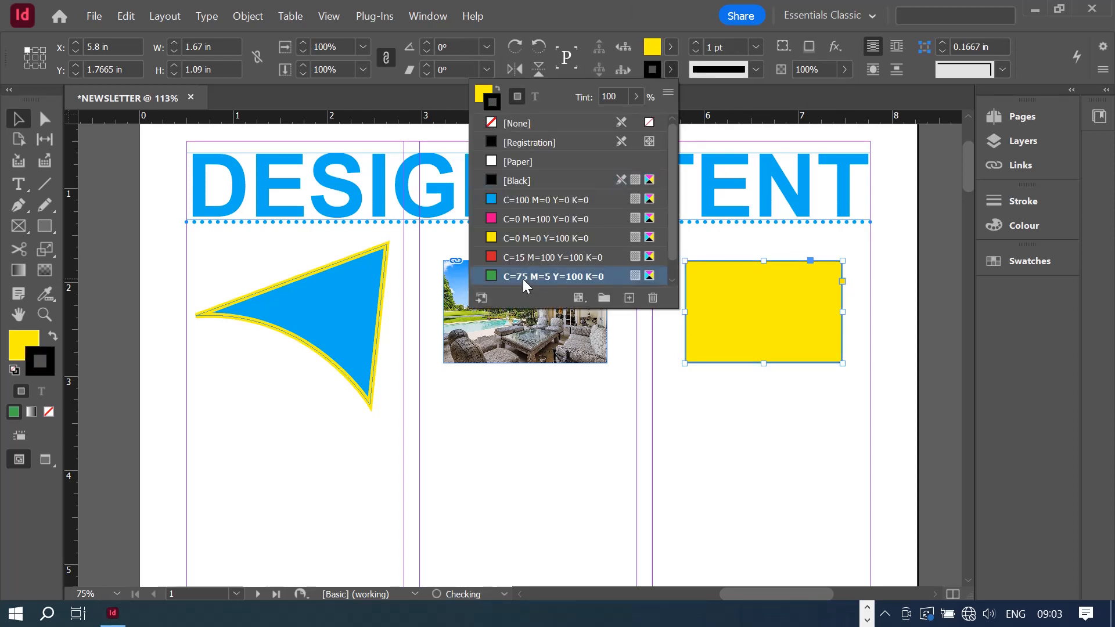
pyautogui.click(697, 42)
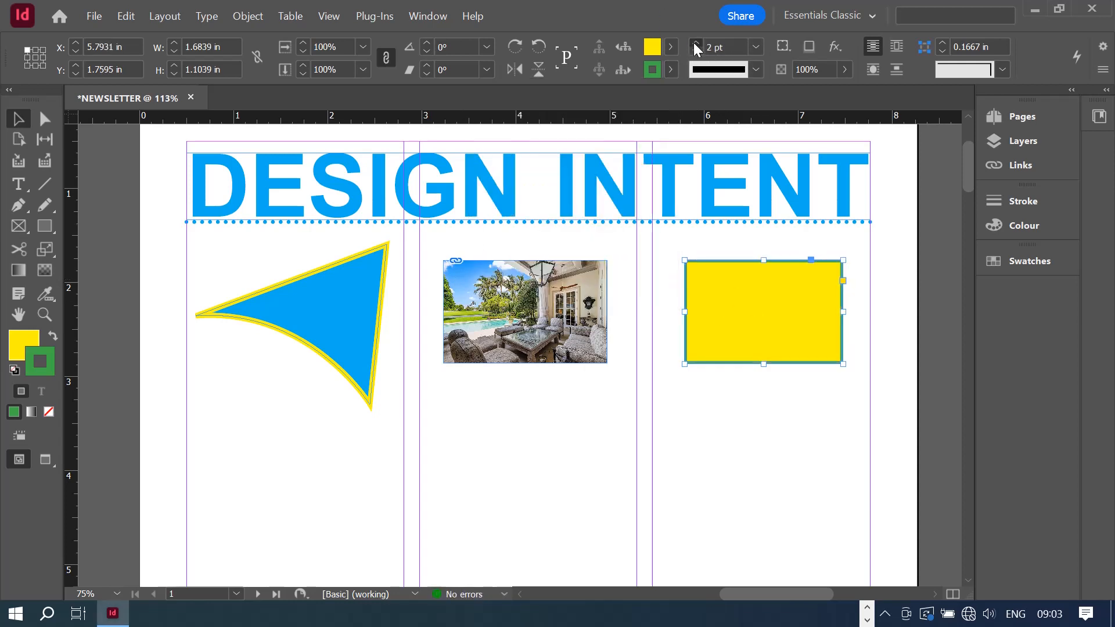
pyautogui.click(694, 43)
pyautogui.click(694, 43)
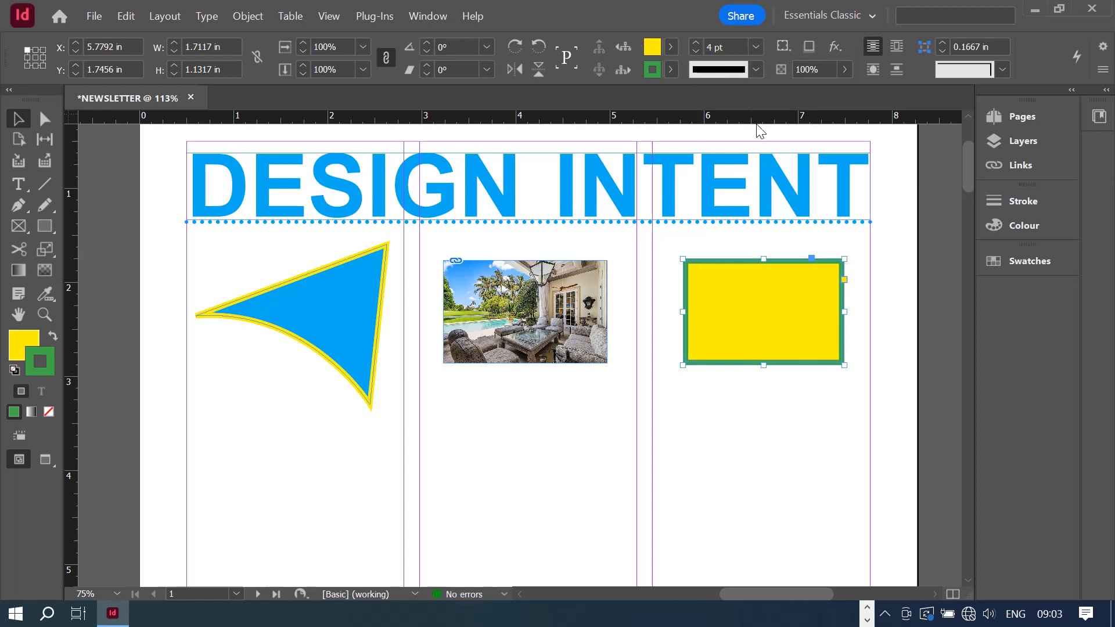
pyautogui.click(848, 389)
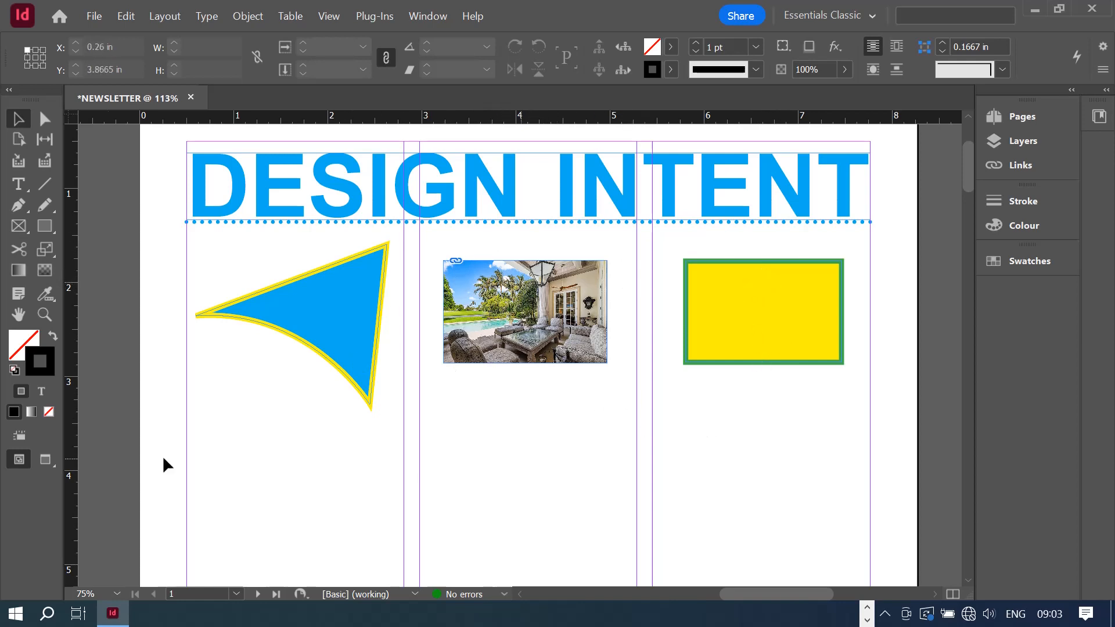
pyautogui.click(20, 229)
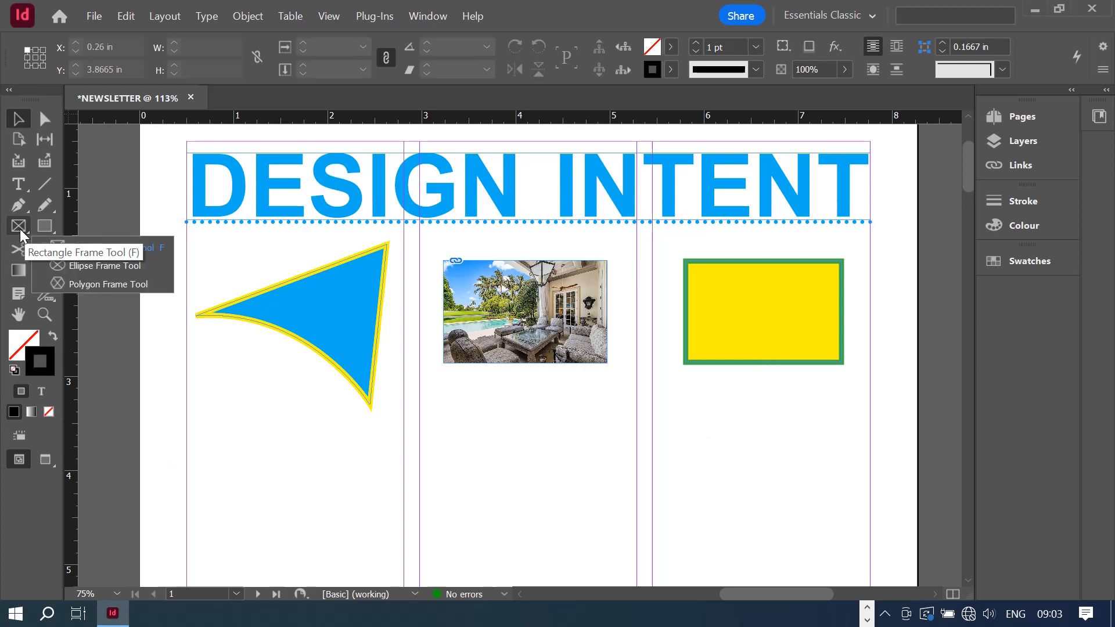
# - Draw an ellipse frame and a hexagon frame below the patio photo
pyautogui.click(89, 268)
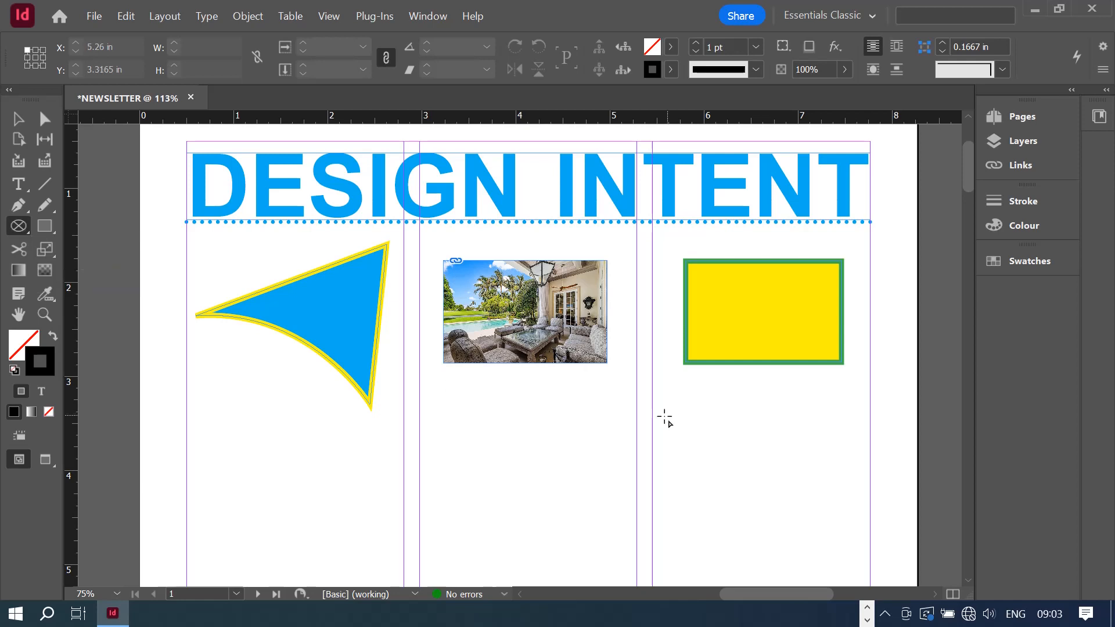
pyautogui.moveTo(470, 377)
pyautogui.mouseDown()
pyautogui.moveTo(550, 428)
pyautogui.moveTo(598, 483)
pyautogui.mouseUp()
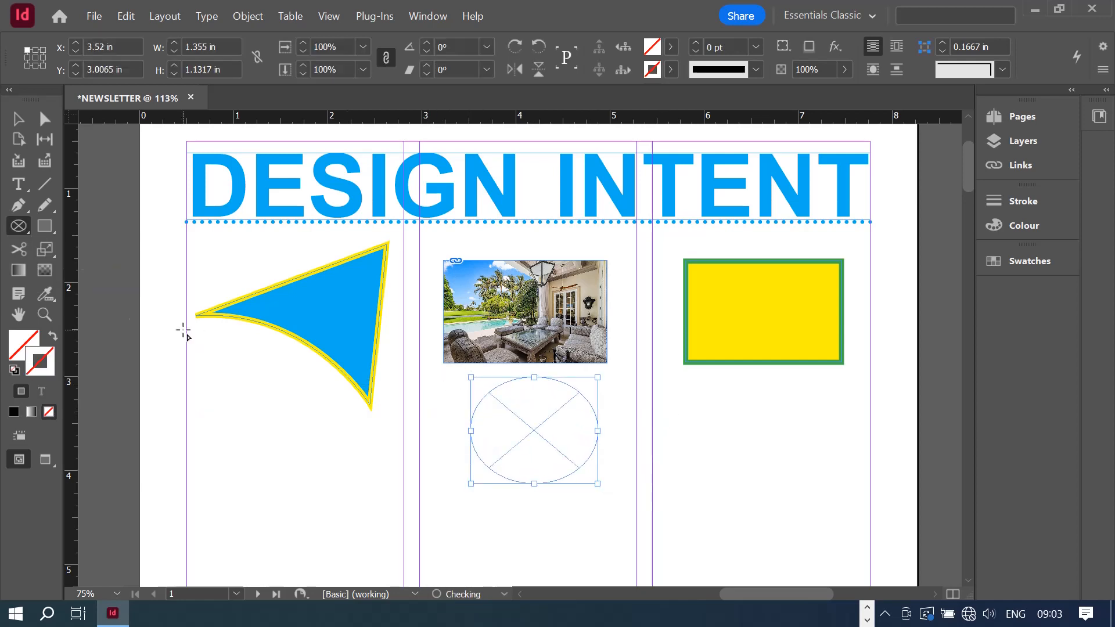
pyautogui.rightClick(26, 229)
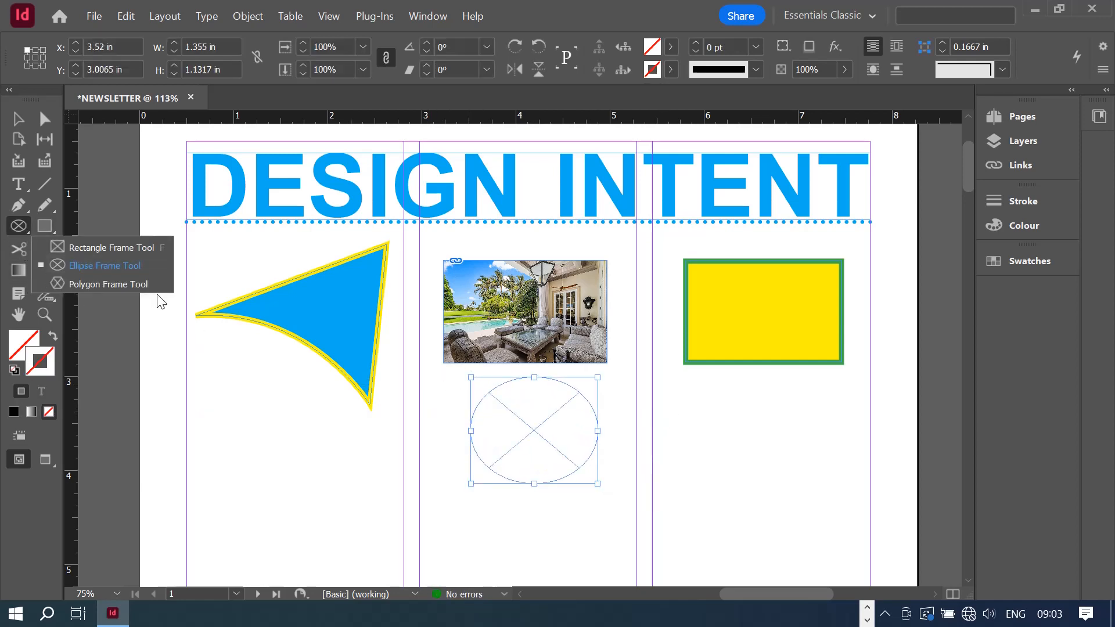
pyautogui.click(92, 284)
pyautogui.moveTo(497, 505); pyautogui.dragTo(603, 579)
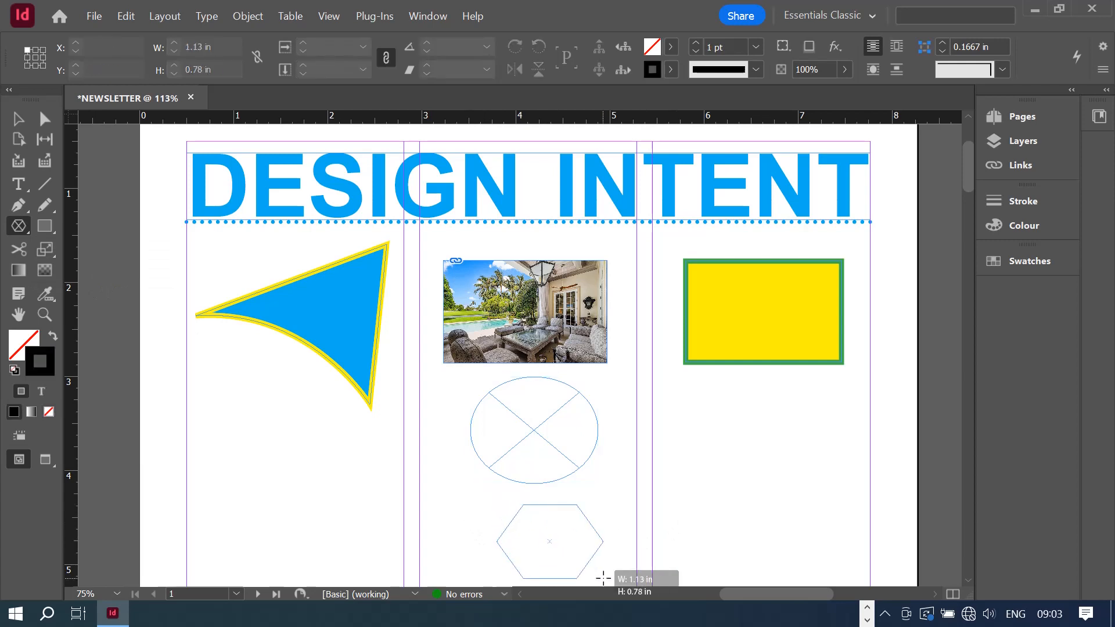
# - Draw a plain ellipse and a plain hexagon below the yellow rectangle
pyautogui.rightClick(48, 226)
pyautogui.click(99, 265)
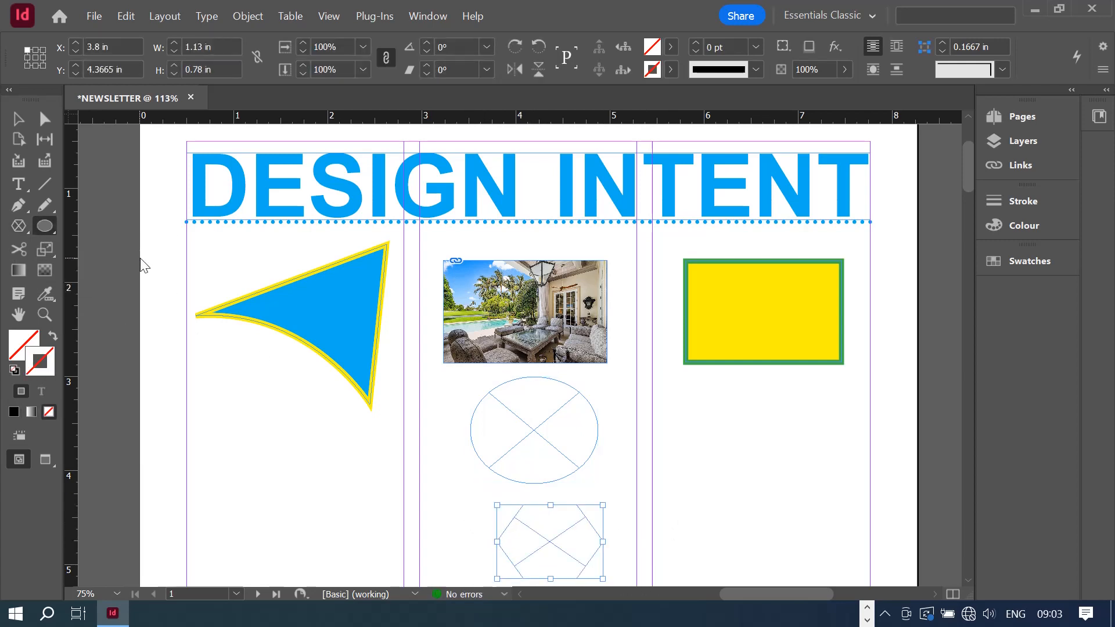
pyautogui.moveTo(727, 386)
pyautogui.mouseDown()
pyautogui.moveTo(836, 460)
pyautogui.moveTo(844, 483)
pyautogui.mouseUp()
pyautogui.rightClick(45, 226)
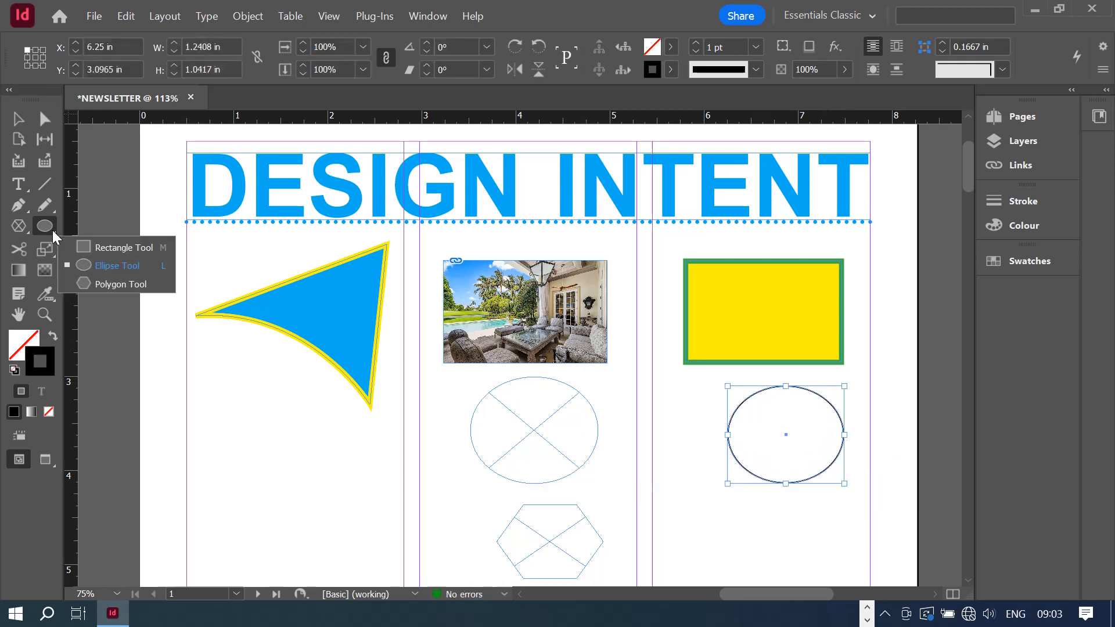
pyautogui.click(140, 284)
pyautogui.moveTo(737, 504); pyautogui.dragTo(844, 572)
pyautogui.click(18, 120)
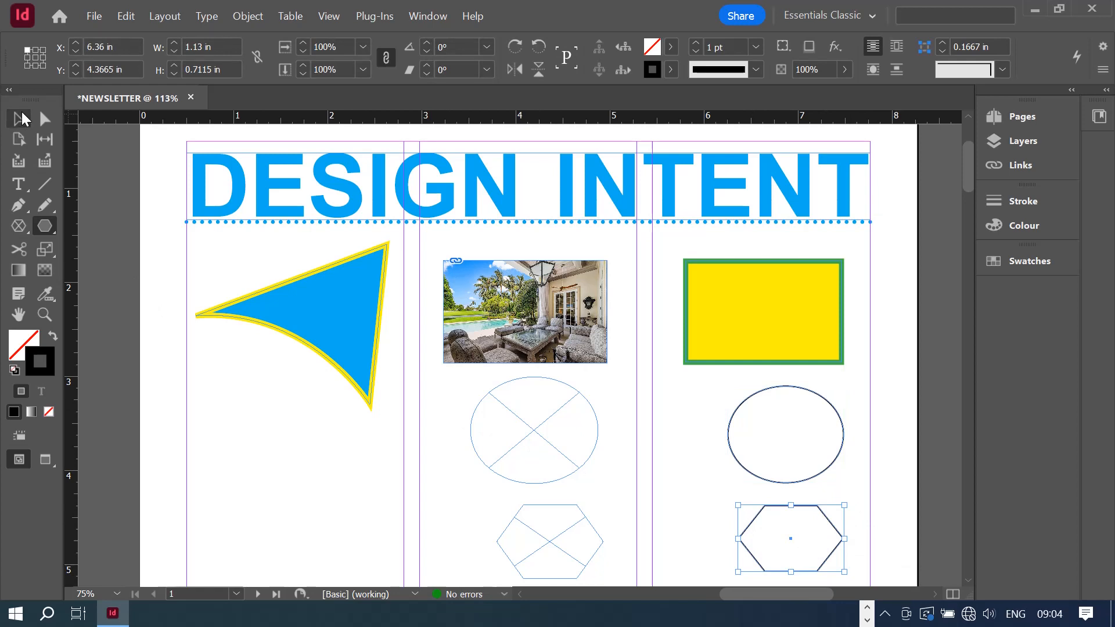
# - Place the woman's portrait JPEG from Pictures into the selected ellipse frame
pyautogui.click(522, 427)
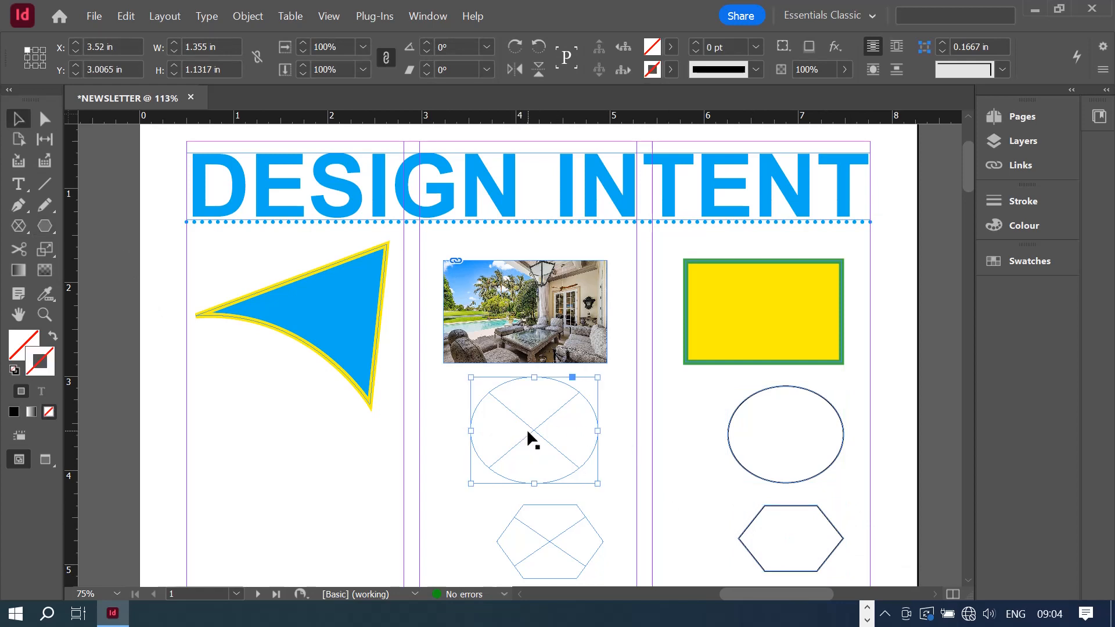
pyautogui.click(94, 15)
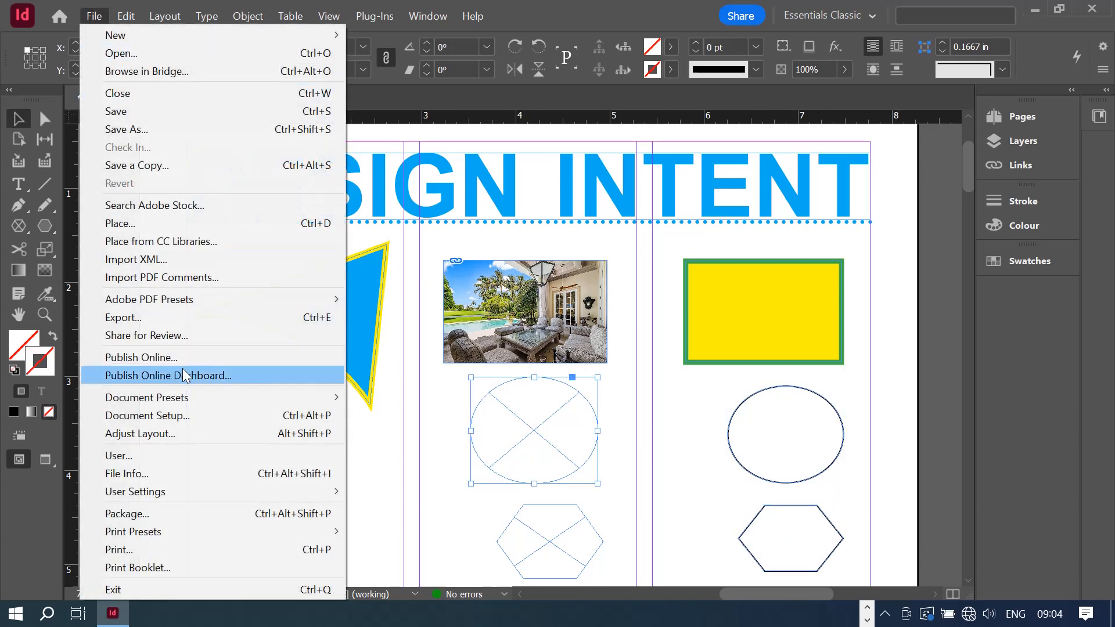
pyautogui.click(281, 224)
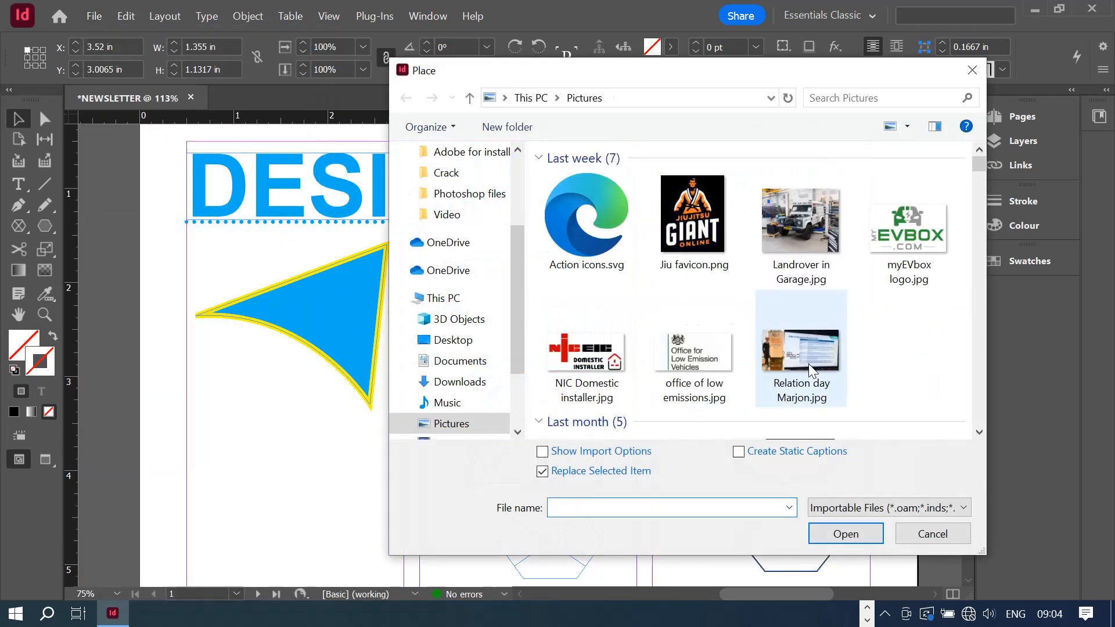
pyautogui.scroll(-6, 812, 370)
pyautogui.scroll(3, 799, 360)
pyautogui.click(903, 213)
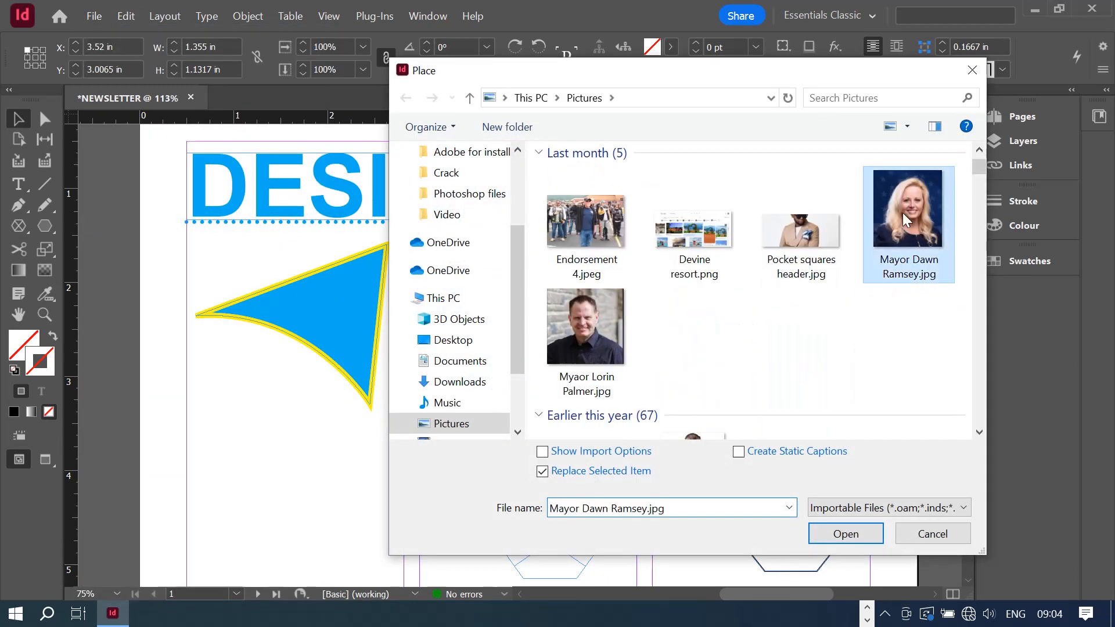
pyautogui.click(845, 533)
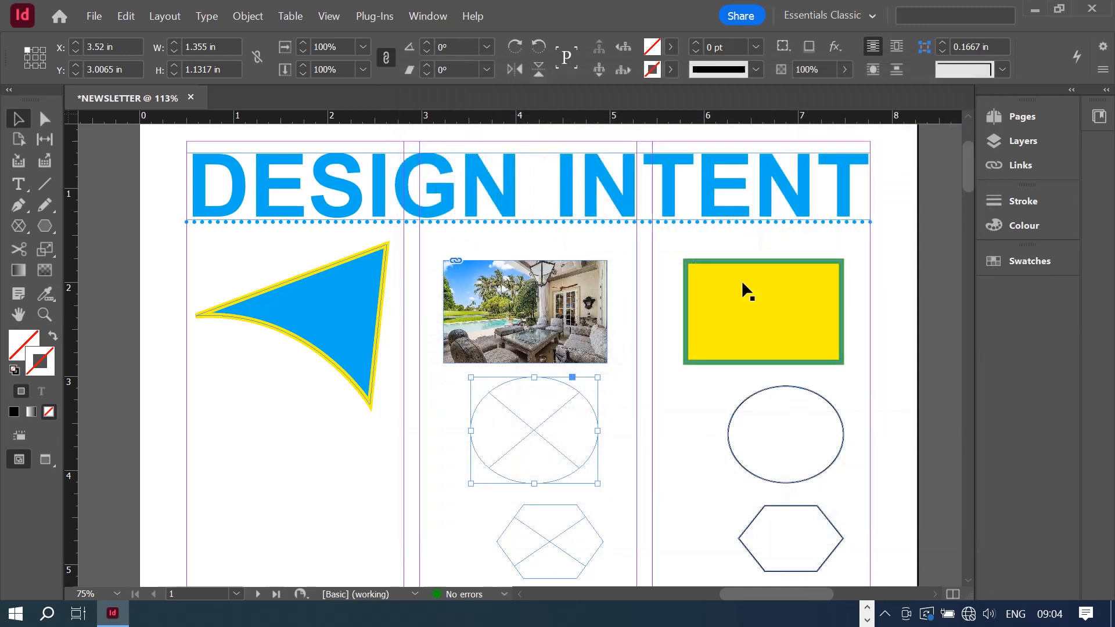
# - Fit the portrait to fill its ellipse frame proportionally
pyautogui.rightClick(562, 440)
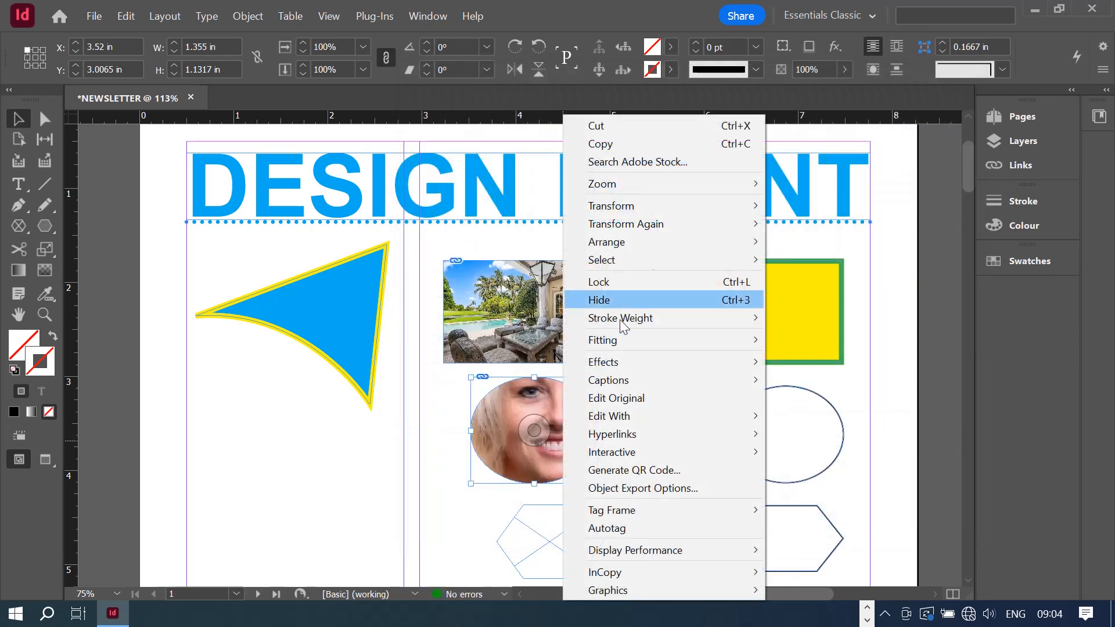
pyautogui.moveTo(650, 335)
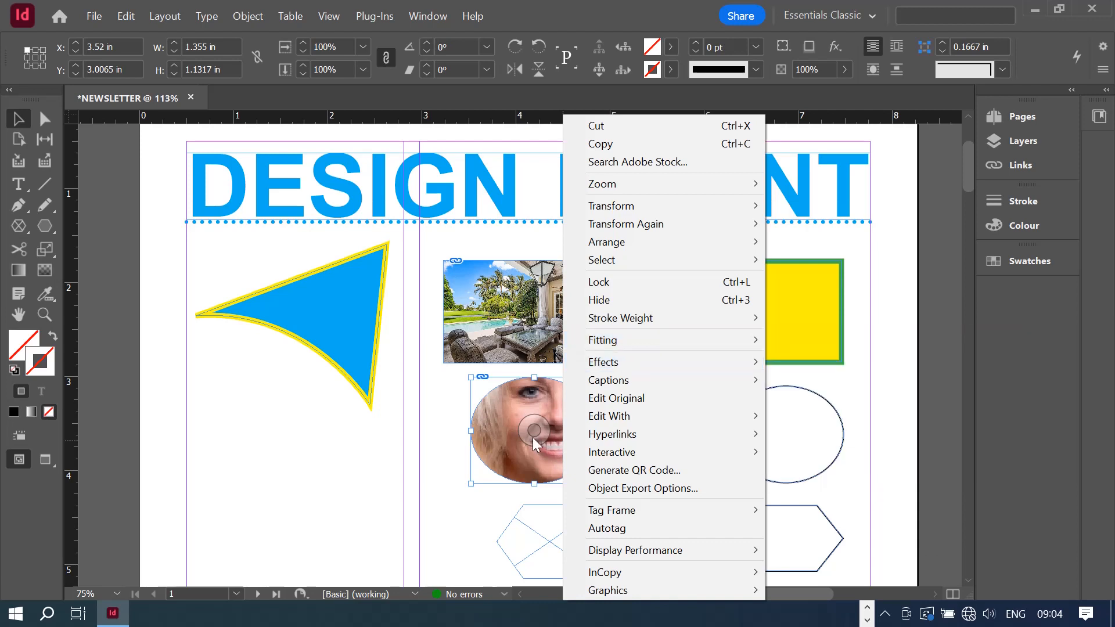
pyautogui.click(545, 461)
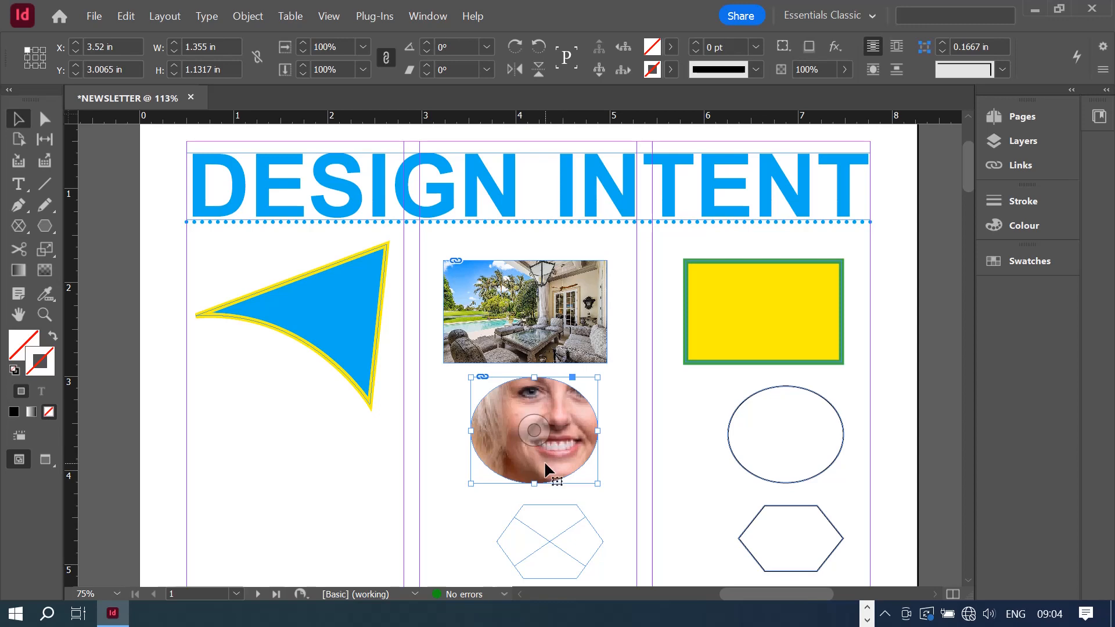
pyautogui.rightClick(545, 461)
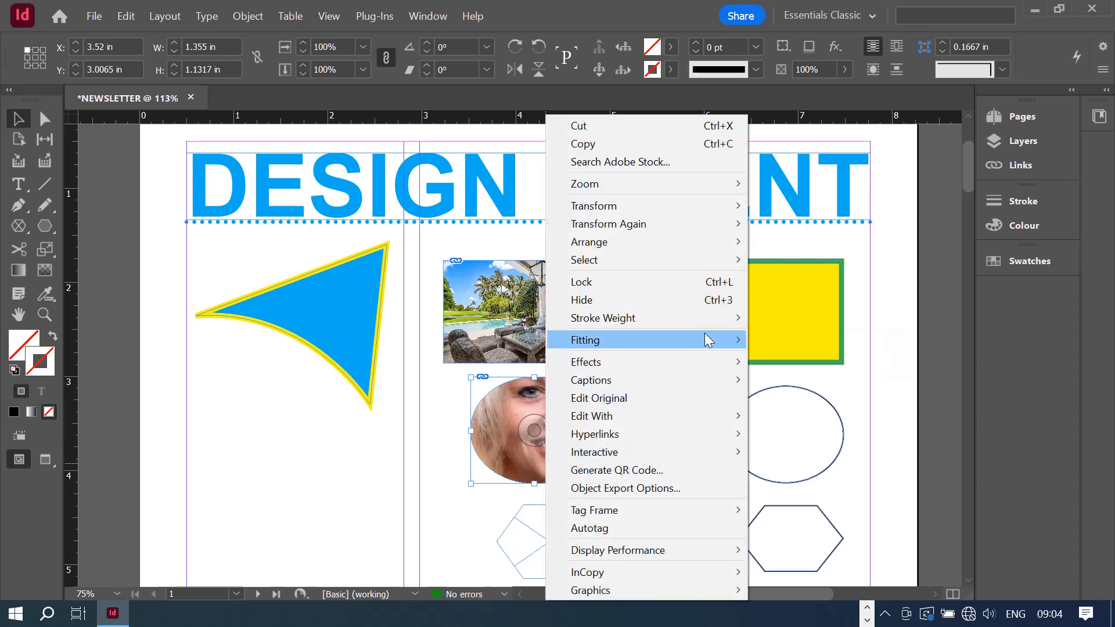
pyautogui.rightClick(525, 473)
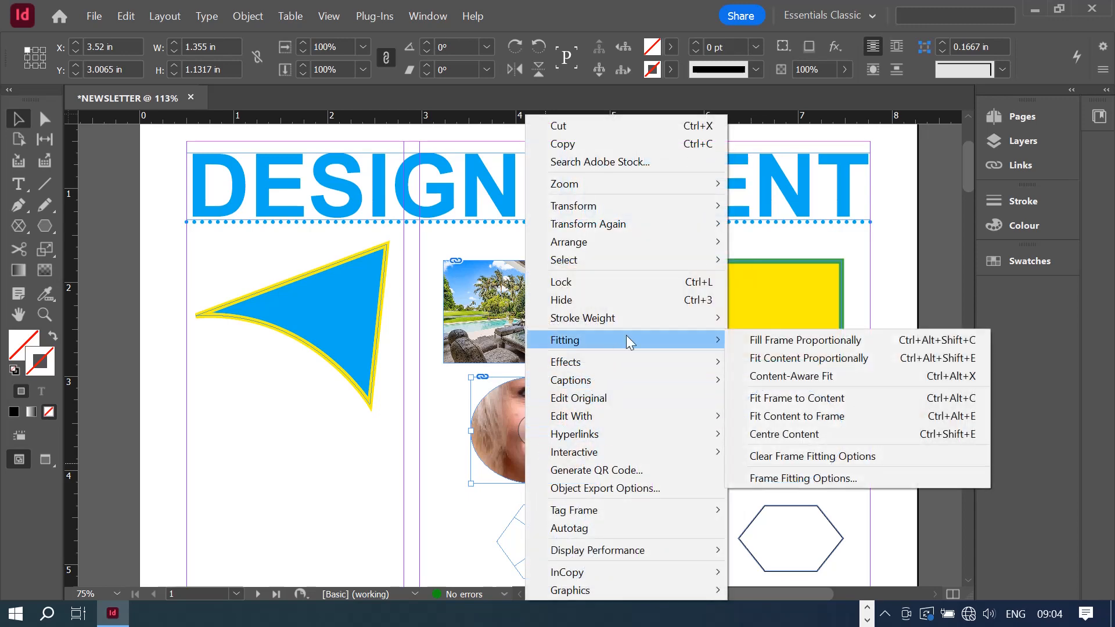
pyautogui.click(824, 343)
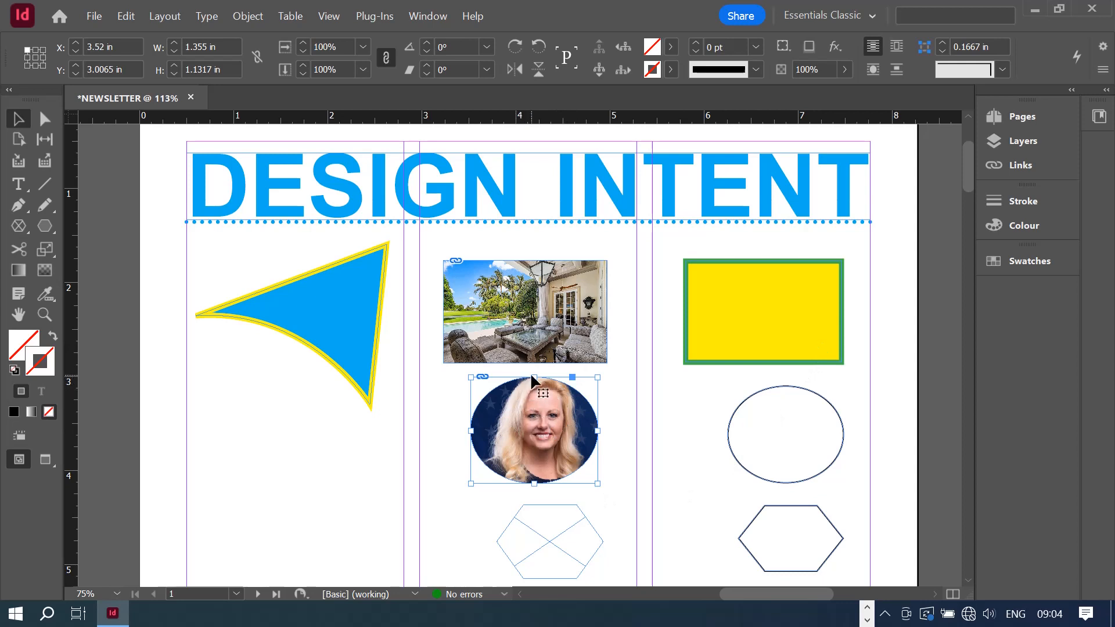
# - Stretch the frame's top and bottom into a circle about 1.37 in tall and refit the photo
pyautogui.moveTo(533, 377); pyautogui.dragTo(532, 370)
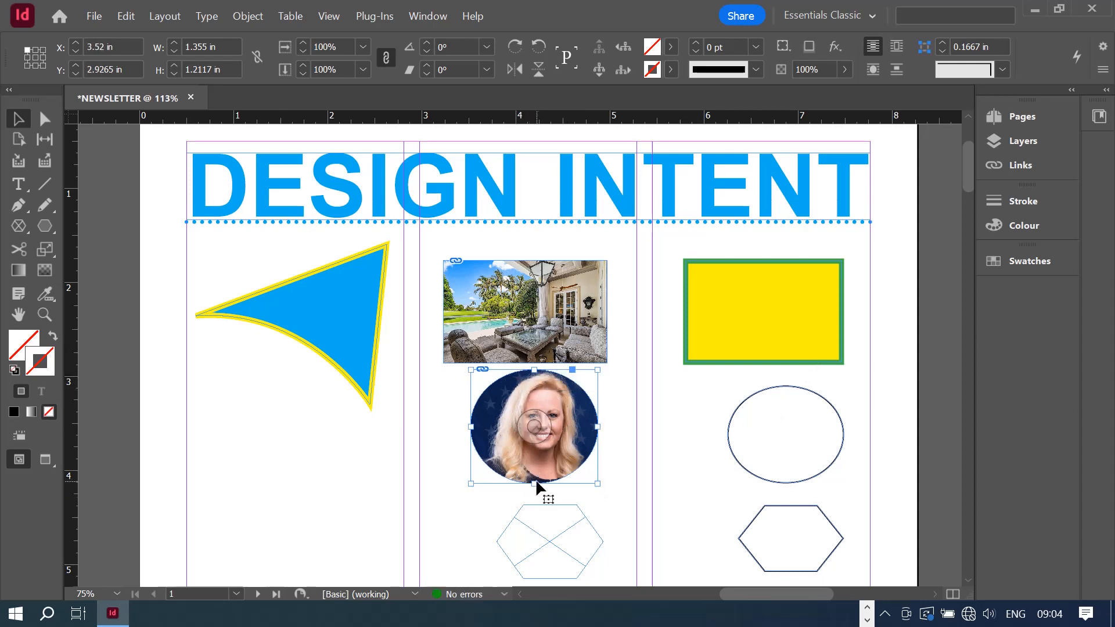
pyautogui.moveTo(534, 485); pyautogui.dragTo(534, 498)
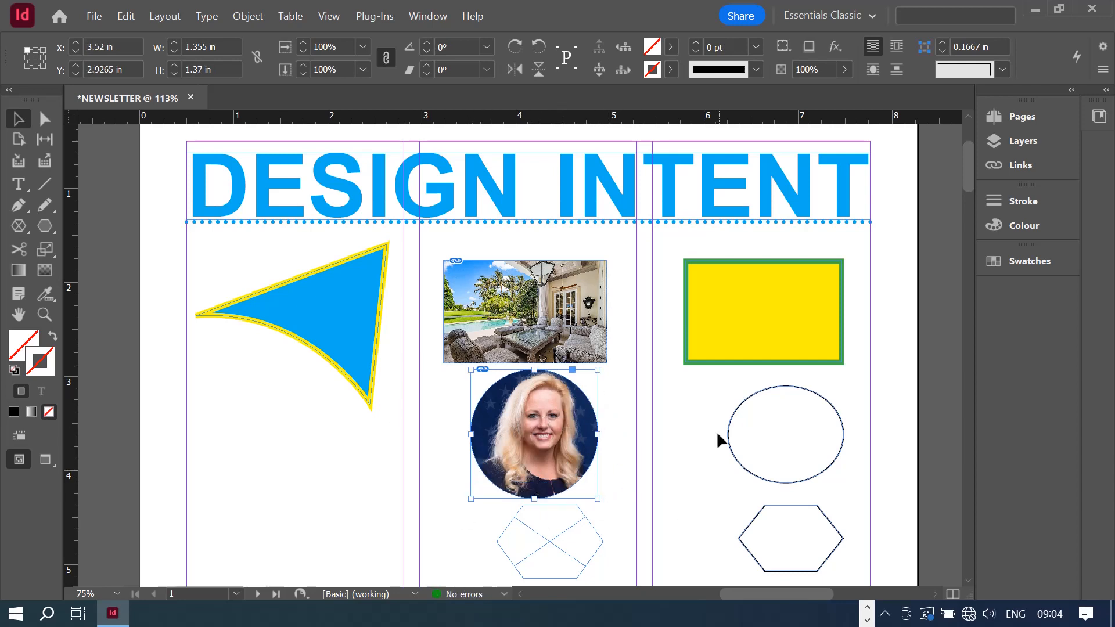
pyautogui.rightClick(561, 462)
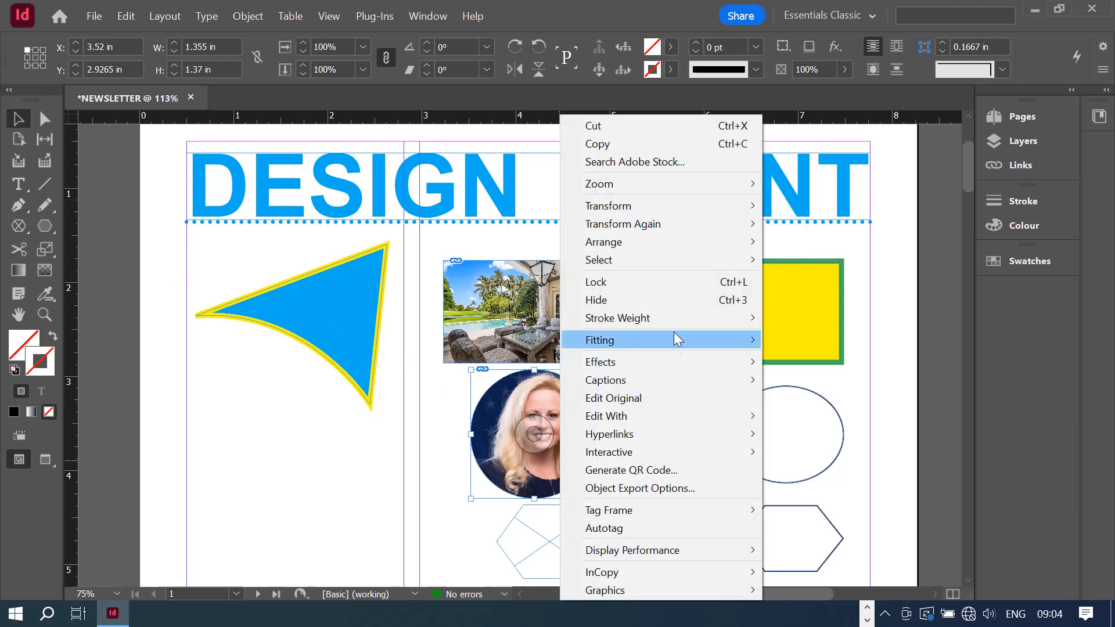
pyautogui.click(853, 340)
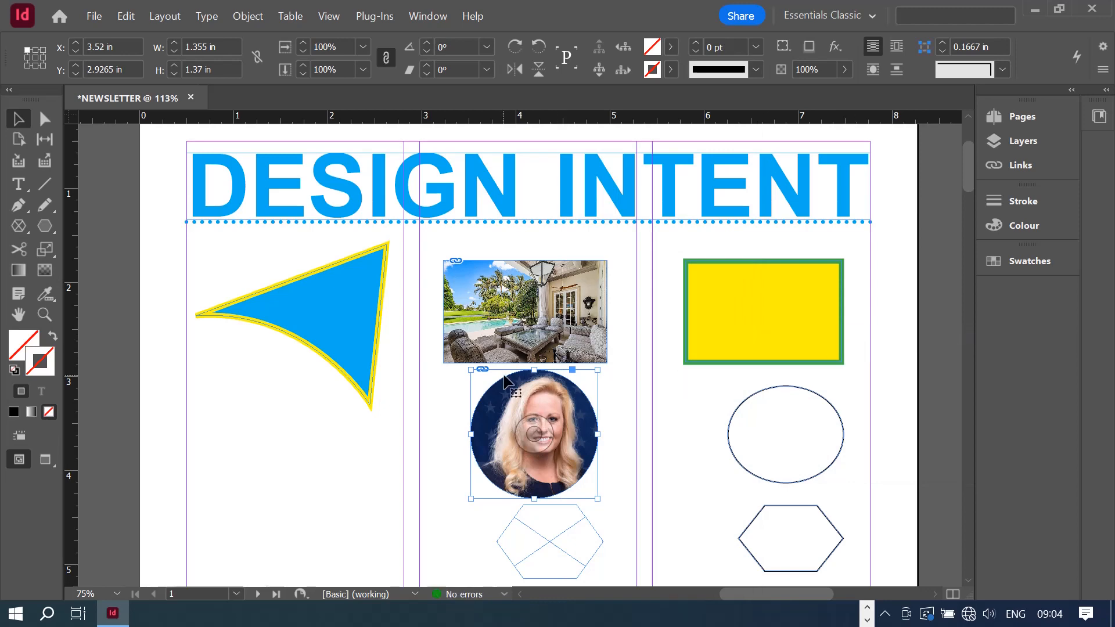
pyautogui.click(683, 444)
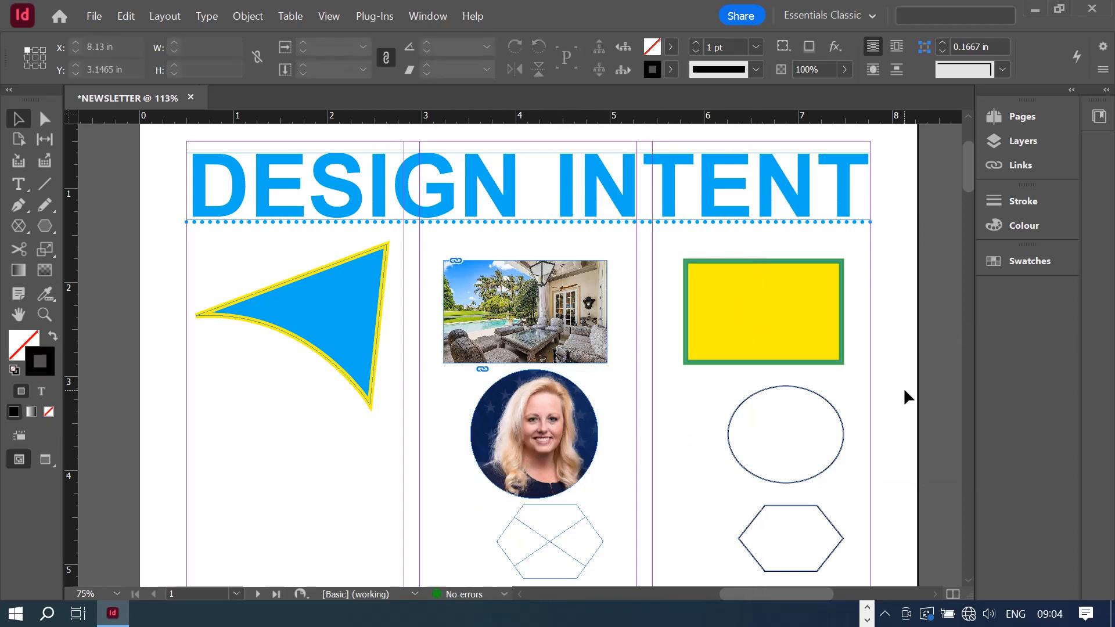
pyautogui.scroll(-2, 904, 388)
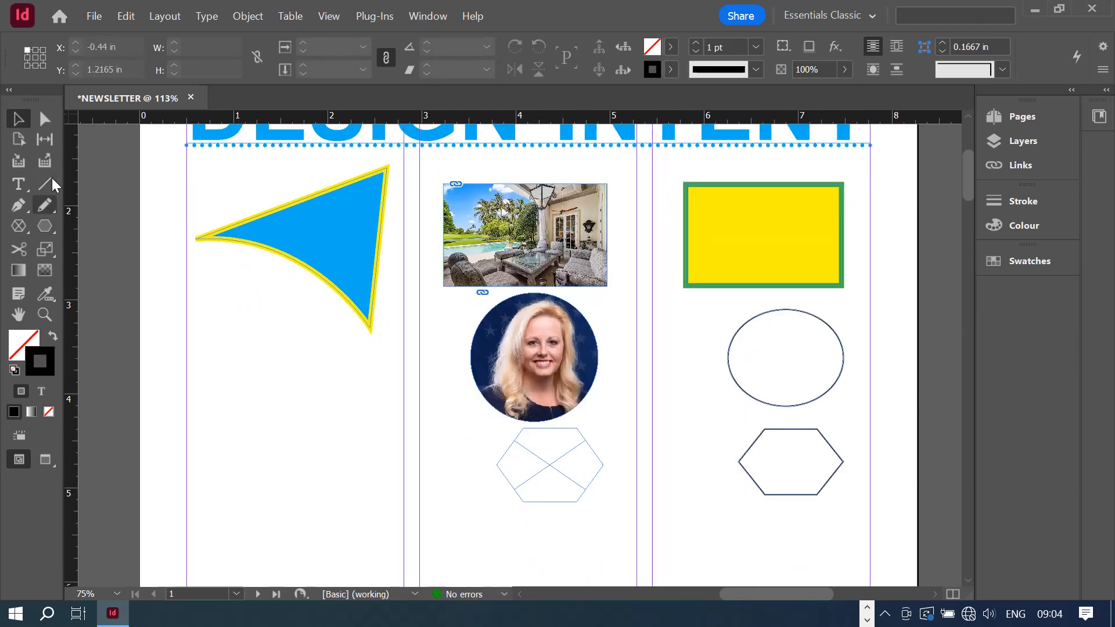
# - Reset the frame and shape drawing tools back to rectangles
pyautogui.click(11, 231)
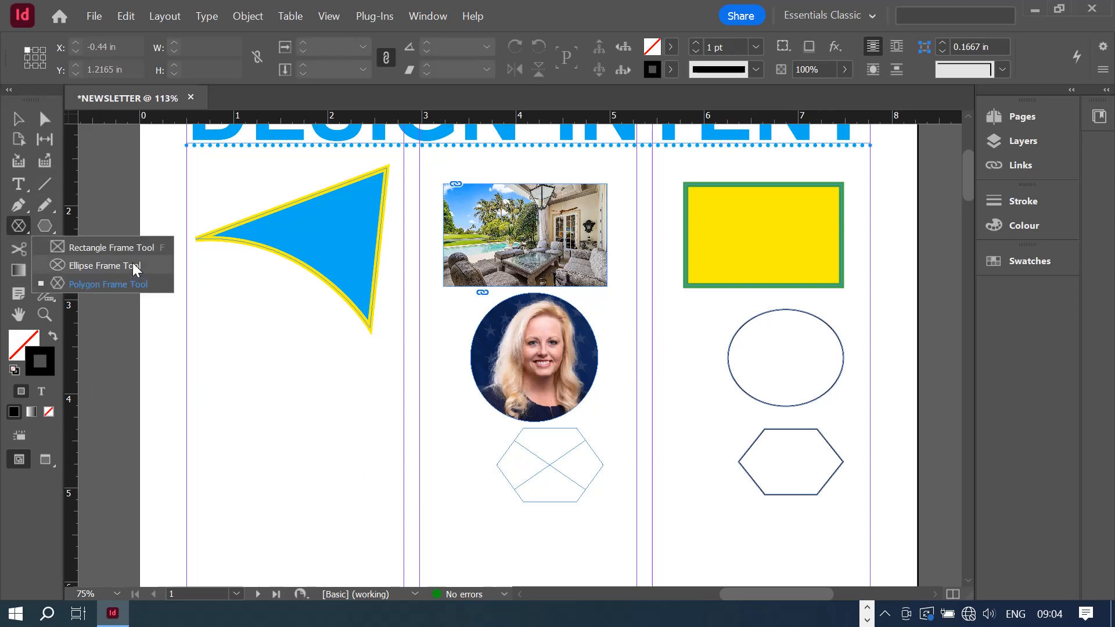
pyautogui.click(126, 245)
pyautogui.click(42, 226)
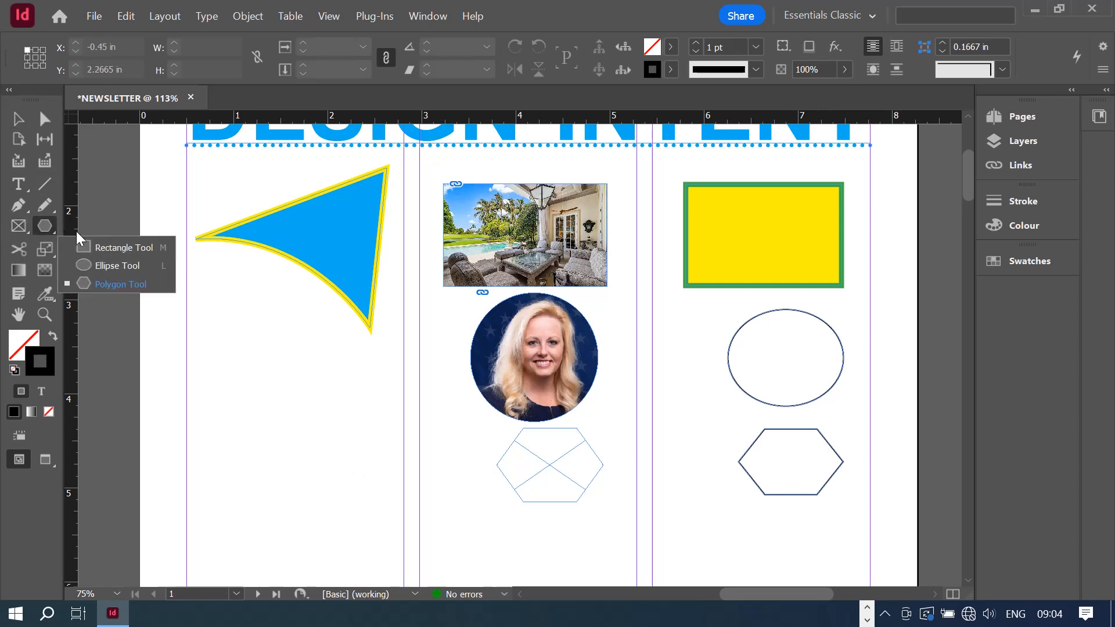
pyautogui.click(101, 247)
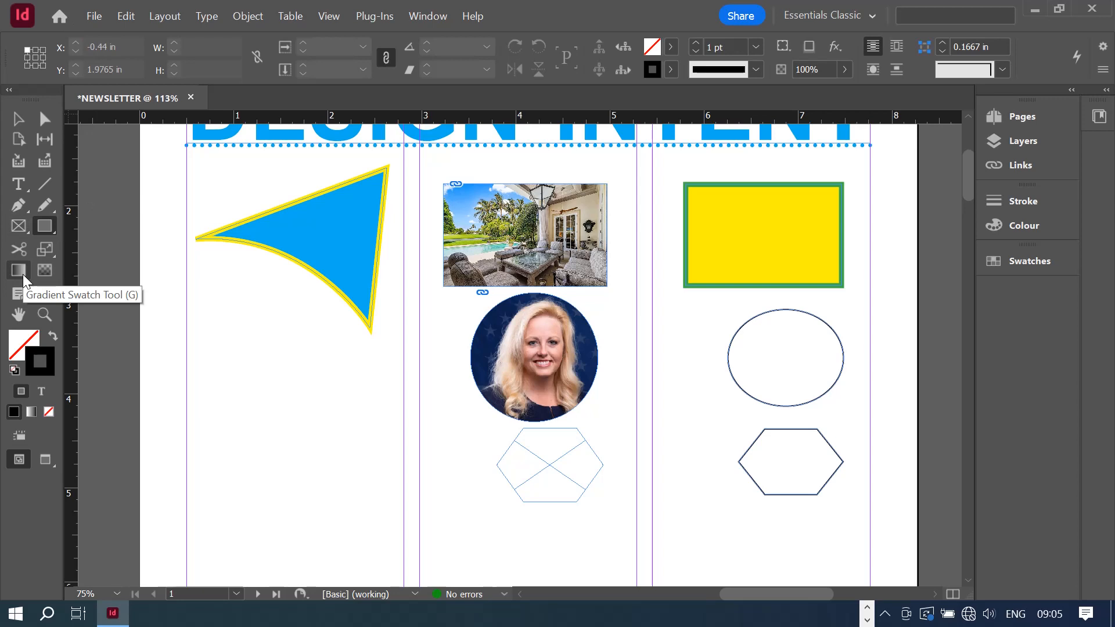
# - Select the right-column ellipse and pick the Gradient Swatch Tool
pyautogui.click(18, 119)
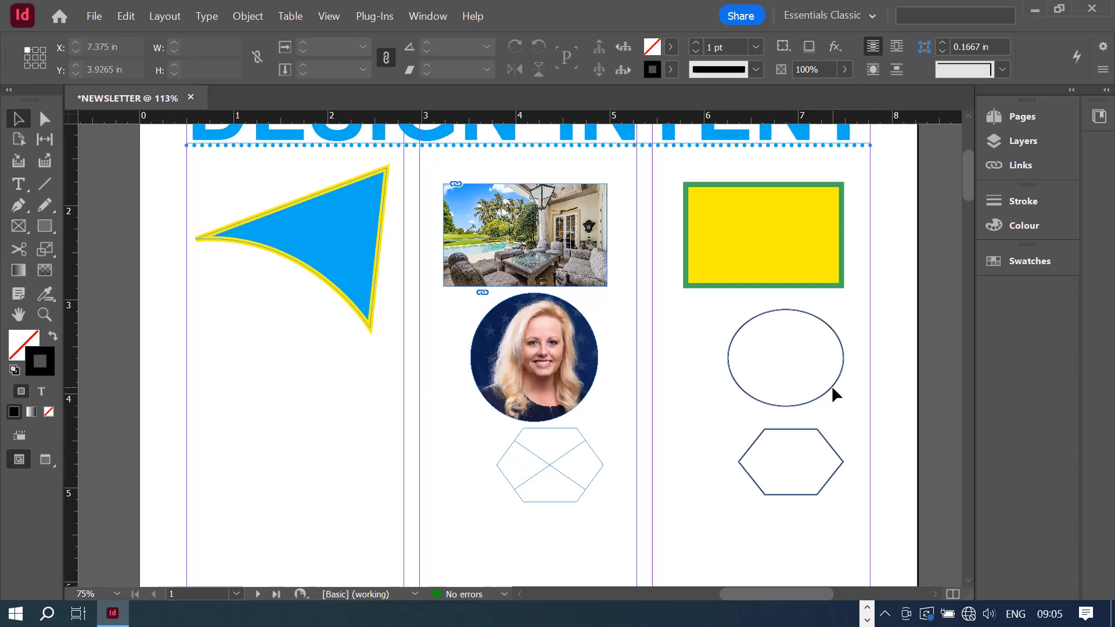
pyautogui.click(808, 403)
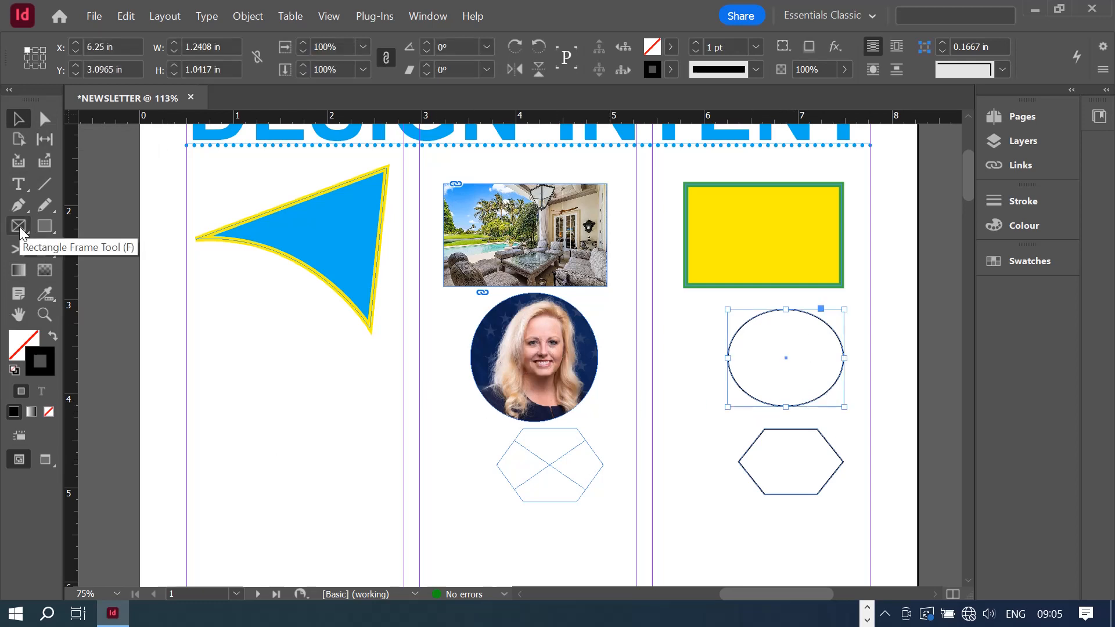
pyautogui.click(17, 269)
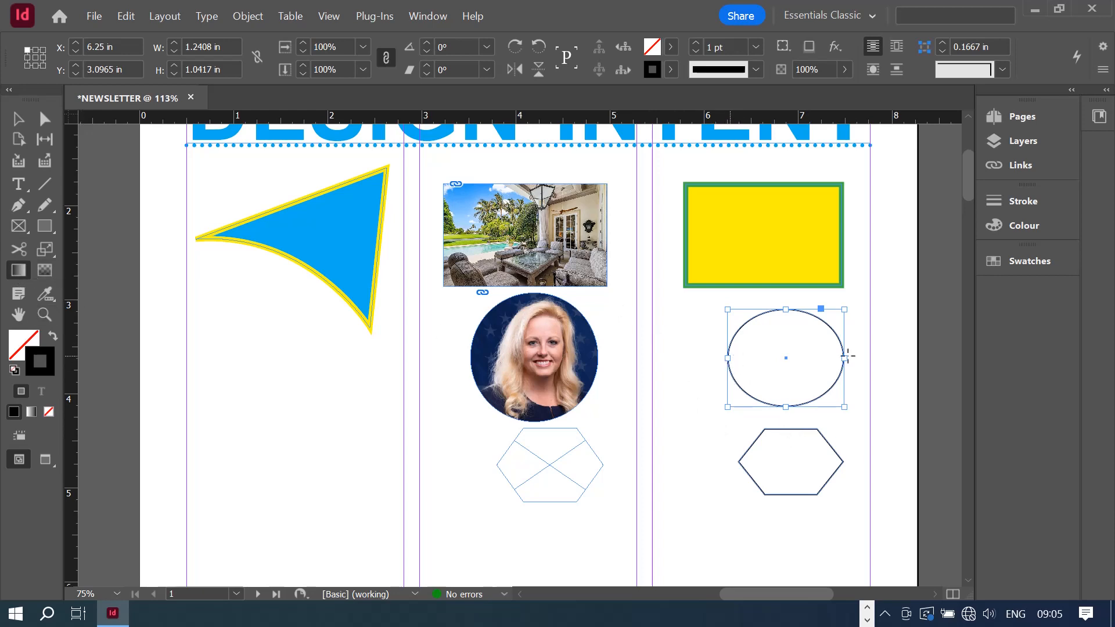
# - Fill the right-column ellipse with Black and drag a left-to-right white-to-black gradient across it
pyautogui.moveTo(727, 353)
pyautogui.mouseDown()
pyautogui.moveTo(842, 367)
pyautogui.moveTo(850, 357)
pyautogui.mouseUp()
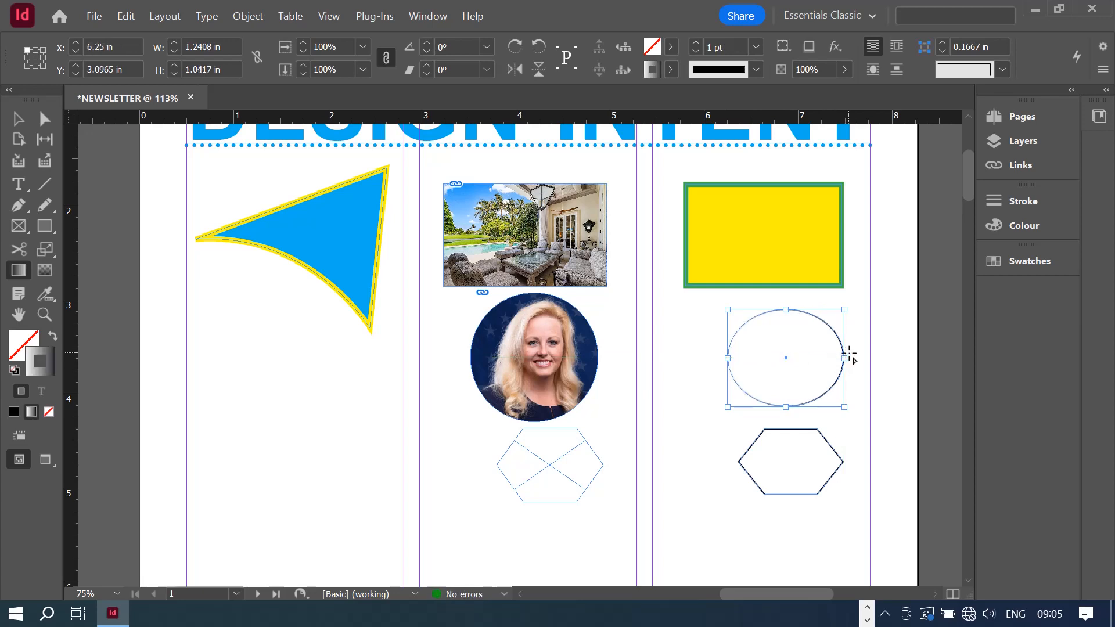
pyautogui.click(668, 44)
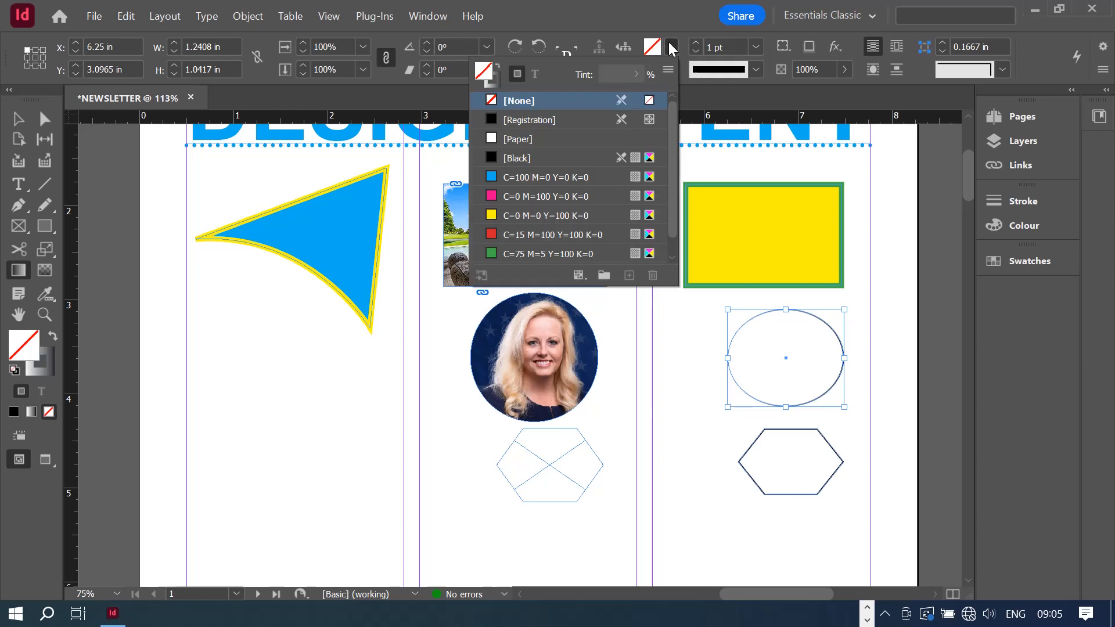
pyautogui.click(539, 159)
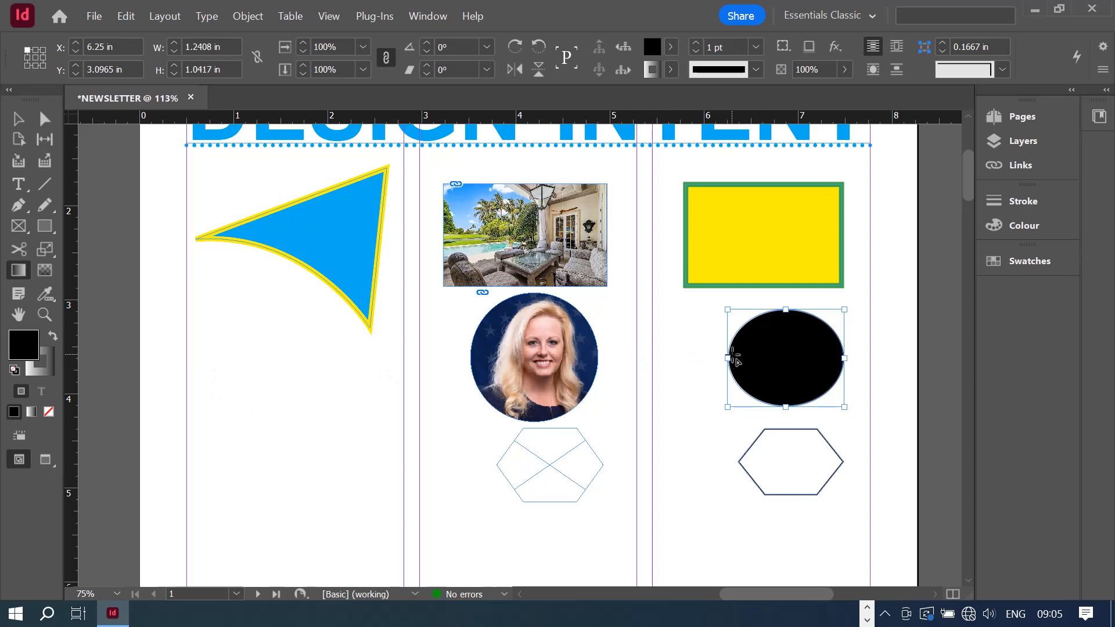
pyautogui.moveTo(728, 358); pyautogui.dragTo(849, 363)
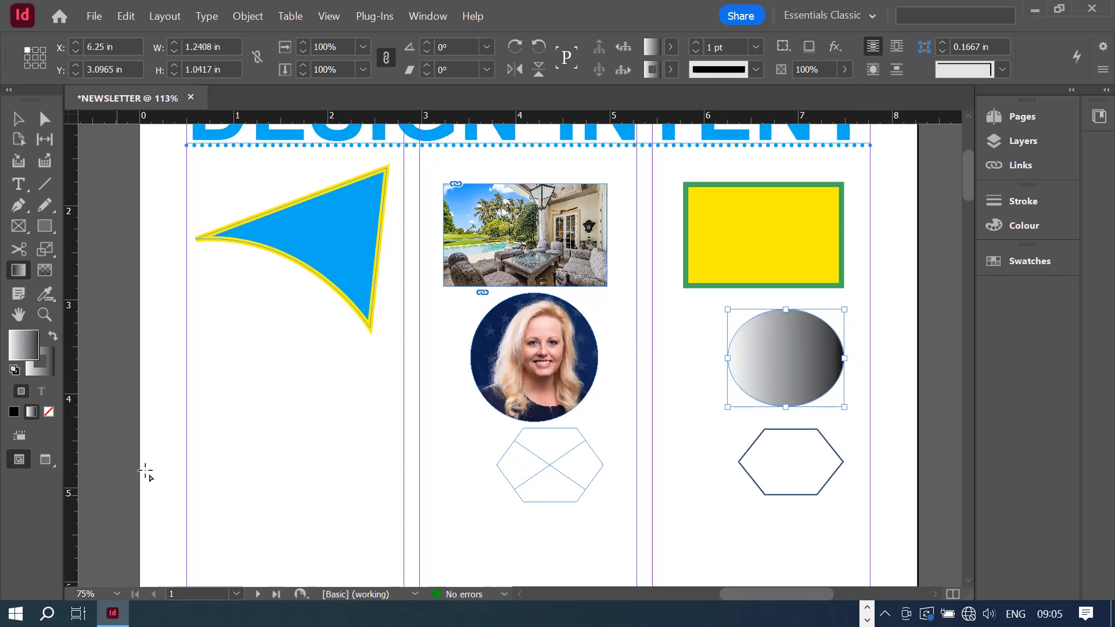
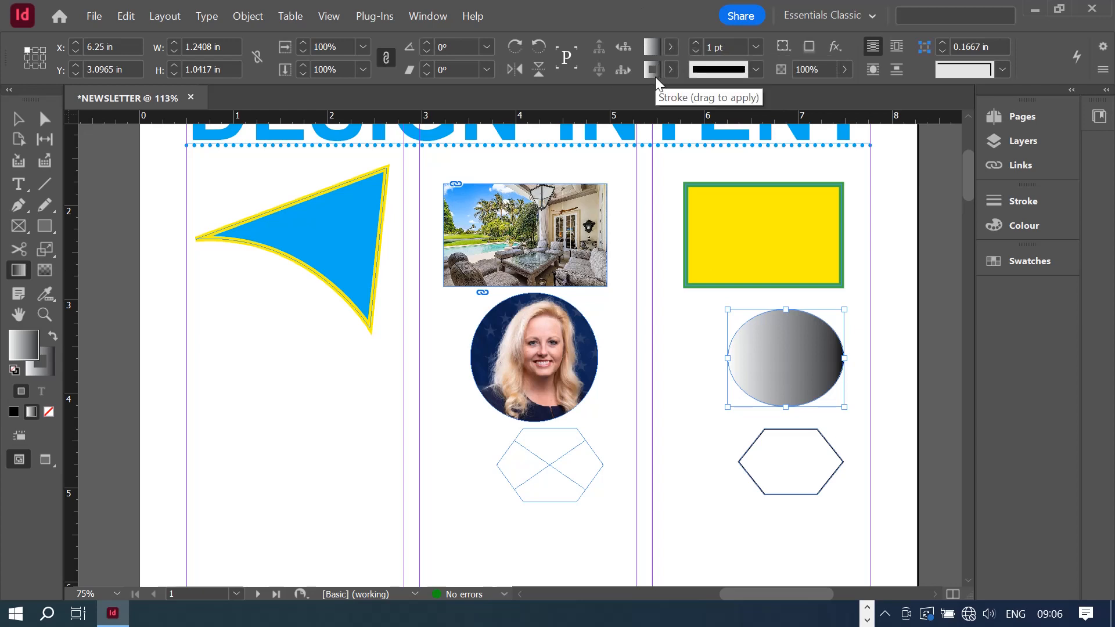
# - Open the ellipse's Fill swatch list in the Control panel and its options menu
pyautogui.click(672, 47)
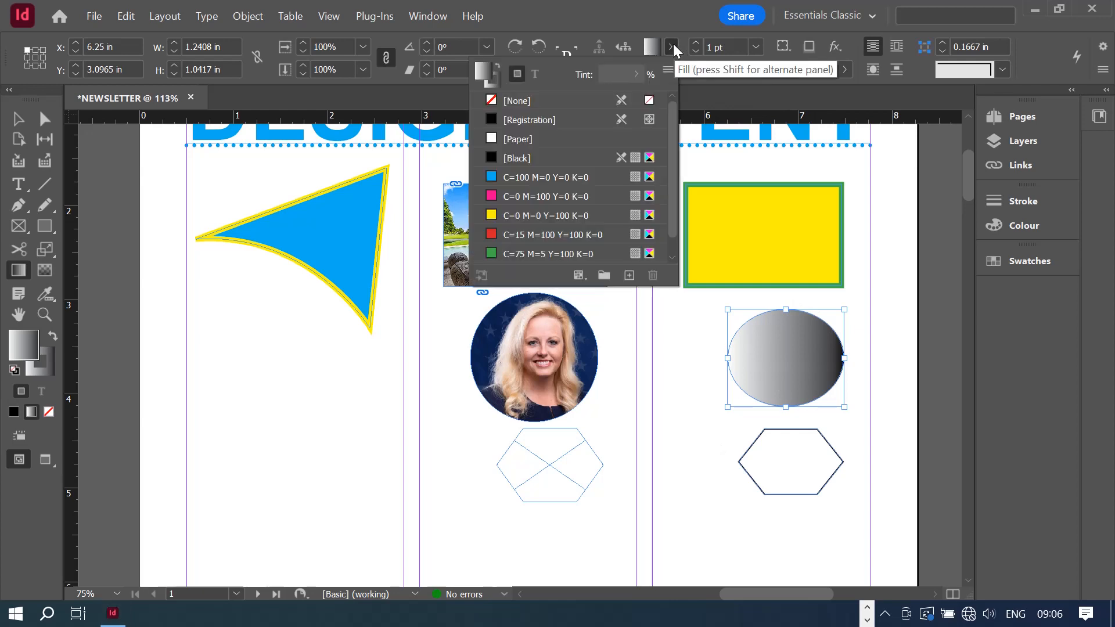
pyautogui.scroll(-1, 564, 191)
pyautogui.scroll(1, 564, 192)
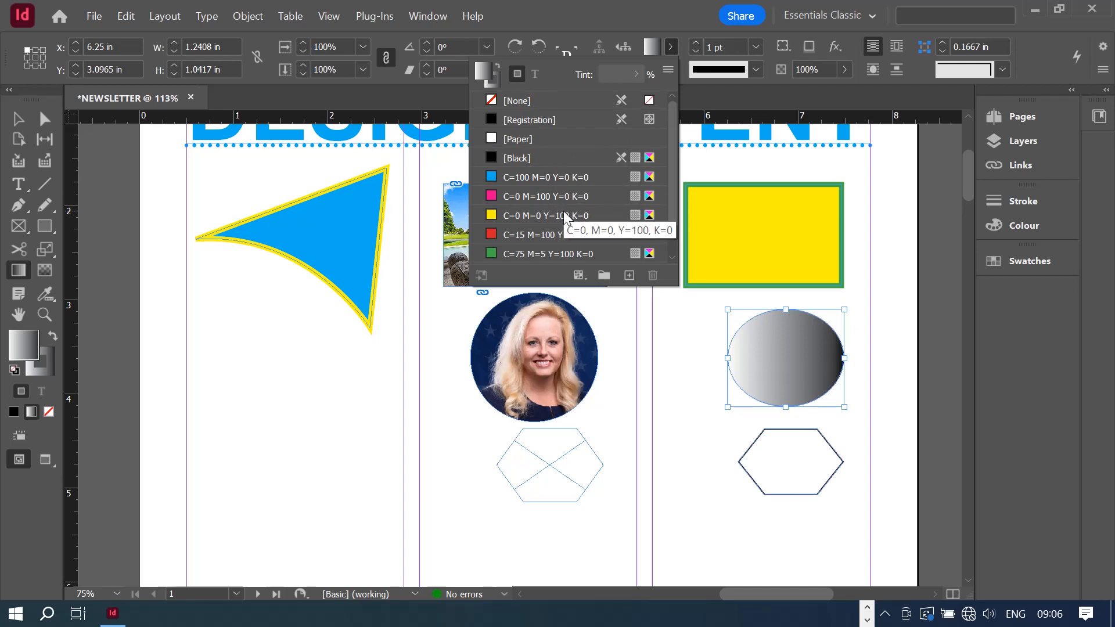
pyautogui.scroll(-1, 563, 211)
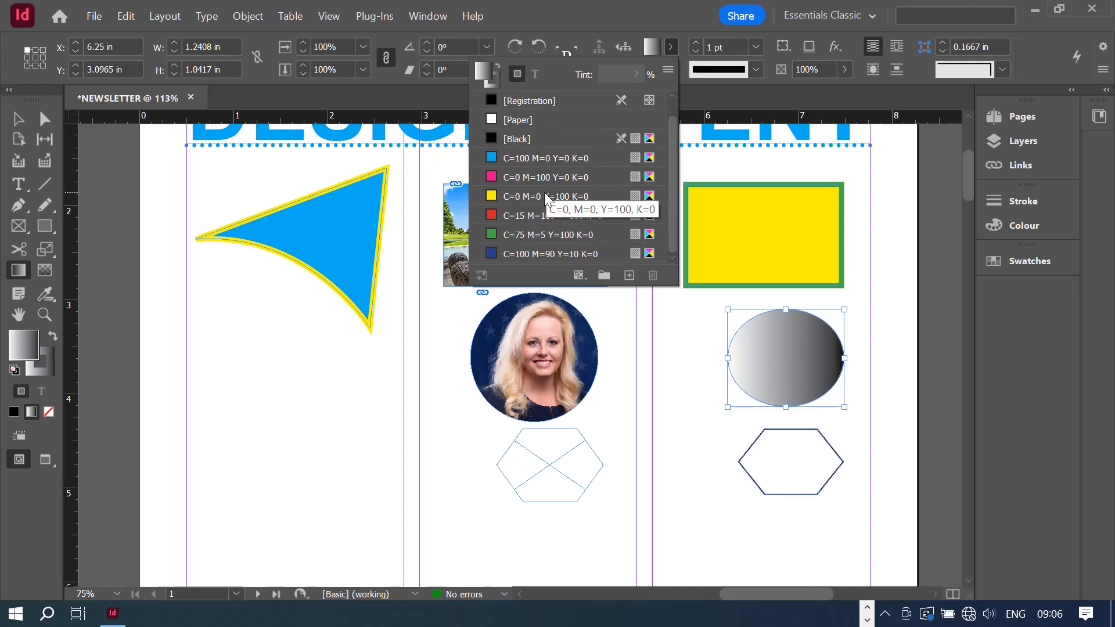
pyautogui.click(669, 70)
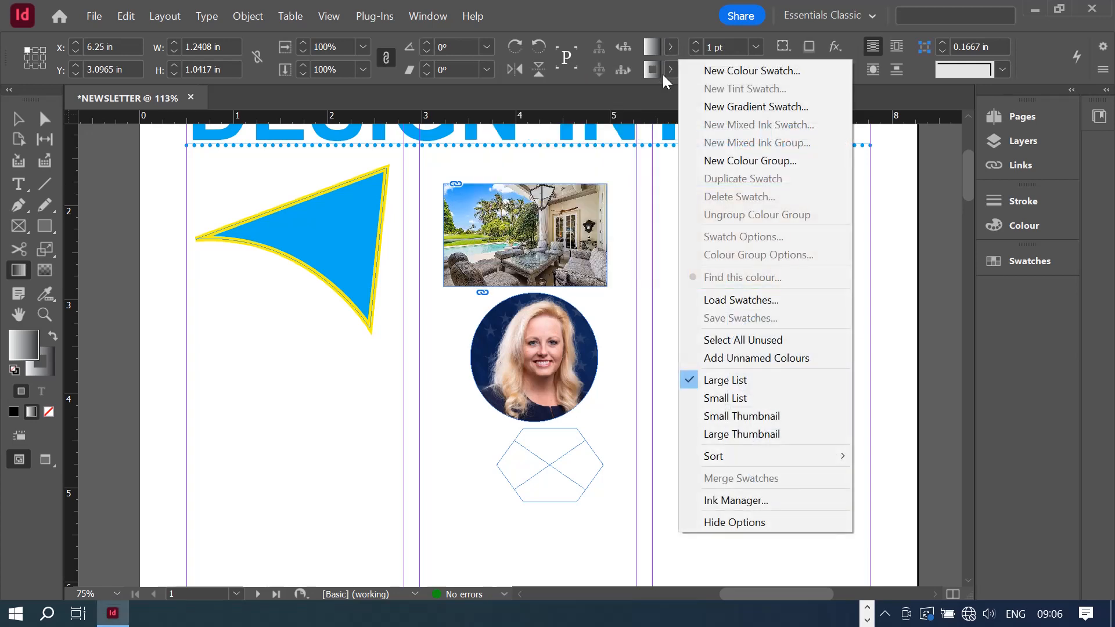
# - Start a New Gradient Swatch, move the dialog aside, and keep the Linear type
pyautogui.click(768, 107)
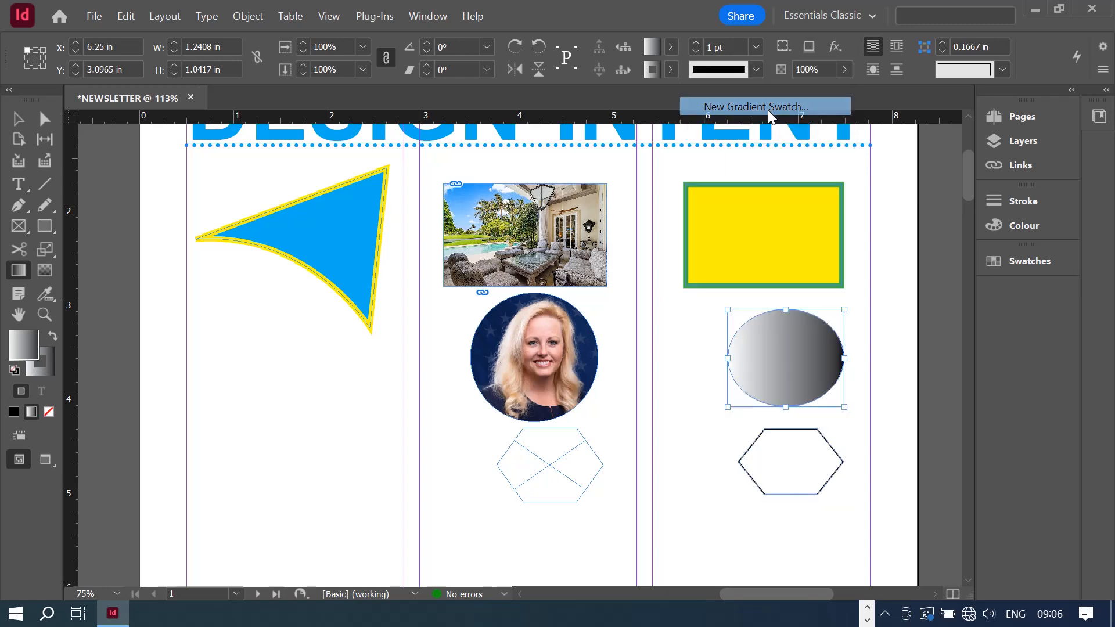
pyautogui.moveTo(858, 108); pyautogui.dragTo(314, 42)
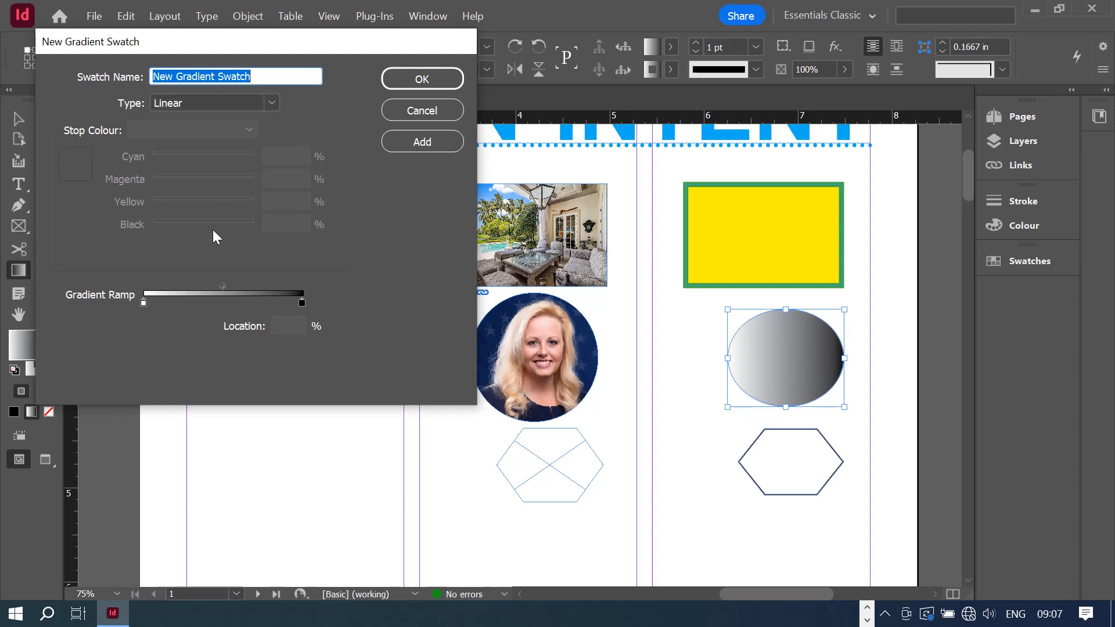
pyautogui.click(274, 99)
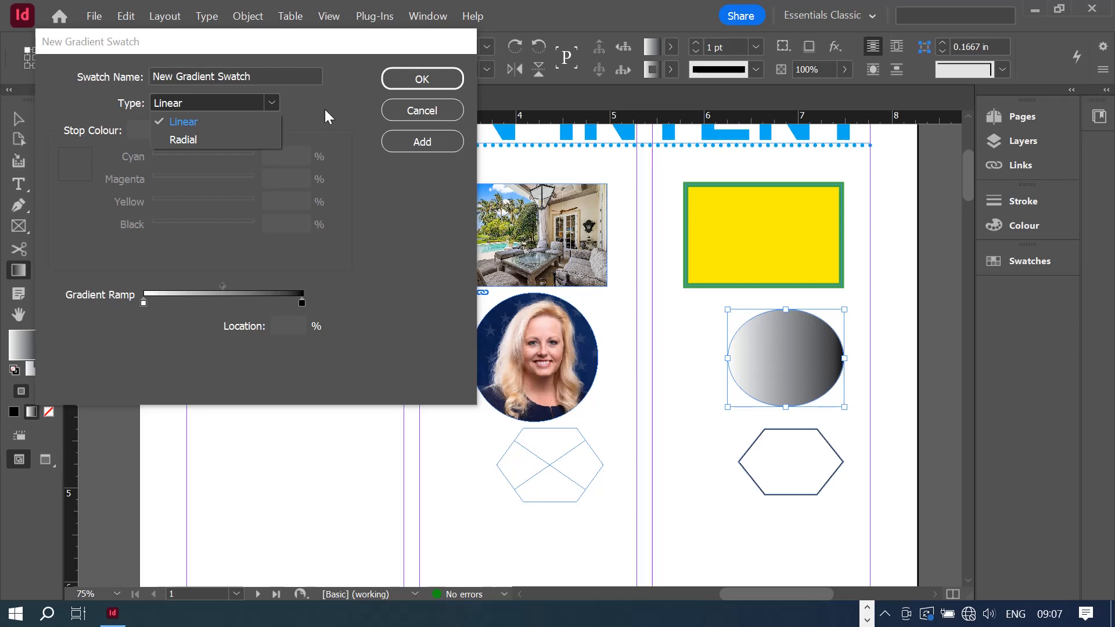
pyautogui.click(334, 88)
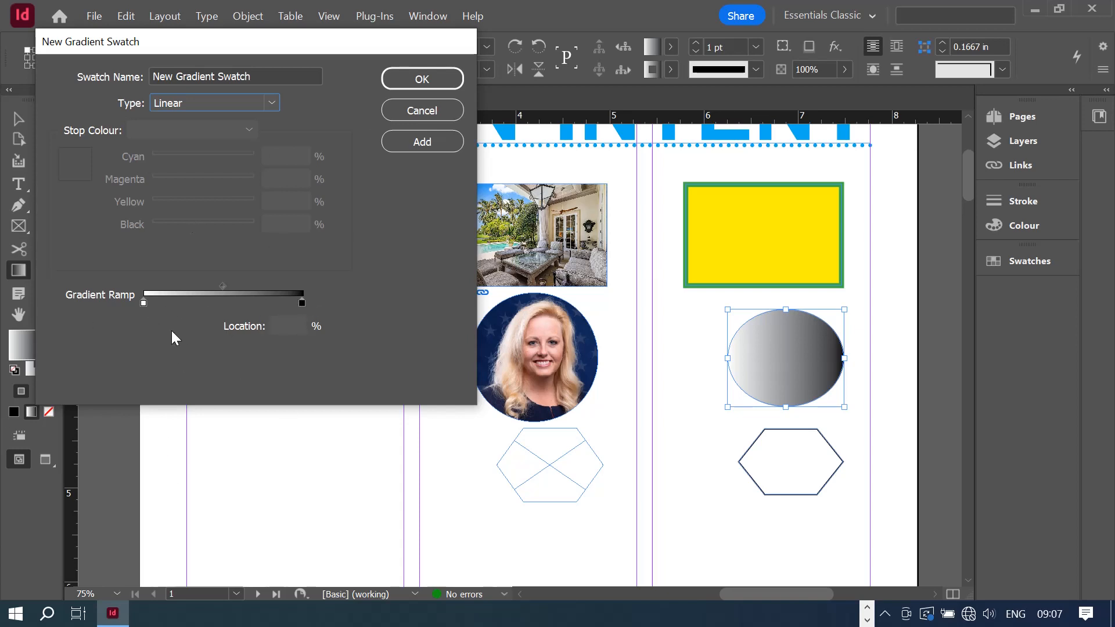
# - Select the left ramp stop and set its Stop Colour source to Swatches
pyautogui.click(144, 302)
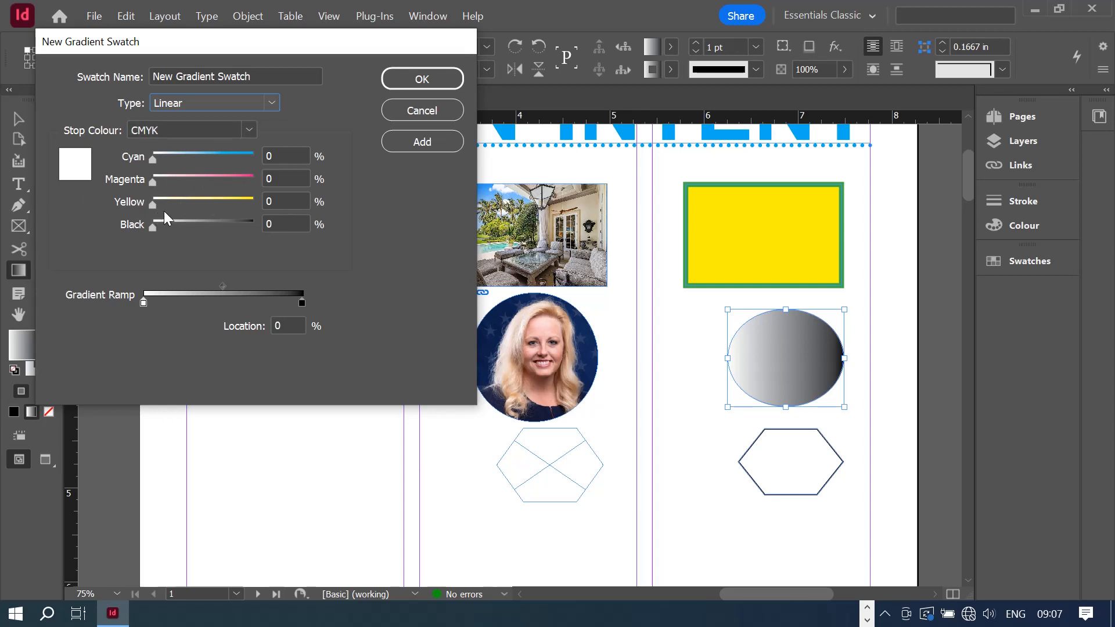
pyautogui.click(246, 127)
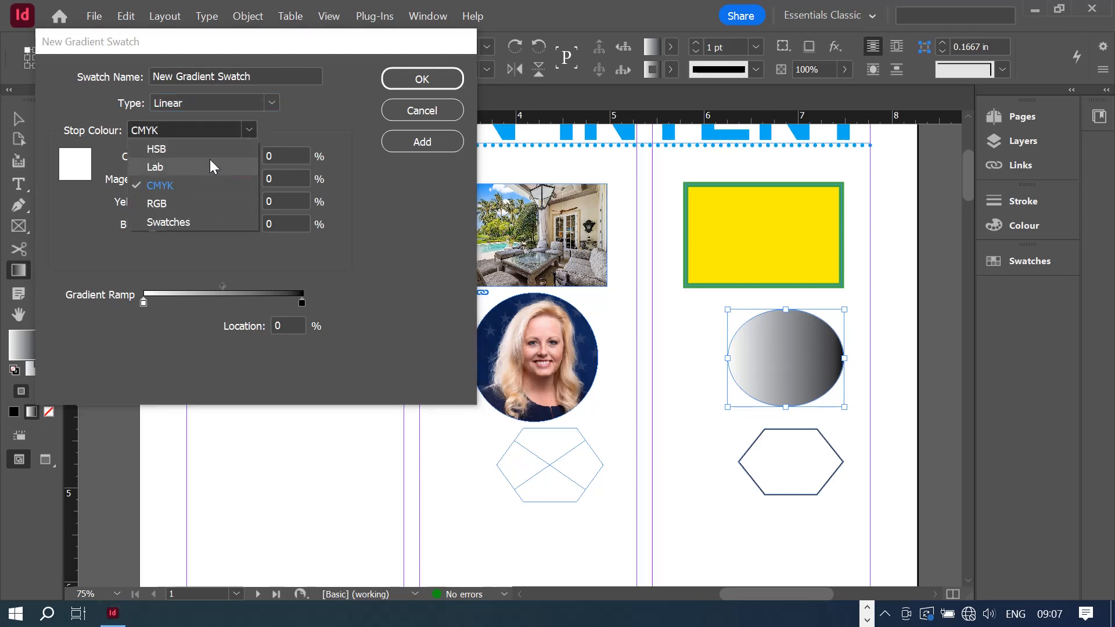
pyautogui.click(187, 171)
pyautogui.click(250, 130)
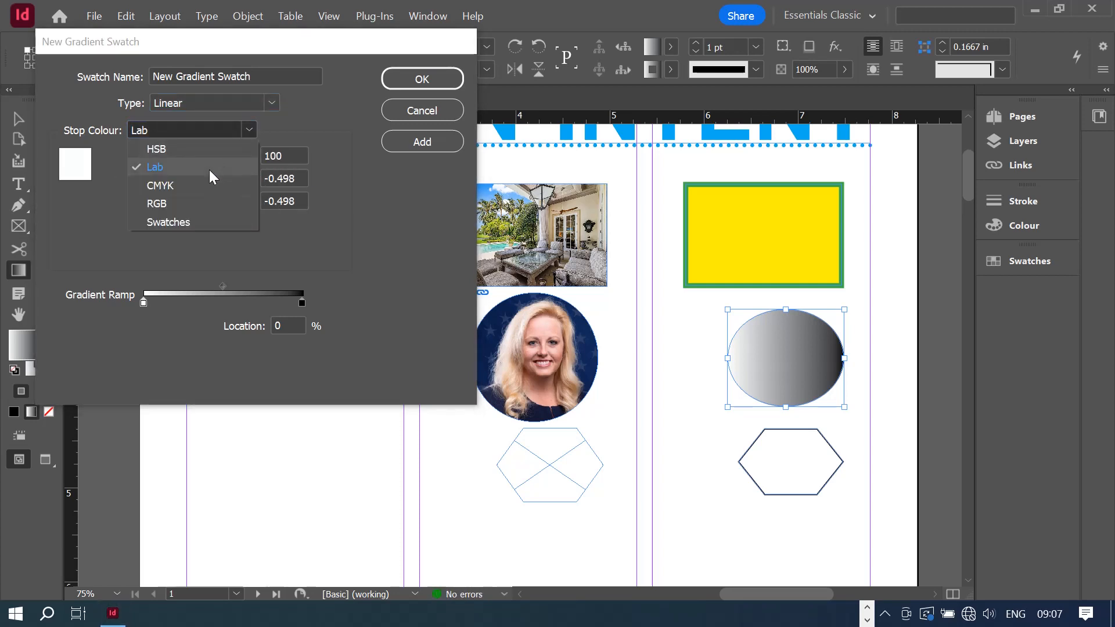
pyautogui.click(172, 201)
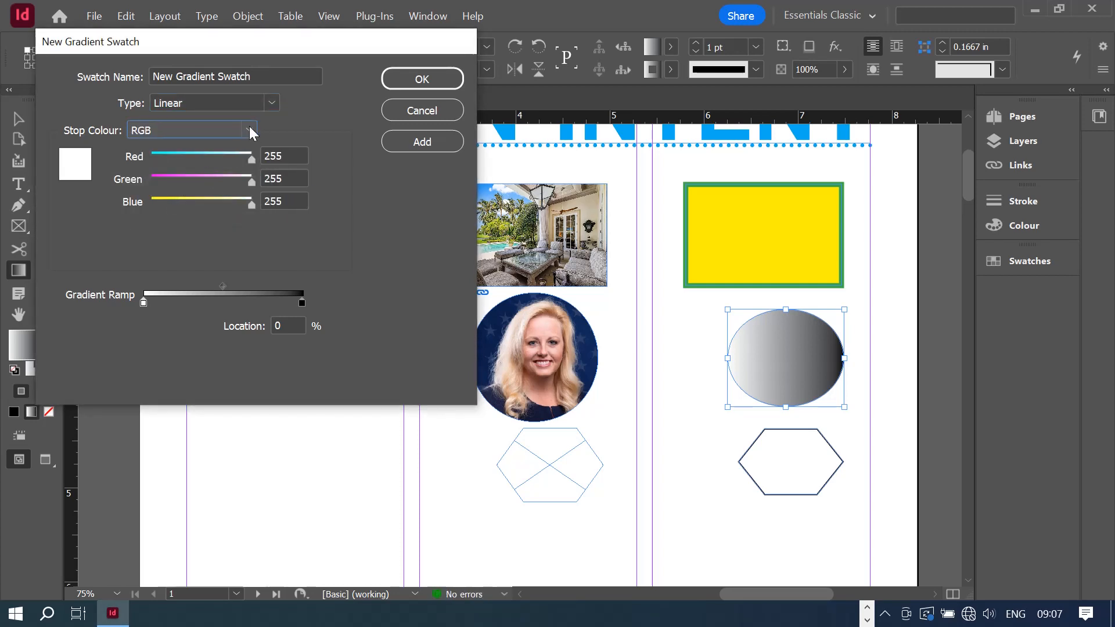
pyautogui.click(249, 127)
pyautogui.click(178, 221)
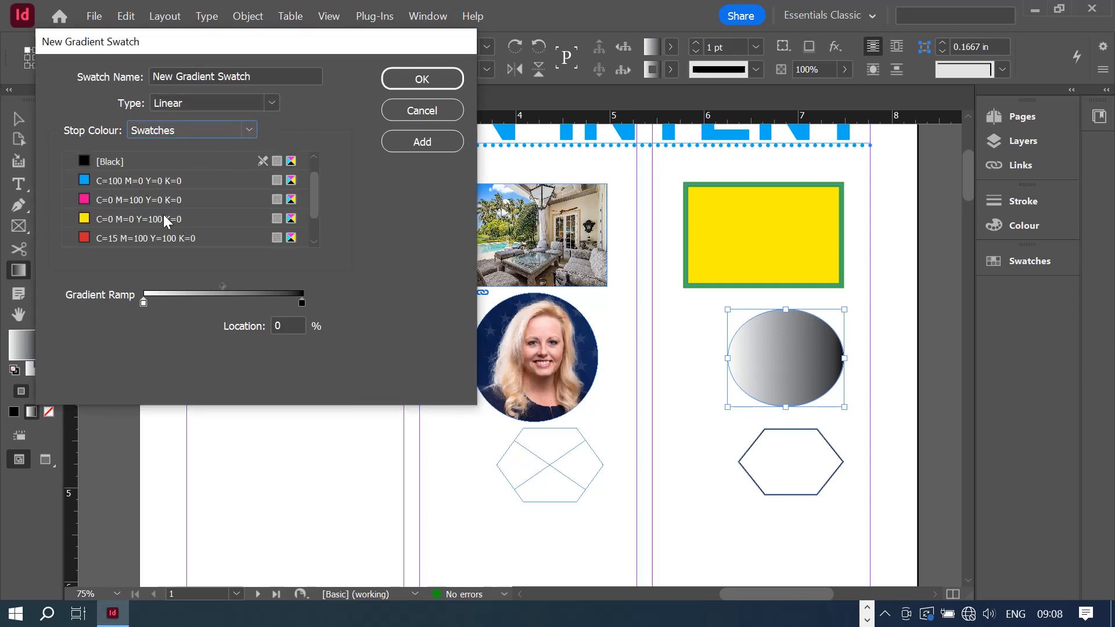
pyautogui.scroll(-1, 174, 218)
# - Make the left stop the yellow swatch and the right stop an RGB orange, then apply it
pyautogui.click(109, 177)
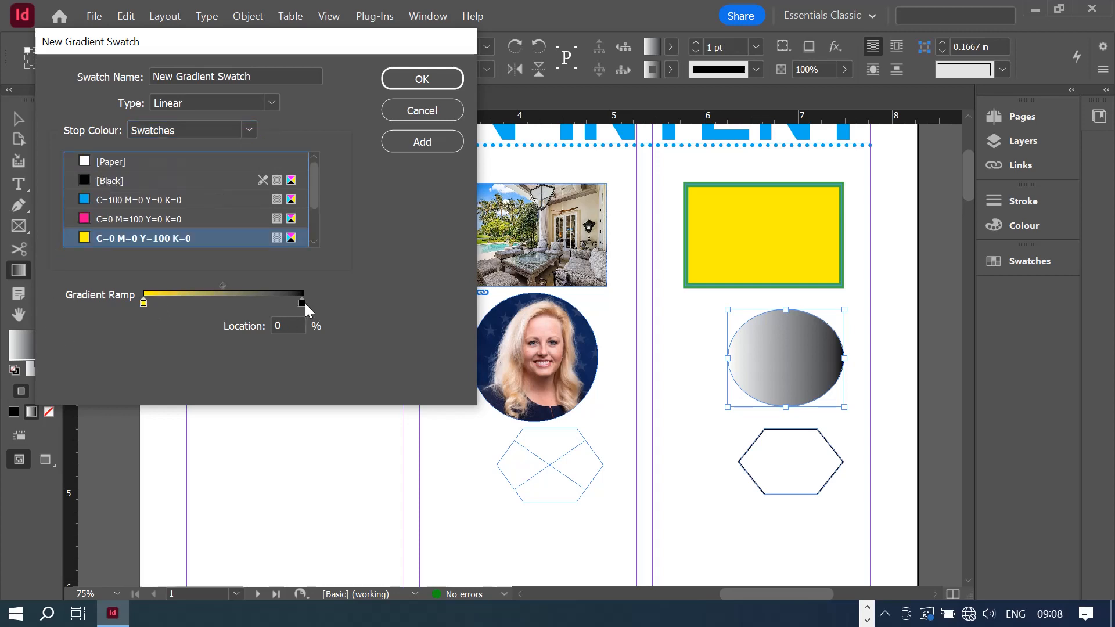
pyautogui.click(304, 303)
pyautogui.click(246, 134)
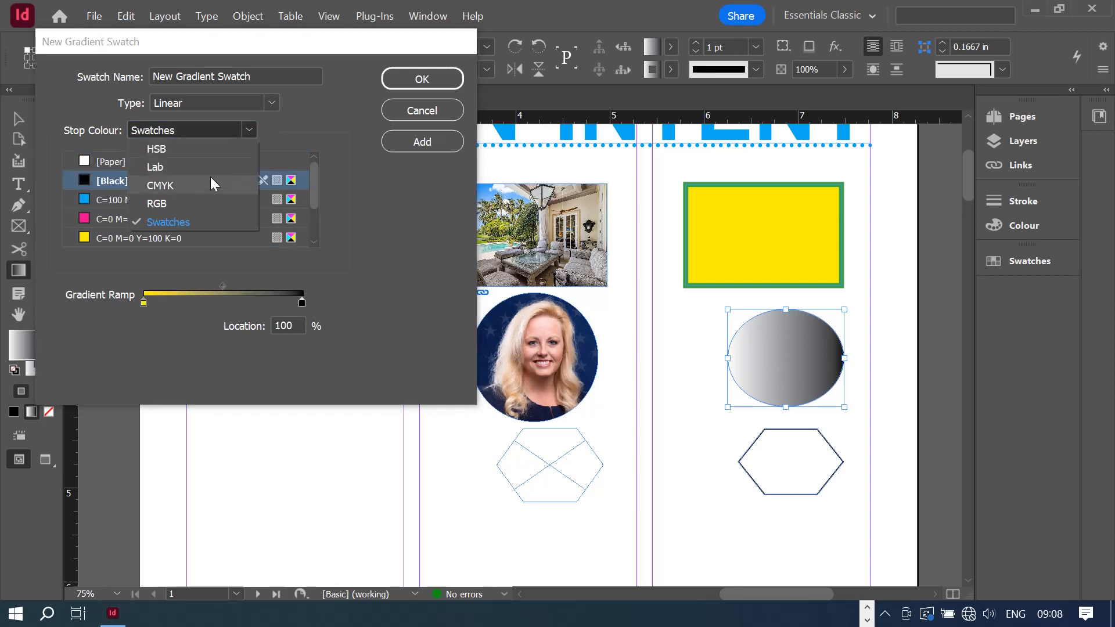
pyautogui.click(187, 203)
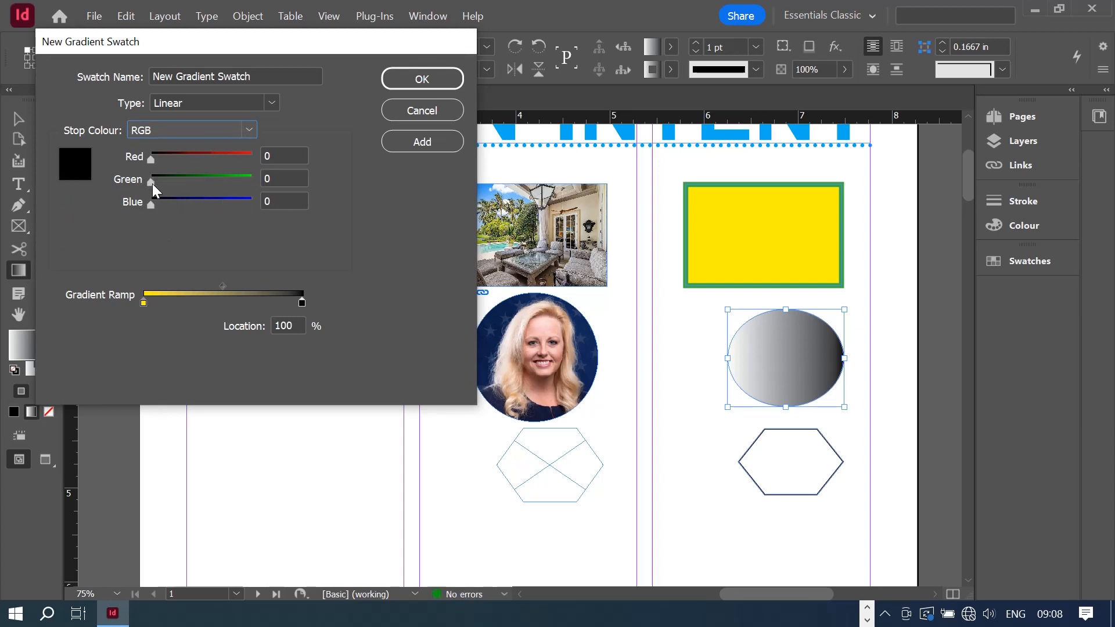
pyautogui.moveTo(152, 184); pyautogui.dragTo(213, 182)
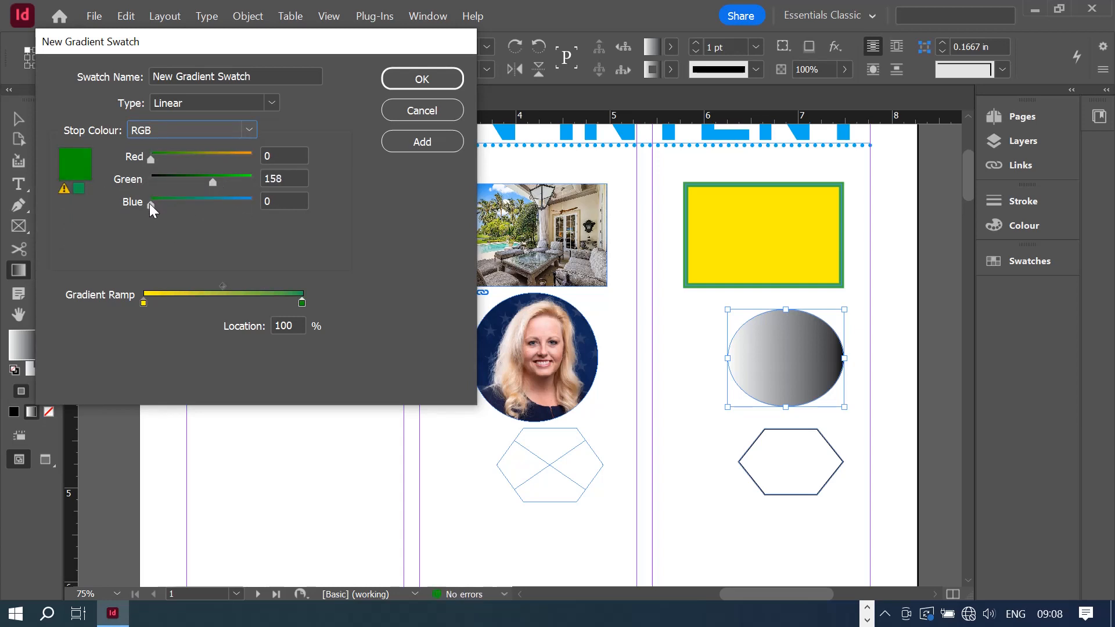
pyautogui.moveTo(150, 204)
pyautogui.mouseDown()
pyautogui.moveTo(193, 200)
pyautogui.moveTo(159, 192)
pyautogui.moveTo(151, 162)
pyautogui.moveTo(248, 162)
pyautogui.moveTo(145, 208)
pyautogui.mouseUp()
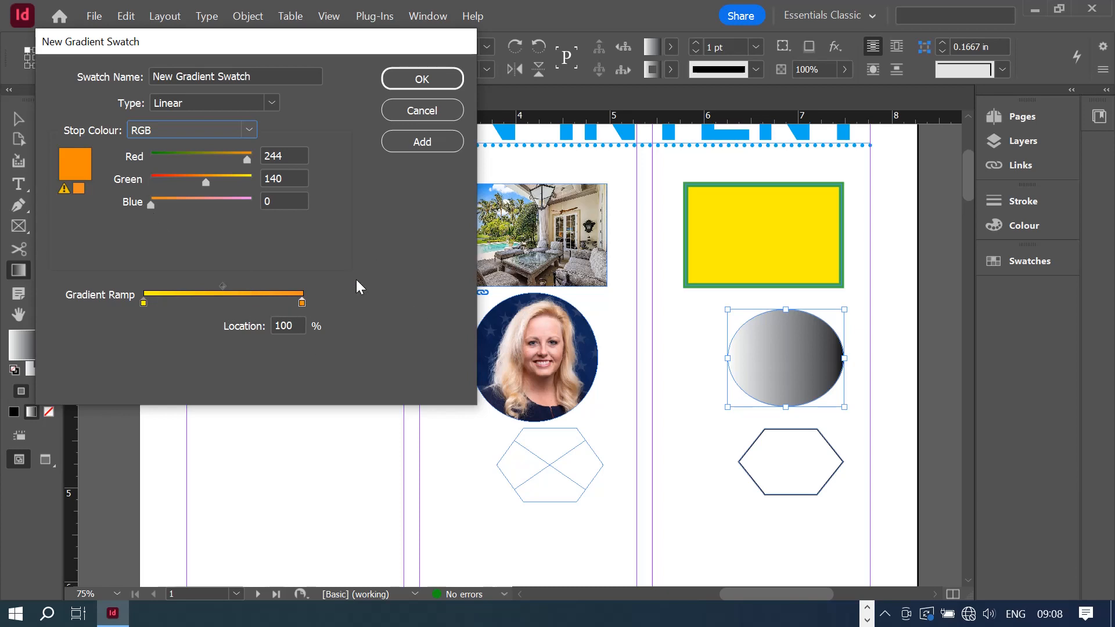
pyautogui.click(422, 80)
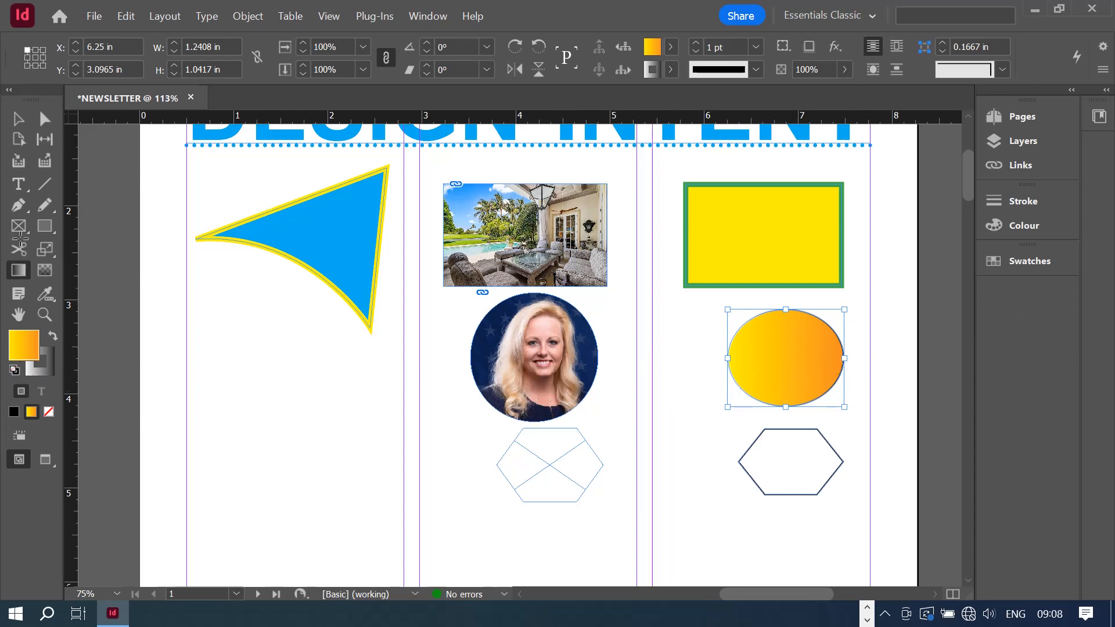
# - Copy the gradient ellipse and delete the right and middle hexagon frames
pyautogui.click(18, 120)
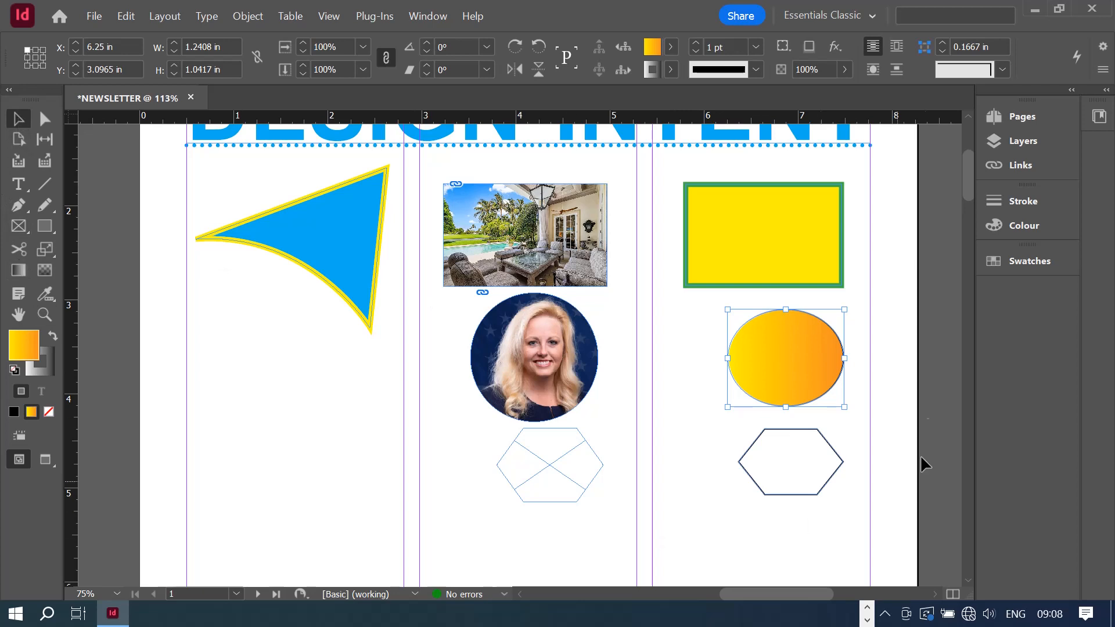
pyautogui.rightClick(785, 365)
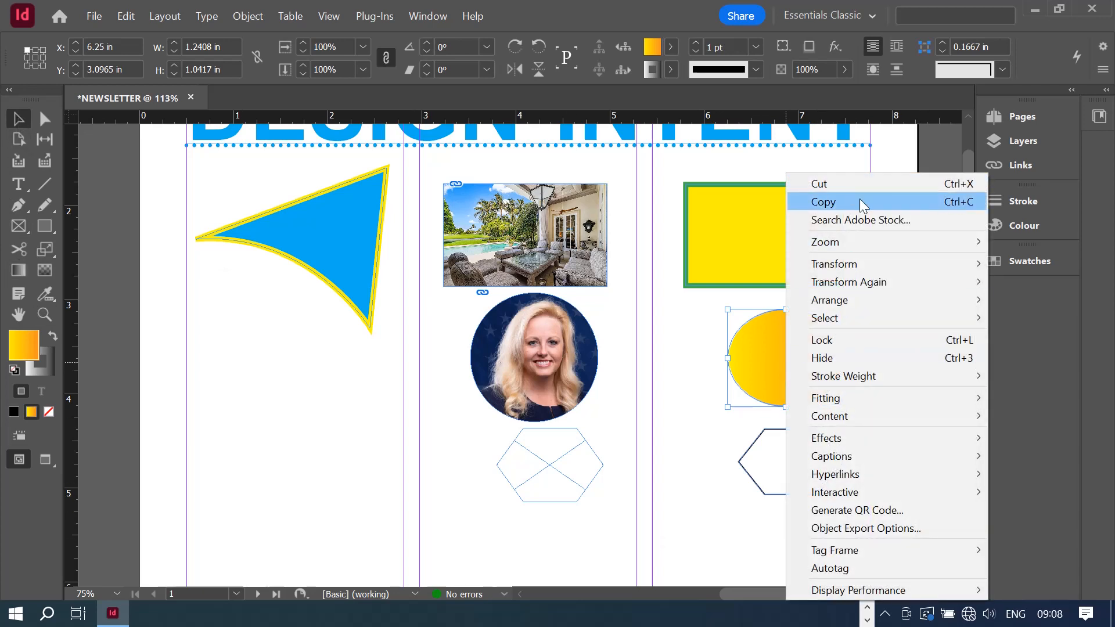
pyautogui.click(835, 202)
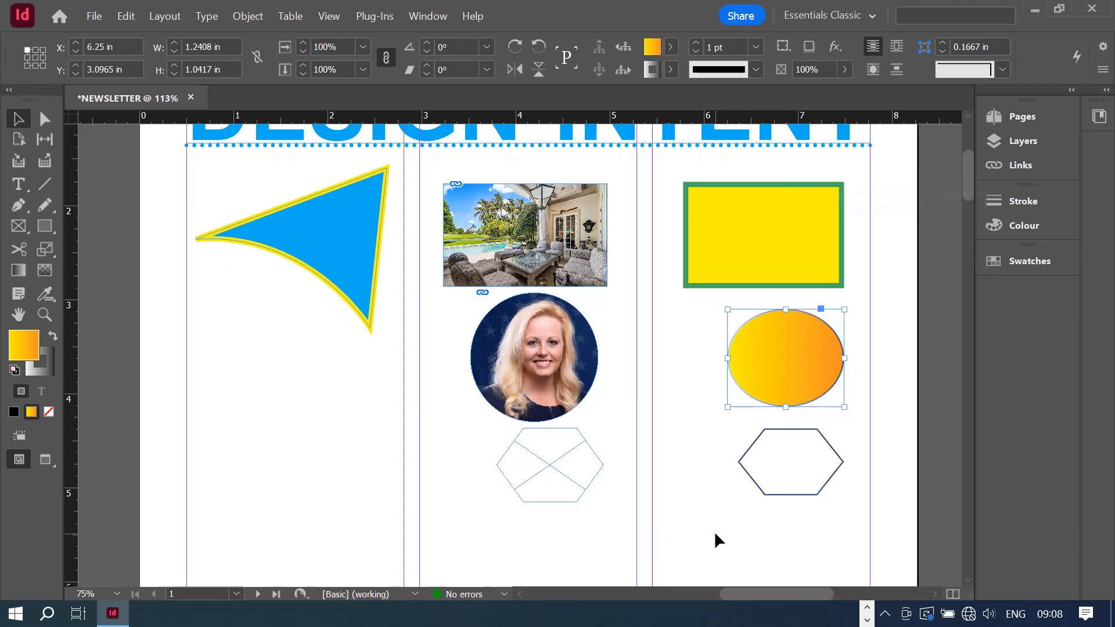
pyautogui.click(786, 490)
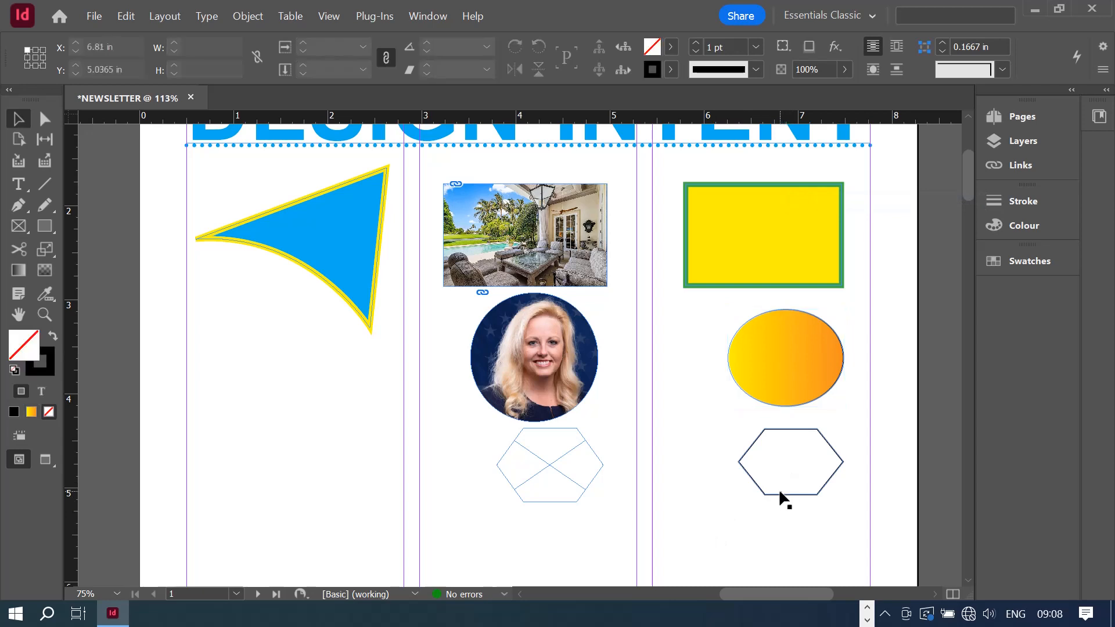
pyautogui.click(780, 493)
pyautogui.press('Delete')
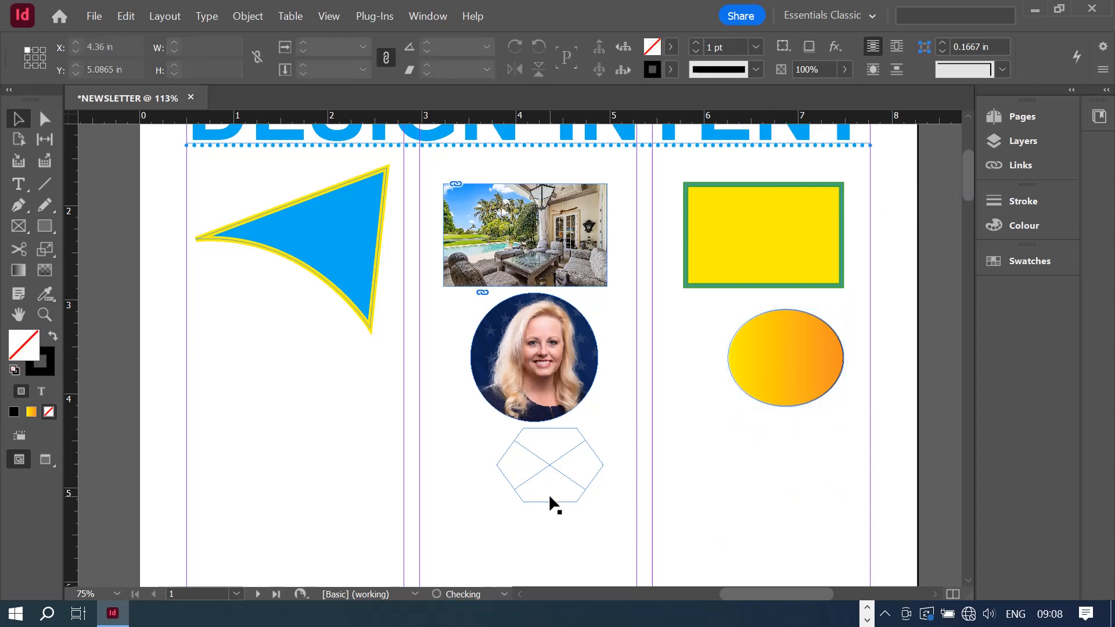
pyautogui.click(549, 494)
pyautogui.press('Delete')
# - Paste the ellipse copy and drag it below the original in the right column
pyautogui.rightClick(712, 460)
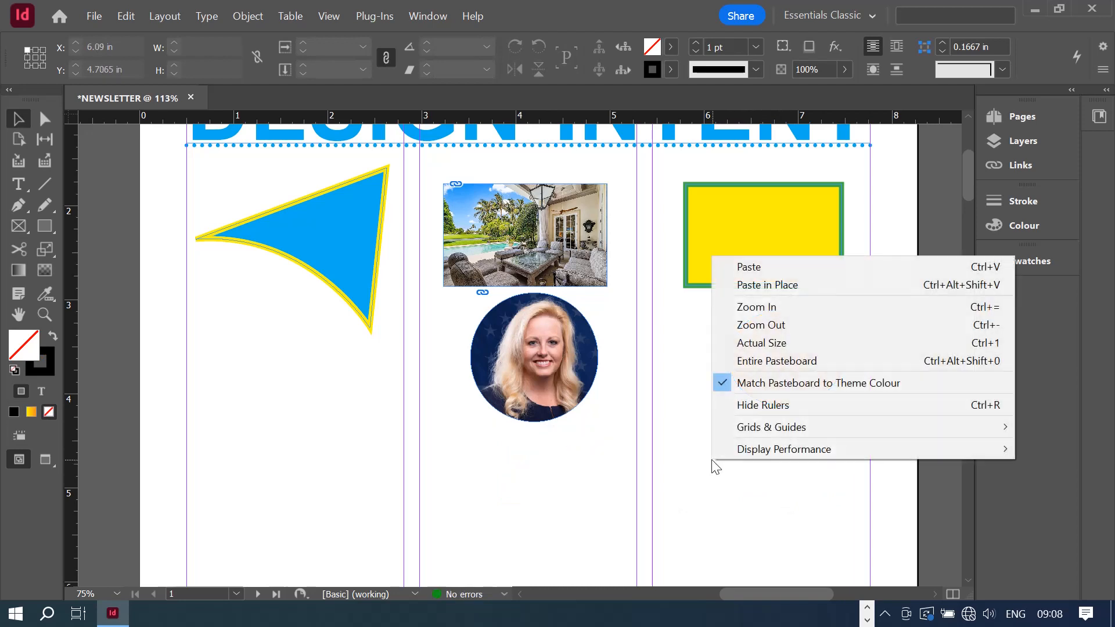
pyautogui.click(756, 264)
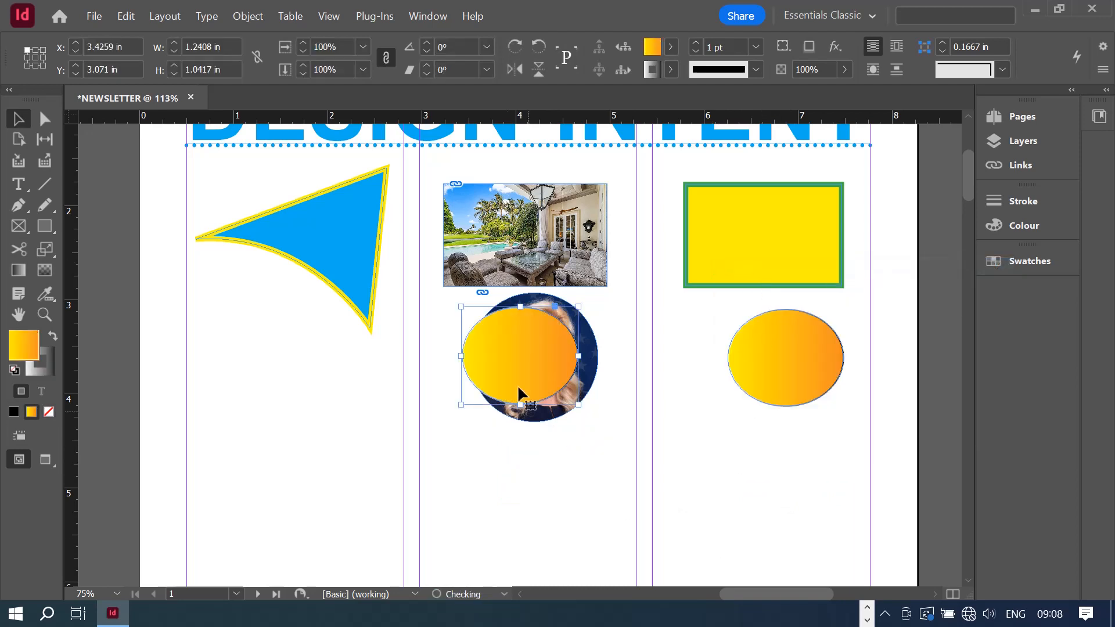
pyautogui.moveTo(500, 361); pyautogui.dragTo(771, 466)
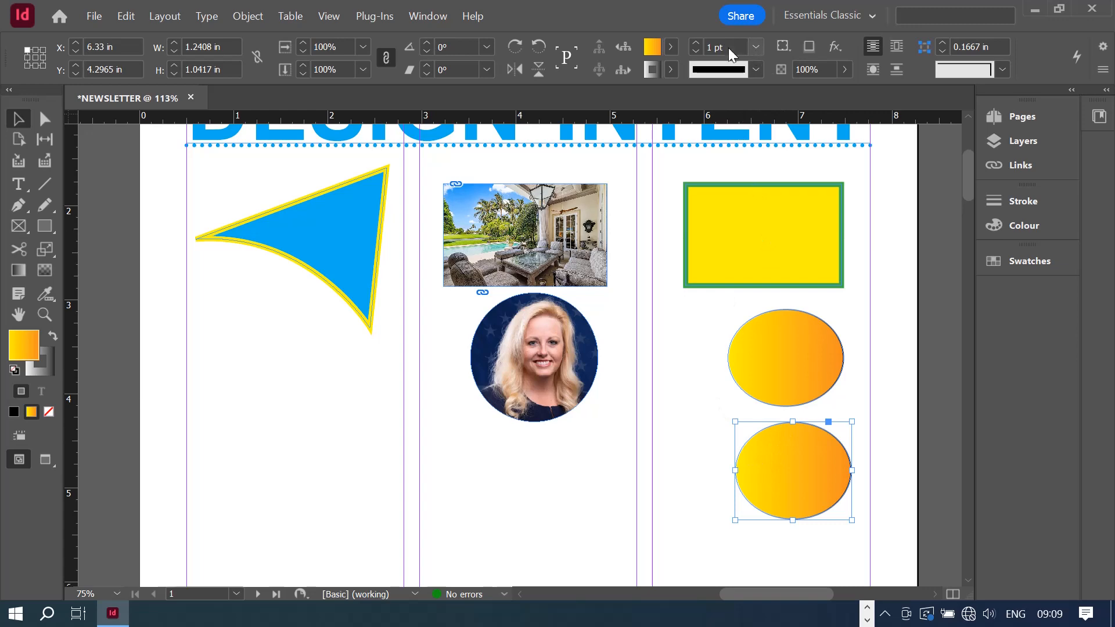
# - Change the lower ellipse's gradient swatch type from Linear to Radial
pyautogui.doubleClick(653, 46)
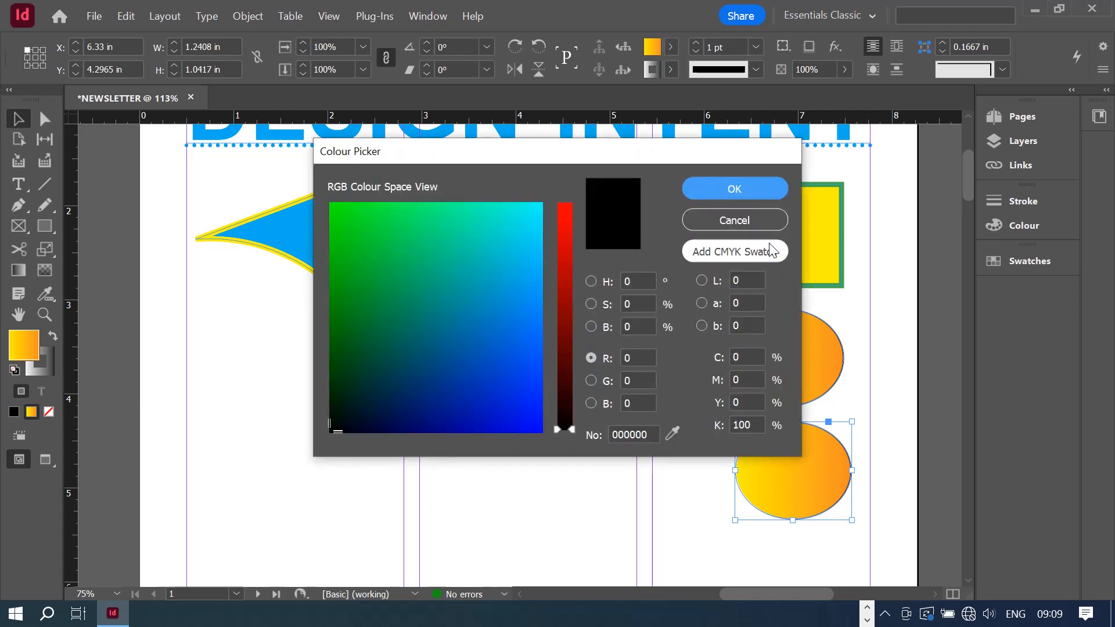
pyautogui.click(741, 222)
pyautogui.click(672, 47)
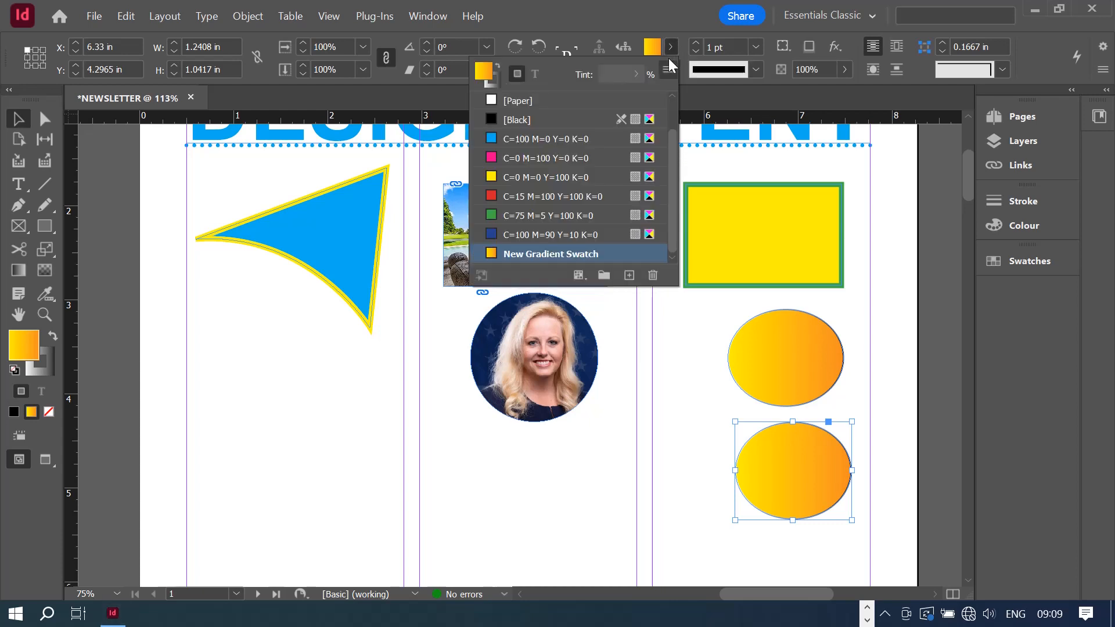
pyautogui.doubleClick(566, 254)
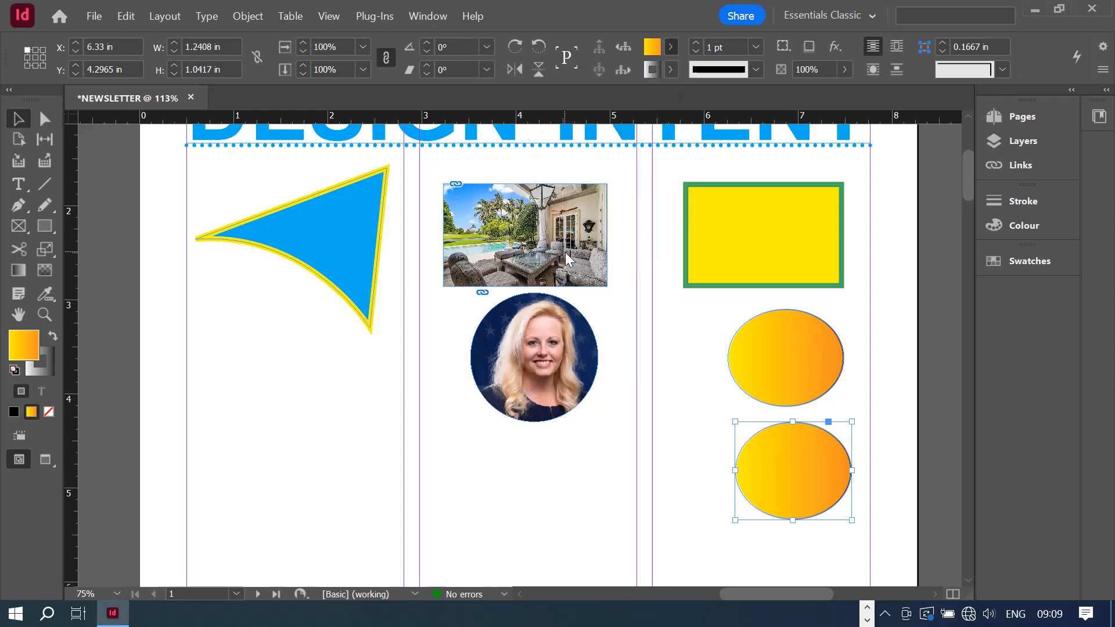
pyautogui.moveTo(597, 124); pyautogui.dragTo(418, 75)
pyautogui.click(392, 135)
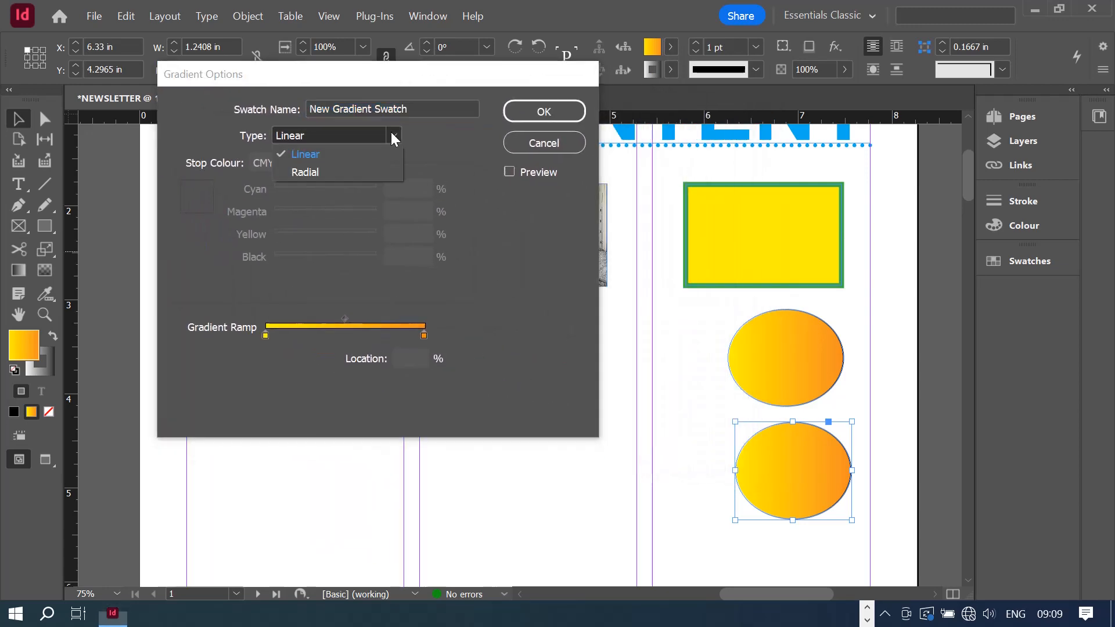
pyautogui.click(329, 172)
pyautogui.click(549, 109)
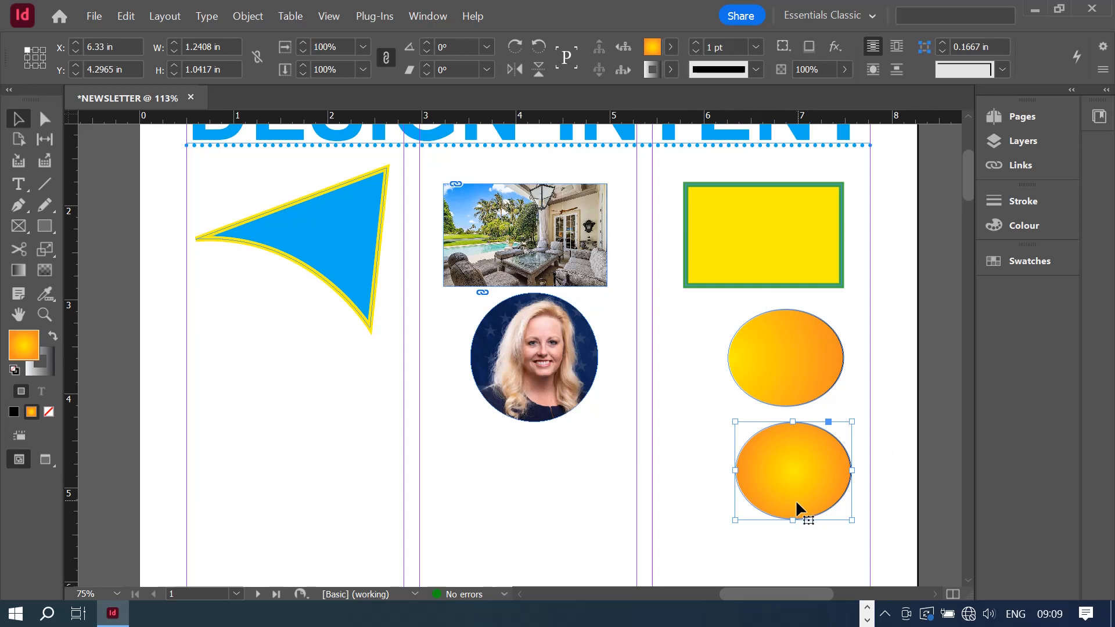
pyautogui.click(883, 418)
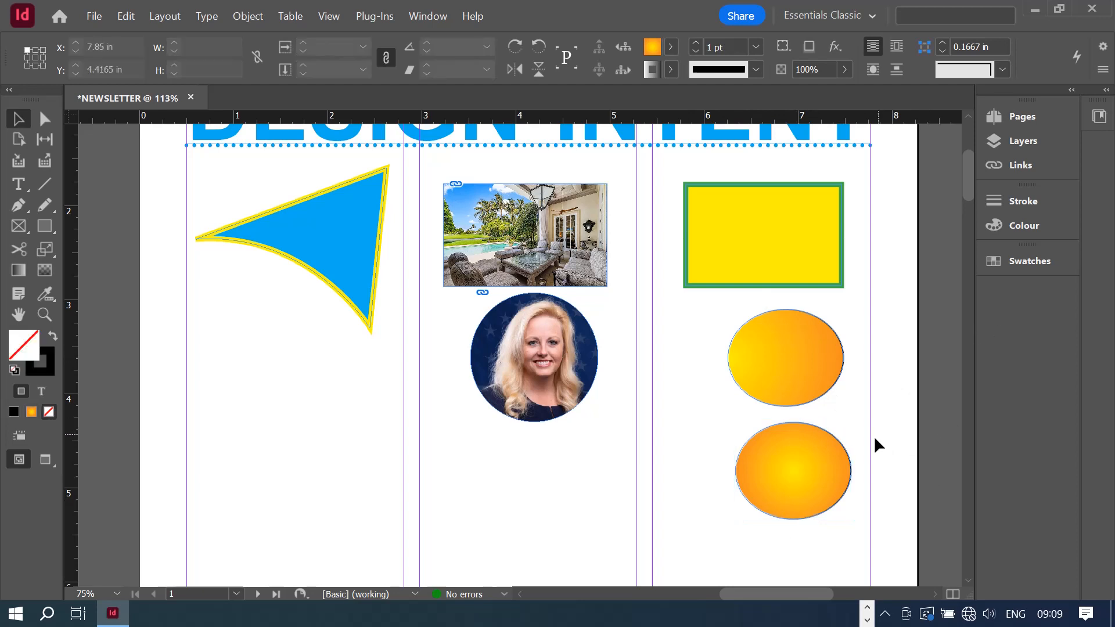
# - Apply a Gradient Feather across the lower ellipse, fading it out to the right
pyautogui.click(742, 486)
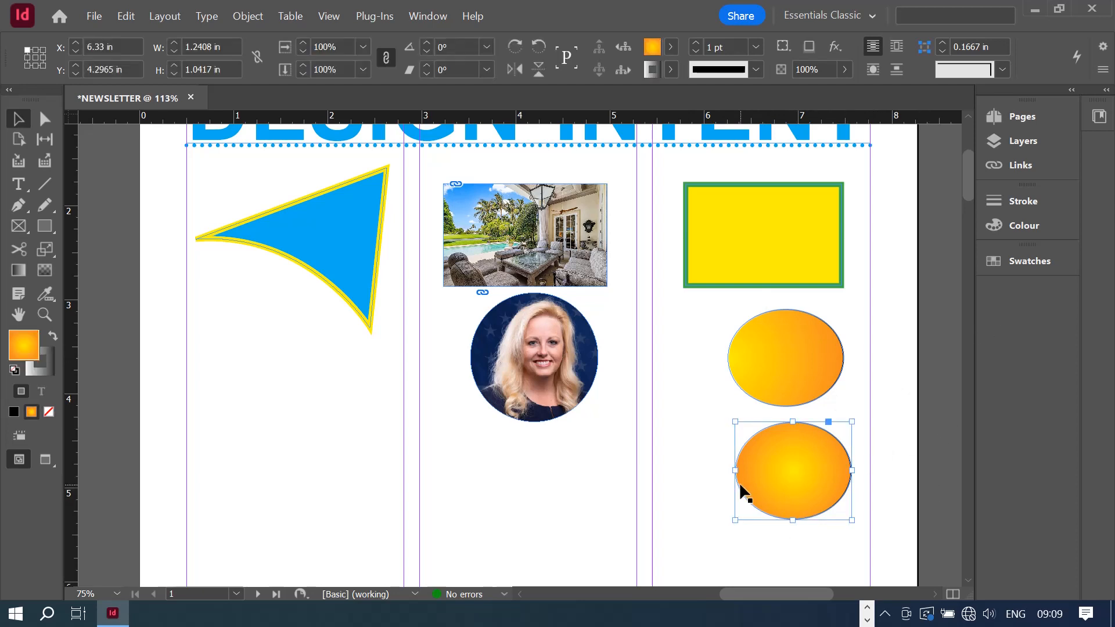
pyautogui.click(42, 269)
pyautogui.click(17, 267)
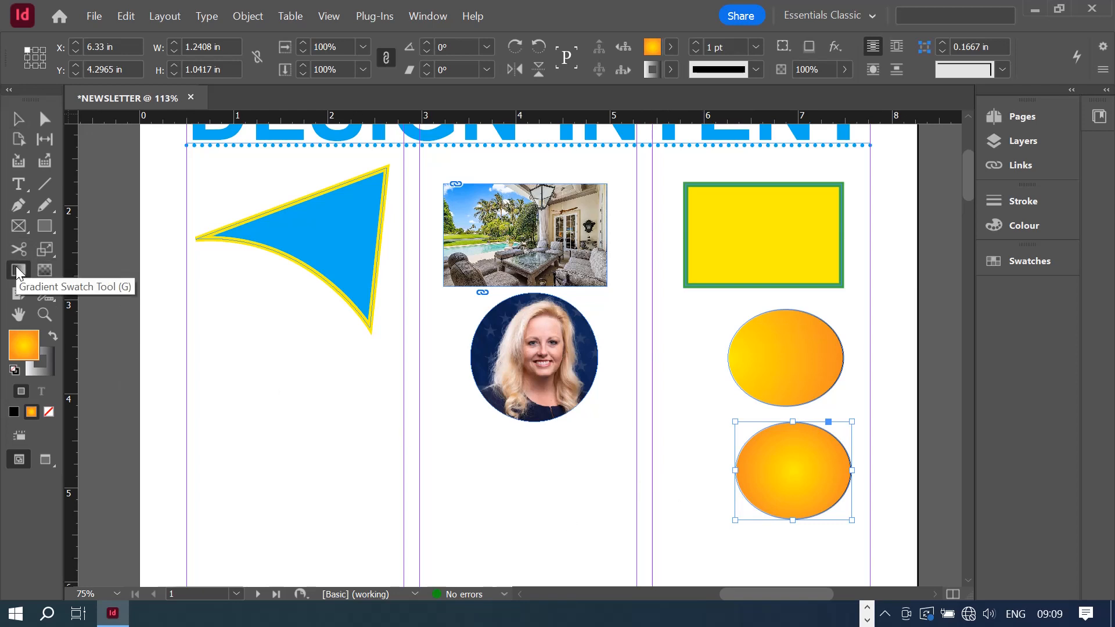
pyautogui.click(50, 269)
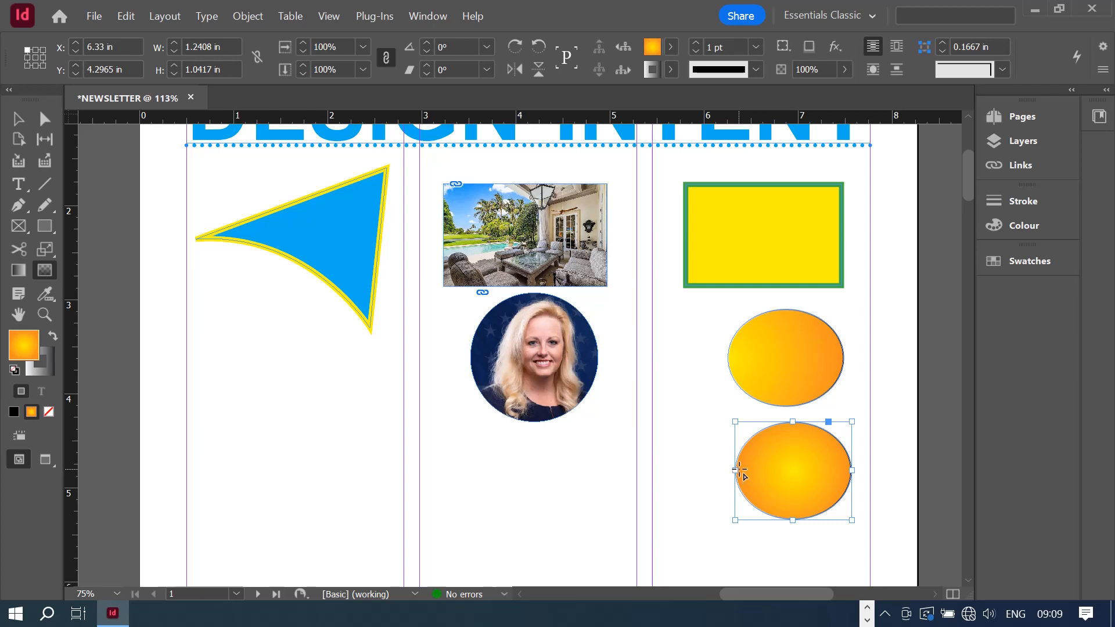
pyautogui.moveTo(738, 470); pyautogui.dragTo(852, 470)
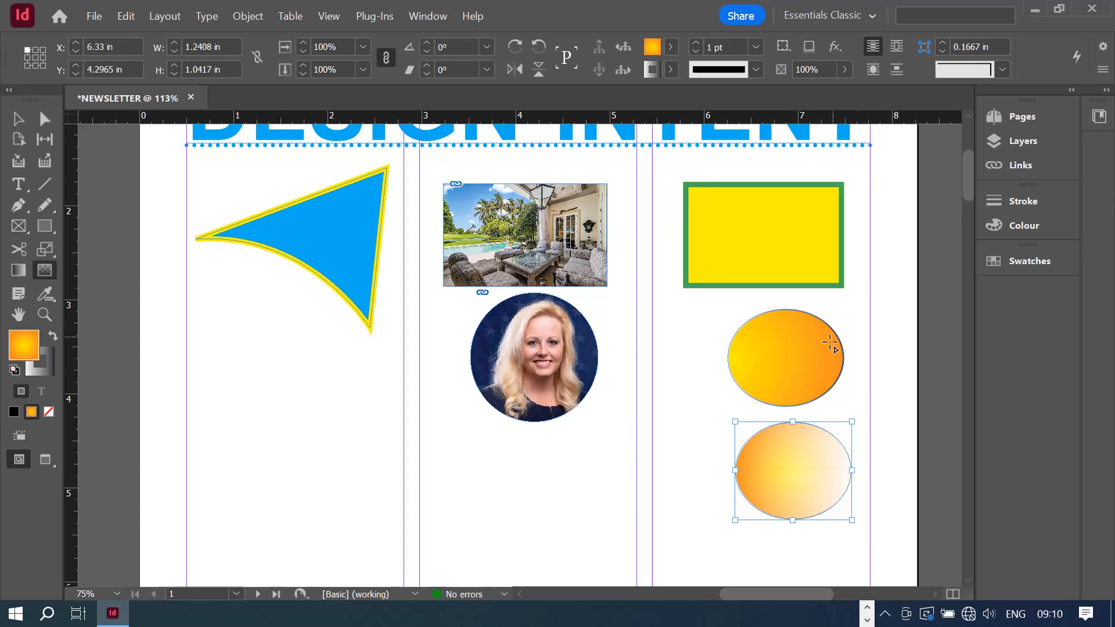
pyautogui.click(10, 121)
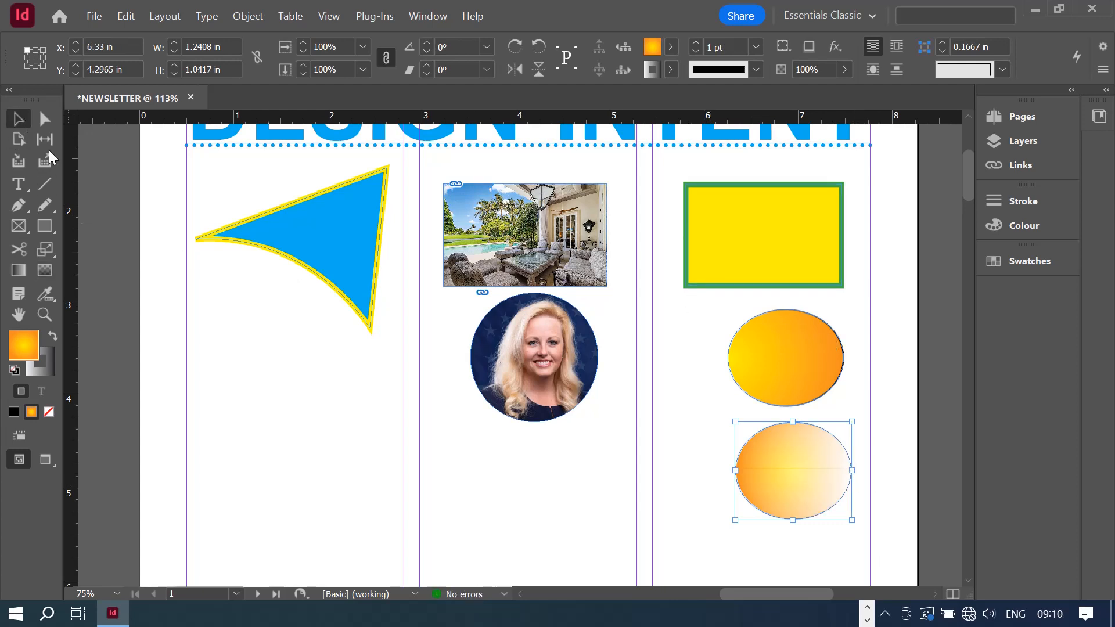
# - Place the faded ellipse beside the portrait and the gold ellipse to its right
pyautogui.moveTo(809, 509); pyautogui.dragTo(500, 238)
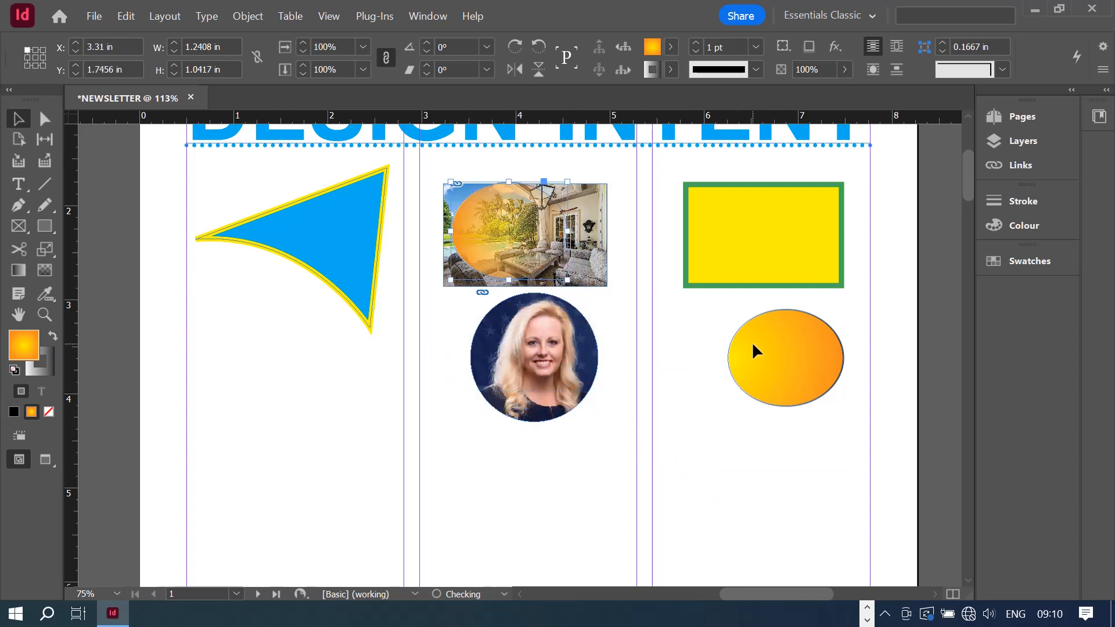
pyautogui.moveTo(820, 348); pyautogui.dragTo(692, 378)
pyautogui.moveTo(535, 376); pyautogui.dragTo(802, 381)
pyautogui.click(699, 410)
pyautogui.moveTo(699, 410); pyautogui.dragTo(686, 399)
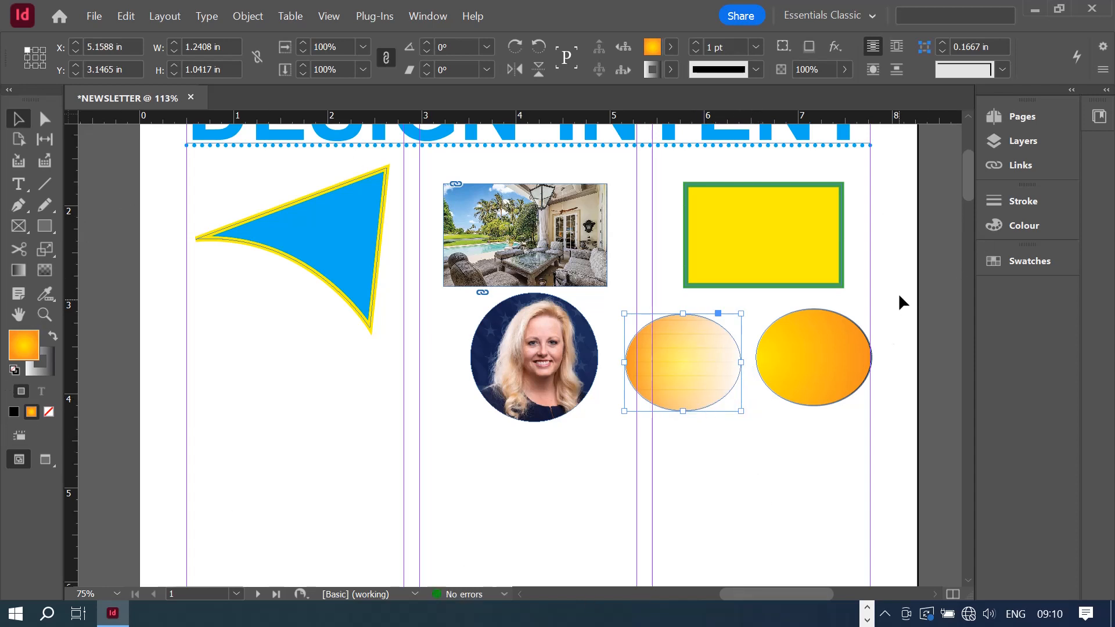
pyautogui.click(860, 450)
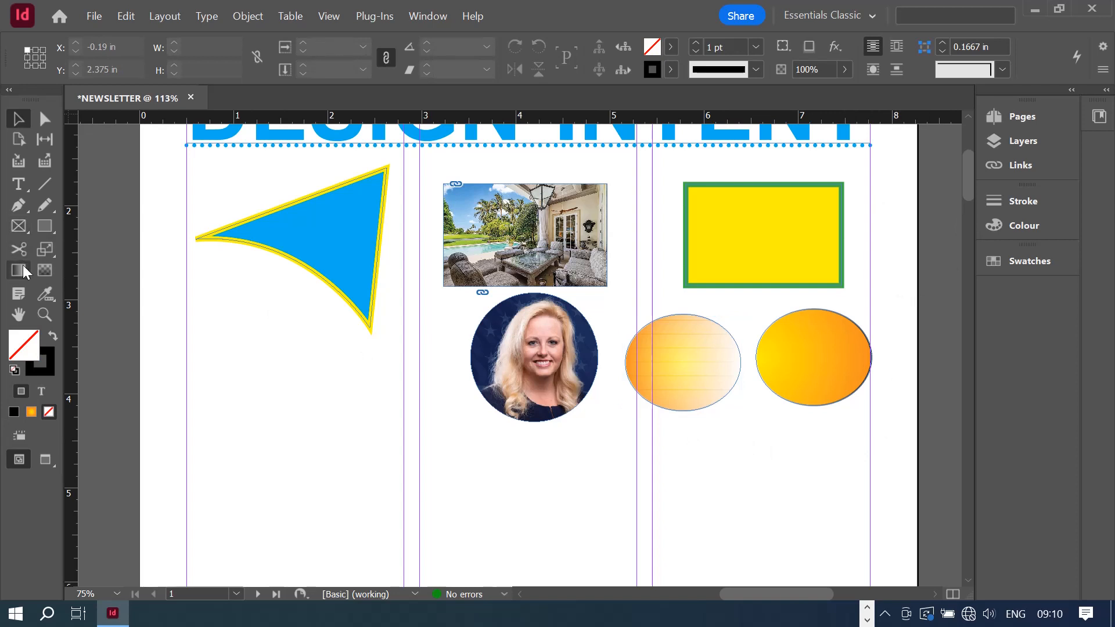
pyautogui.click(45, 315)
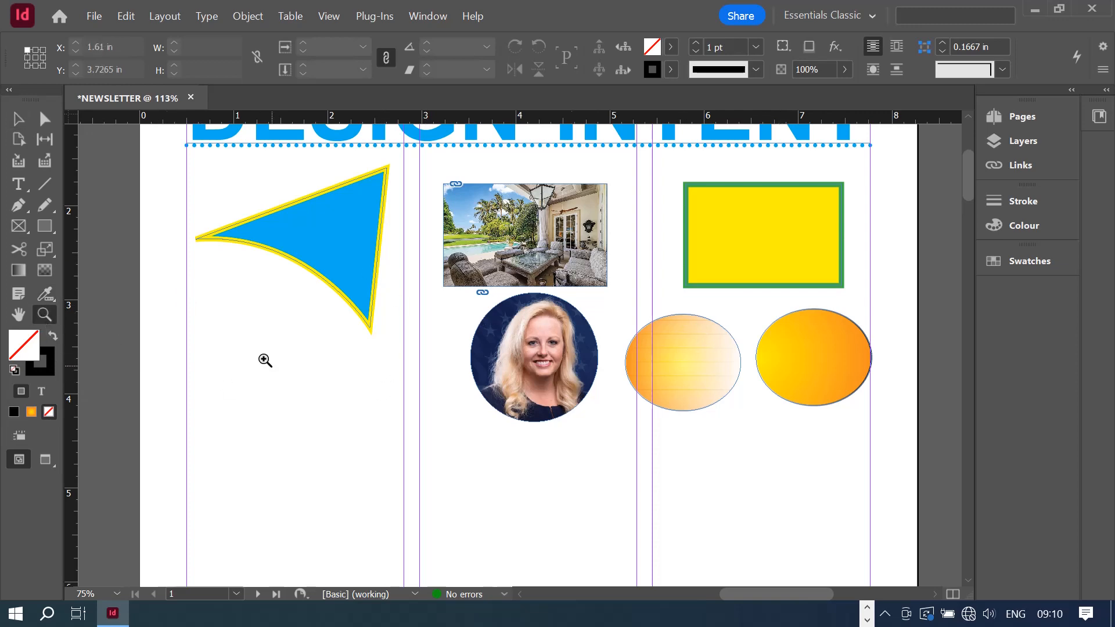
pyautogui.click(522, 246)
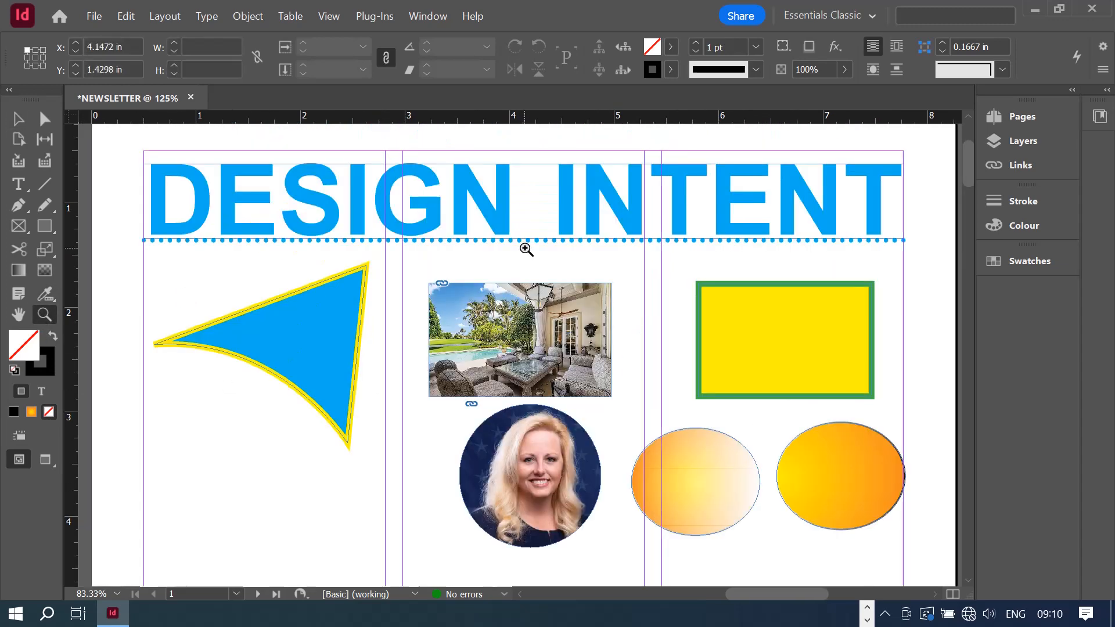
pyautogui.scroll(-3, 523, 290)
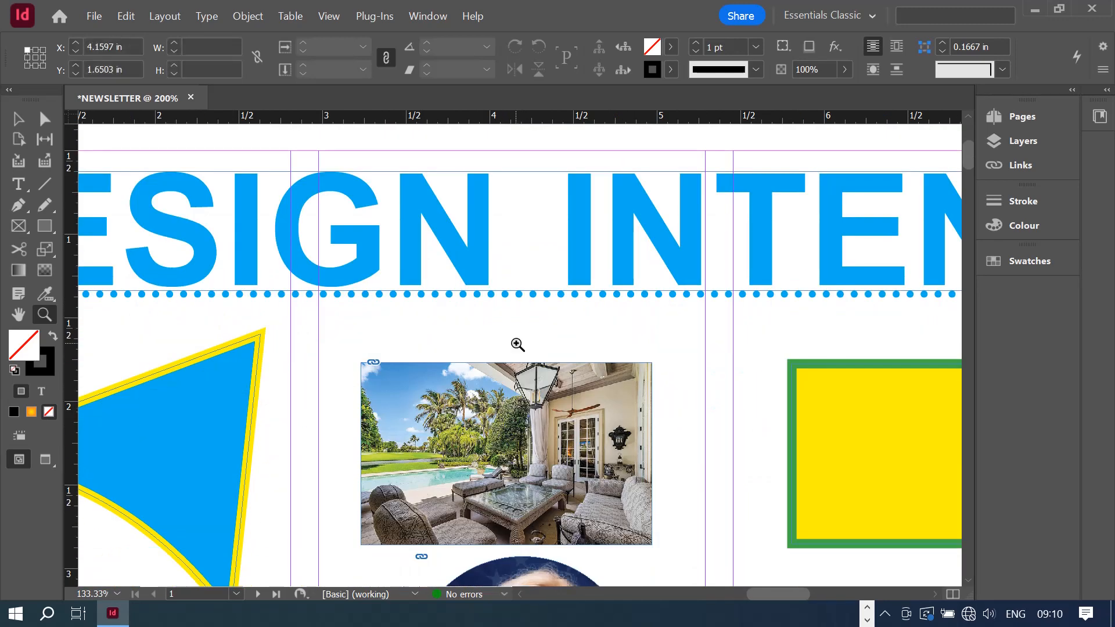
pyautogui.click(519, 347)
pyautogui.click(517, 345)
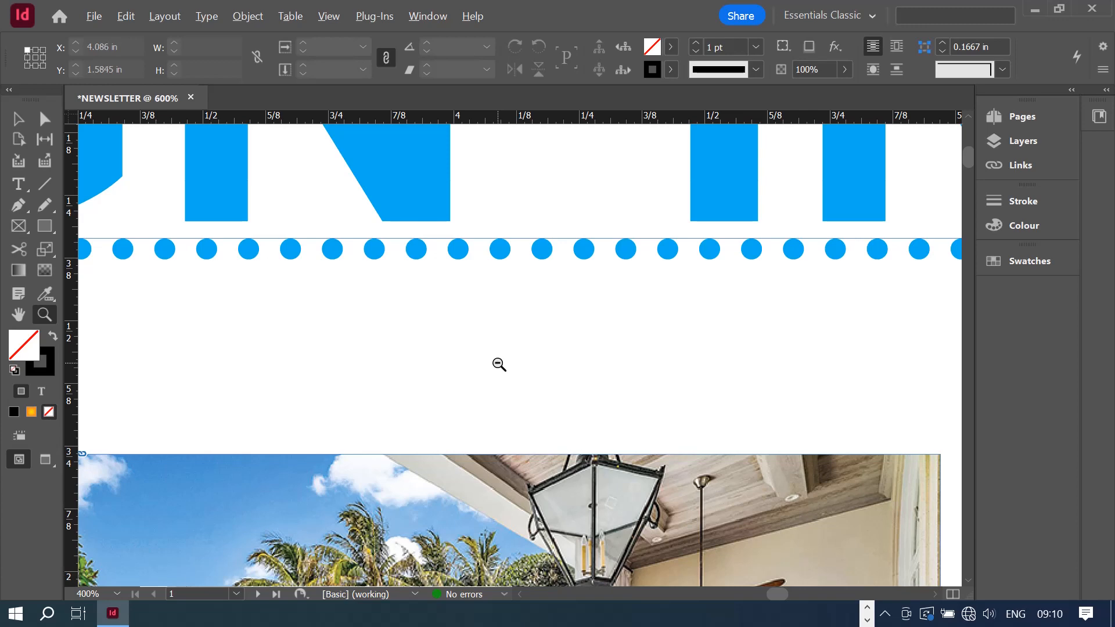
pyautogui.keyDown('alt'); pyautogui.click(490, 373); pyautogui.keyUp('alt')
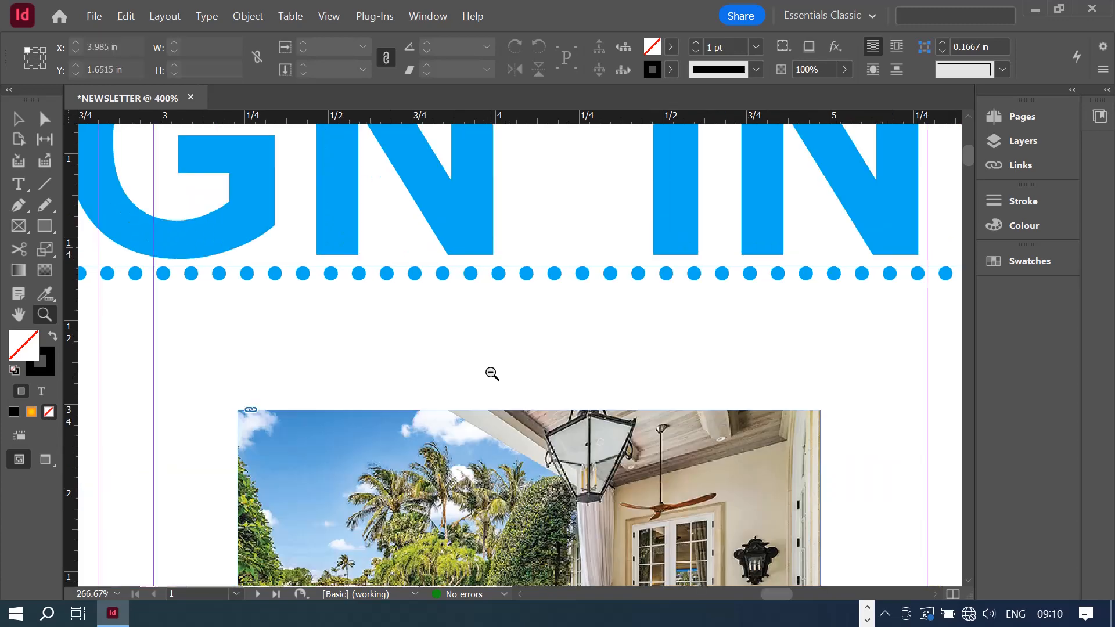
pyautogui.keyDown('alt'); pyautogui.click(490, 373); pyautogui.keyUp('alt')
pyautogui.keyDown('alt'); pyautogui.click(491, 373); pyautogui.keyUp('alt')
pyautogui.keyDown('alt'); pyautogui.click(490, 372); pyautogui.keyUp('alt')
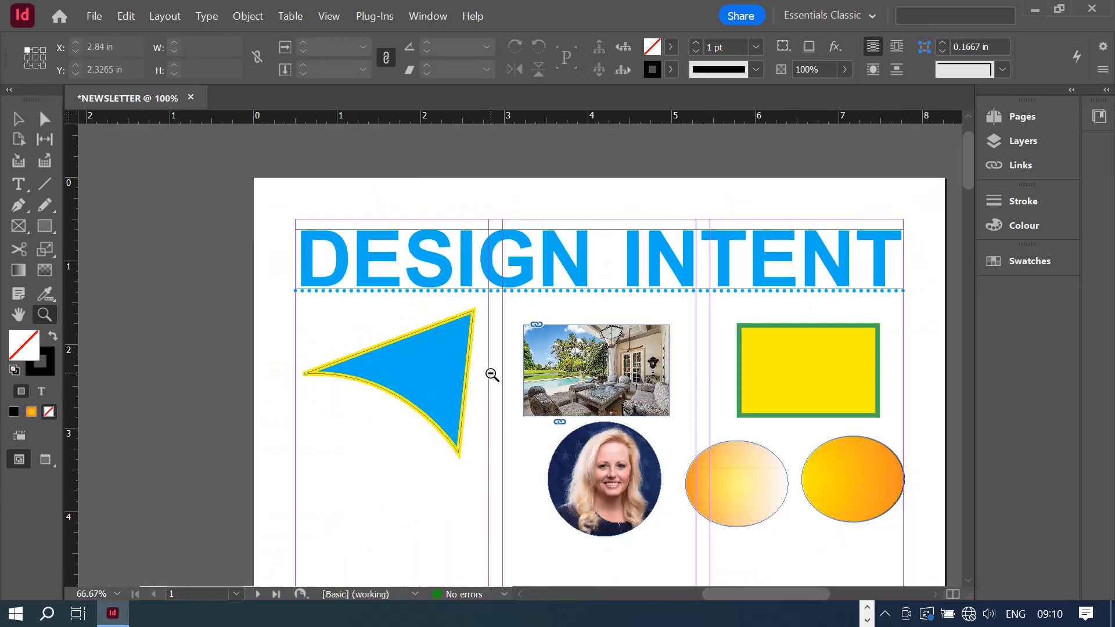
pyautogui.keyDown('alt'); pyautogui.click(491, 373); pyautogui.keyUp('alt')
pyautogui.keyDown('alt'); pyautogui.click(491, 373); pyautogui.keyUp('alt')
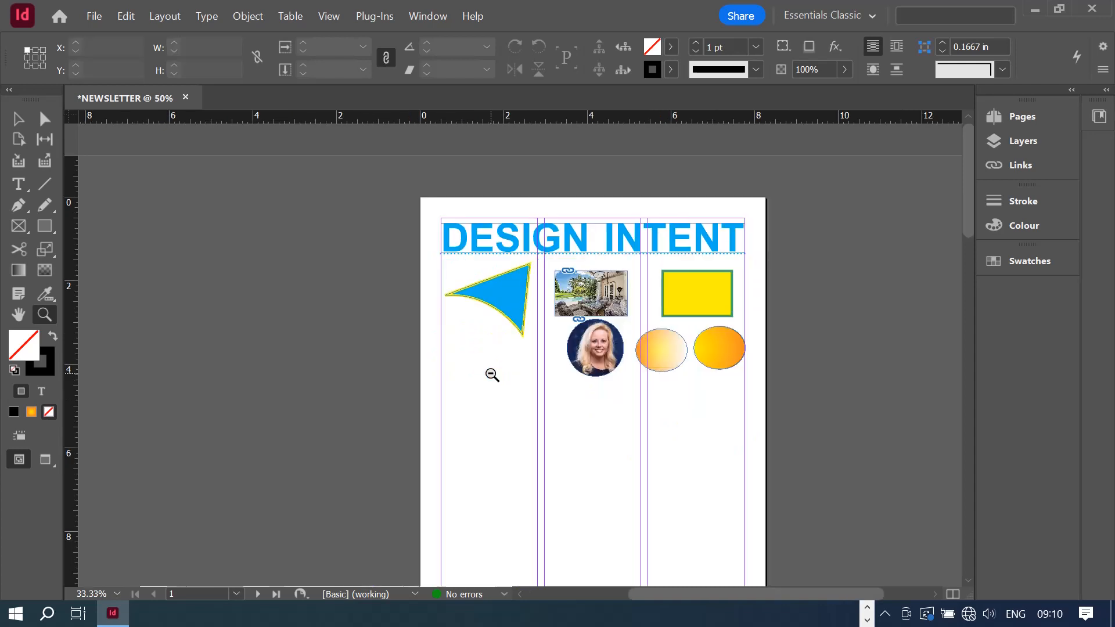
pyautogui.click(712, 302)
pyautogui.click(709, 301)
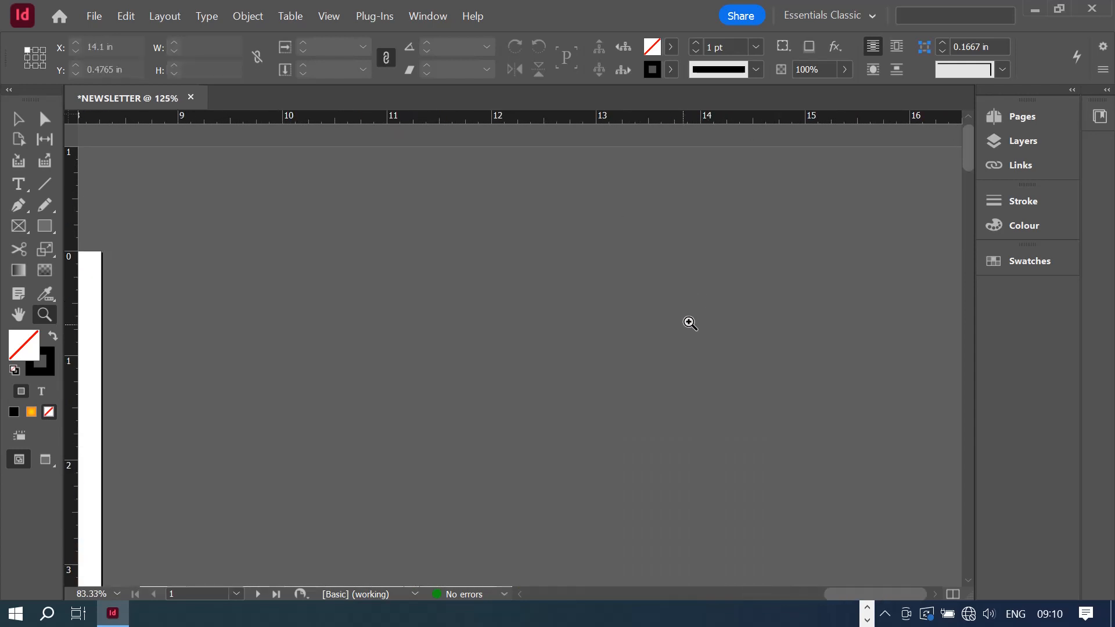
pyautogui.moveTo(839, 594); pyautogui.dragTo(734, 593)
pyautogui.scroll(-5, 786, 278)
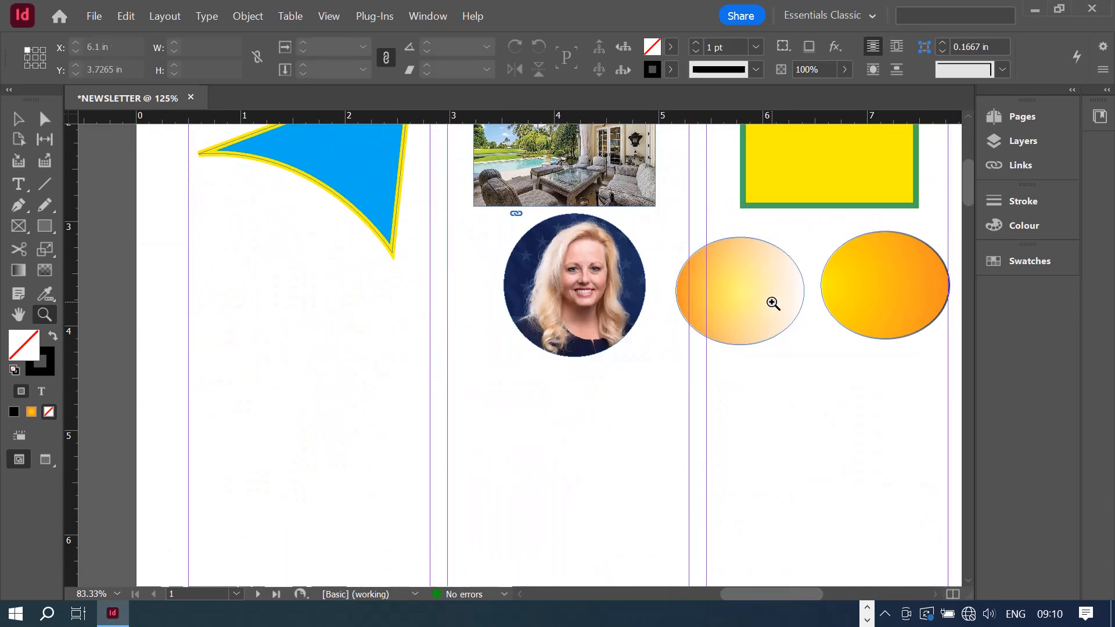
pyautogui.scroll(3, 773, 308)
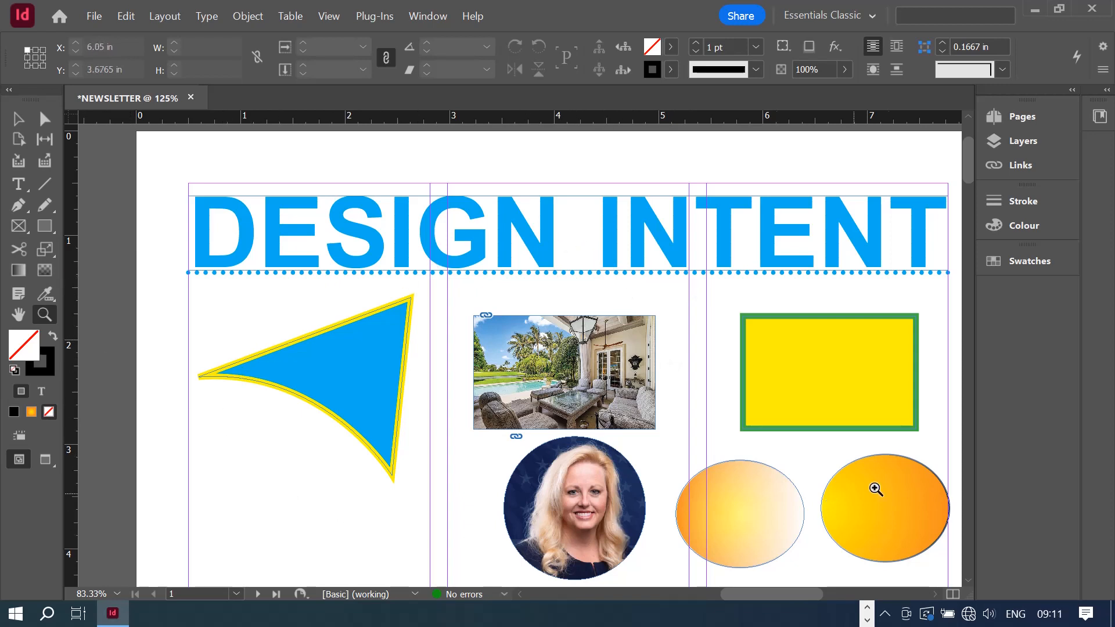
pyautogui.moveTo(495, 297); pyautogui.dragTo(642, 450)
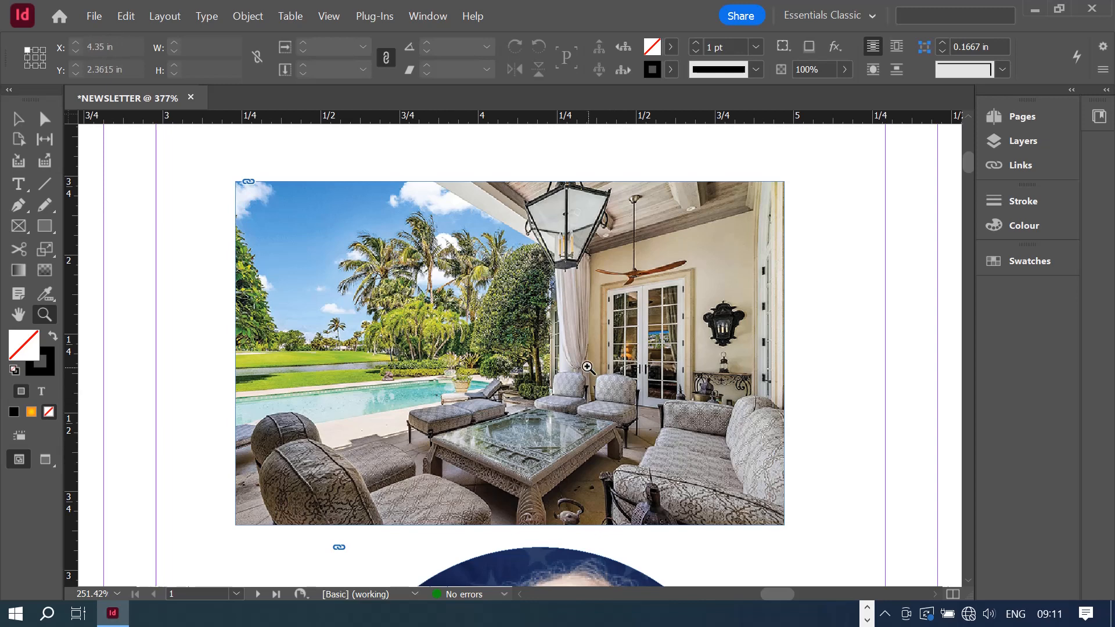
pyautogui.click(642, 437)
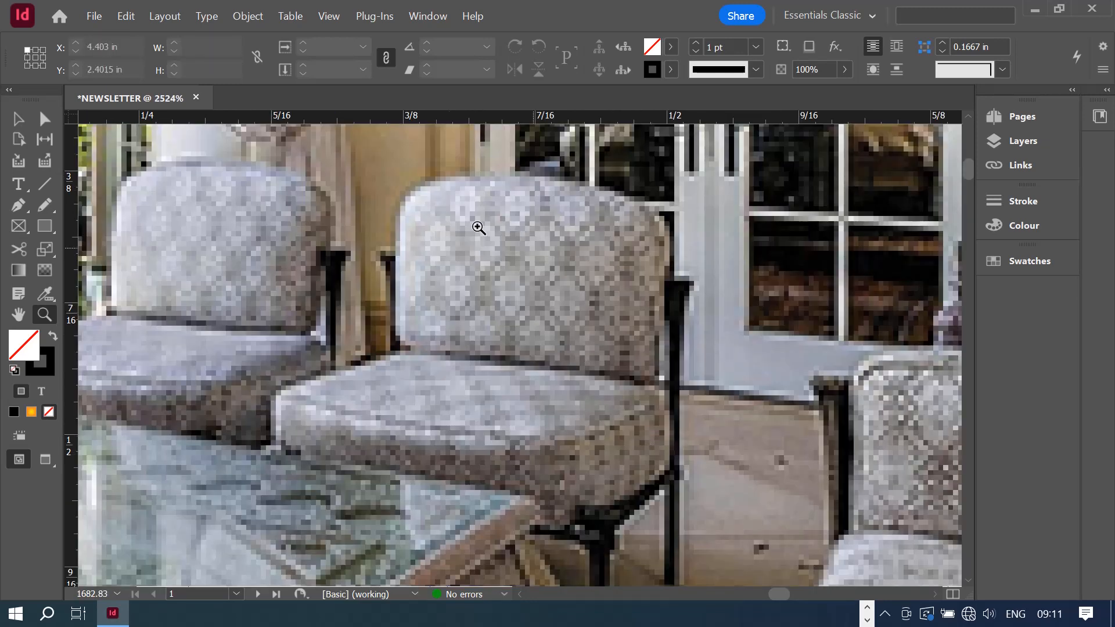
pyautogui.keyDown('alt'); pyautogui.click(507, 348); pyautogui.keyUp('alt')
pyautogui.keyDown('alt'); pyautogui.click(507, 347); pyautogui.keyUp('alt')
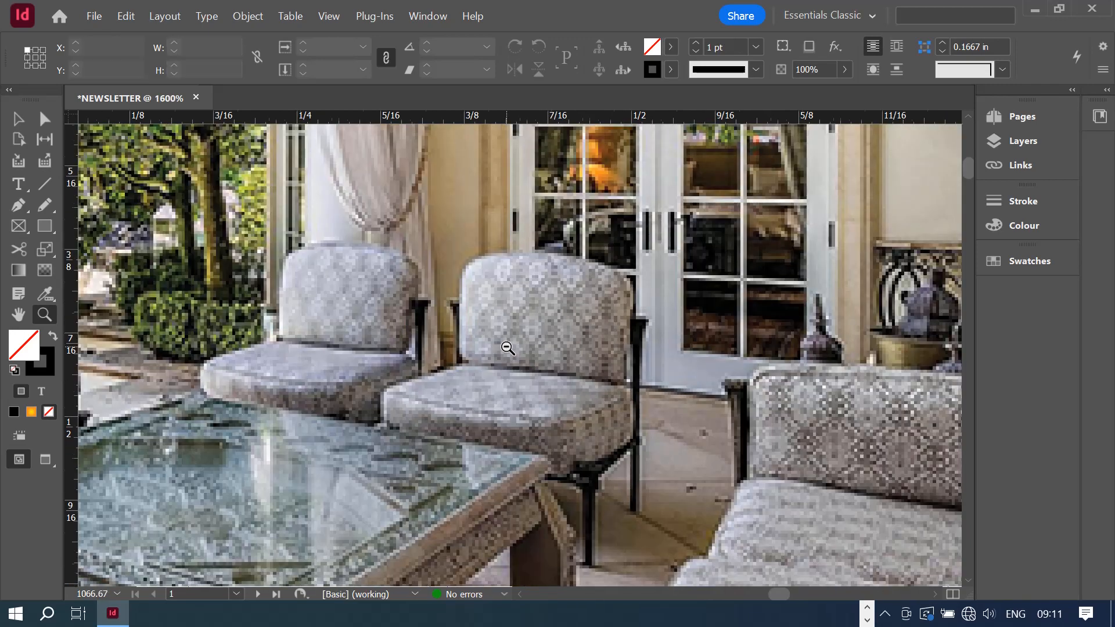
pyautogui.keyDown('alt'); pyautogui.click(507, 347); pyautogui.keyUp('alt')
pyautogui.keyDown('alt'); pyautogui.click(507, 347); pyautogui.keyUp('alt')
pyautogui.keyDown('alt'); pyautogui.click(507, 348); pyautogui.keyUp('alt')
pyautogui.keyDown('alt'); pyautogui.click(507, 348); pyautogui.keyUp('alt')
pyautogui.keyDown('alt'); pyautogui.click(507, 347); pyautogui.keyUp('alt')
pyautogui.keyDown('alt'); pyautogui.click(507, 347); pyautogui.keyUp('alt')
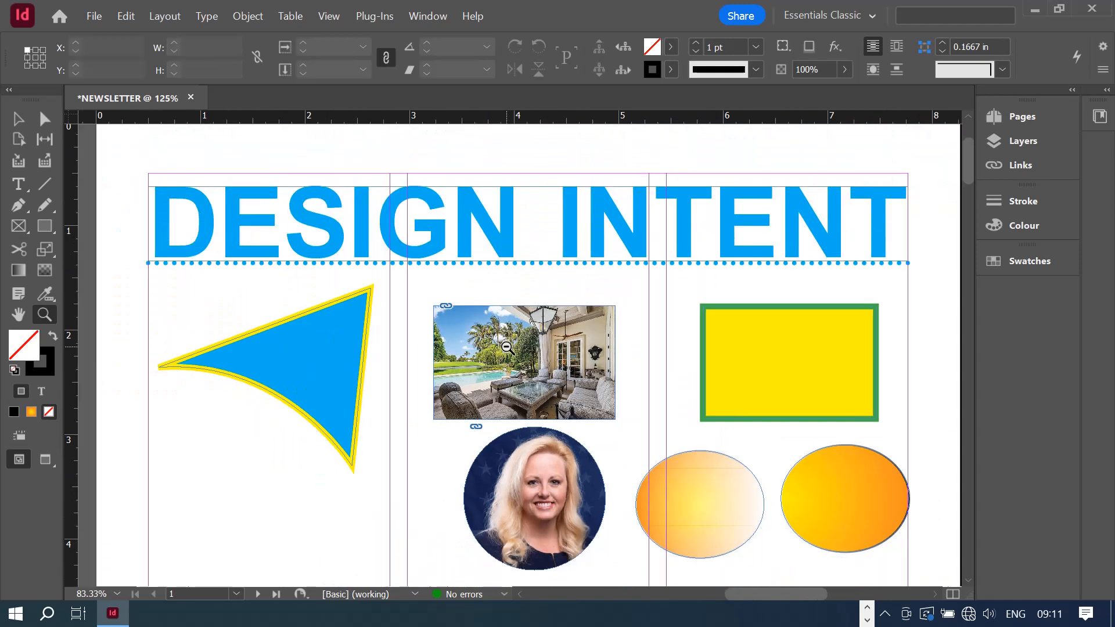
pyautogui.keyDown('alt'); pyautogui.click(507, 347); pyautogui.keyUp('alt')
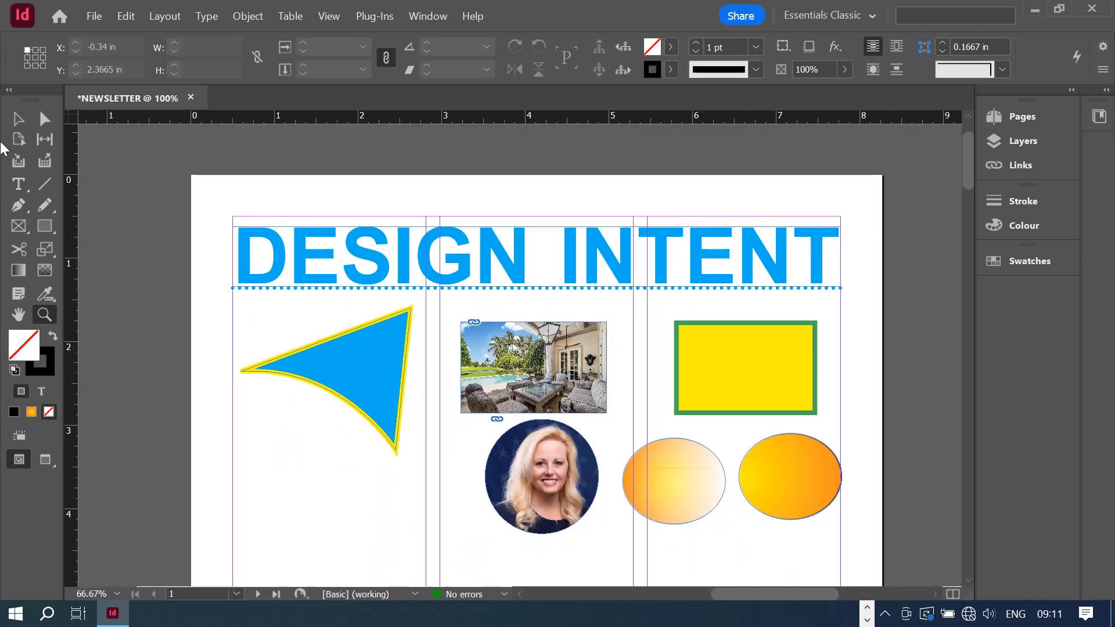
pyautogui.scroll(-1, 868, 333)
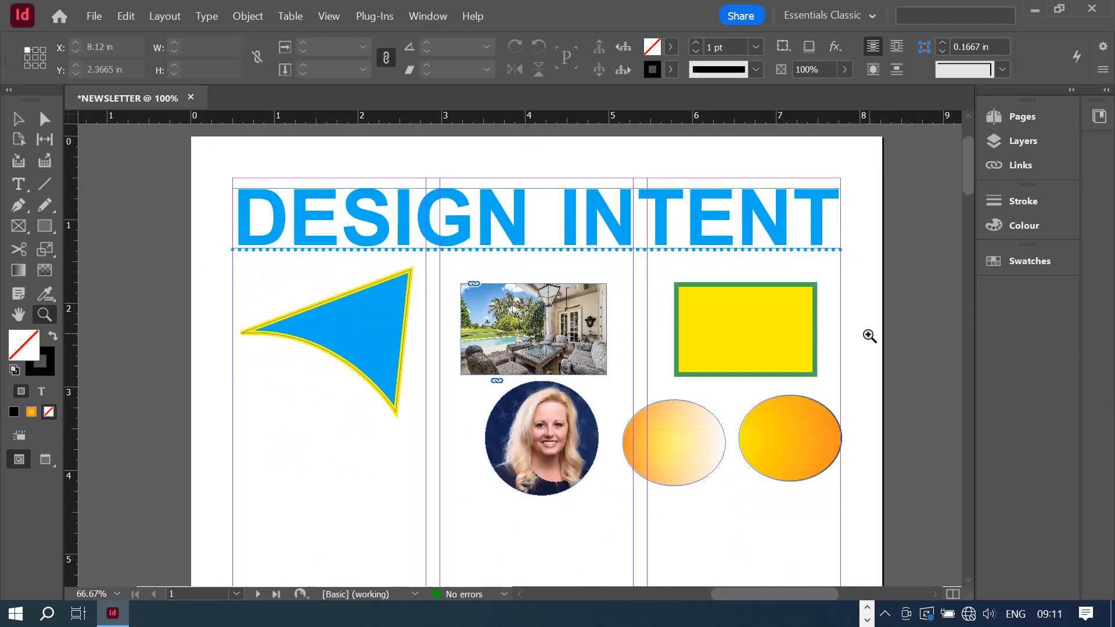
pyautogui.click(18, 119)
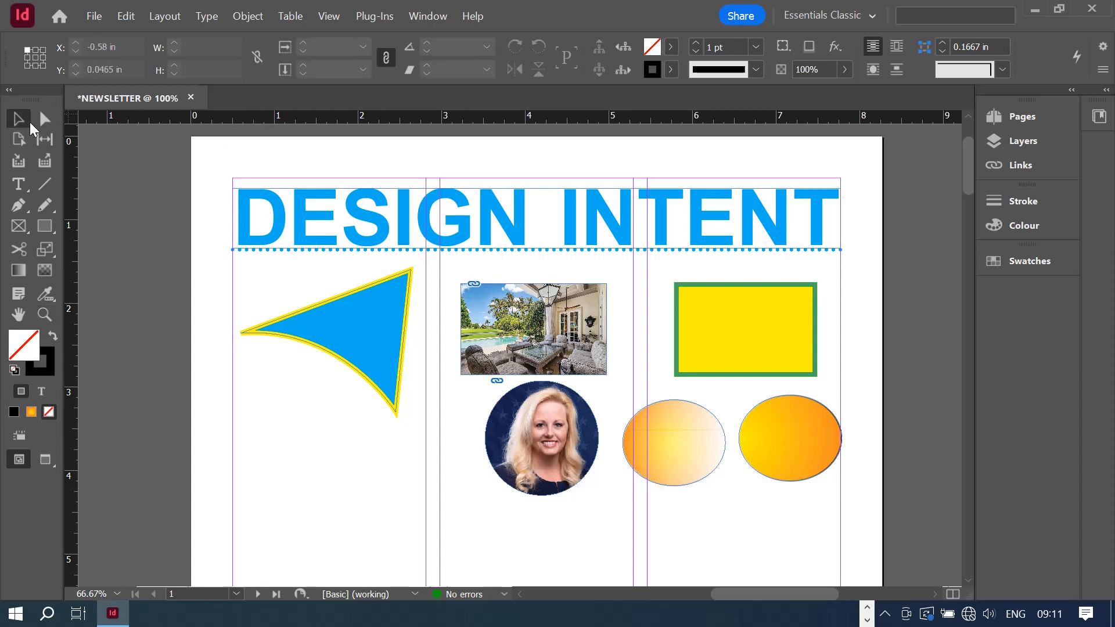
pyautogui.click(692, 360)
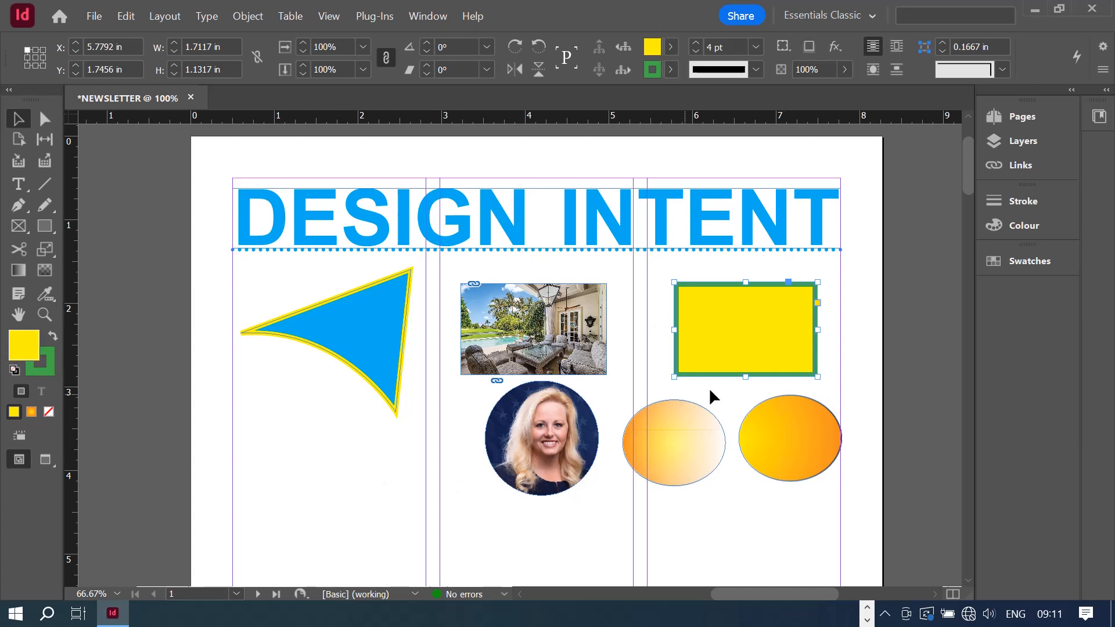
pyautogui.click(51, 335)
pyautogui.click(52, 335)
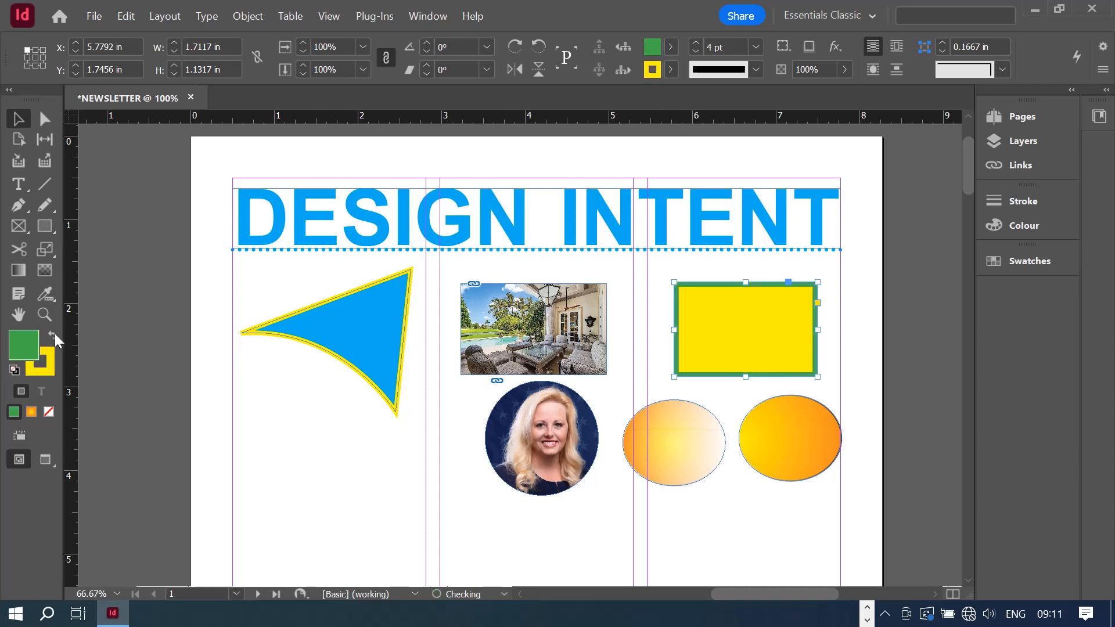
pyautogui.click(54, 337)
pyautogui.click(55, 337)
pyautogui.click(55, 337)
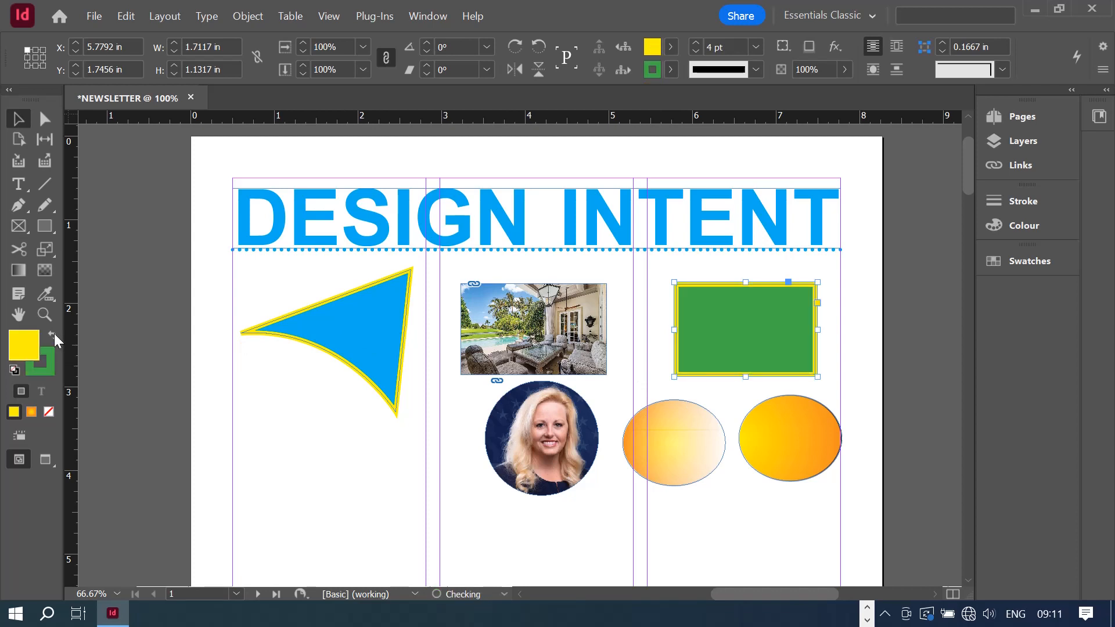
pyautogui.click(54, 337)
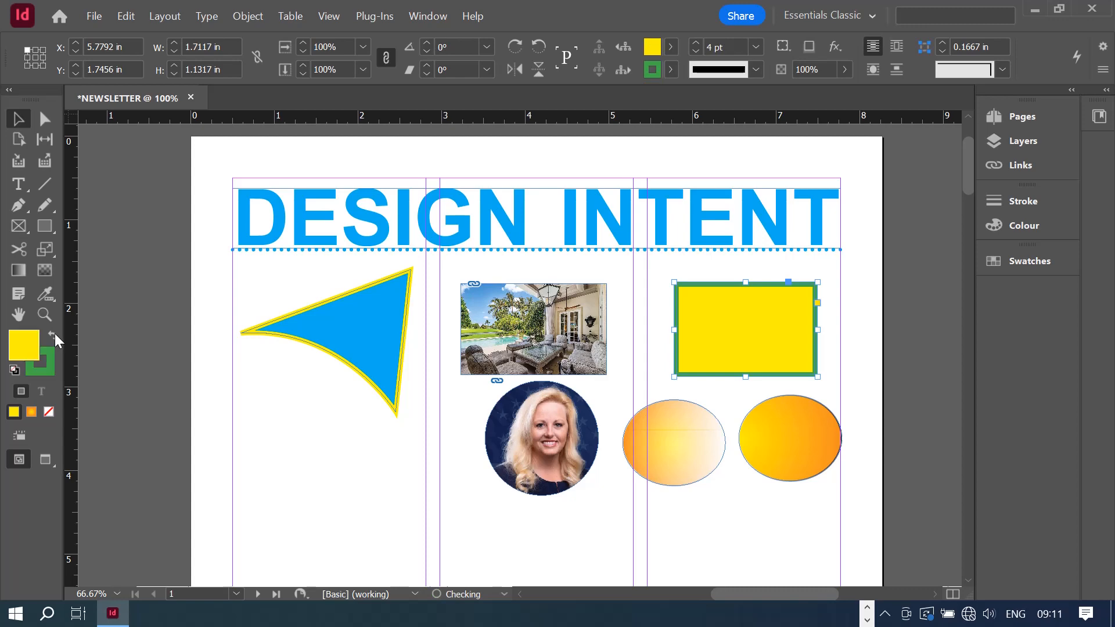
pyautogui.doubleClick(23, 340)
pyautogui.moveTo(408, 392)
pyautogui.mouseDown()
pyautogui.moveTo(456, 324)
pyautogui.moveTo(516, 291)
pyautogui.moveTo(481, 369)
pyautogui.mouseUp()
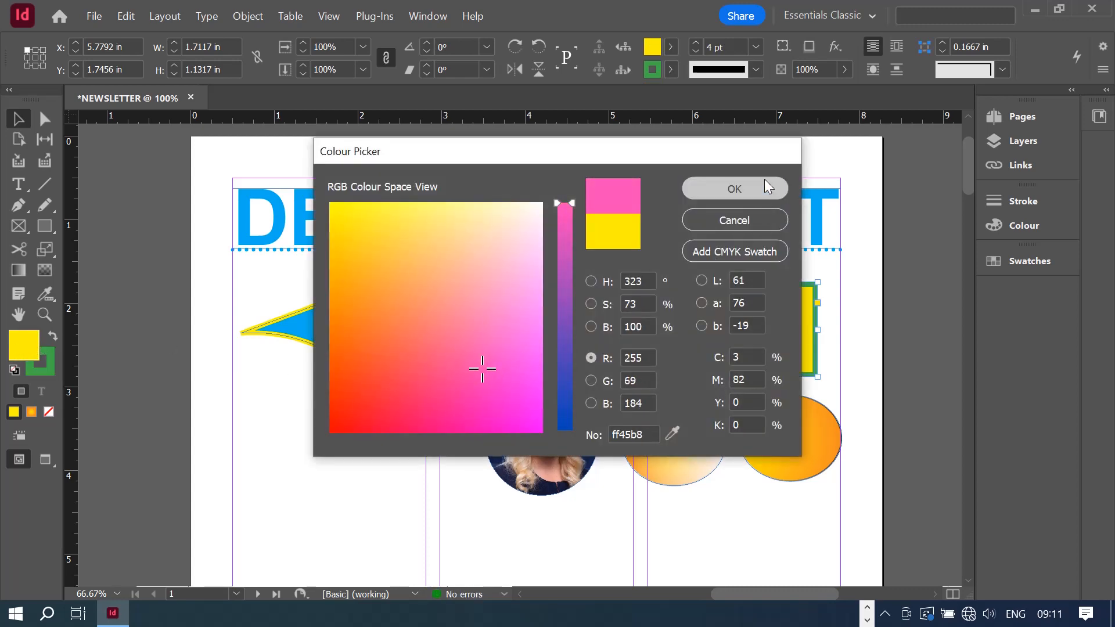
pyautogui.click(764, 187)
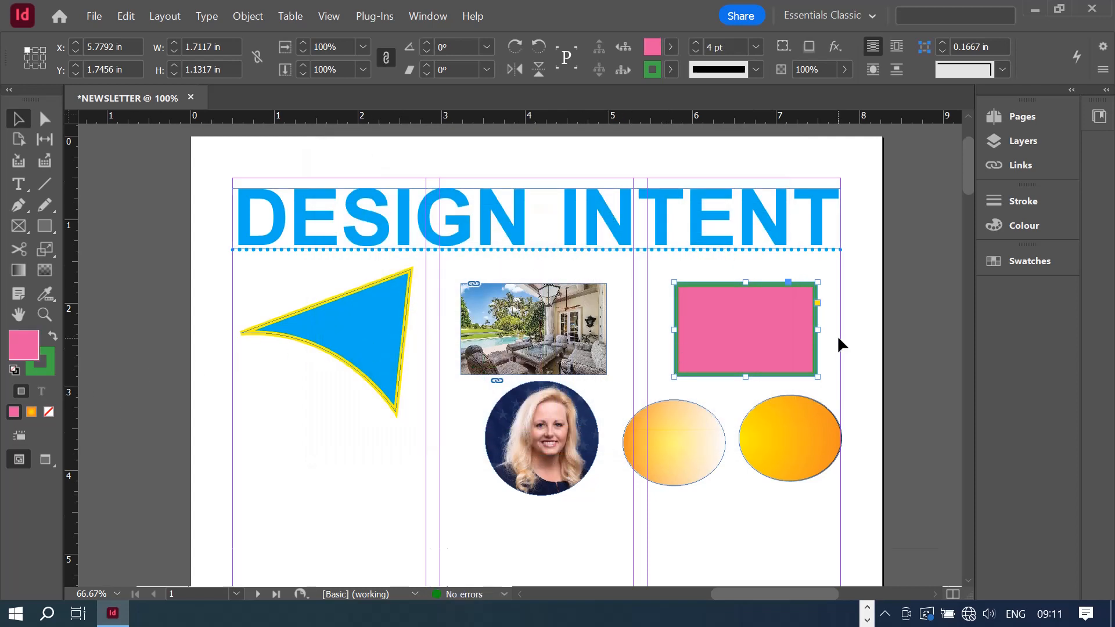
pyautogui.scroll(-2, 813, 341)
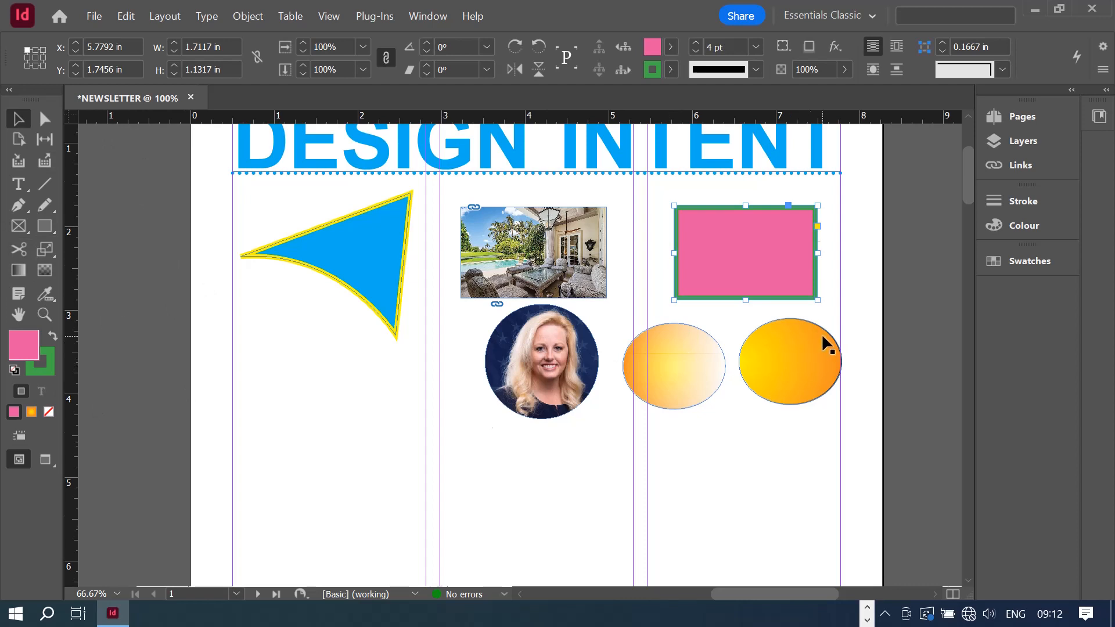
pyautogui.scroll(2, 822, 337)
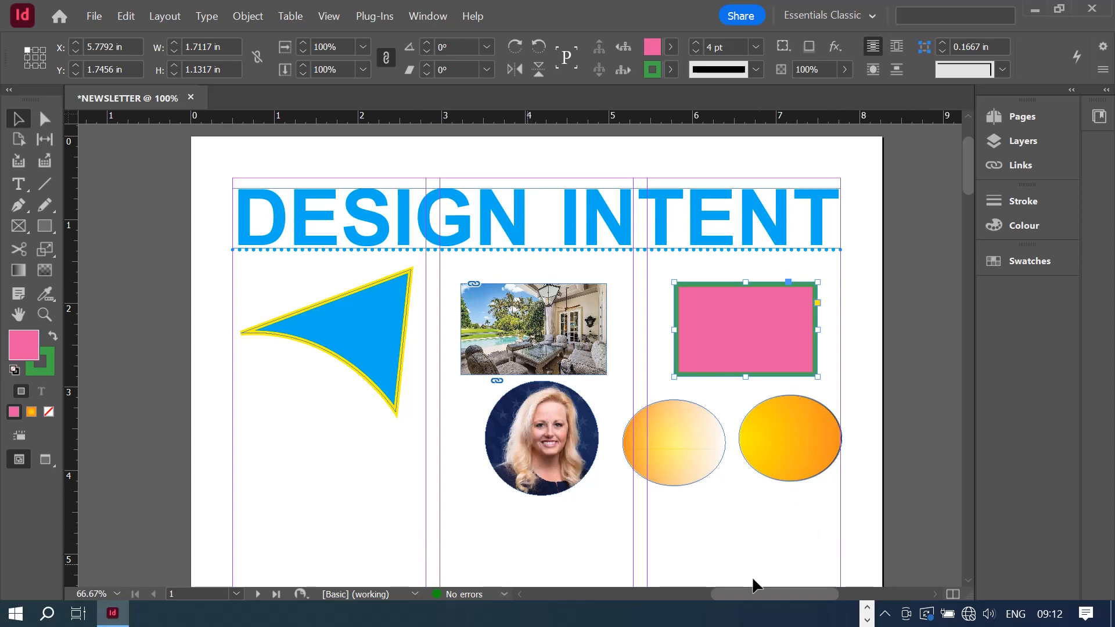
# - Marquee-select the six sample shapes below the heading and delete them
pyautogui.moveTo(827, 530); pyautogui.dragTo(202, 283)
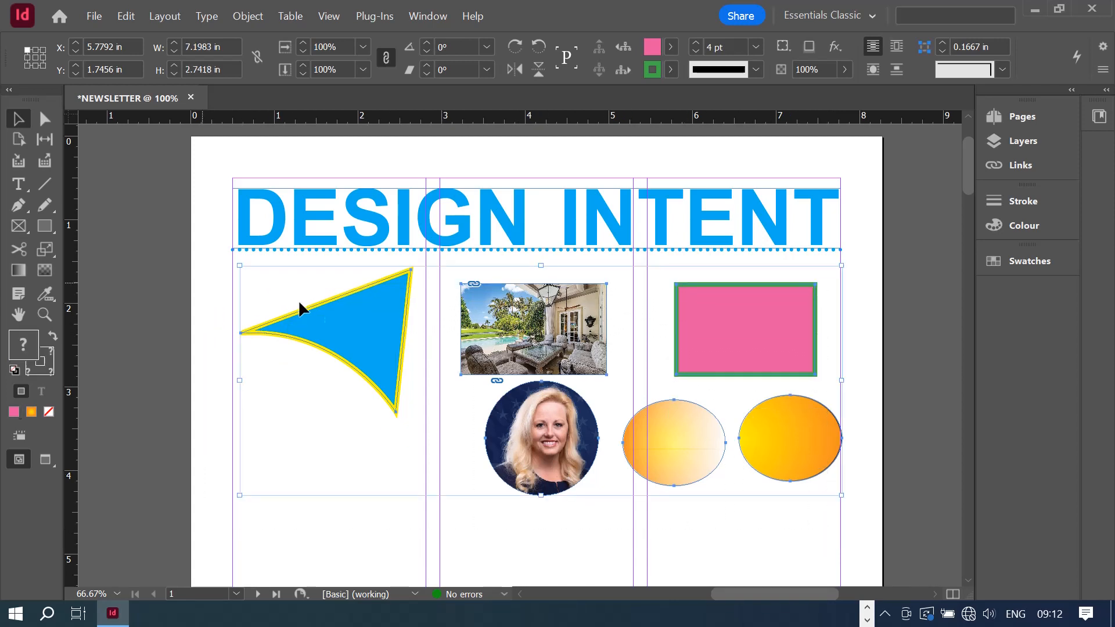
pyautogui.click(794, 535)
pyautogui.moveTo(852, 513); pyautogui.dragTo(208, 263)
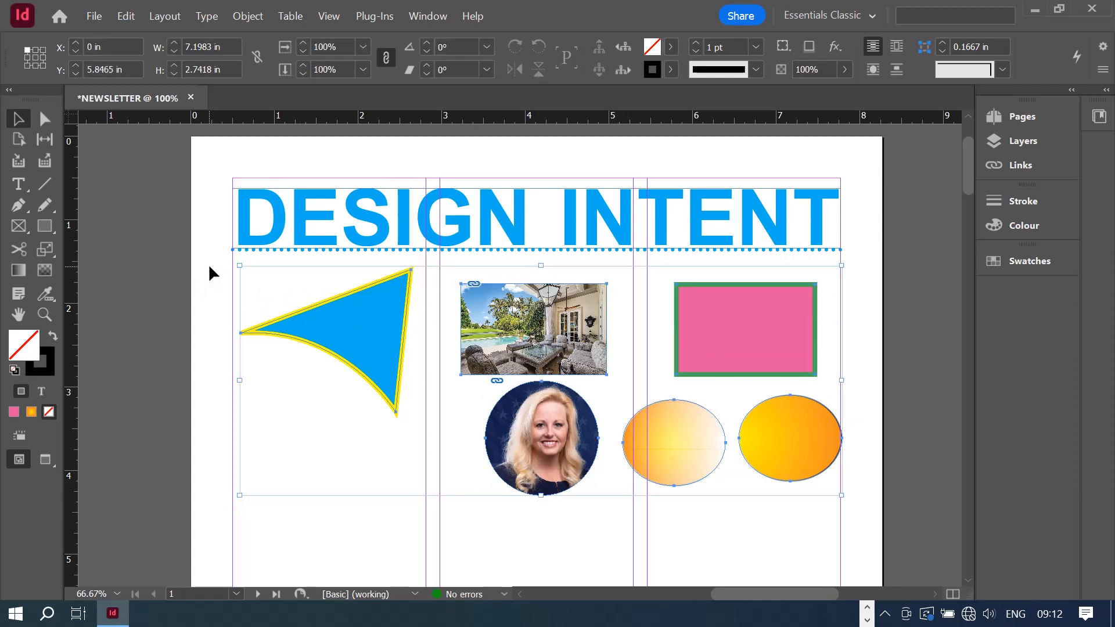
pyautogui.press('Delete')
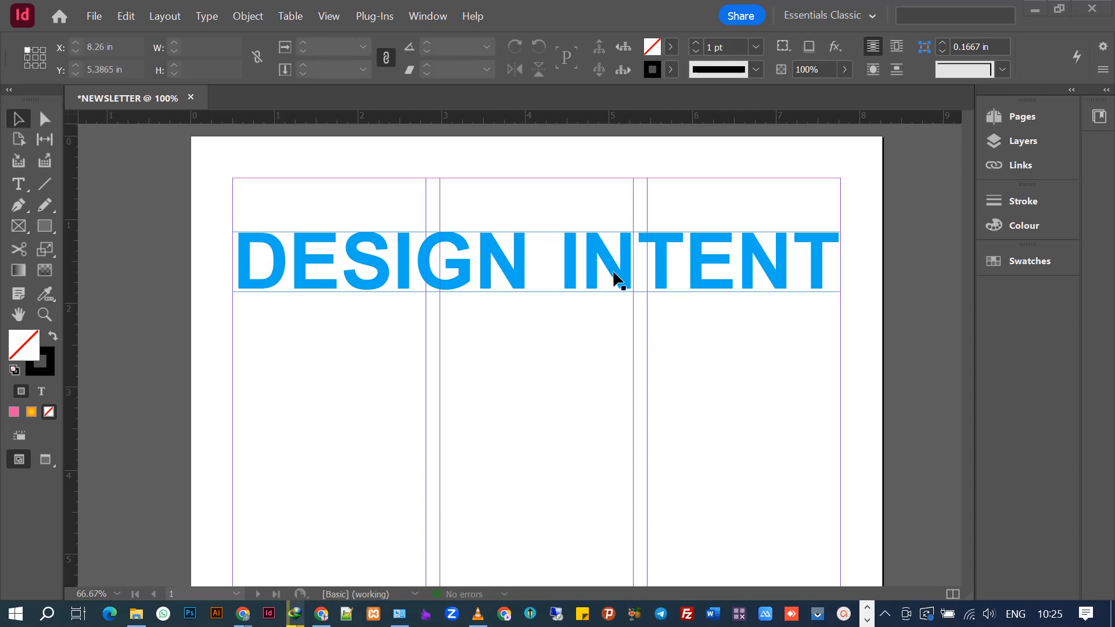
# - Move the DESIGN INTENT heading down to about 2 in, snapped to the left margin
pyautogui.click(620, 281)
pyautogui.moveTo(614, 271); pyautogui.dragTo(624, 318)
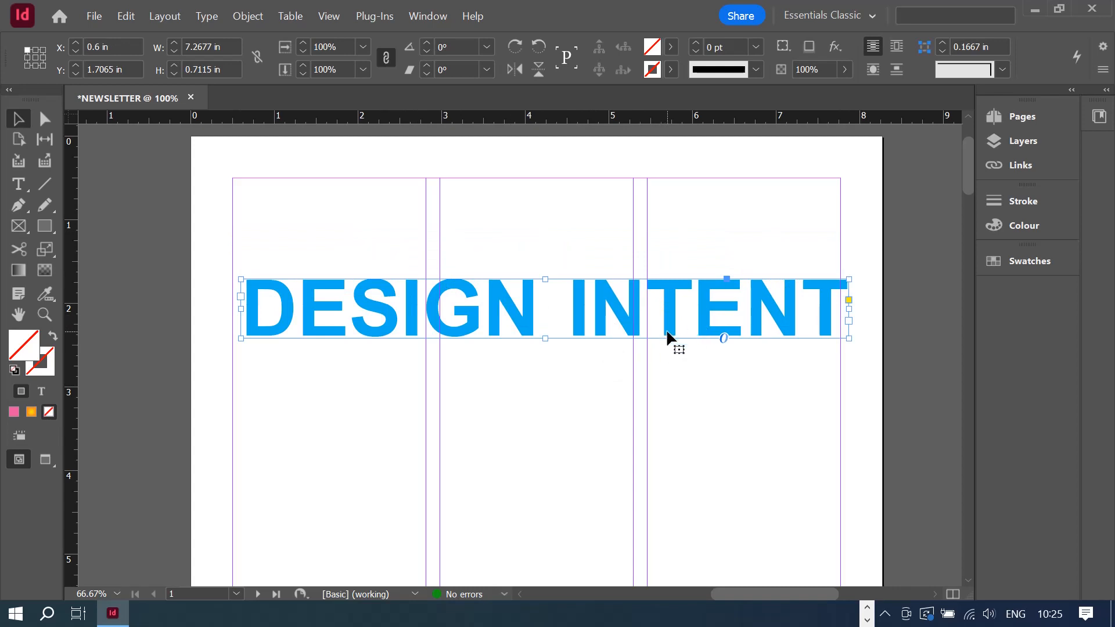
pyautogui.click(697, 401)
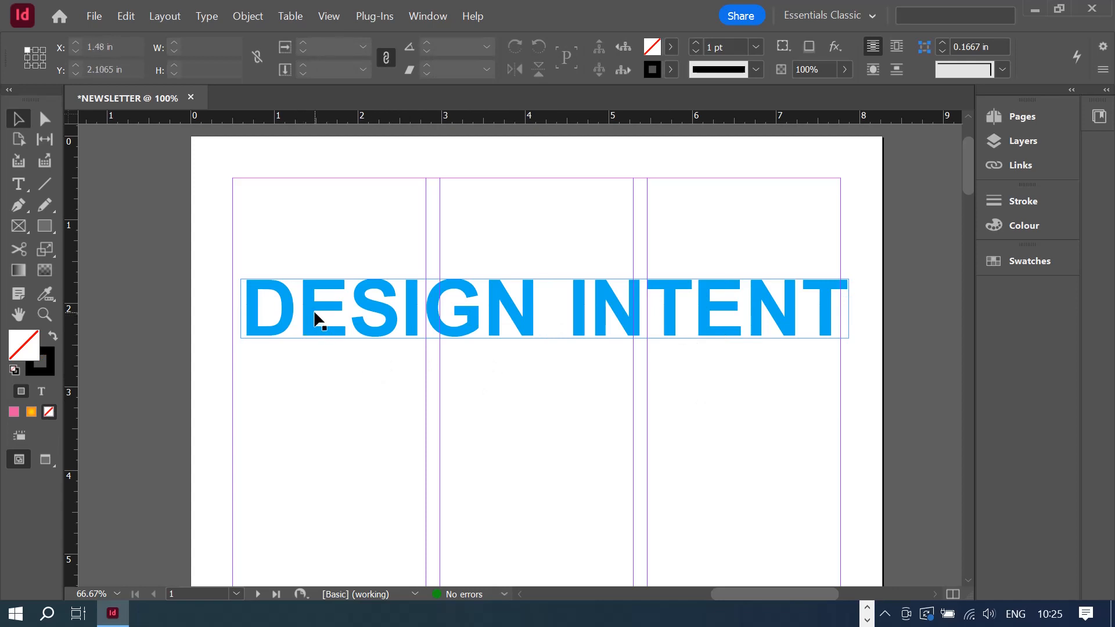
pyautogui.moveTo(314, 313); pyautogui.dragTo(317, 351)
pyautogui.click(698, 413)
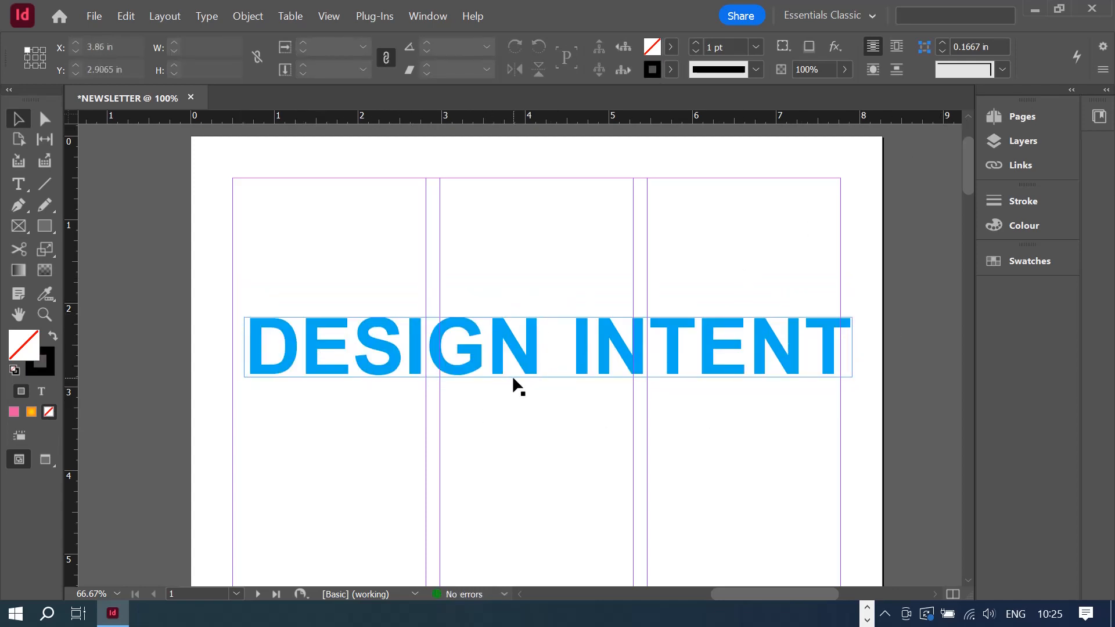
pyautogui.moveTo(513, 378)
pyautogui.mouseDown()
pyautogui.moveTo(487, 362)
pyautogui.moveTo(493, 373)
pyautogui.mouseUp()
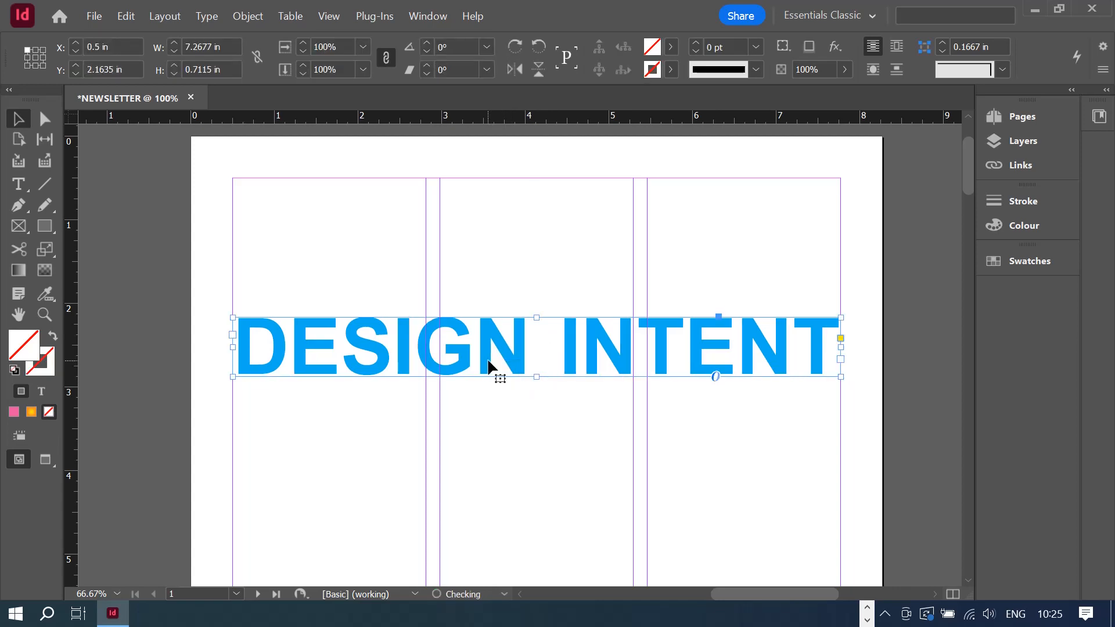
pyautogui.click(660, 431)
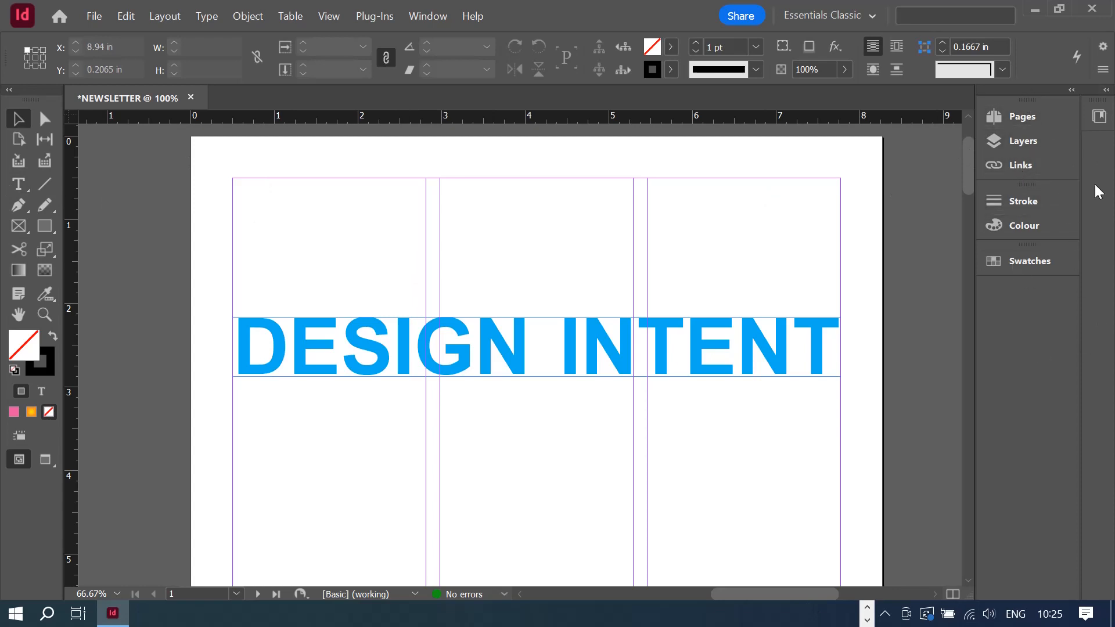
# - Show the Pages panel and select the A-Parent parent page thumbnails
pyautogui.click(1013, 120)
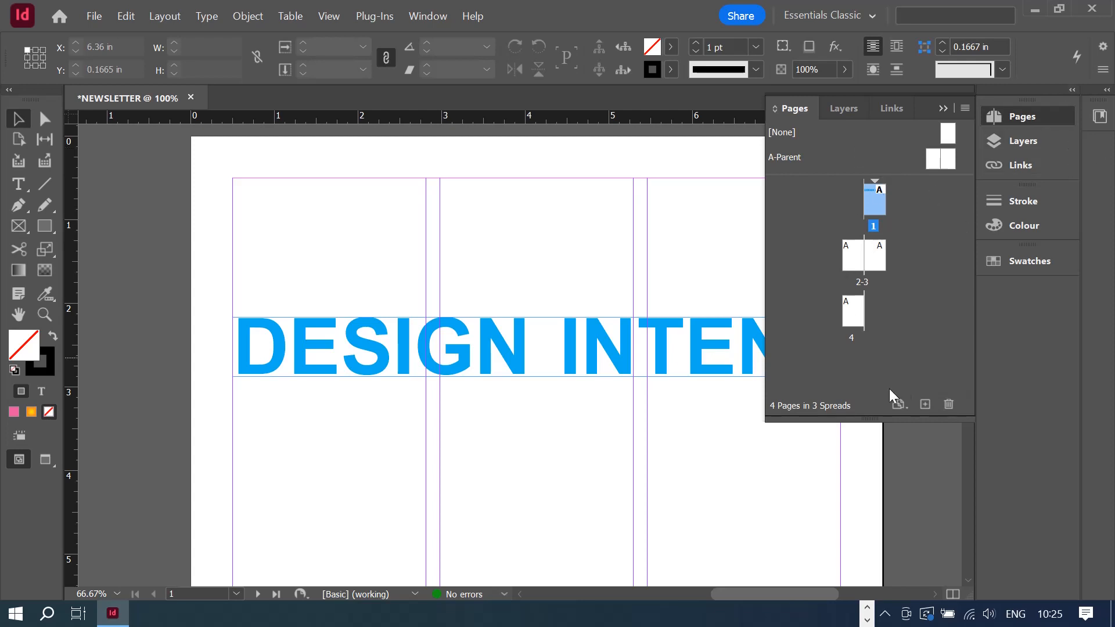
pyautogui.scroll(-3, 431, 263)
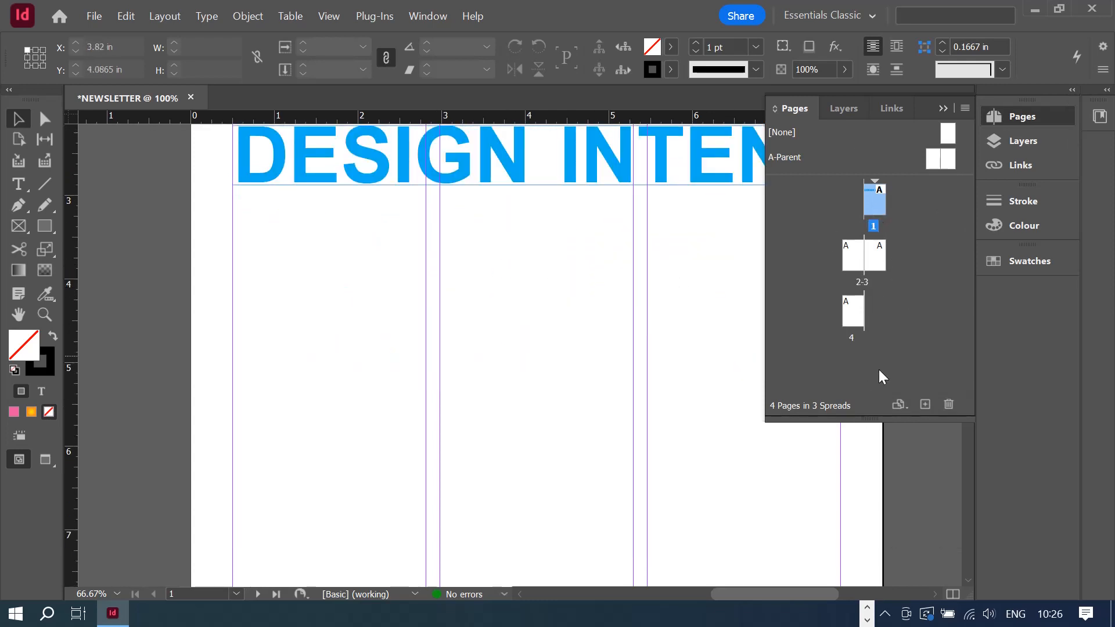
pyautogui.scroll(2, 503, 291)
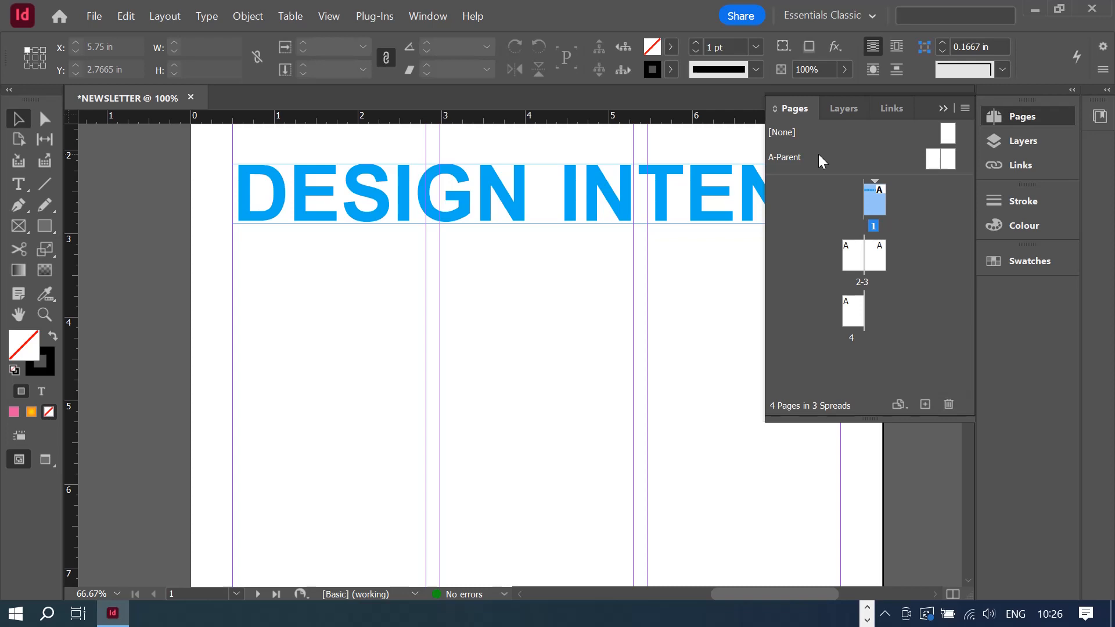
pyautogui.click(934, 163)
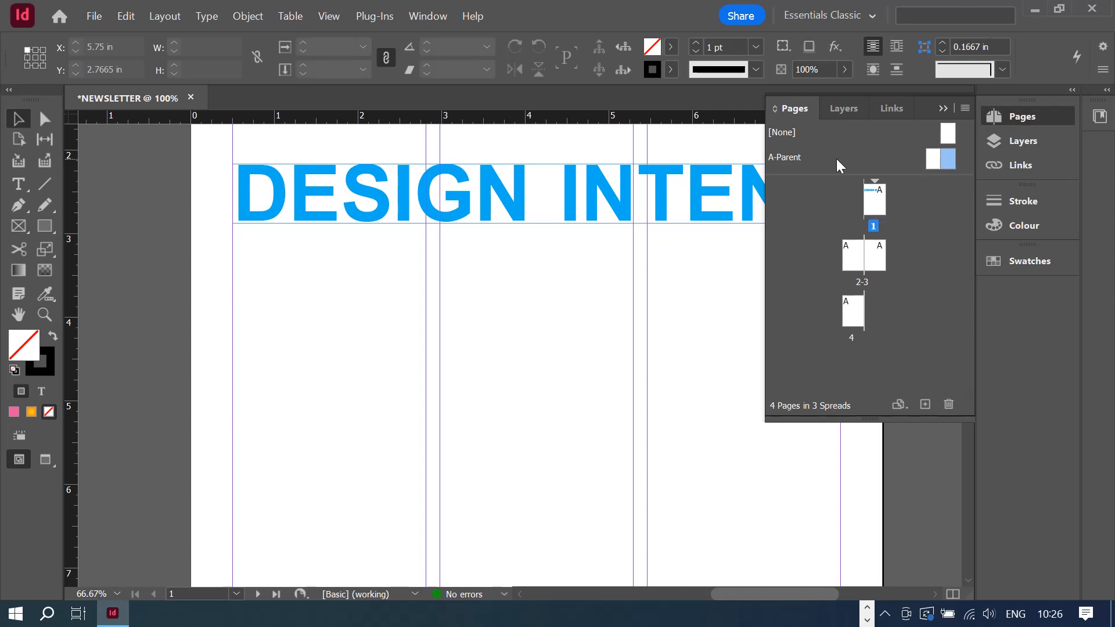
pyautogui.click(933, 162)
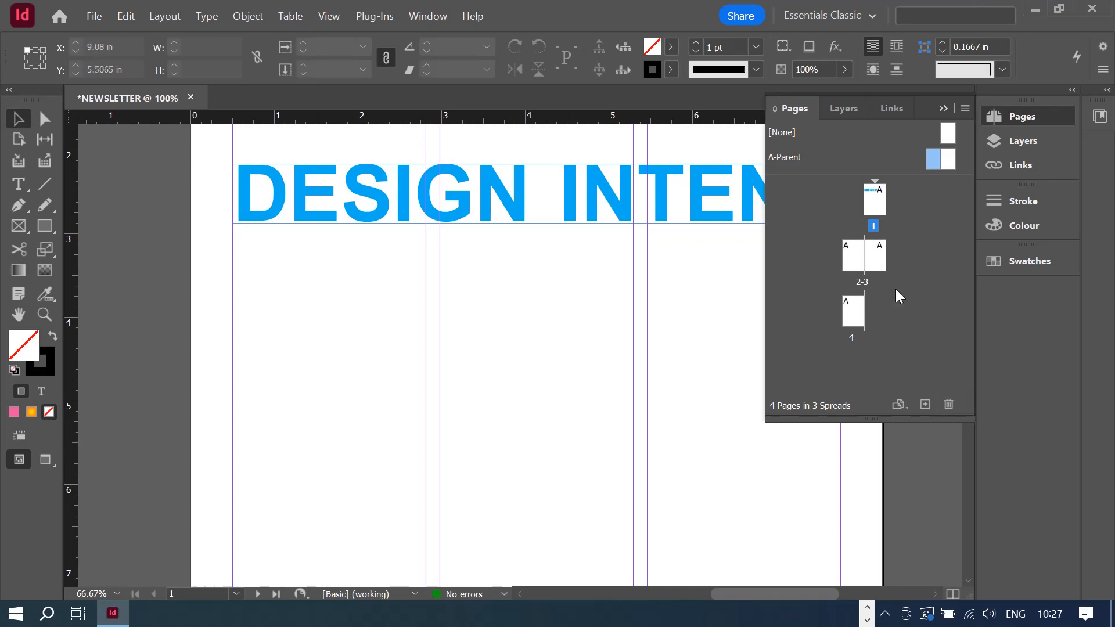
pyautogui.click(942, 109)
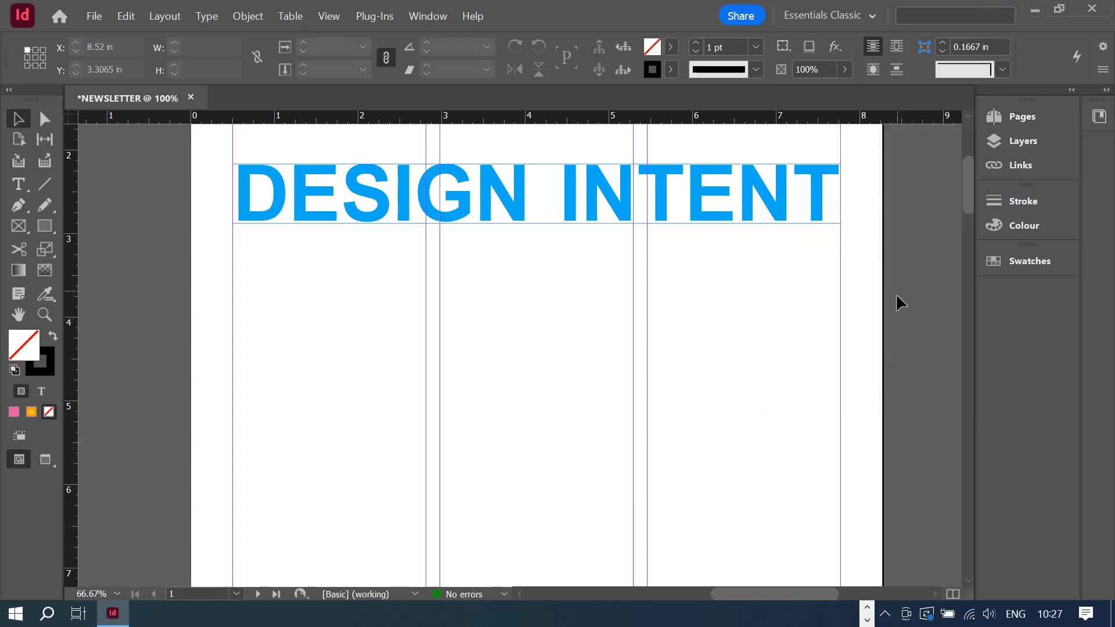
pyautogui.scroll(5, 896, 298)
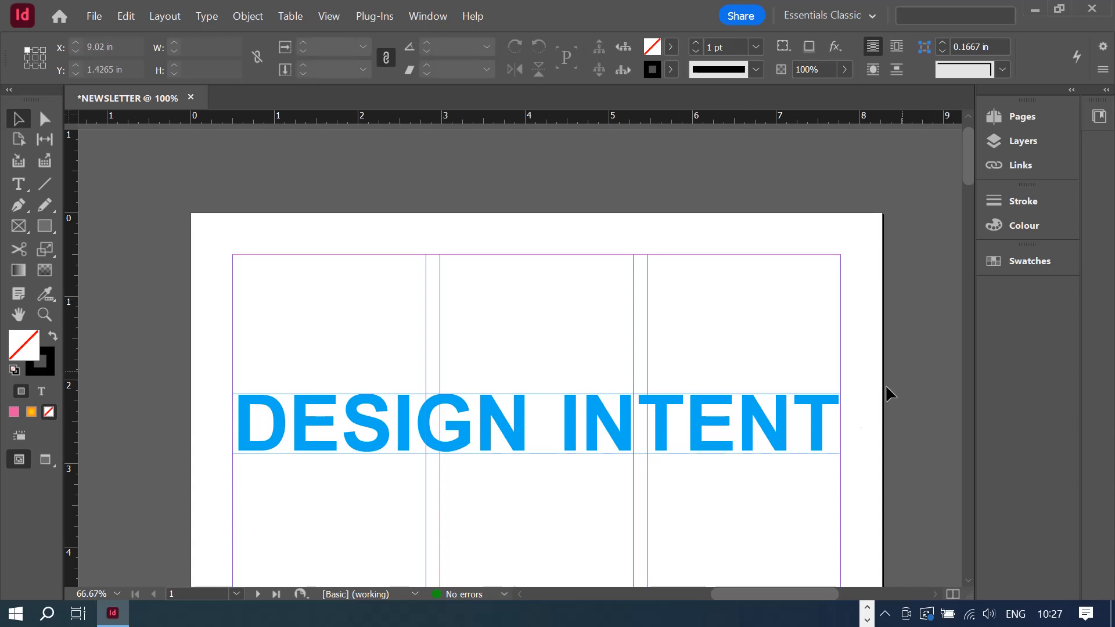
pyautogui.click(1044, 120)
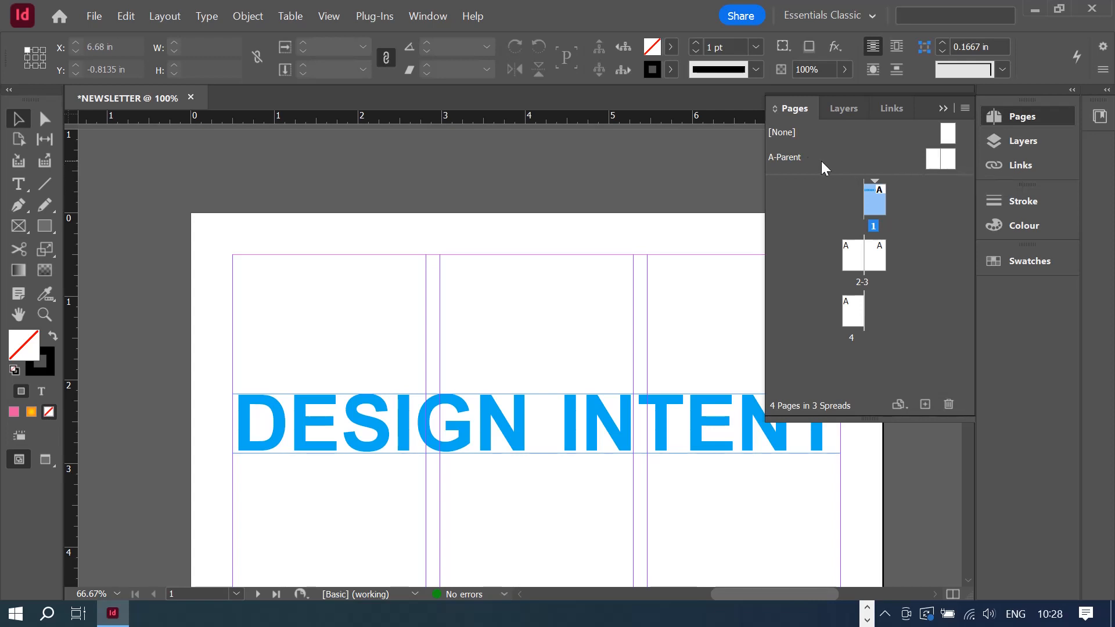
# - Open the A-Parent parent spread and zoom out to 25% to see it whole
pyautogui.doubleClick(936, 166)
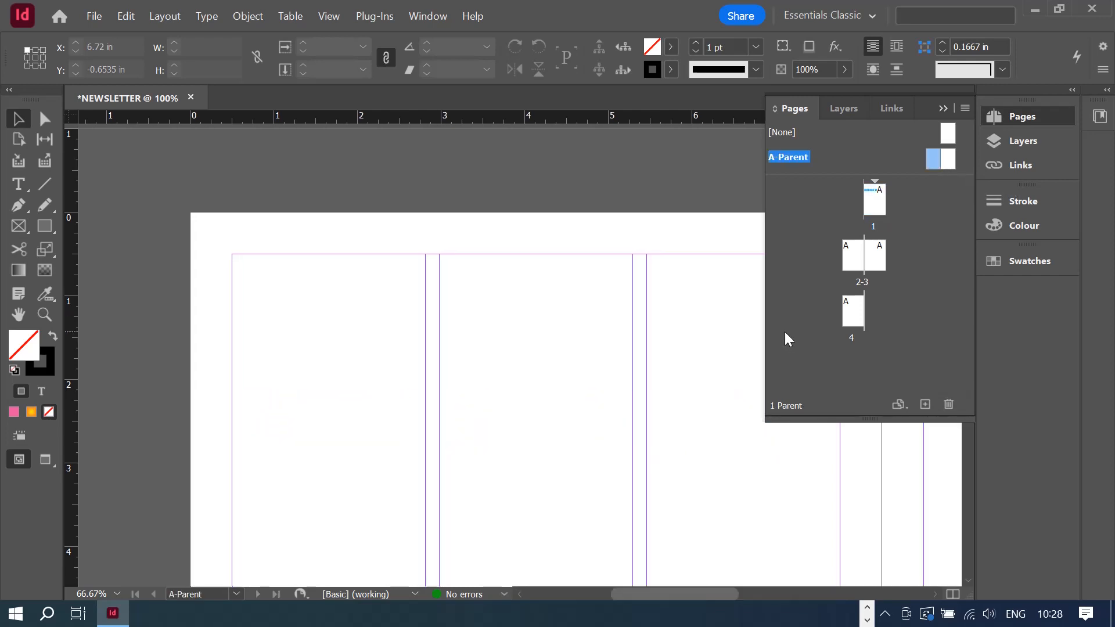
pyautogui.moveTo(717, 590); pyautogui.dragTo(760, 600)
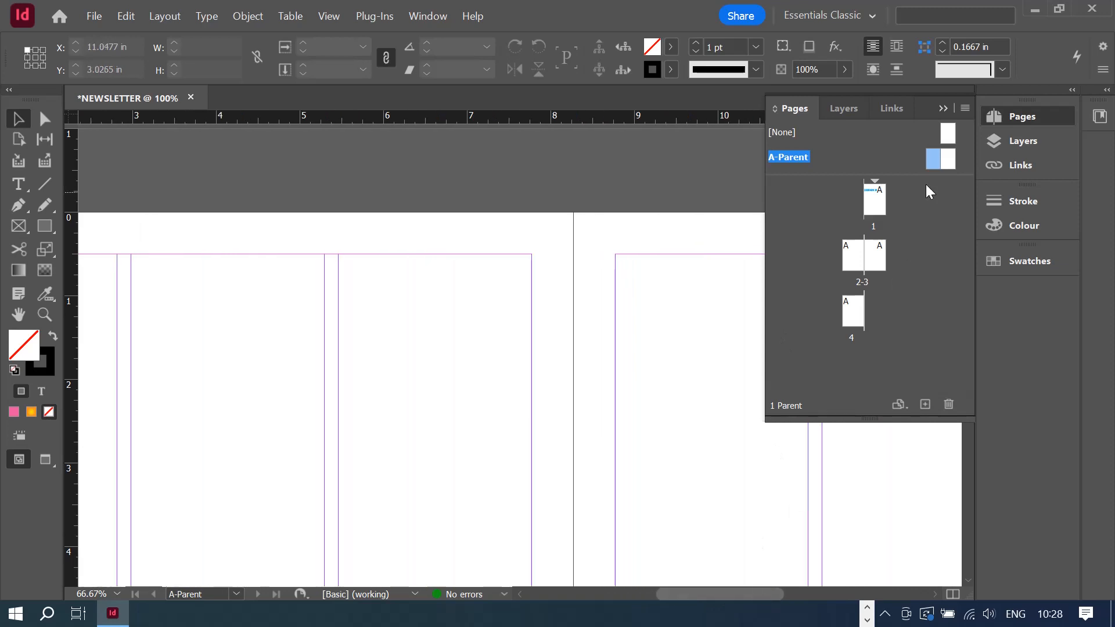
pyautogui.click(943, 105)
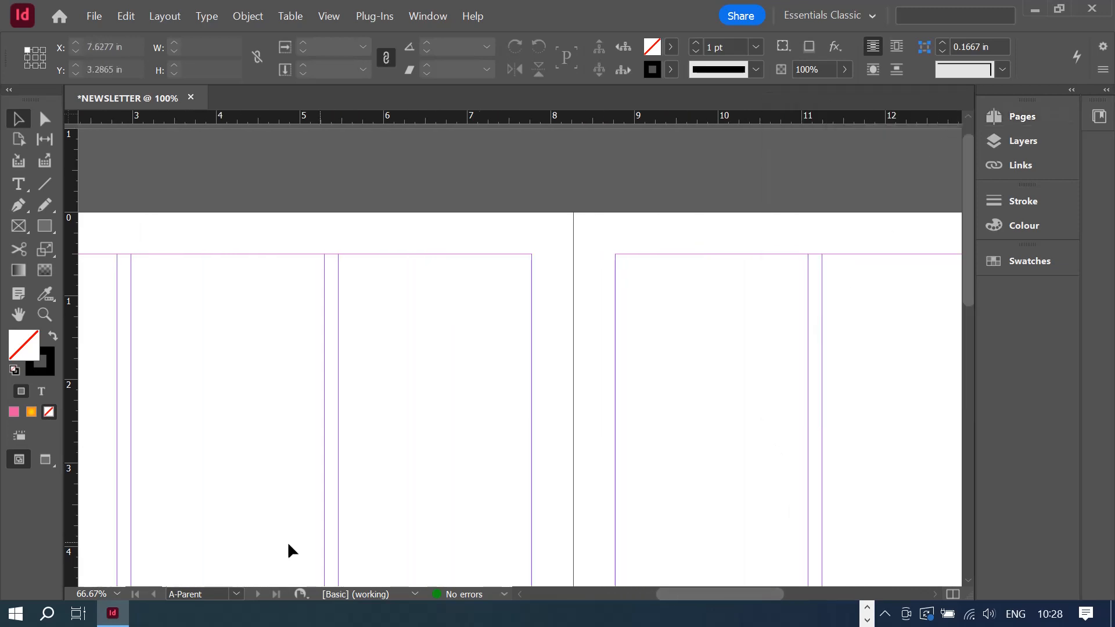
pyautogui.click(117, 594)
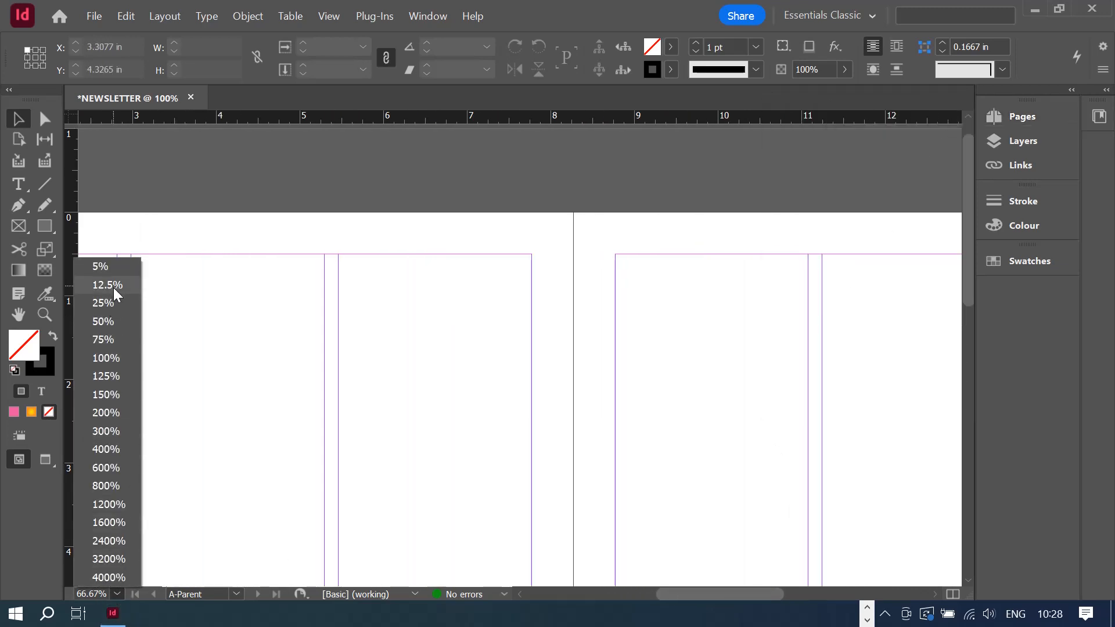
pyautogui.click(110, 317)
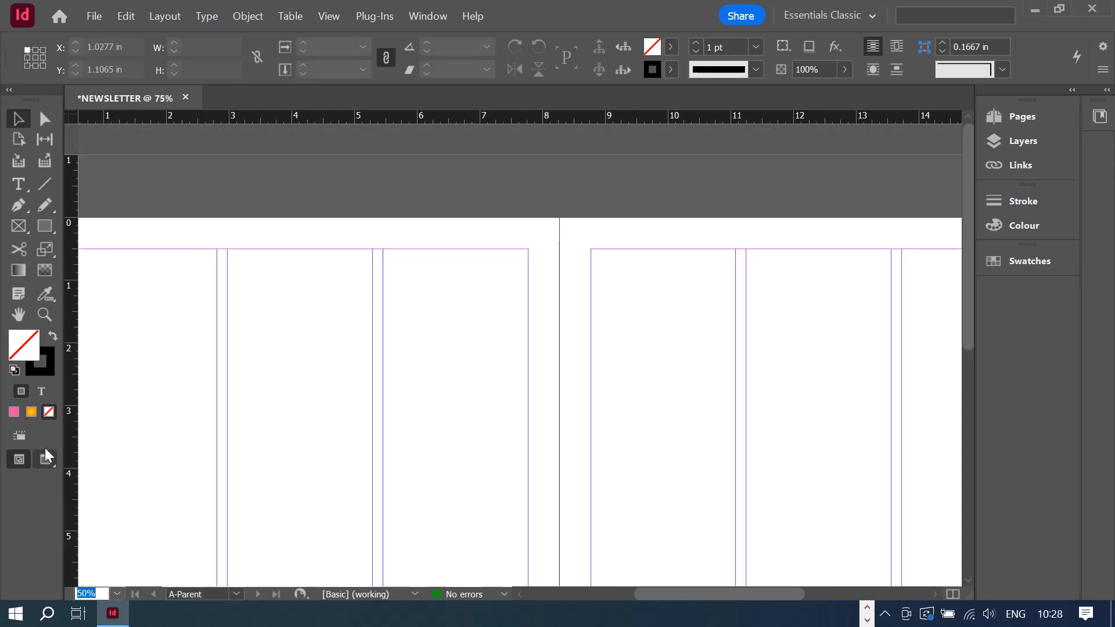
pyautogui.click(116, 594)
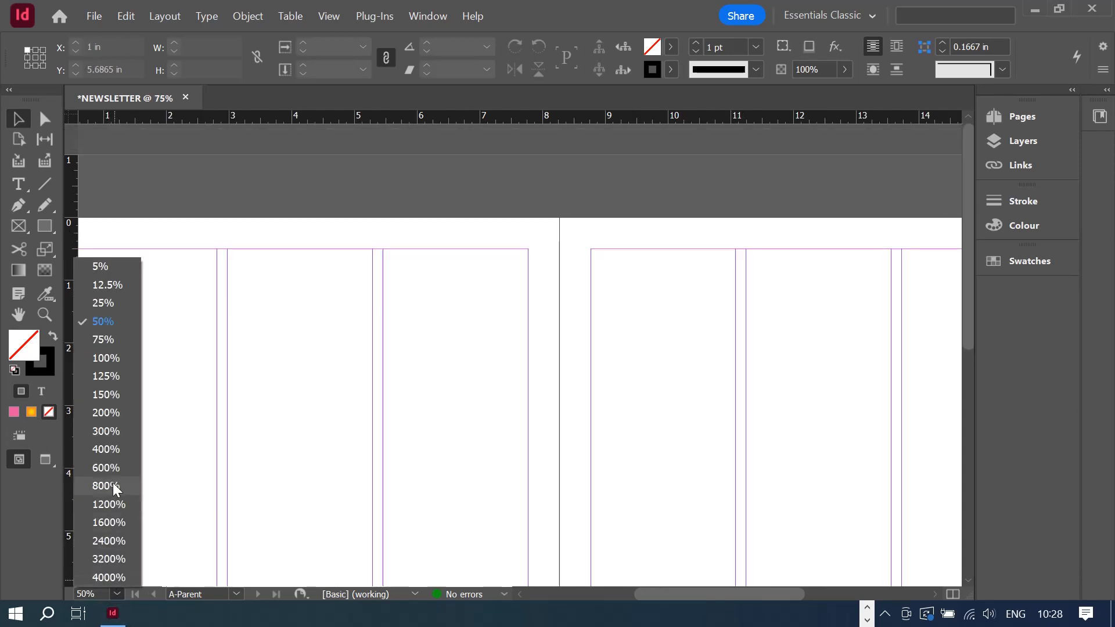
pyautogui.click(117, 300)
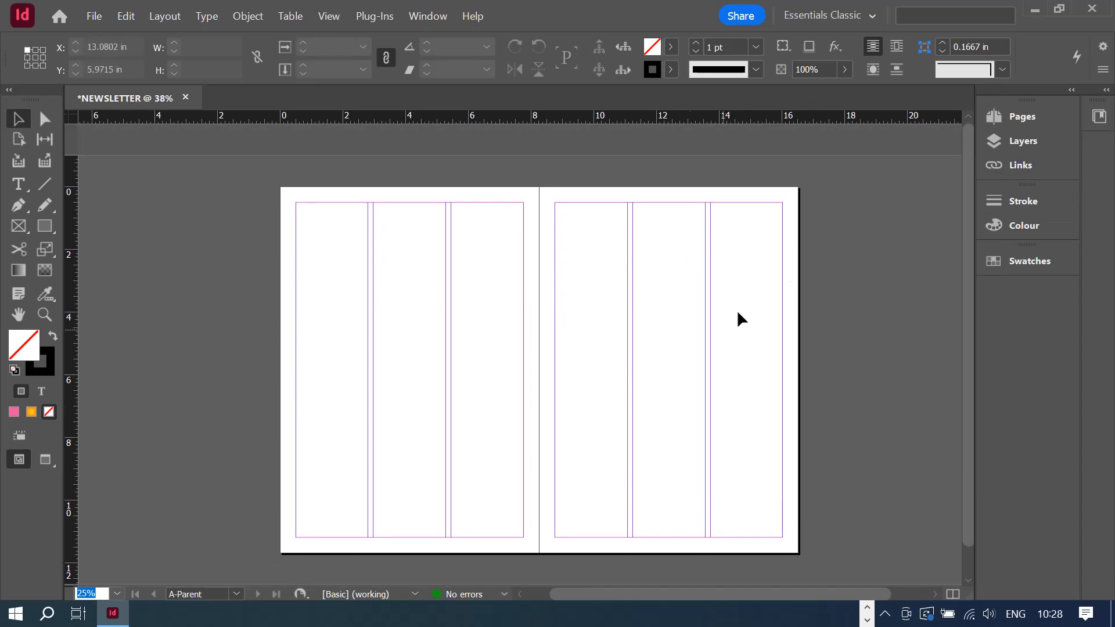
# - Apply A-Parent to page 1, check the page, then return to the A-Parent spread
pyautogui.click(1003, 120)
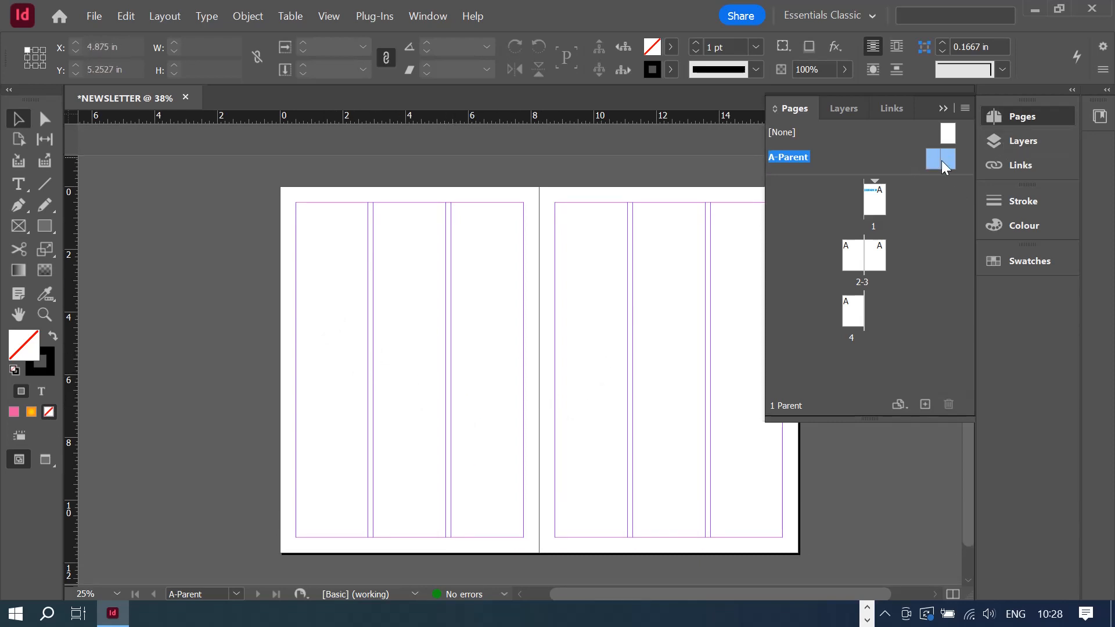
pyautogui.moveTo(936, 161); pyautogui.dragTo(874, 208)
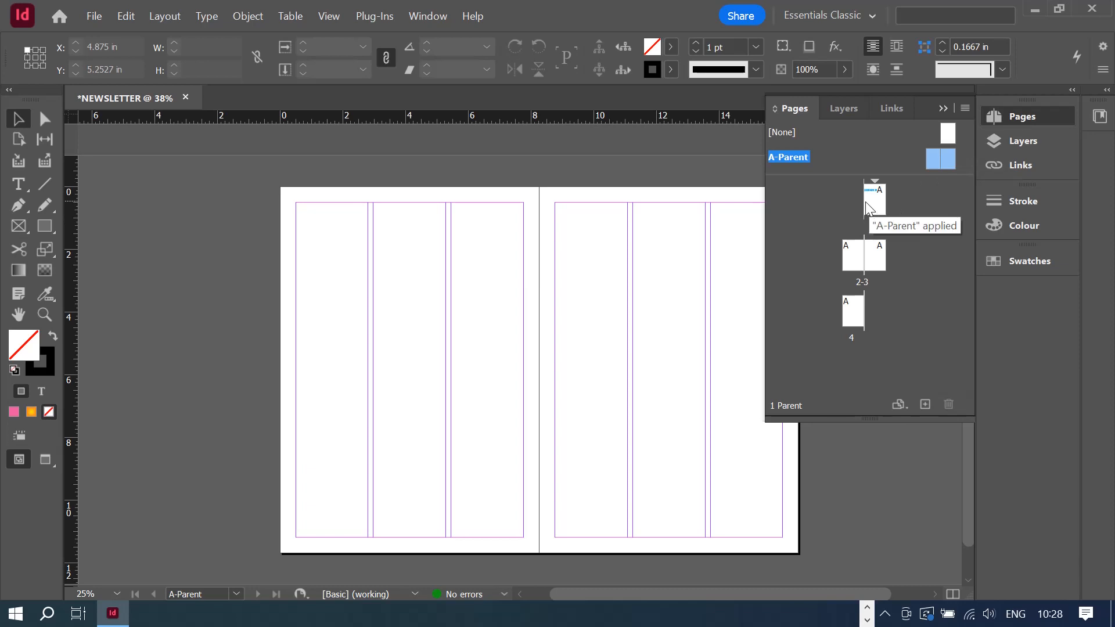
pyautogui.doubleClick(873, 203)
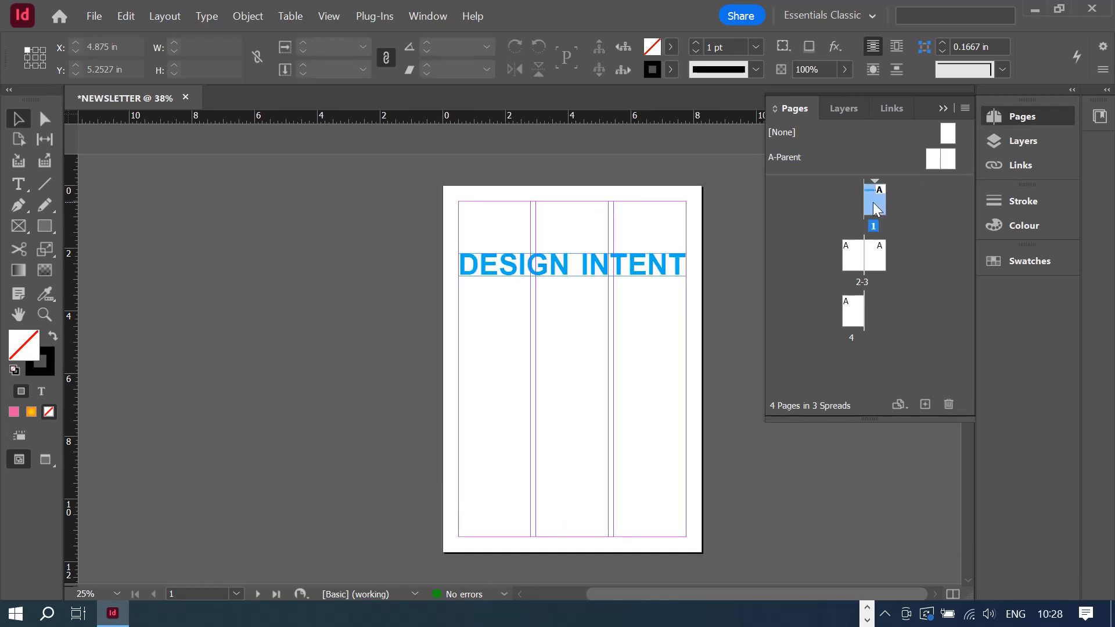
pyautogui.scroll(-5, 524, 256)
pyautogui.scroll(-3, 524, 255)
pyautogui.scroll(7, 524, 255)
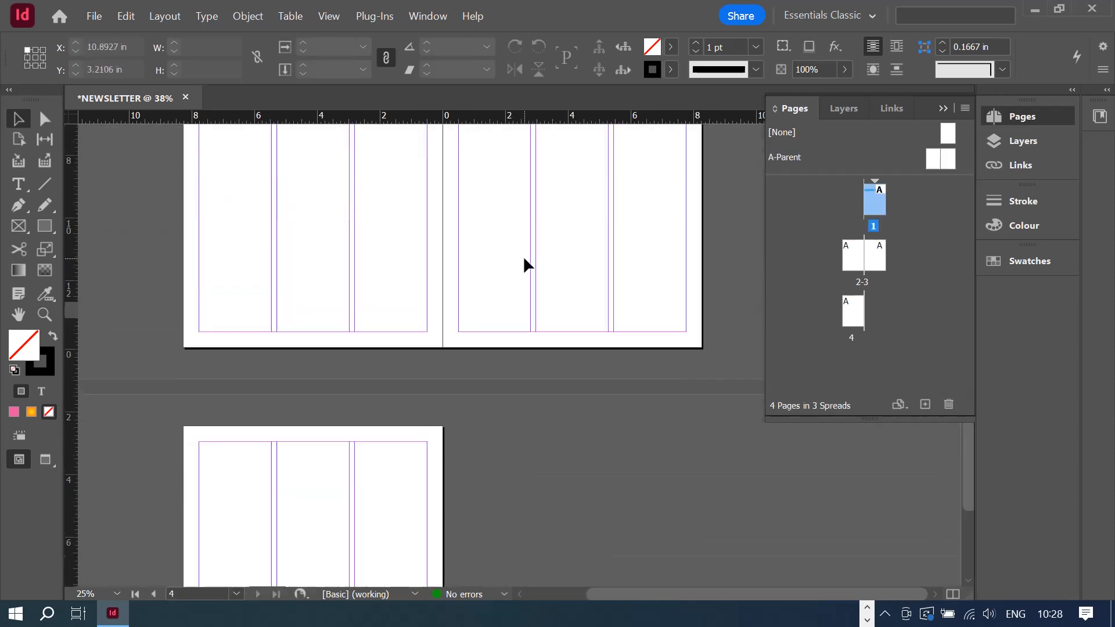
pyautogui.doubleClick(940, 158)
pyautogui.scroll(-1, 372, 367)
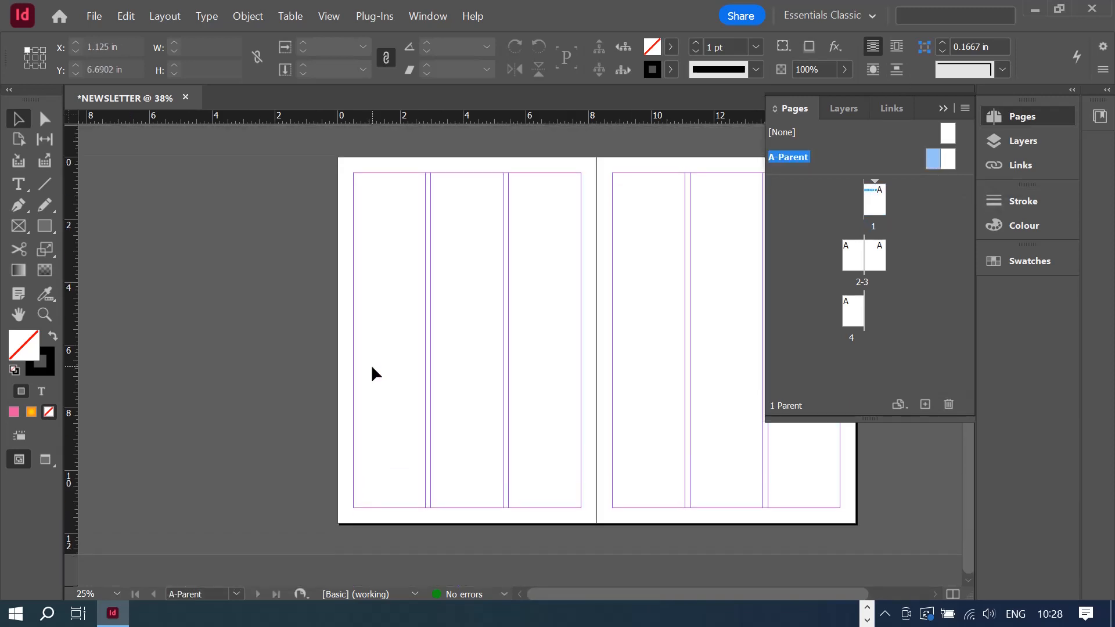
pyautogui.scroll(1, 371, 367)
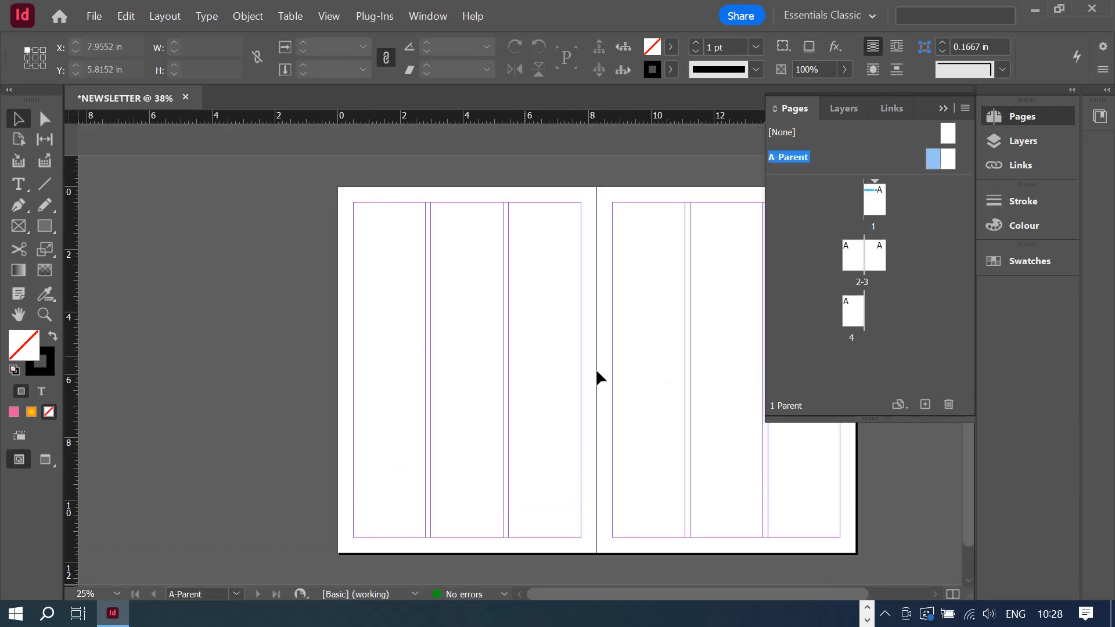
# - Zoom into the spread's top edge and draw a 2.4 × 0.32 in text frame at the left page's top-left margin
pyautogui.click(943, 106)
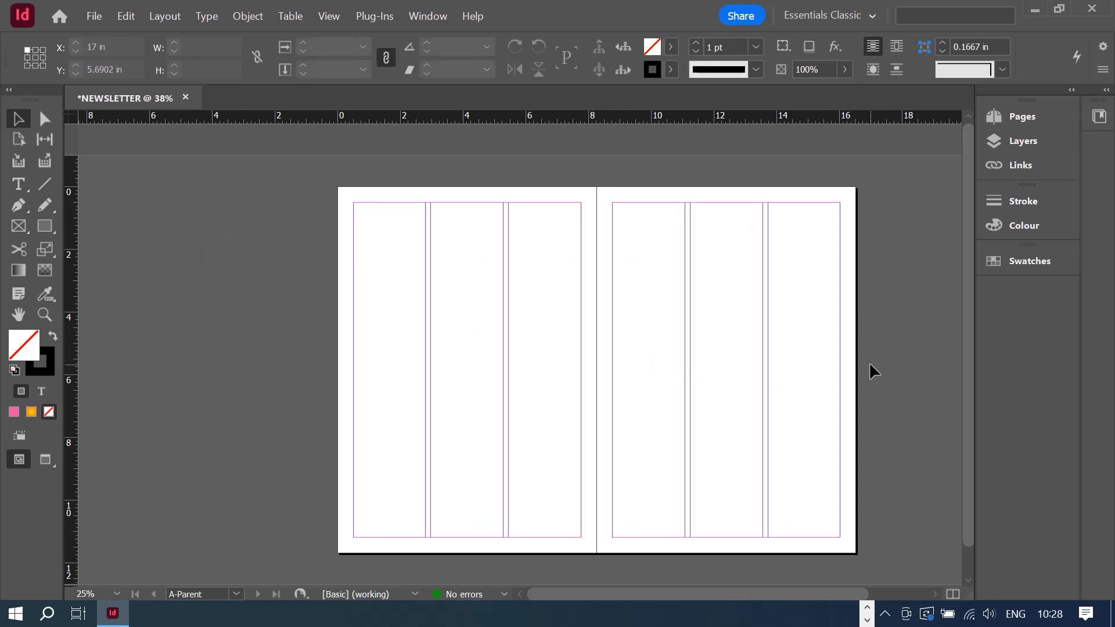
pyautogui.click(38, 318)
pyautogui.moveTo(327, 172); pyautogui.dragTo(873, 231)
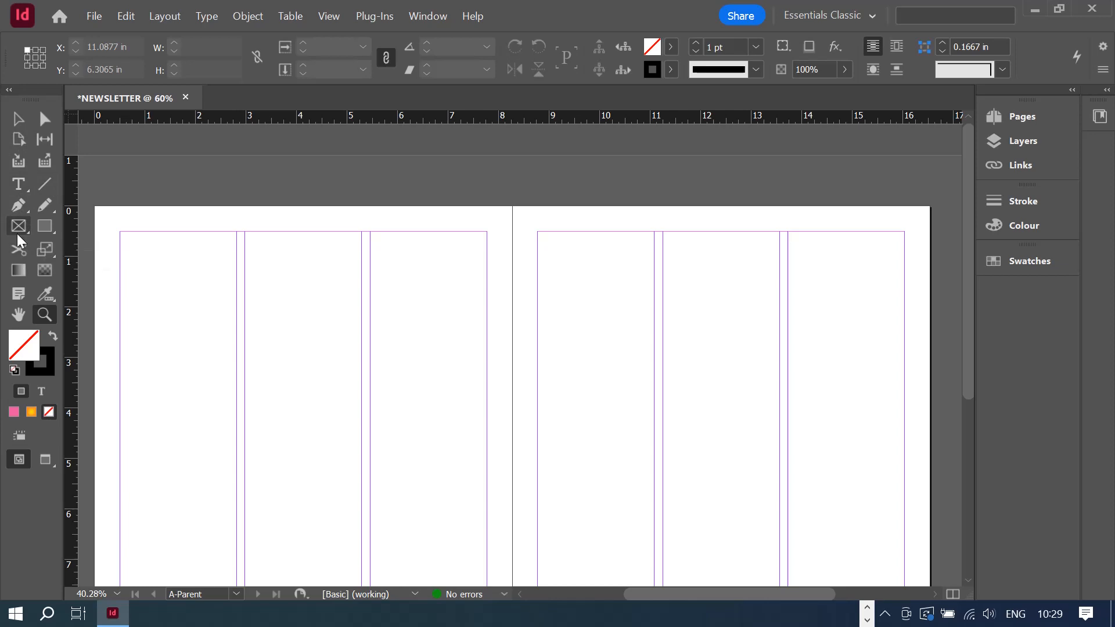
pyautogui.click(18, 184)
pyautogui.moveTo(119, 211); pyautogui.dragTo(246, 227)
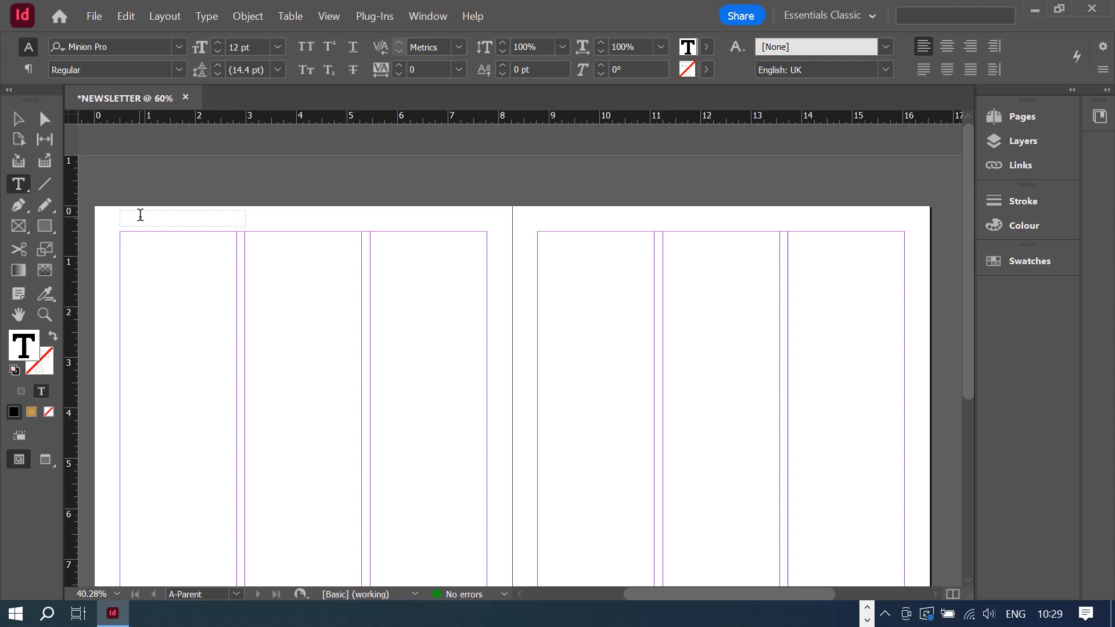
# - Type COMPANY in the frame and format it as Times New Roman Bold, 14 pt
pyautogui.write('COMPANY')
pyautogui.moveTo(183, 213); pyautogui.dragTo(99, 212)
pyautogui.click(117, 45)
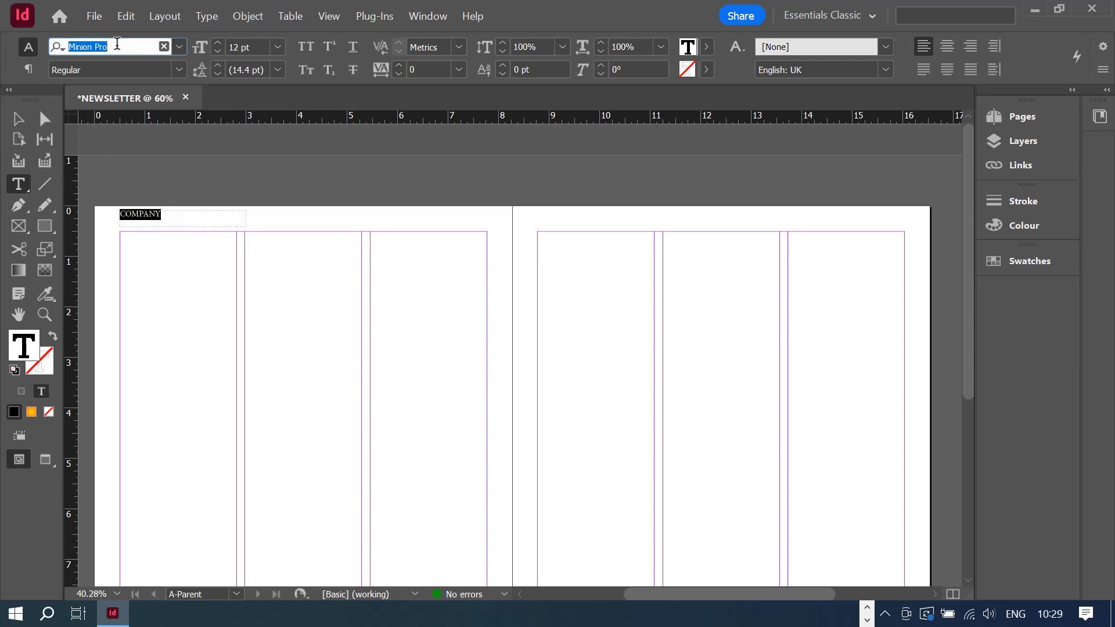
pyautogui.write('TIMES')
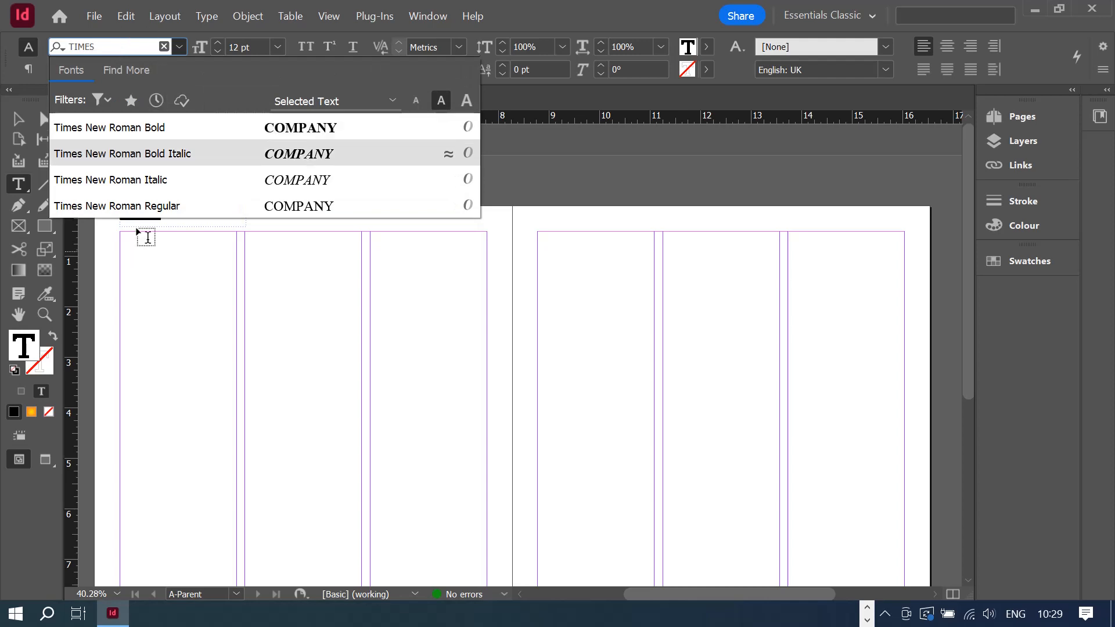
pyautogui.click(182, 126)
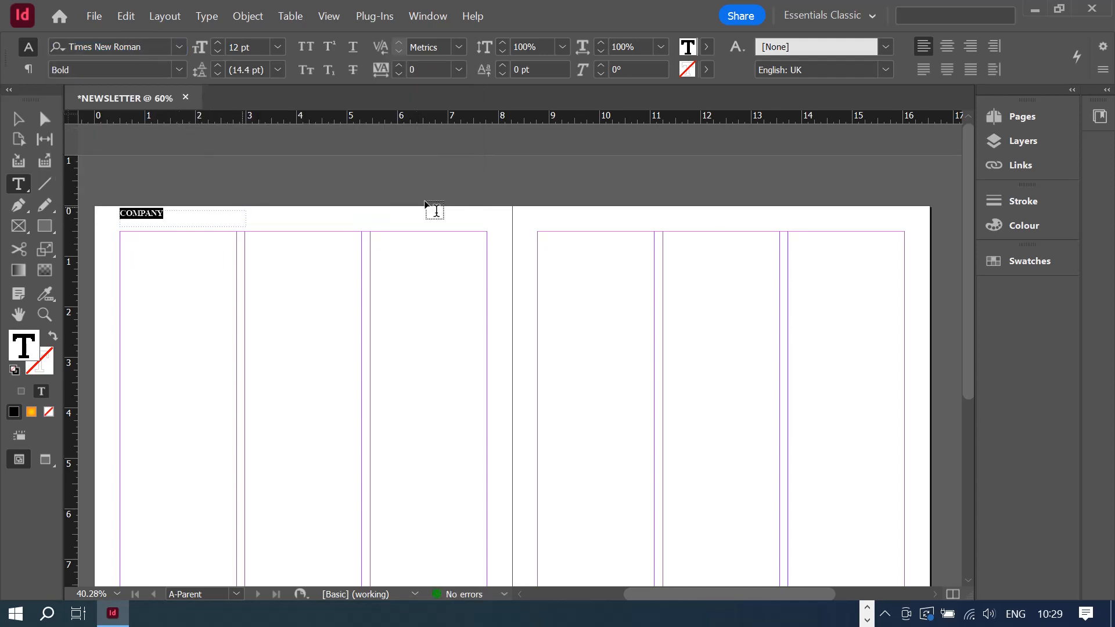
pyautogui.click(284, 47)
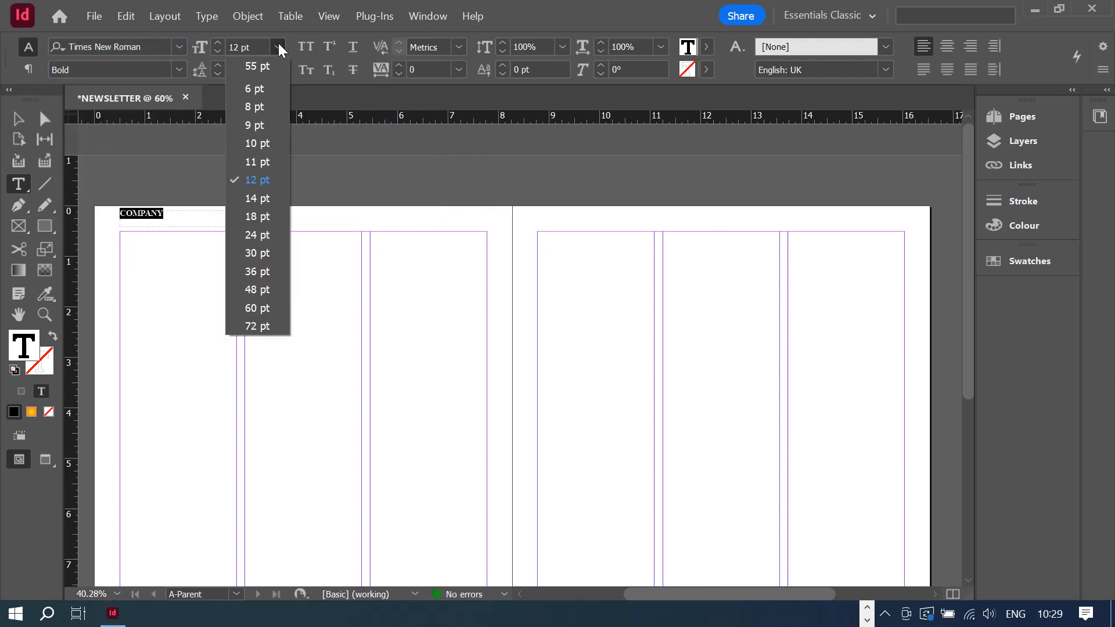
pyautogui.click(260, 201)
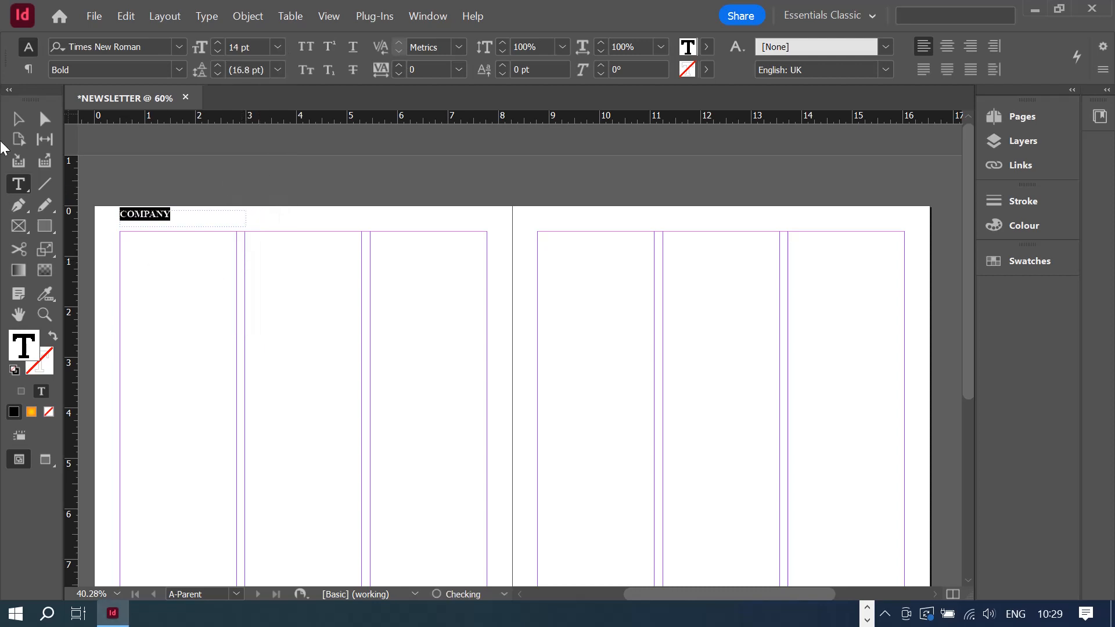
pyautogui.click(18, 119)
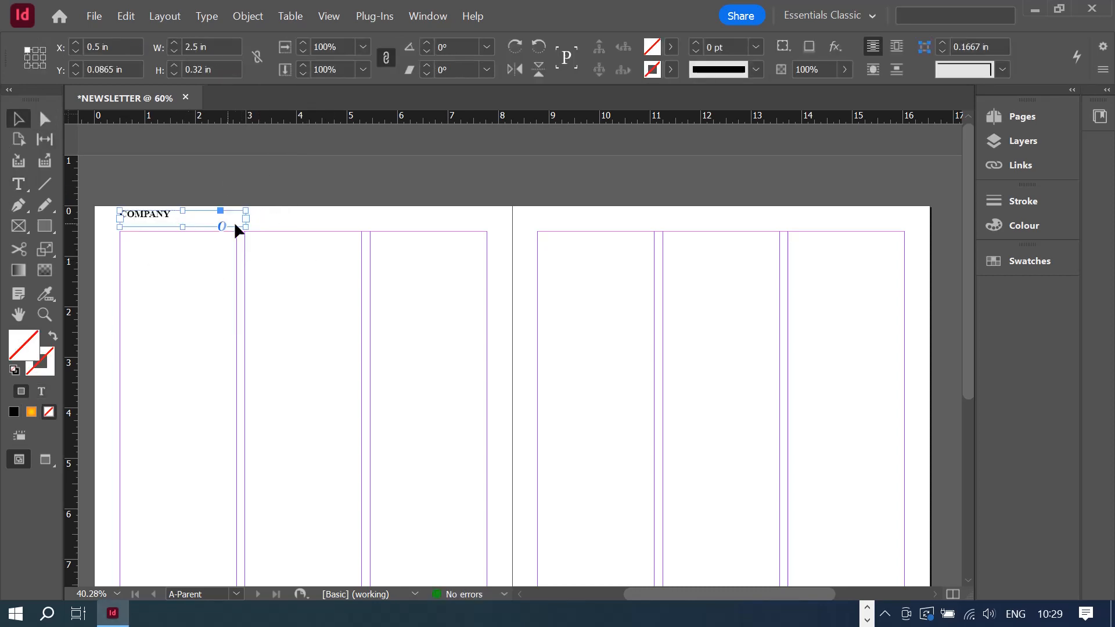
# - Shrink the COMPANY frame to fit its word and paste a copy at the right page's top-right corner
pyautogui.moveTo(239, 226); pyautogui.dragTo(153, 219)
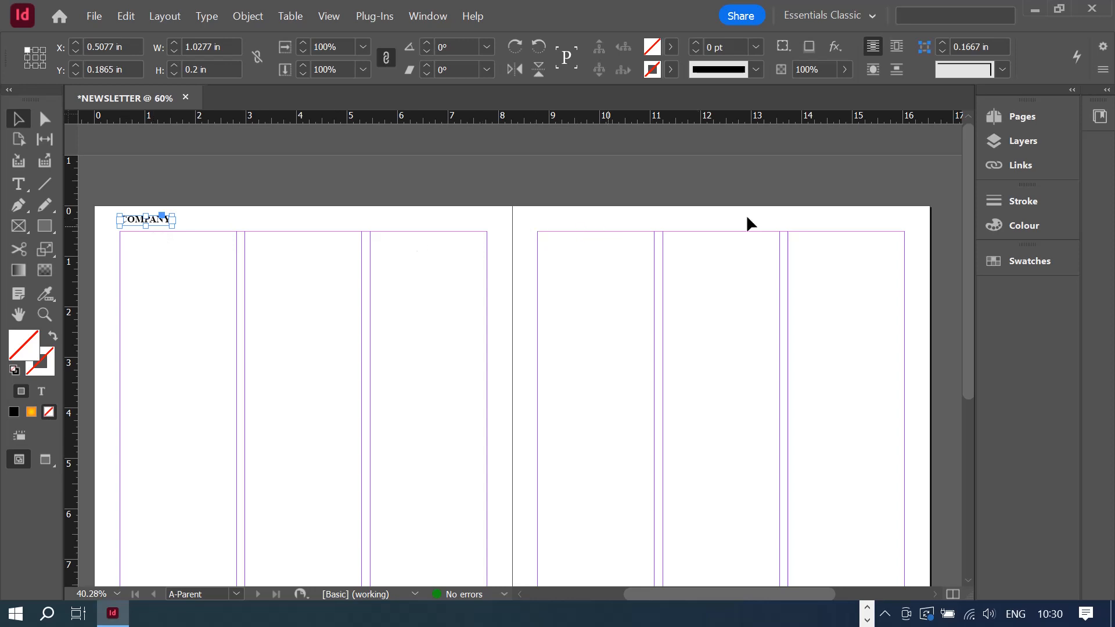
pyautogui.rightClick(139, 223)
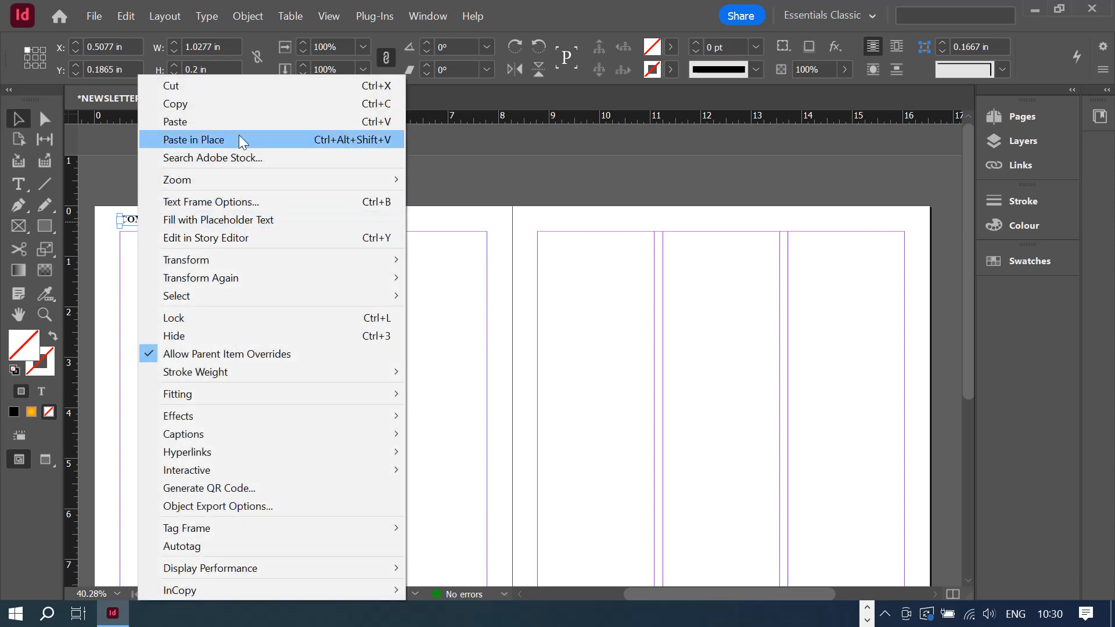
pyautogui.click(230, 107)
pyautogui.rightClick(826, 218)
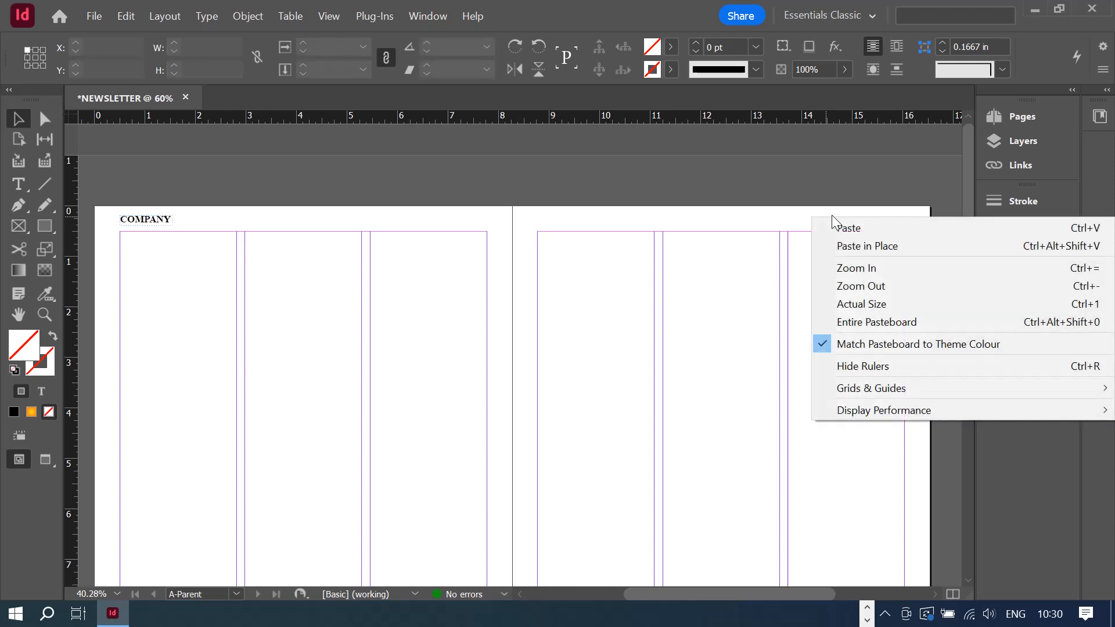
pyautogui.click(871, 229)
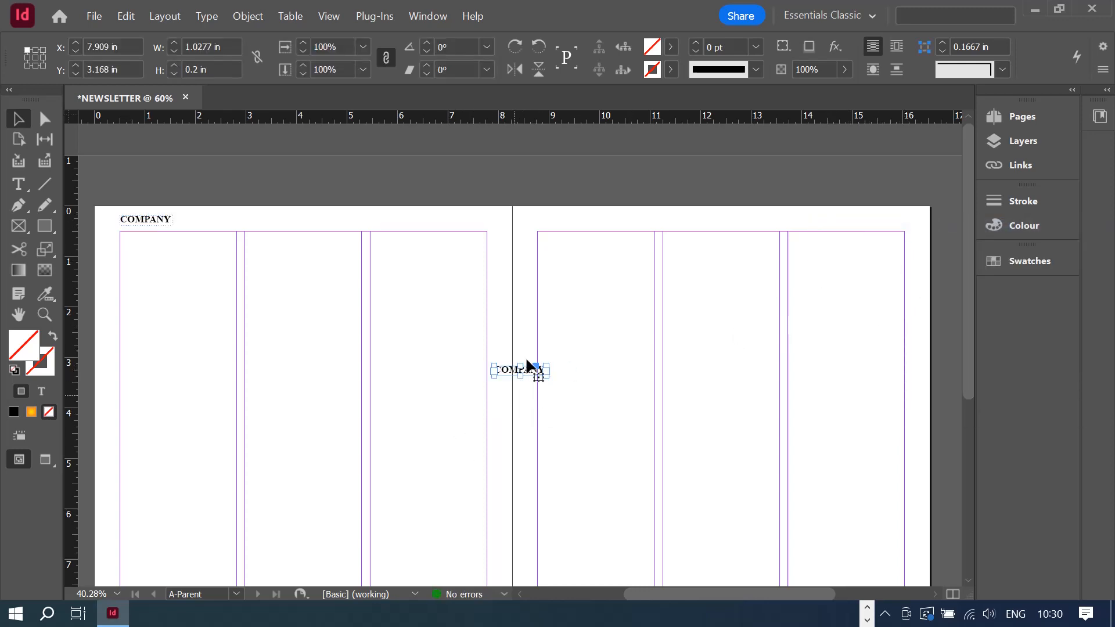
pyautogui.moveTo(508, 369); pyautogui.dragTo(866, 219)
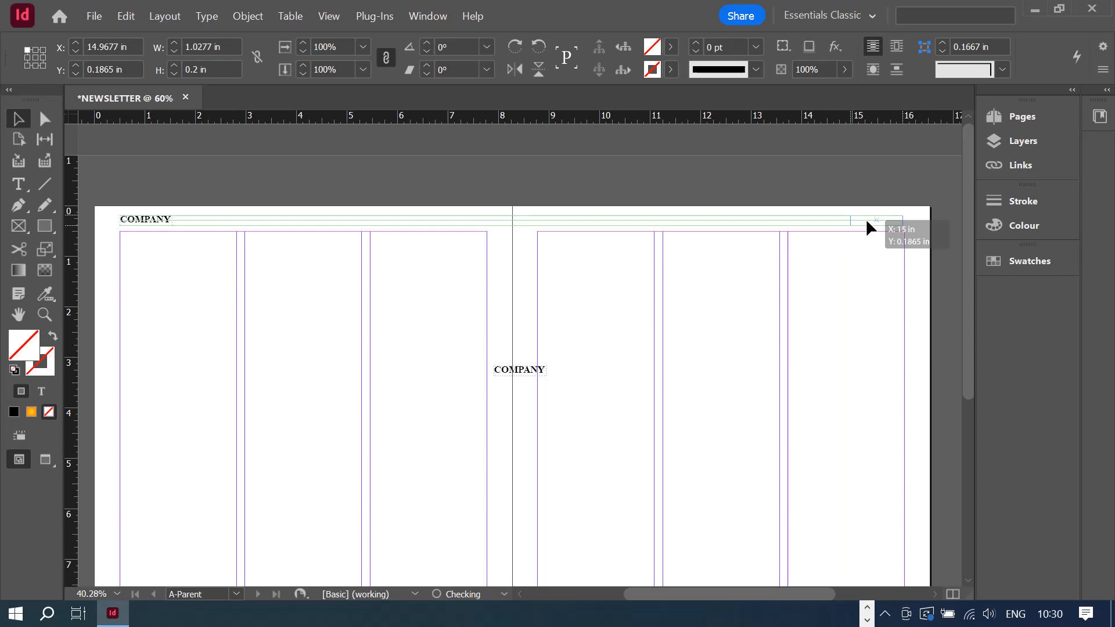
pyautogui.moveTo(866, 218); pyautogui.dragTo(866, 219)
# - Duplicate COMPANY onto the inner header corners of both pages
pyautogui.click(858, 277)
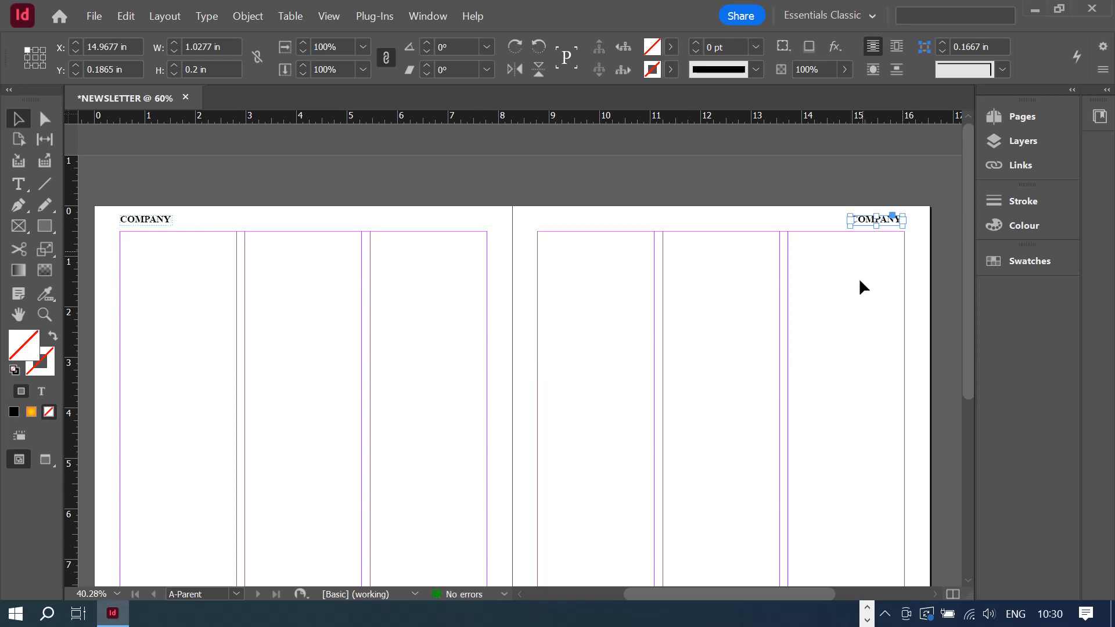
pyautogui.press('d')
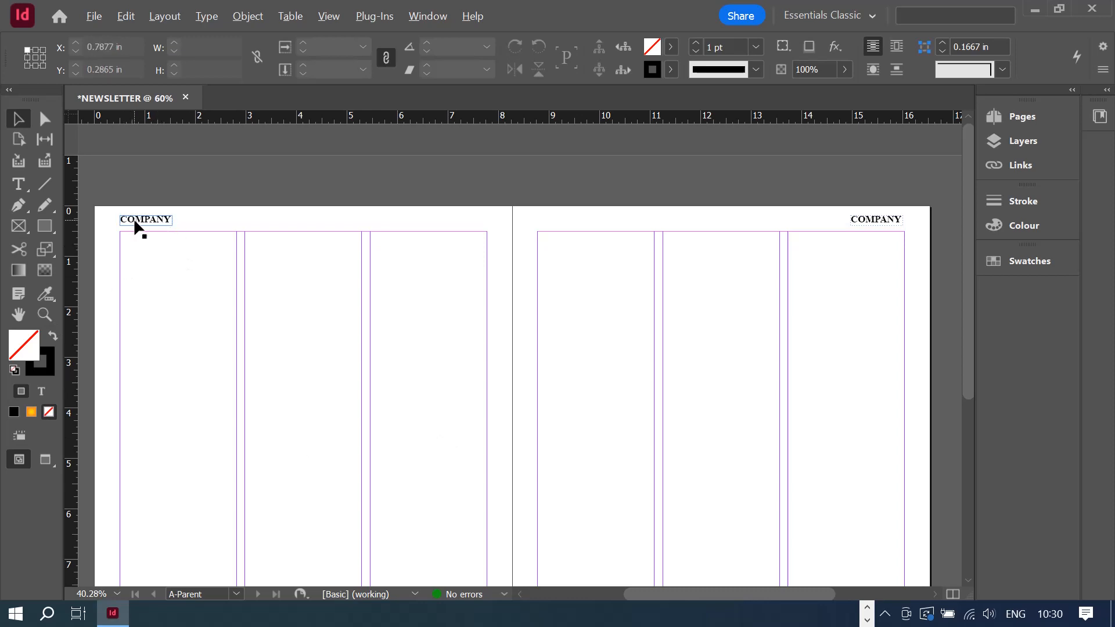
pyautogui.moveTo(136, 222); pyautogui.dragTo(559, 225)
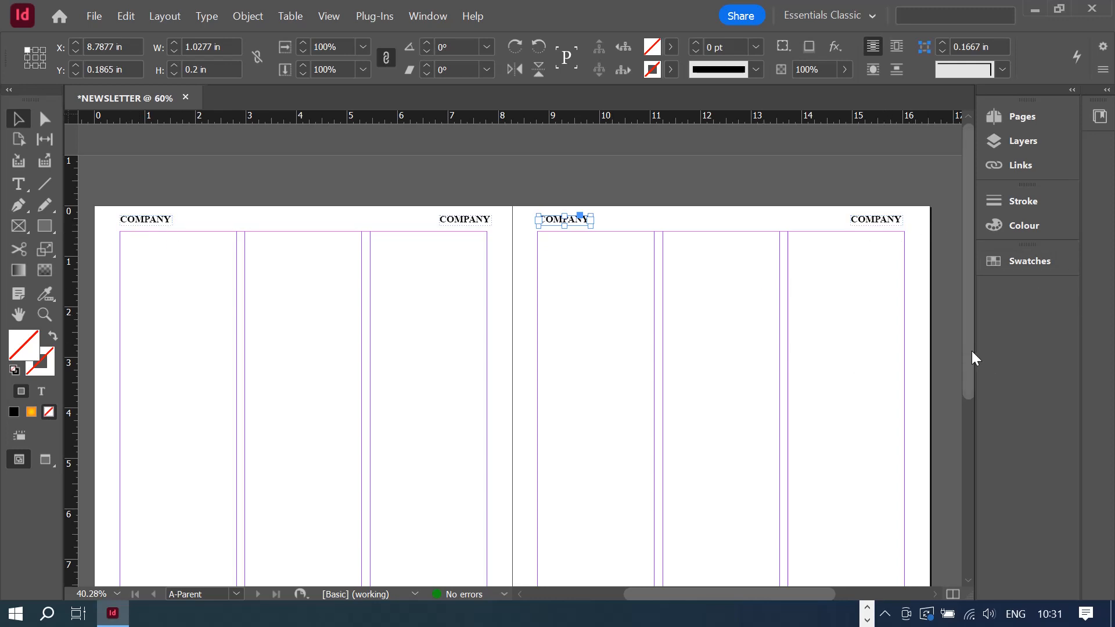
pyautogui.moveTo(972, 351); pyautogui.dragTo(968, 368)
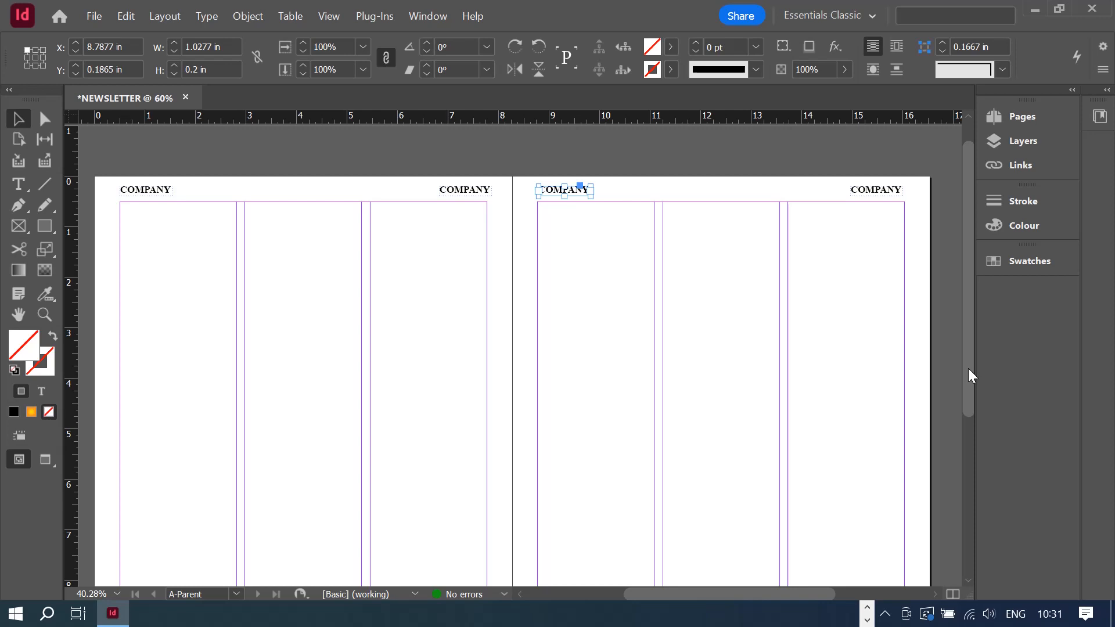
# - Replace the two inner COMPANY headers with the text ISSUE NO
pyautogui.click(147, 192)
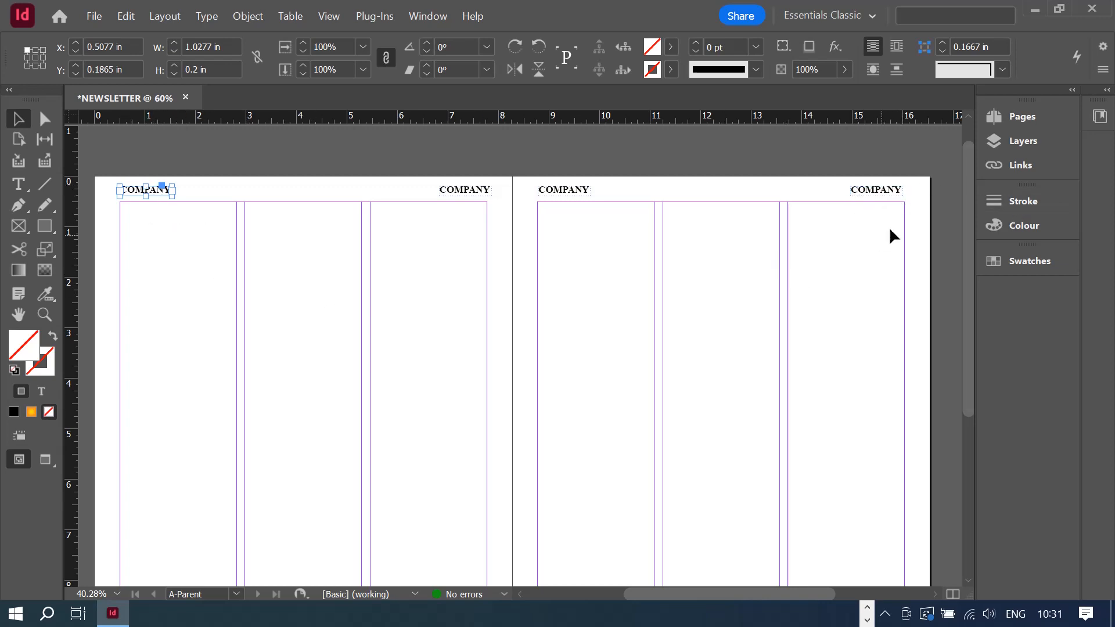
pyautogui.doubleClick(454, 185)
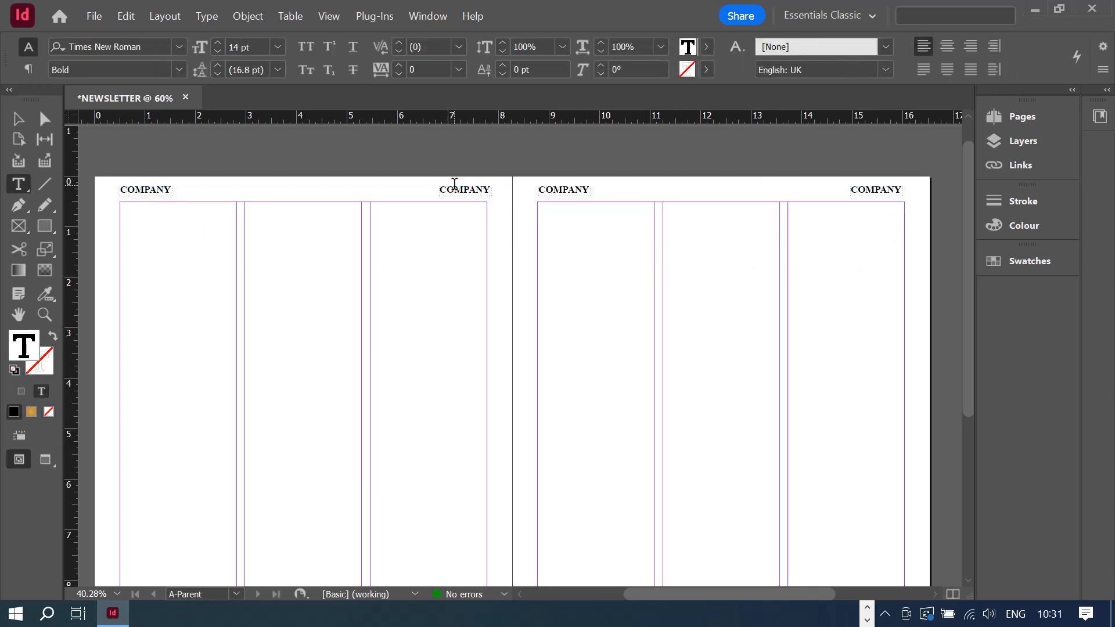
pyautogui.doubleClick(454, 185)
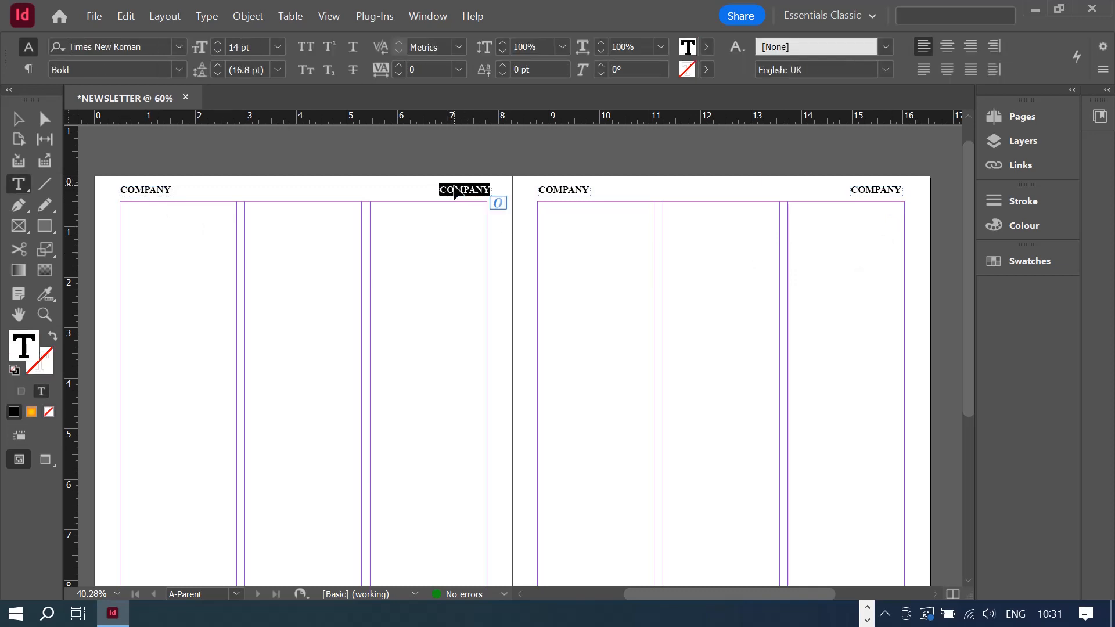
pyautogui.write('ISSUE')
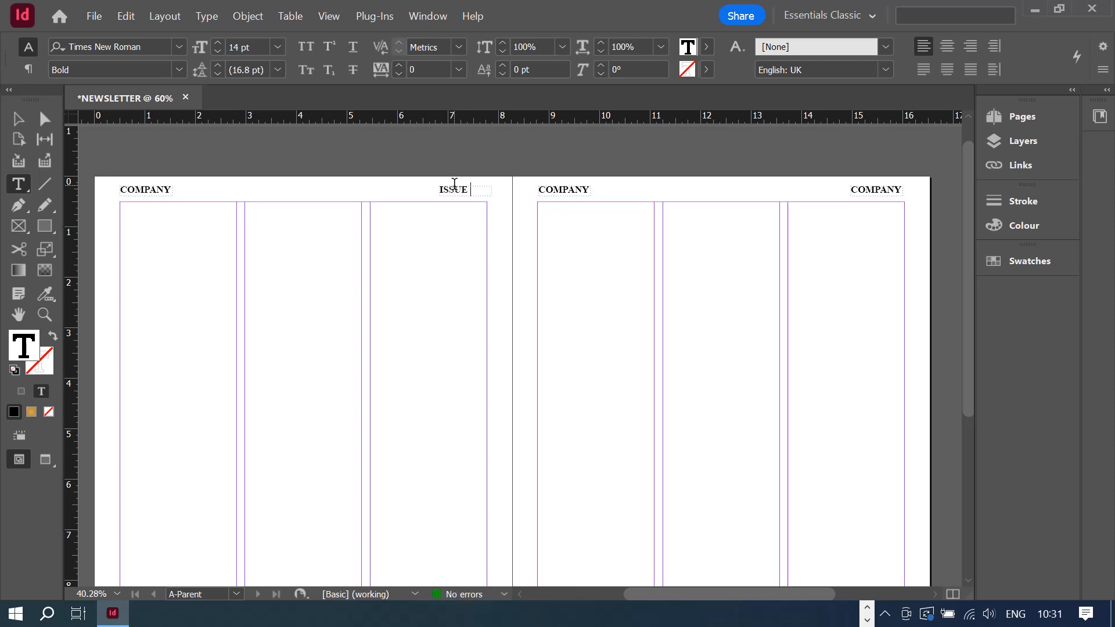
pyautogui.write(' NO')
pyautogui.hotkey('ctrl', 'a')
pyautogui.hotkey('ctrl', 'c')
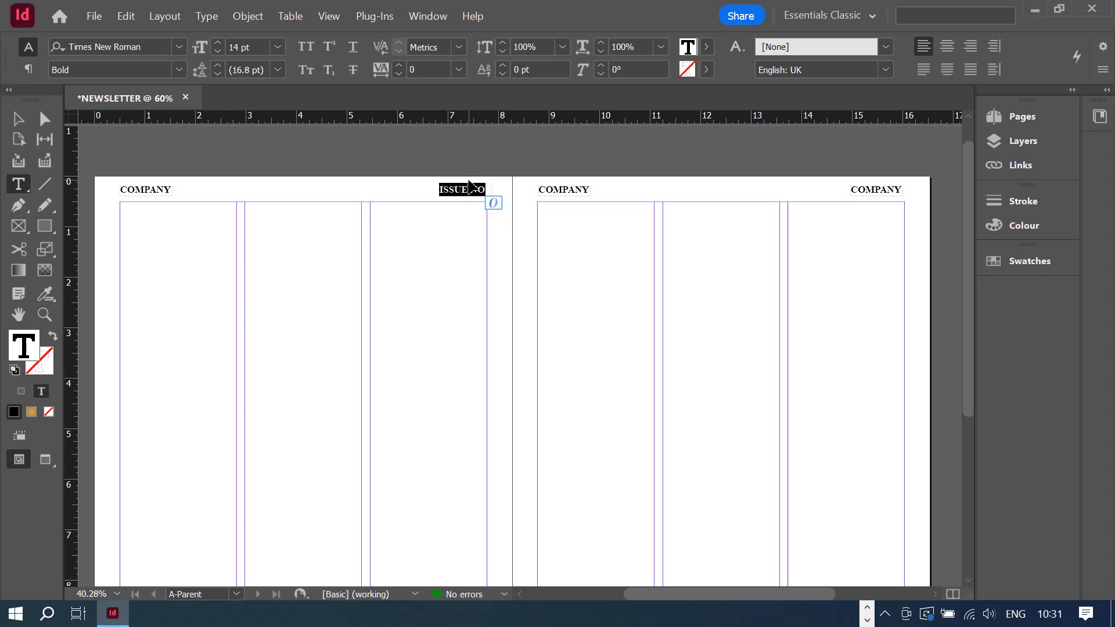
pyautogui.doubleClick(563, 187)
pyautogui.hotkey('ctrl', 'v')
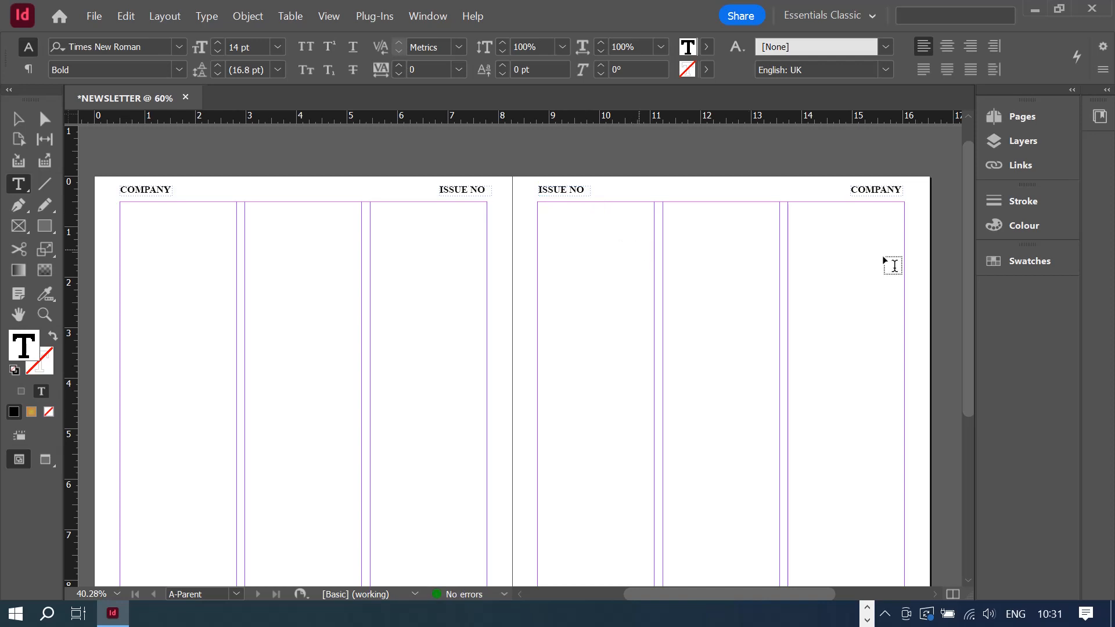
pyautogui.click(18, 118)
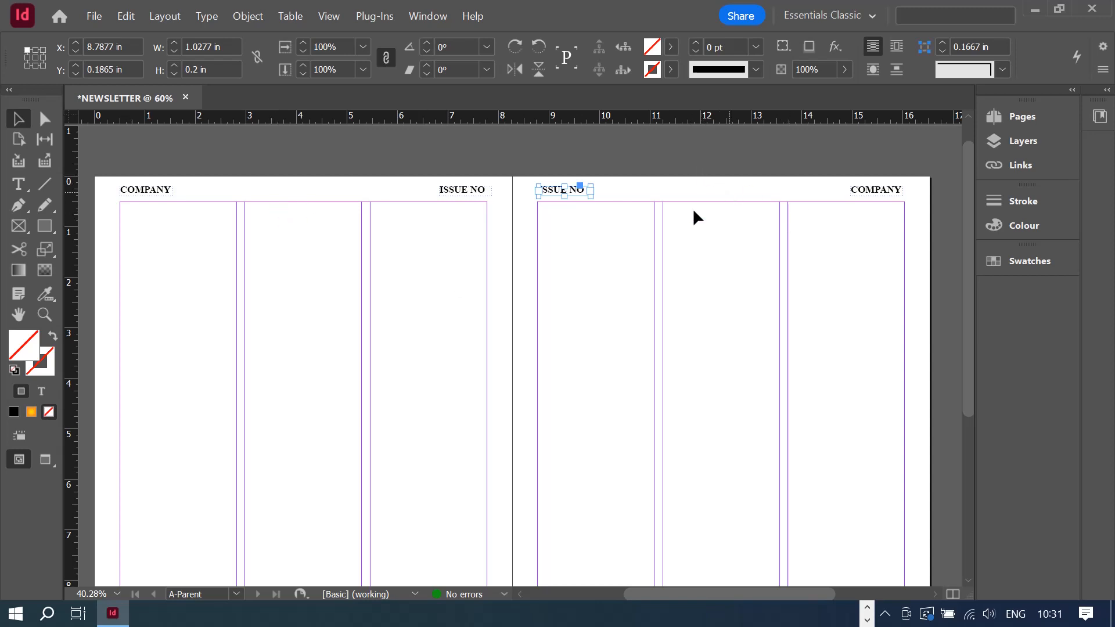
# - Draw a rectangle frame between COMPANY and ISSUE NO and fill it cyan blue
pyautogui.click(19, 225)
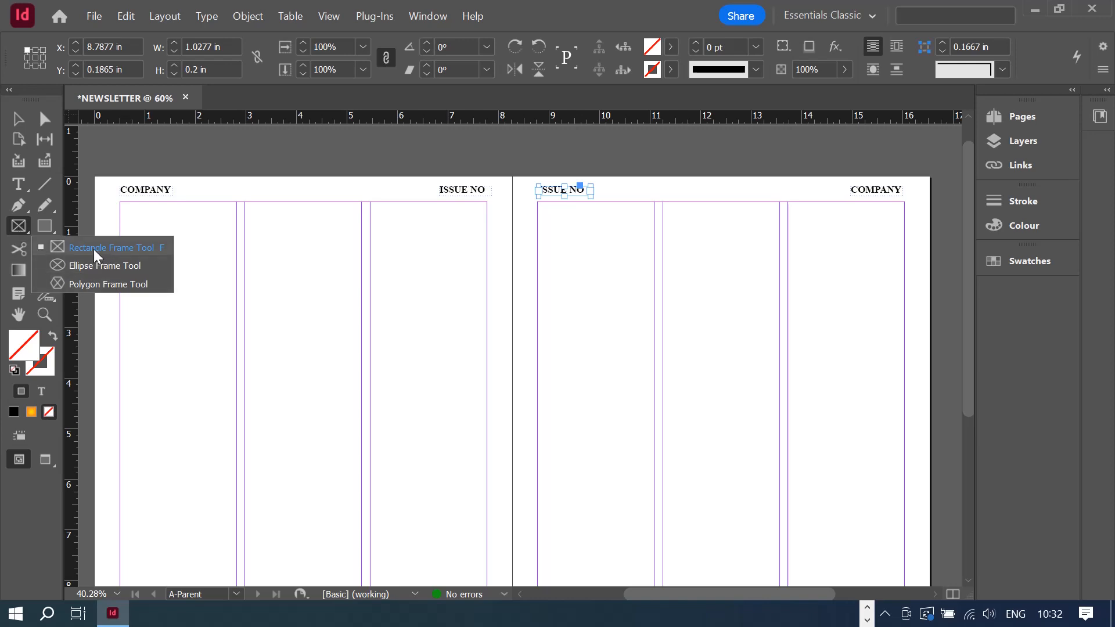
pyautogui.click(40, 228)
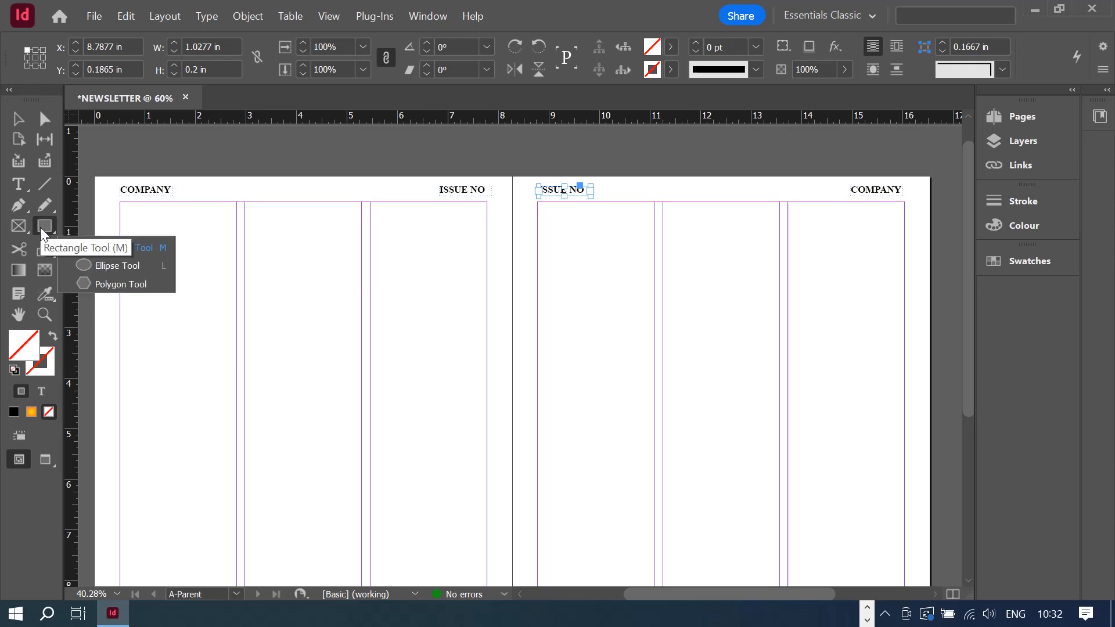
pyautogui.click(14, 229)
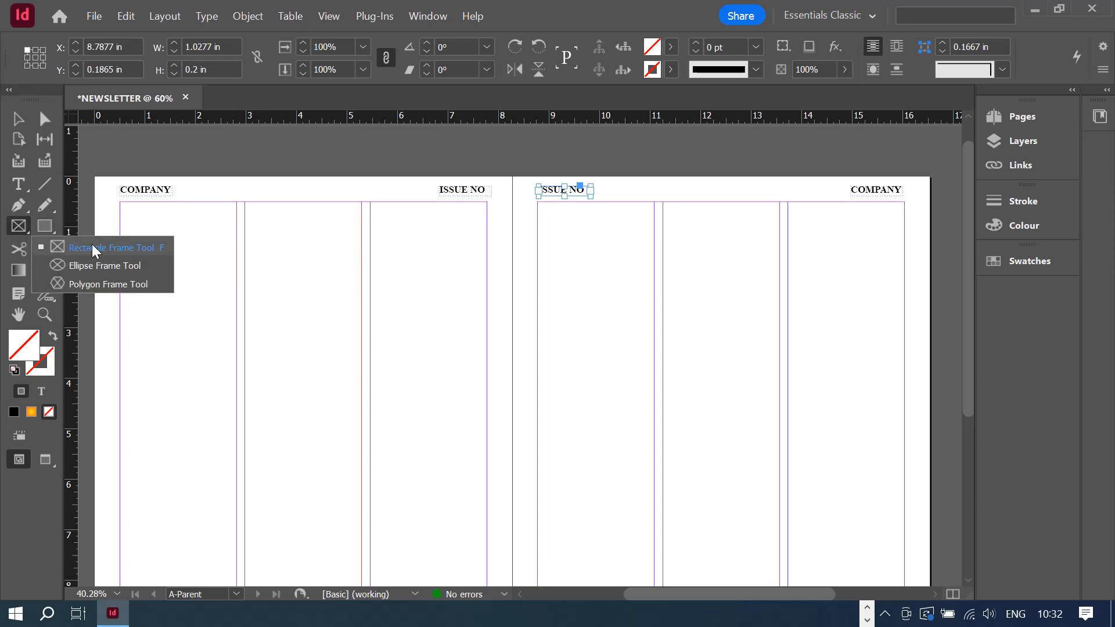
pyautogui.click(95, 248)
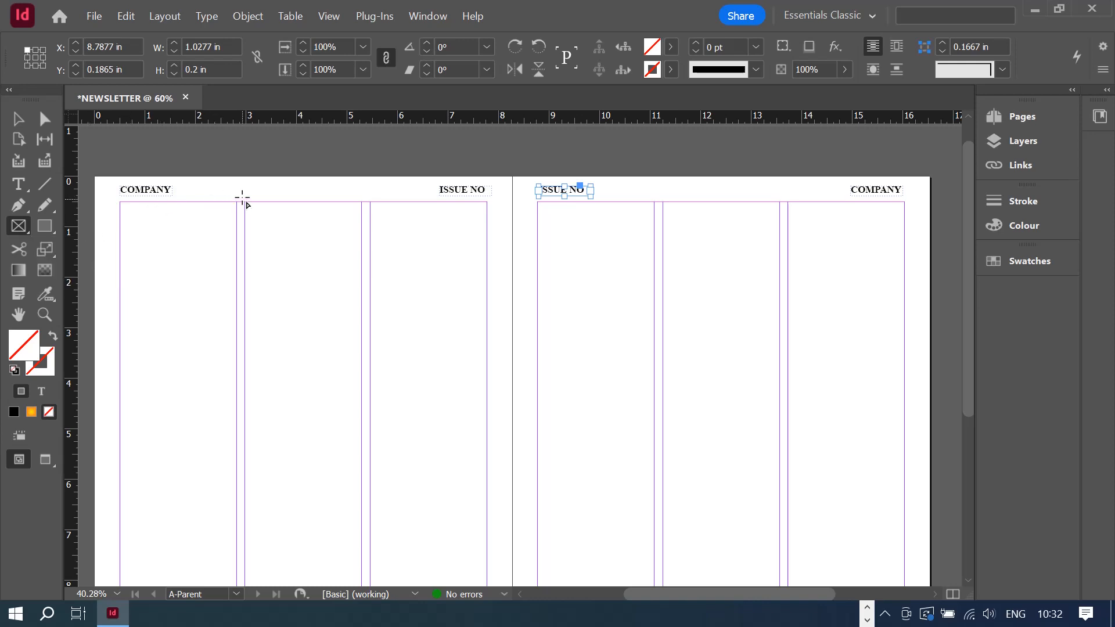
pyautogui.moveTo(248, 181); pyautogui.dragTo(360, 195)
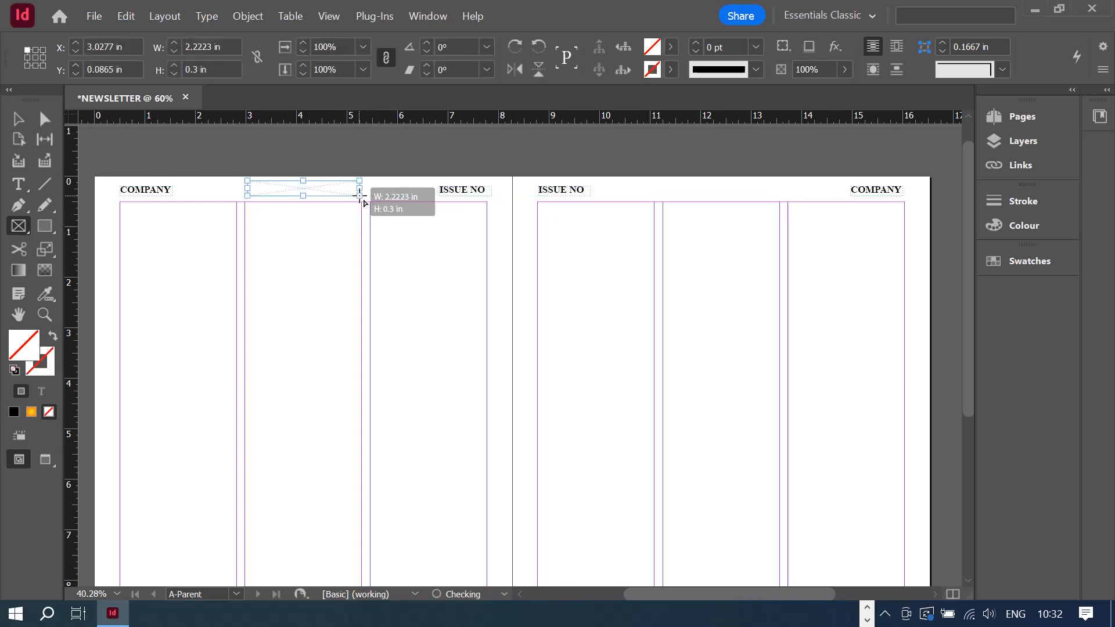
pyautogui.rightClick(289, 192)
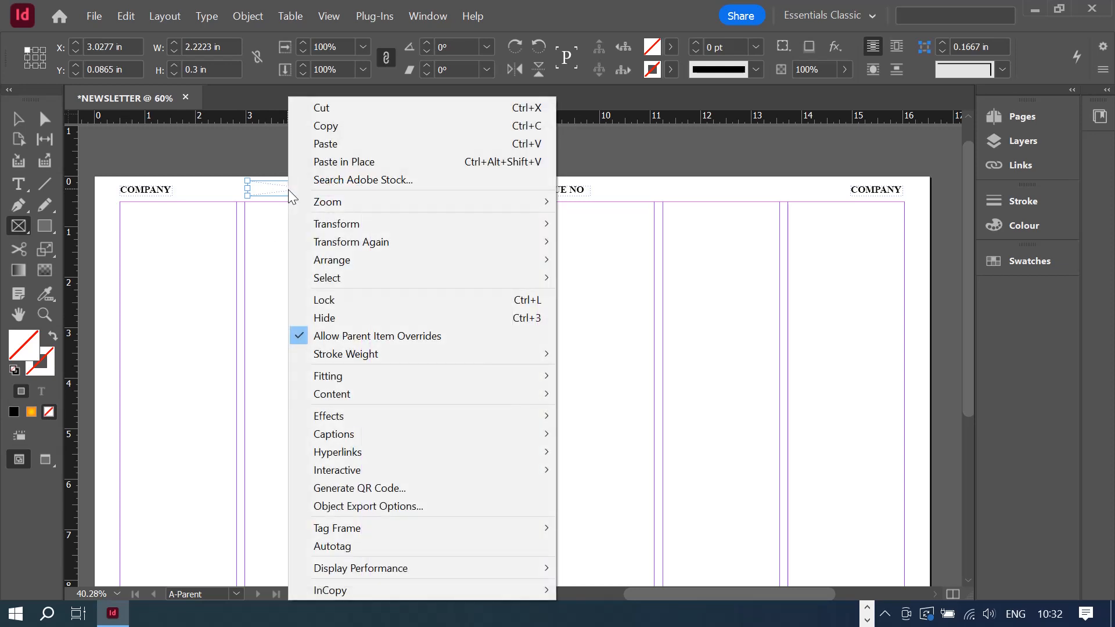
pyautogui.click(528, 2)
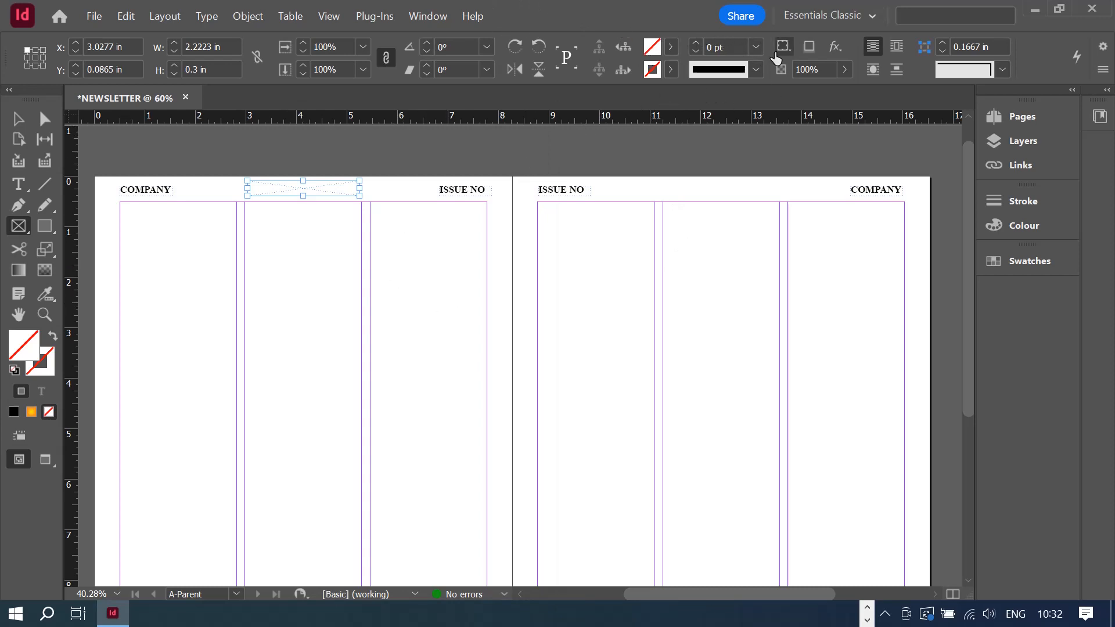
pyautogui.click(671, 47)
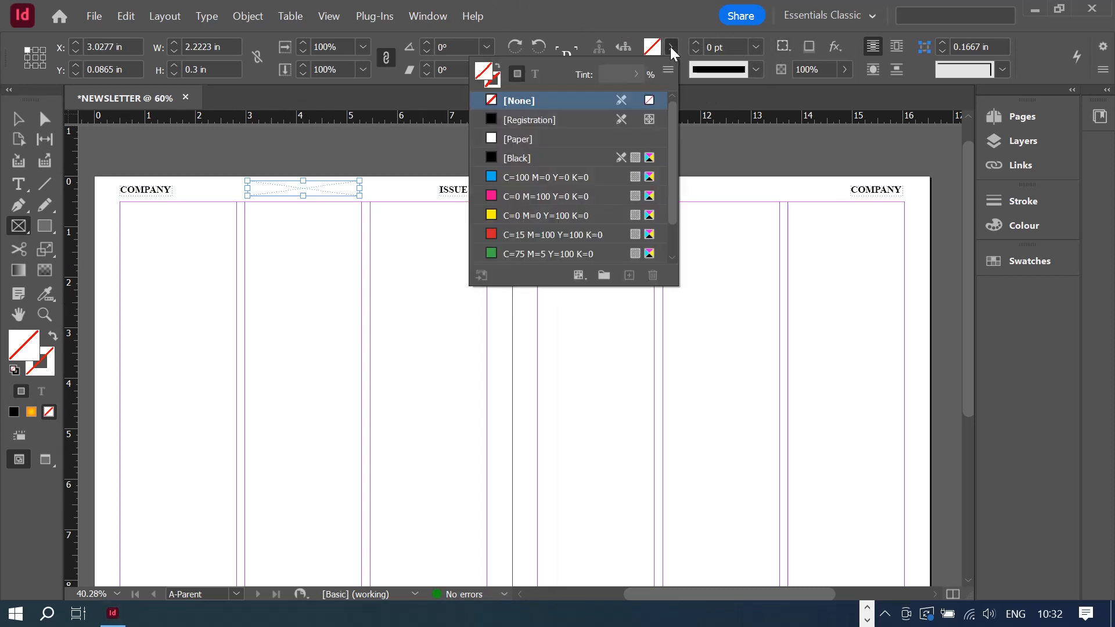
pyautogui.click(531, 176)
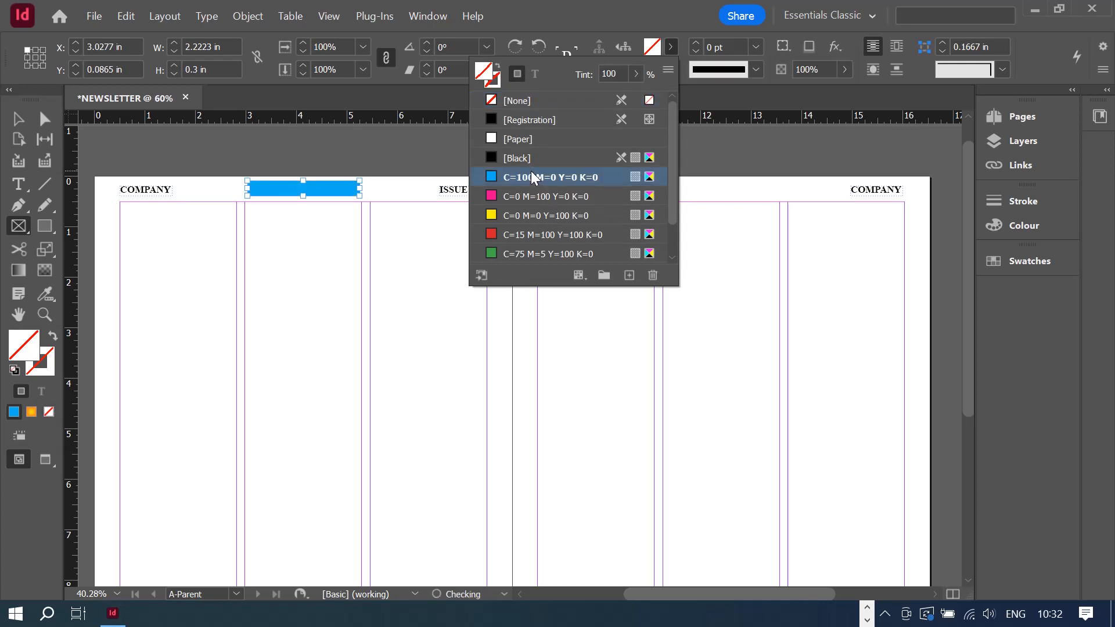
# - Move the blue bar across into the right page's header
pyautogui.click(18, 120)
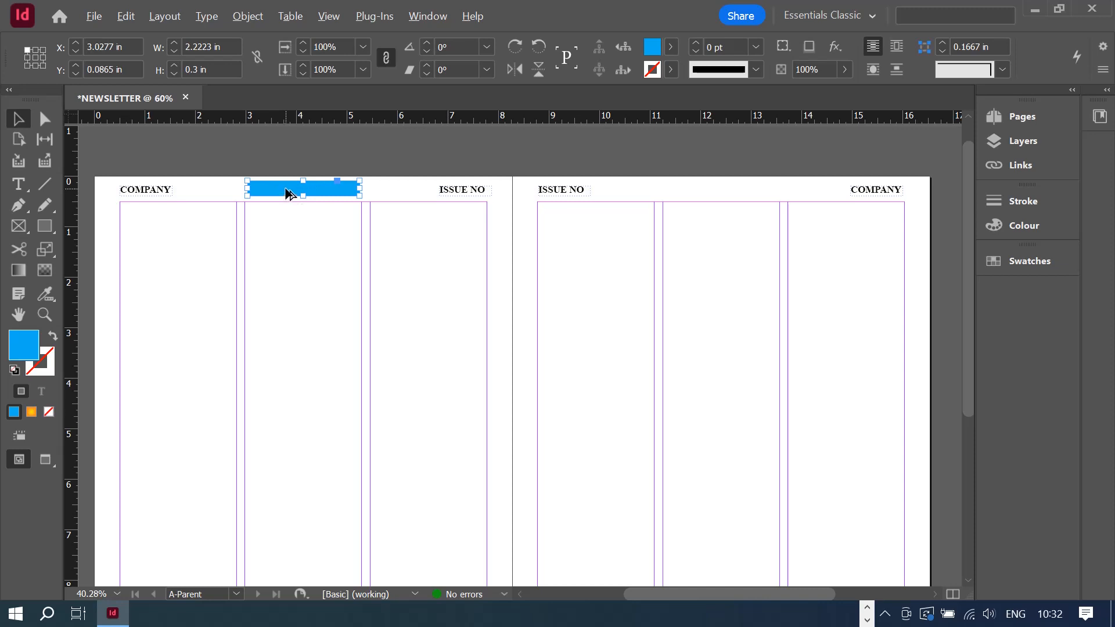
pyautogui.moveTo(289, 194); pyautogui.dragTo(708, 196)
pyautogui.click(762, 248)
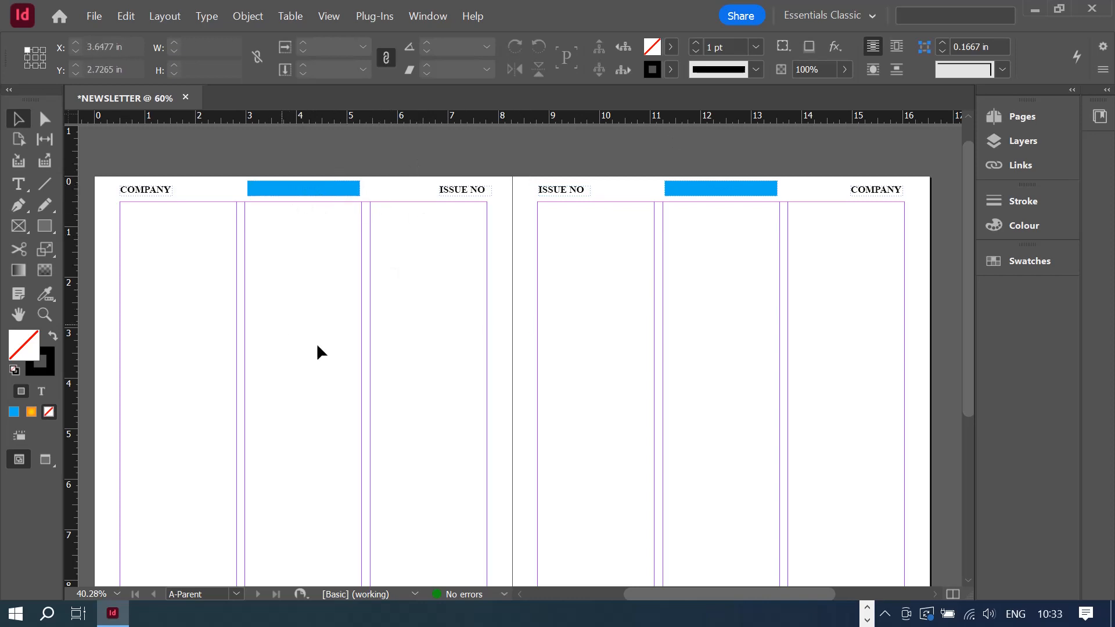
# - Return to the top of the spread with the Line tool ready
pyautogui.scroll(-5, 609, 317)
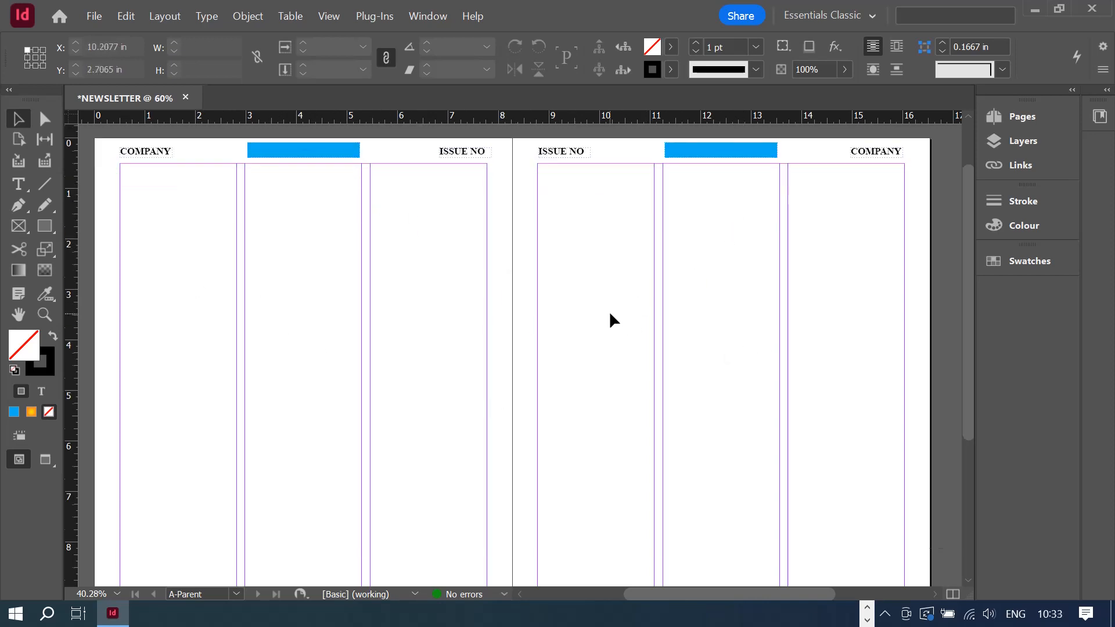
pyautogui.scroll(5, 624, 317)
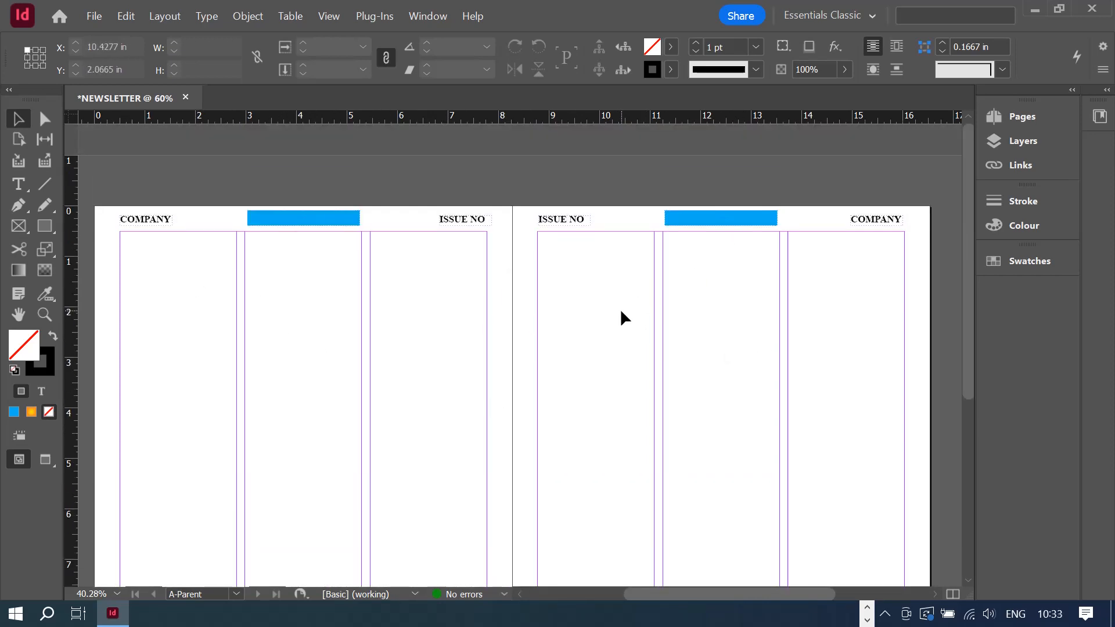
pyautogui.scroll(-3, 620, 312)
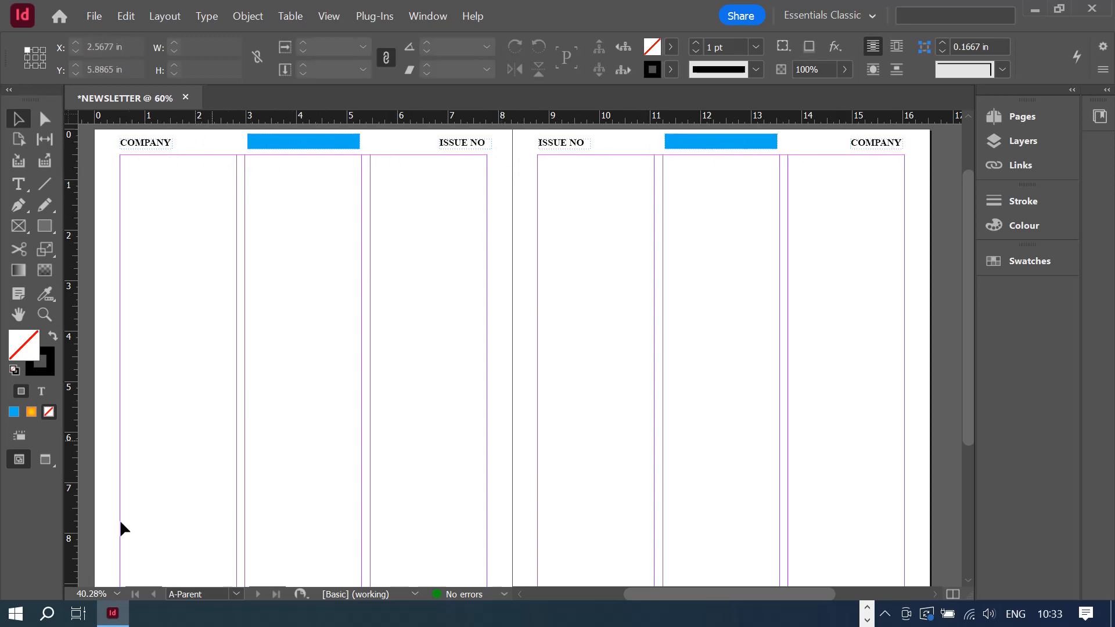
pyautogui.click(44, 185)
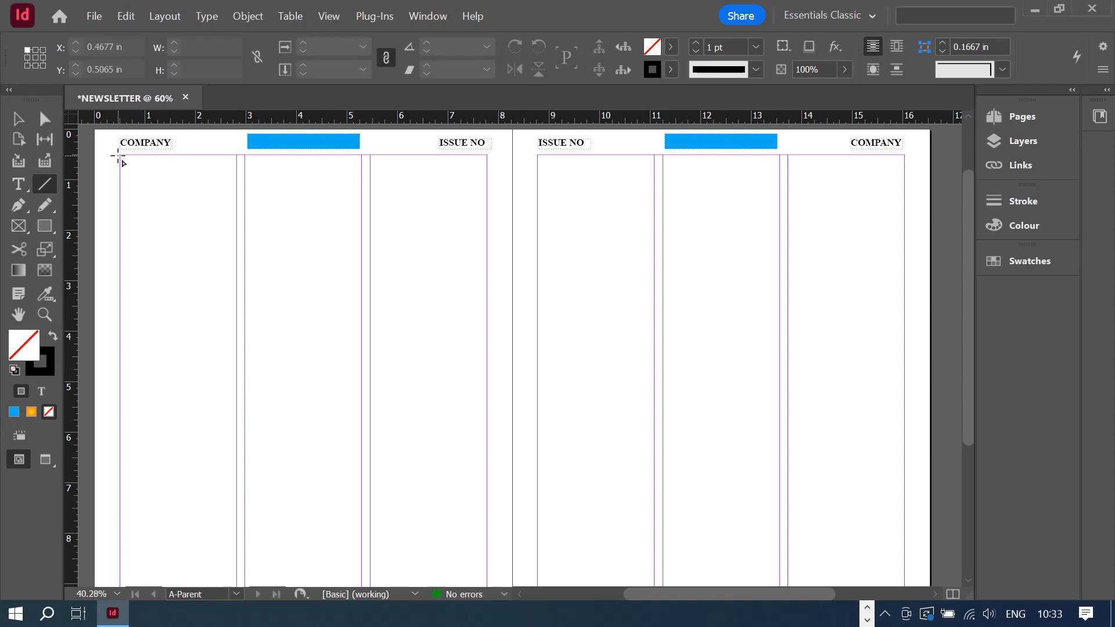
# - Draw a 2 pt rule under the left page's header and Alt-drag a copy onto the right page
pyautogui.moveTo(118, 156)
pyautogui.mouseDown()
pyautogui.moveTo(219, 204)
pyautogui.moveTo(488, 180)
pyautogui.mouseUp()
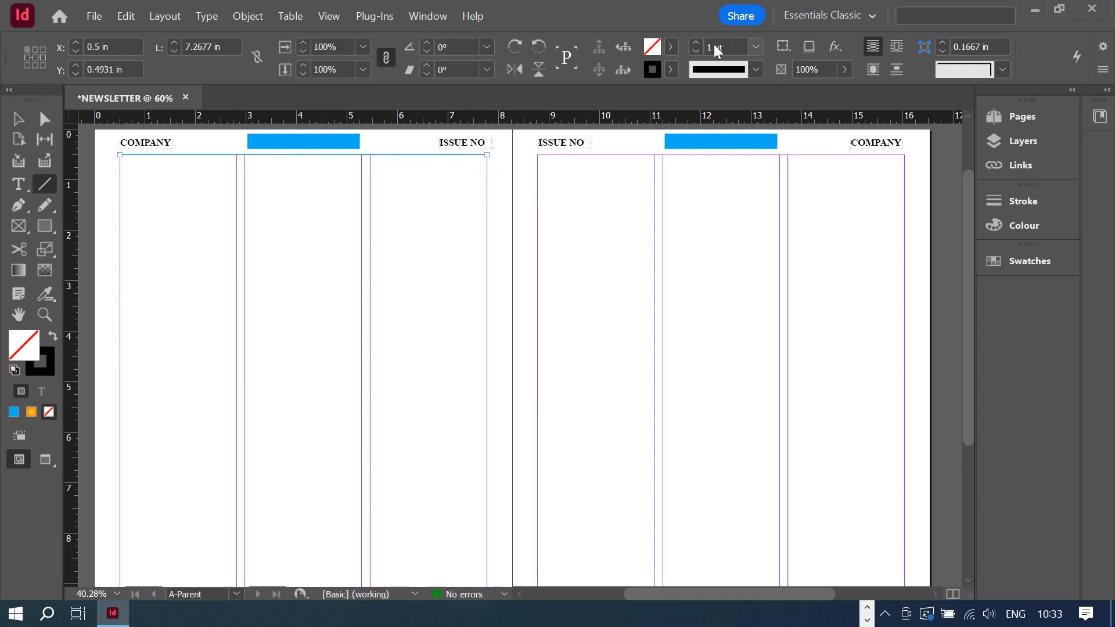
pyautogui.click(697, 41)
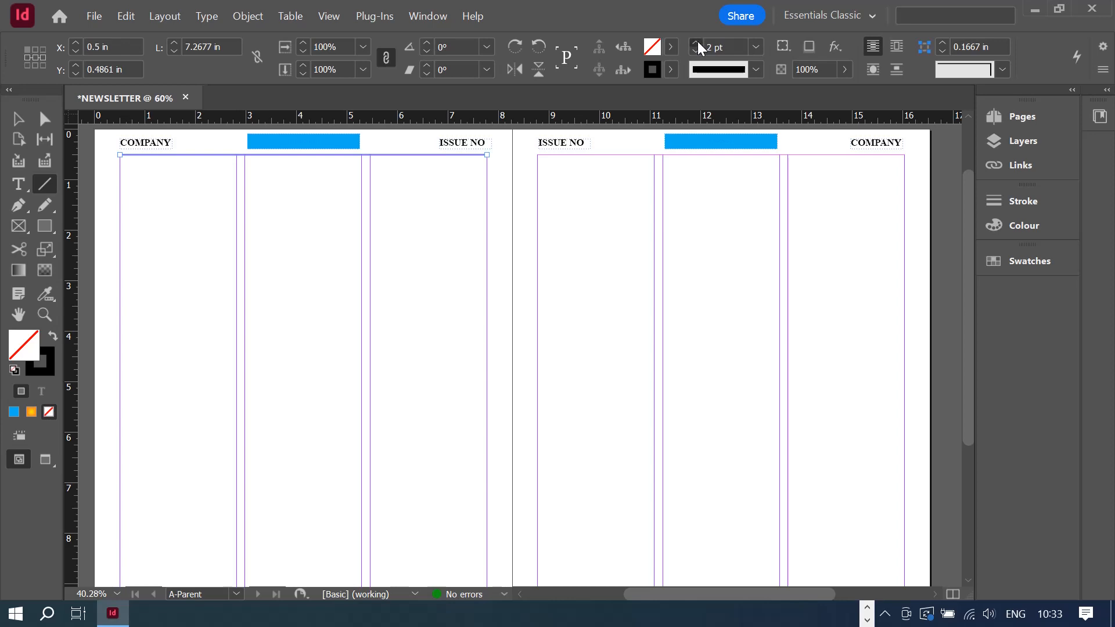
pyautogui.click(697, 43)
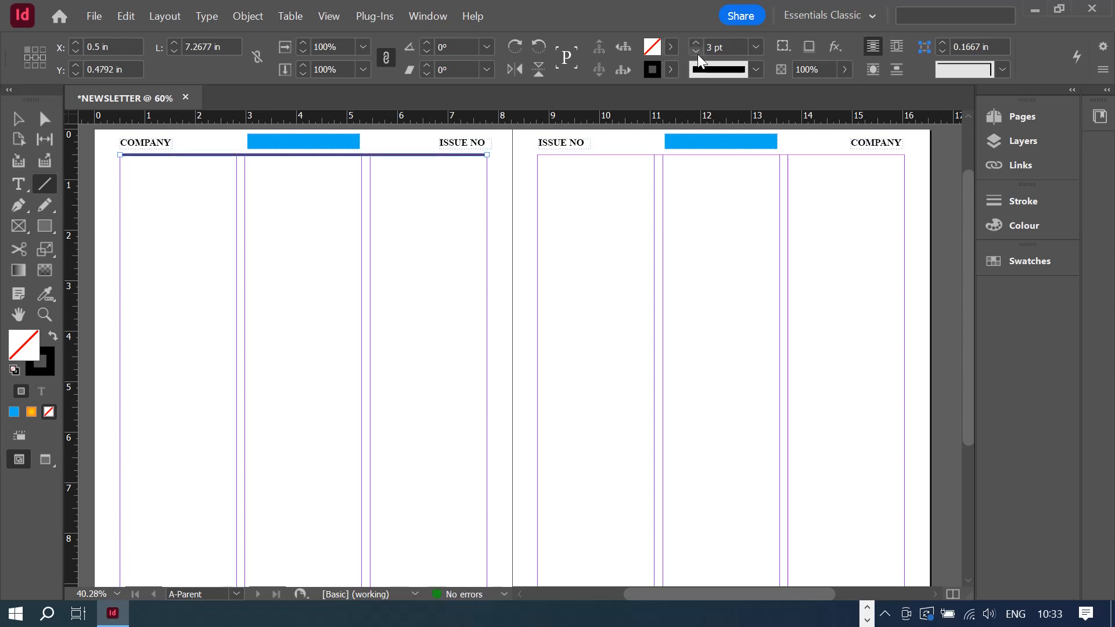
pyautogui.click(698, 54)
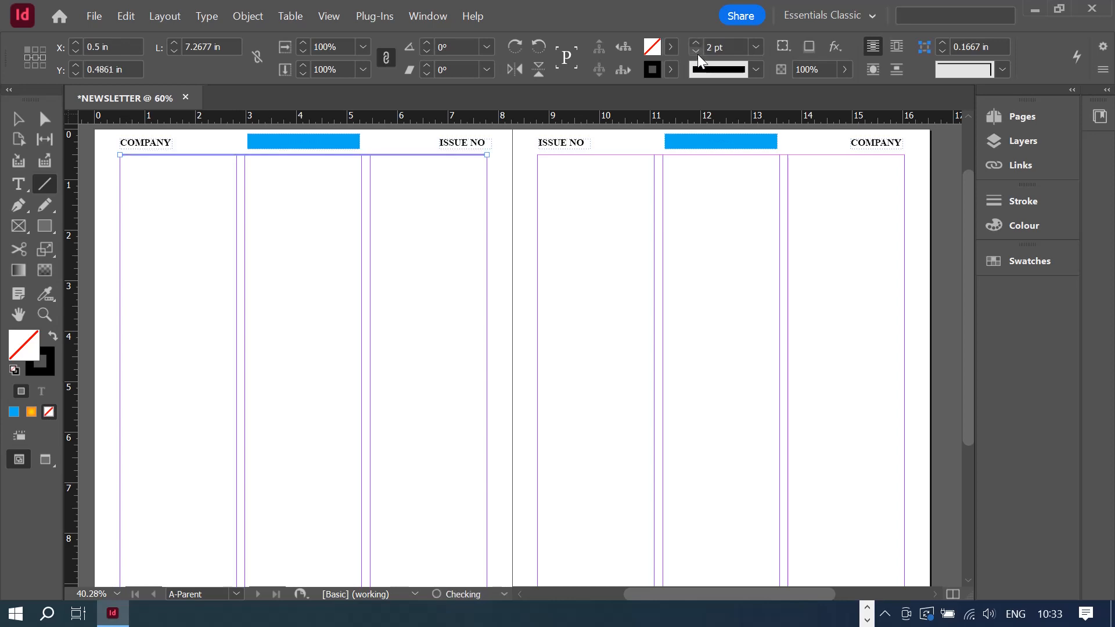
pyautogui.click(13, 122)
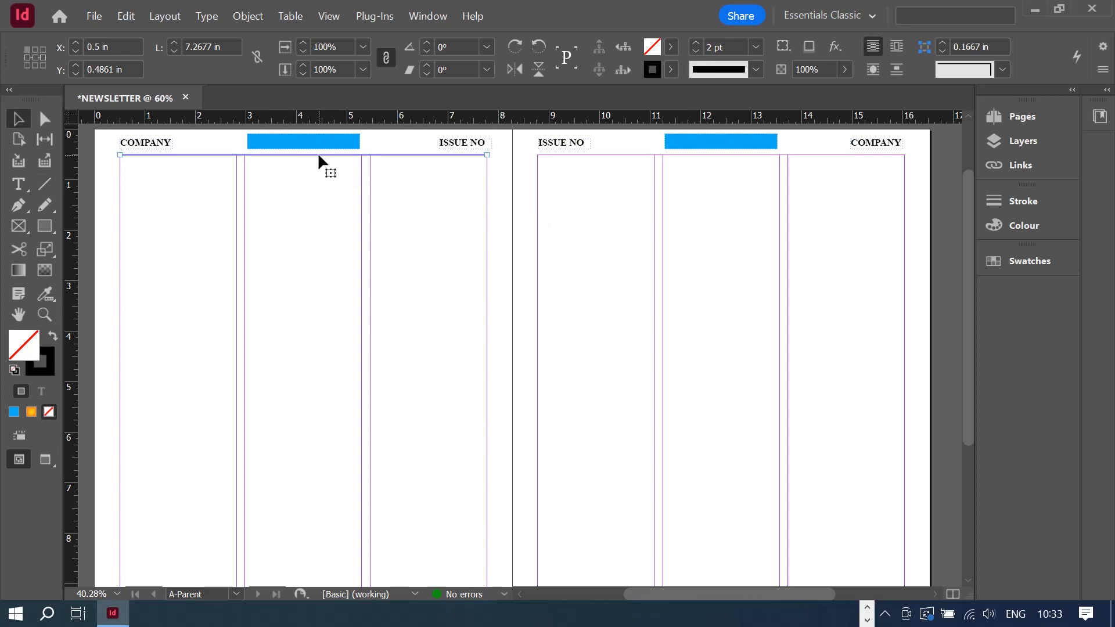
pyautogui.moveTo(319, 155); pyautogui.dragTo(739, 161)
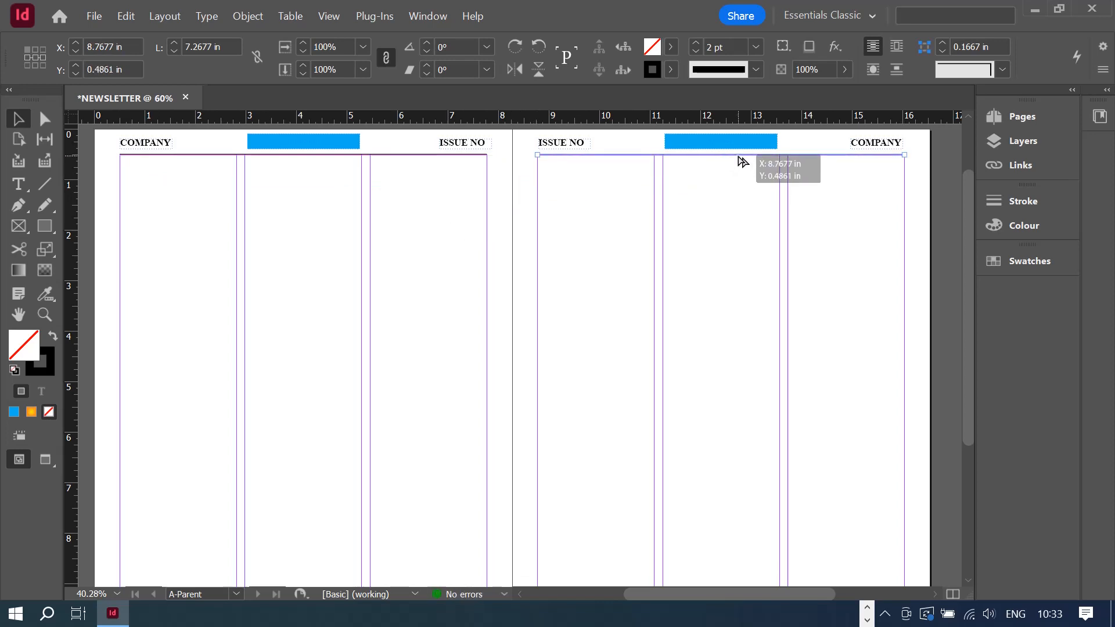
pyautogui.scroll(-5, 329, 357)
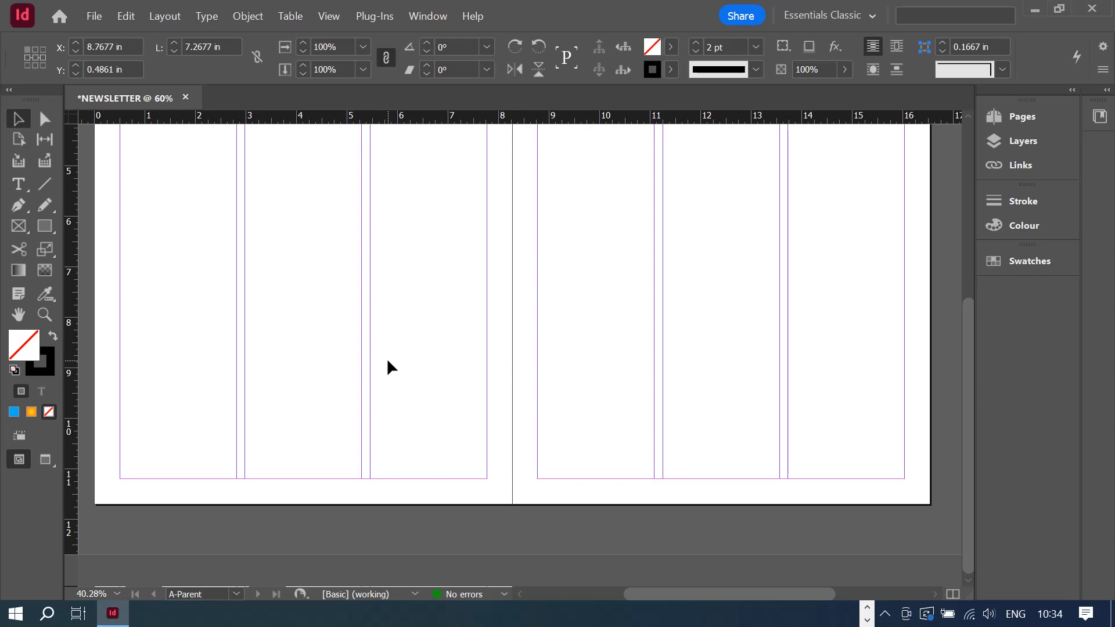
# - Preview the ruled spread without guides, then return to Normal view with W
pyautogui.scroll(5, 388, 361)
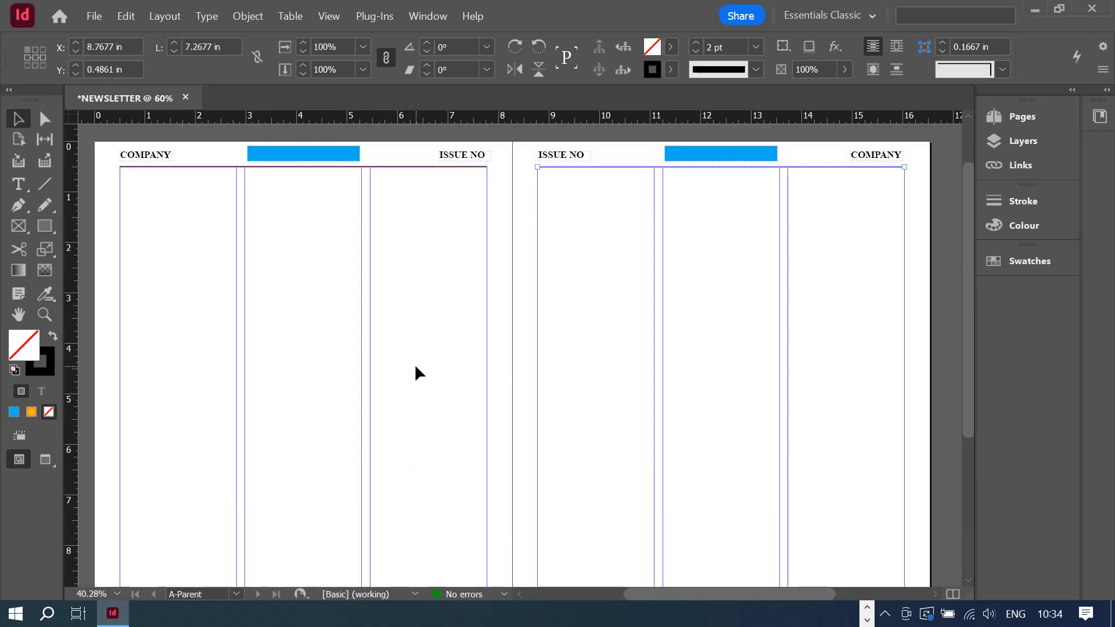
pyautogui.click(46, 460)
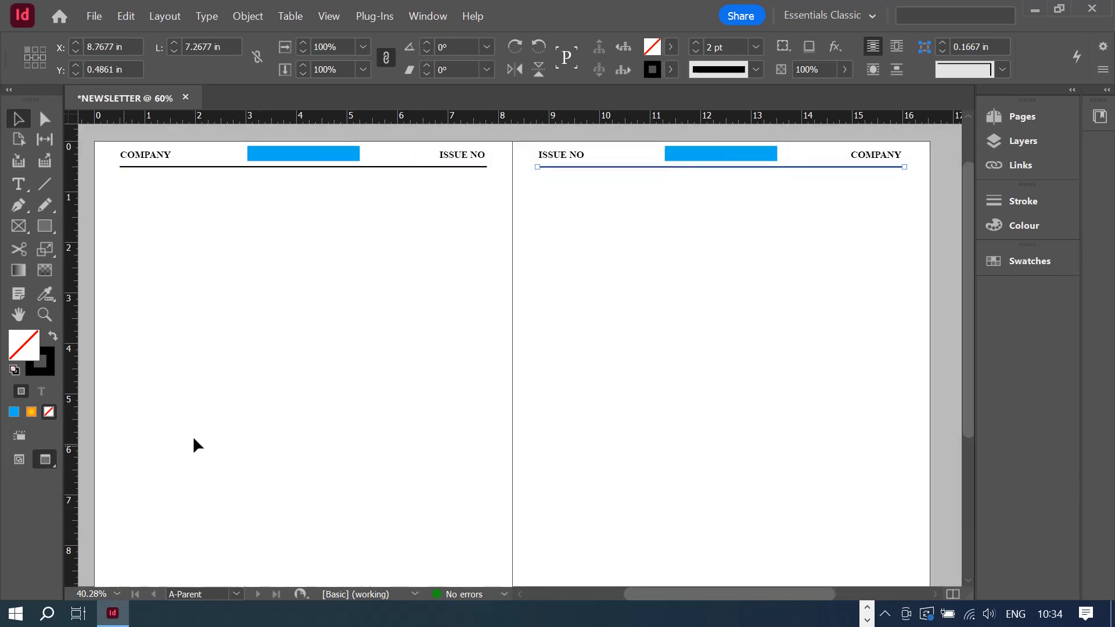
pyautogui.click(835, 417)
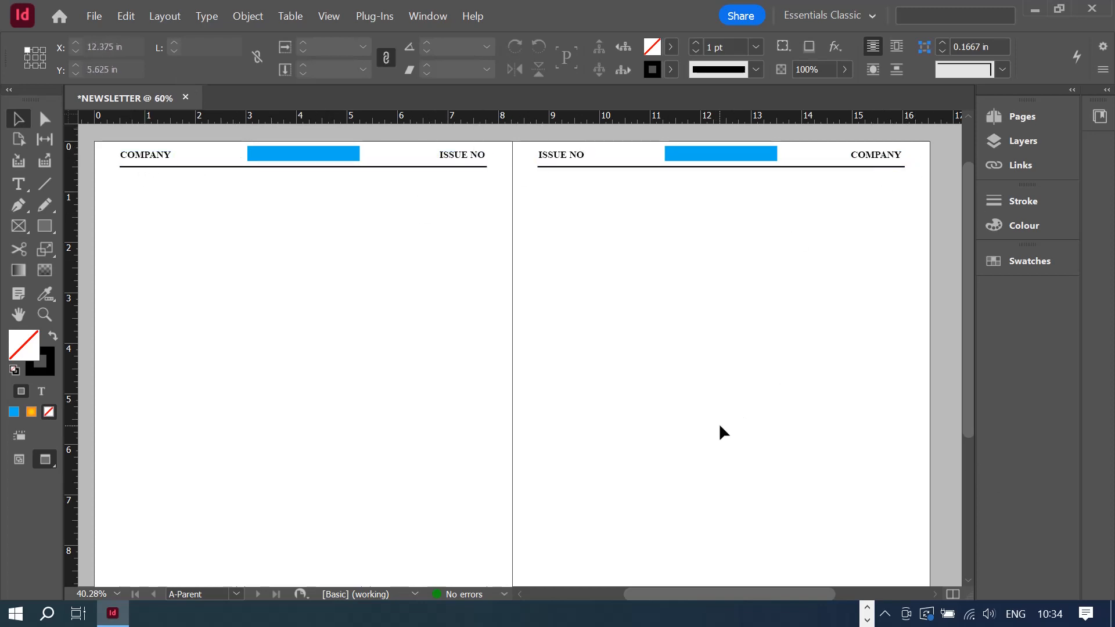
pyautogui.scroll(-5, 679, 375)
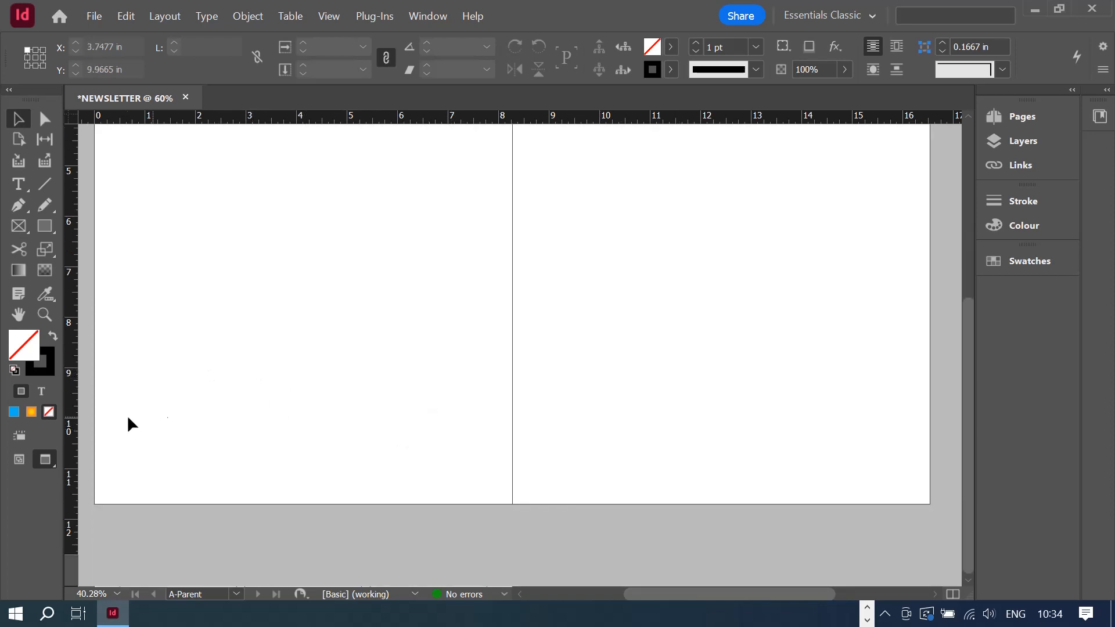
pyautogui.scroll(6, 127, 415)
pyautogui.press('w')
# - Select the Type tool and scroll down to the bottom of the pages
pyautogui.scroll(-6, 726, 395)
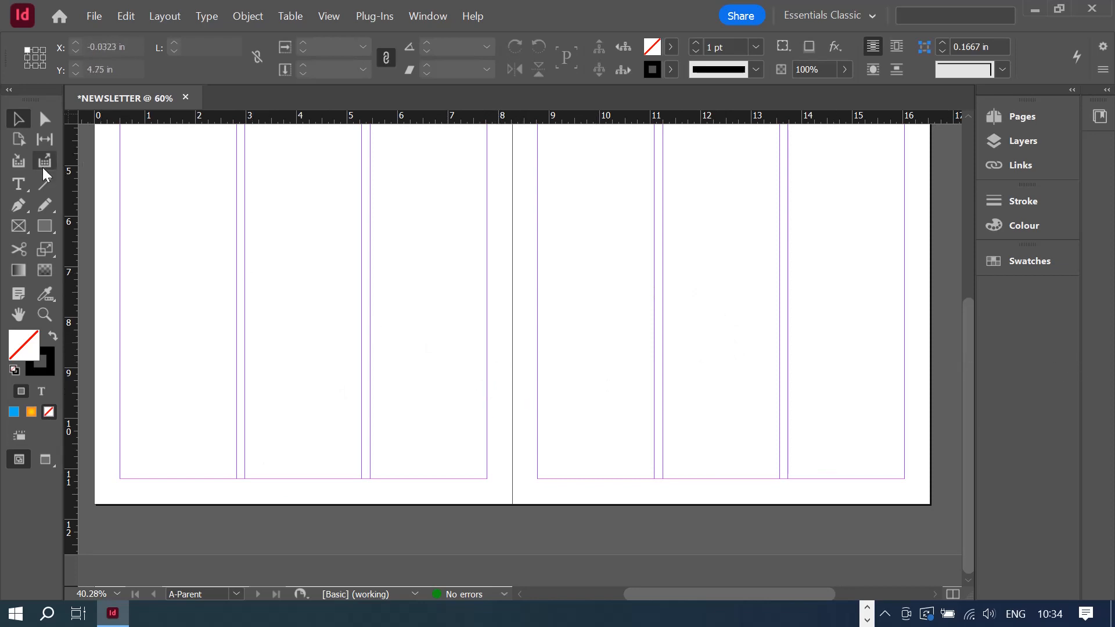
pyautogui.click(18, 184)
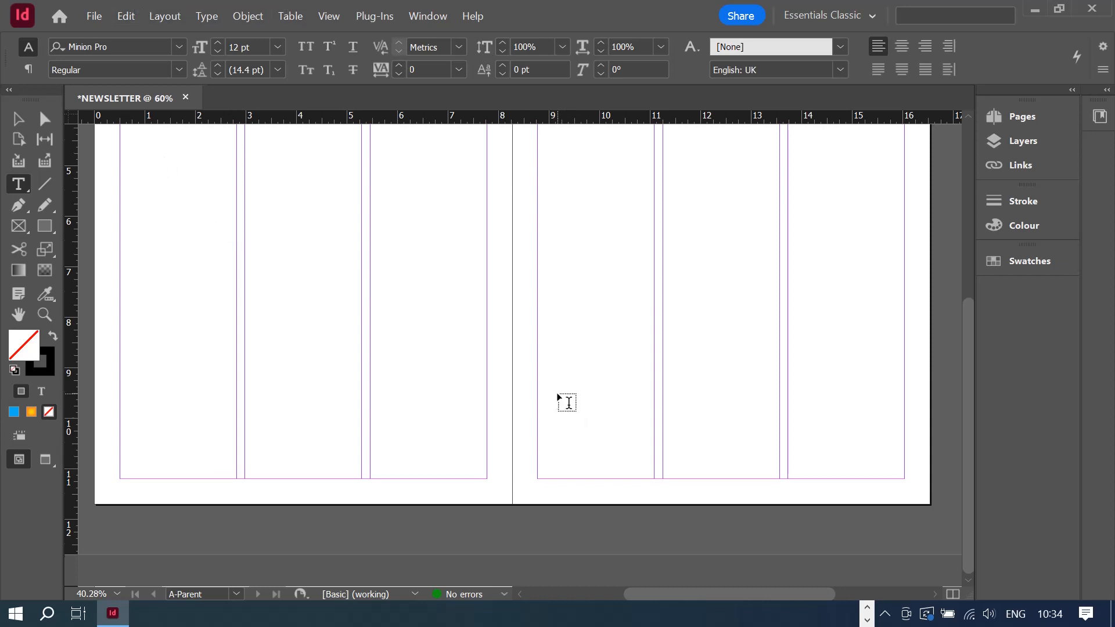
pyautogui.scroll(5, 568, 402)
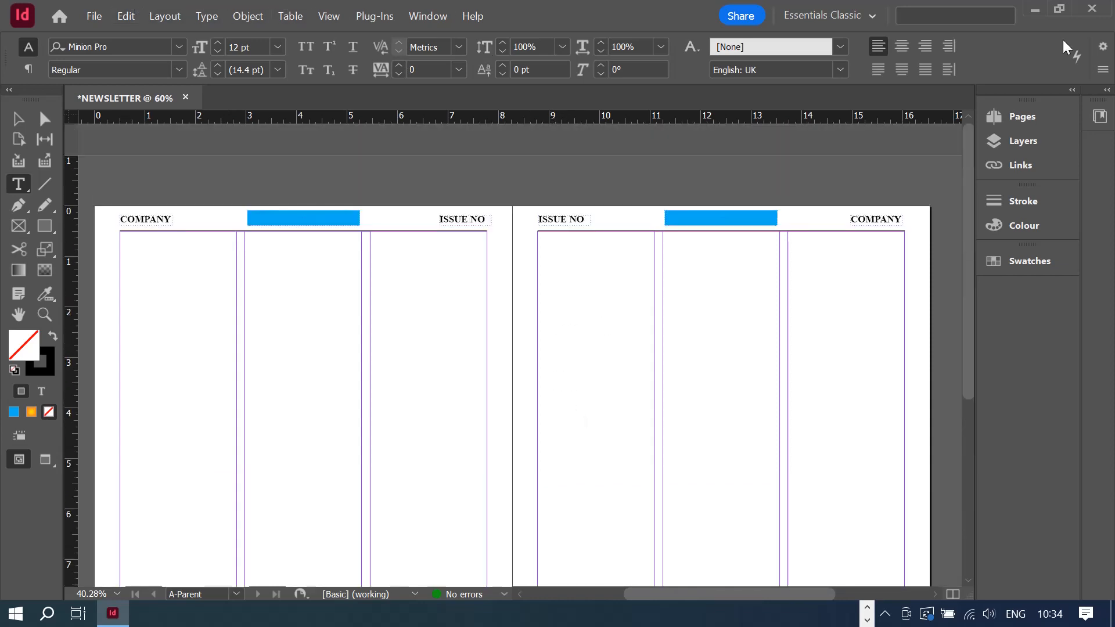
pyautogui.click(1023, 117)
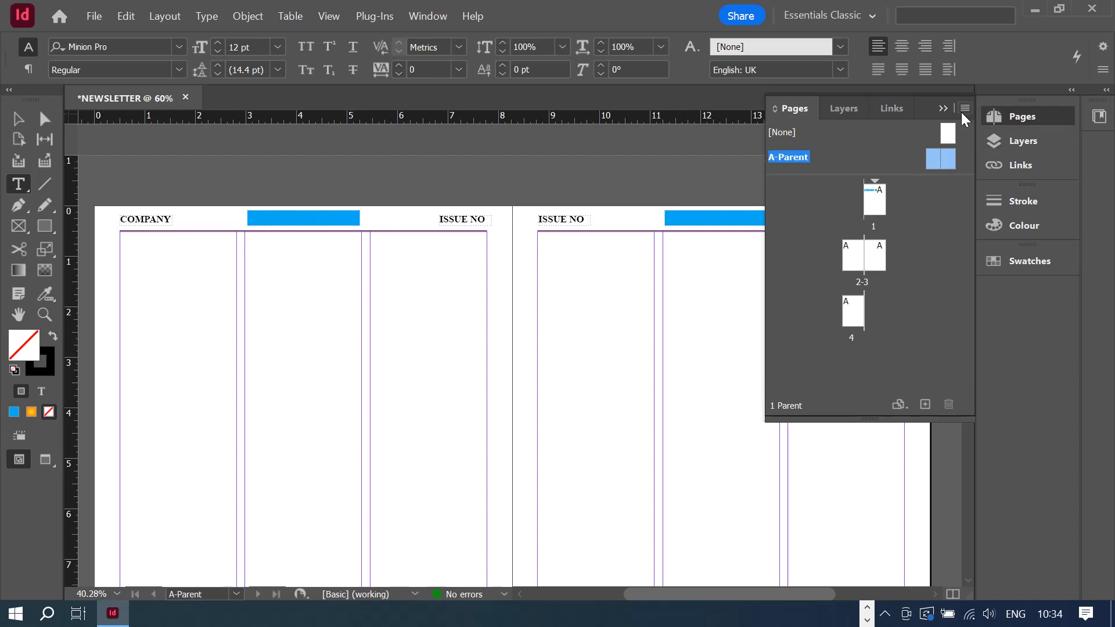
pyautogui.click(943, 108)
pyautogui.scroll(-3, 386, 518)
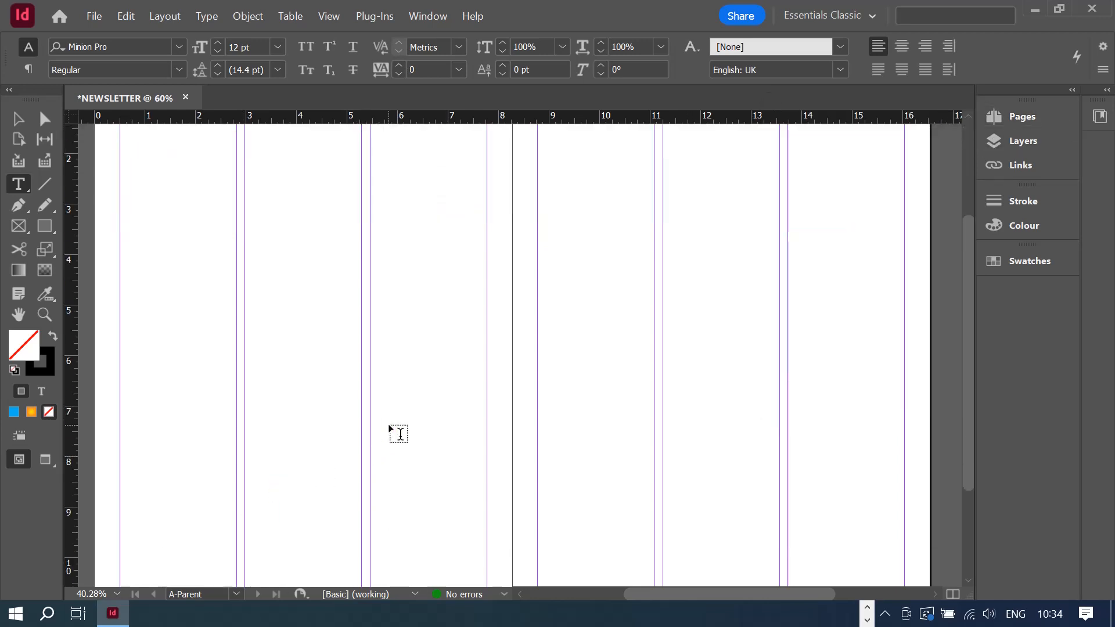
pyautogui.scroll(-3, 400, 435)
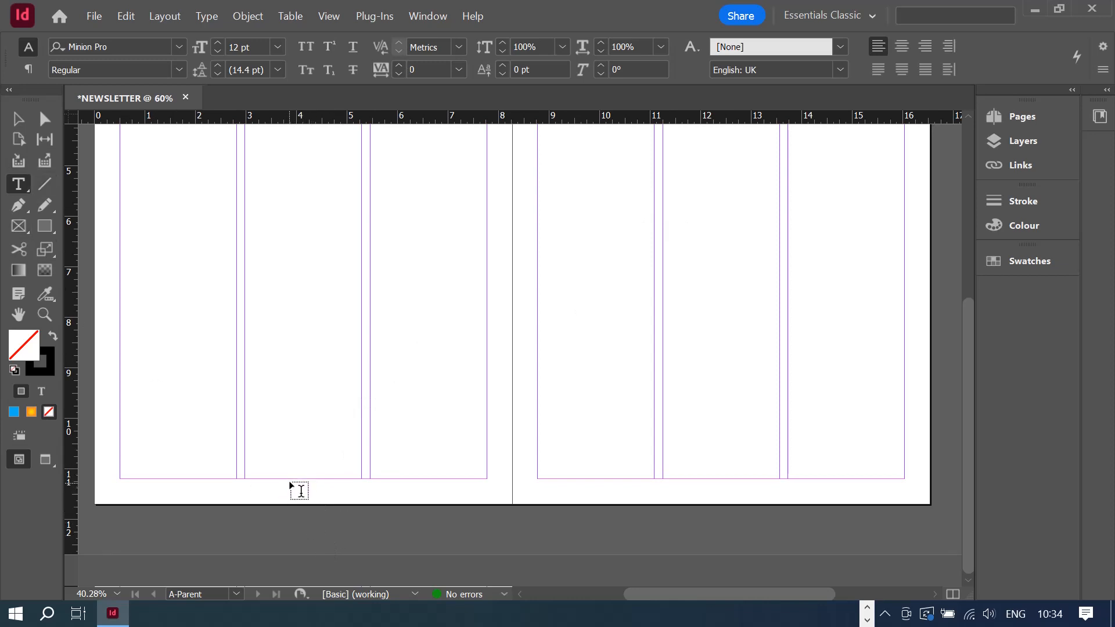
# - Draw a footer text frame below the middle column and insert the Current Page Number marker
pyautogui.moveTo(288, 479); pyautogui.dragTo(329, 497)
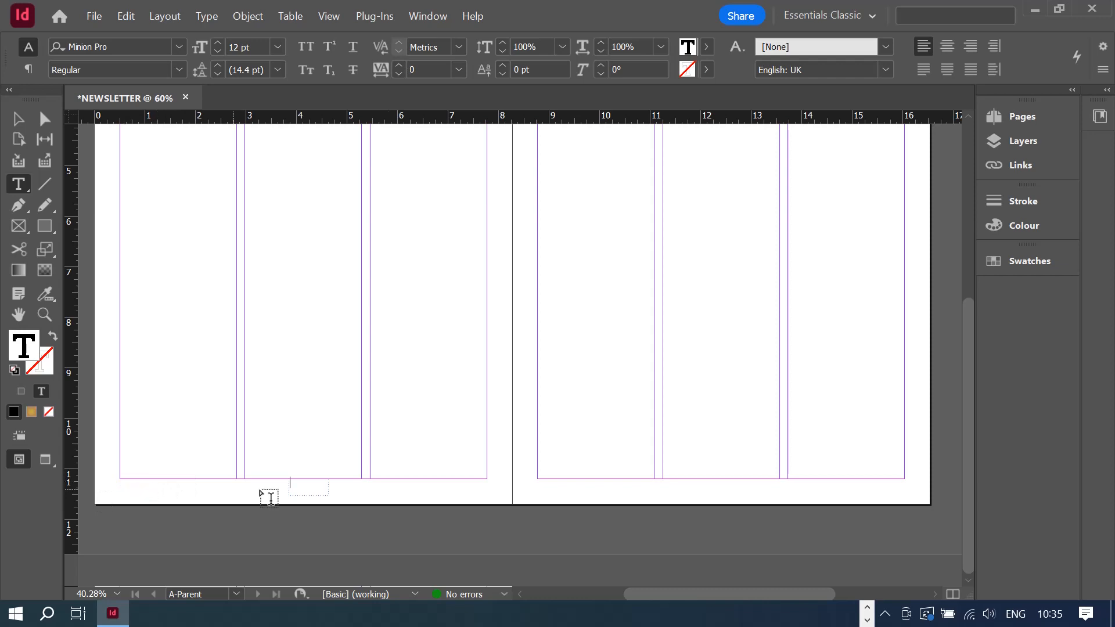
pyautogui.rightClick(299, 485)
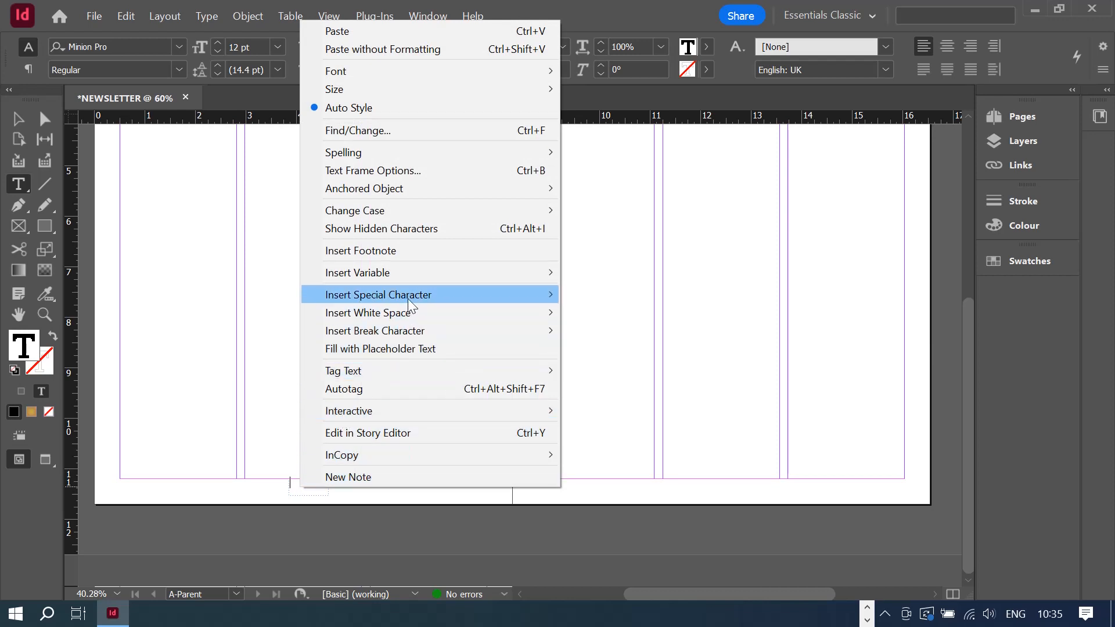
pyautogui.moveTo(409, 300)
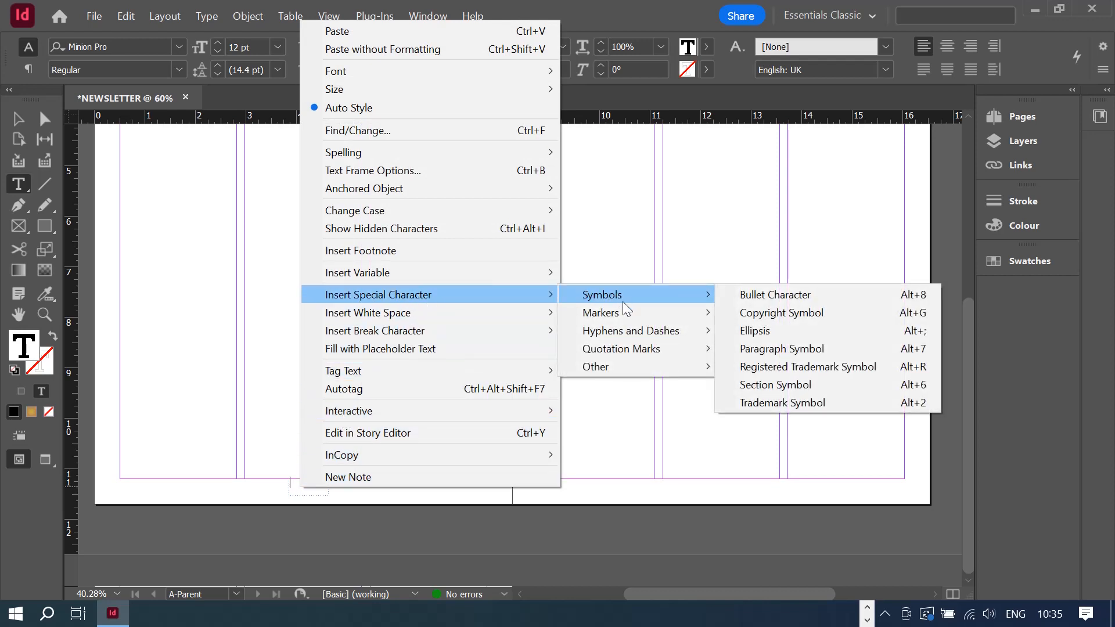
pyautogui.moveTo(626, 314)
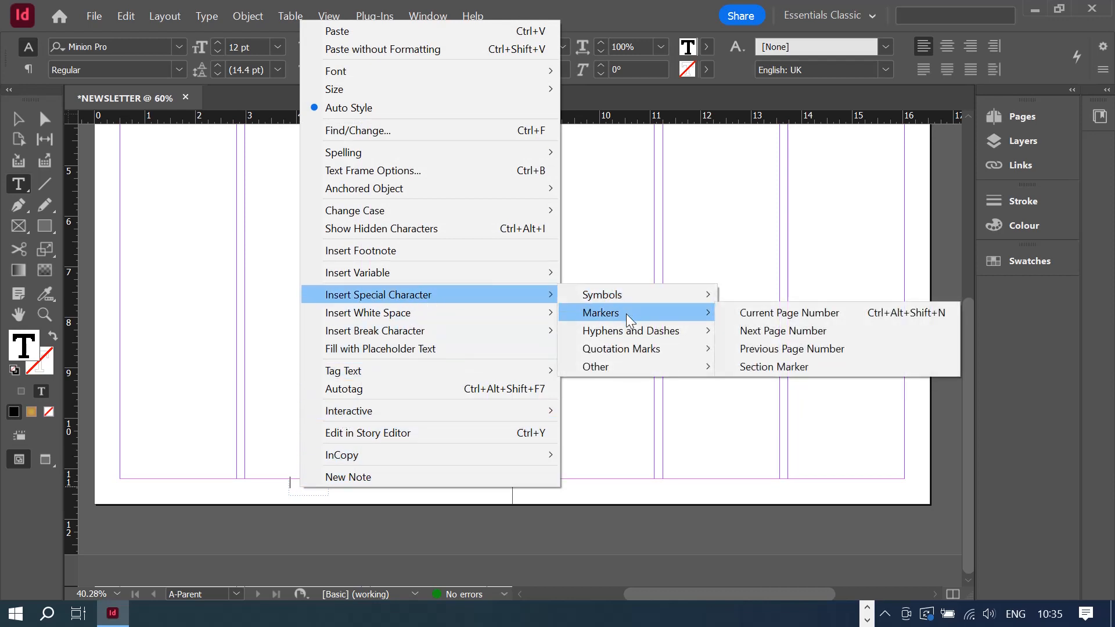
pyautogui.click(793, 315)
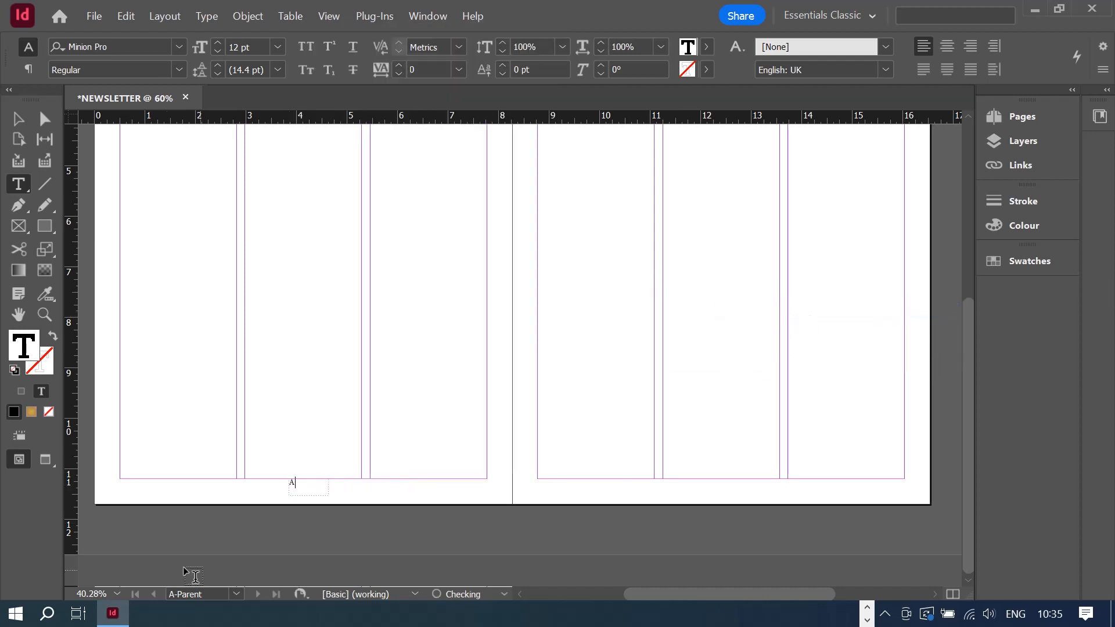
pyautogui.doubleClick(296, 483)
pyautogui.click(155, 44)
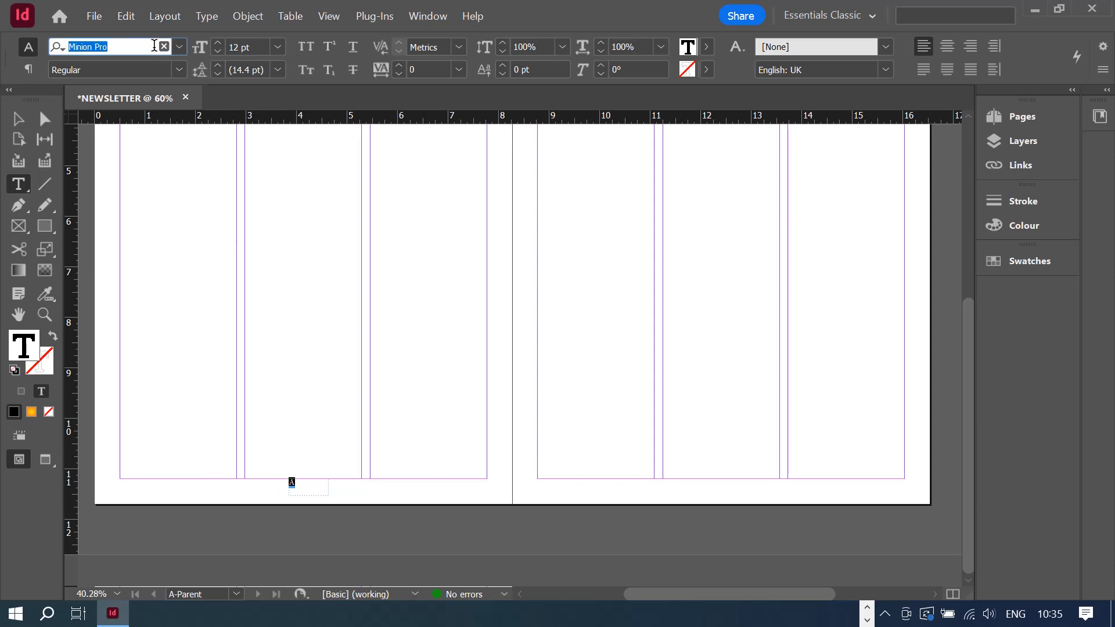
# - Set the page-number marker A to Times New Roman Bold, 18 pt, centred in its frame
pyautogui.write('TIME')
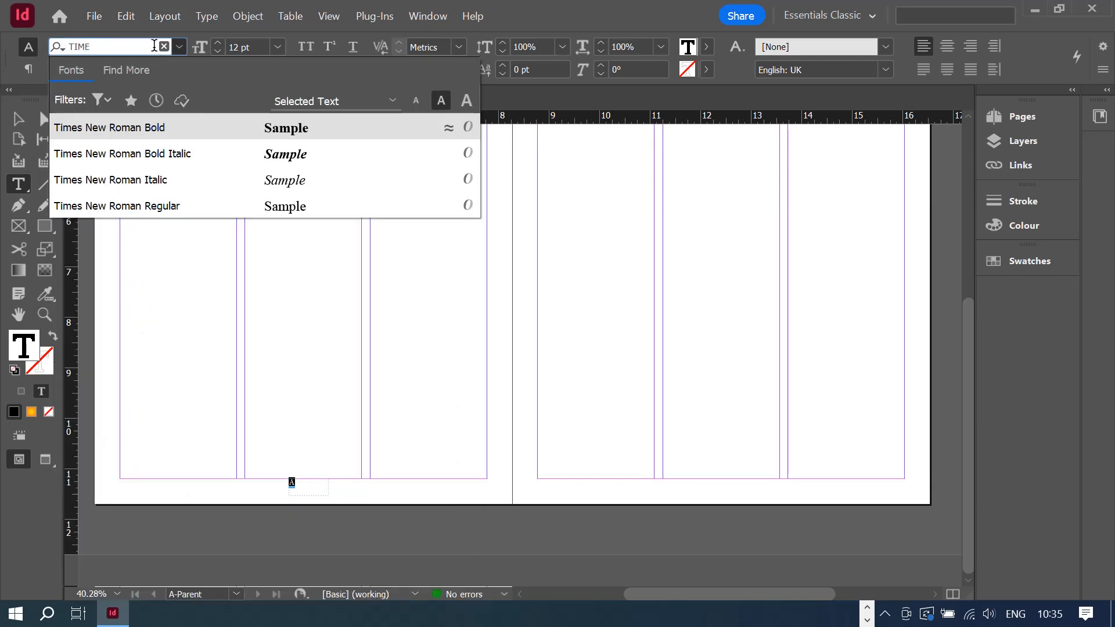
pyautogui.click(178, 127)
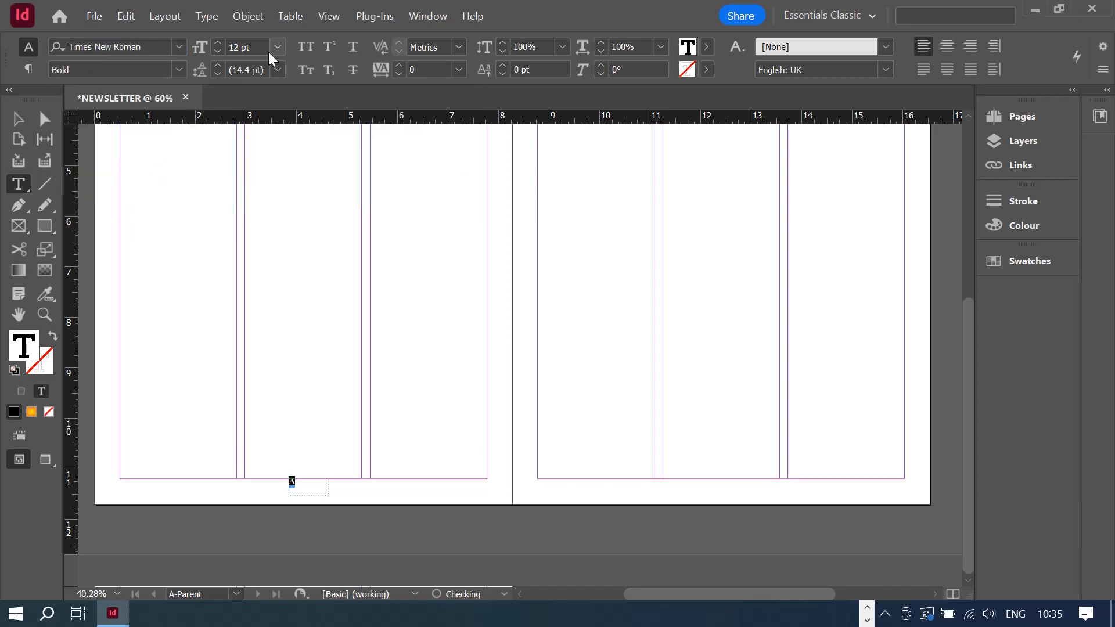
pyautogui.click(277, 47)
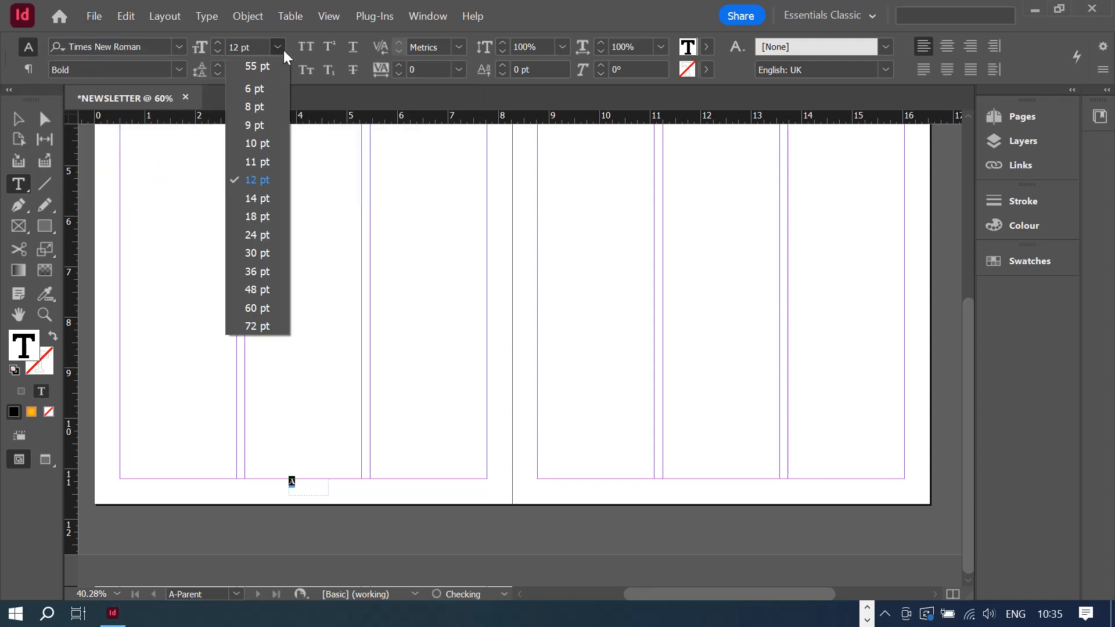
pyautogui.click(257, 197)
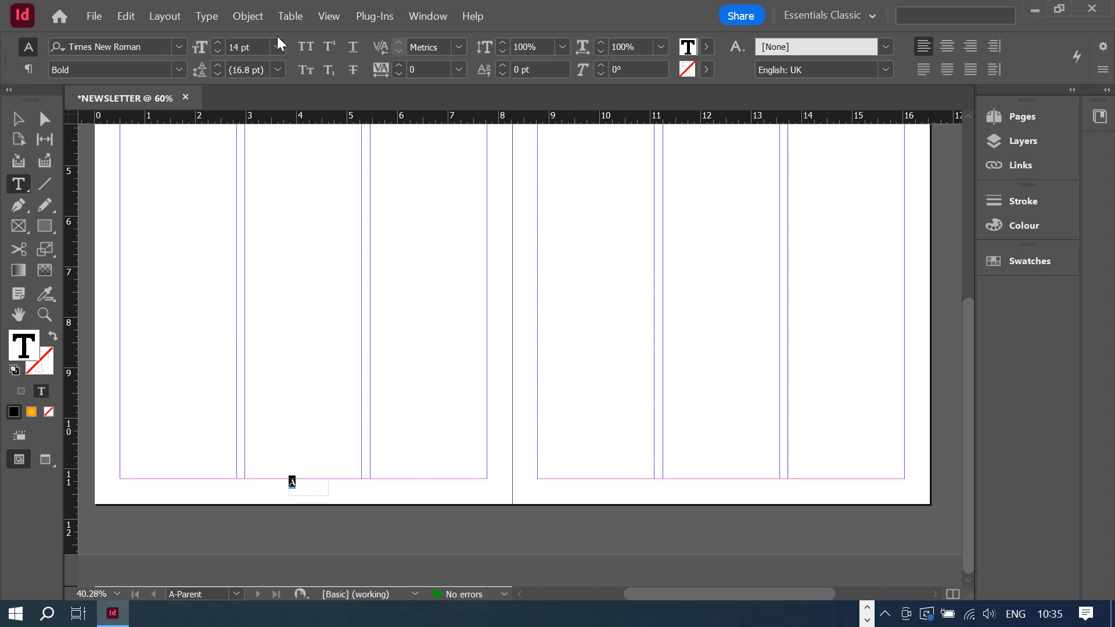
pyautogui.click(278, 47)
pyautogui.click(259, 216)
pyautogui.click(949, 49)
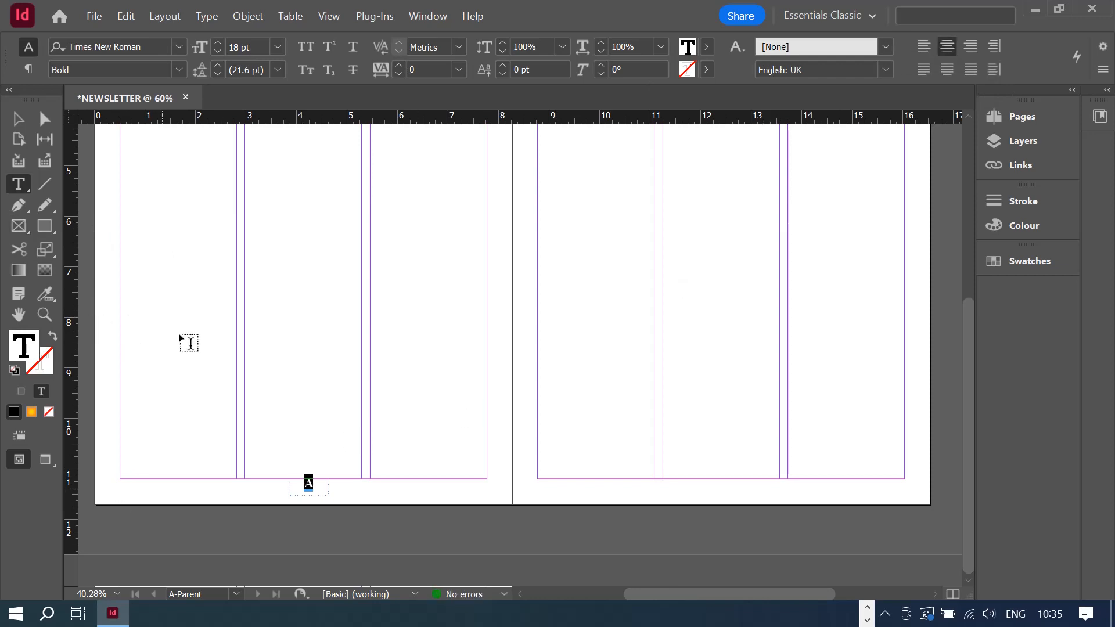
pyautogui.click(319, 486)
# - Shorten the page-number frame and Alt-drag a copy to the right parent page's footer
pyautogui.click(14, 118)
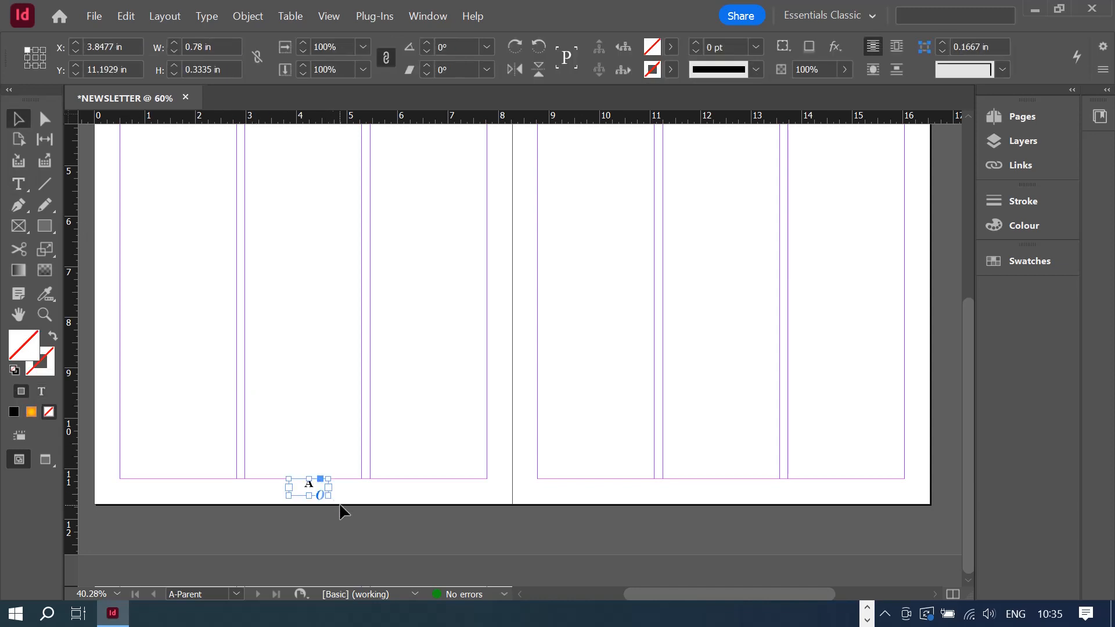
pyautogui.moveTo(308, 478); pyautogui.dragTo(307, 486)
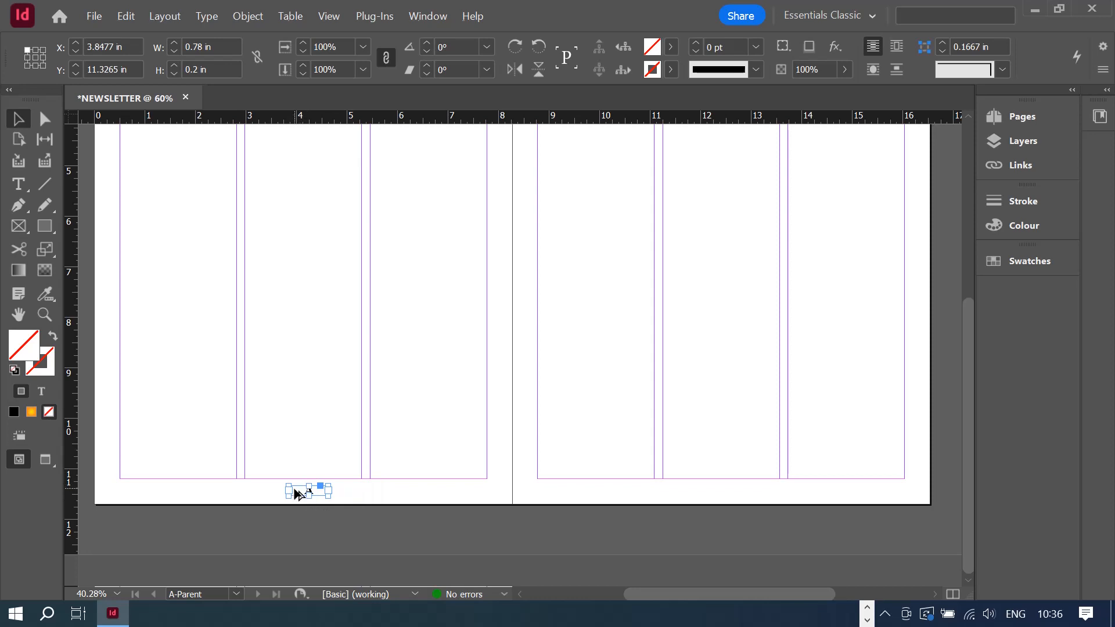
pyautogui.moveTo(295, 490)
pyautogui.mouseDown()
pyautogui.moveTo(402, 503)
pyautogui.moveTo(738, 501)
pyautogui.moveTo(730, 488)
pyautogui.mouseUp()
pyautogui.click(846, 500)
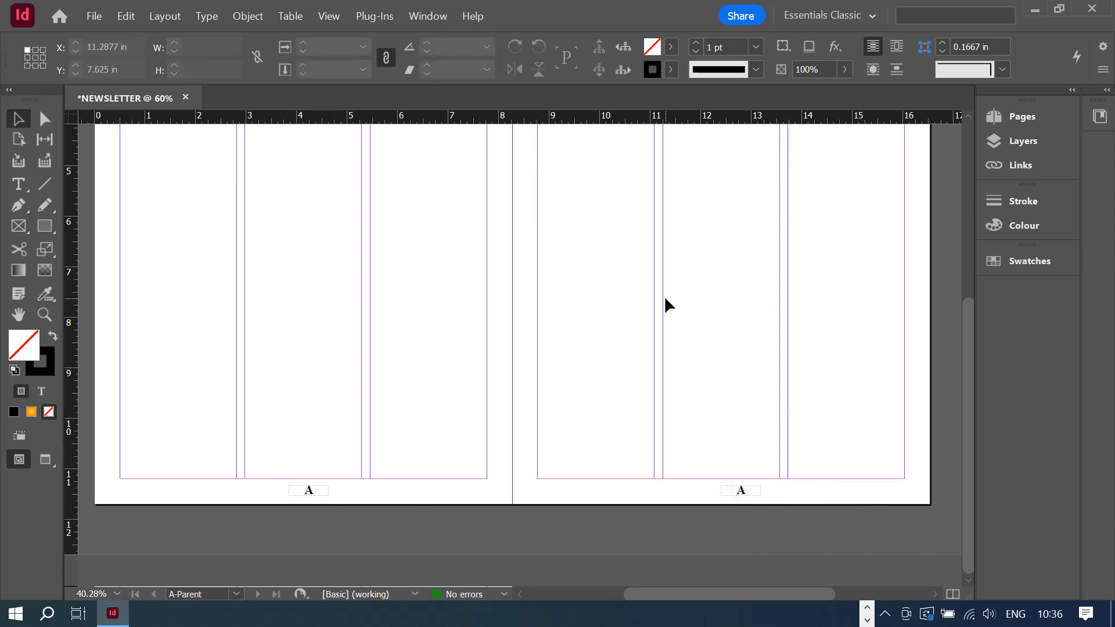
pyautogui.scroll(5, 667, 297)
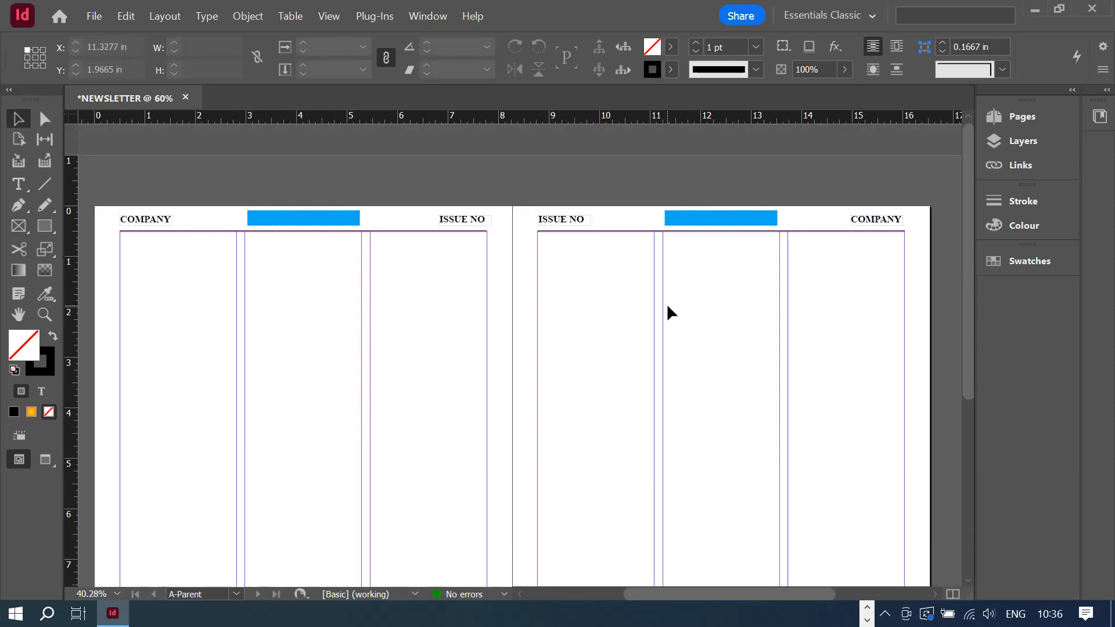
pyautogui.scroll(-3, 667, 303)
pyautogui.scroll(3, 666, 308)
pyautogui.scroll(-5, 674, 308)
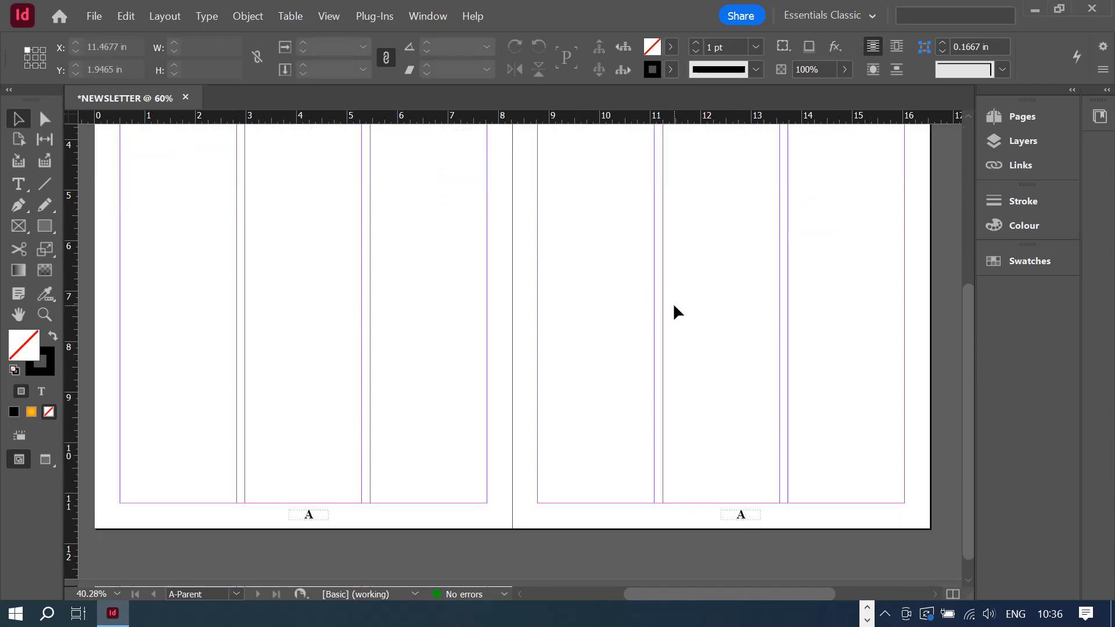
pyautogui.scroll(1, 674, 312)
pyautogui.scroll(4, 799, 283)
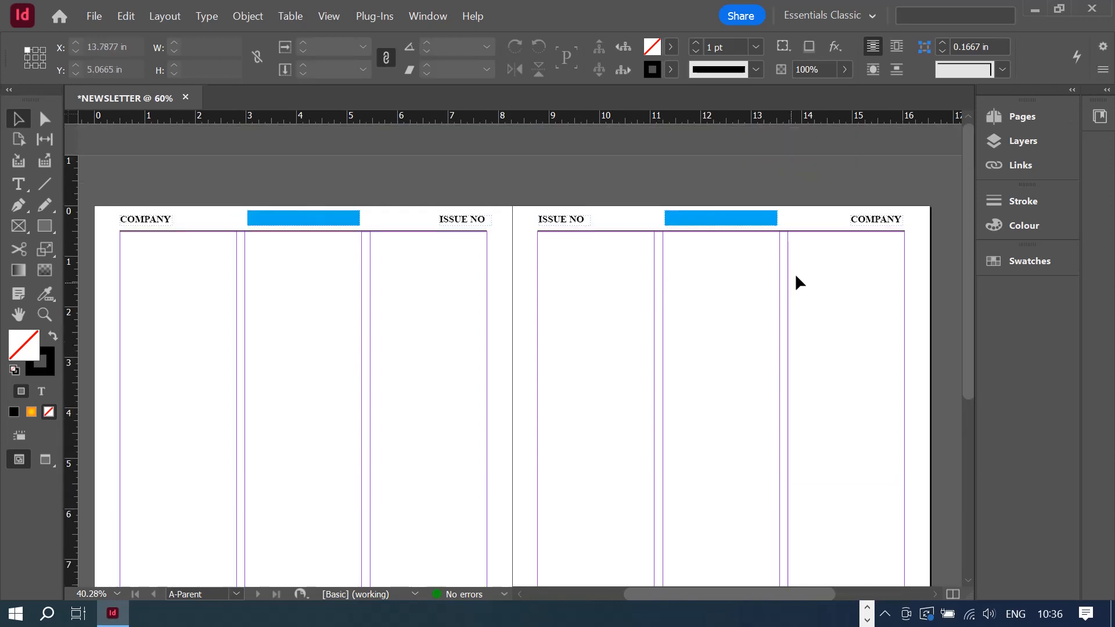
# - Leave the parent spread and go to document page 1 via the Pages panel
pyautogui.click(1034, 114)
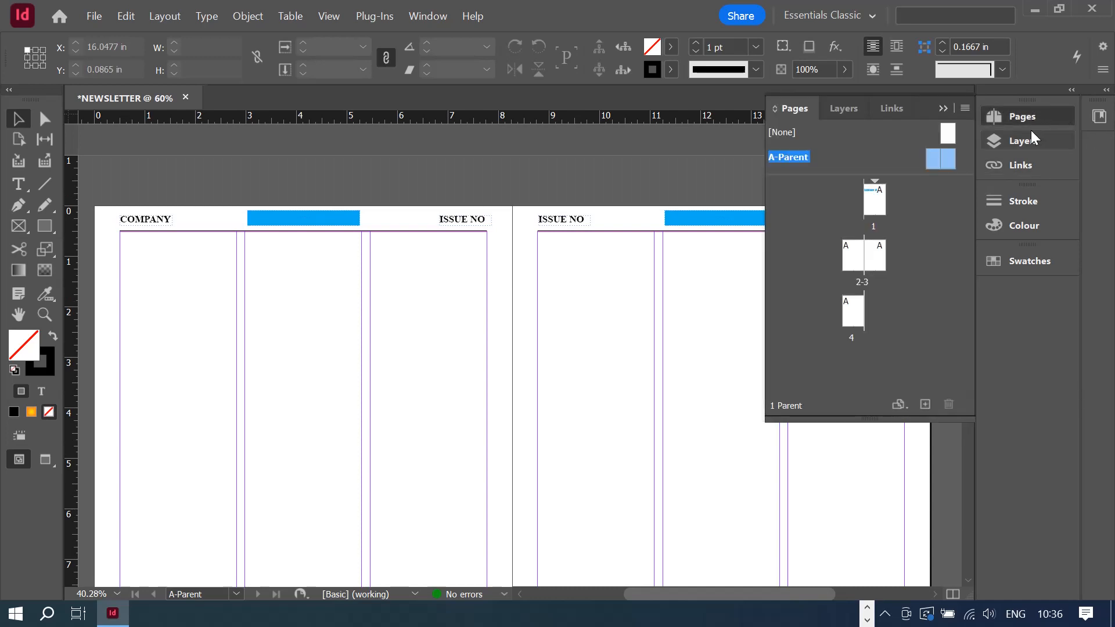
pyautogui.doubleClick(880, 200)
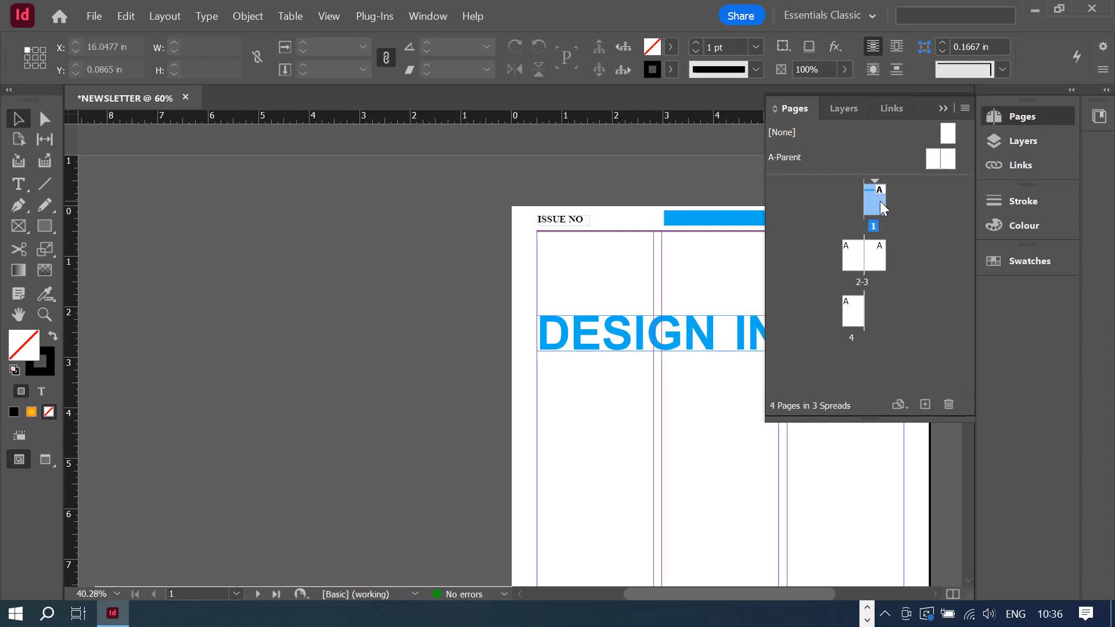
pyautogui.moveTo(682, 592); pyautogui.dragTo(733, 589)
pyautogui.click(941, 110)
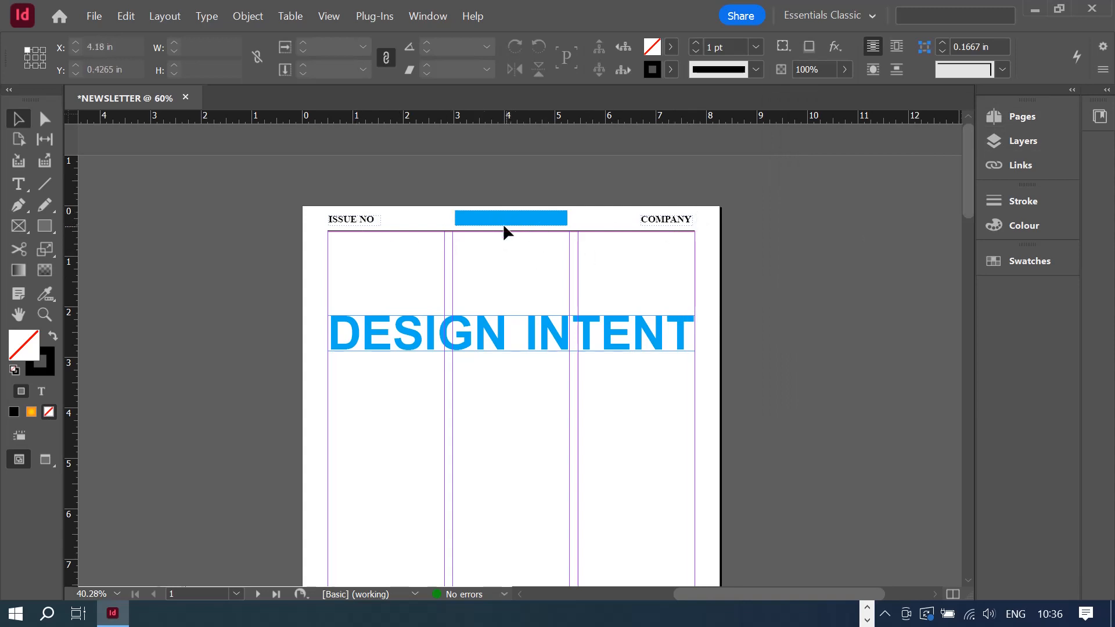
# - Scroll through pages 1 to 4 to check their automatic footer numbers
pyautogui.scroll(-2, 605, 324)
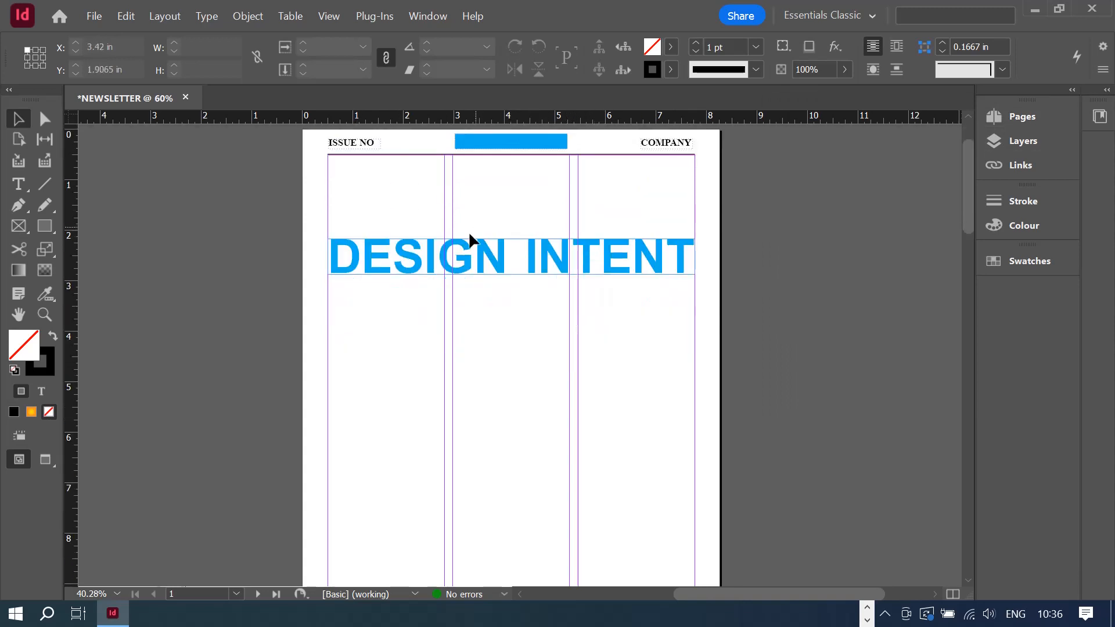
pyautogui.scroll(-1, 511, 260)
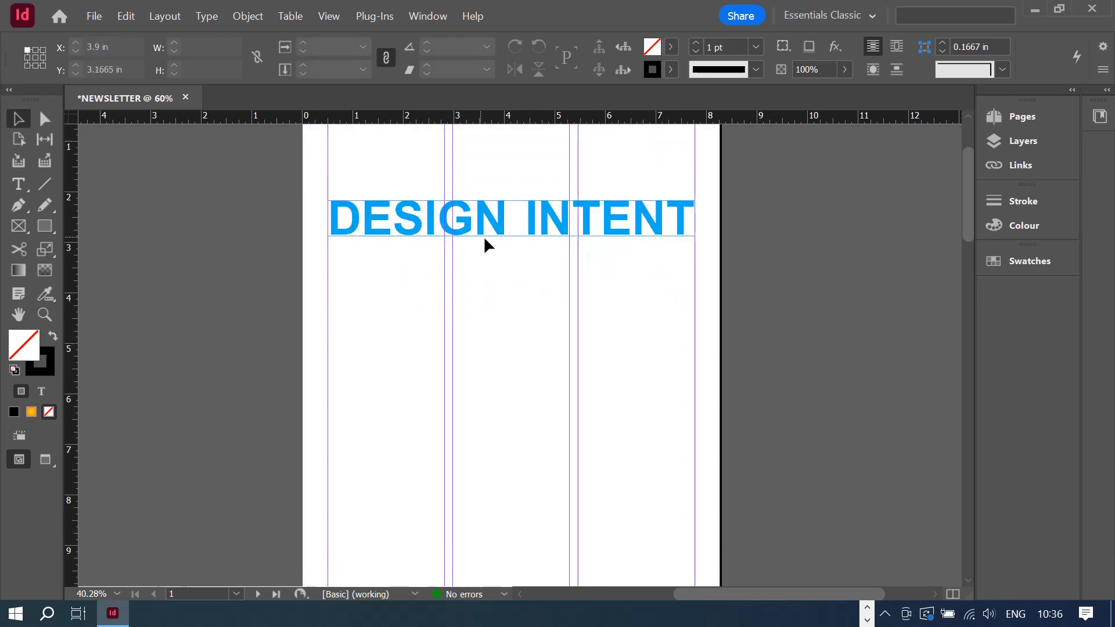
pyautogui.click(433, 226)
pyautogui.scroll(-2, 549, 290)
pyautogui.scroll(2, 548, 290)
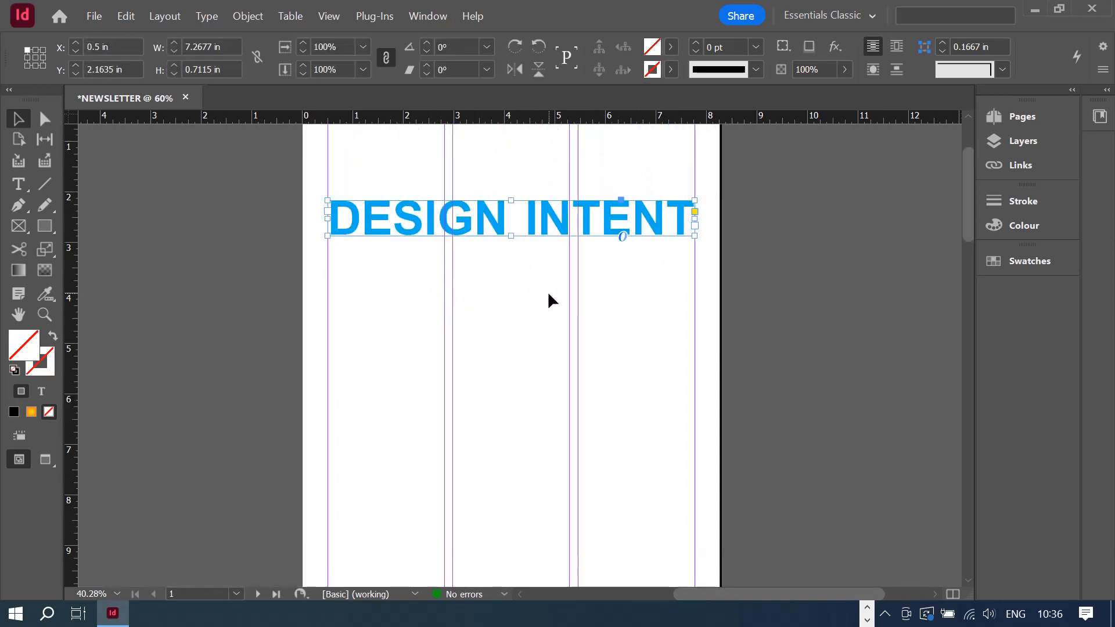
pyautogui.scroll(-7, 548, 291)
pyautogui.scroll(-4, 549, 293)
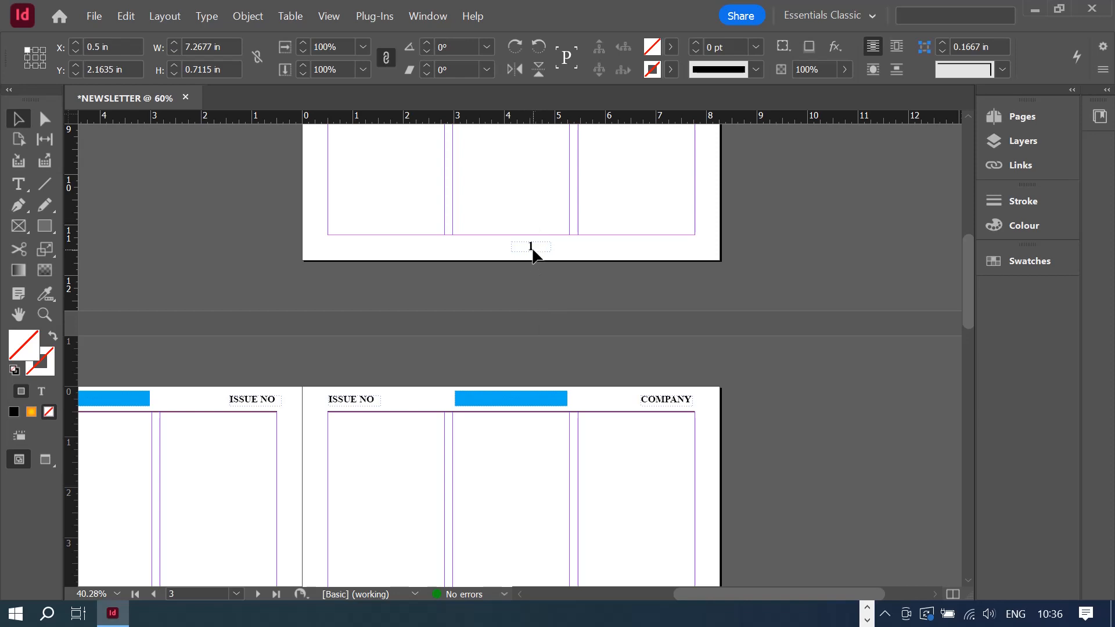
pyautogui.scroll(-1, 531, 249)
pyautogui.scroll(-10, 404, 287)
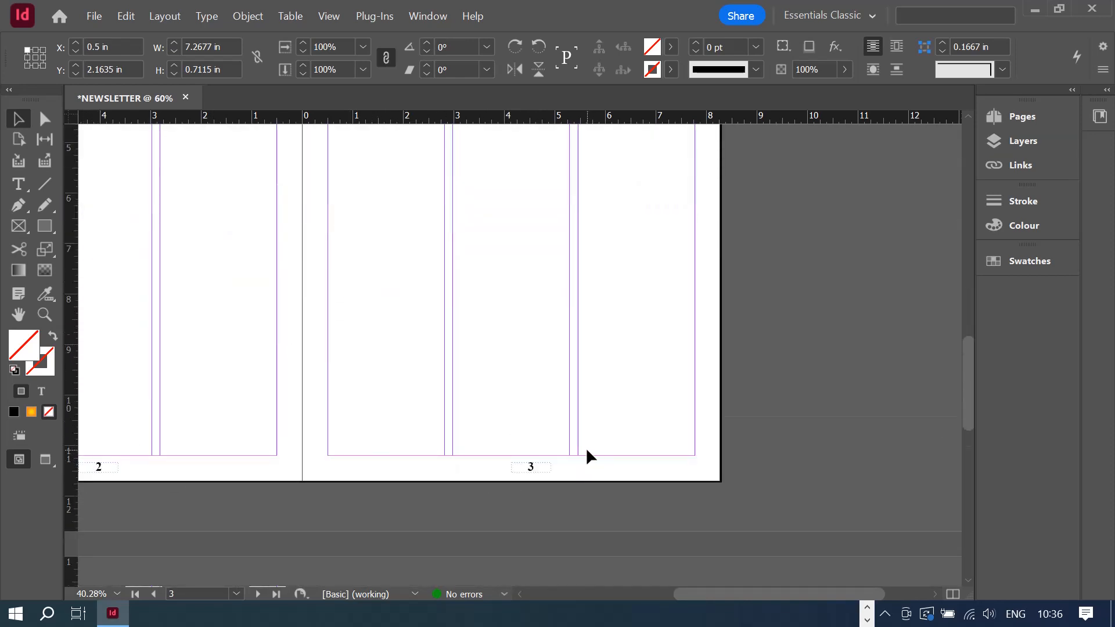
pyautogui.scroll(-10, 588, 455)
pyautogui.moveTo(721, 598); pyautogui.dragTo(616, 592)
pyautogui.scroll(-4, 605, 460)
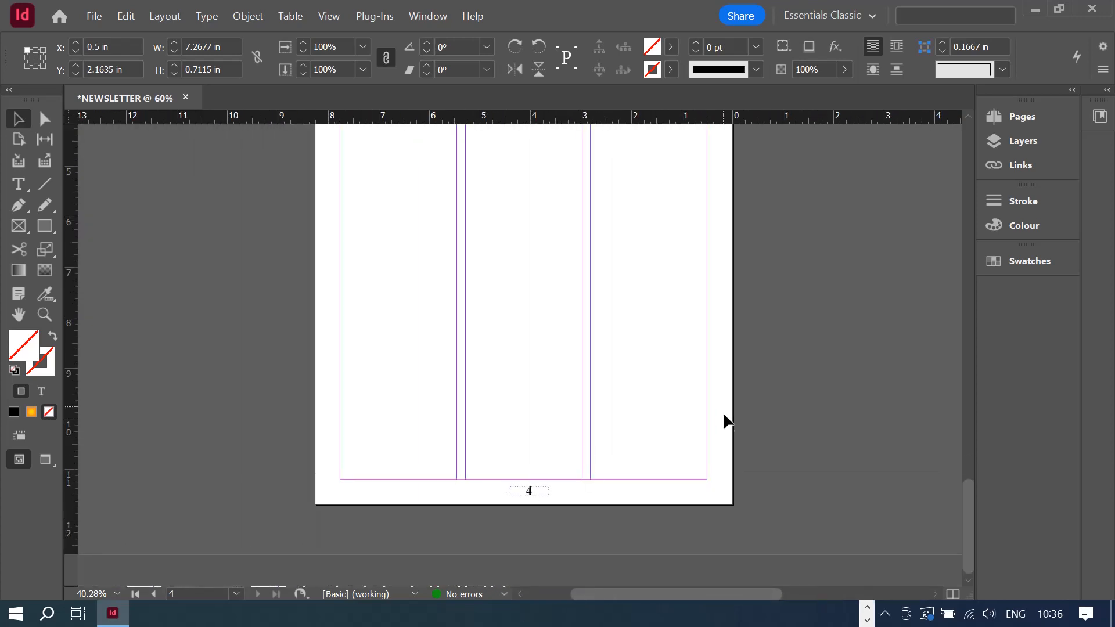
pyautogui.scroll(8, 904, 422)
pyautogui.scroll(-3, 892, 452)
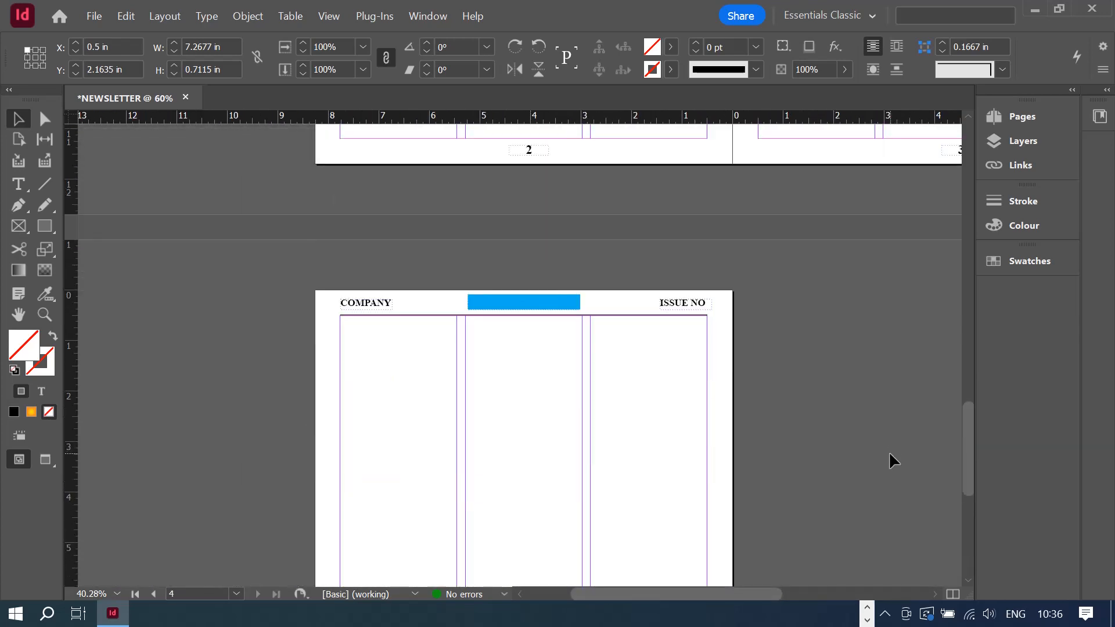
pyautogui.scroll(8, 877, 447)
pyautogui.scroll(-13, 859, 453)
pyautogui.scroll(-3, 712, 471)
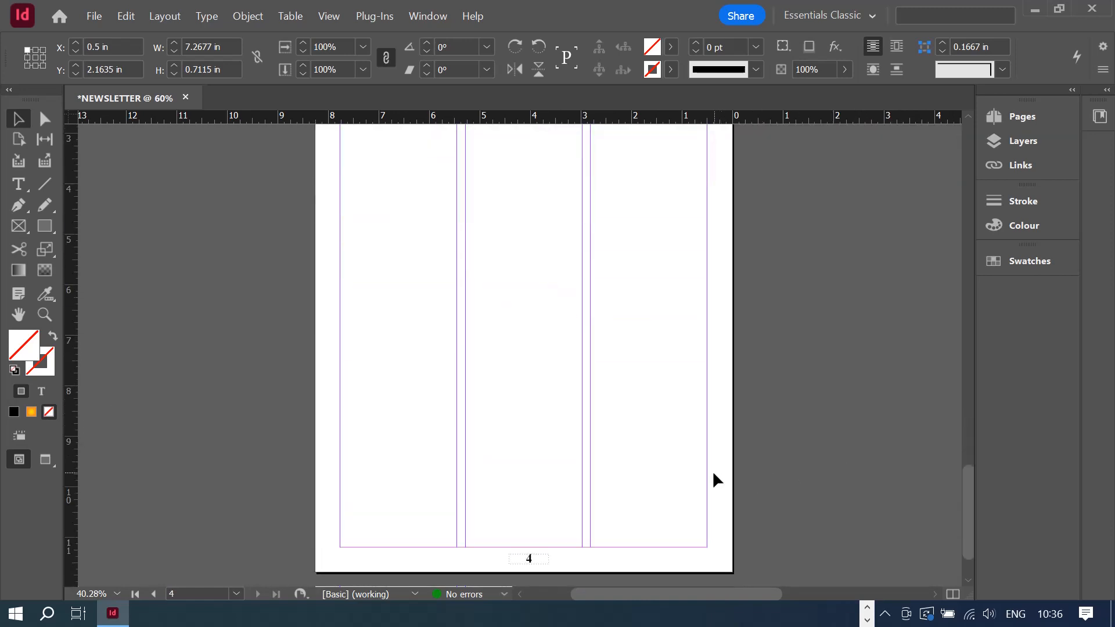
pyautogui.scroll(2, 712, 470)
pyautogui.scroll(-3, 712, 470)
pyautogui.scroll(8, 711, 474)
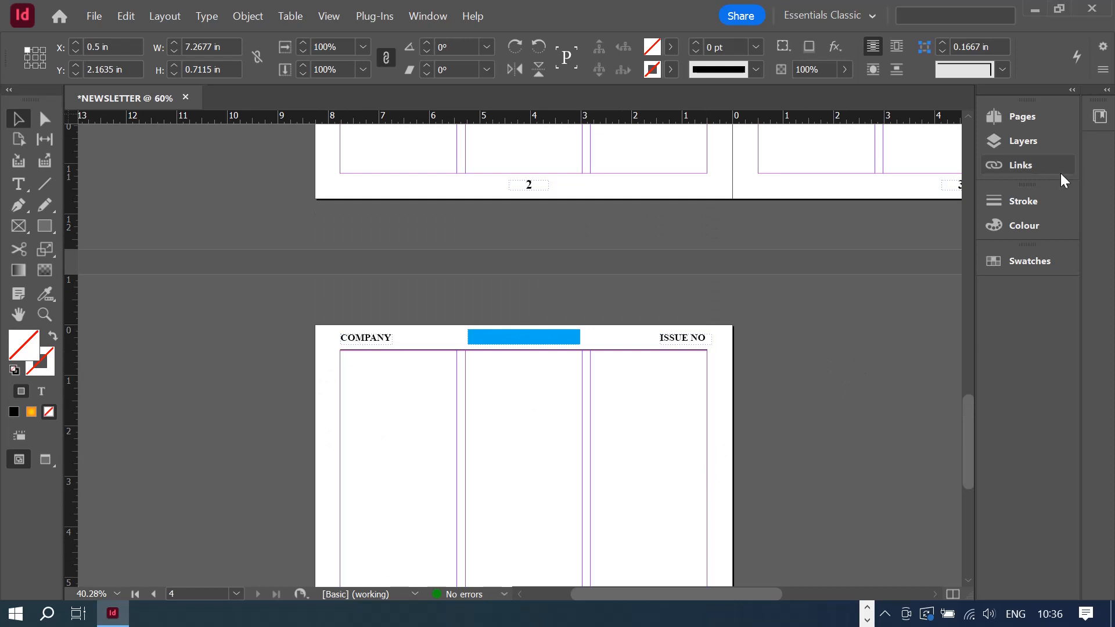
# - Jump to page 4 from the Pages panel
pyautogui.click(1014, 118)
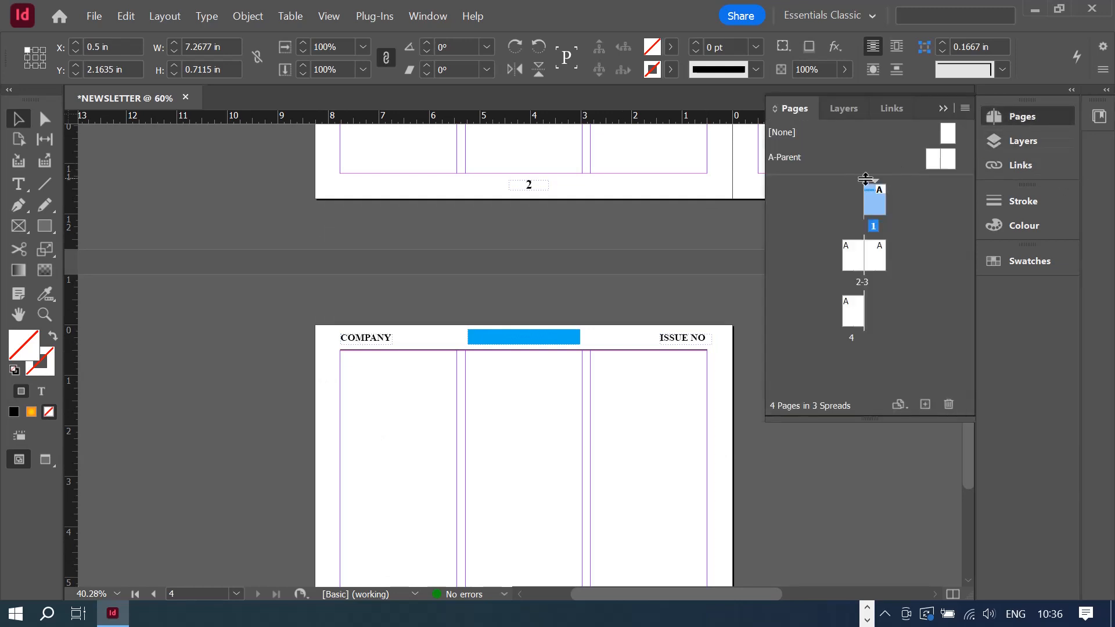
pyautogui.click(731, 455)
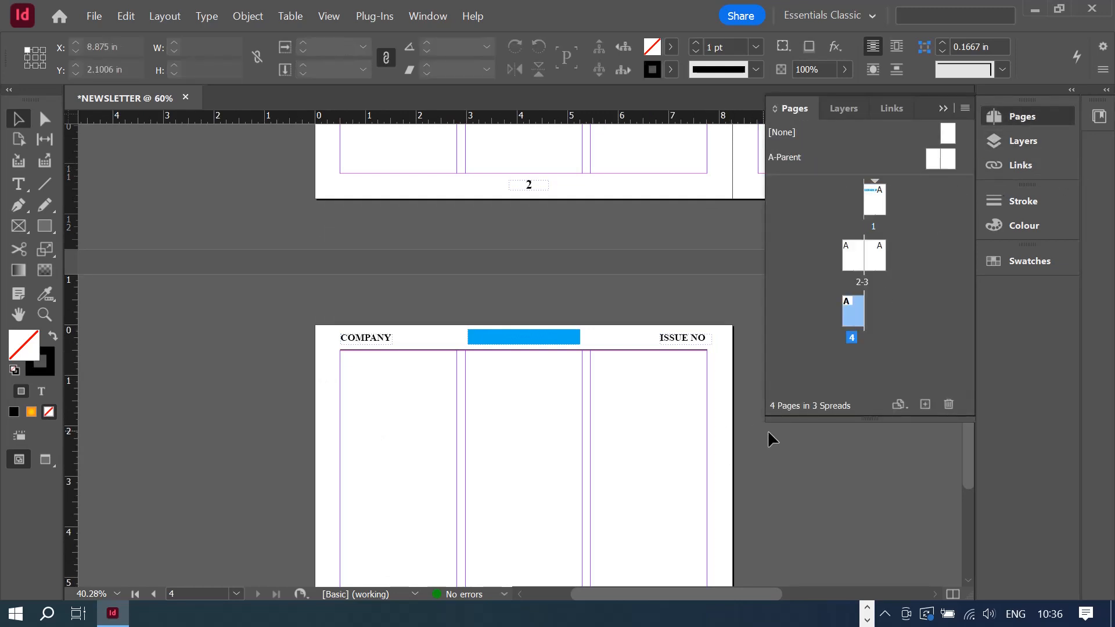
pyautogui.click(945, 109)
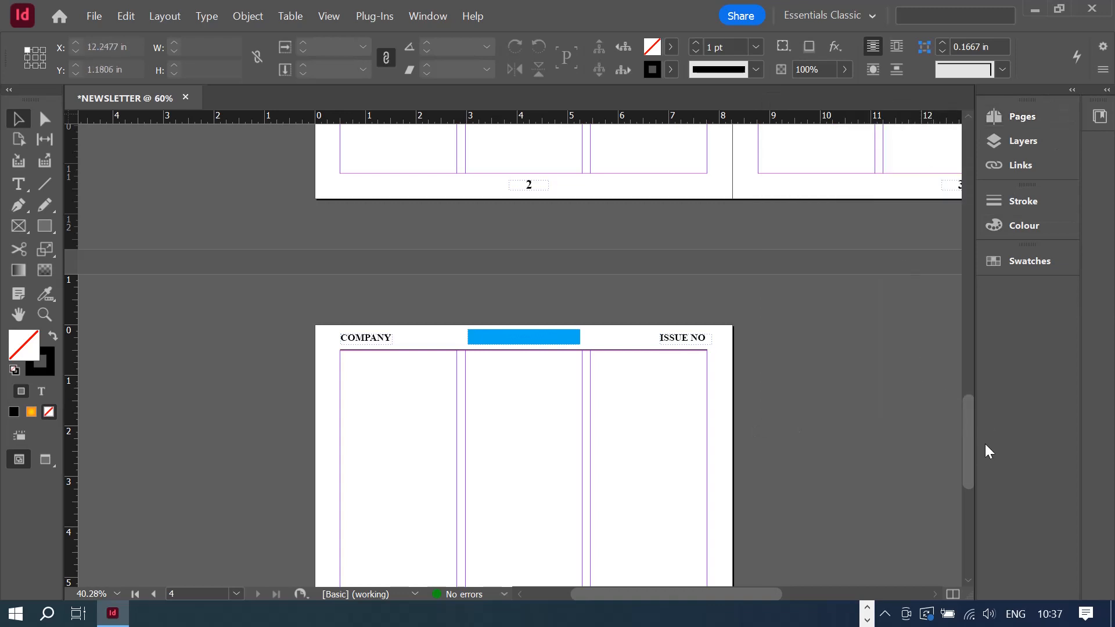
# - Scroll back to page 1 to view its ISSUE NO, blue bar and COMPANY header
pyautogui.scroll(5, 971, 444)
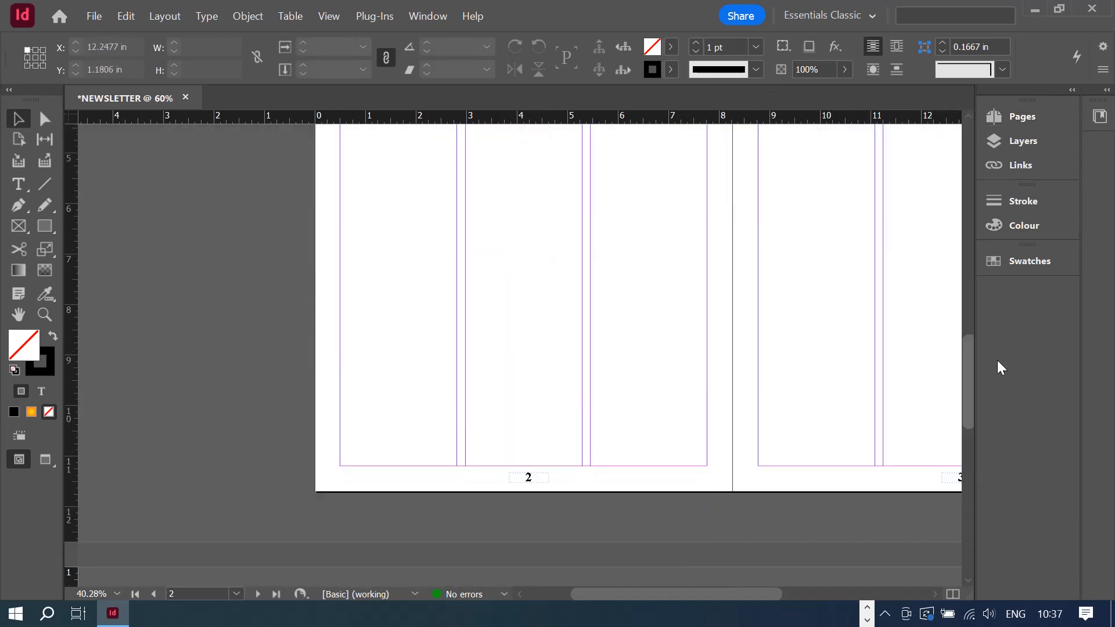
pyautogui.moveTo(998, 362); pyautogui.dragTo(977, 194)
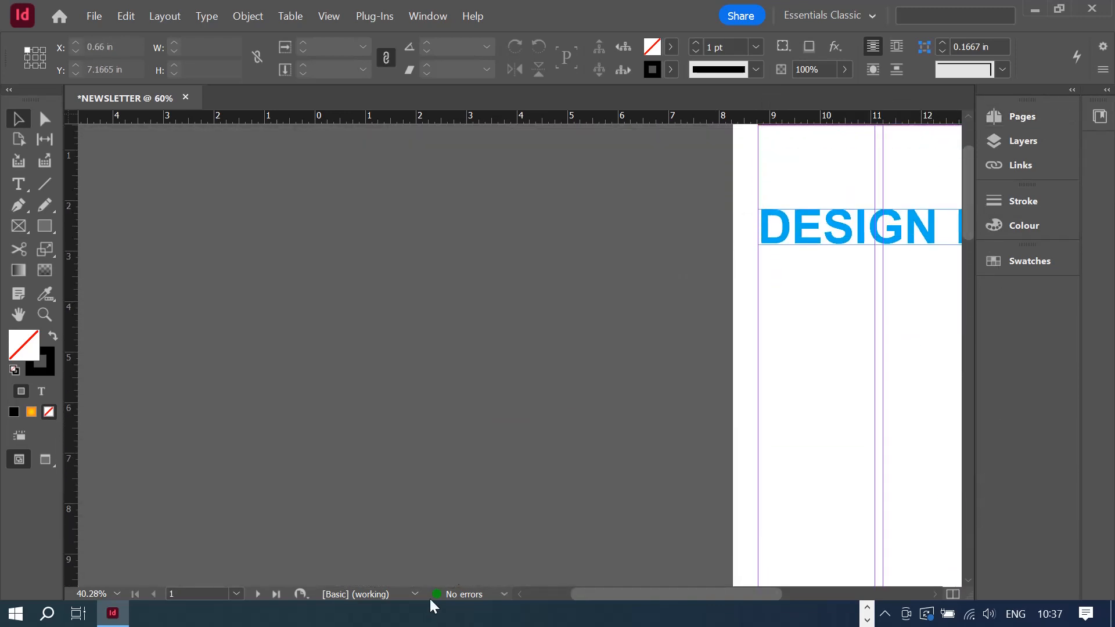
pyautogui.moveTo(594, 592); pyautogui.dragTo(666, 578)
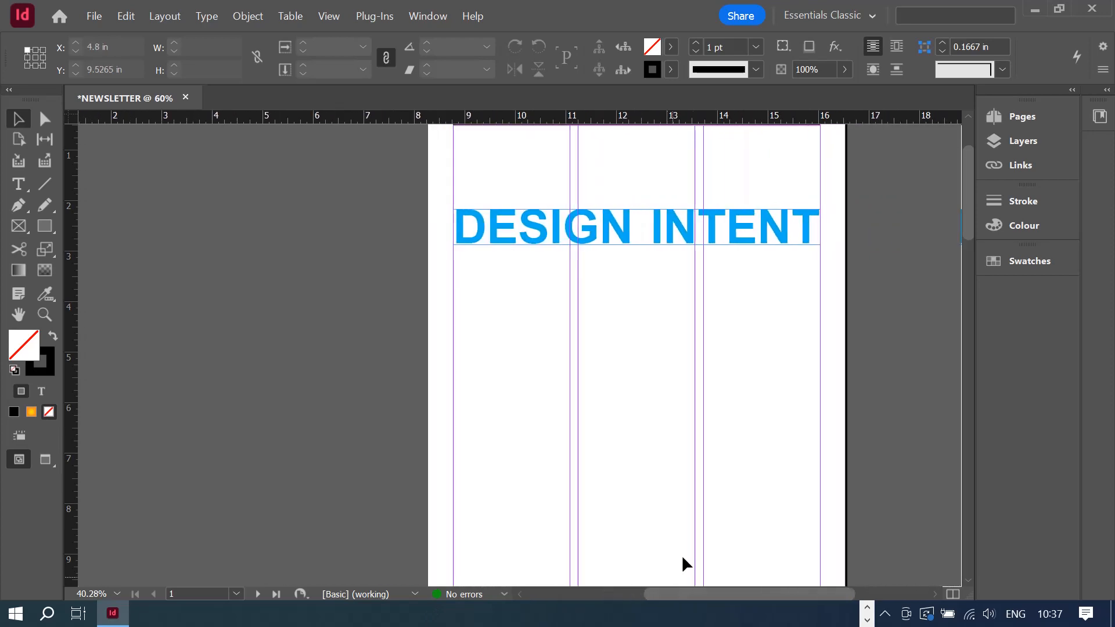
pyautogui.scroll(3, 736, 447)
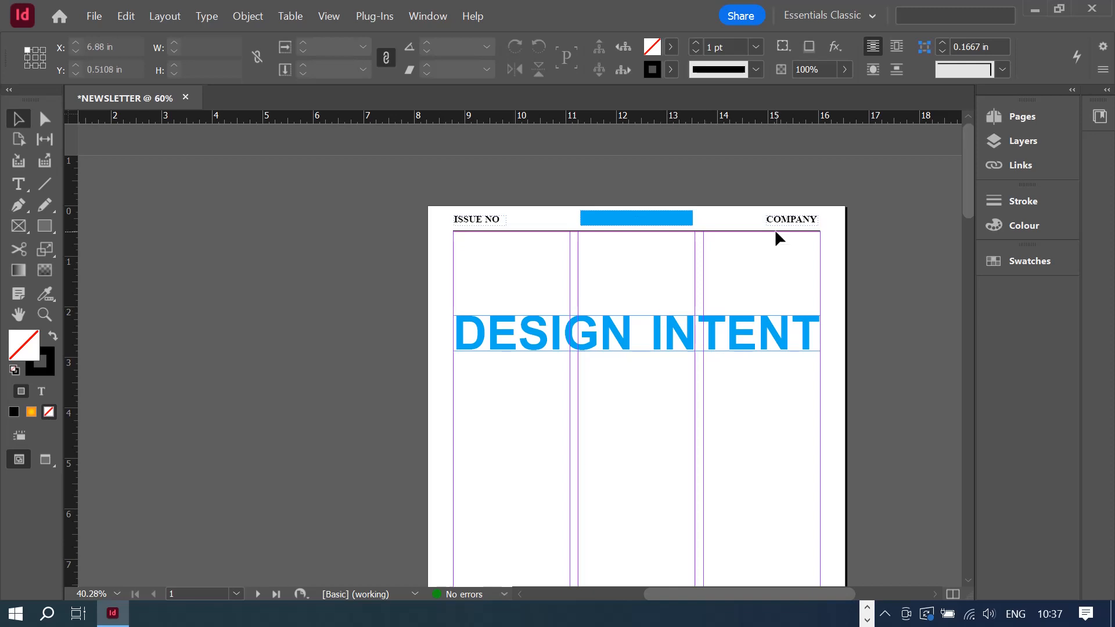
pyautogui.scroll(-1, 861, 371)
pyautogui.scroll(-2, 858, 362)
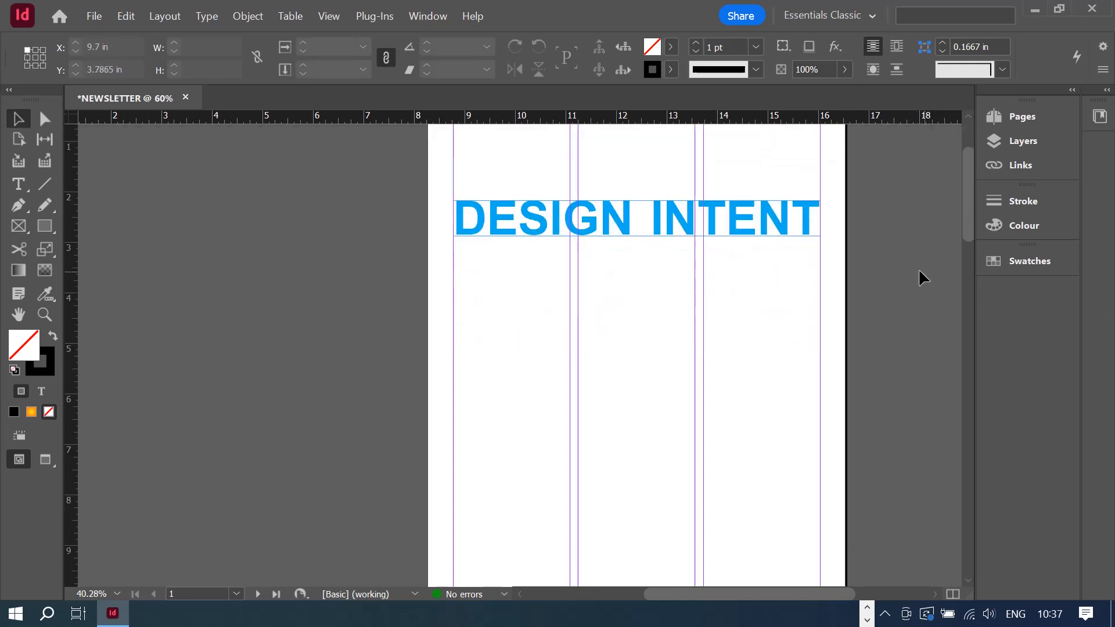
pyautogui.scroll(2, 918, 268)
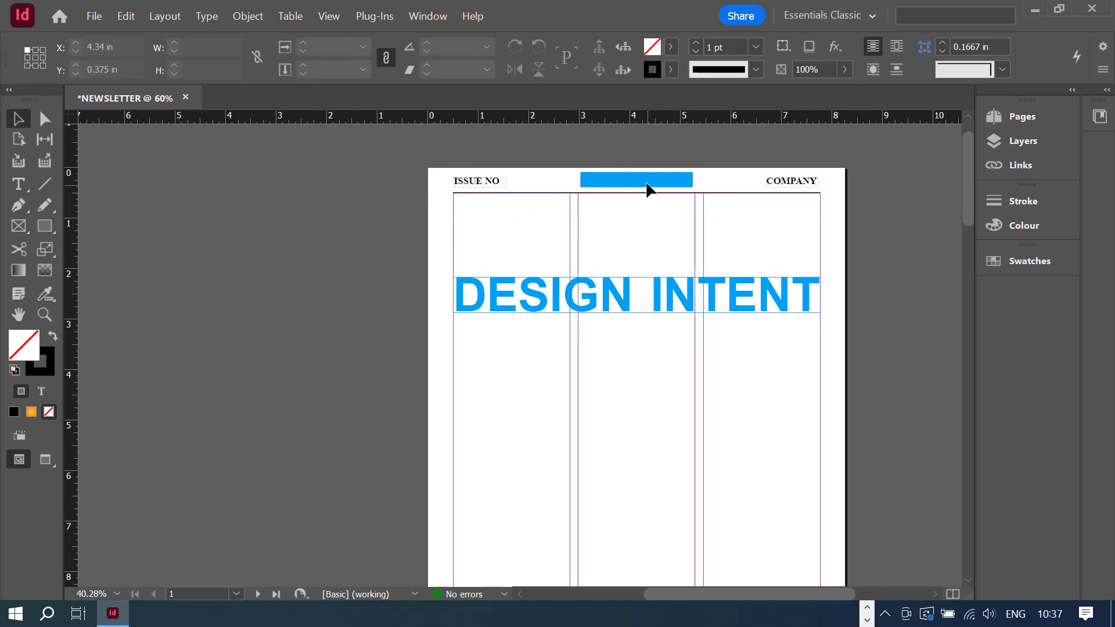
pyautogui.scroll(-5, 501, 350)
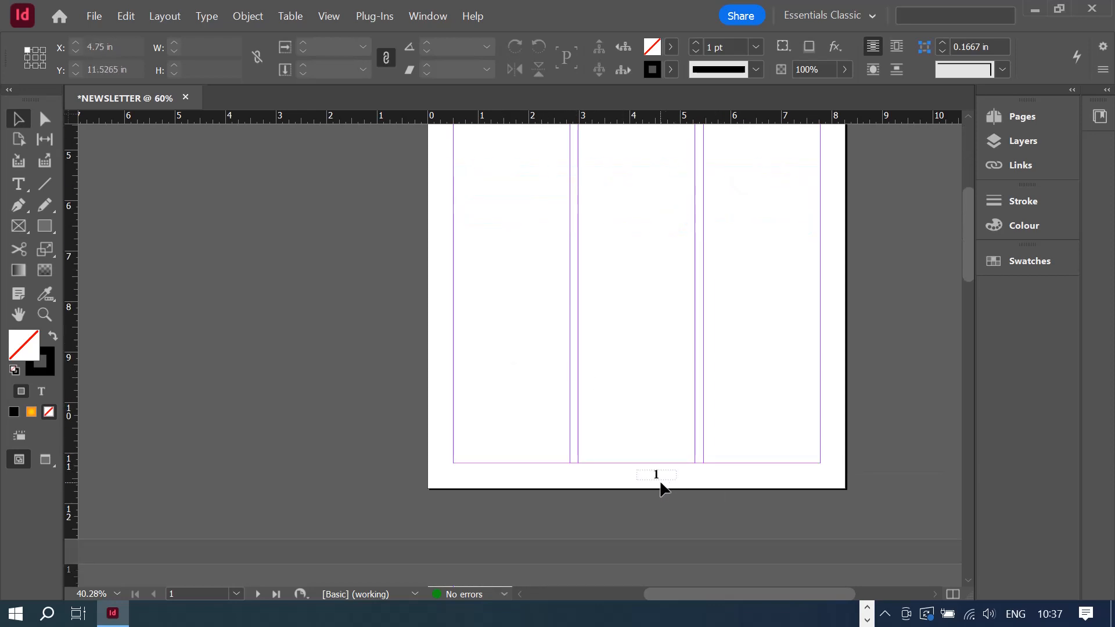
pyautogui.scroll(3, 694, 403)
pyautogui.scroll(3, 675, 412)
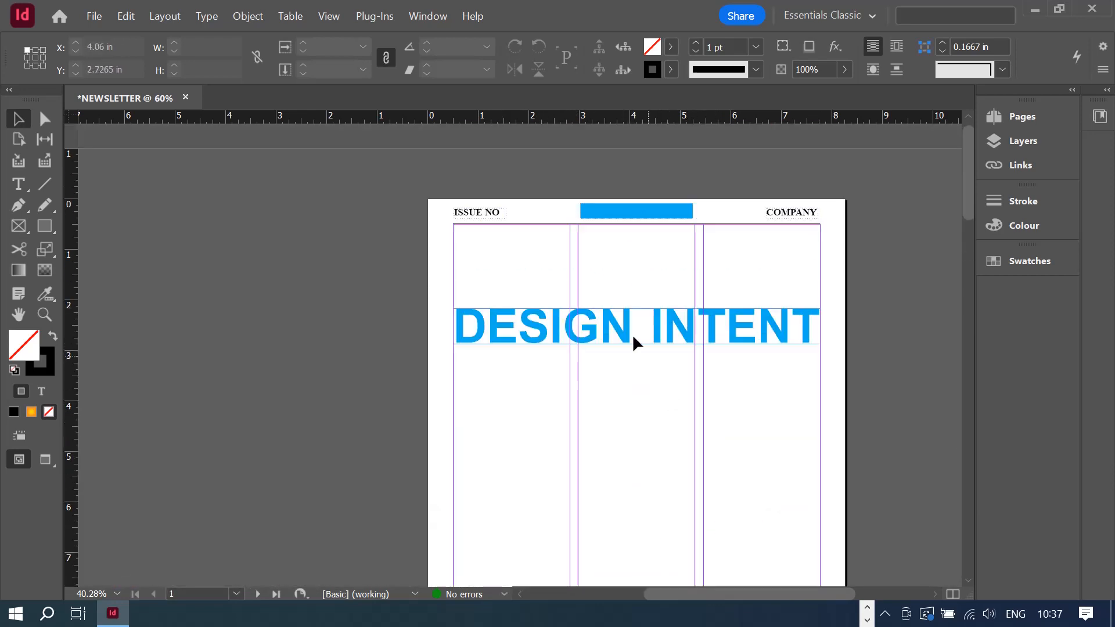
# - Move the DESIGN INTENT headline frame slightly higher on page 1
pyautogui.doubleClick(630, 332)
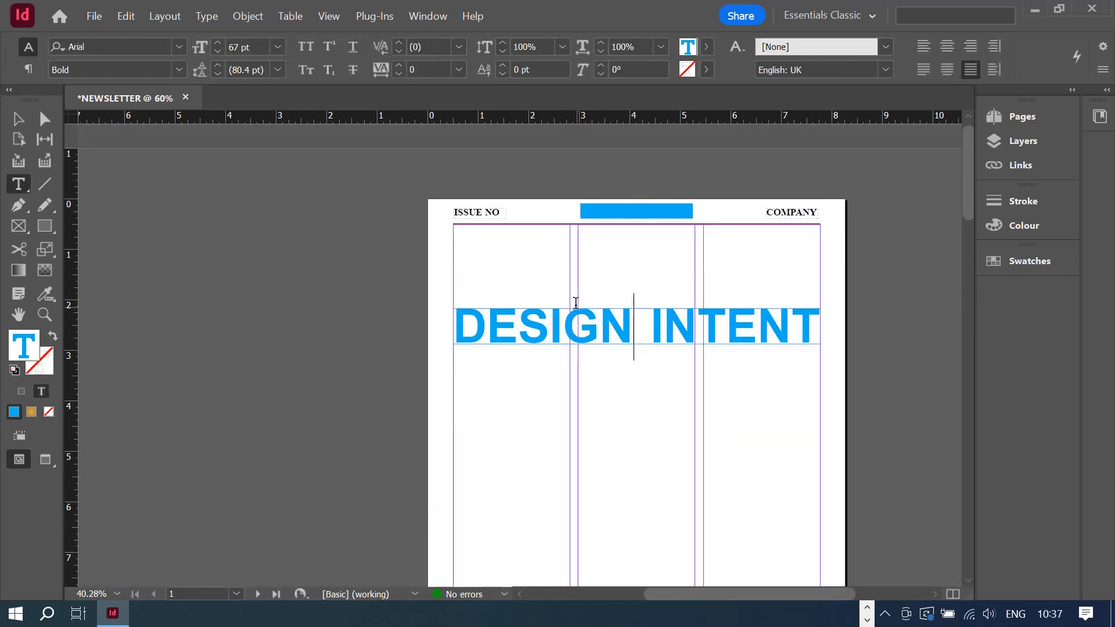
pyautogui.click(18, 120)
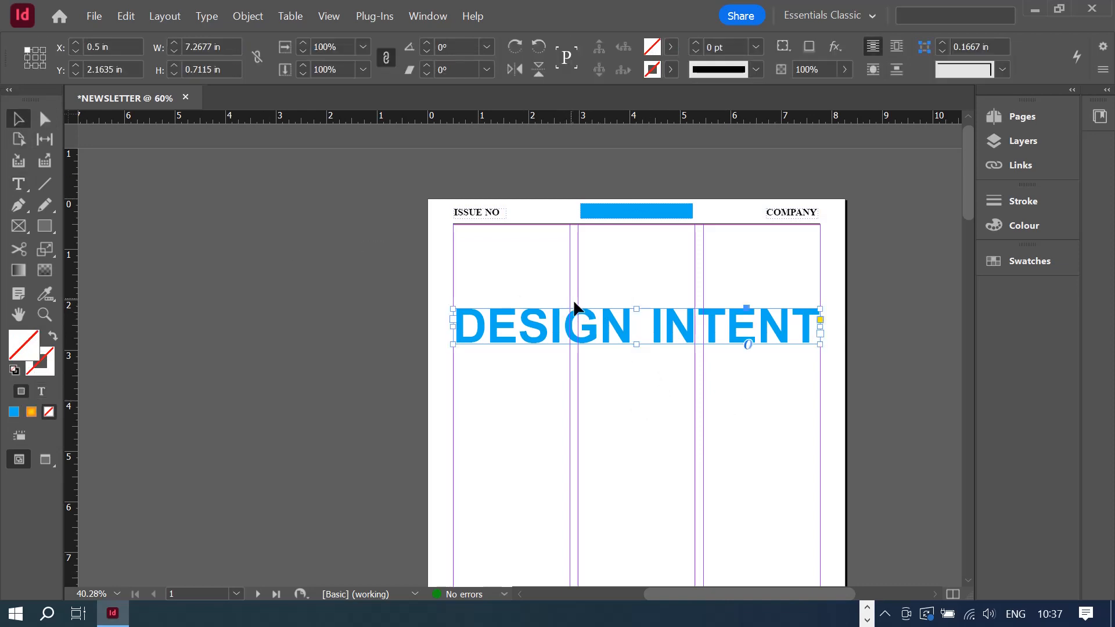
pyautogui.moveTo(586, 328); pyautogui.dragTo(583, 299)
pyautogui.scroll(-5, 616, 383)
pyautogui.scroll(-2, 619, 399)
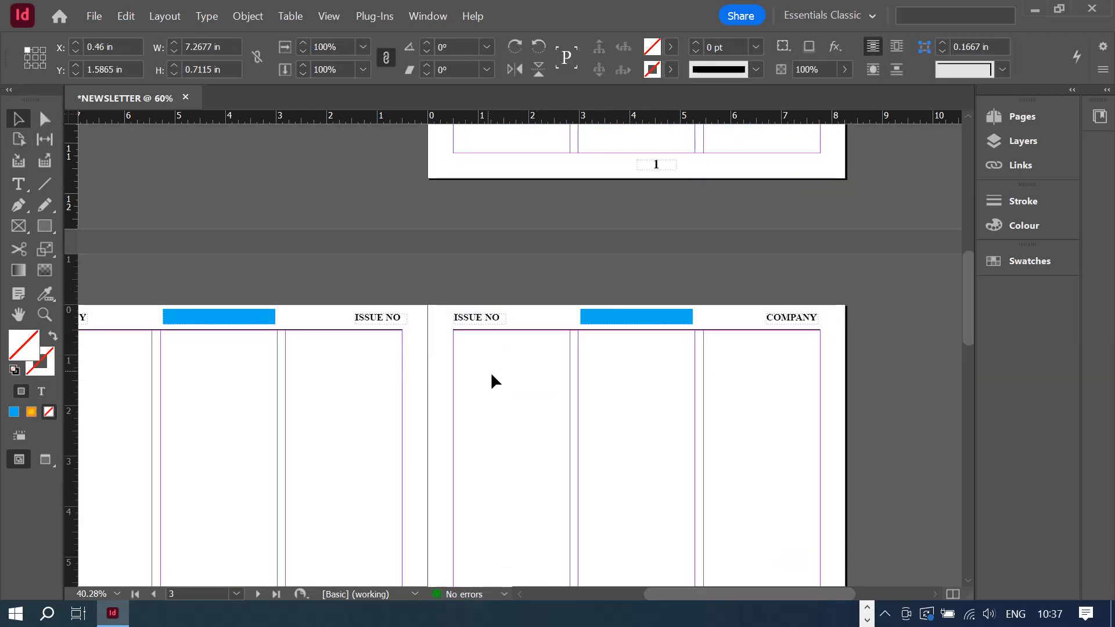
pyautogui.click(487, 318)
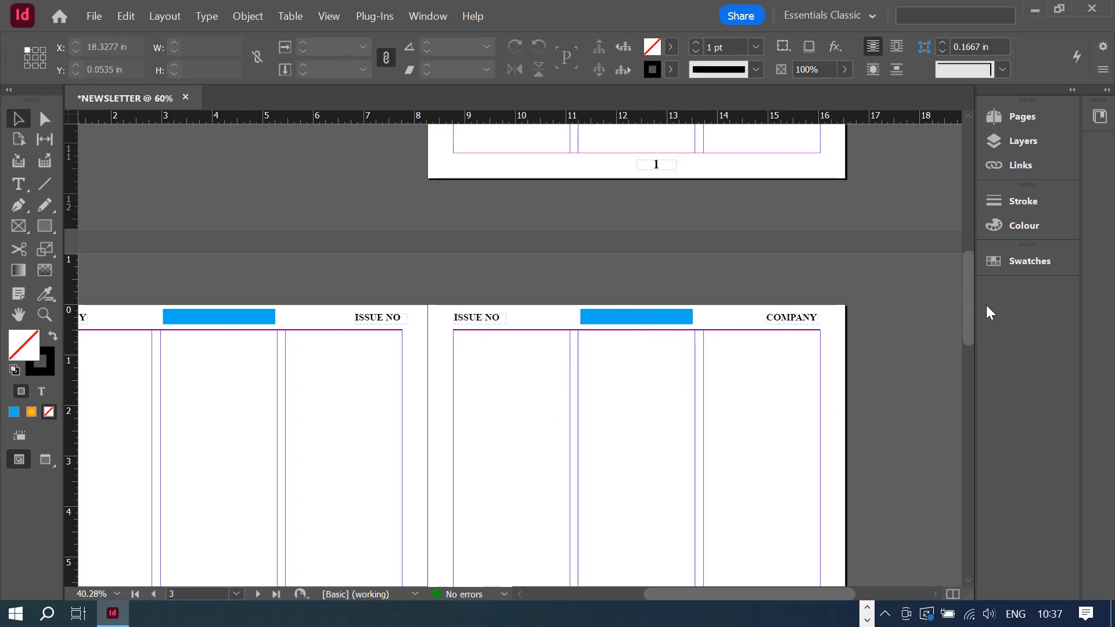
# - Scroll down to review spread 2–3, then return to the top of page 1
pyautogui.moveTo(969, 312); pyautogui.dragTo(942, 193)
pyautogui.moveTo(686, 594); pyautogui.dragTo(708, 592)
pyautogui.scroll(-5, 731, 383)
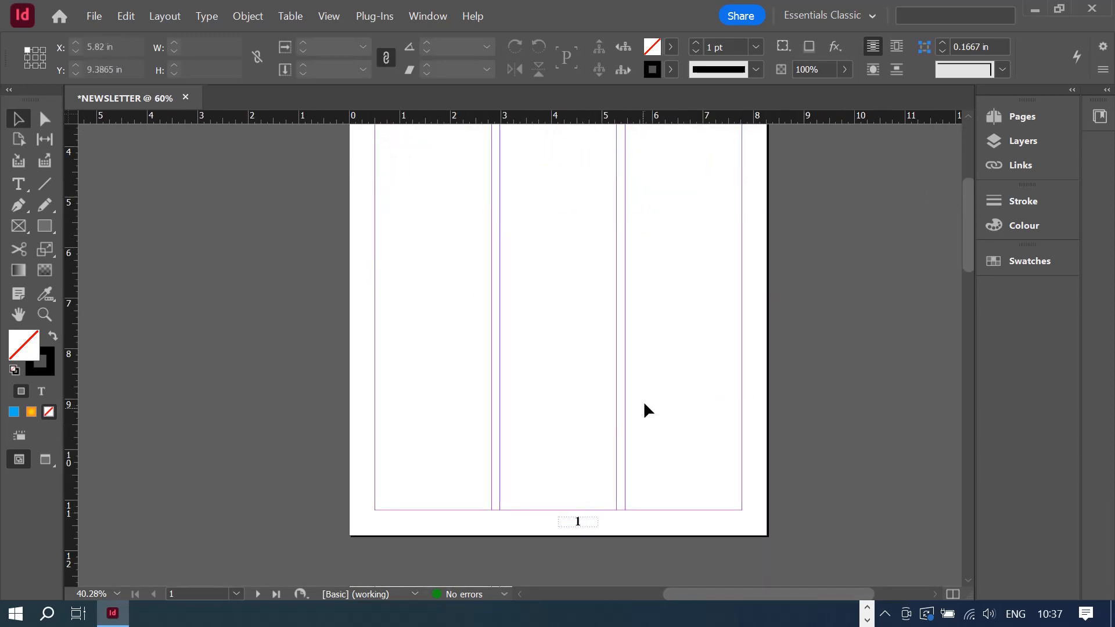
pyautogui.scroll(4, 645, 401)
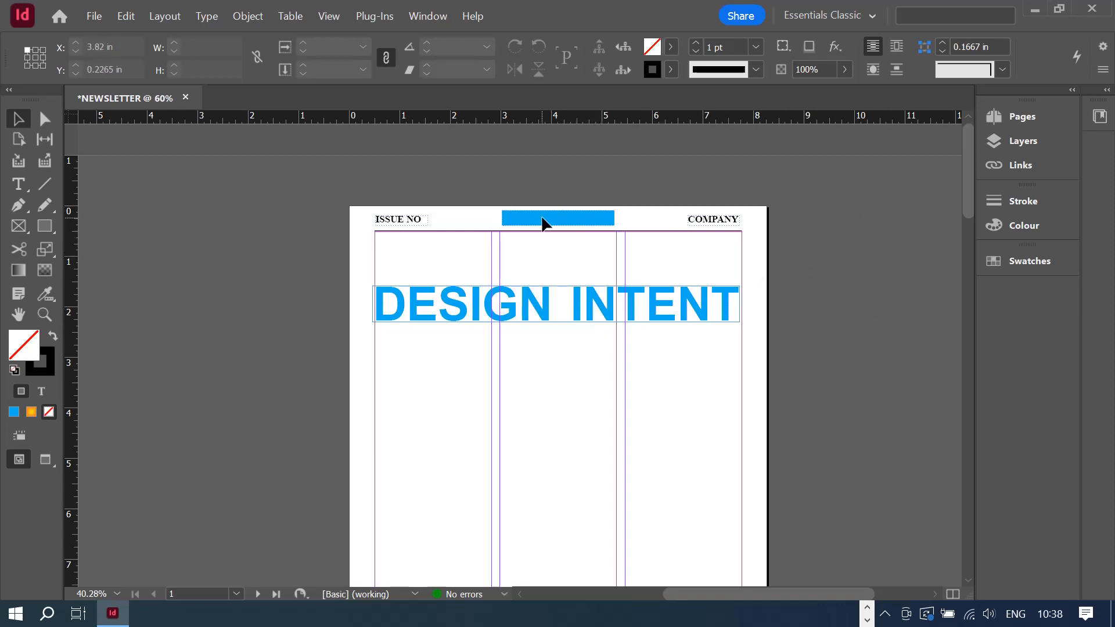
pyautogui.scroll(-5, 555, 239)
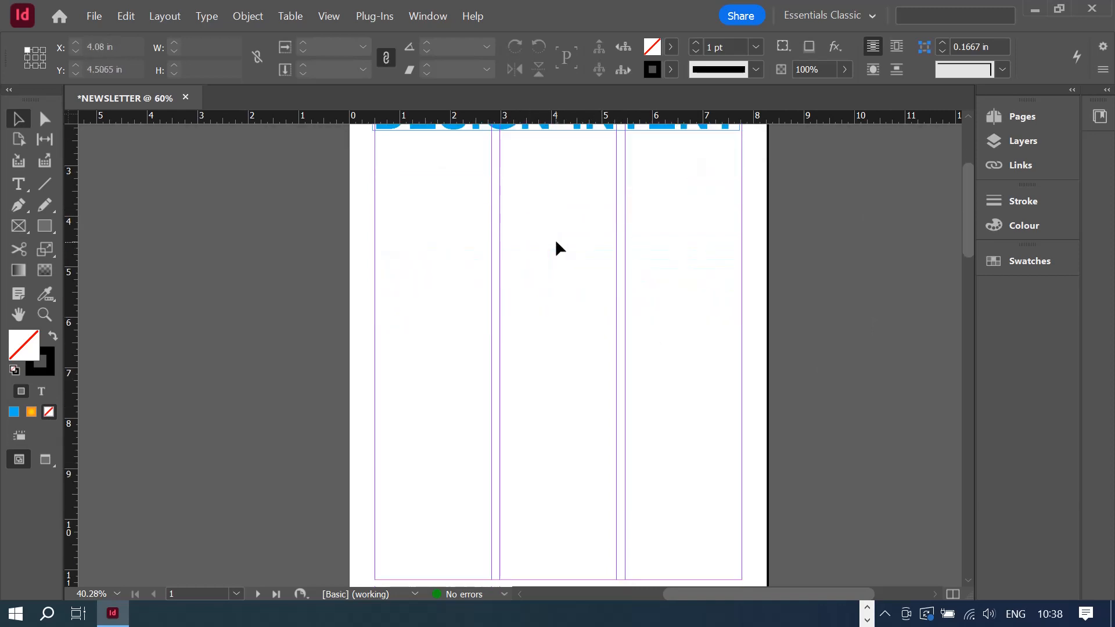
pyautogui.scroll(5, 590, 494)
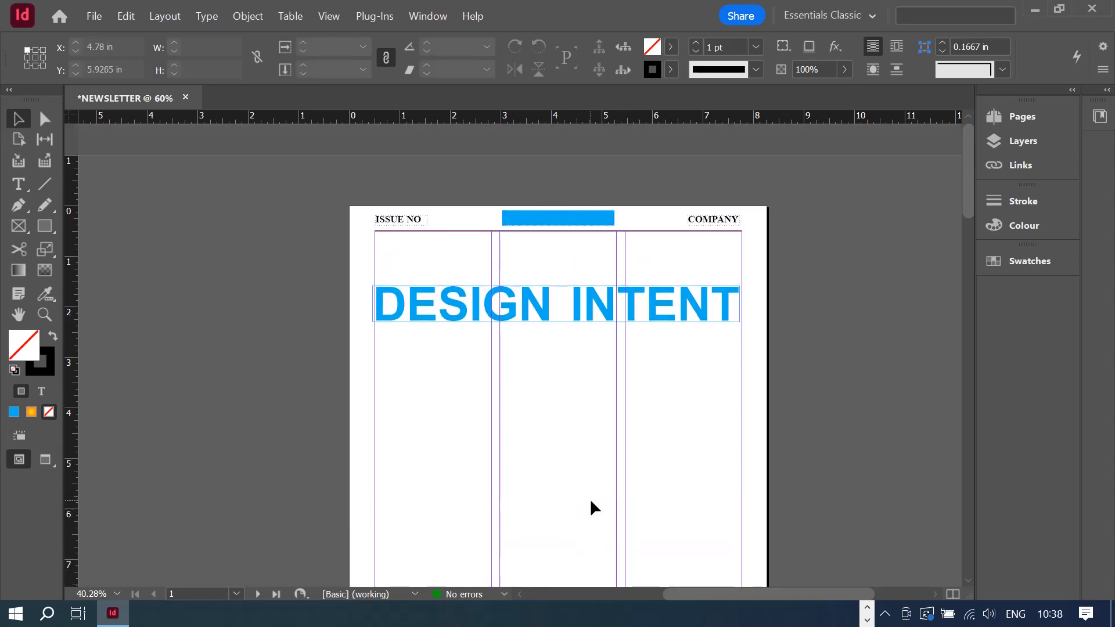
pyautogui.scroll(-2, 518, 314)
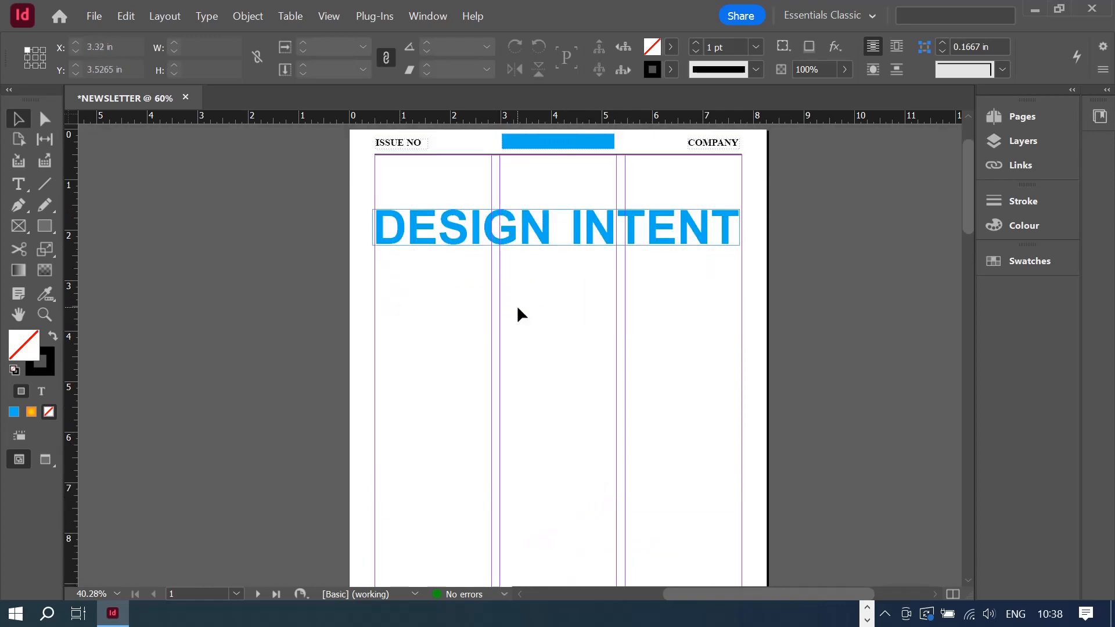
pyautogui.scroll(1, 517, 313)
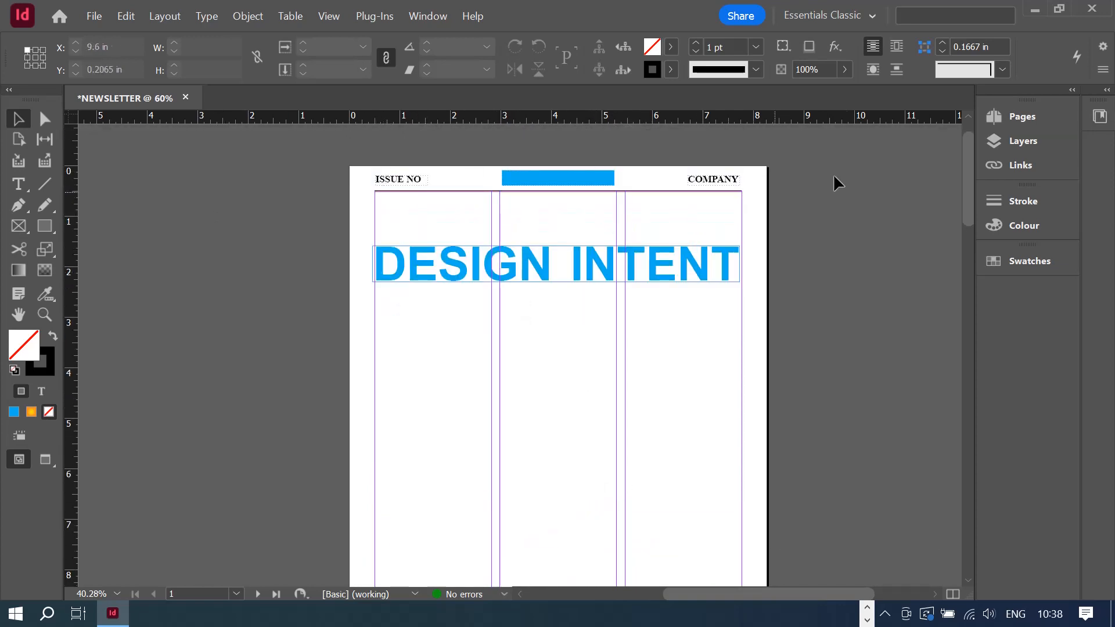
pyautogui.click(1037, 123)
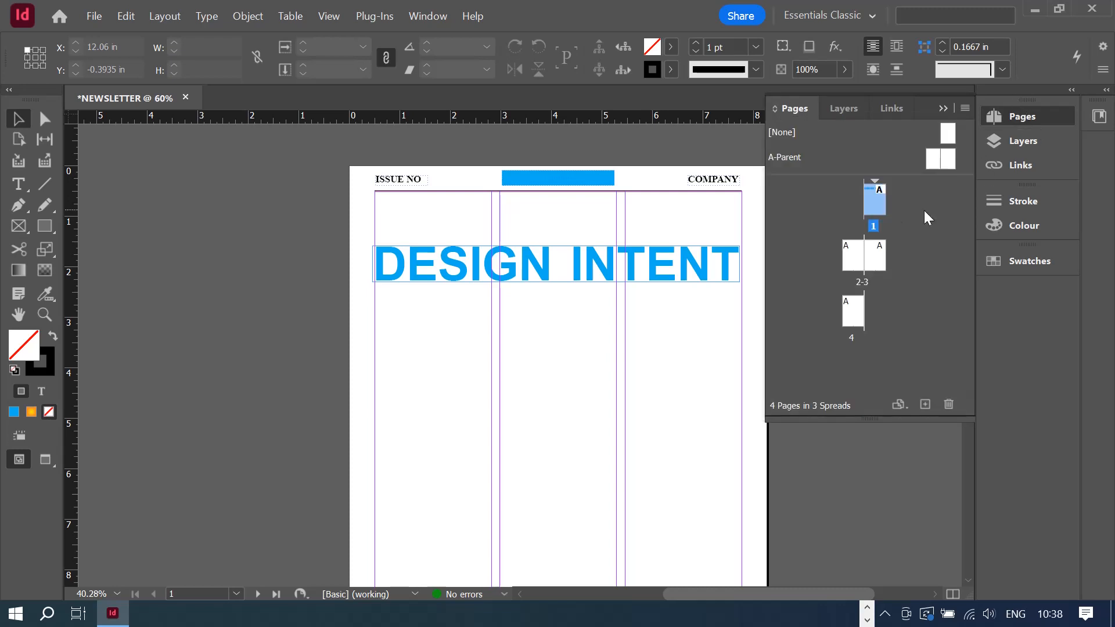
# - Override all parent page items on page 1 from its Pages panel thumbnail
pyautogui.rightClick(872, 198)
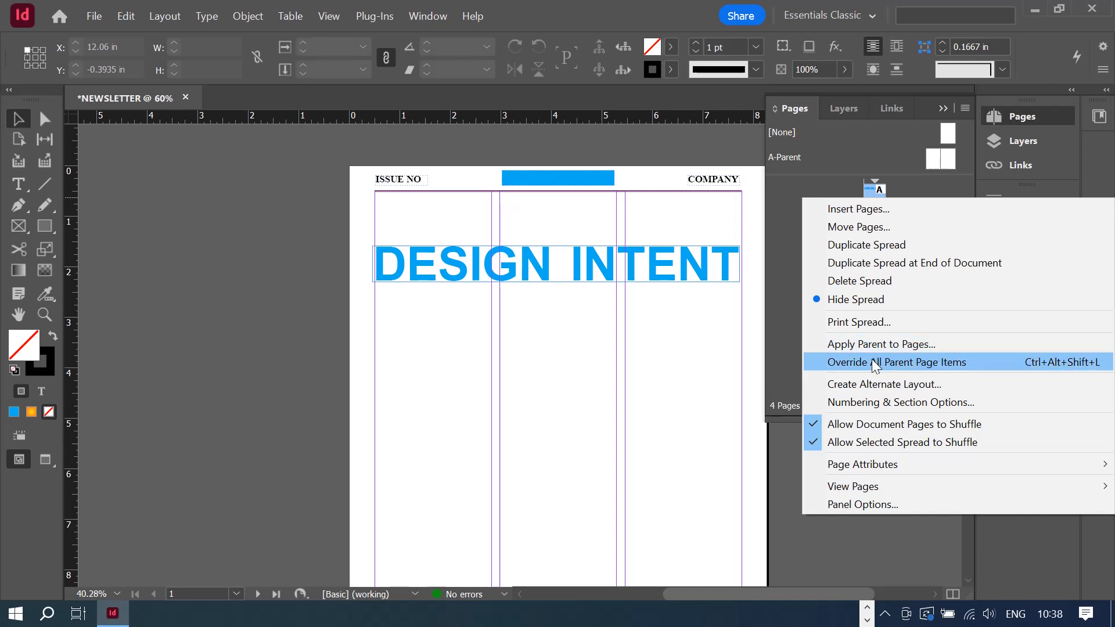
pyautogui.click(843, 362)
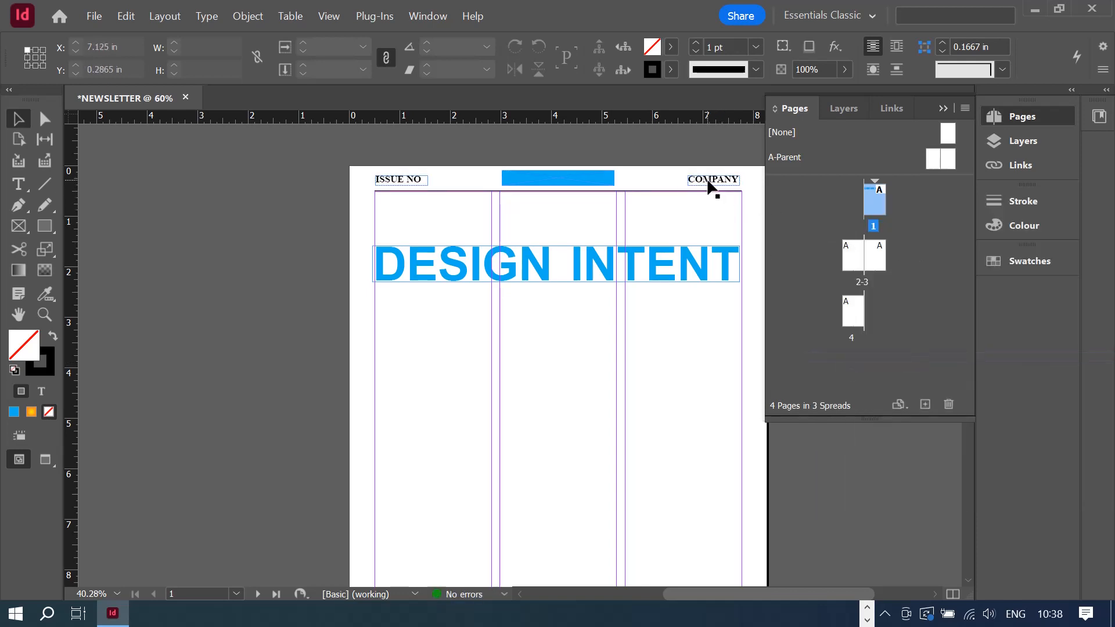
# - Move the COMPANY label down into the right column and inspect the ISSUE NO and page-number frames
pyautogui.moveTo(714, 180); pyautogui.dragTo(680, 214)
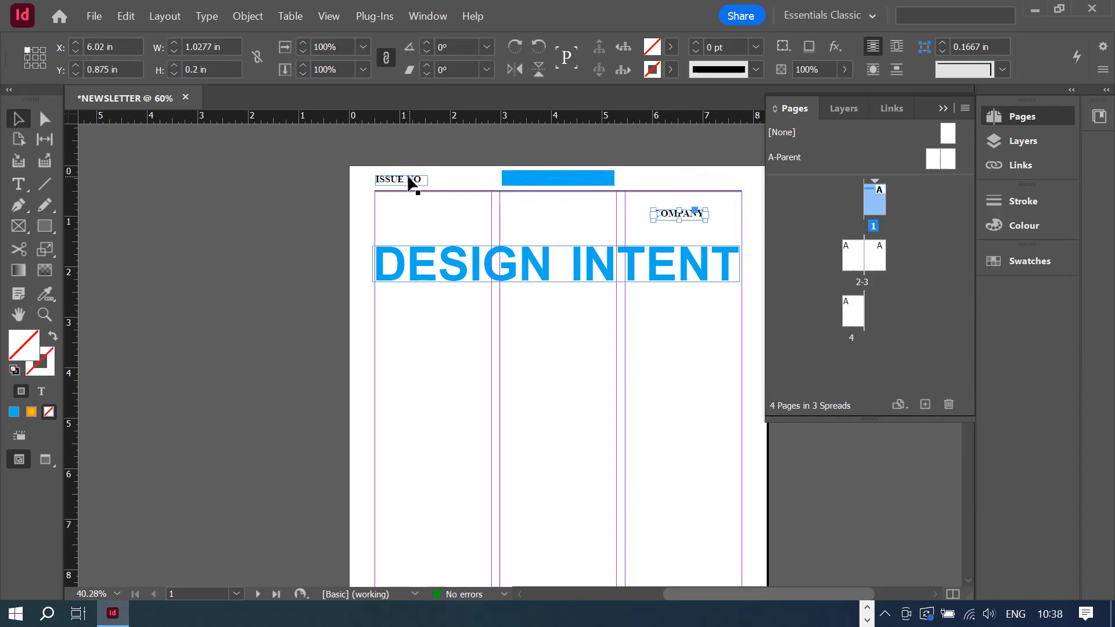
pyautogui.doubleClick(408, 180)
pyautogui.scroll(-6, 459, 233)
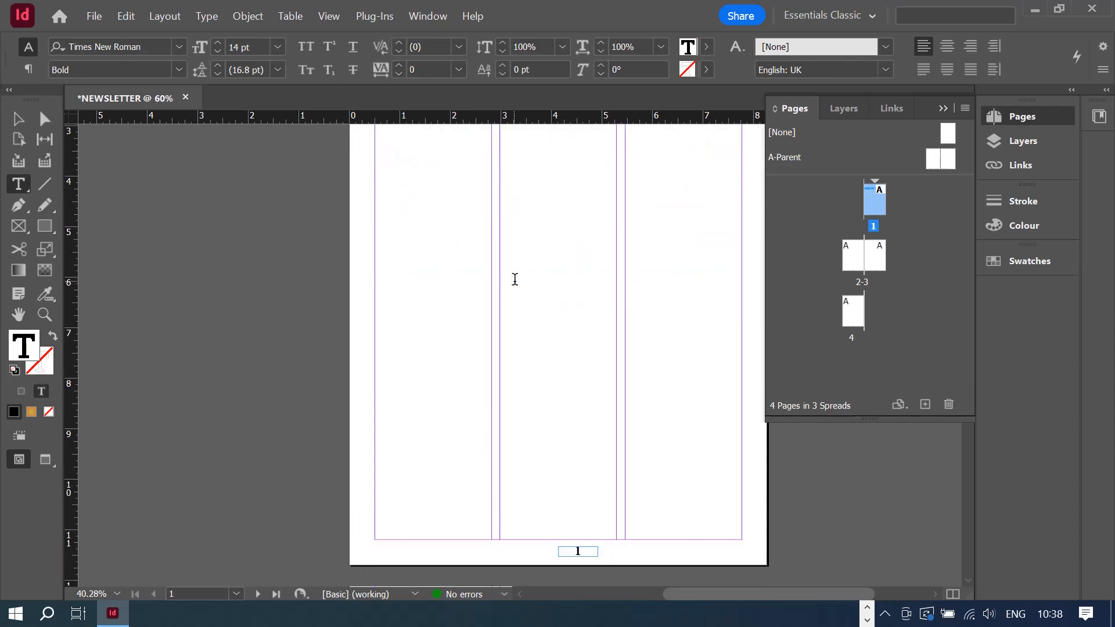
pyautogui.click(563, 392)
pyautogui.scroll(-4, 639, 351)
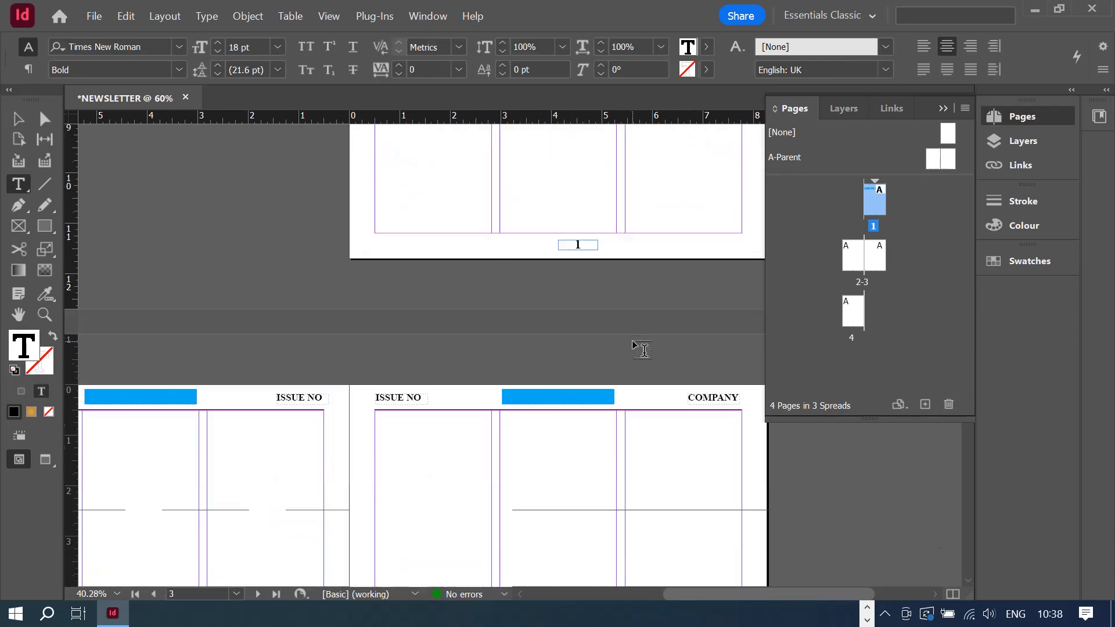
pyautogui.click(18, 122)
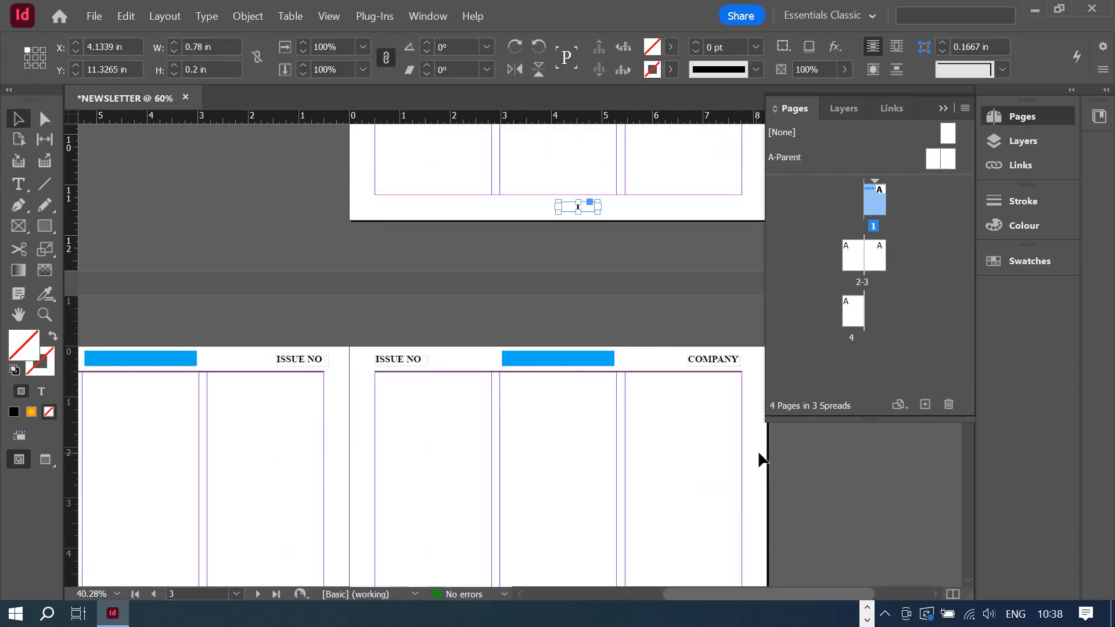
pyautogui.click(694, 401)
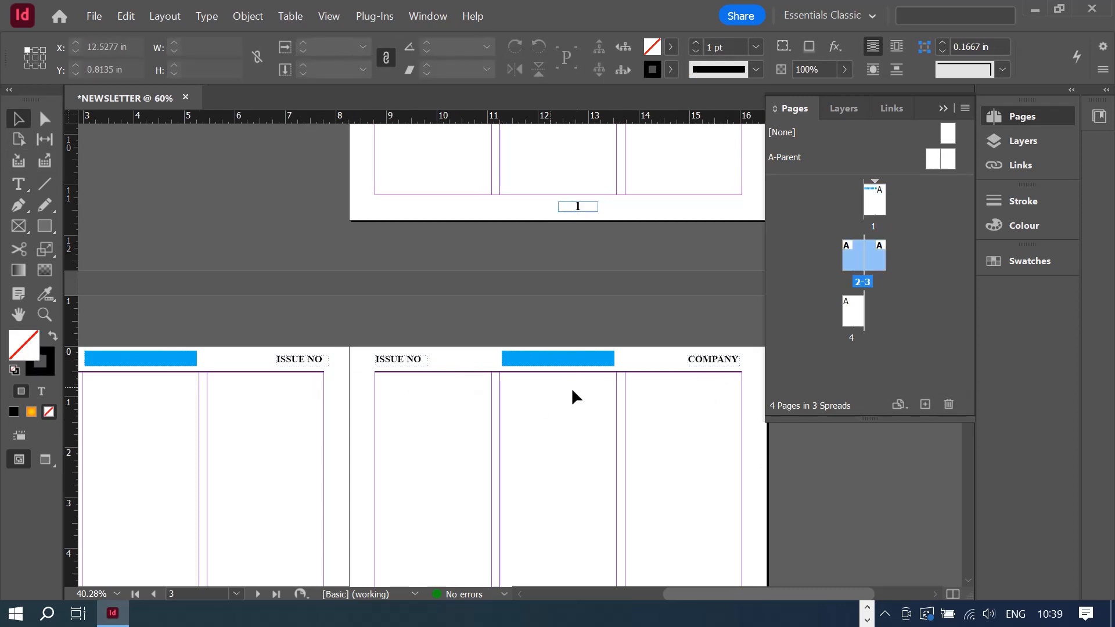
pyautogui.scroll(5, 575, 389)
pyautogui.scroll(3, 582, 393)
pyautogui.scroll(2, 573, 391)
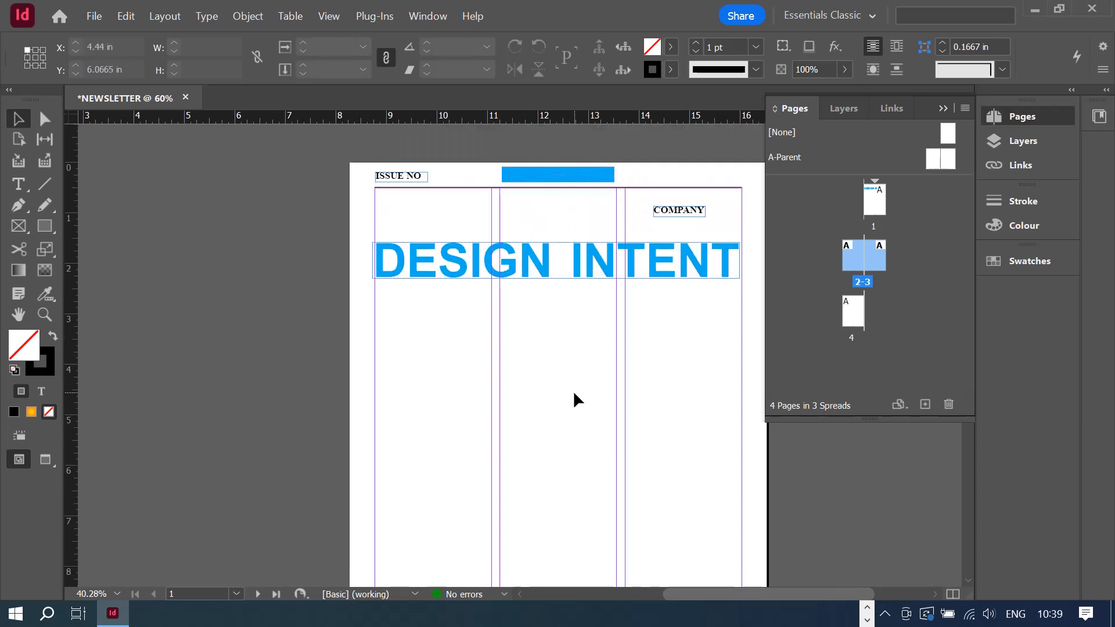
pyautogui.scroll(-2, 573, 390)
pyautogui.scroll(2, 573, 391)
# - Delete the blue bar and COMPANY label, and move ISSUE NO across the page top
pyautogui.click(555, 185)
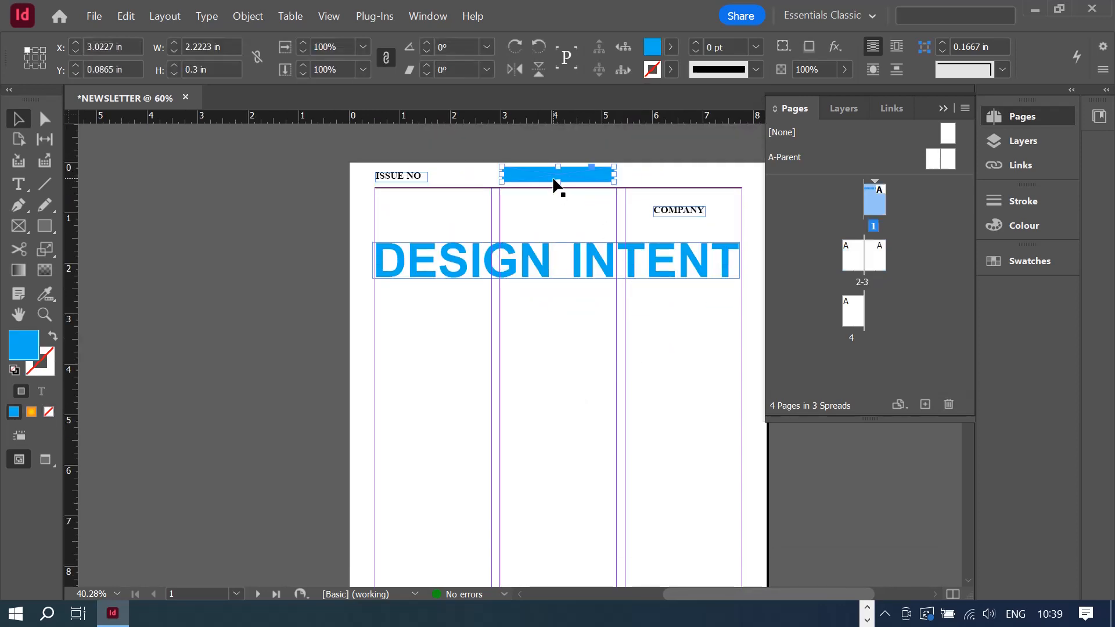
pyautogui.press('Delete')
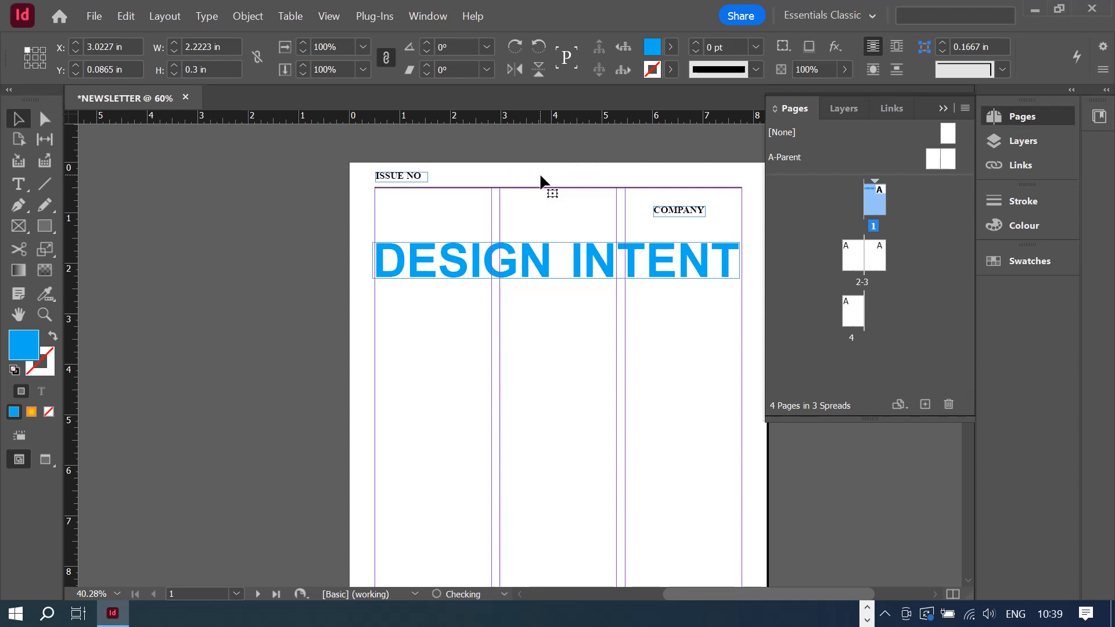
pyautogui.click(675, 216)
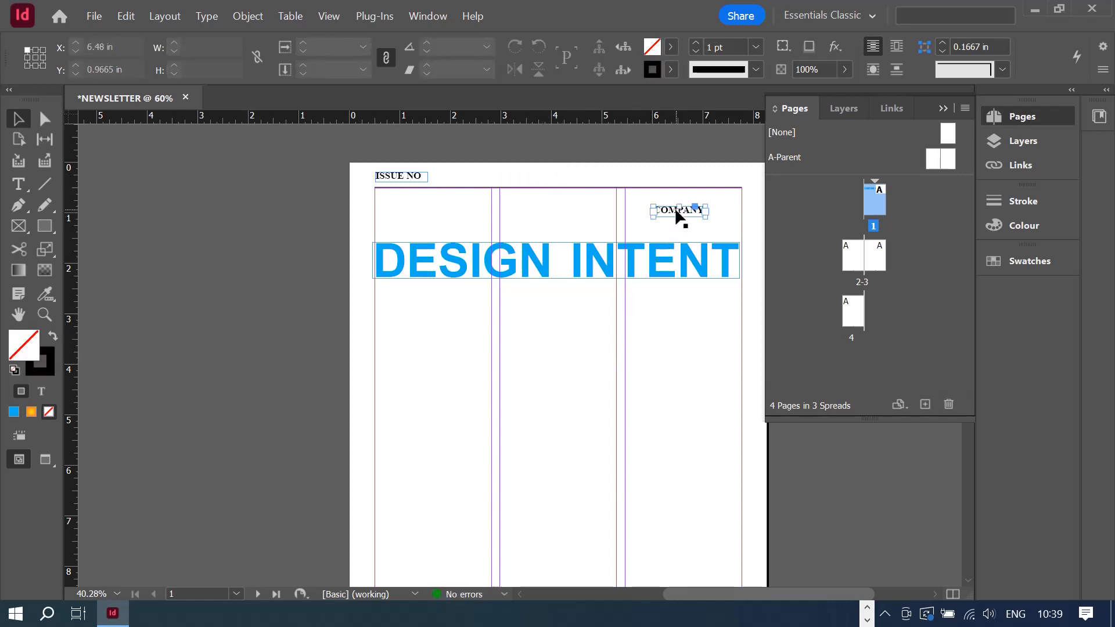
pyautogui.press('Delete')
pyautogui.click(384, 179)
pyautogui.moveTo(384, 180); pyautogui.dragTo(703, 179)
pyautogui.scroll(-5, 638, 263)
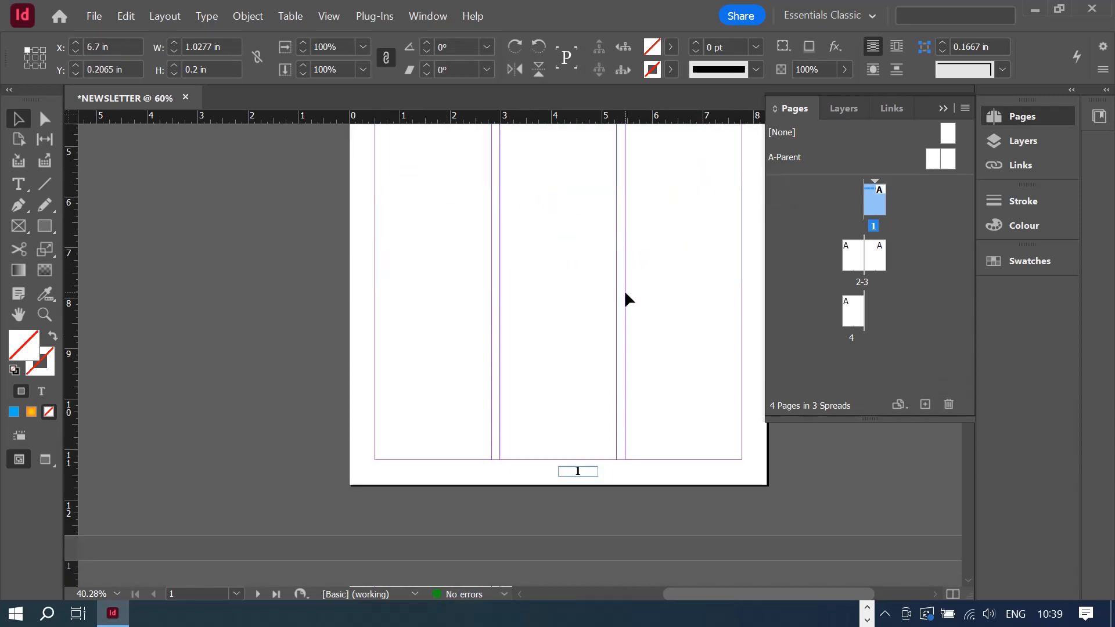
pyautogui.click(581, 430)
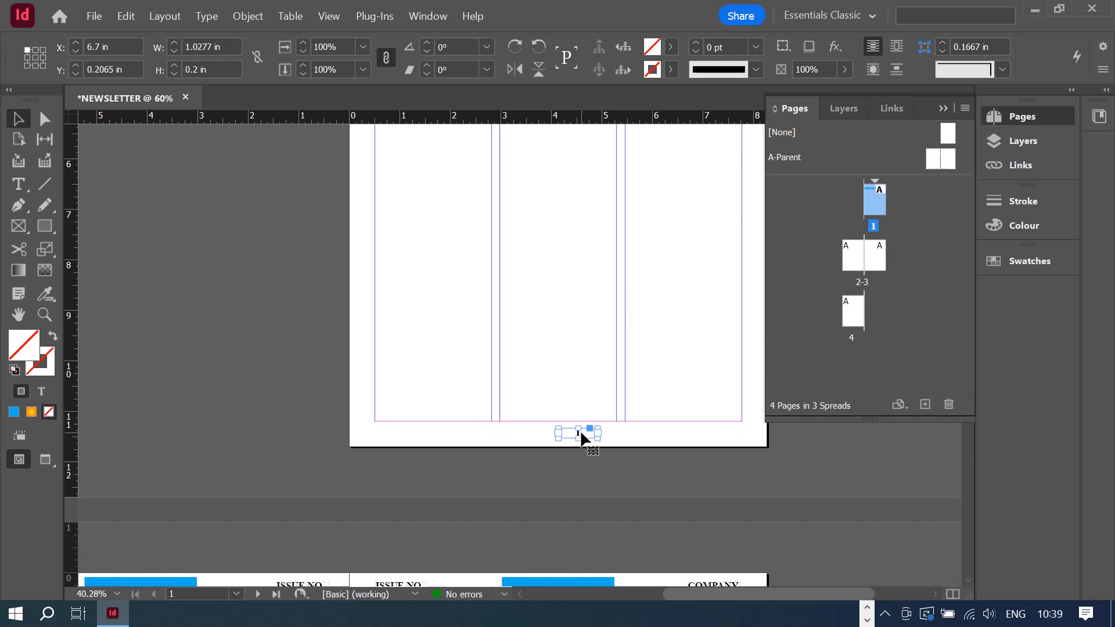
pyautogui.click(576, 487)
pyautogui.scroll(5, 520, 404)
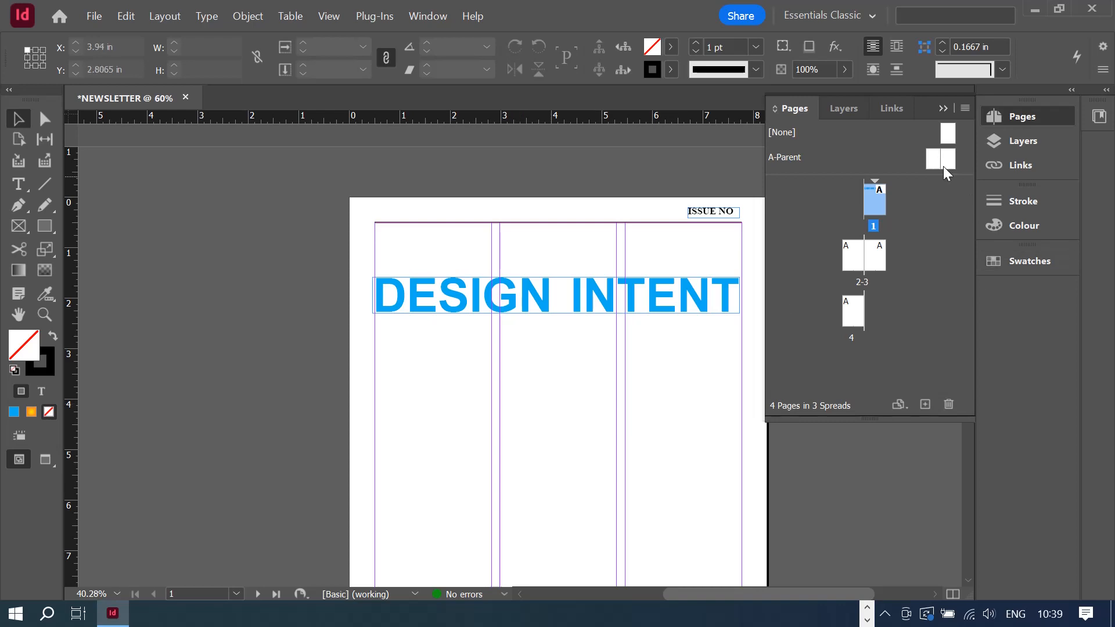
pyautogui.click(942, 108)
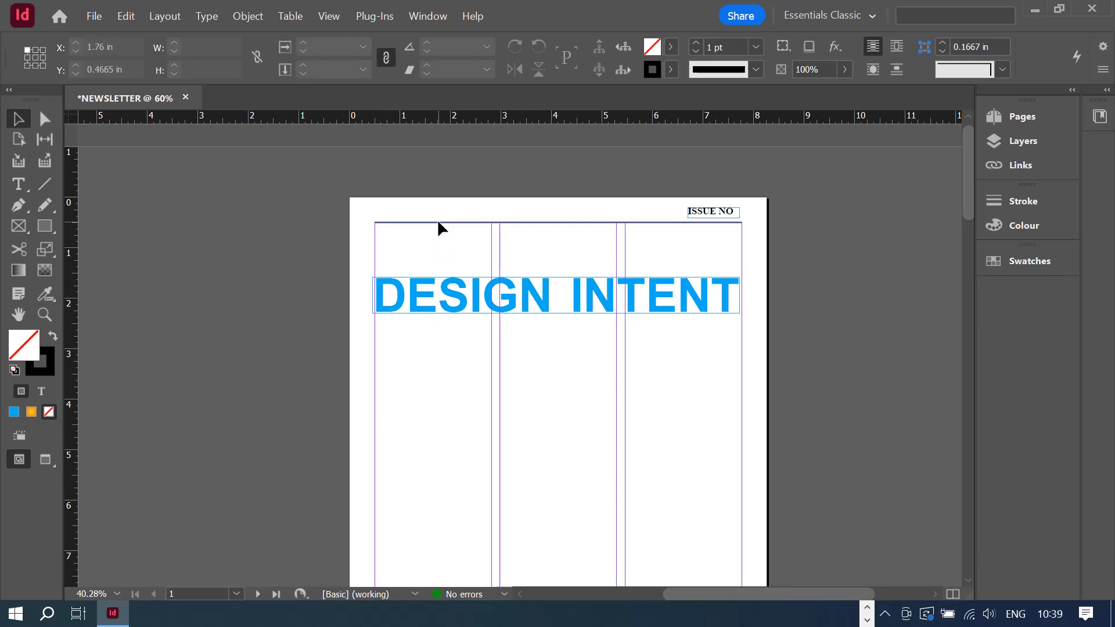
# - Delete the 2 pt top rule and move DESIGN INTENT lower on the page
pyautogui.moveTo(440, 223); pyautogui.dragTo(443, 248)
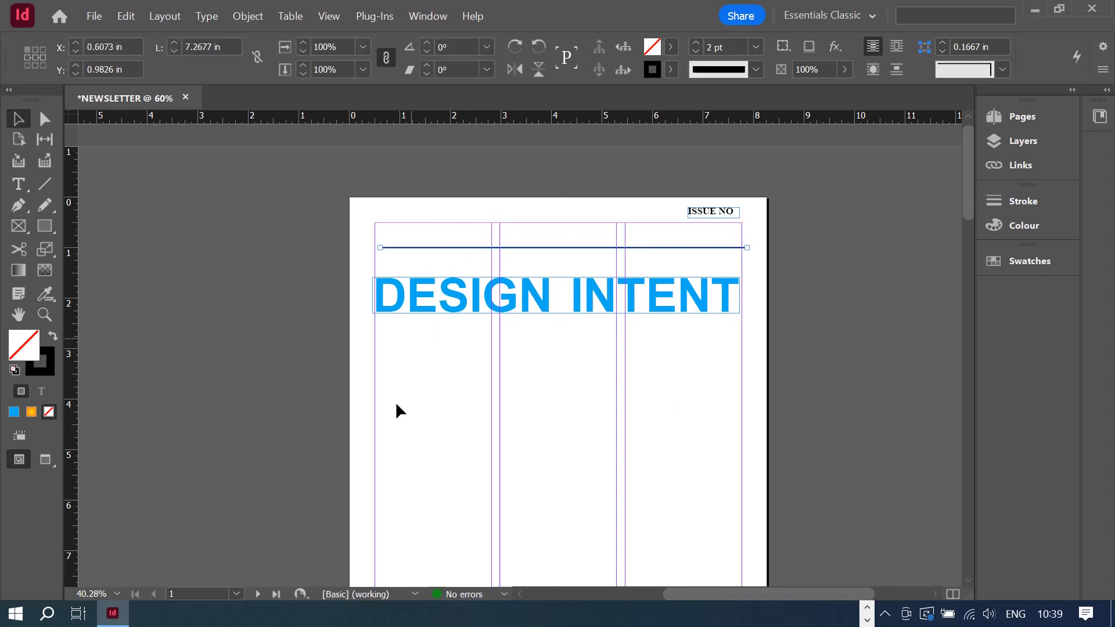
pyautogui.press('Delete')
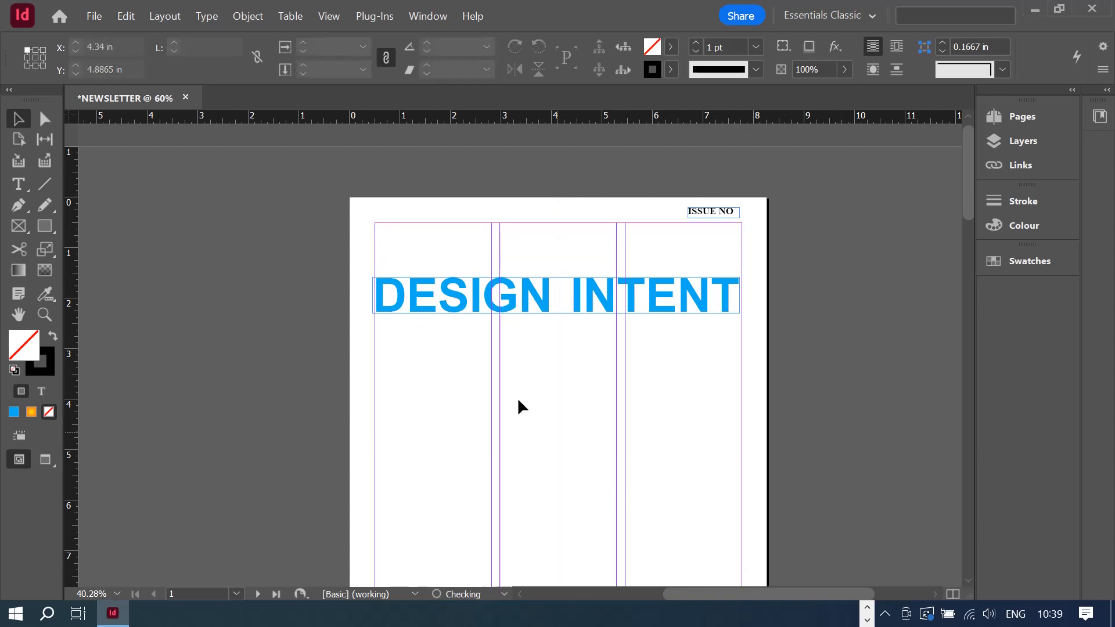
pyautogui.click(485, 293)
pyautogui.moveTo(485, 294); pyautogui.dragTo(519, 403)
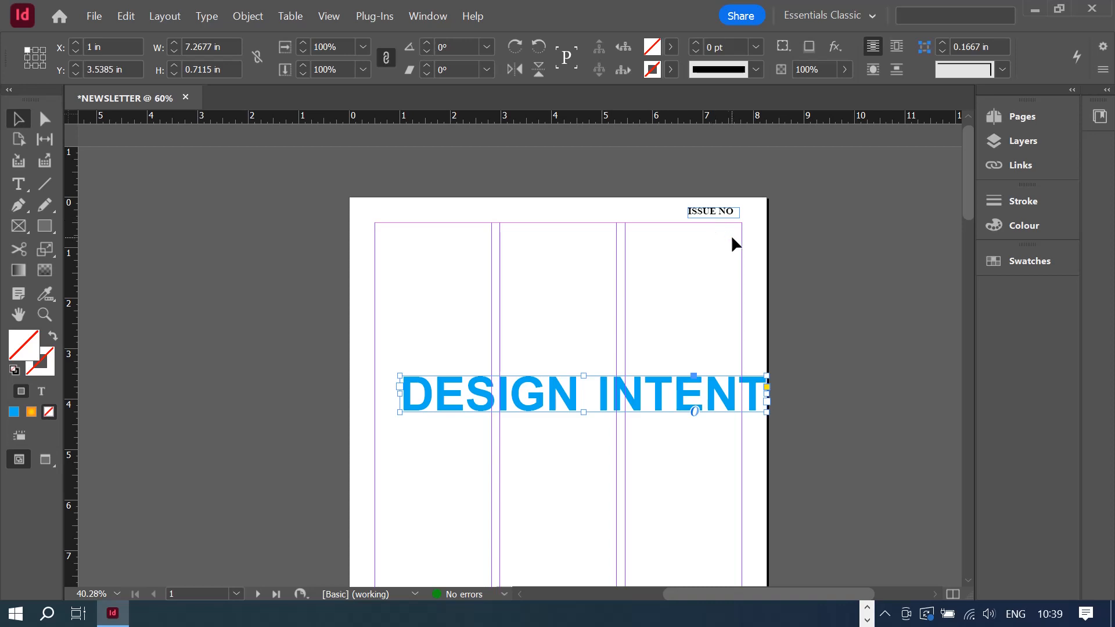
# - Place ISSUE NO labels at the top of the centre column and the top right
pyautogui.moveTo(726, 220); pyautogui.dragTo(568, 241)
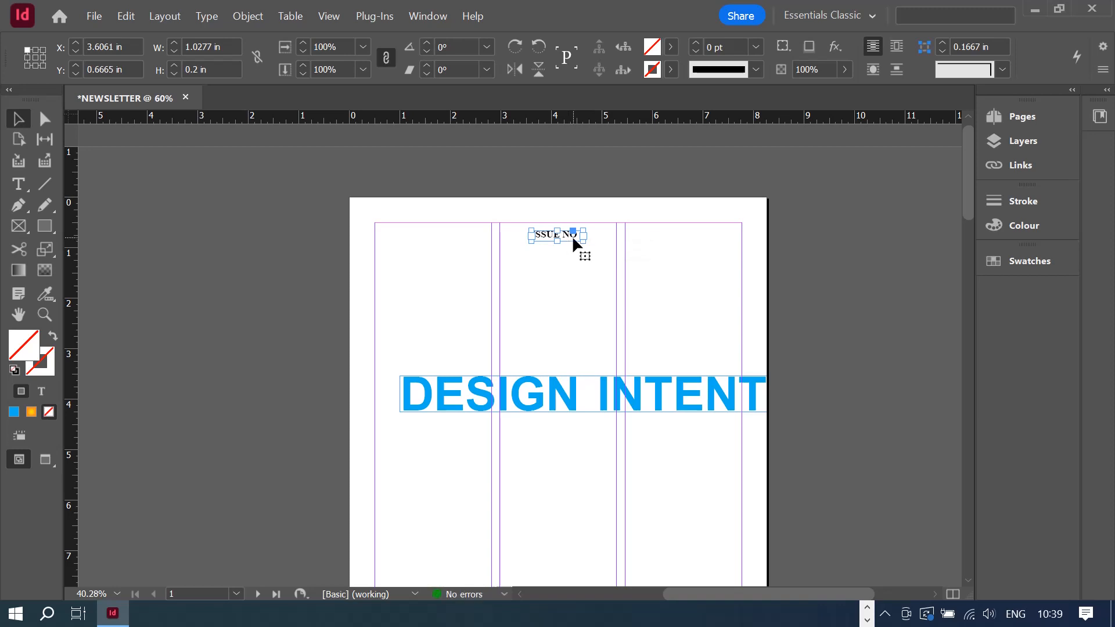
pyautogui.moveTo(573, 235); pyautogui.dragTo(724, 230)
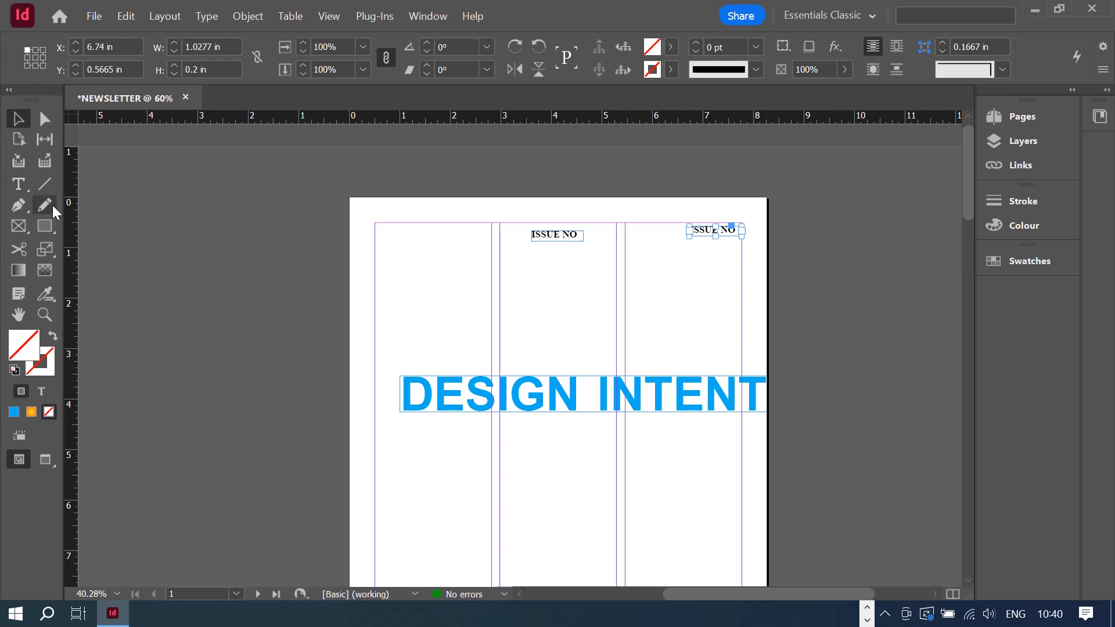
pyautogui.click(17, 230)
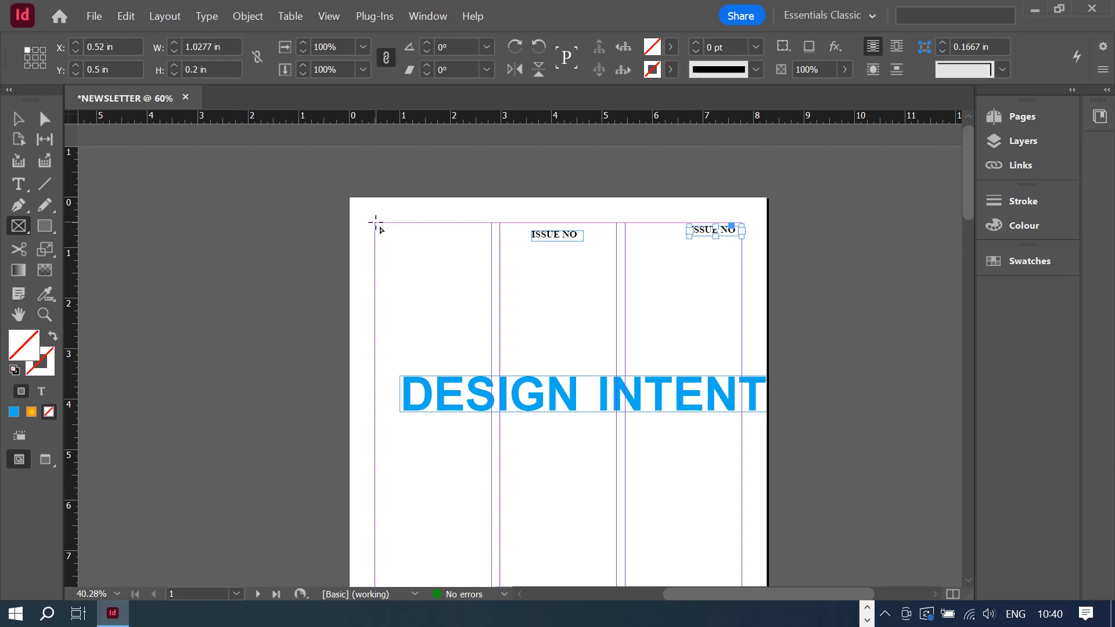
# - Draw a top-left frame and place company logo.png from the Indesign Tutorial folder into it
pyautogui.moveTo(374, 224); pyautogui.dragTo(487, 265)
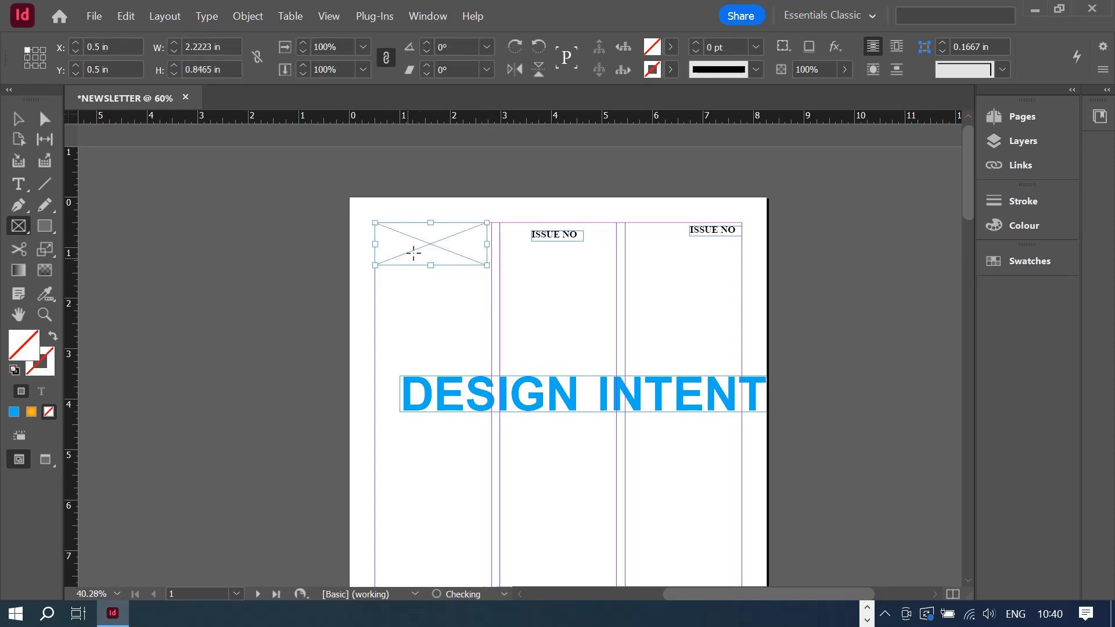
pyautogui.click(96, 16)
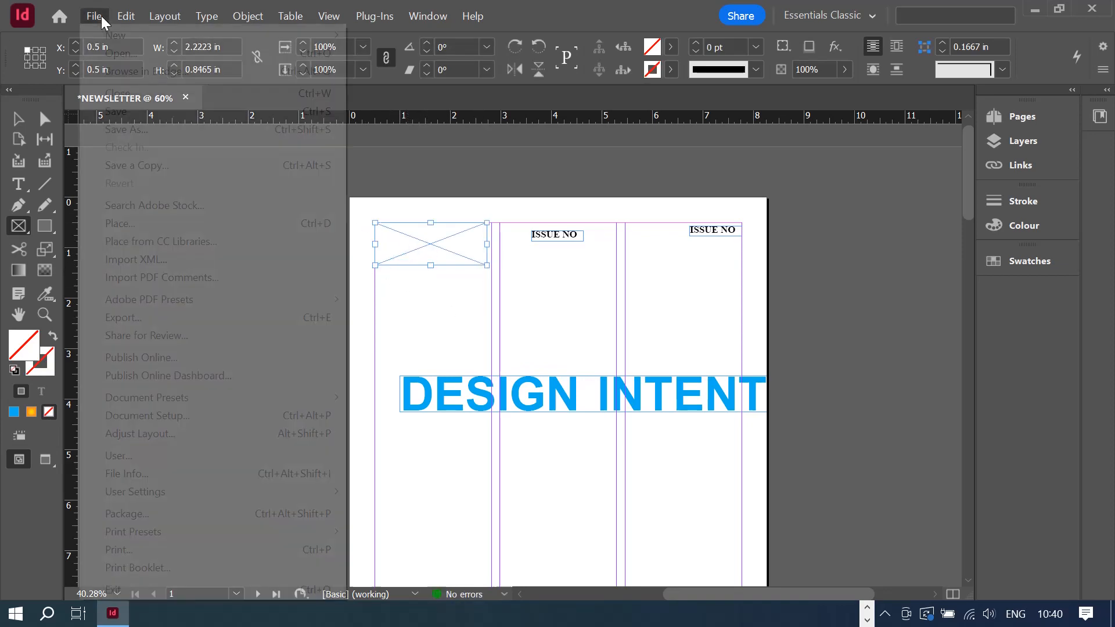
pyautogui.click(172, 222)
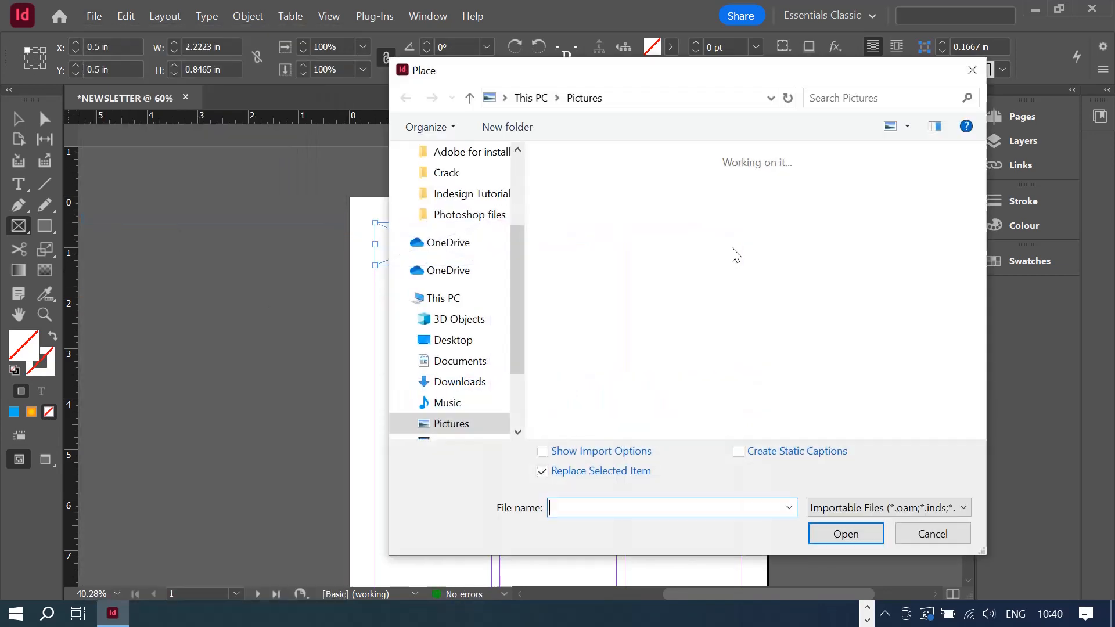
pyautogui.click(445, 197)
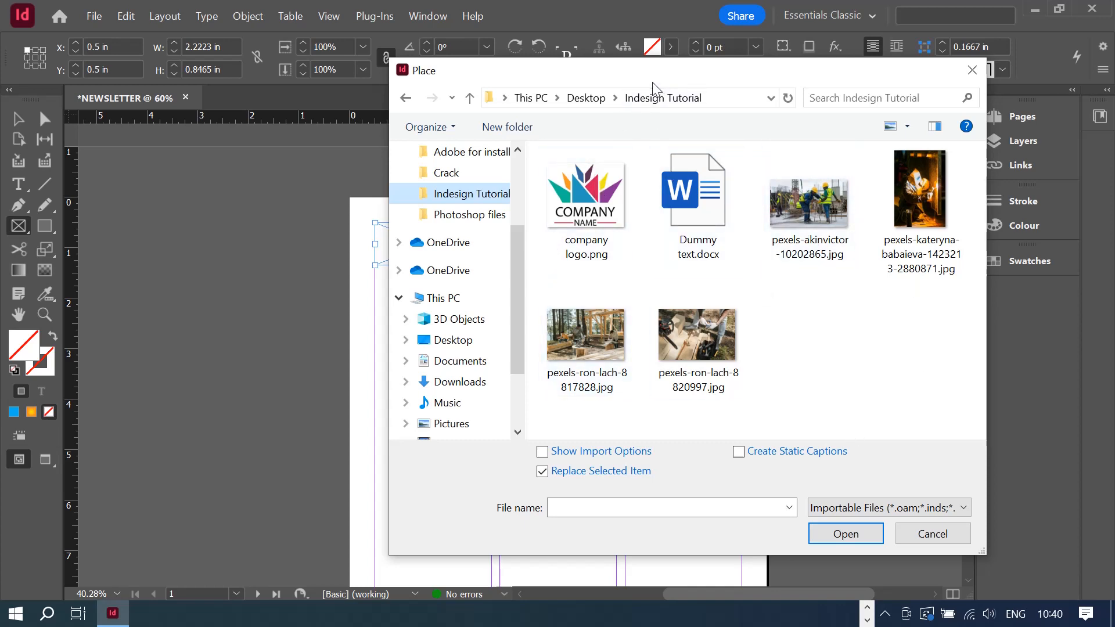
pyautogui.moveTo(653, 82); pyautogui.dragTo(590, 79)
pyautogui.click(525, 193)
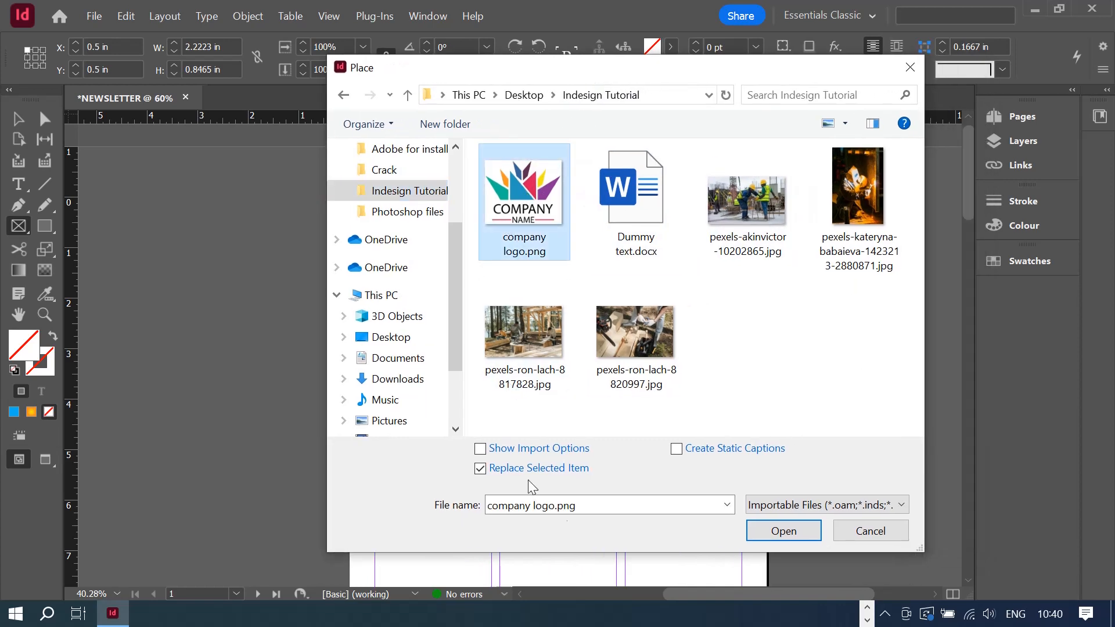
pyautogui.click(783, 531)
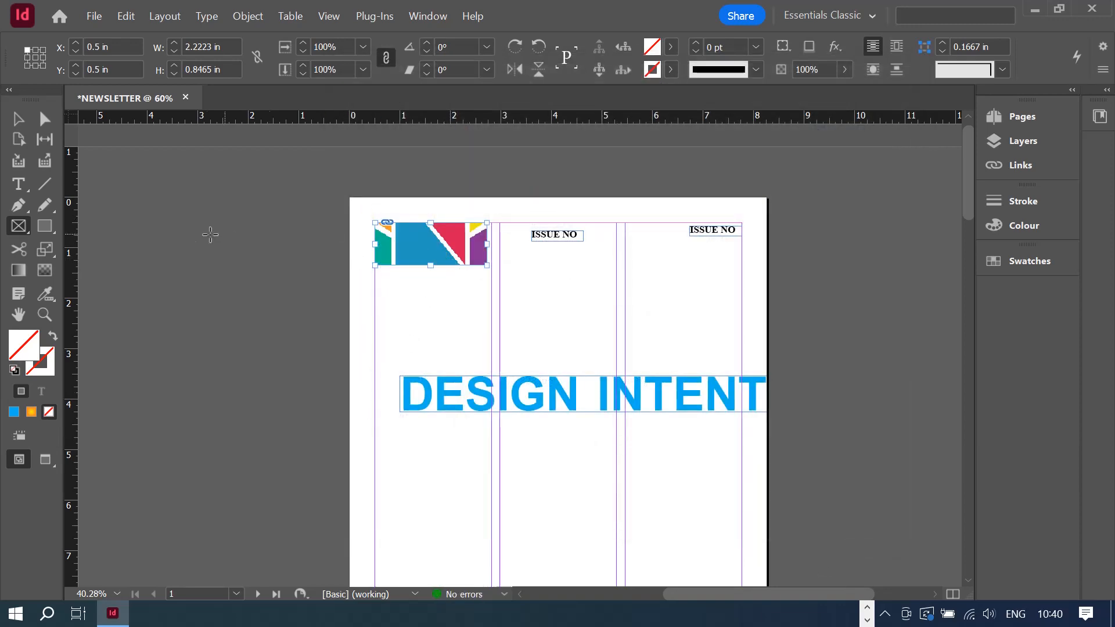
# - Fit the logo proportionally and enlarge its frame to reveal the COMPANY text
pyautogui.rightClick(432, 249)
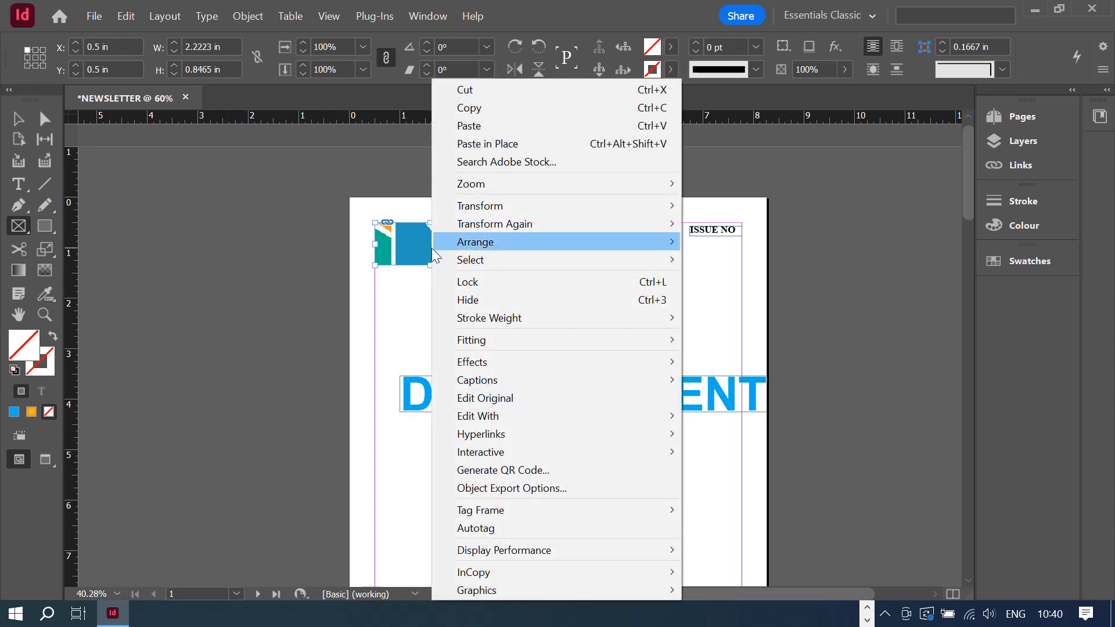
pyautogui.click(396, 237)
pyautogui.rightClick(395, 237)
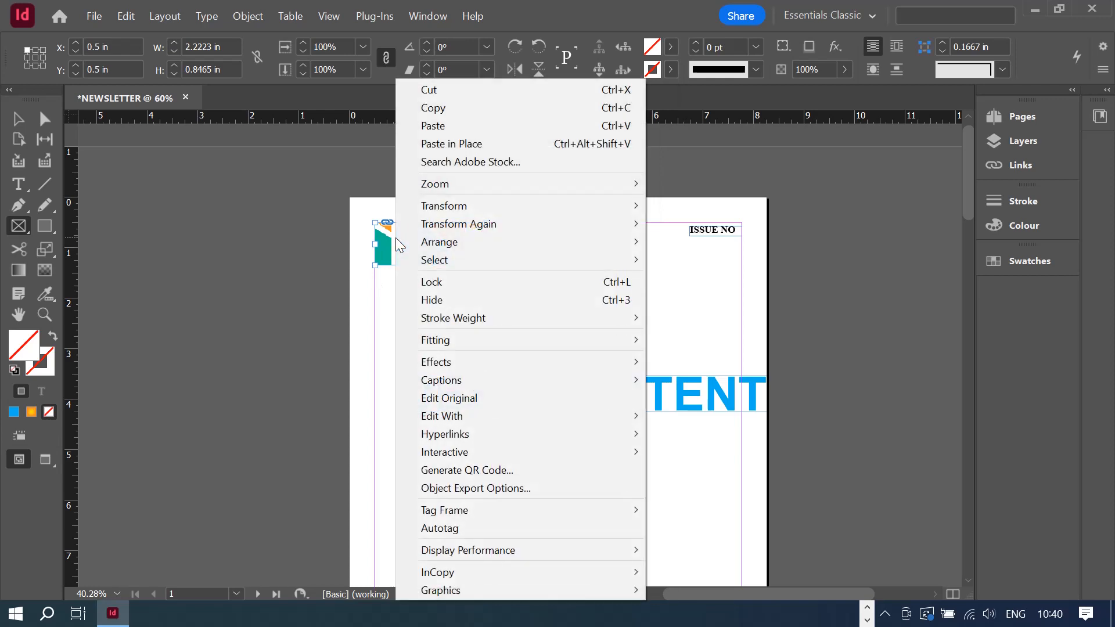
pyautogui.moveTo(527, 340)
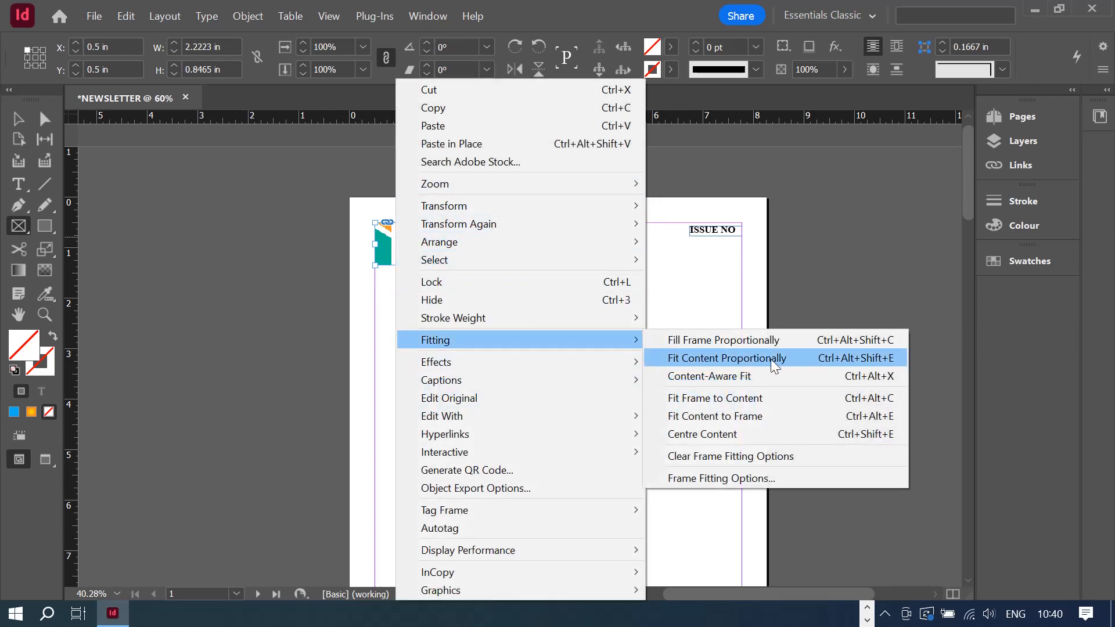
pyautogui.click(750, 341)
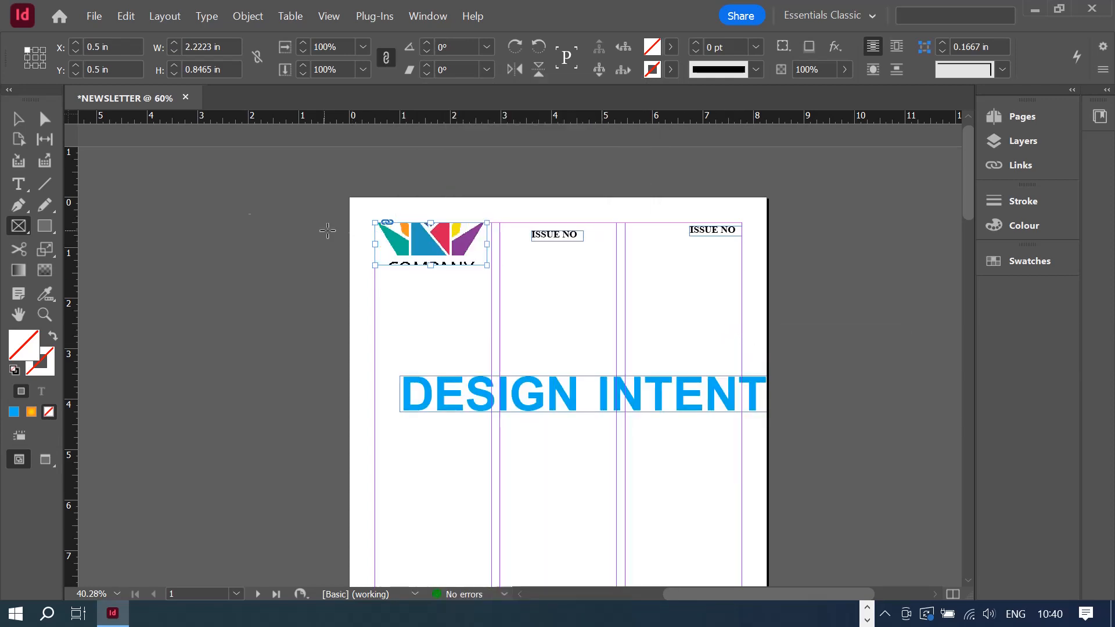
pyautogui.click(18, 119)
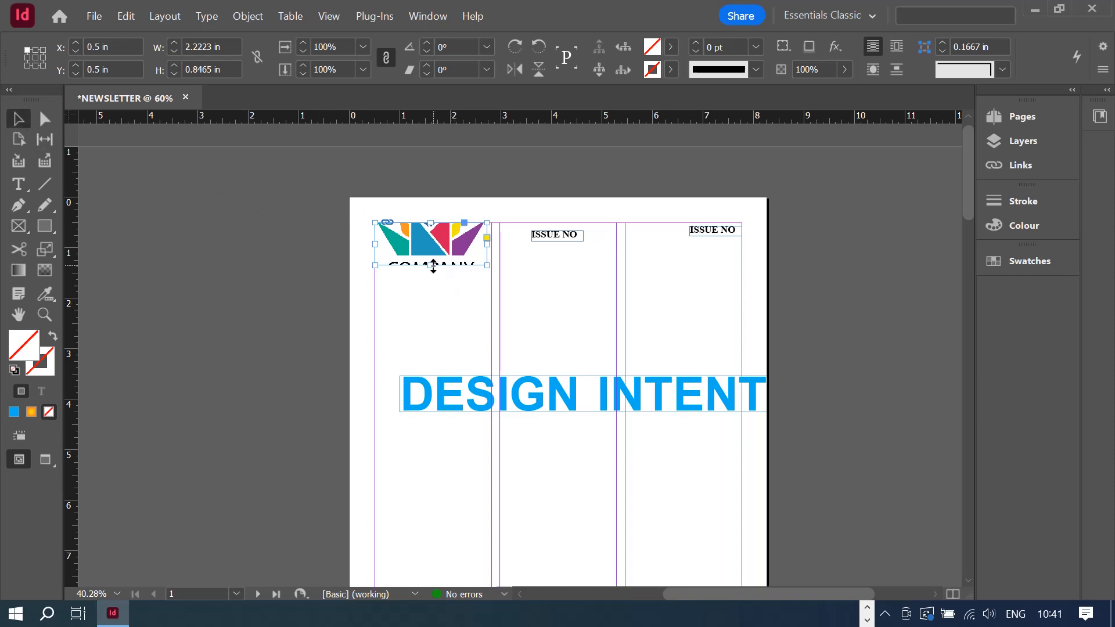
pyautogui.moveTo(433, 266); pyautogui.dragTo(491, 278)
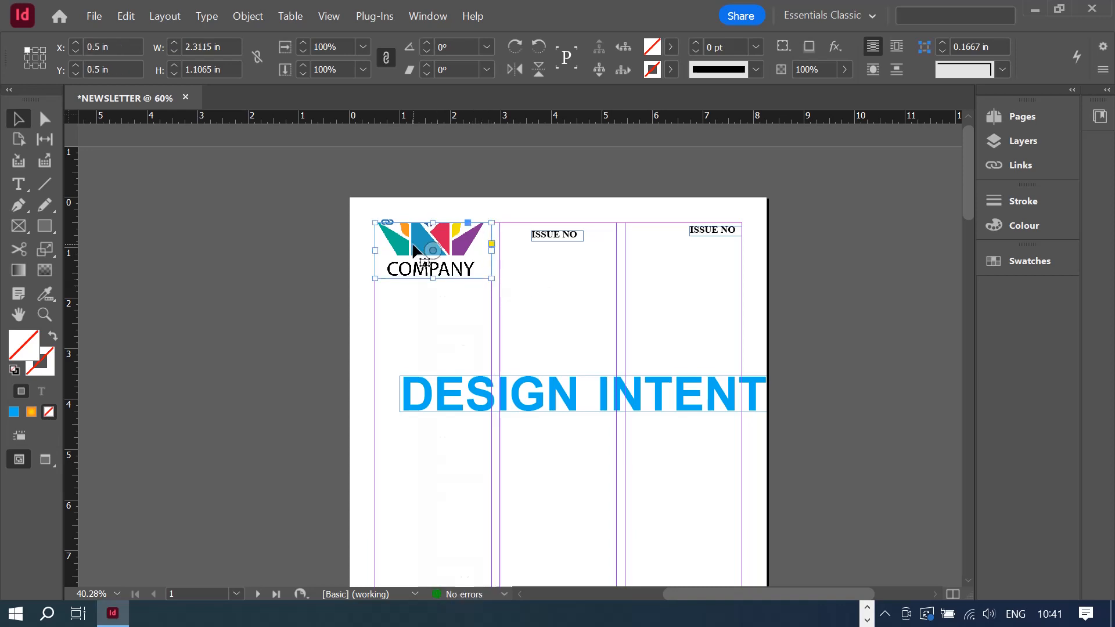
pyautogui.rightClick(413, 244)
pyautogui.moveTo(578, 342)
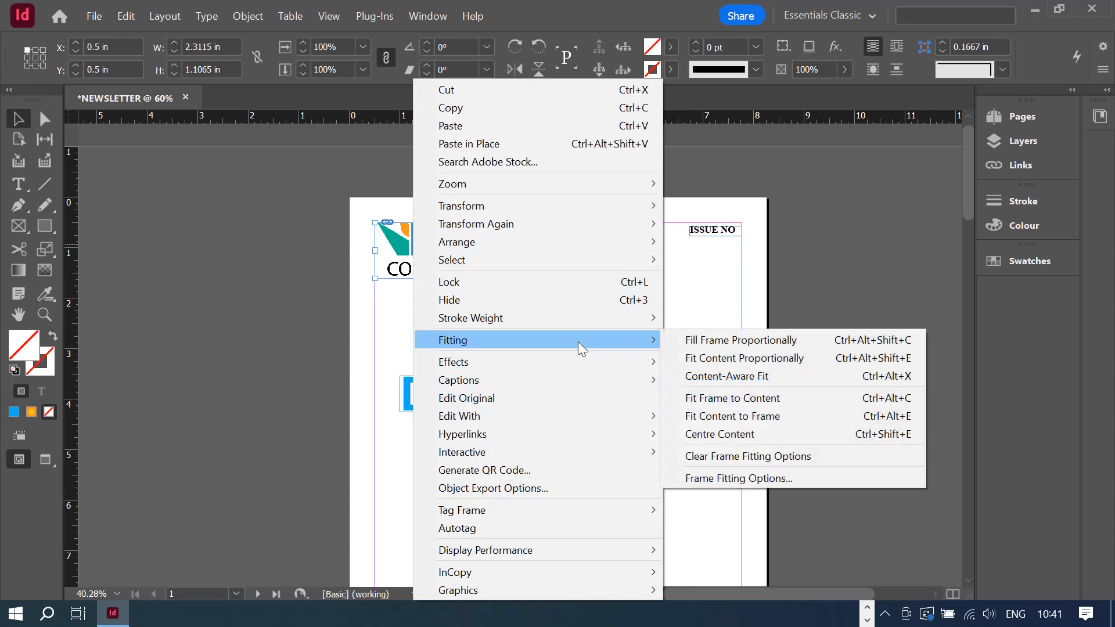
pyautogui.click(724, 365)
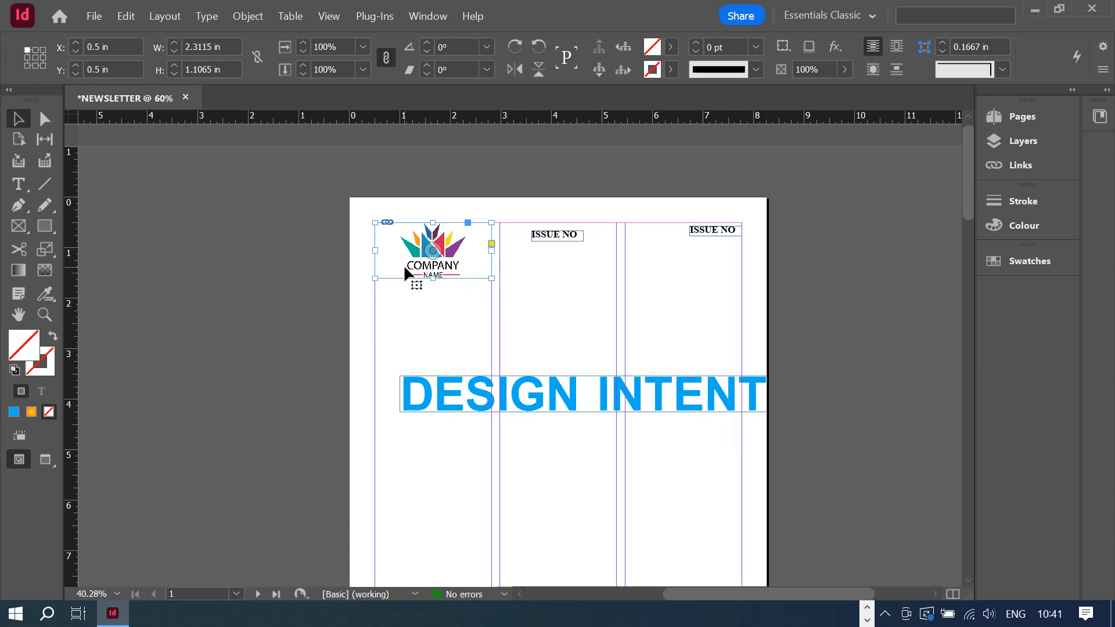
# - Lengthen the frame further and refit so the full logo with NAME shows, about 2.31 × 1.61 in
pyautogui.moveTo(433, 279); pyautogui.dragTo(430, 286)
pyautogui.rightClick(431, 287)
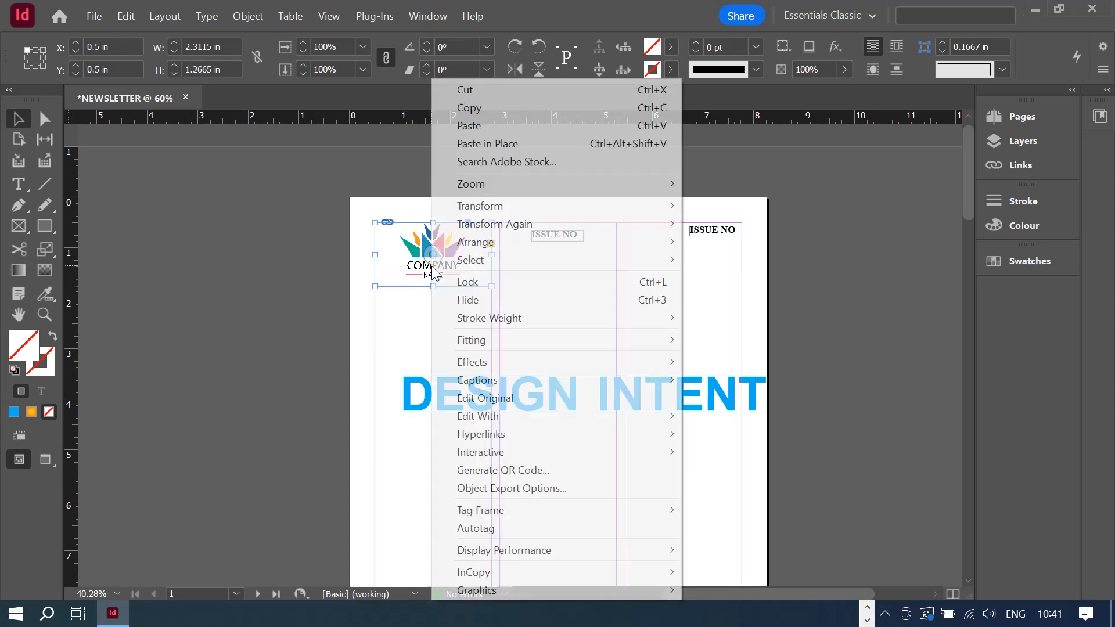
pyautogui.moveTo(535, 341)
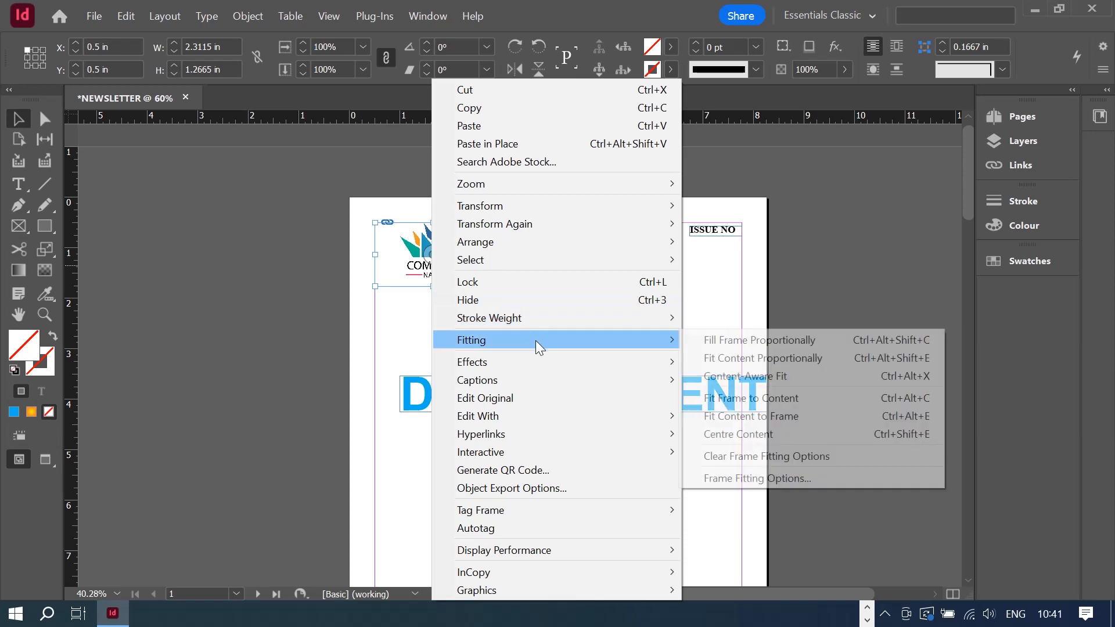
pyautogui.click(779, 342)
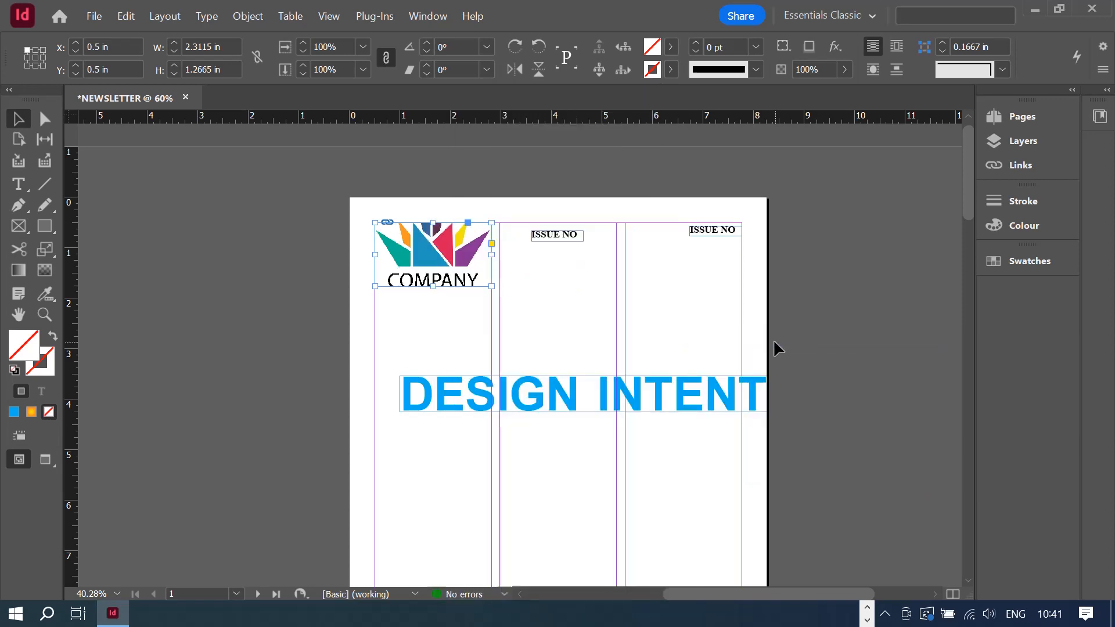
pyautogui.moveTo(433, 287); pyautogui.dragTo(439, 304)
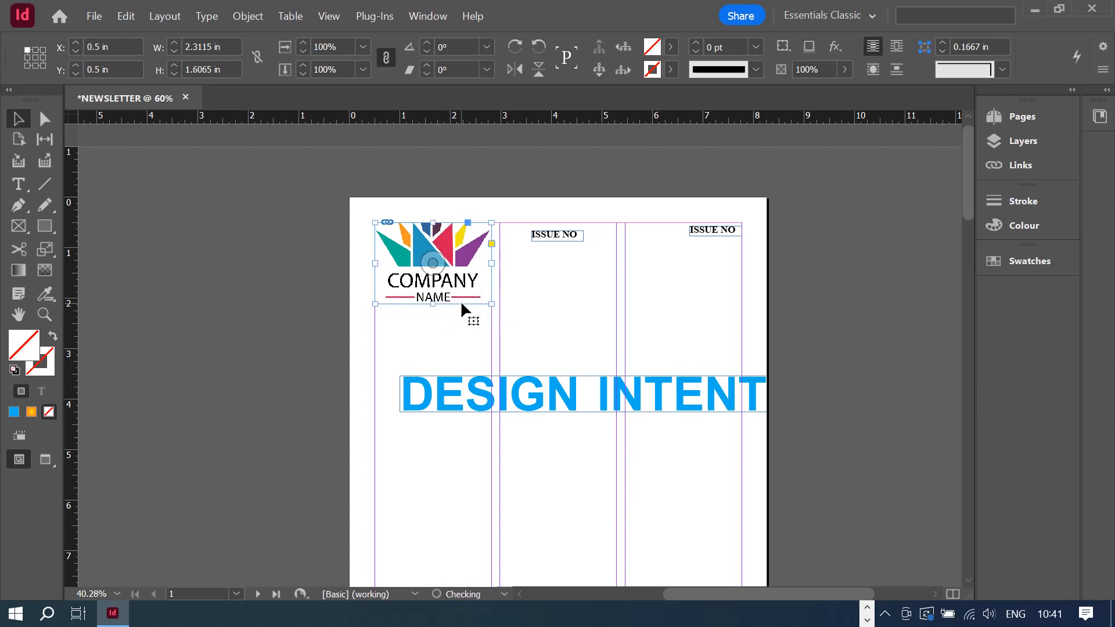
pyautogui.rightClick(445, 254)
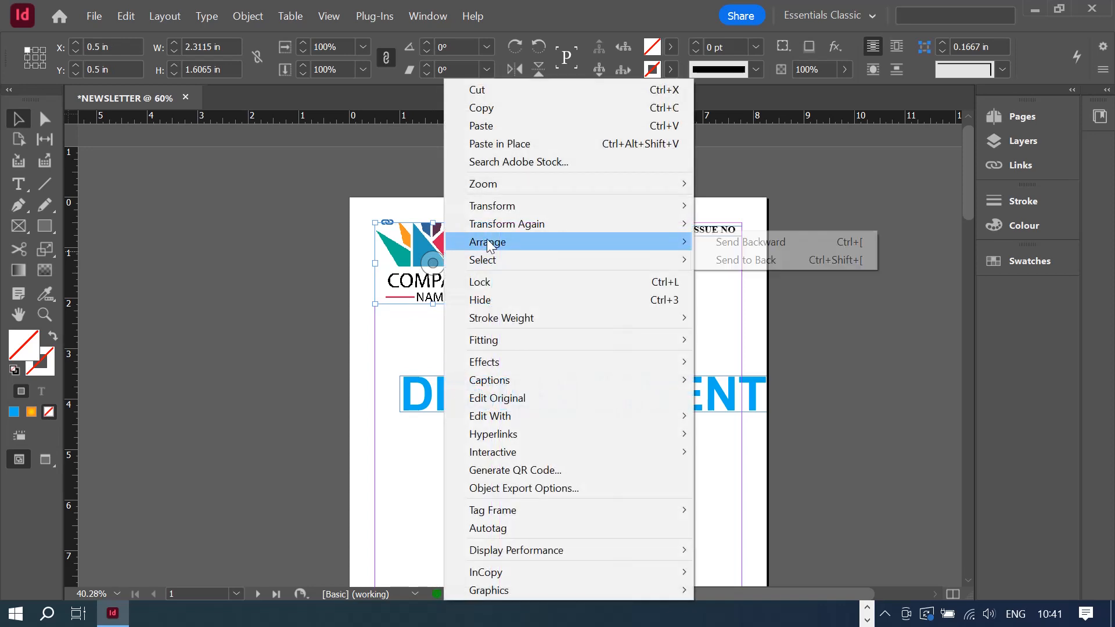
pyautogui.moveTo(584, 340)
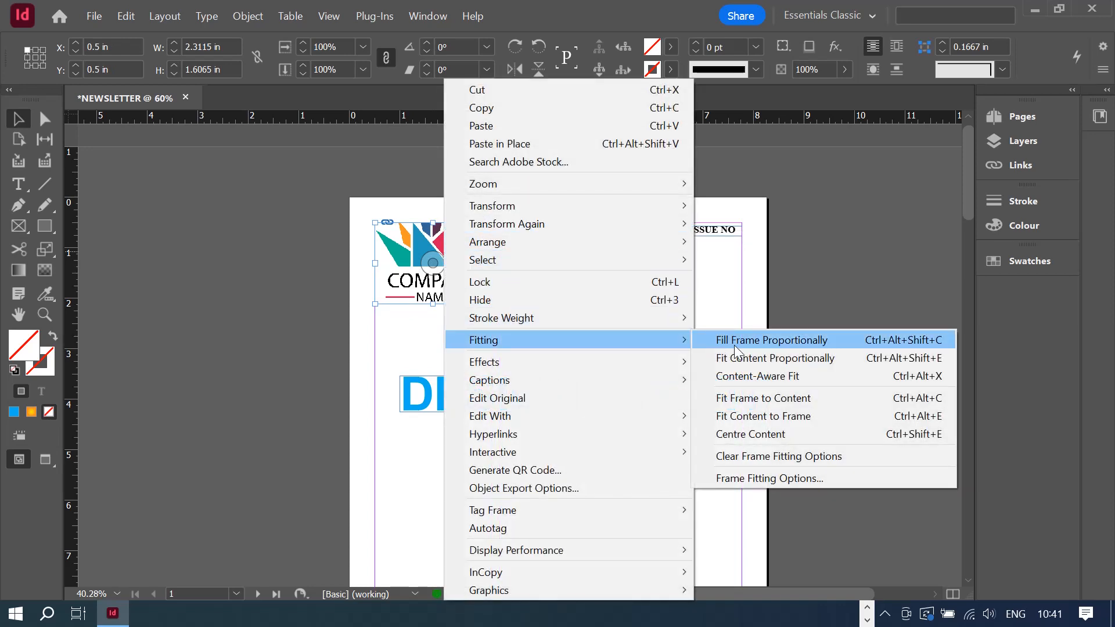
pyautogui.click(767, 357)
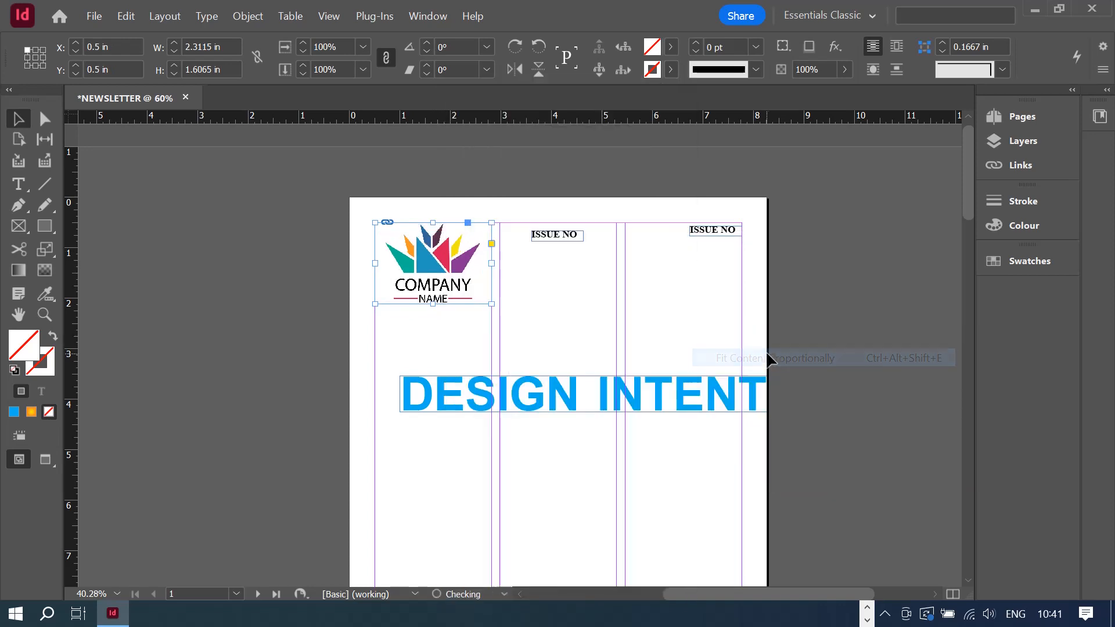
pyautogui.click(540, 291)
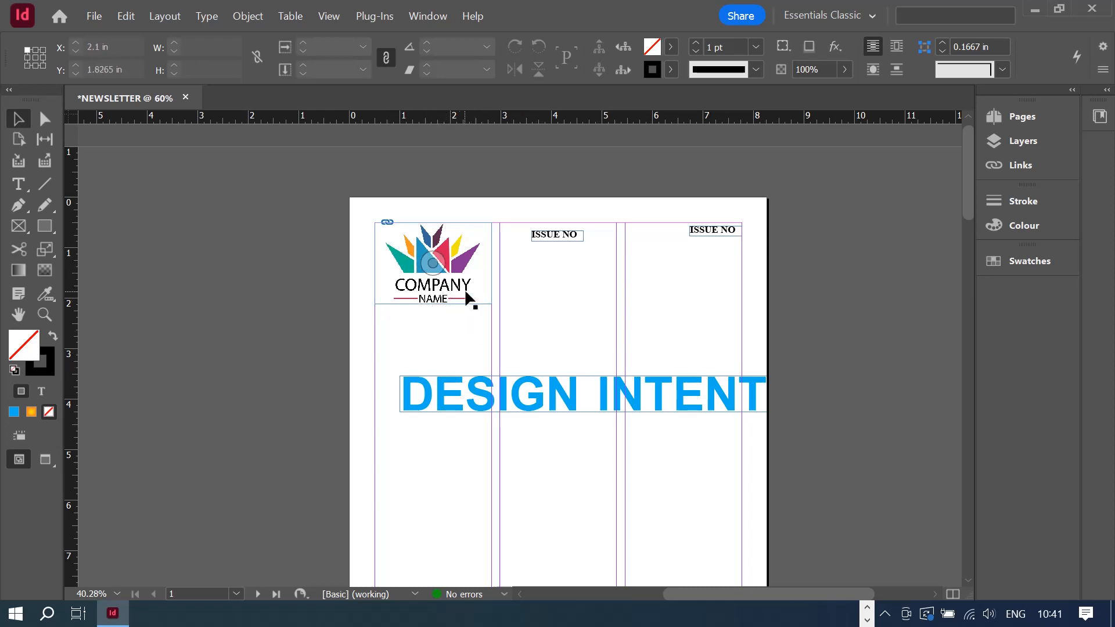
# - Move the ISSUE NO label lower and widen it across the middle column
pyautogui.click(555, 235)
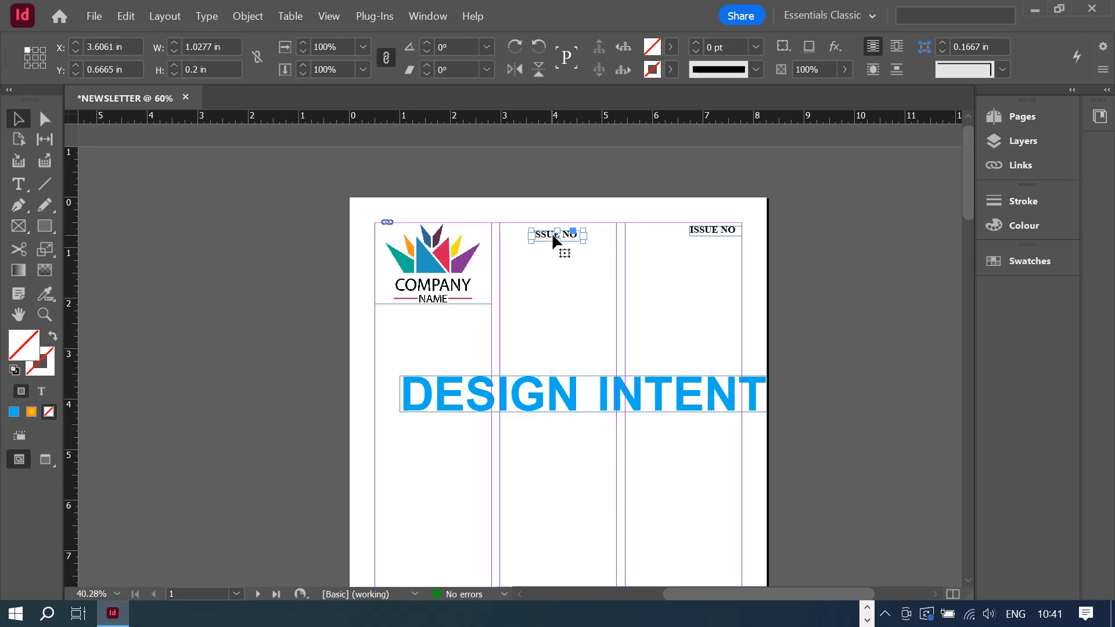
pyautogui.moveTo(553, 235); pyautogui.dragTo(499, 279)
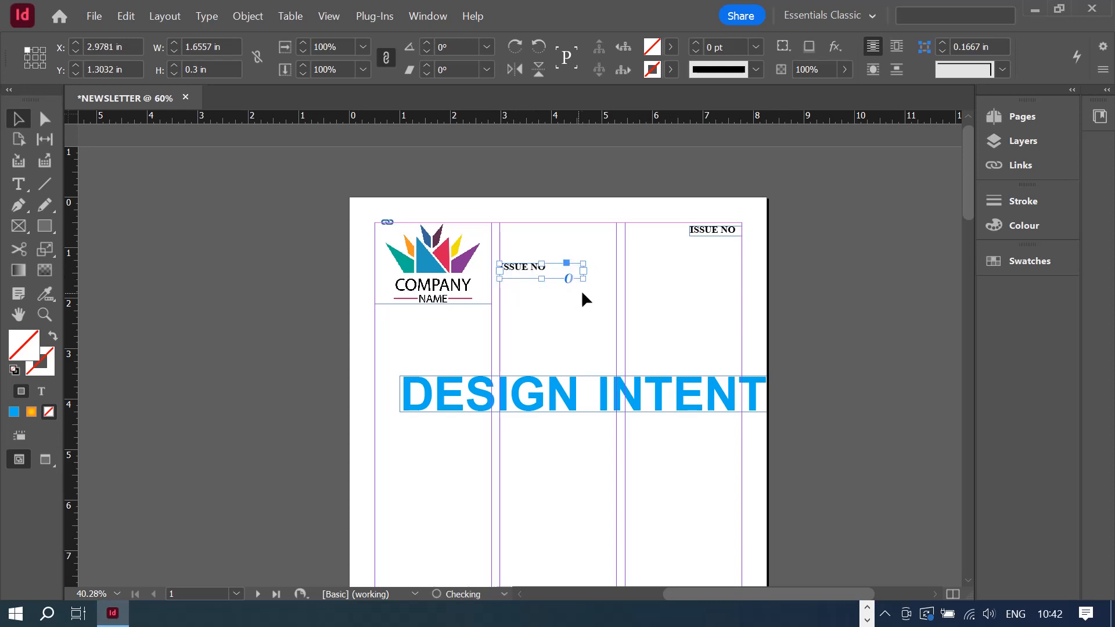
pyautogui.moveTo(614, 284); pyautogui.dragTo(618, 282)
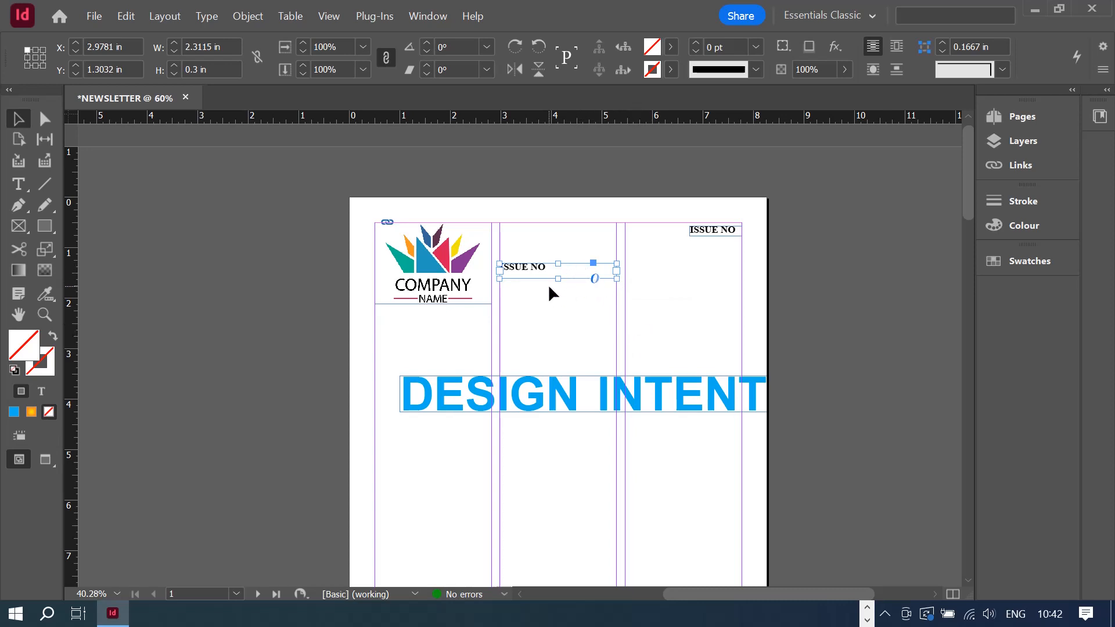
# - Crop the logo frame to about 1.41 in tall, hiding the NAME line
pyautogui.click(433, 267)
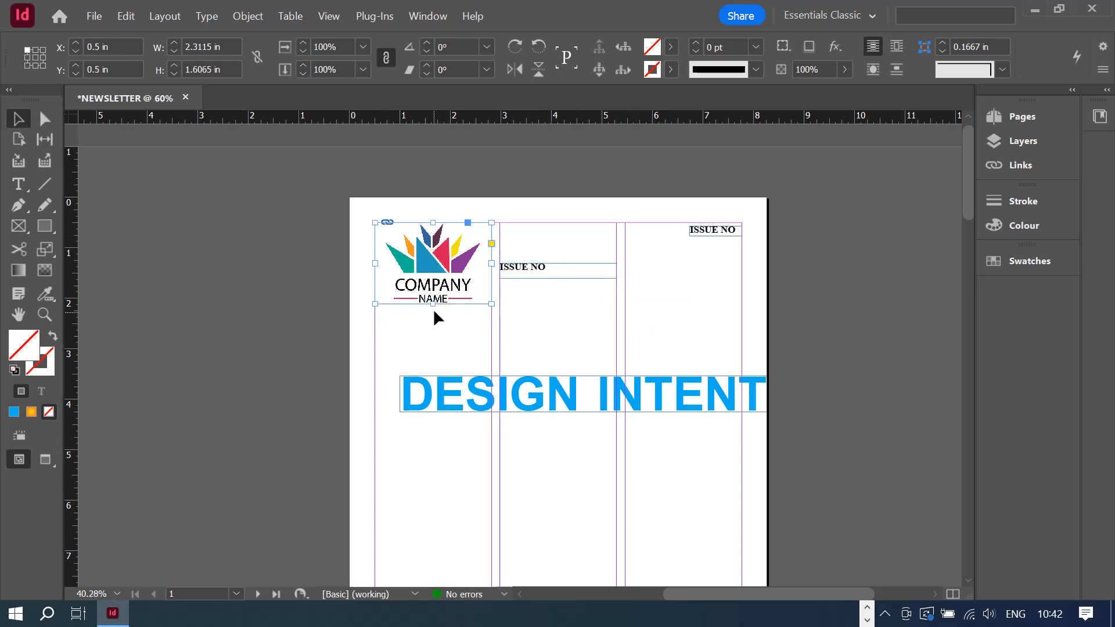
pyautogui.moveTo(434, 304); pyautogui.dragTo(433, 293)
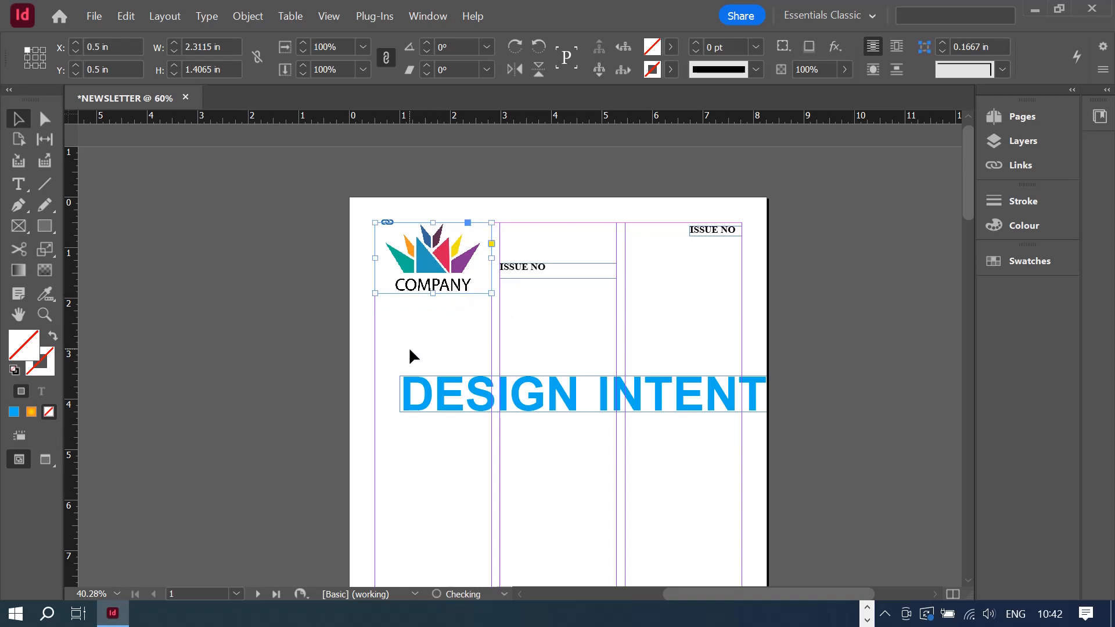
pyautogui.click(447, 307)
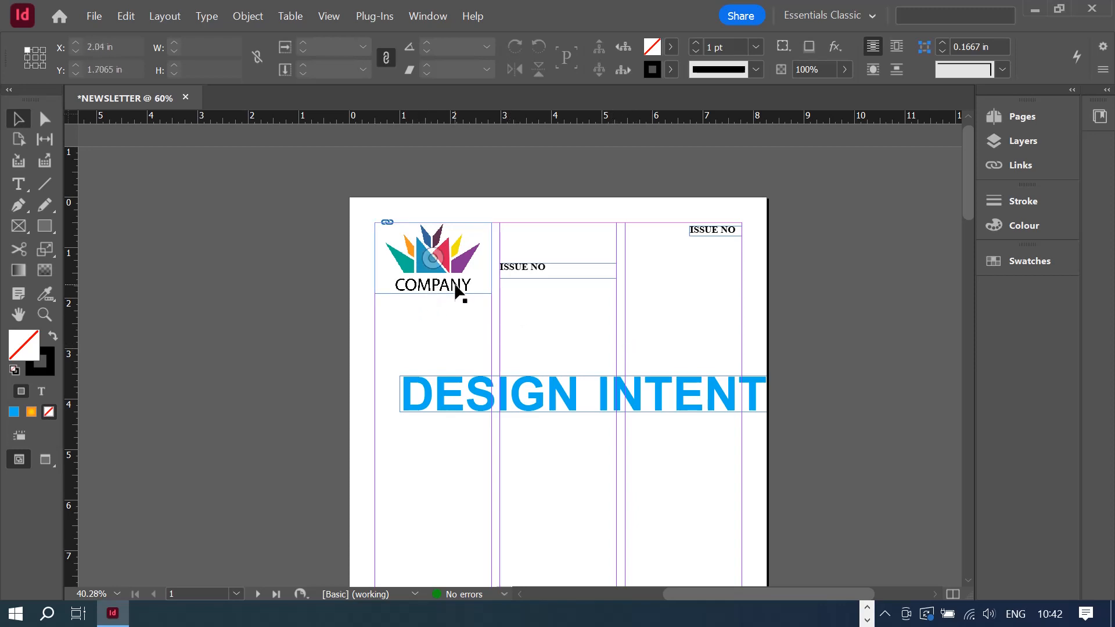
pyautogui.click(549, 271)
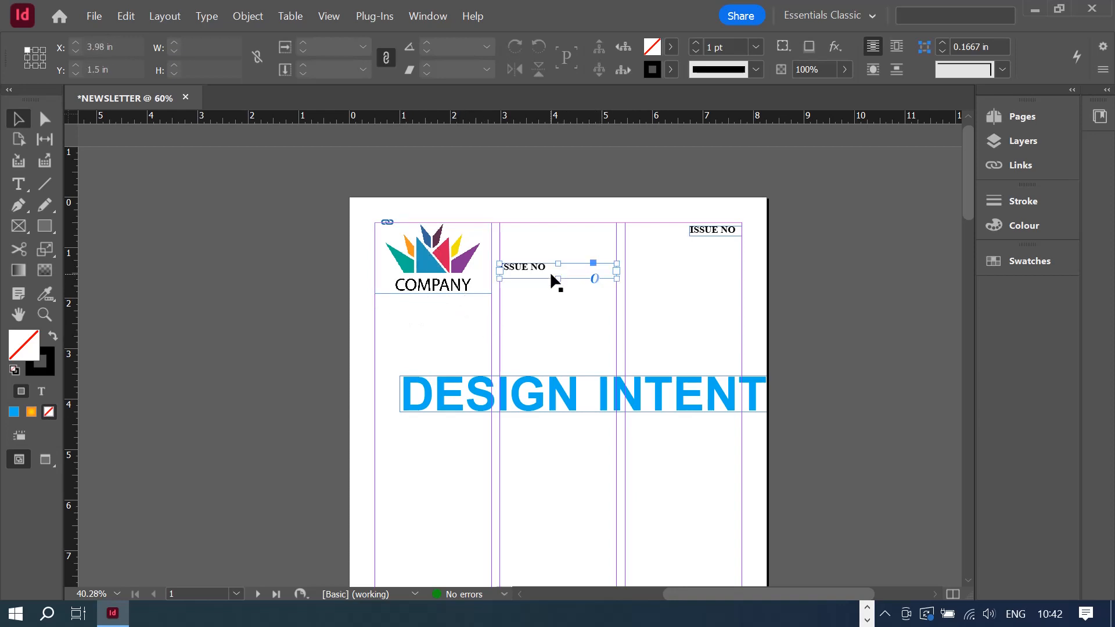
# - Replace NO with '01 /' in the middle-column label so it reads ISSUE 01 /
pyautogui.doubleClick(538, 264)
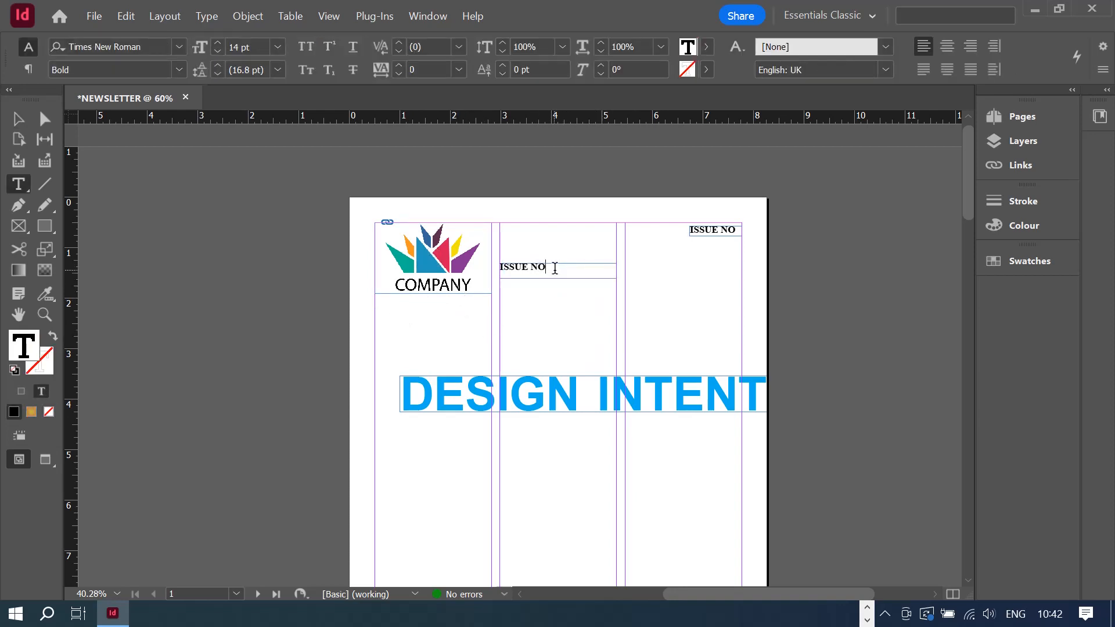
pyautogui.moveTo(553, 267); pyautogui.dragTo(489, 261)
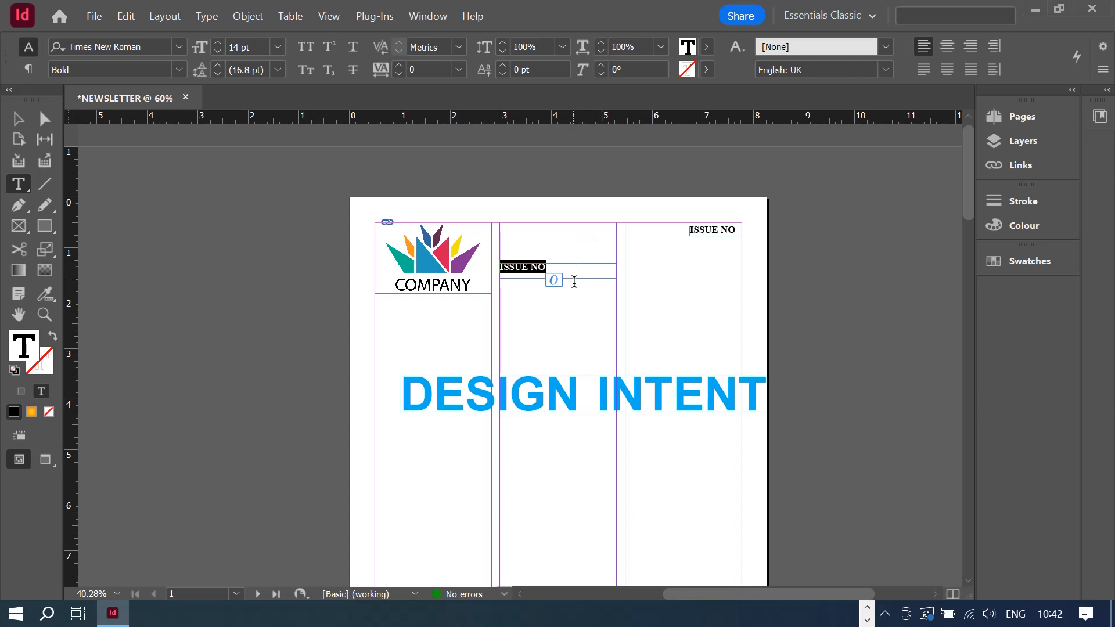
pyautogui.click(562, 264)
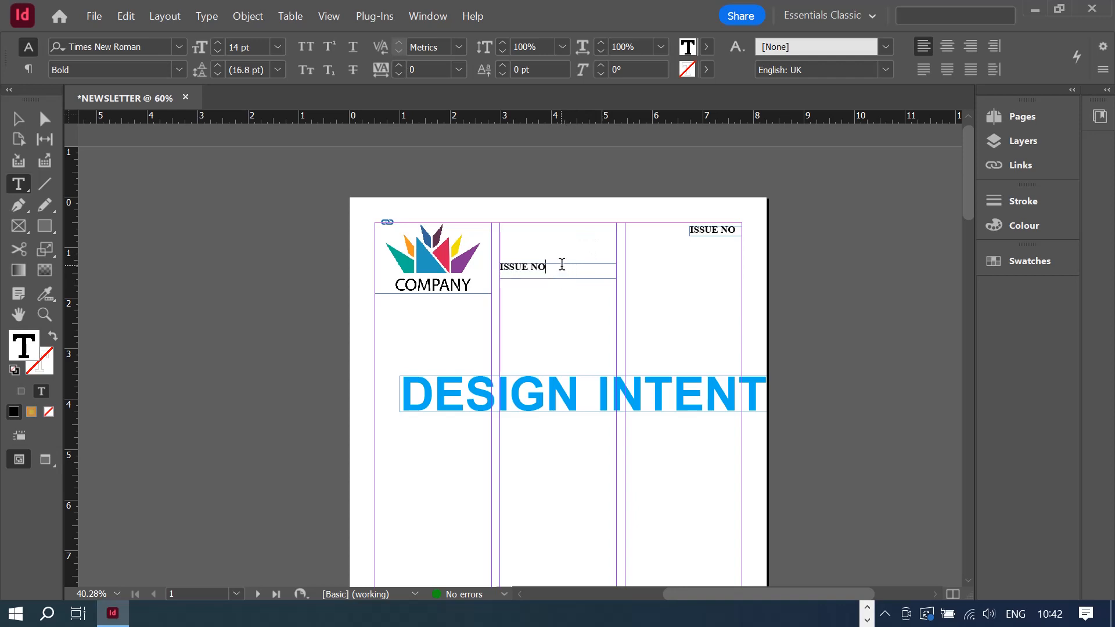
pyautogui.press('BackSpace')
pyautogui.press('BackSpace')
pyautogui.write('01 / April 2024')
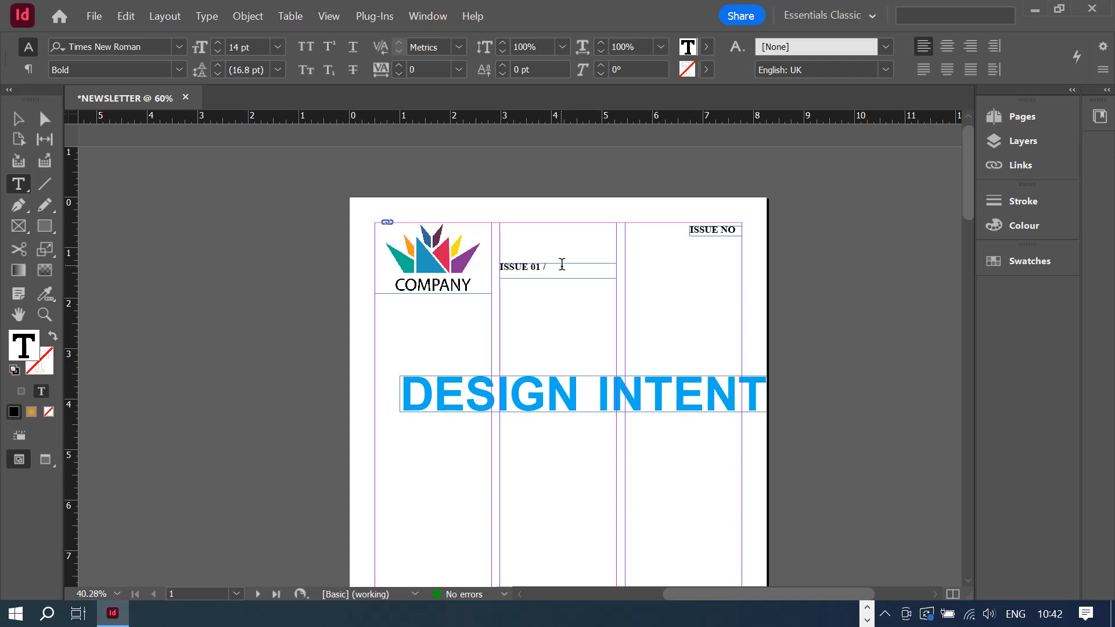
# - Complete the middle label as 'ISSUE 01 / April 2024' and centre it in its frame
pyautogui.write('April 2024')
pyautogui.click(949, 50)
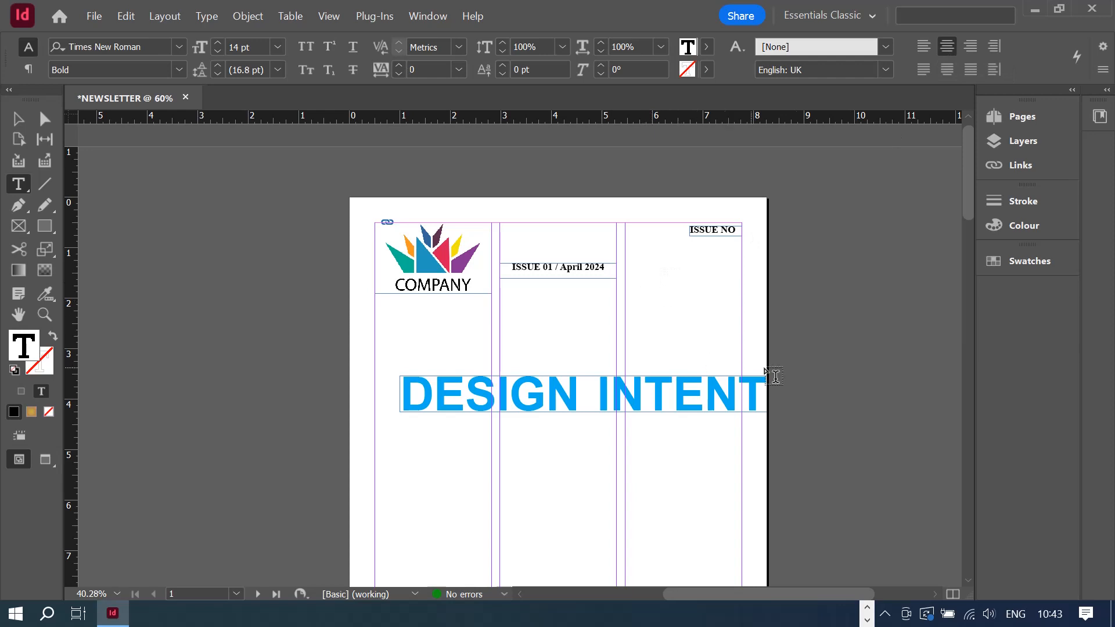
pyautogui.click(719, 233)
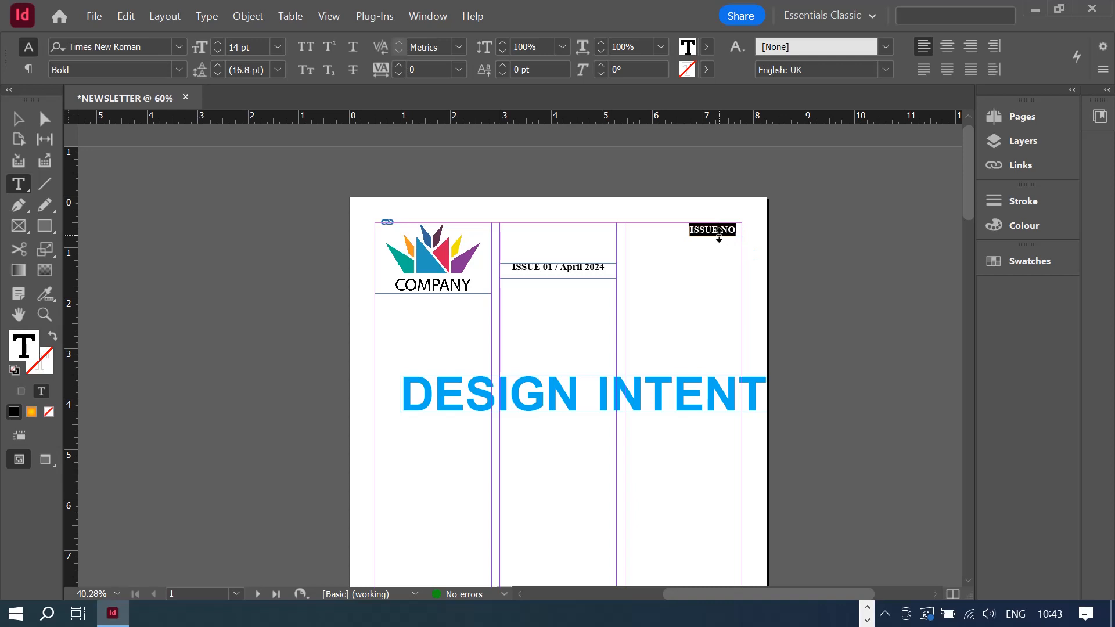
# - Change the right label to 'Special Edition', move its frame down and widen it, then centre the text
pyautogui.write('Special Edit')
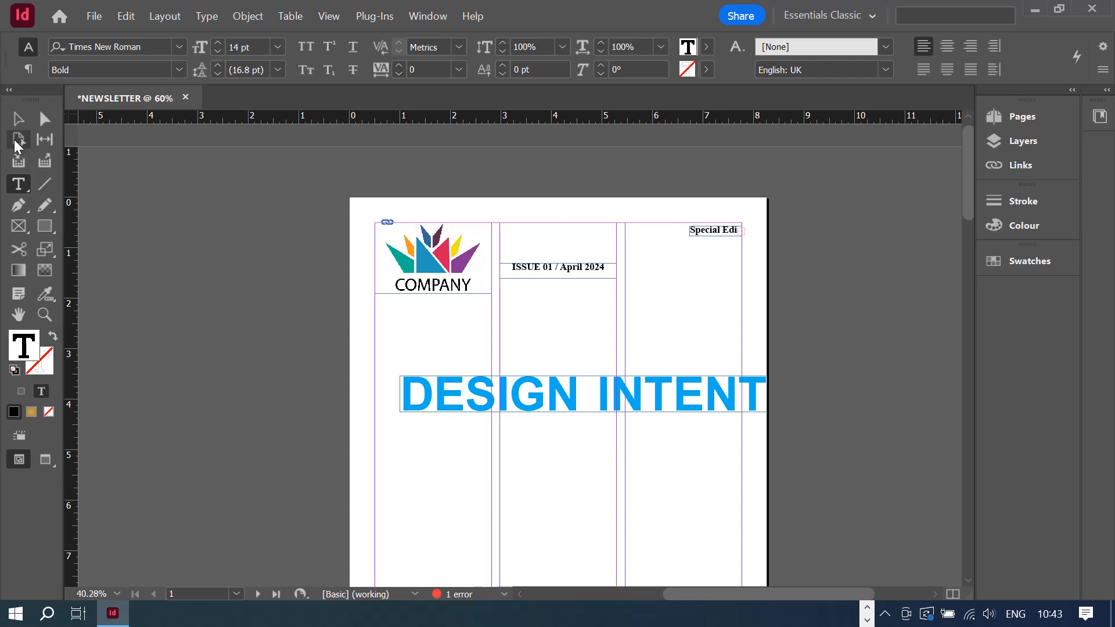
pyautogui.click(18, 119)
pyautogui.moveTo(702, 225); pyautogui.dragTo(743, 278)
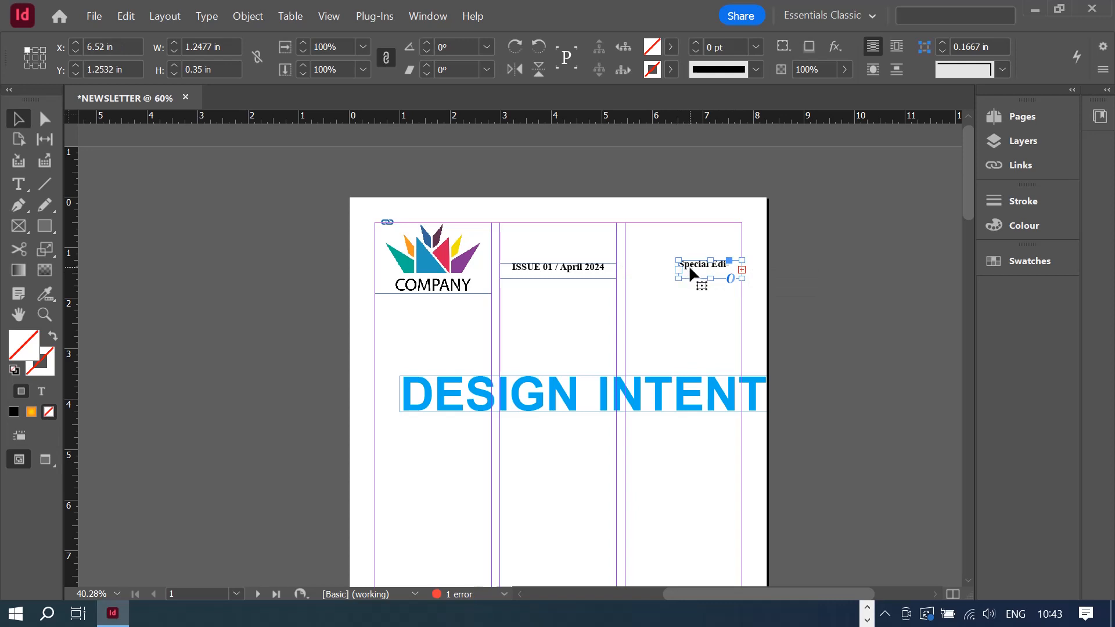
pyautogui.moveTo(678, 278); pyautogui.dragTo(637, 278)
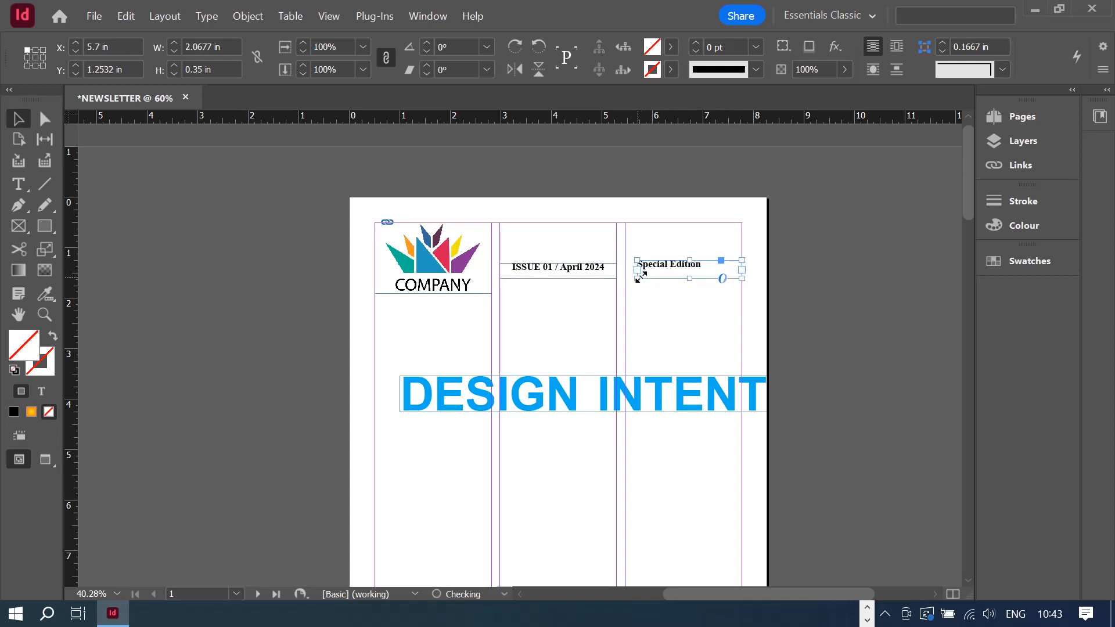
pyautogui.doubleClick(667, 265)
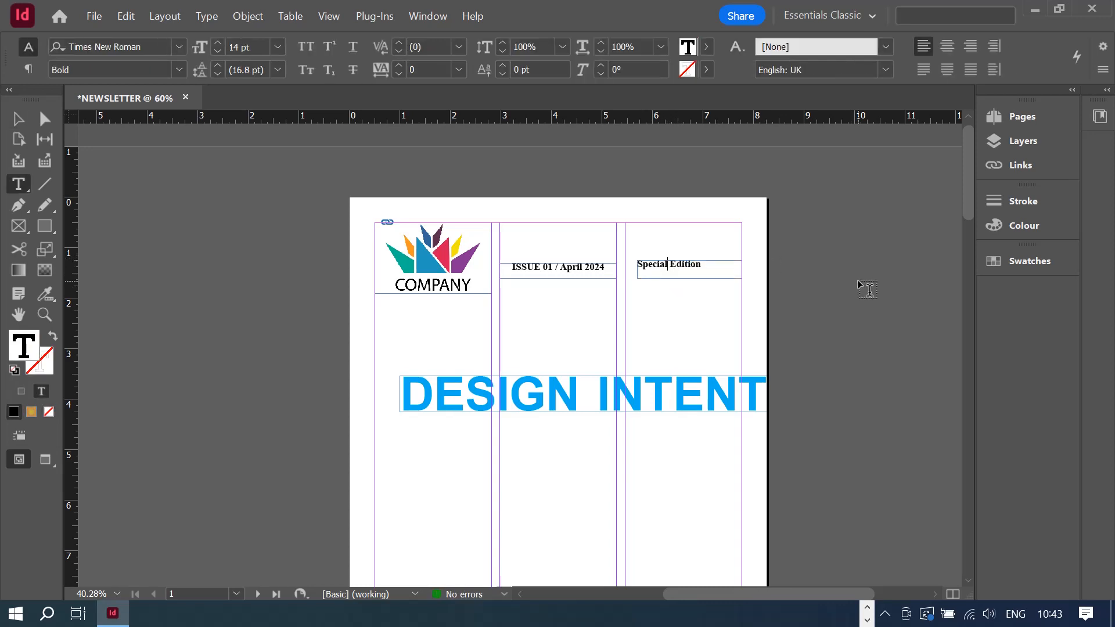
pyautogui.hotkey('ctrl', 'a')
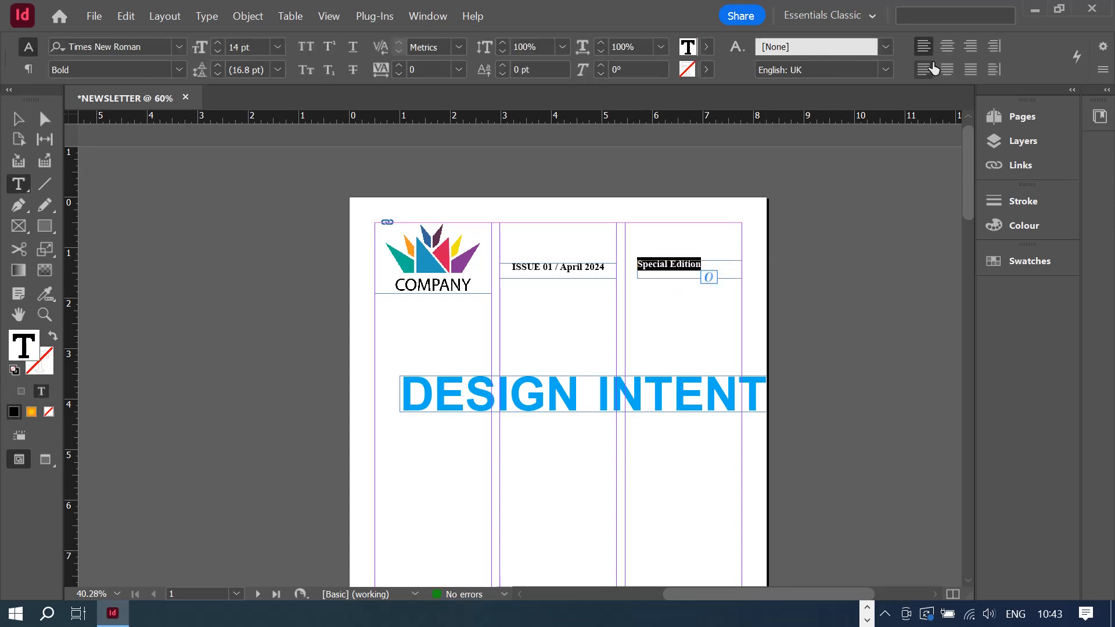
pyautogui.click(949, 51)
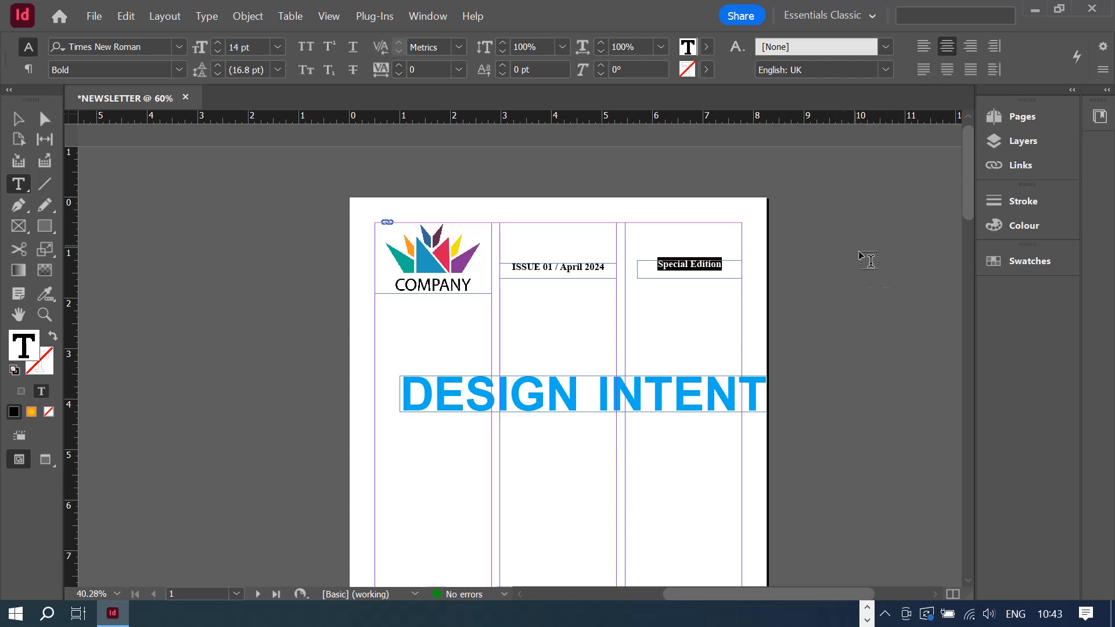
# - Adjust the height of the ISSUE 01 / April 2024 frame
pyautogui.click(19, 121)
pyautogui.click(563, 272)
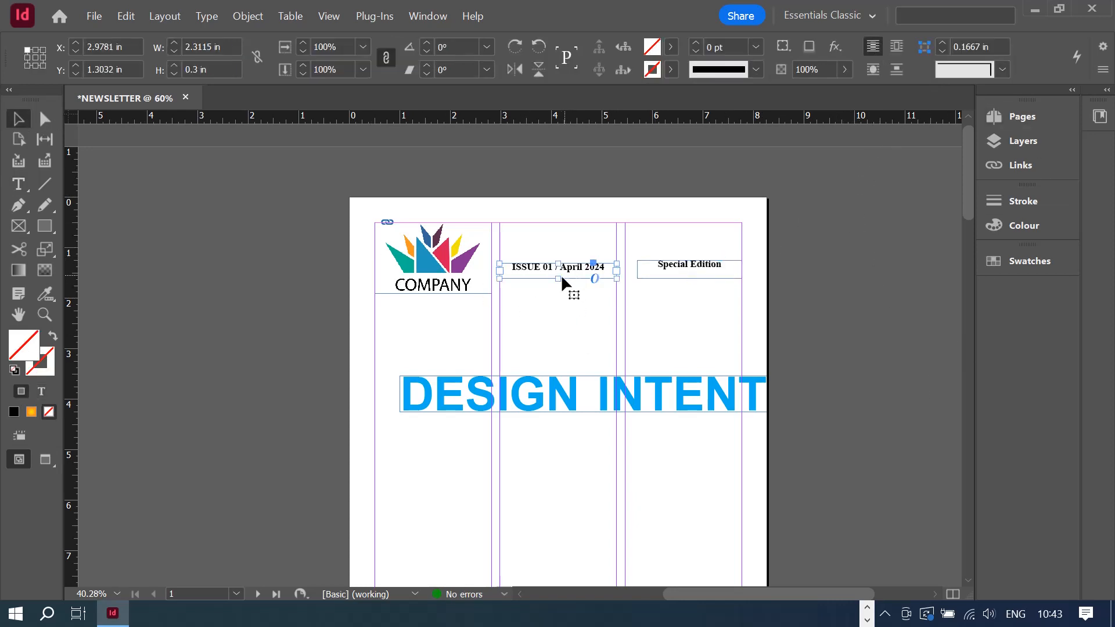
pyautogui.moveTo(559, 278); pyautogui.dragTo(561, 281)
# - Set the issue line and Special Edition to 18 pt, with Special Edition right-aligned
pyautogui.doubleClick(531, 270)
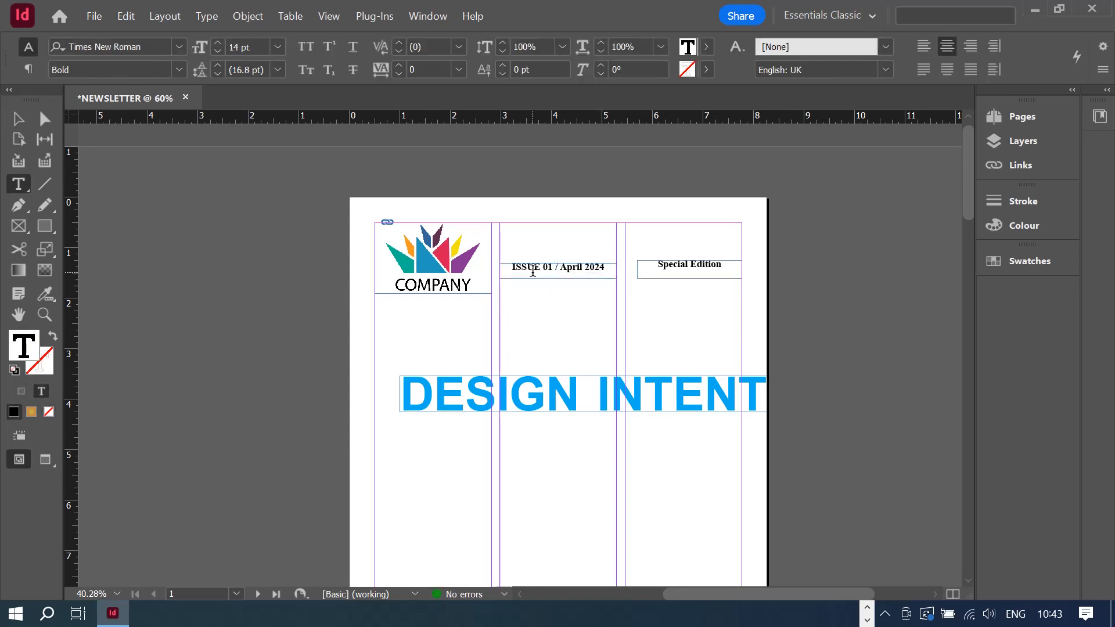
pyautogui.tripleClick(531, 269)
pyautogui.click(277, 48)
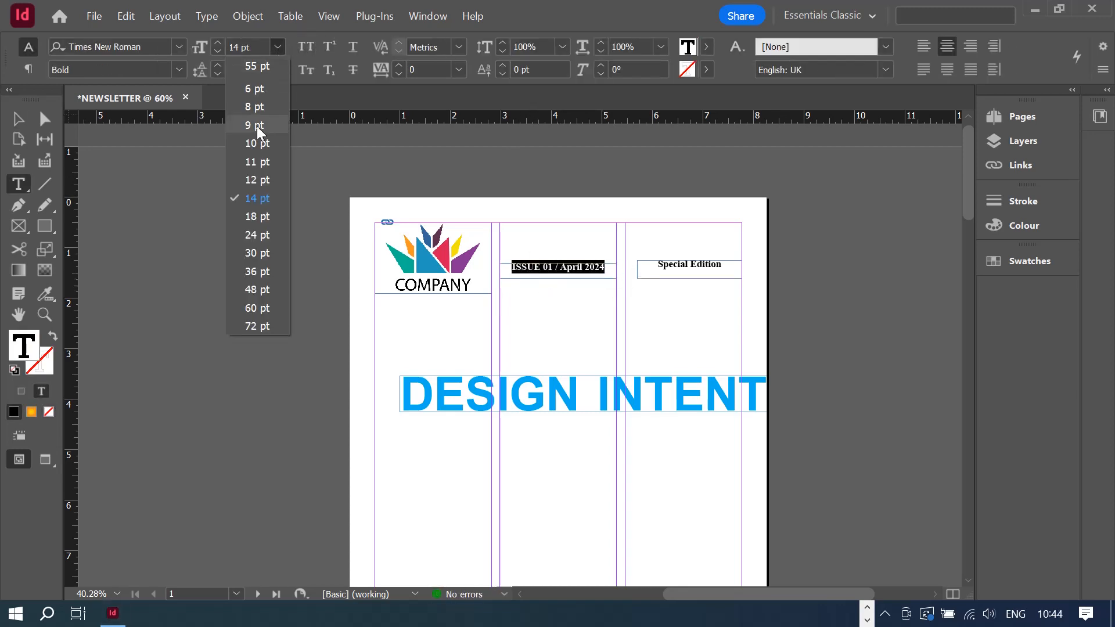
pyautogui.click(274, 214)
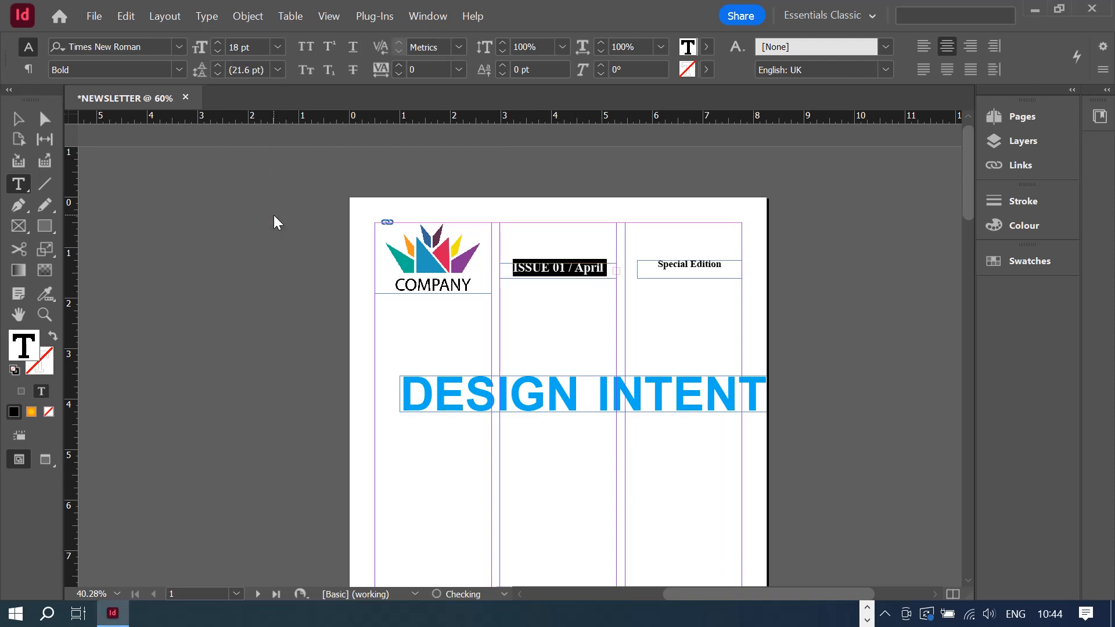
pyautogui.click(666, 268)
pyautogui.hotkey('ctrl', 'a')
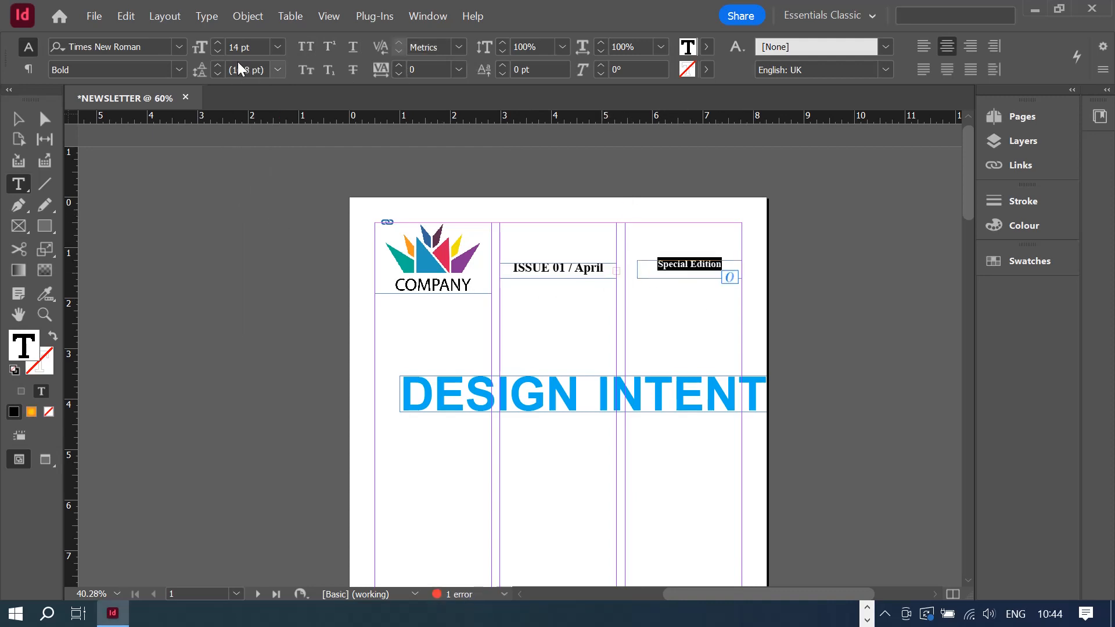
pyautogui.click(278, 47)
pyautogui.click(271, 215)
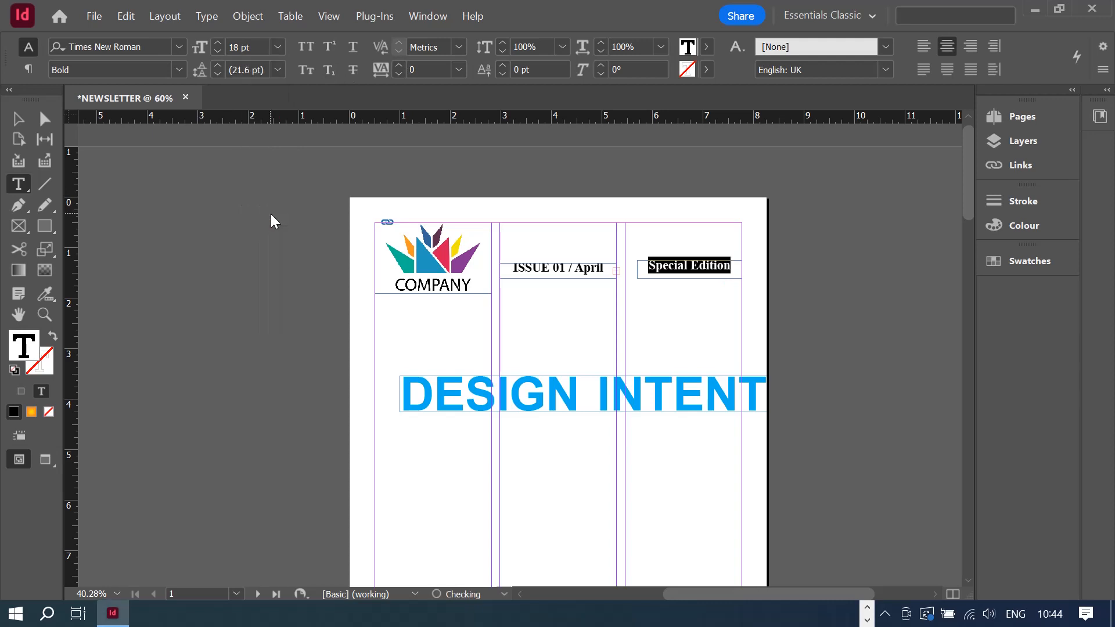
pyautogui.click(971, 47)
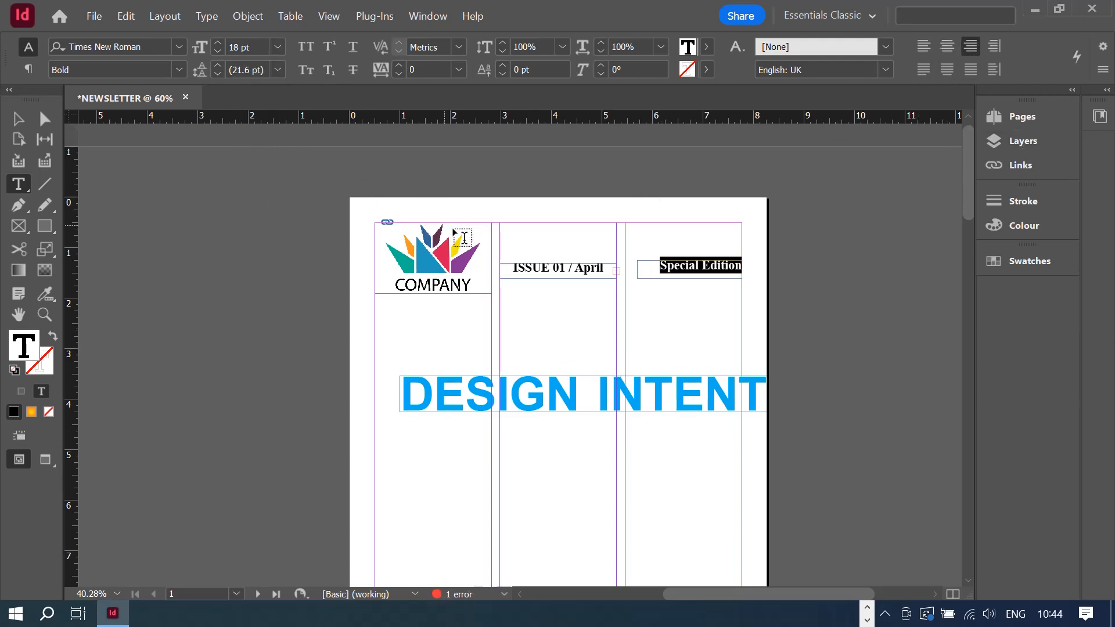
# - Reduce both the issue line and Special Edition to 16 pt
pyautogui.click(552, 271)
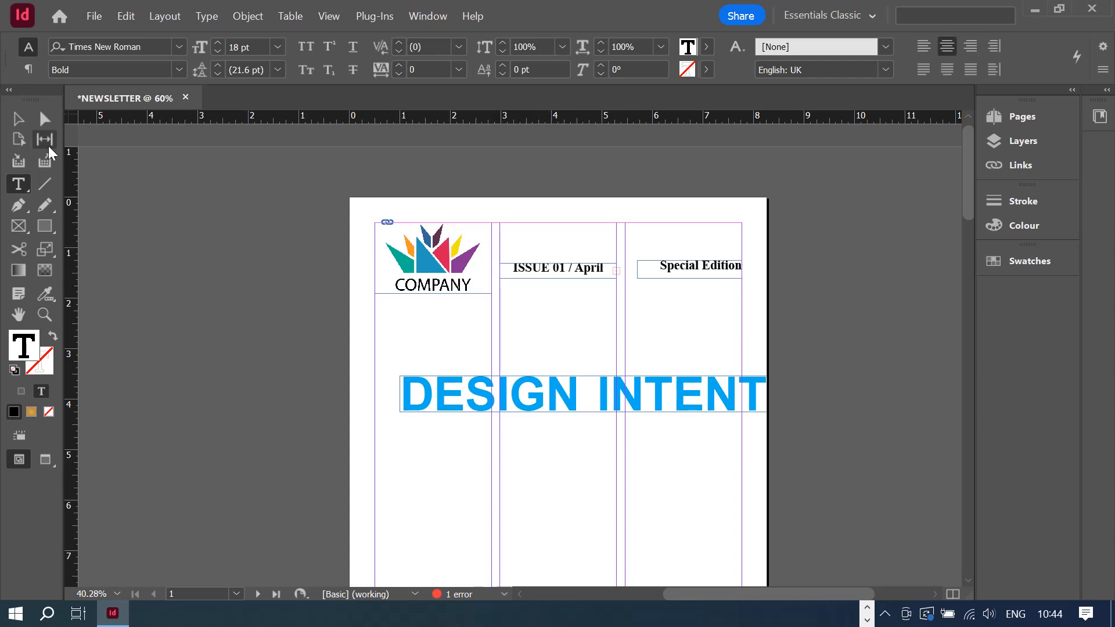
pyautogui.press('ctrl')
pyautogui.tripleClick(527, 274)
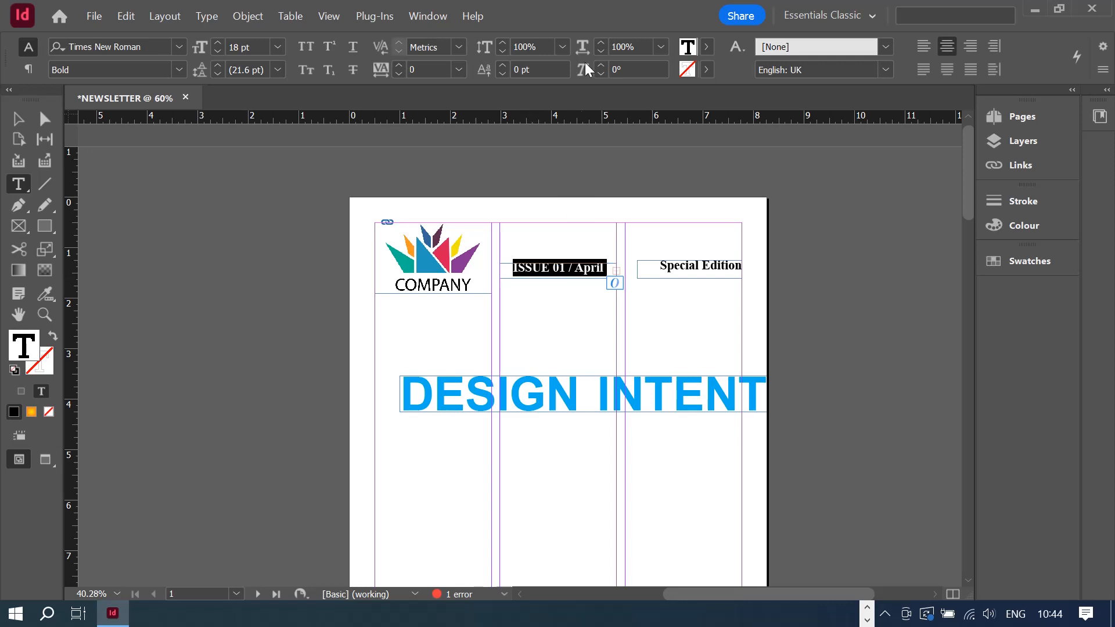
pyautogui.doubleClick(233, 46)
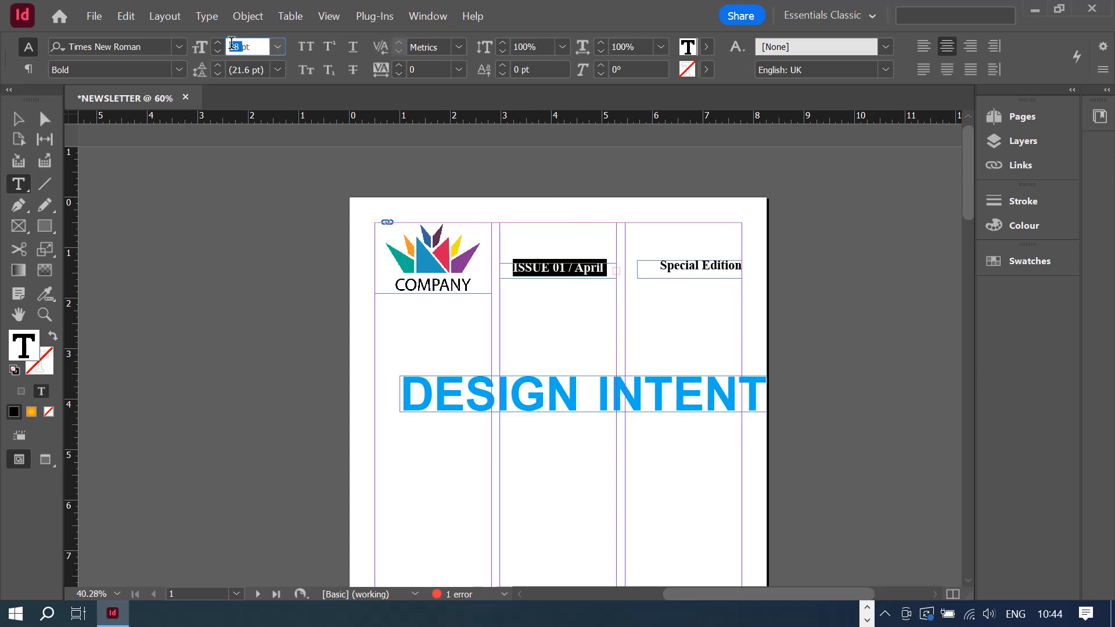
pyautogui.write('16')
pyautogui.press('Return')
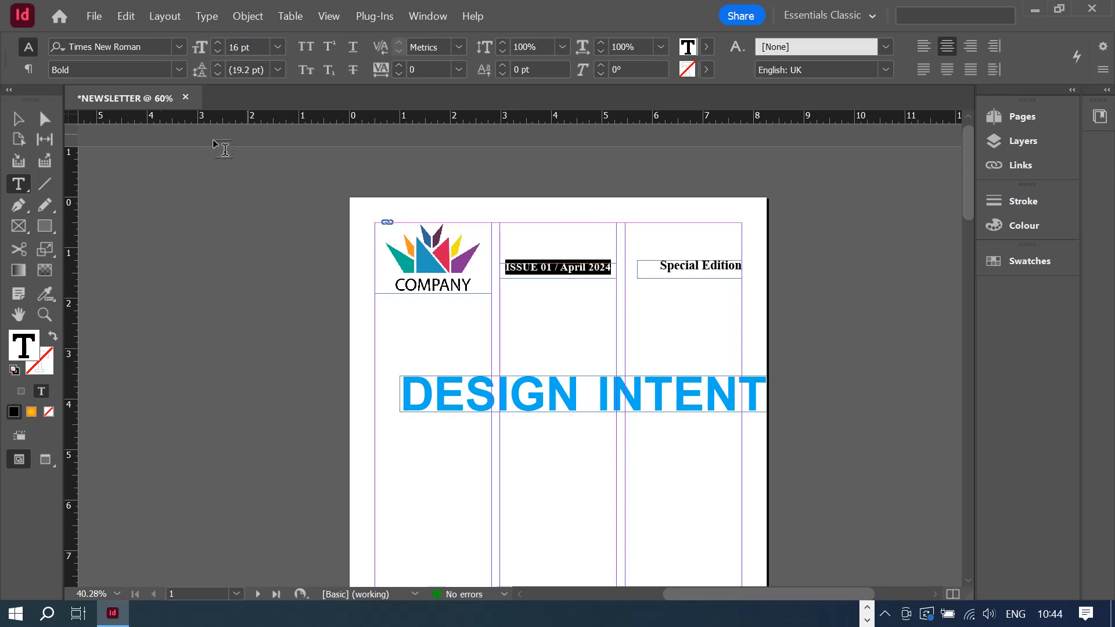
pyautogui.click(697, 266)
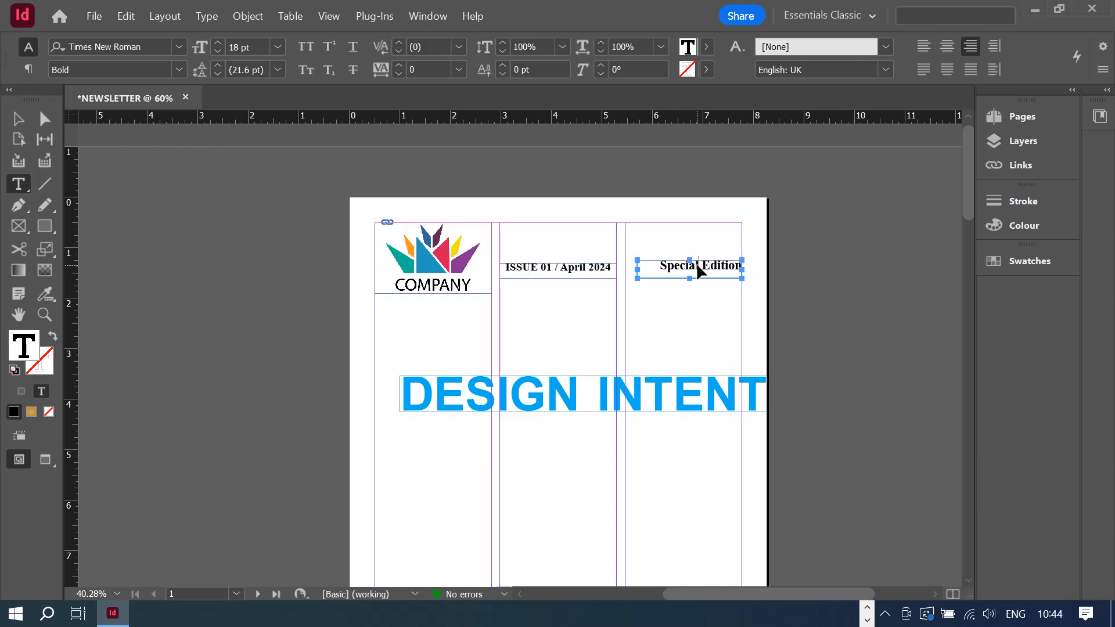
pyautogui.tripleClick(697, 266)
pyautogui.write('16')
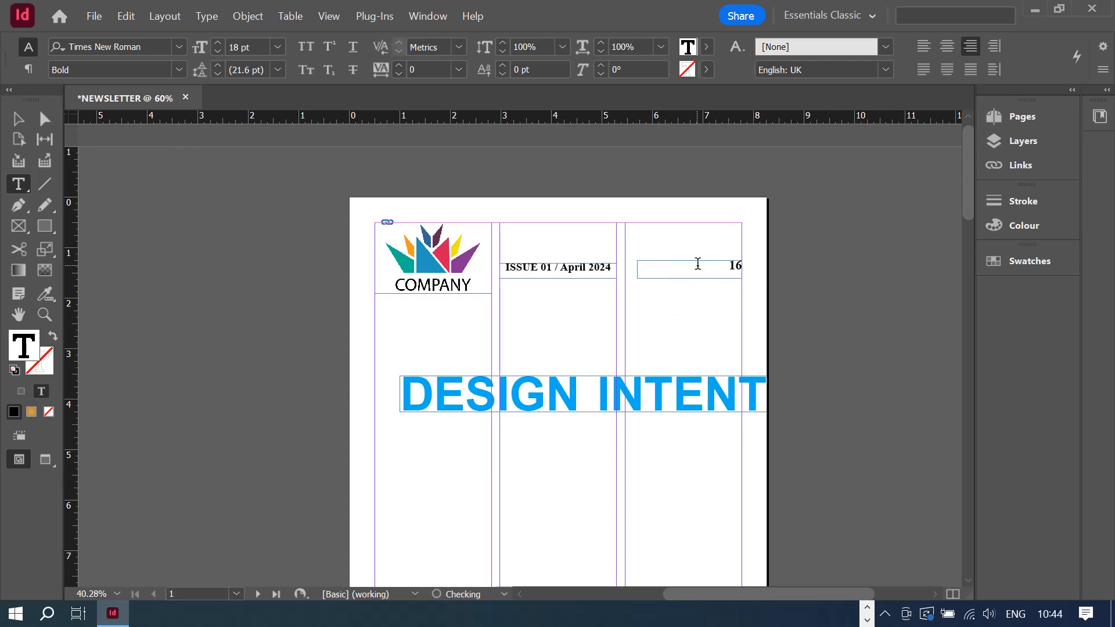
pyautogui.hotkey('ctrl', 'z')
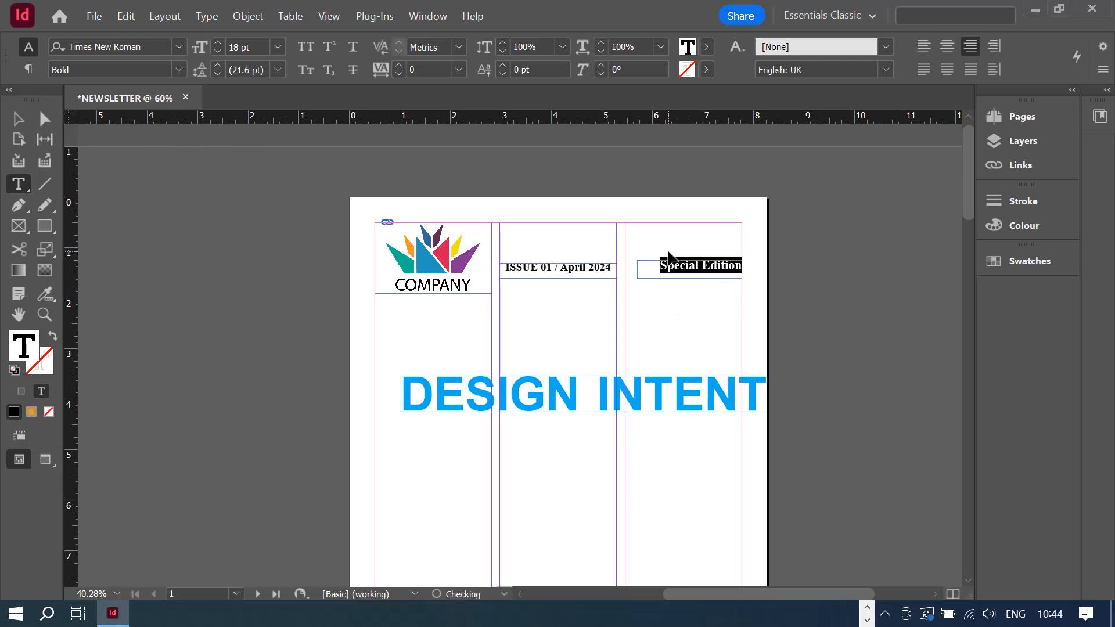
pyautogui.doubleClick(236, 47)
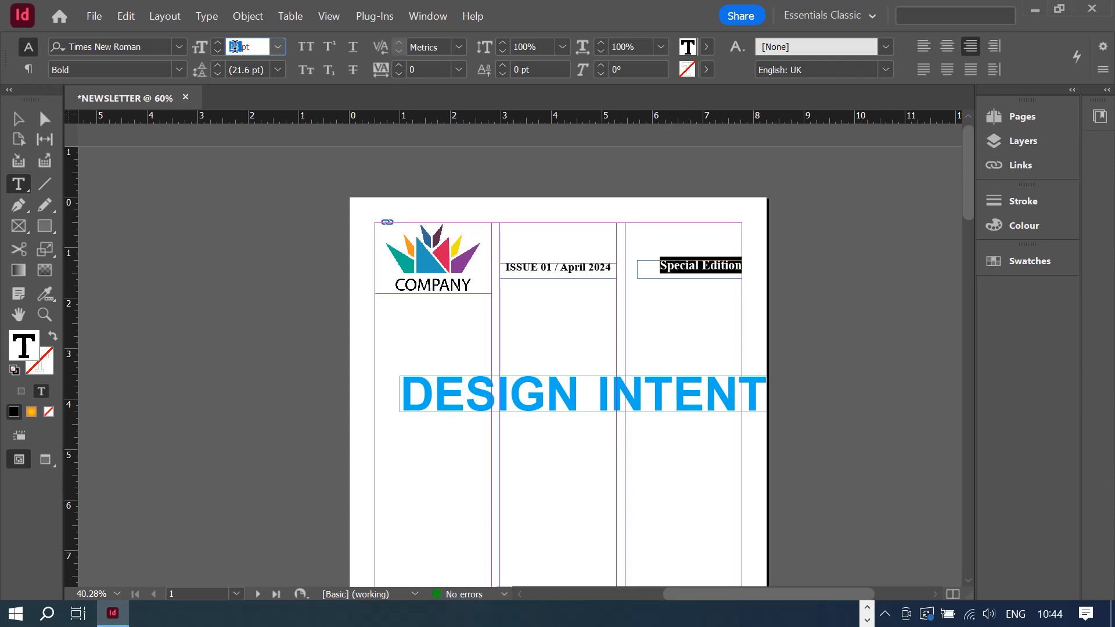
pyautogui.write('16')
pyautogui.press('Return')
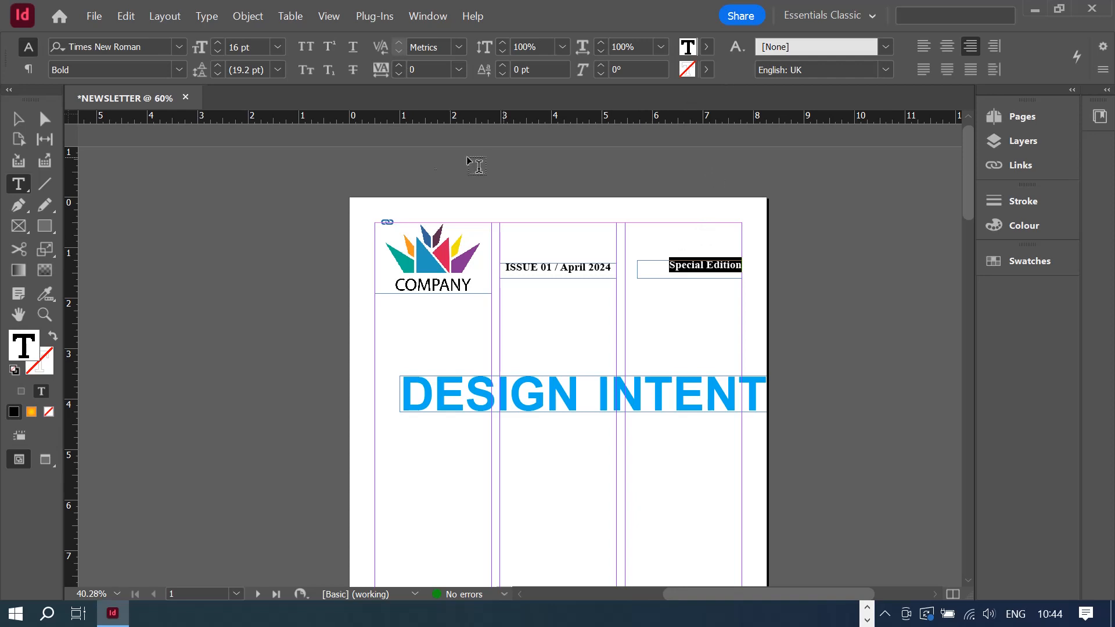
pyautogui.click(18, 119)
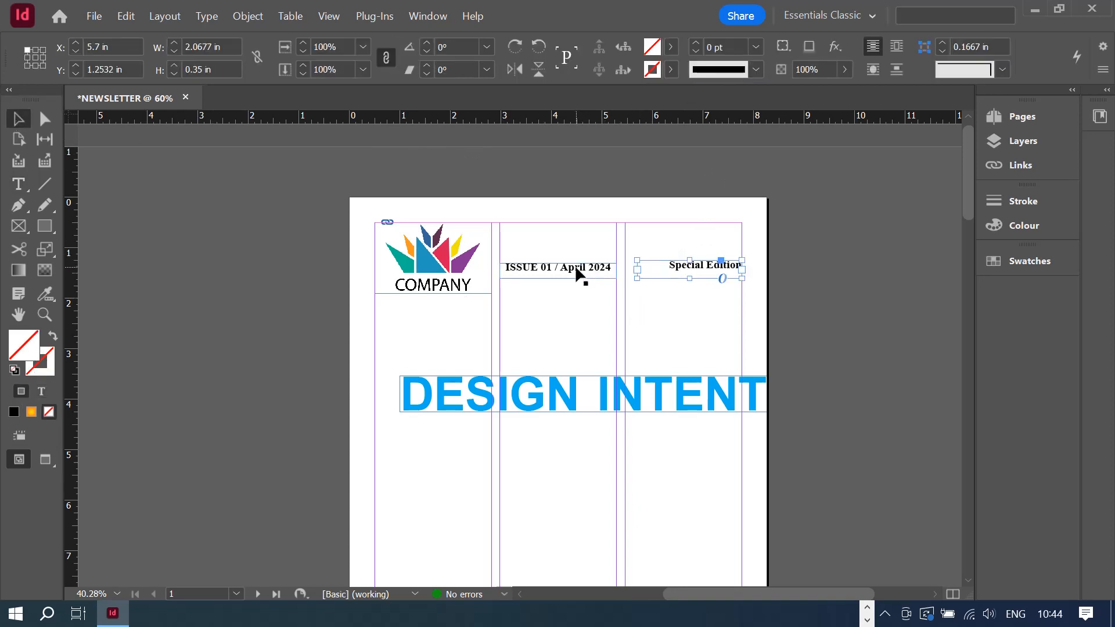
# - Nudge the issue line and Special Edition frames up level with each other, checking in Preview mode
pyautogui.moveTo(575, 270); pyautogui.dragTo(587, 263)
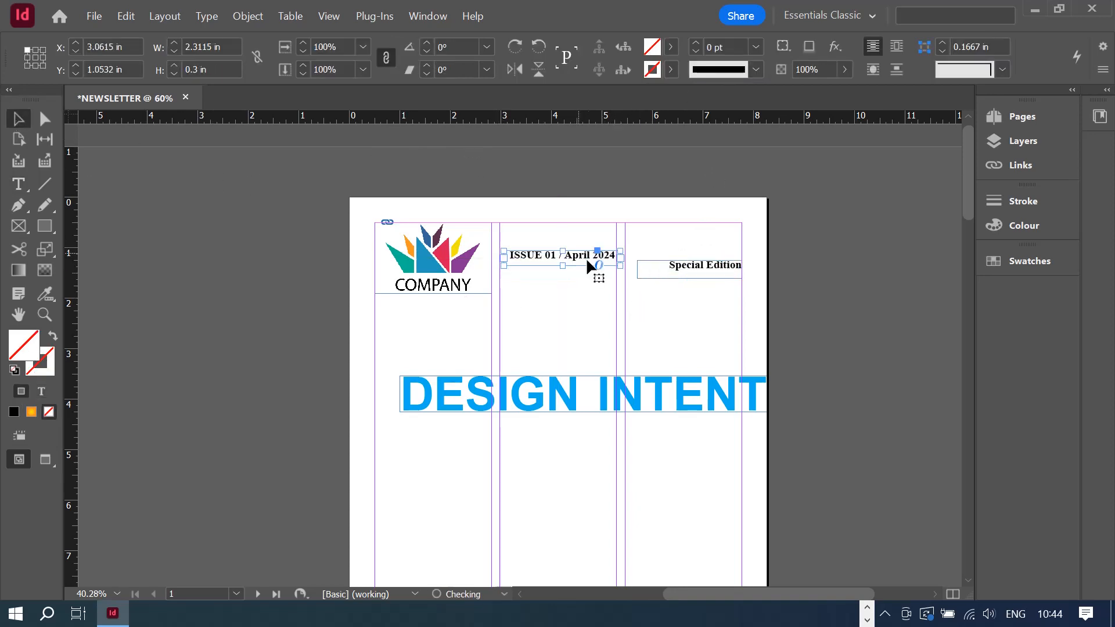
pyautogui.moveTo(688, 274); pyautogui.dragTo(684, 265)
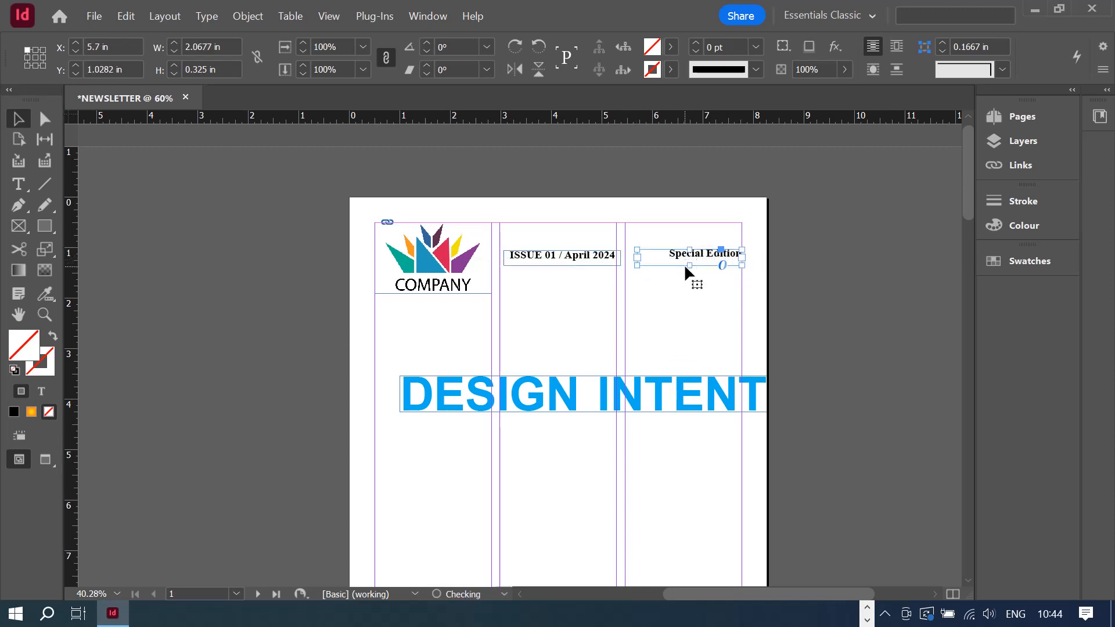
pyautogui.click(665, 291)
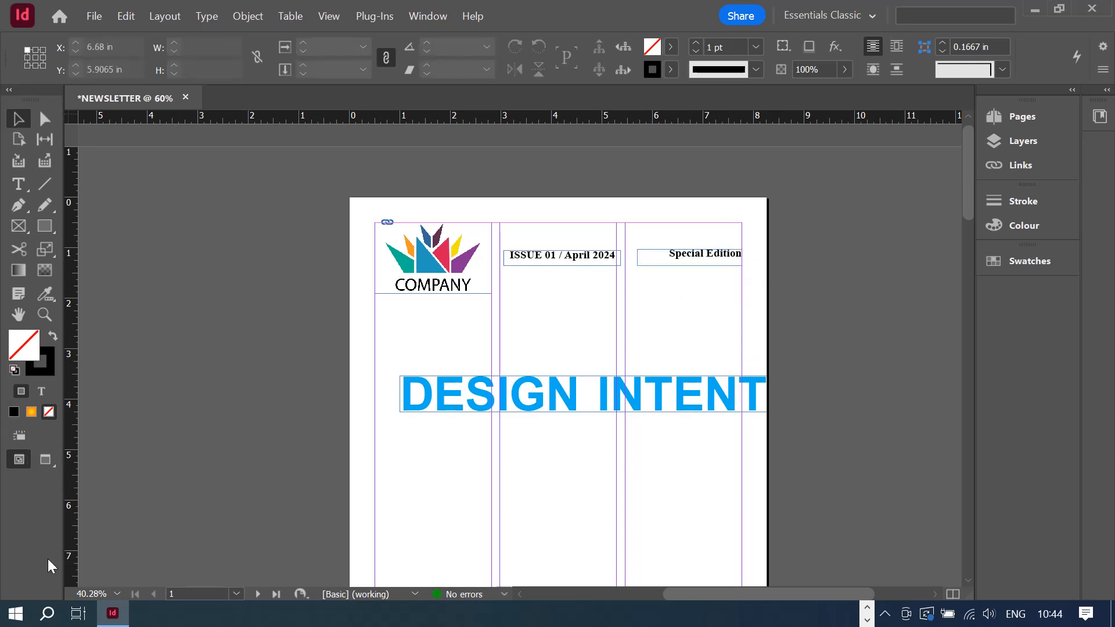
pyautogui.click(46, 460)
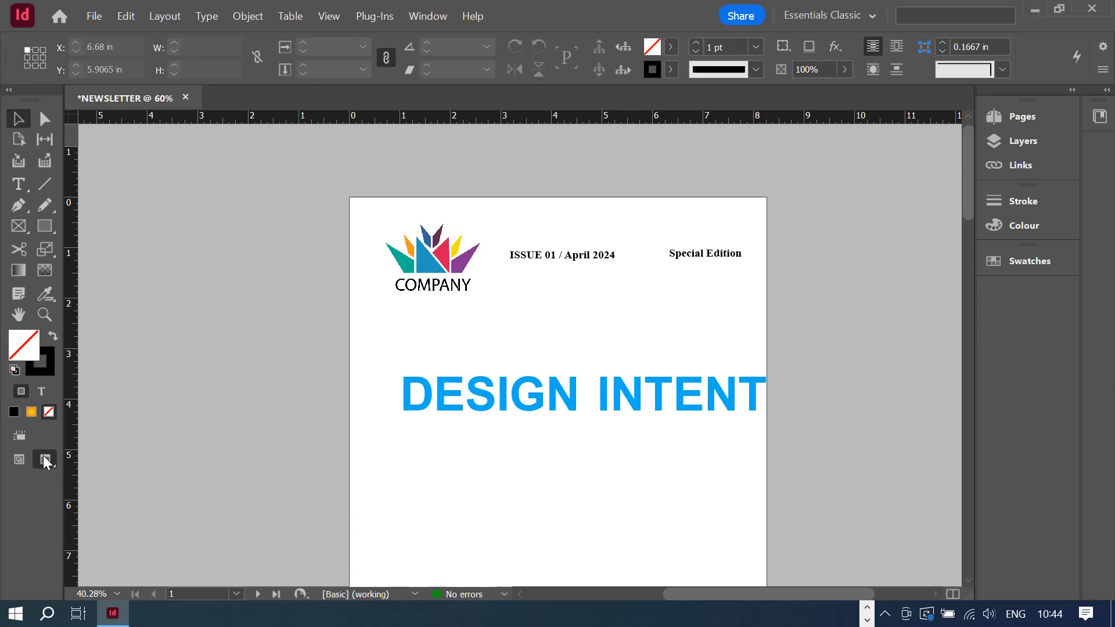
pyautogui.click(16, 459)
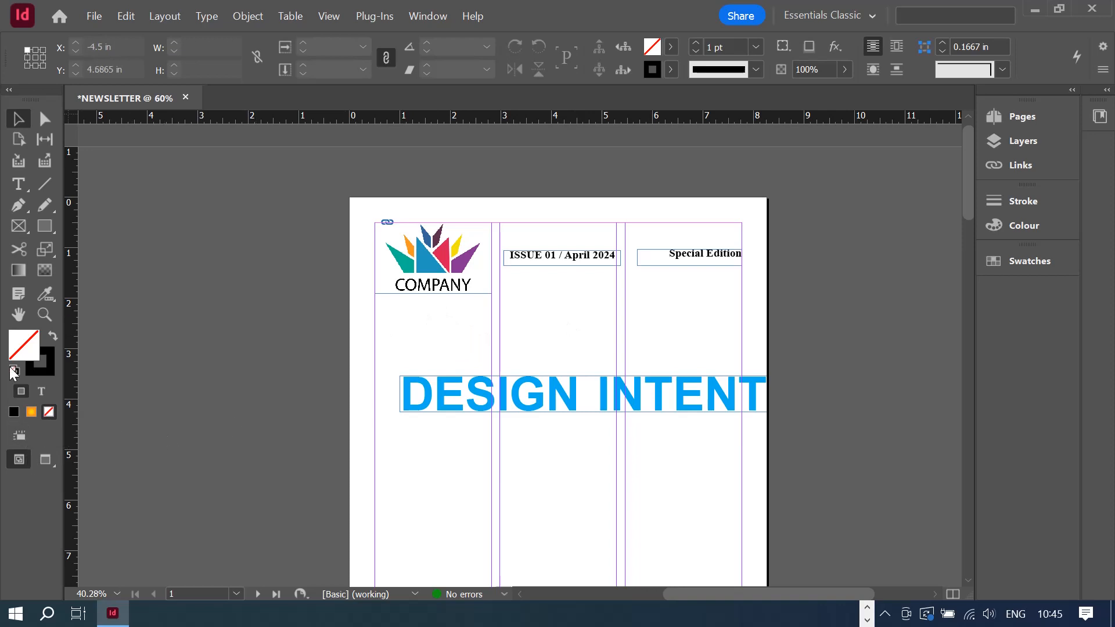
# - Draw a 3 pt horizontal rule beneath the logo and header row, across the page
pyautogui.click(51, 463)
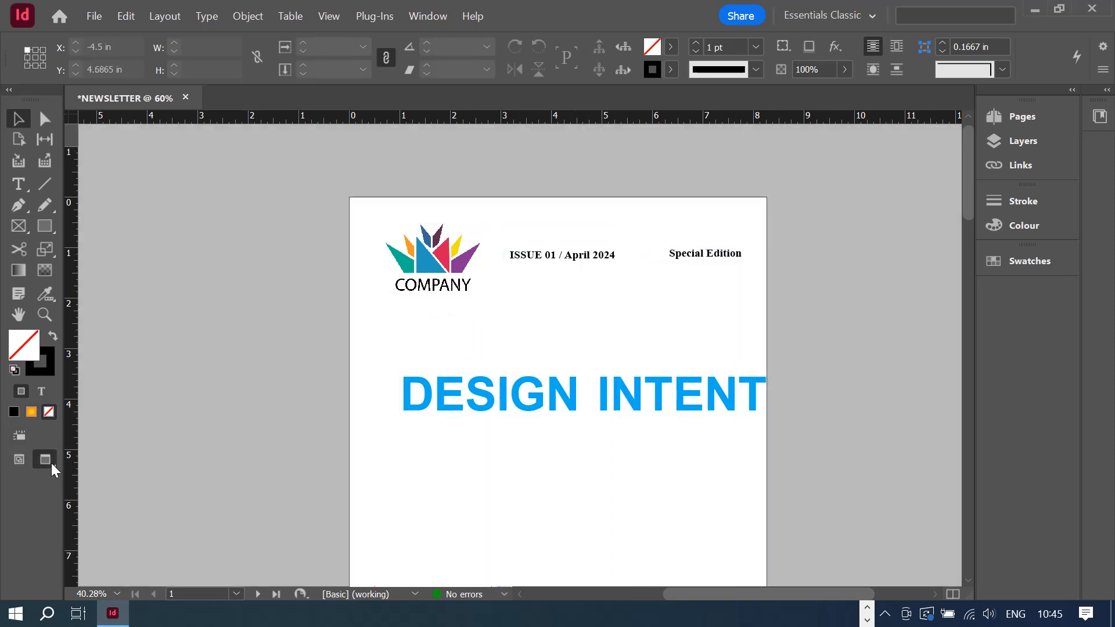
pyautogui.click(20, 459)
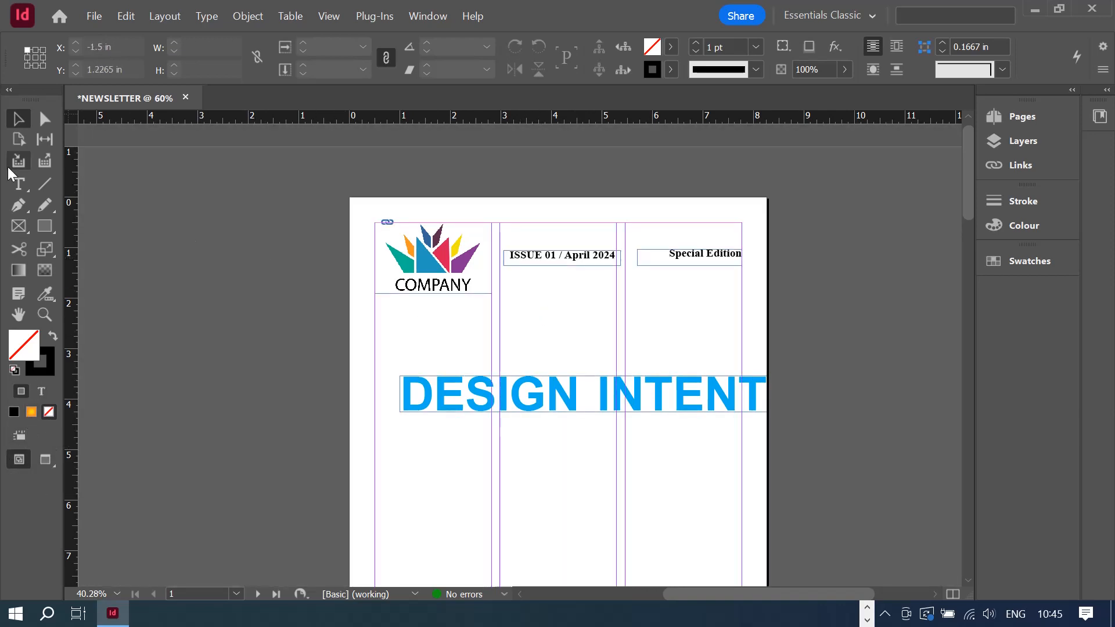
pyautogui.click(44, 184)
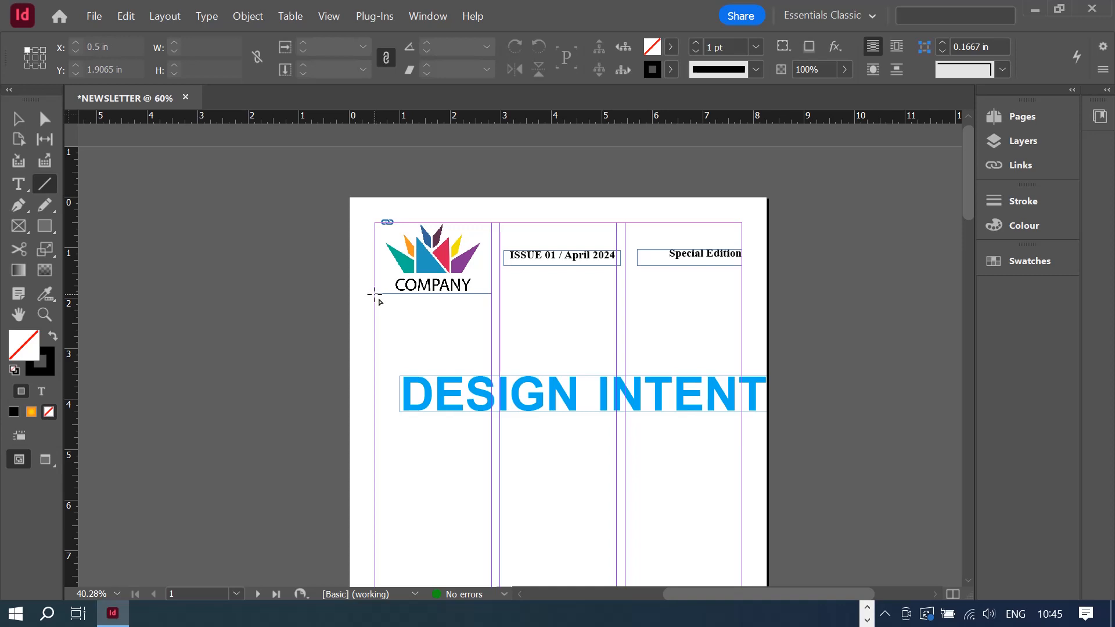
pyautogui.moveTo(375, 294); pyautogui.dragTo(744, 324)
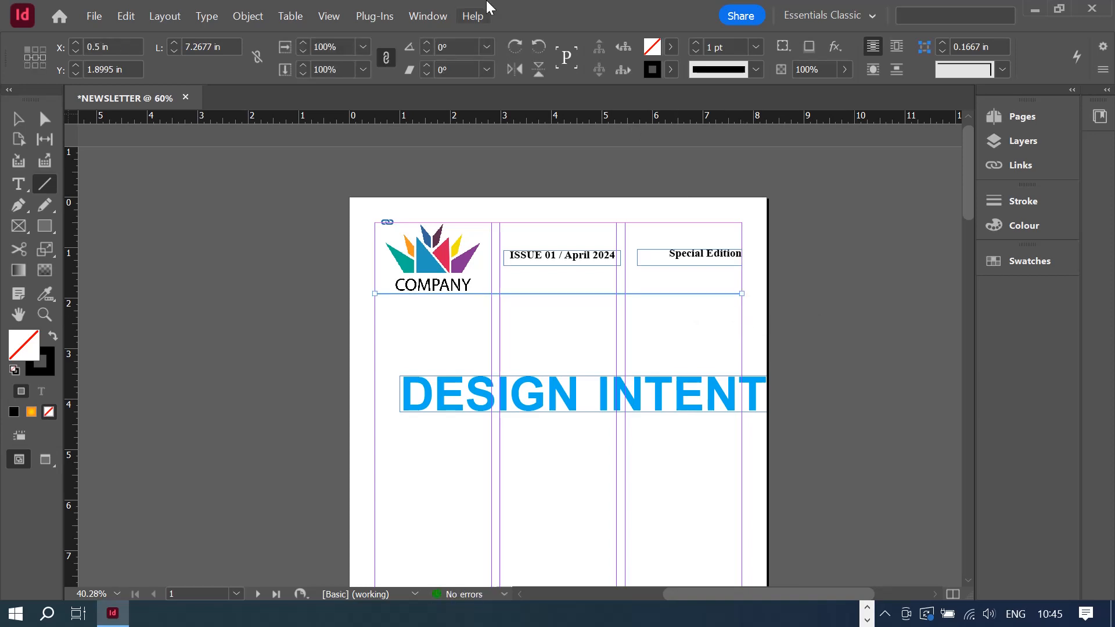
pyautogui.click(692, 42)
pyautogui.click(692, 42)
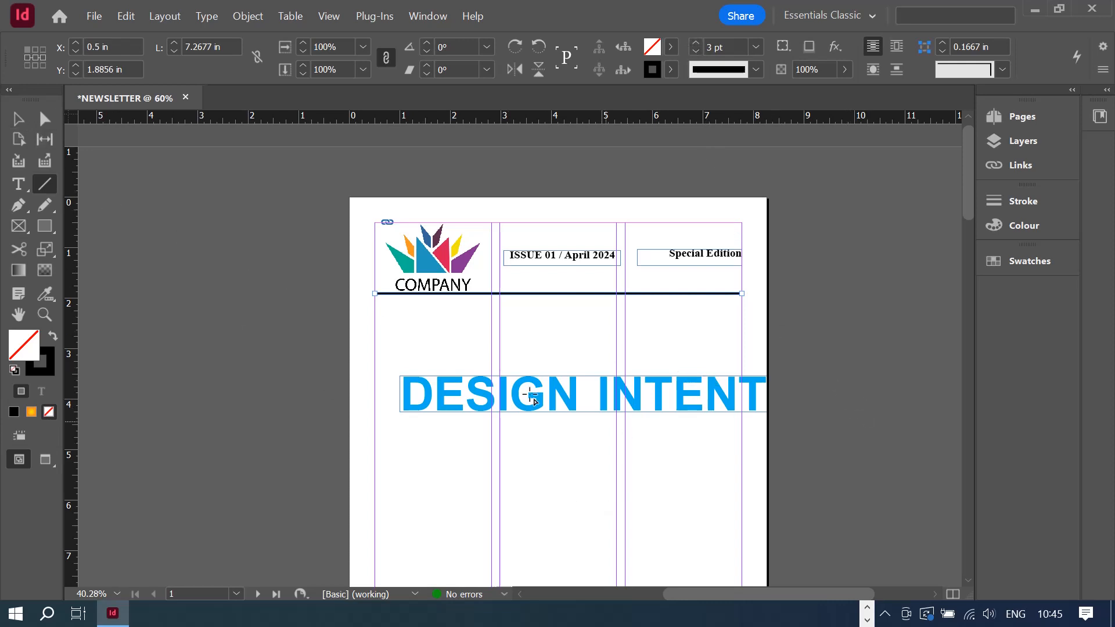
pyautogui.click(22, 123)
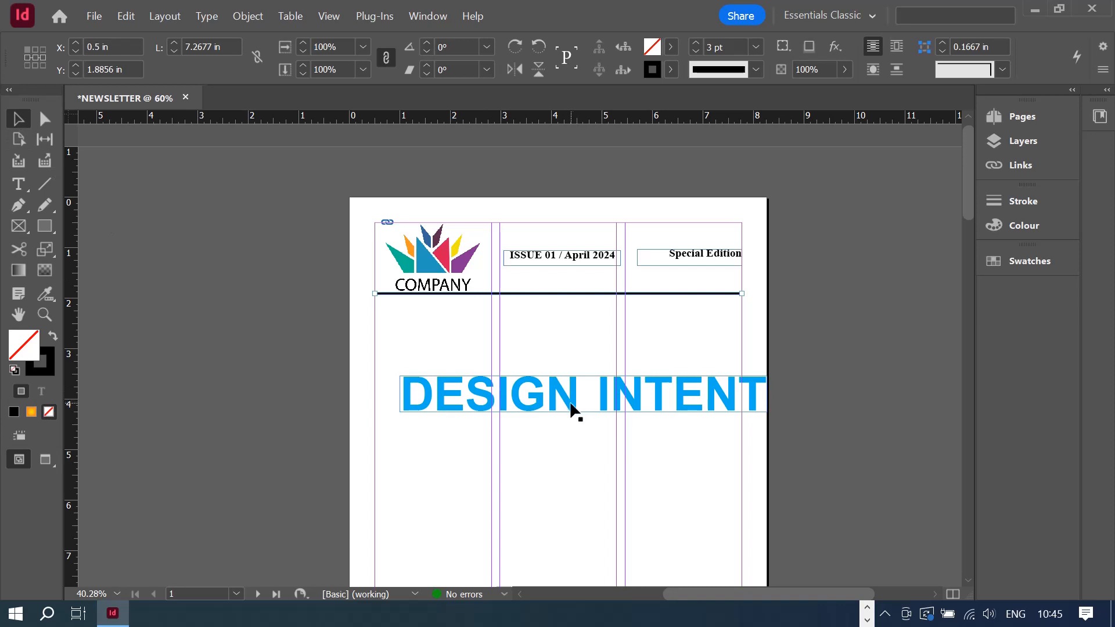
# - Move the DESIGN INTENT frame under the rule and retype it as NEWSLETTER in Times New Roman Bold
pyautogui.moveTo(573, 408); pyautogui.dragTo(549, 335)
pyautogui.doubleClick(484, 313)
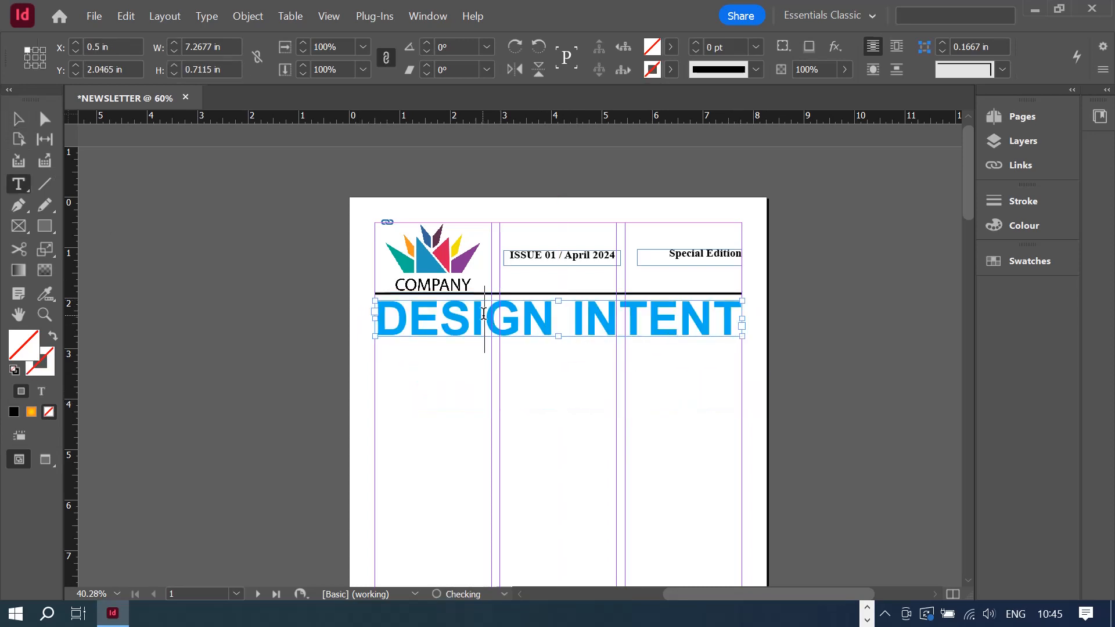
pyautogui.hotkey('ctrl', 'a')
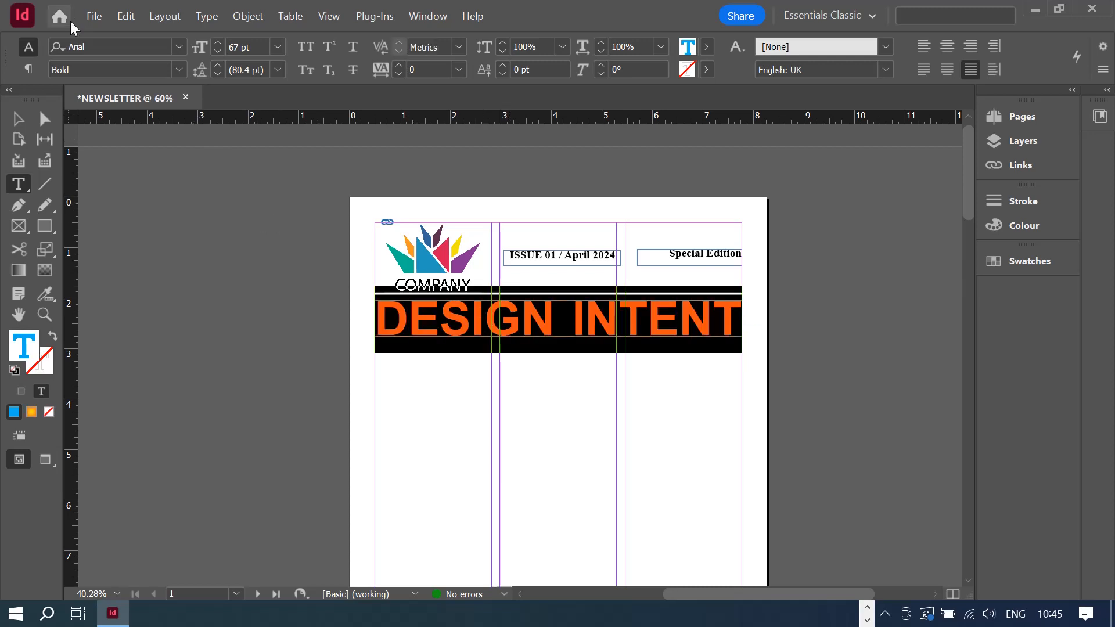
pyautogui.click(71, 45)
pyautogui.write('TI')
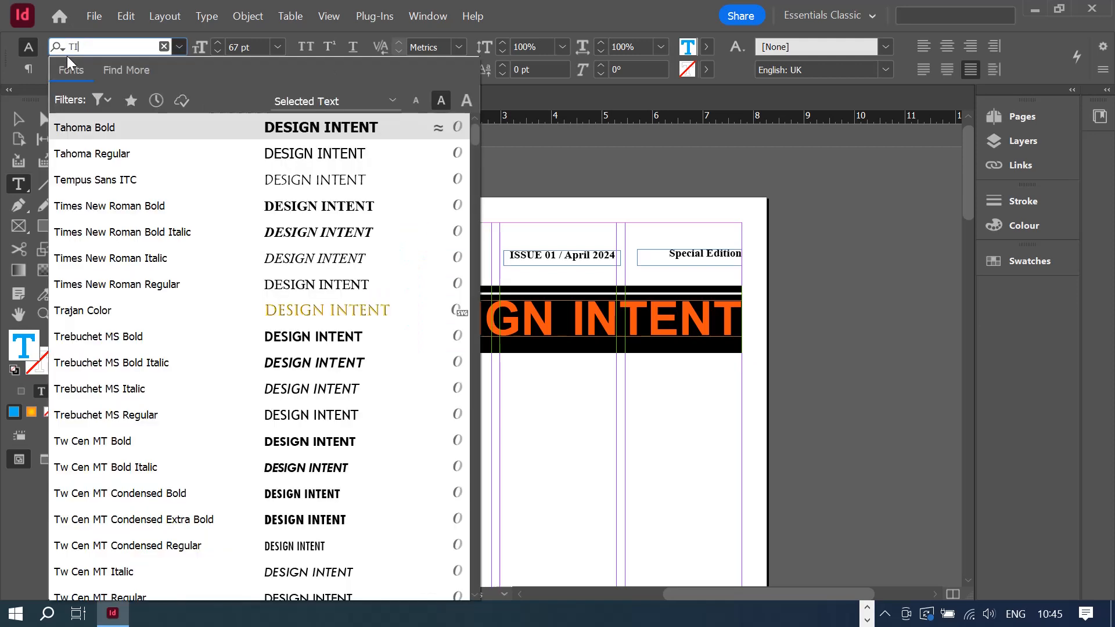
pyautogui.write('ME')
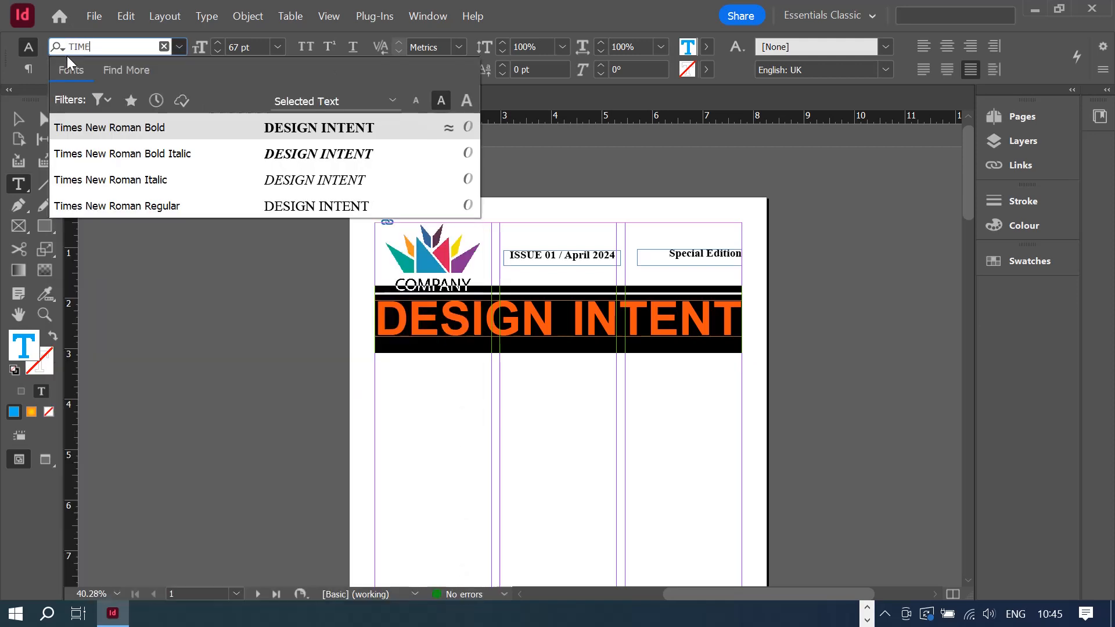
pyautogui.click(150, 129)
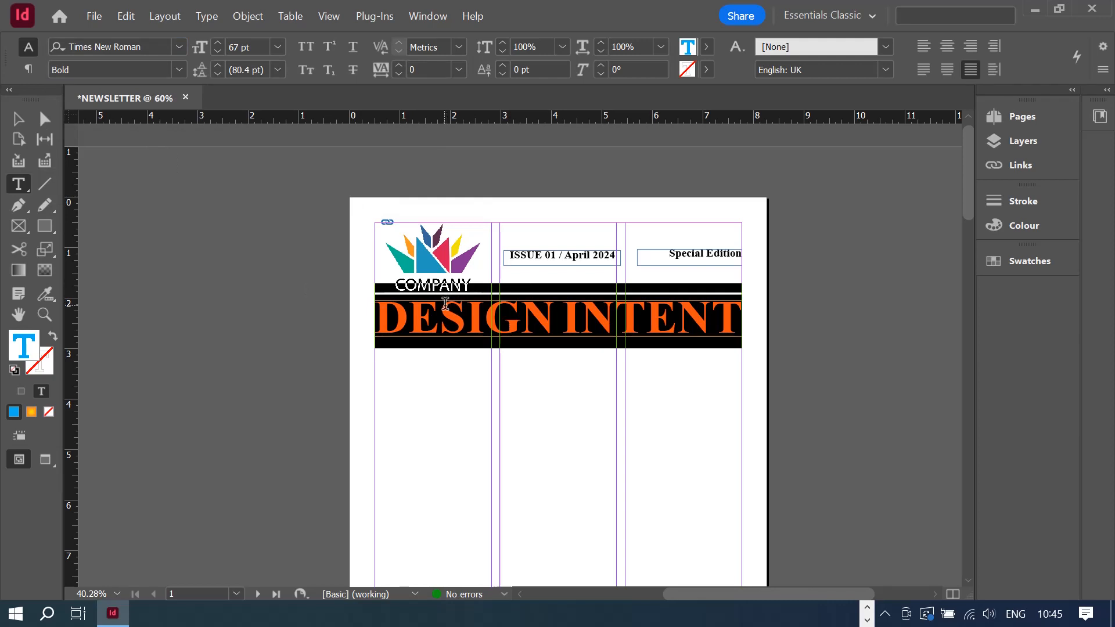
pyautogui.write('NEWS')
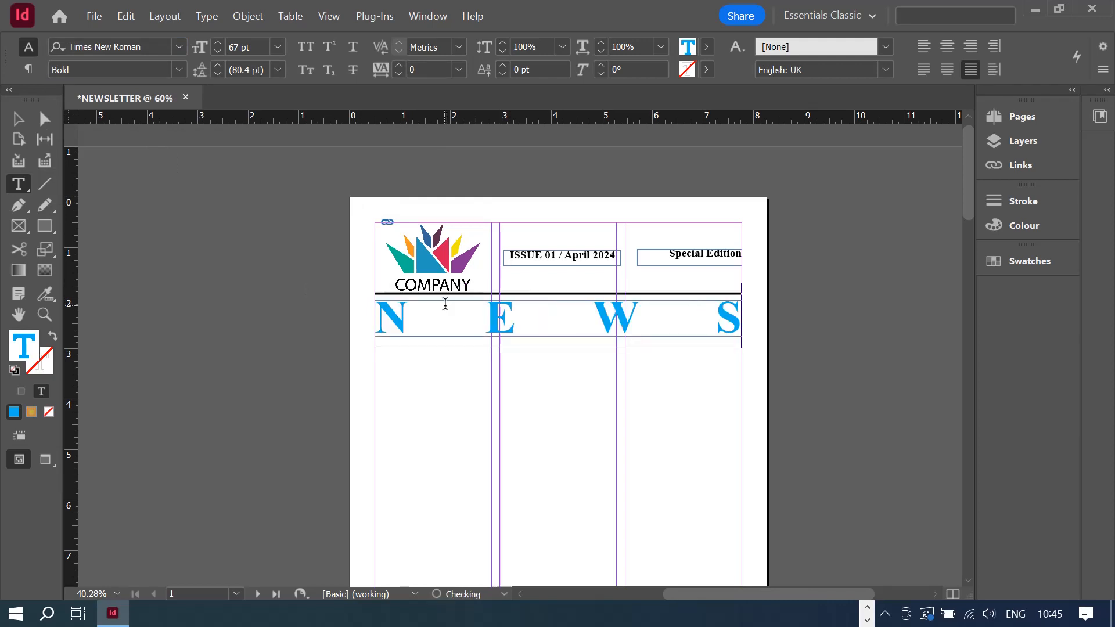
pyautogui.write('LE')
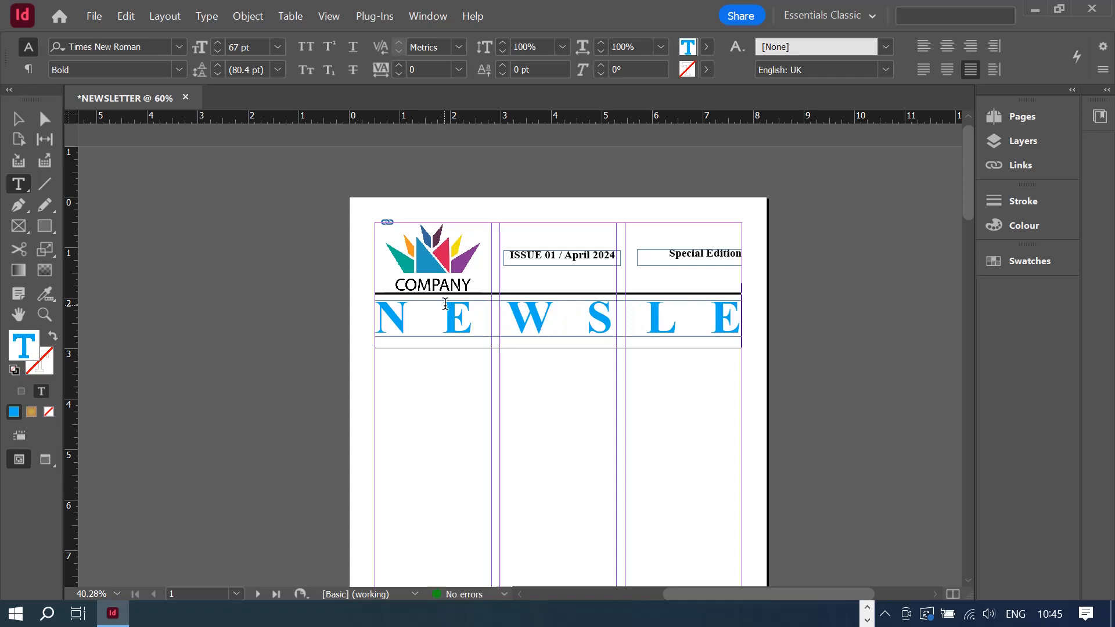
pyautogui.write('TTER')
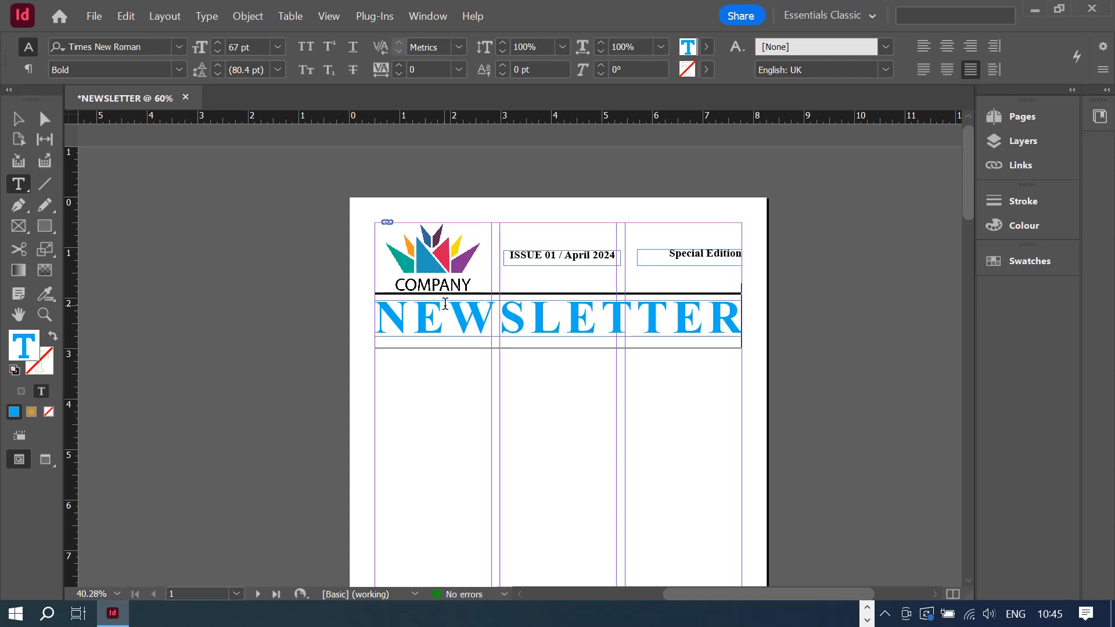
# - Select the word LETTER in the NEWSLETTER headline
pyautogui.click(510, 316)
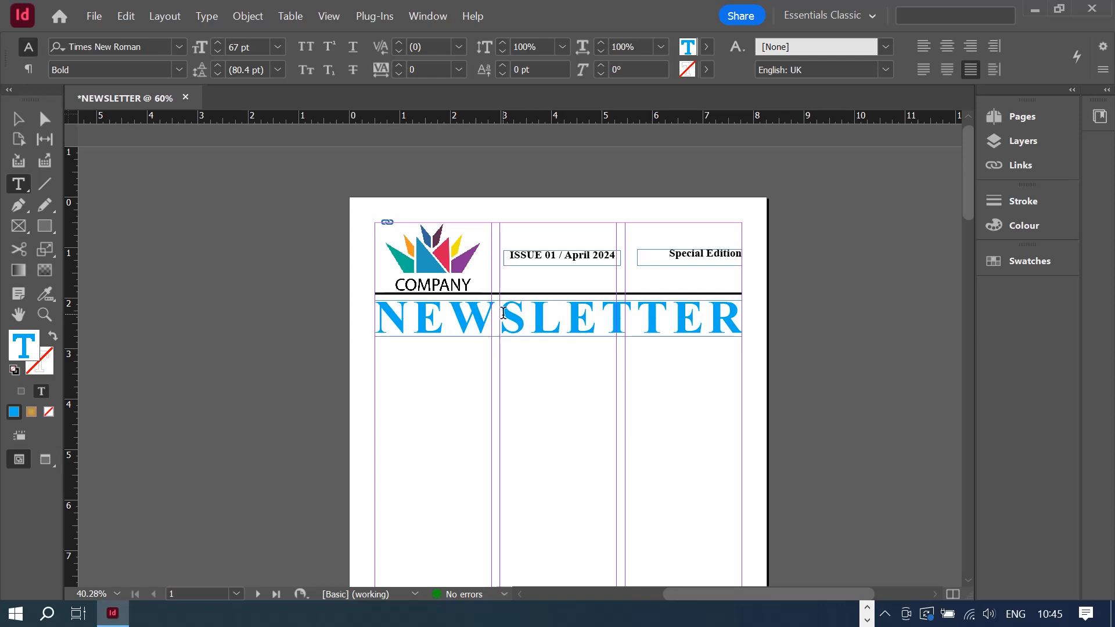
pyautogui.click(528, 319)
pyautogui.moveTo(529, 319); pyautogui.dragTo(766, 306)
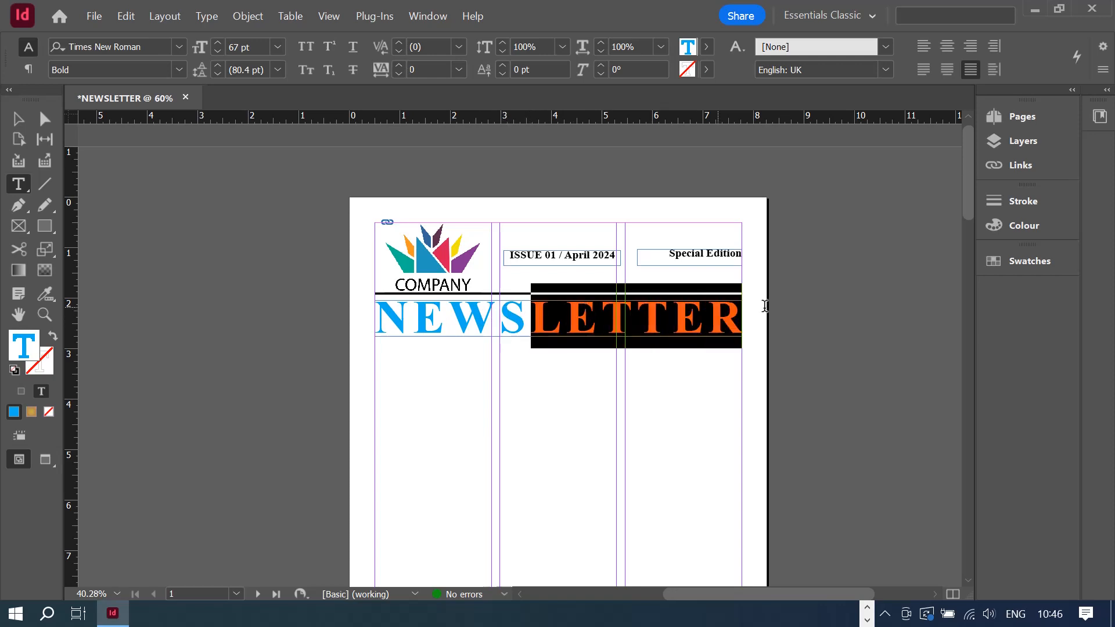
# - Fill LETTER with the [Black] swatch
pyautogui.click(707, 46)
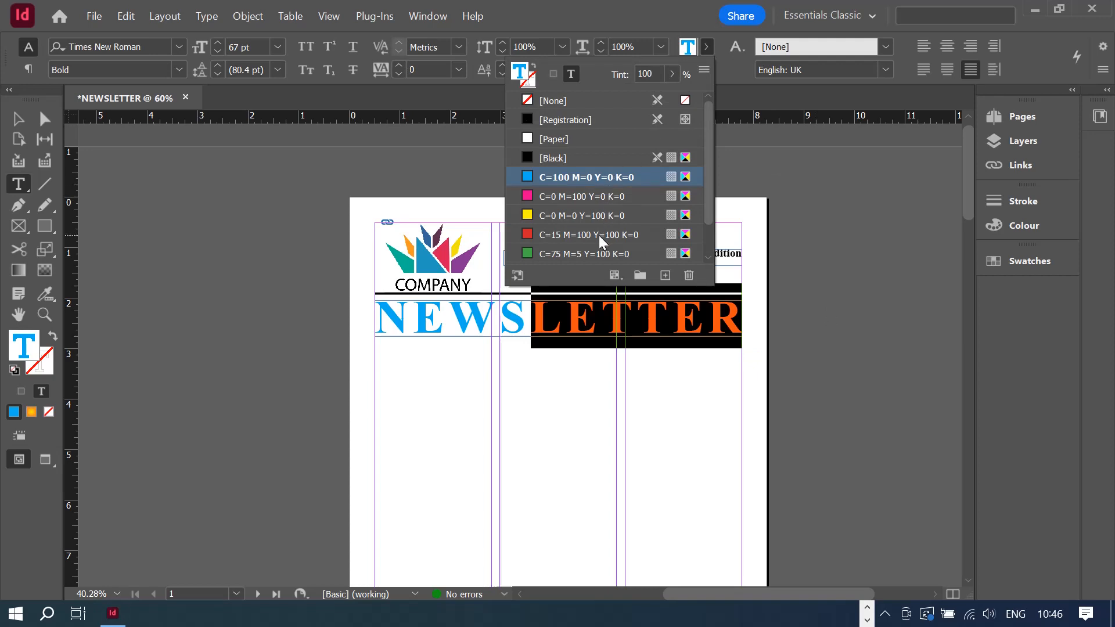
pyautogui.click(541, 159)
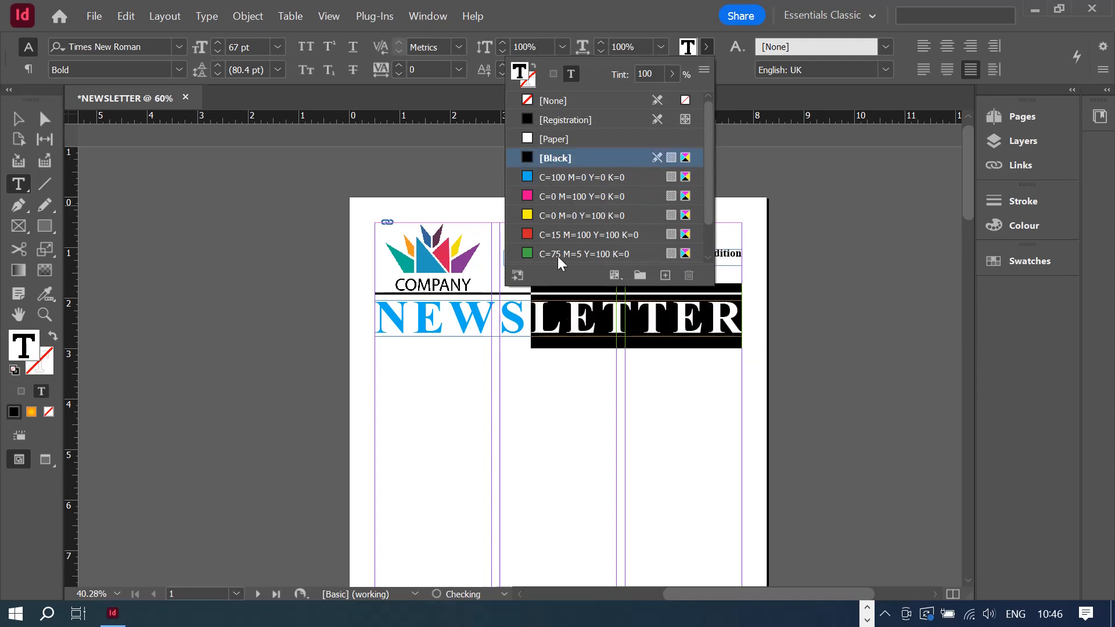
pyautogui.click(537, 325)
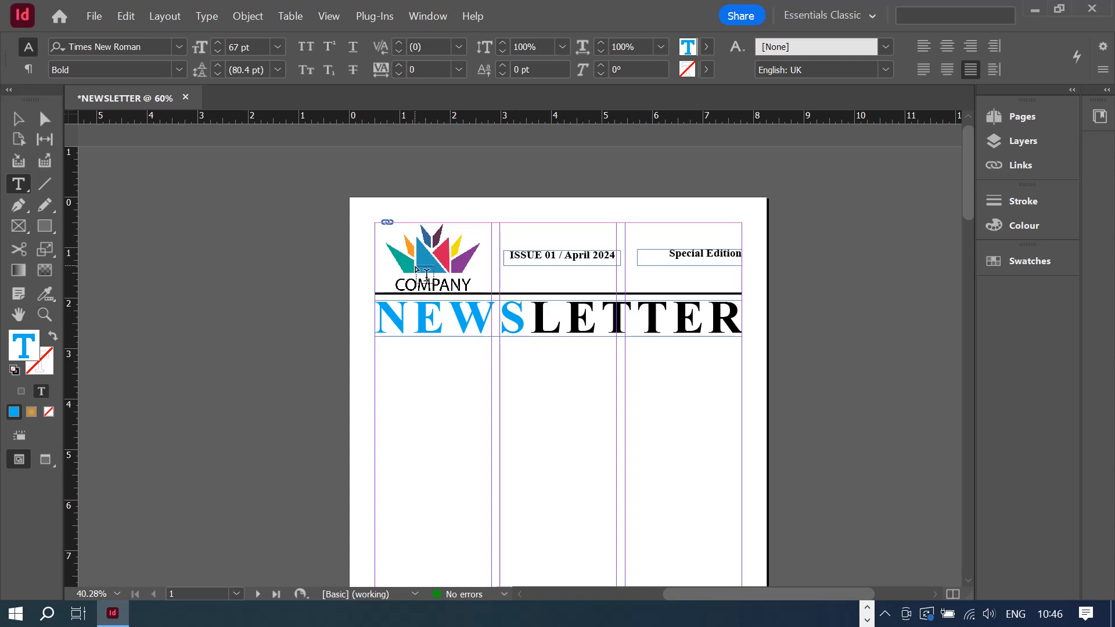
# - Colour NEWS with the blue sampled from the logo (RGB 33/152/189, 2198bd)
pyautogui.moveTo(523, 313); pyautogui.dragTo(320, 315)
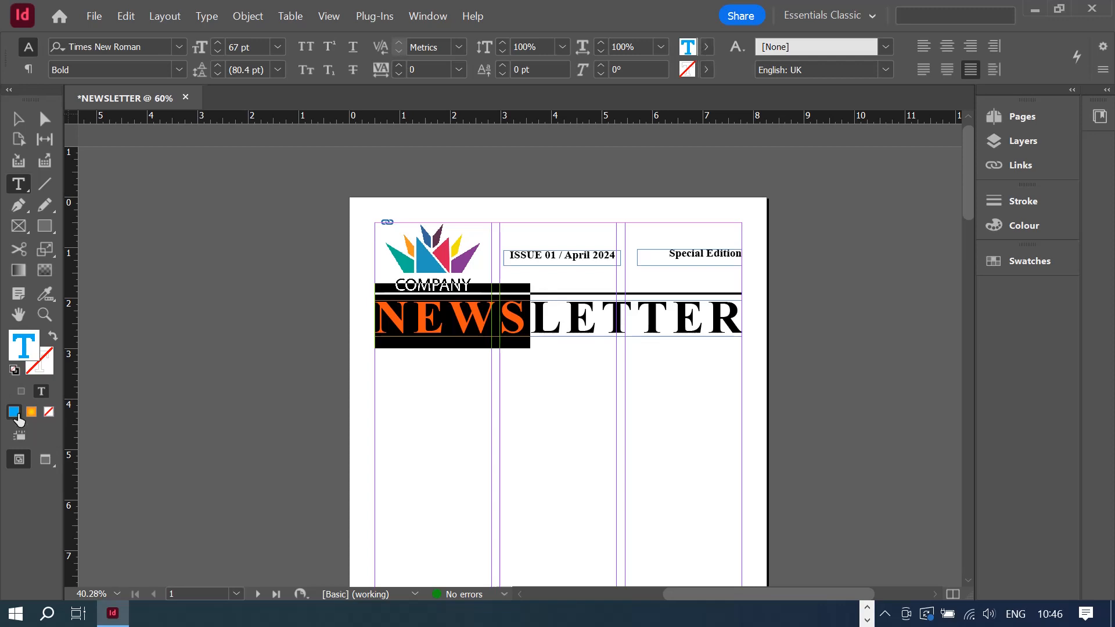
pyautogui.click(707, 47)
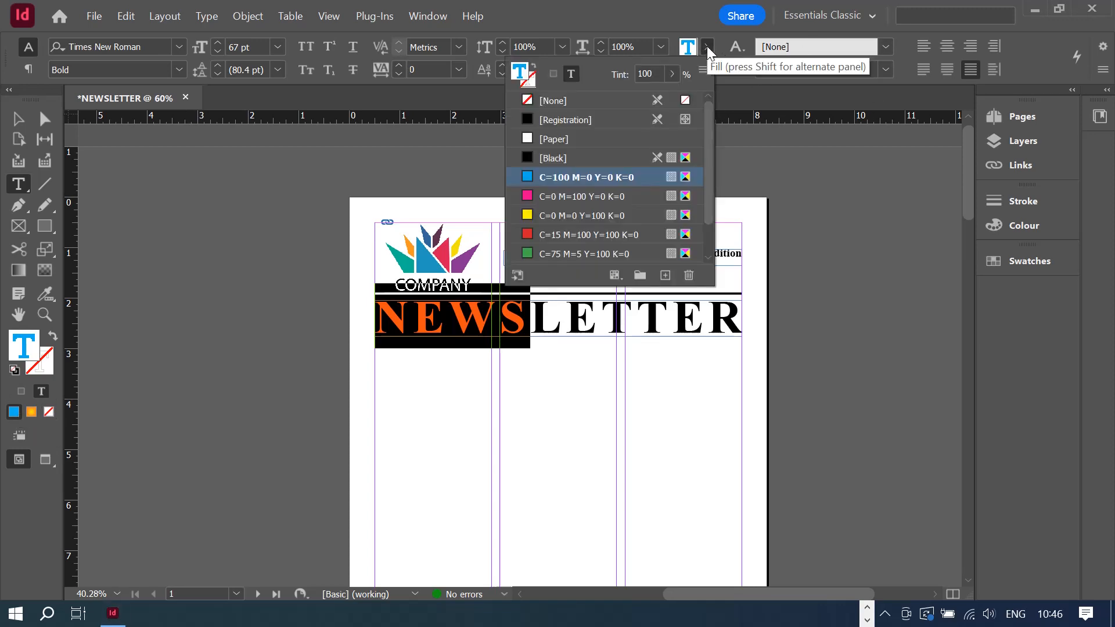
pyautogui.doubleClick(688, 49)
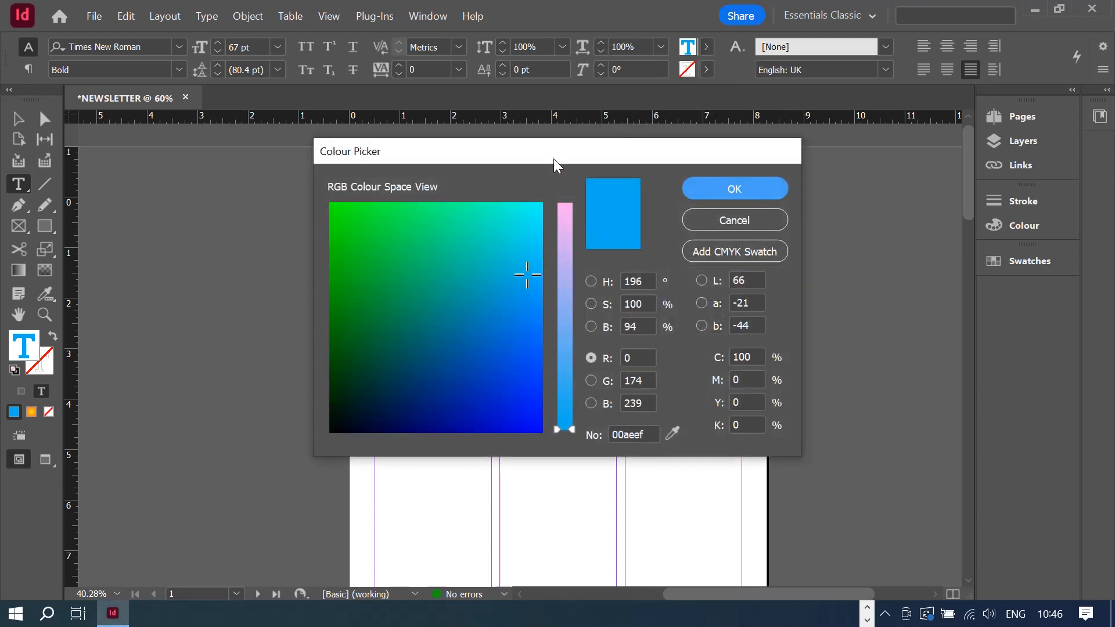
pyautogui.moveTo(553, 158); pyautogui.dragTo(872, 208)
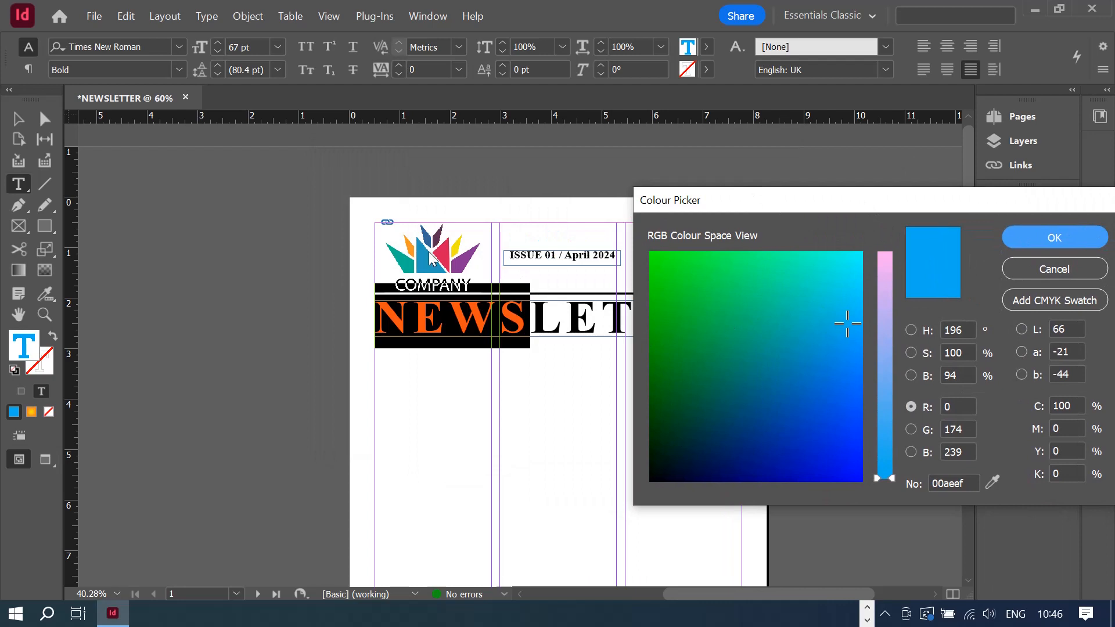
pyautogui.click(831, 334)
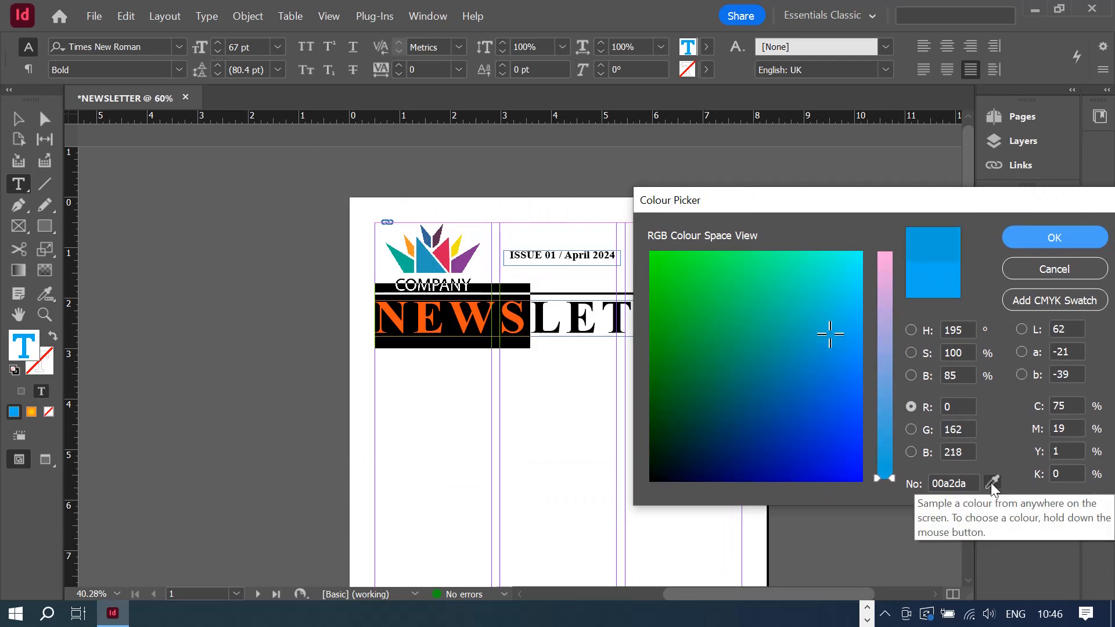
pyautogui.moveTo(993, 482); pyautogui.dragTo(432, 258)
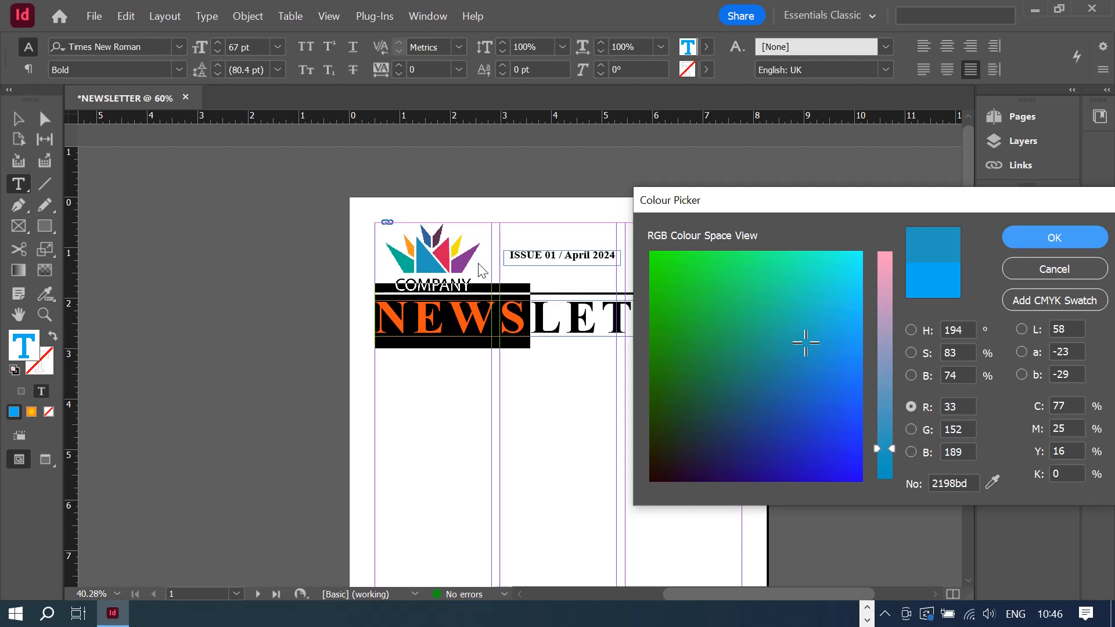
pyautogui.click(1056, 243)
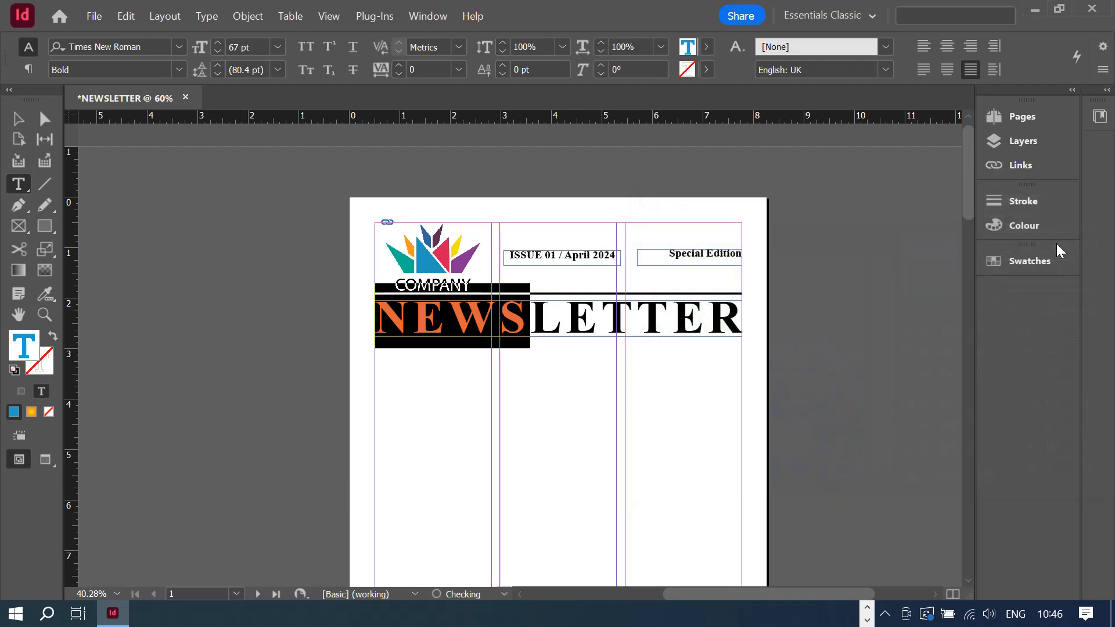
pyautogui.click(531, 318)
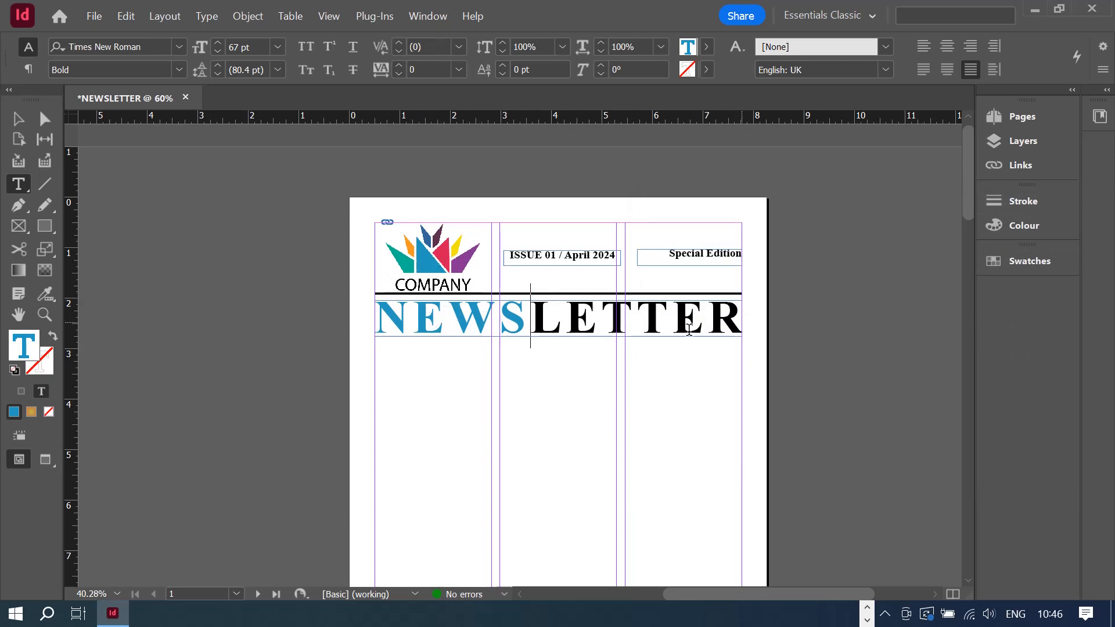
# - Alt-drag a copy of the 3 pt header rule to sit just below NEWSLETTER
pyautogui.click(21, 119)
pyautogui.click(607, 392)
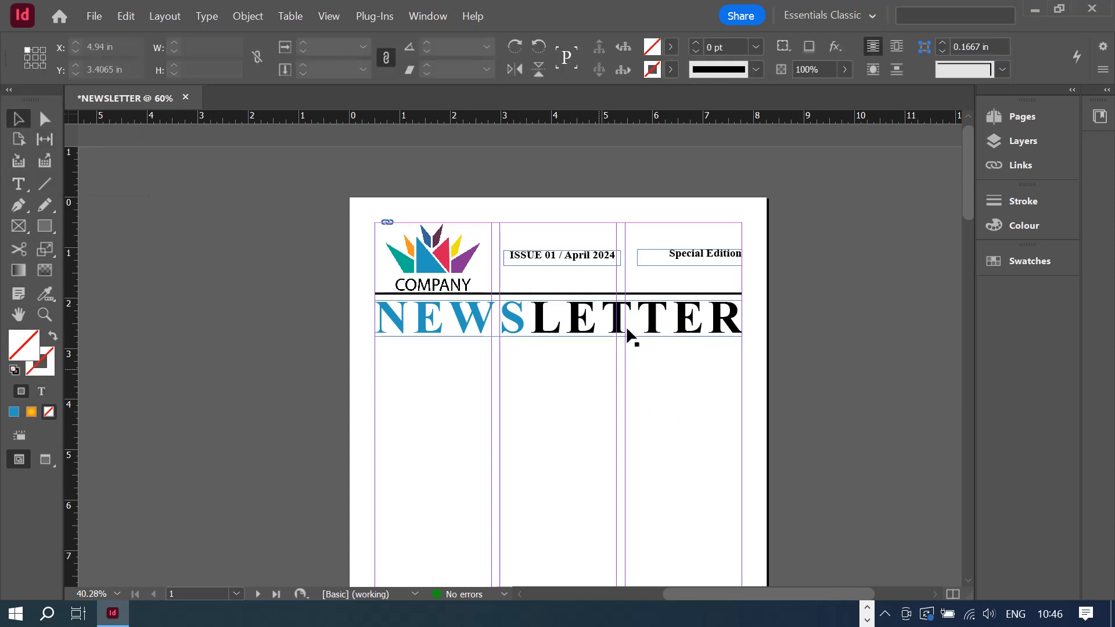
pyautogui.click(577, 295)
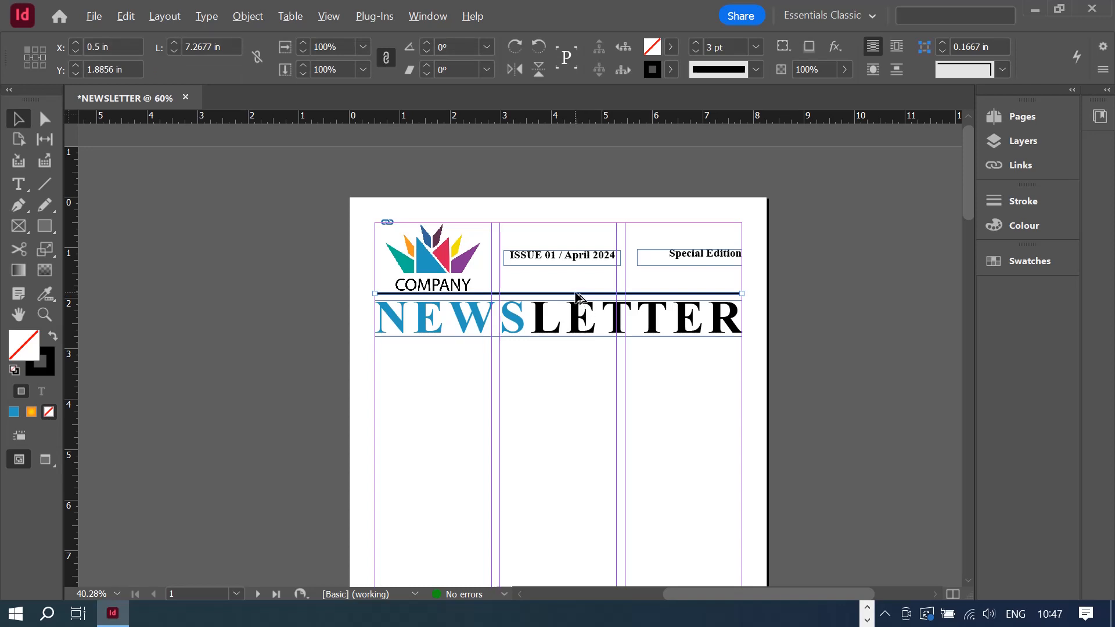
pyautogui.moveTo(577, 296); pyautogui.dragTo(581, 349)
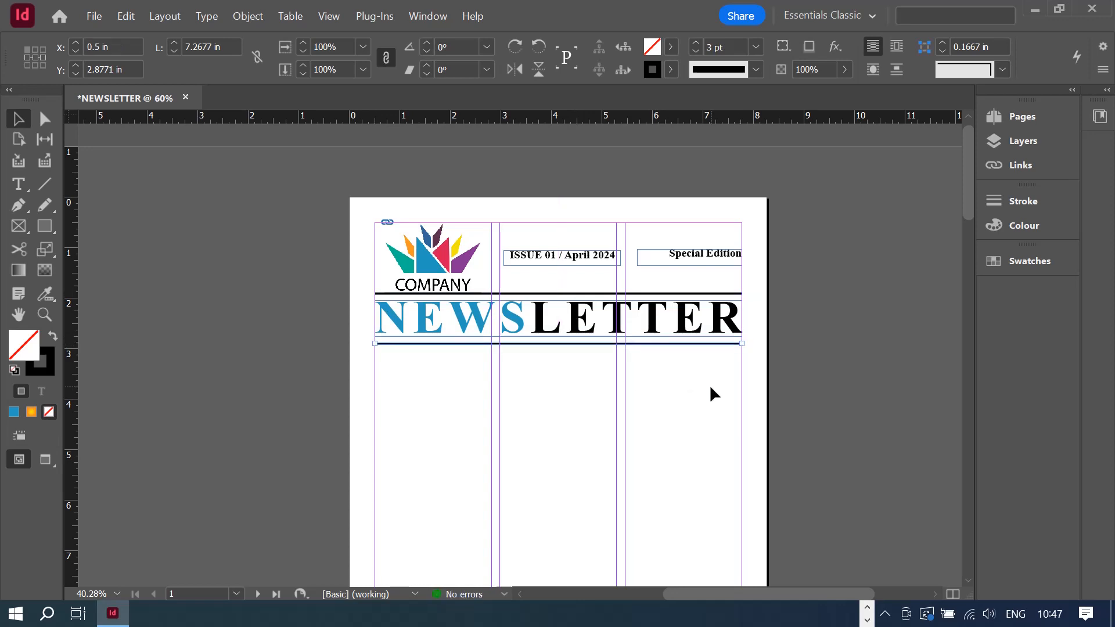
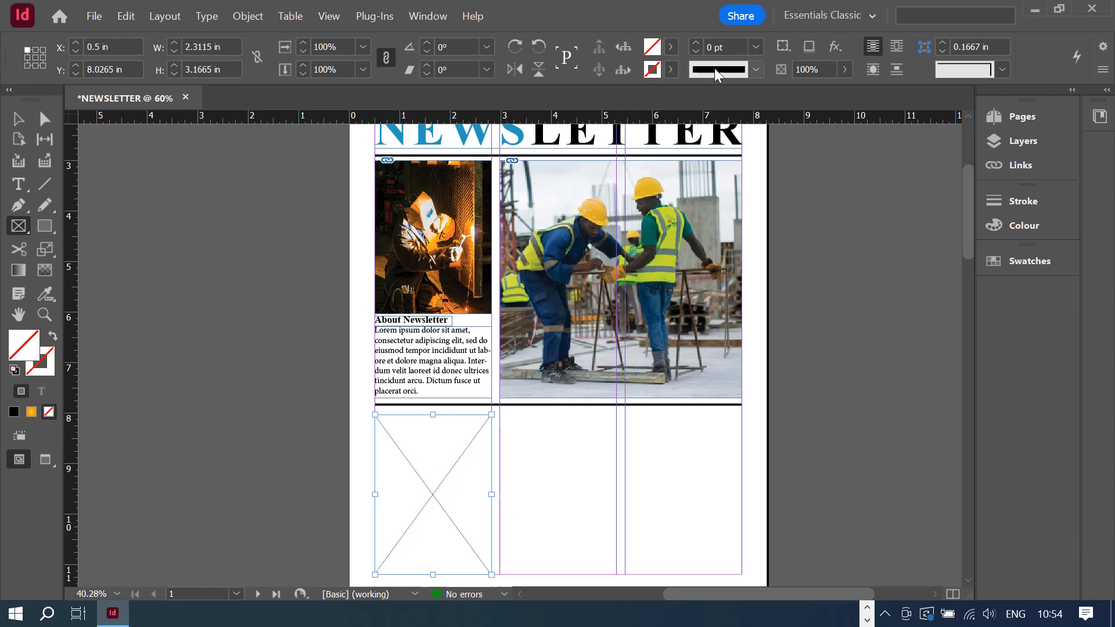
# - Fill the empty lower-left frame with black, then try blue, pink and cyan shades in the Colour Picker
pyautogui.click(671, 47)
pyautogui.click(540, 158)
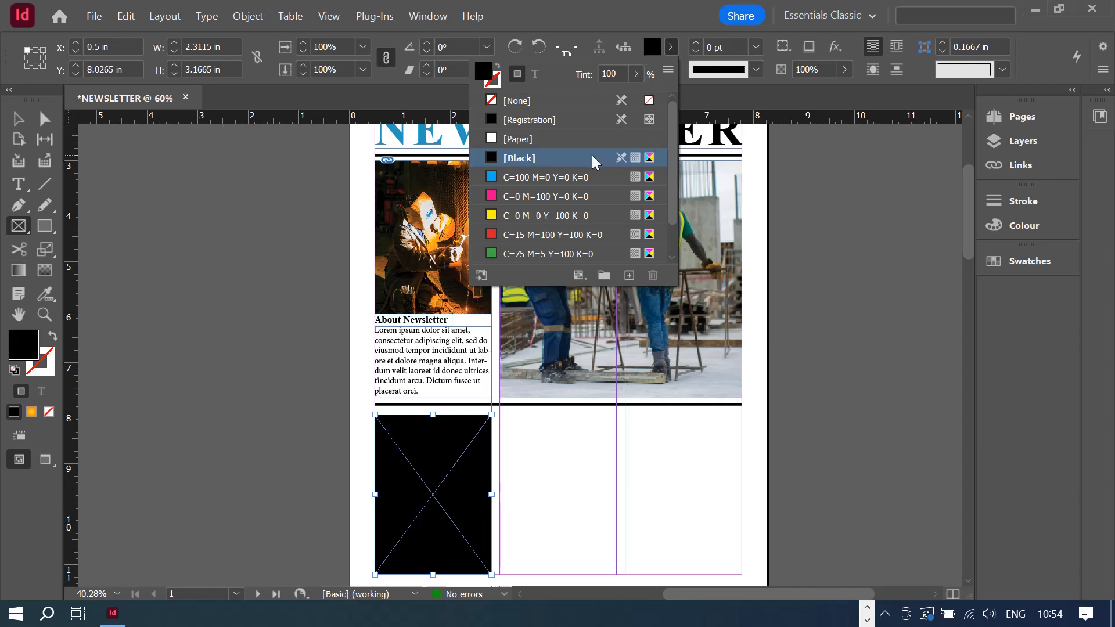
pyautogui.doubleClick(655, 50)
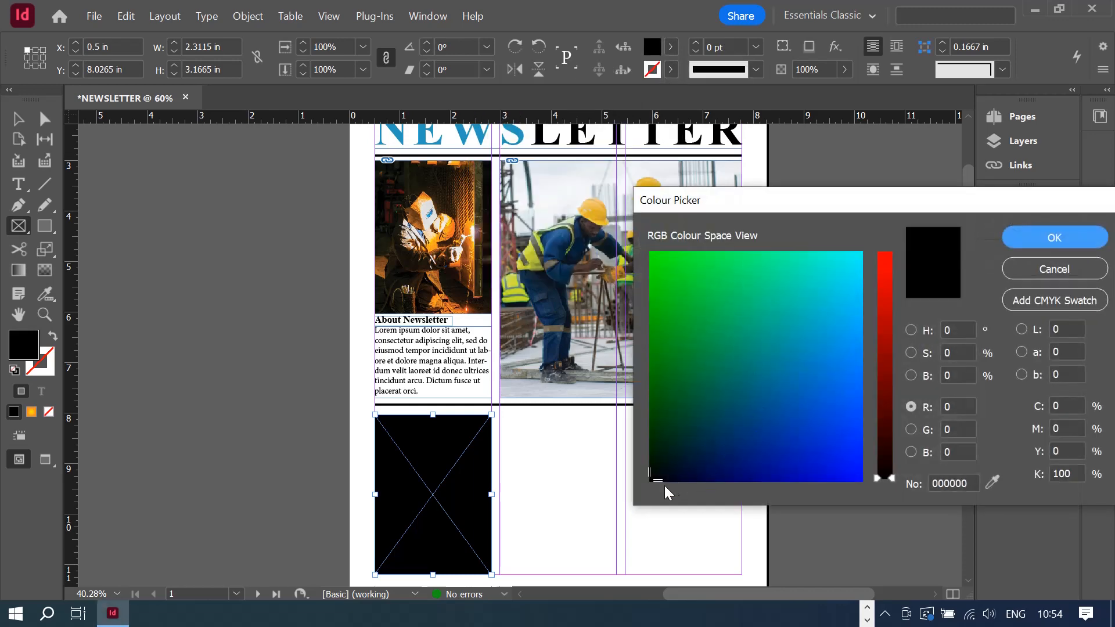
pyautogui.moveTo(651, 482)
pyautogui.mouseDown()
pyautogui.moveTo(694, 452)
pyautogui.moveTo(687, 443)
pyautogui.moveTo(667, 470)
pyautogui.moveTo(692, 451)
pyautogui.moveTo(687, 468)
pyautogui.moveTo(662, 461)
pyautogui.moveTo(678, 464)
pyautogui.mouseUp()
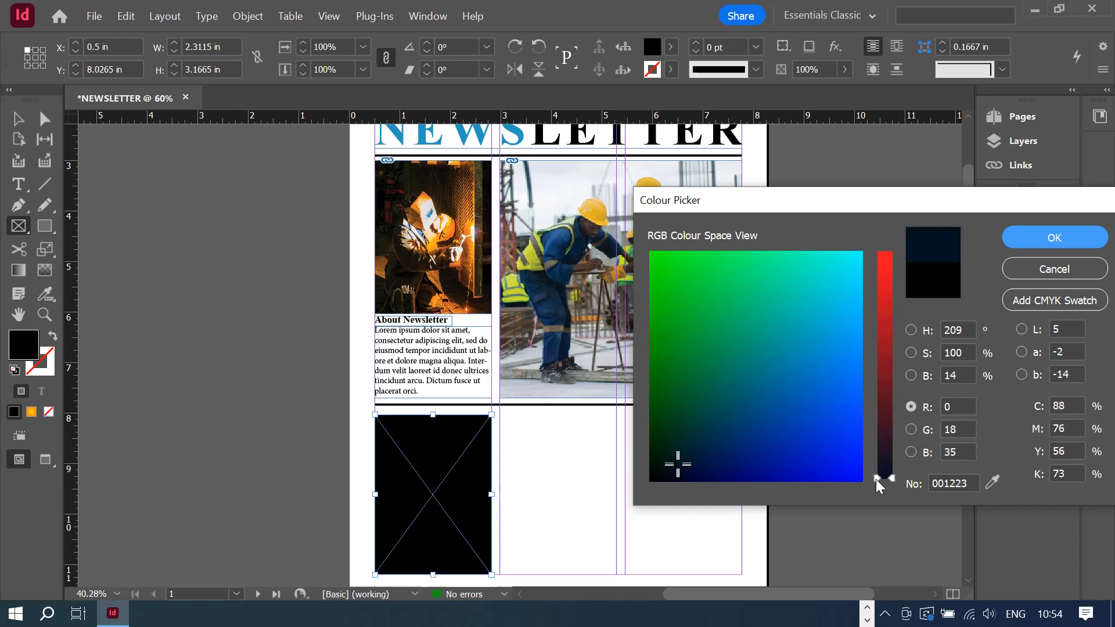
pyautogui.moveTo(893, 485); pyautogui.dragTo(883, 258)
pyautogui.moveTo(677, 464)
pyautogui.mouseDown()
pyautogui.moveTo(667, 460)
pyautogui.moveTo(854, 257)
pyautogui.moveTo(915, 504)
pyautogui.moveTo(894, 351)
pyautogui.moveTo(908, 279)
pyautogui.moveTo(909, 508)
pyautogui.mouseUp()
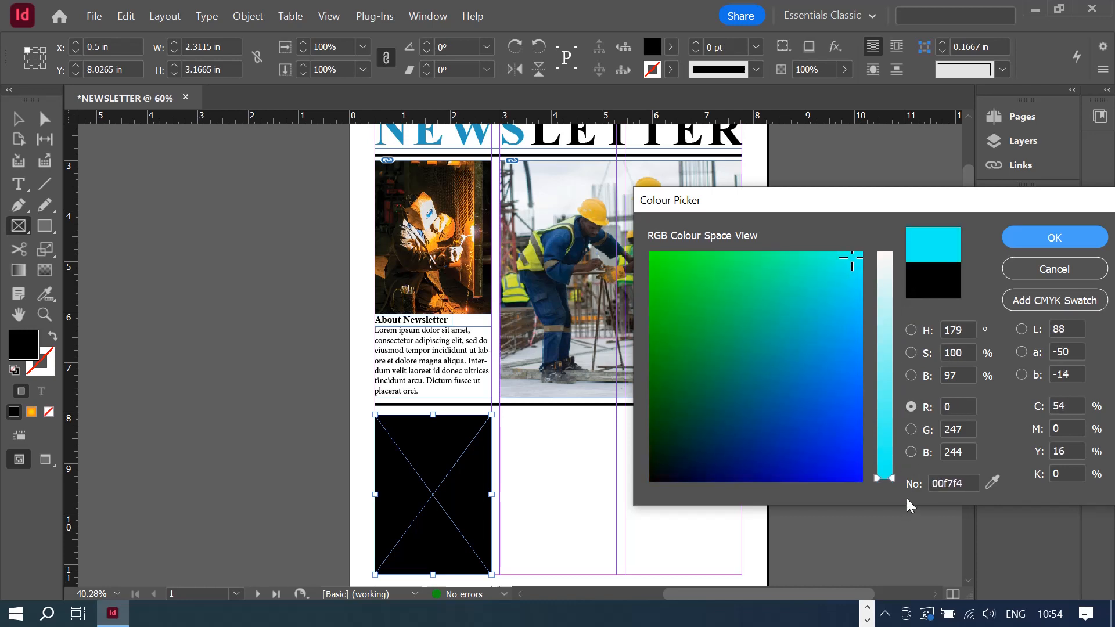
pyautogui.click(1067, 306)
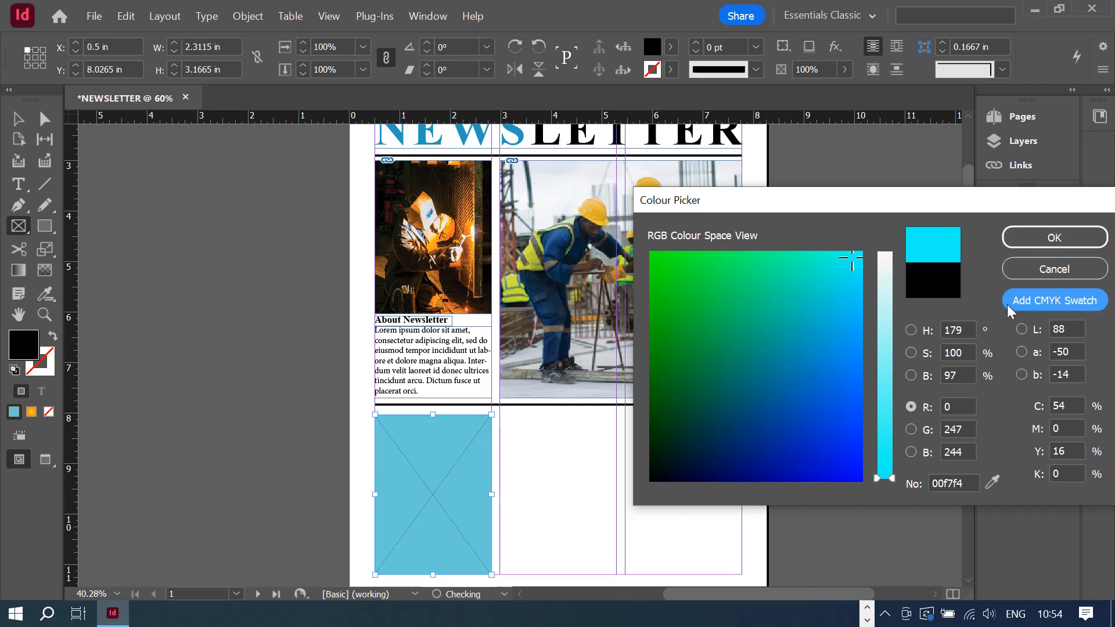
# - Settle on the dark grey 4d4f54 in the Colour Picker and apply it to the frame
pyautogui.moveTo(879, 297)
pyautogui.mouseDown()
pyautogui.moveTo(887, 264)
pyautogui.moveTo(889, 471)
pyautogui.moveTo(890, 388)
pyautogui.moveTo(890, 420)
pyautogui.mouseUp()
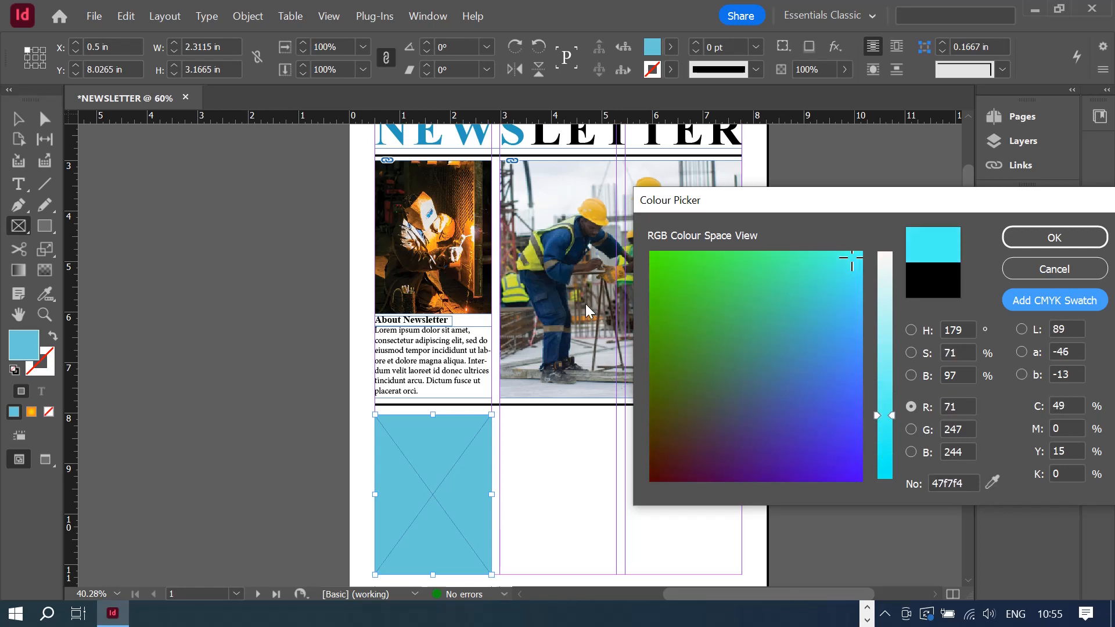
pyautogui.moveTo(683, 381); pyautogui.dragTo(801, 358)
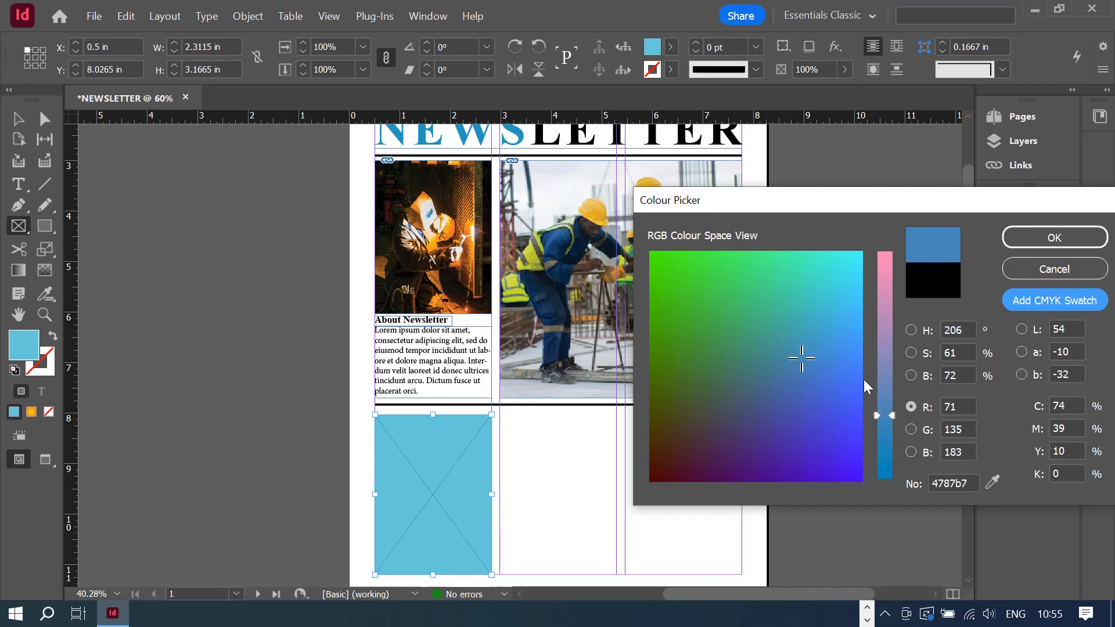
pyautogui.moveTo(891, 415)
pyautogui.mouseDown()
pyautogui.moveTo(895, 349)
pyautogui.moveTo(894, 425)
pyautogui.mouseUp()
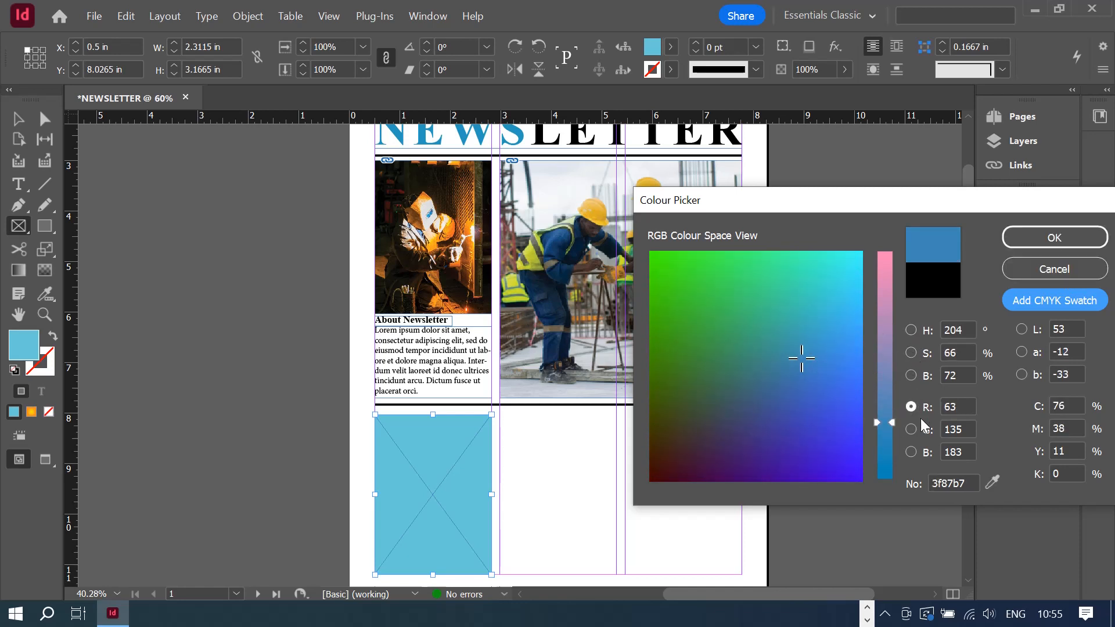
pyautogui.click(911, 375)
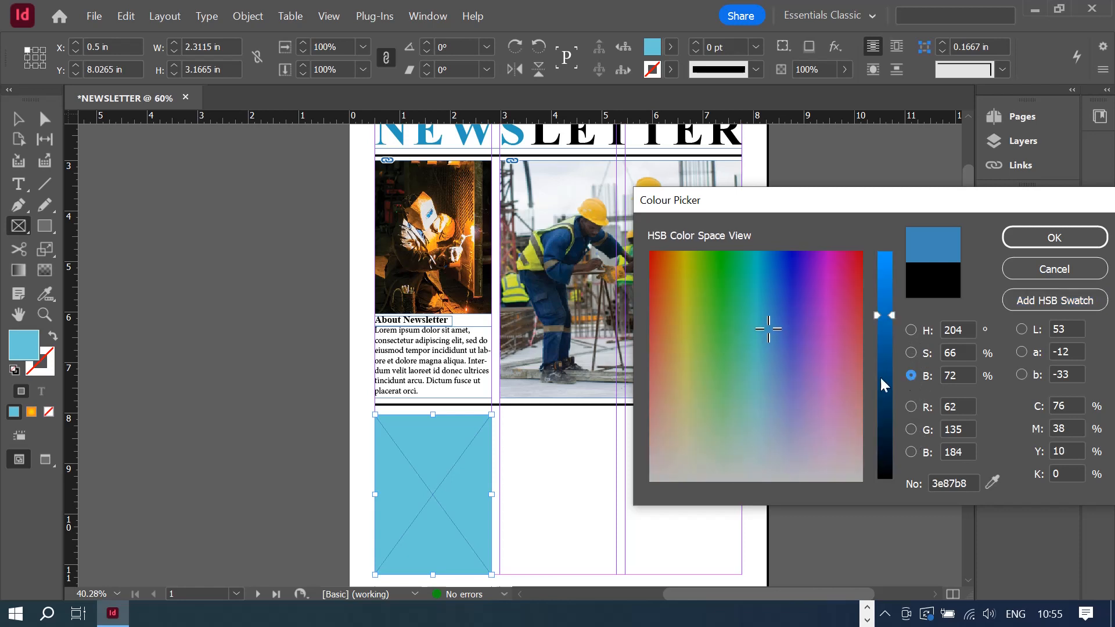
pyautogui.moveTo(769, 329); pyautogui.dragTo(823, 435)
pyautogui.moveTo(874, 316)
pyautogui.mouseDown()
pyautogui.moveTo(895, 459)
pyautogui.moveTo(878, 334)
pyautogui.mouseUp()
pyautogui.moveTo(815, 441); pyautogui.dragTo(846, 461)
pyautogui.click(911, 352)
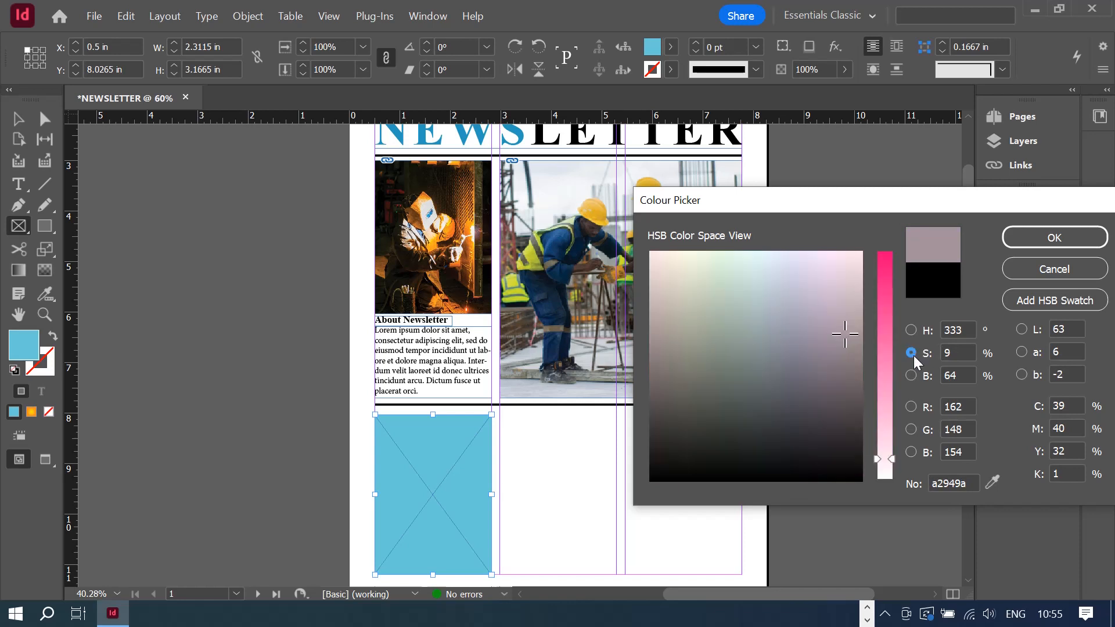
pyautogui.click(838, 345)
pyautogui.moveTo(838, 345)
pyautogui.mouseDown()
pyautogui.moveTo(820, 367)
pyautogui.moveTo(744, 377)
pyautogui.moveTo(719, 342)
pyautogui.moveTo(789, 321)
pyautogui.moveTo(796, 376)
pyautogui.moveTo(780, 406)
pyautogui.mouseUp()
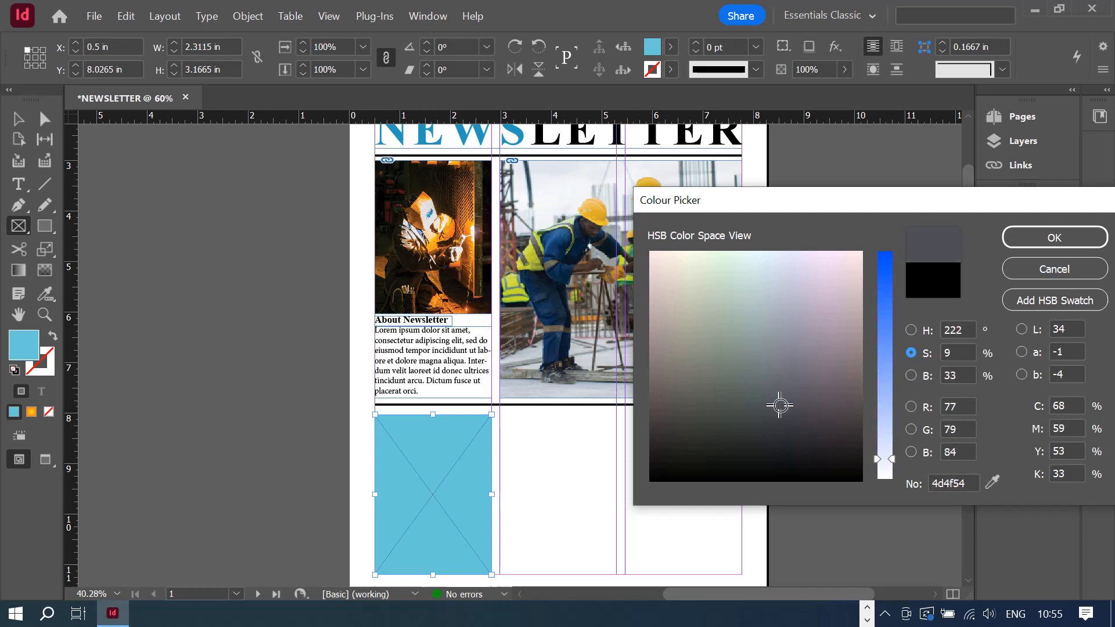
pyautogui.click(1047, 239)
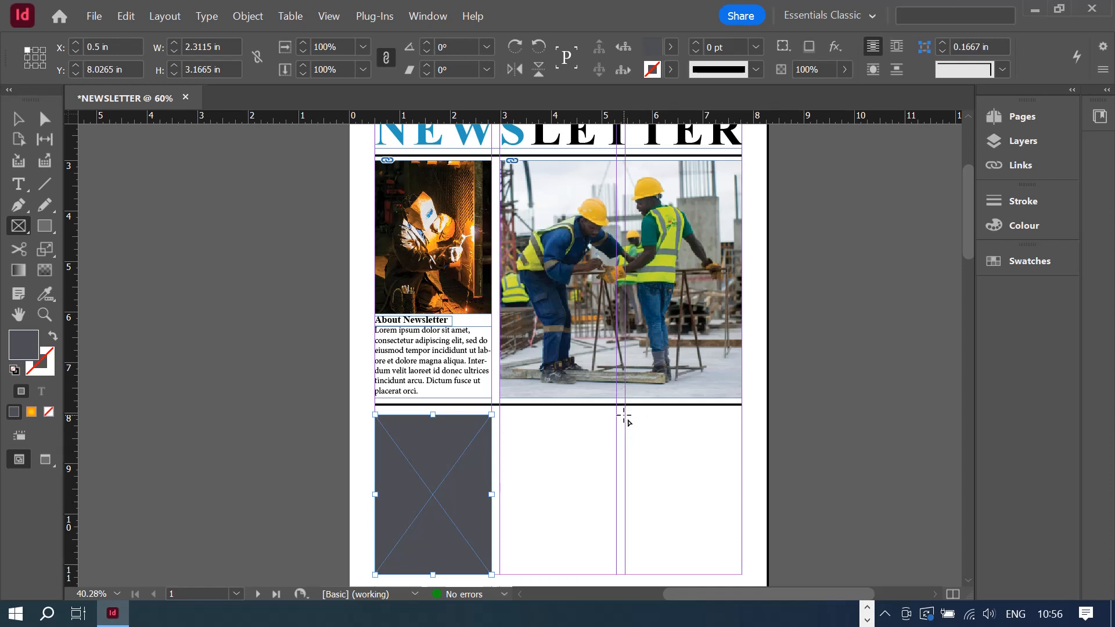
# - Alt-drag a copy of the grey frame into the lower-right column and set its fill to None
pyautogui.click(18, 119)
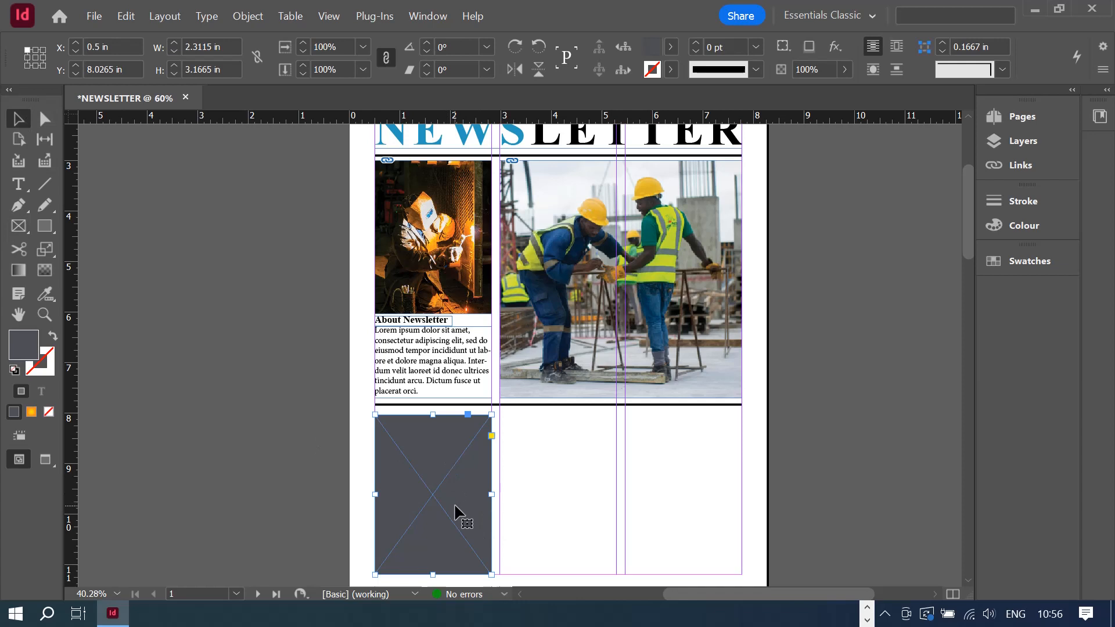
pyautogui.moveTo(458, 508); pyautogui.dragTo(715, 510)
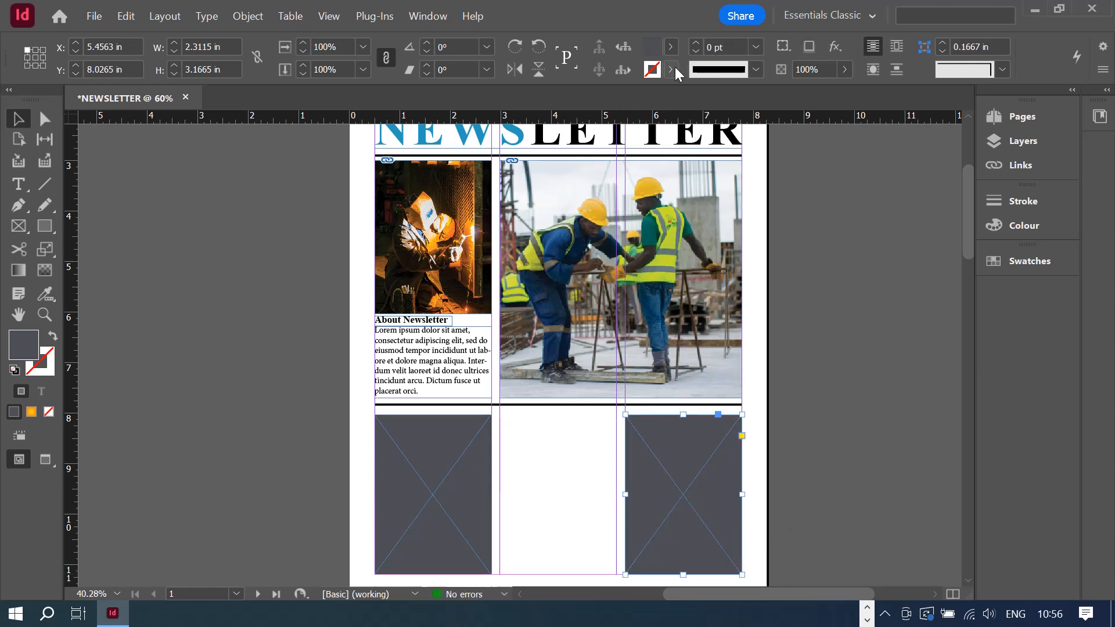
pyautogui.click(670, 48)
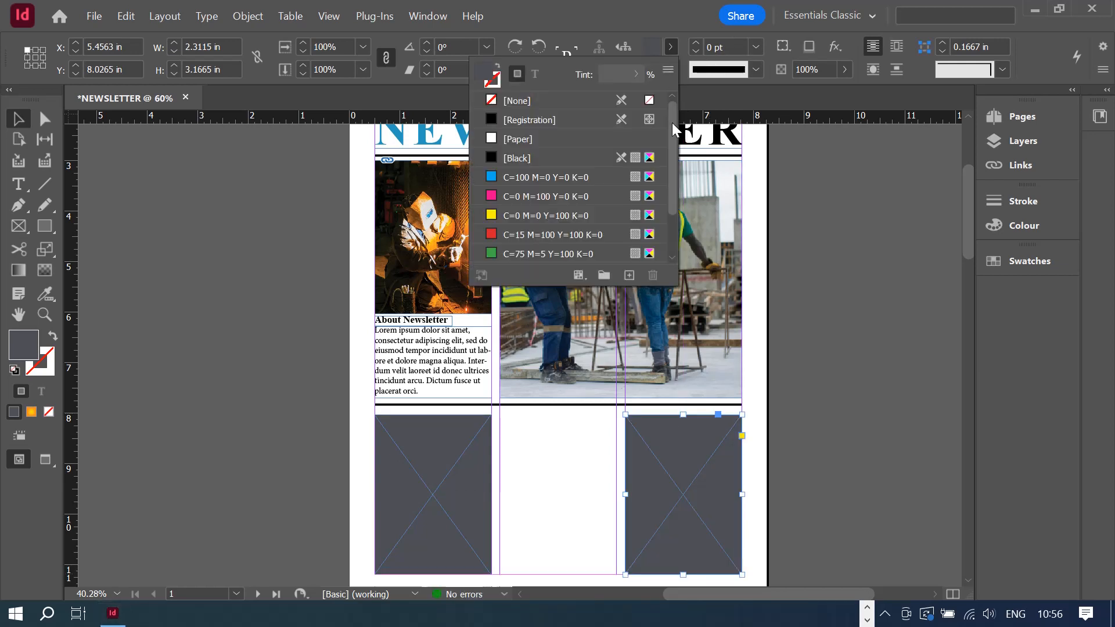
pyautogui.click(547, 101)
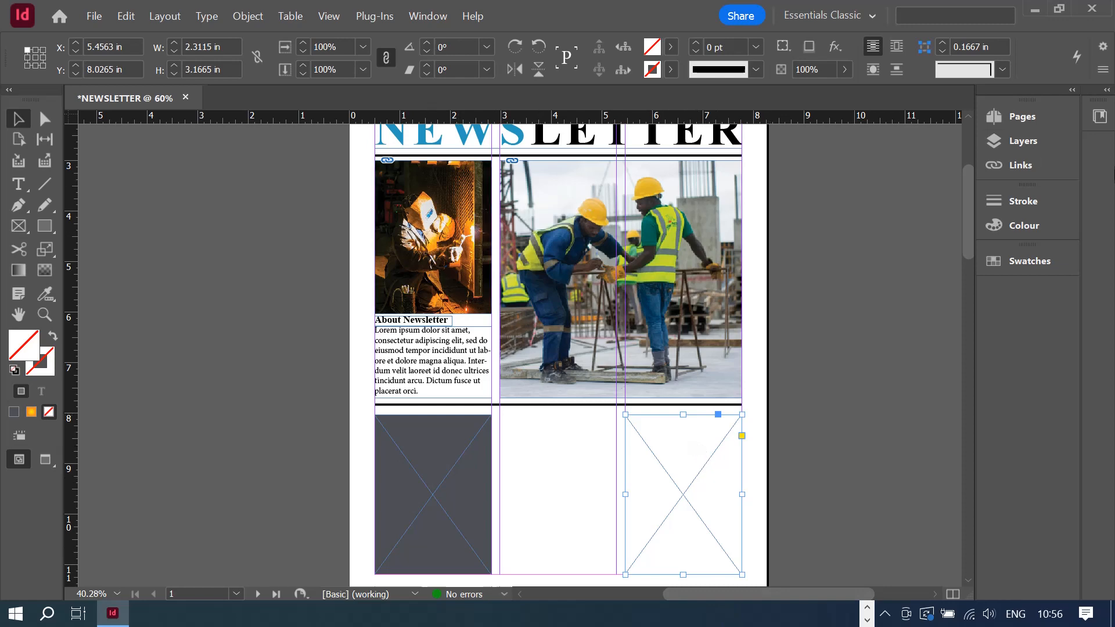
# - Place pexels-ron-lach-8817828.jpg into the copied right-hand frame
pyautogui.scroll(3, 849, 368)
pyautogui.scroll(-4, 849, 368)
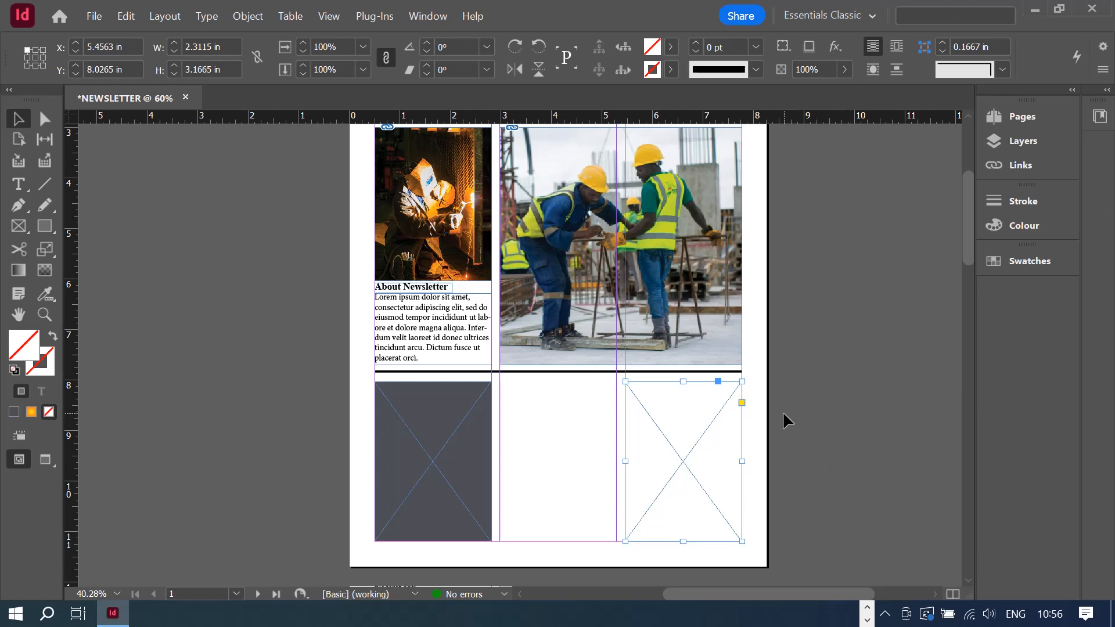
pyautogui.rightClick(650, 412)
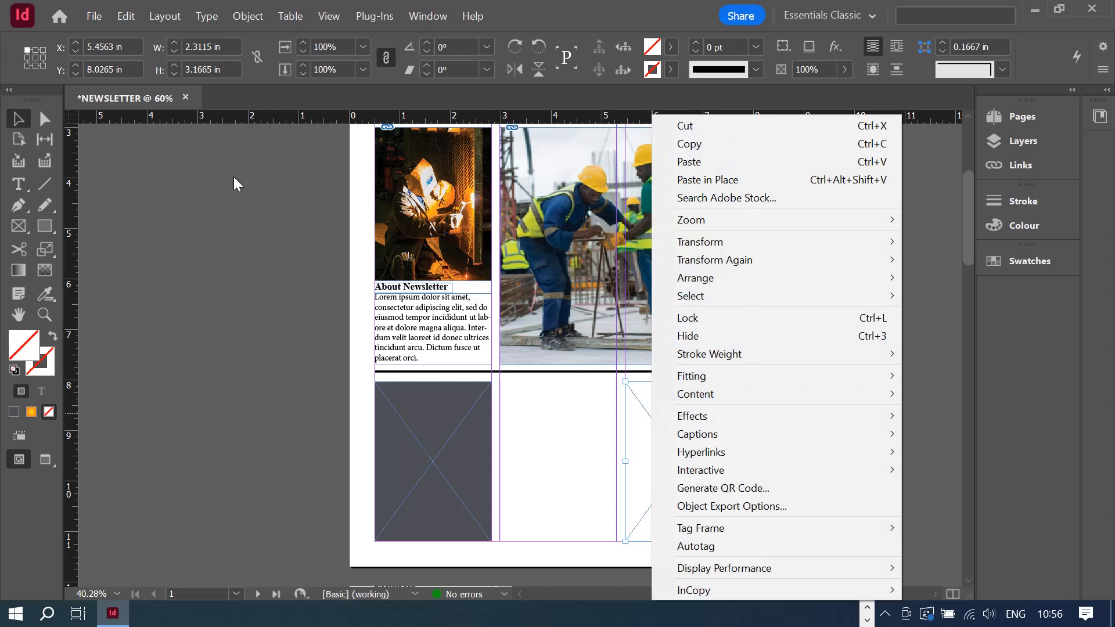
pyautogui.click(99, 19)
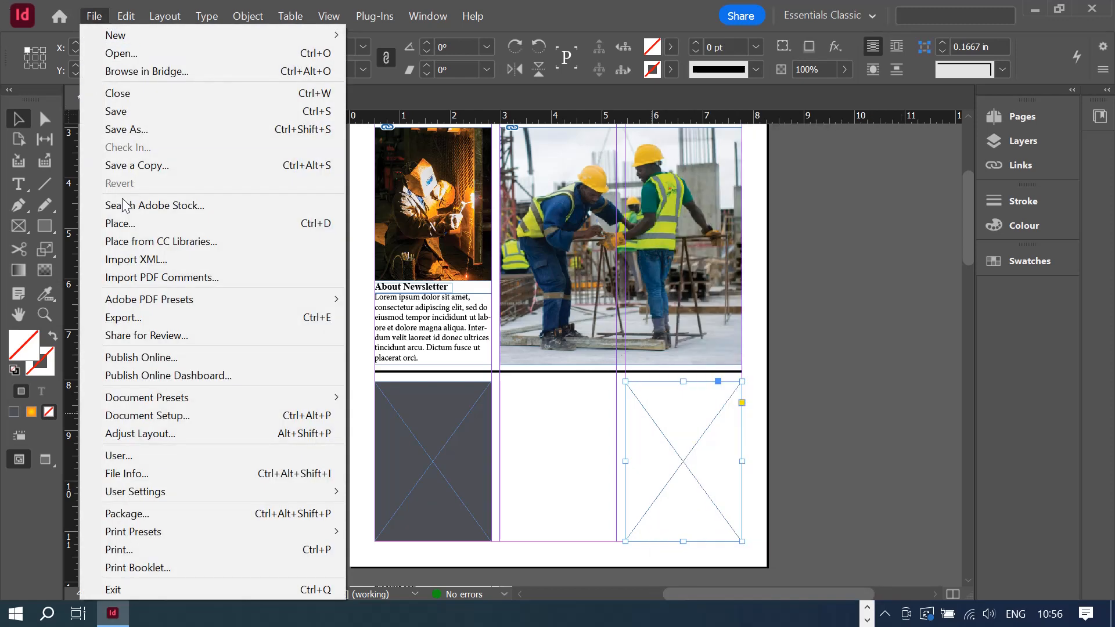
pyautogui.click(159, 228)
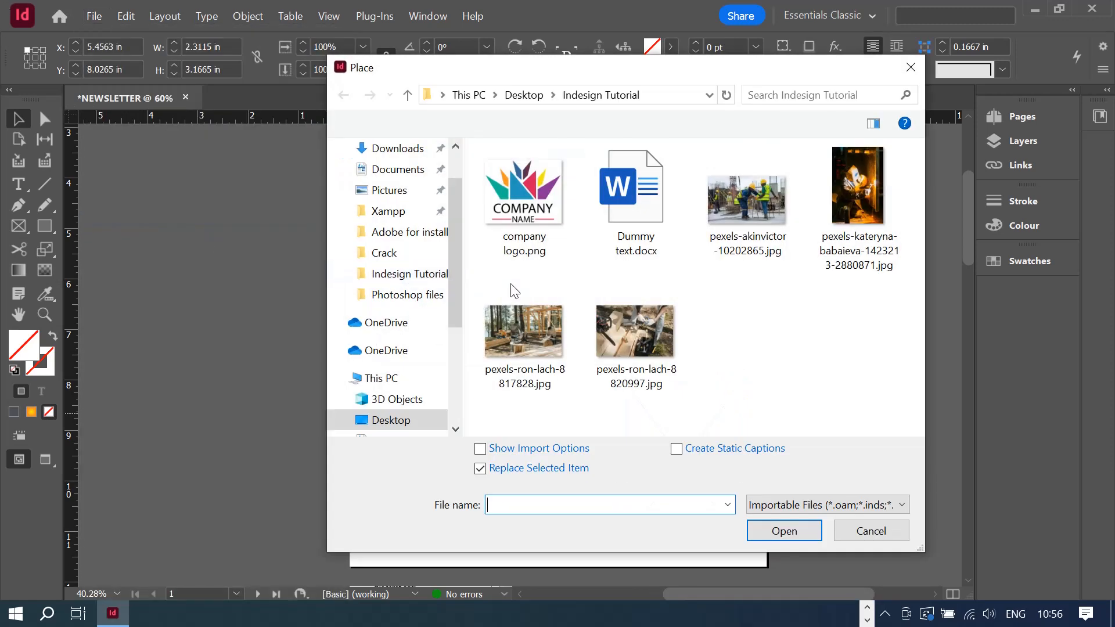
pyautogui.click(646, 351)
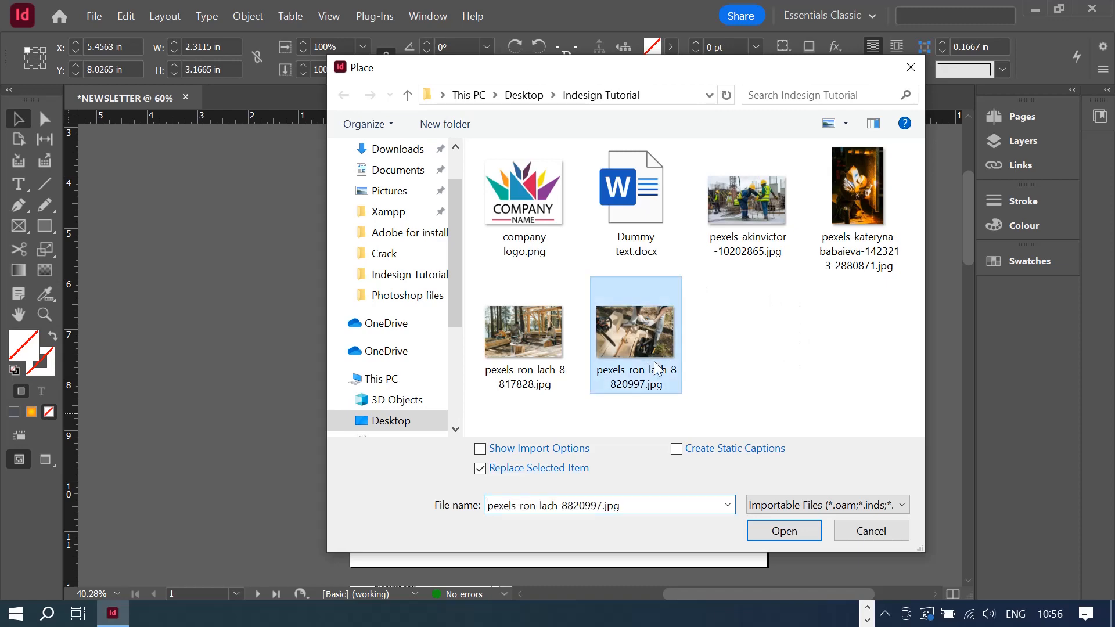
pyautogui.click(526, 335)
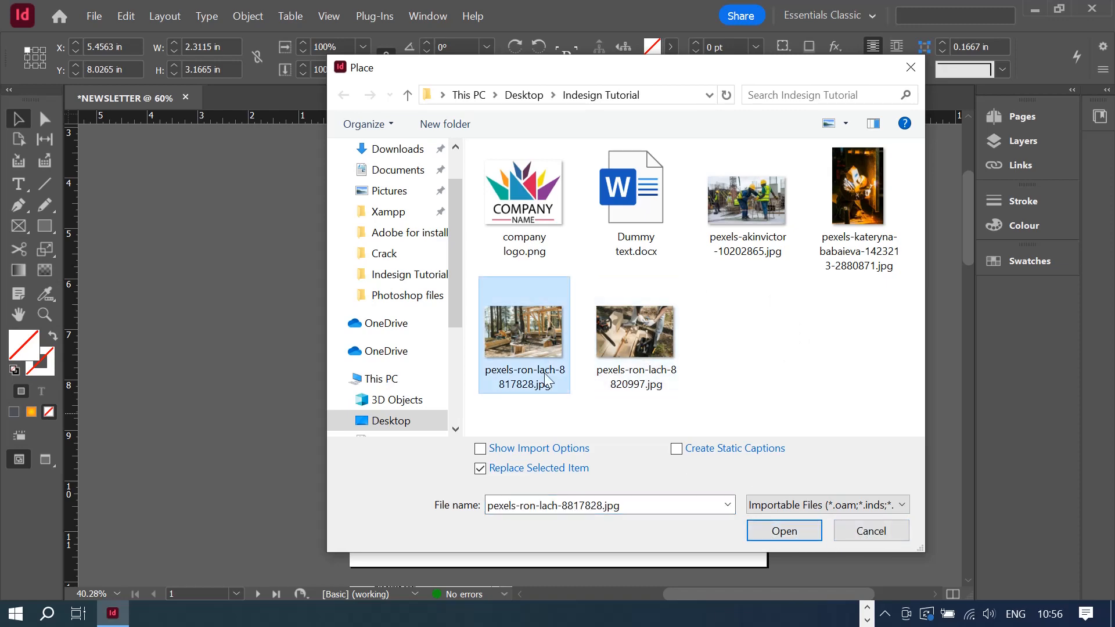
pyautogui.click(784, 530)
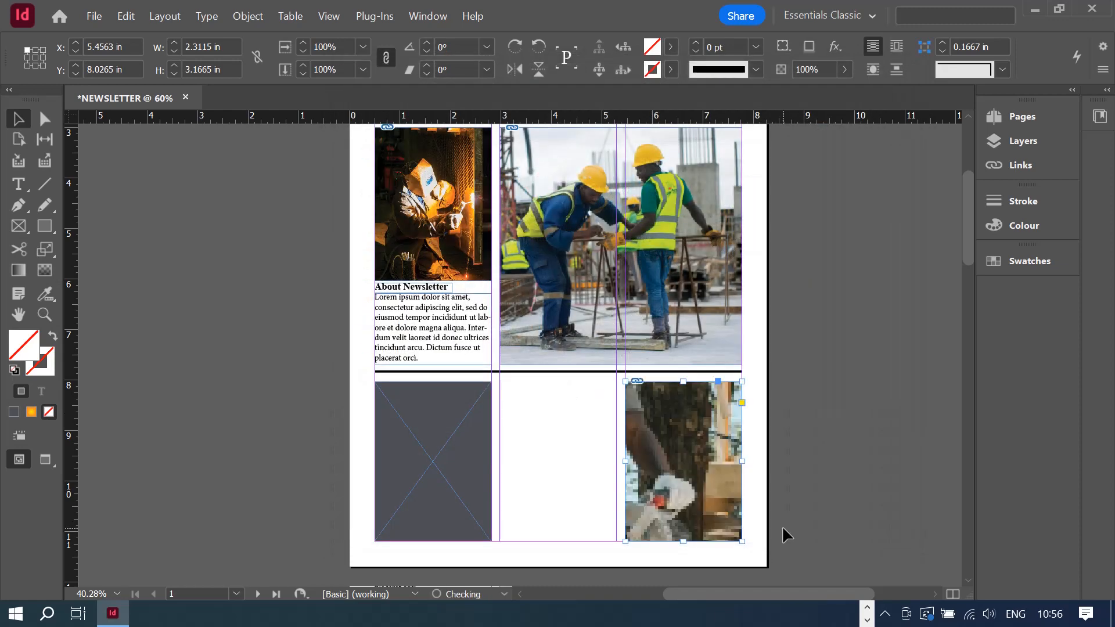
# - Make the woodworking photo fill its frame proportionally
pyautogui.rightClick(658, 499)
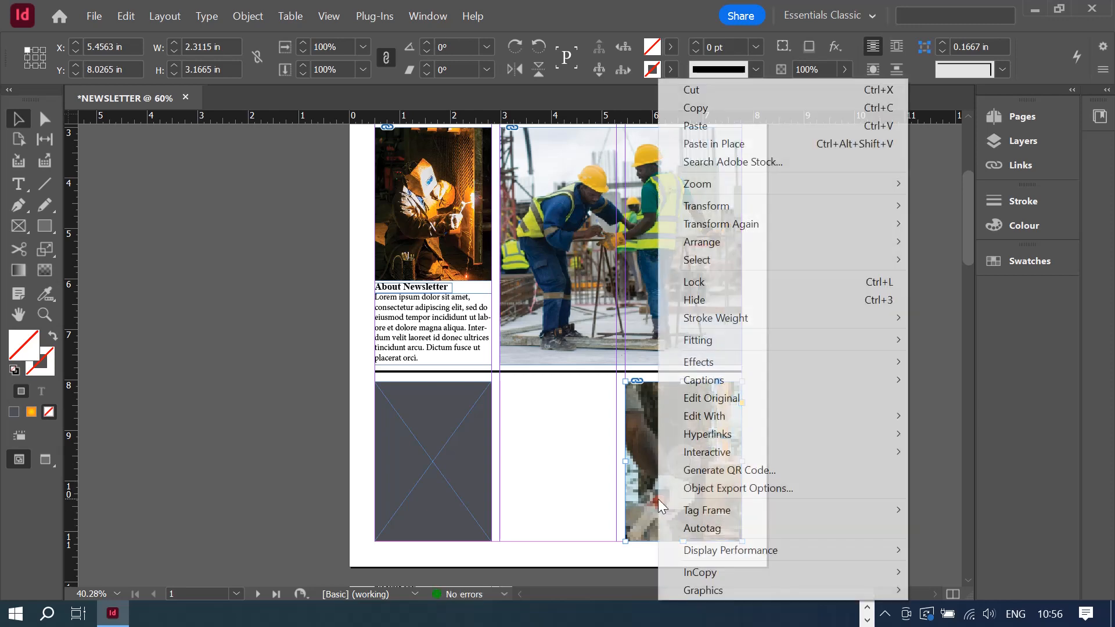
pyautogui.moveTo(749, 345)
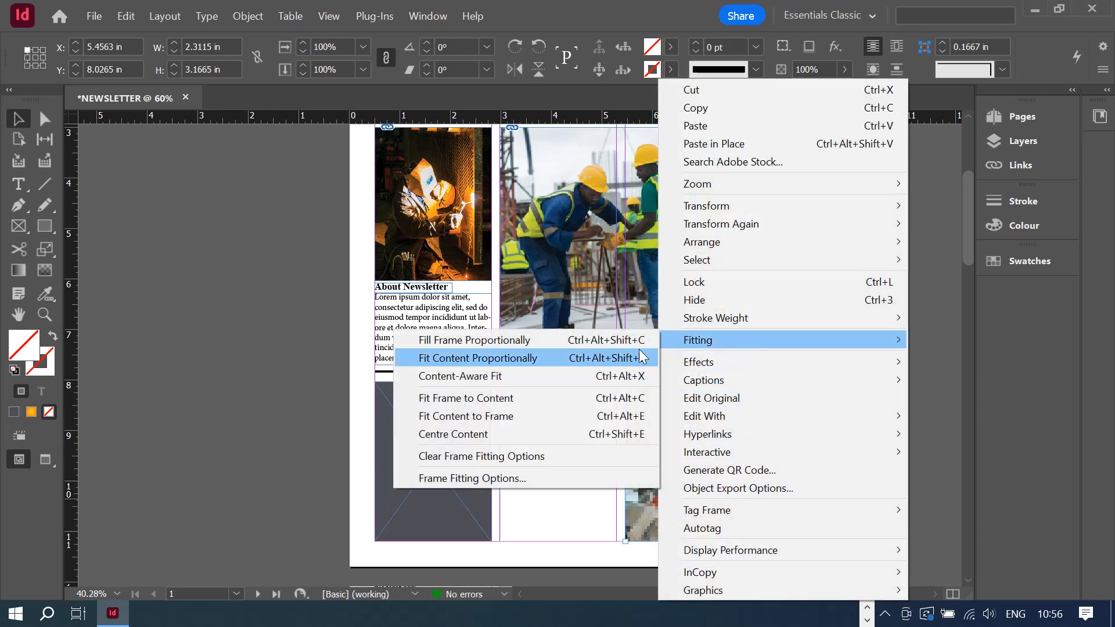
pyautogui.click(582, 343)
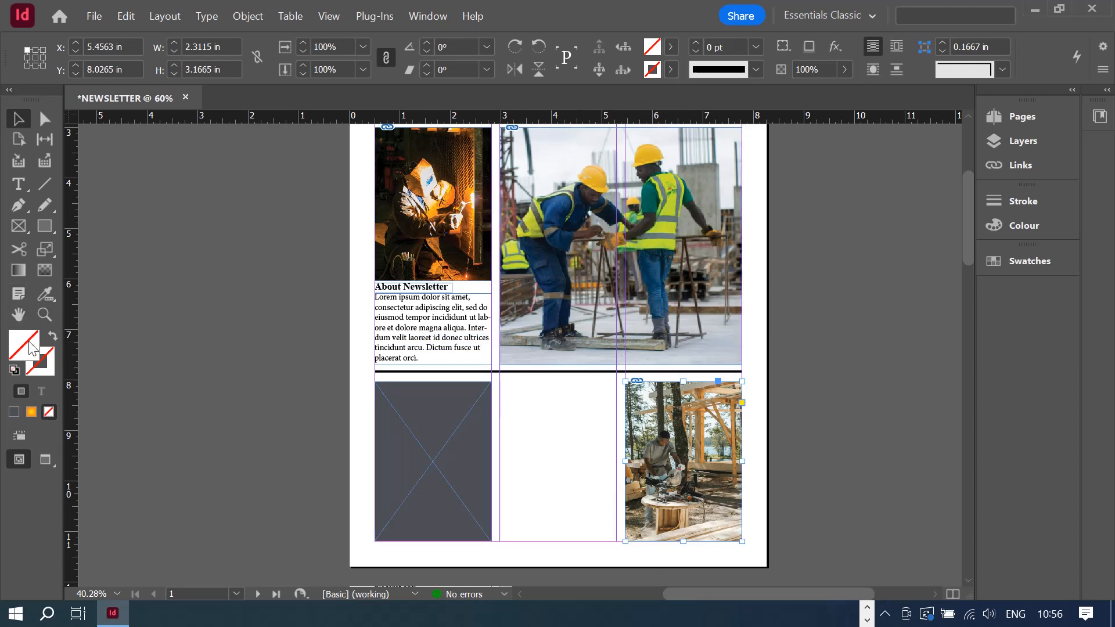
pyautogui.click(19, 226)
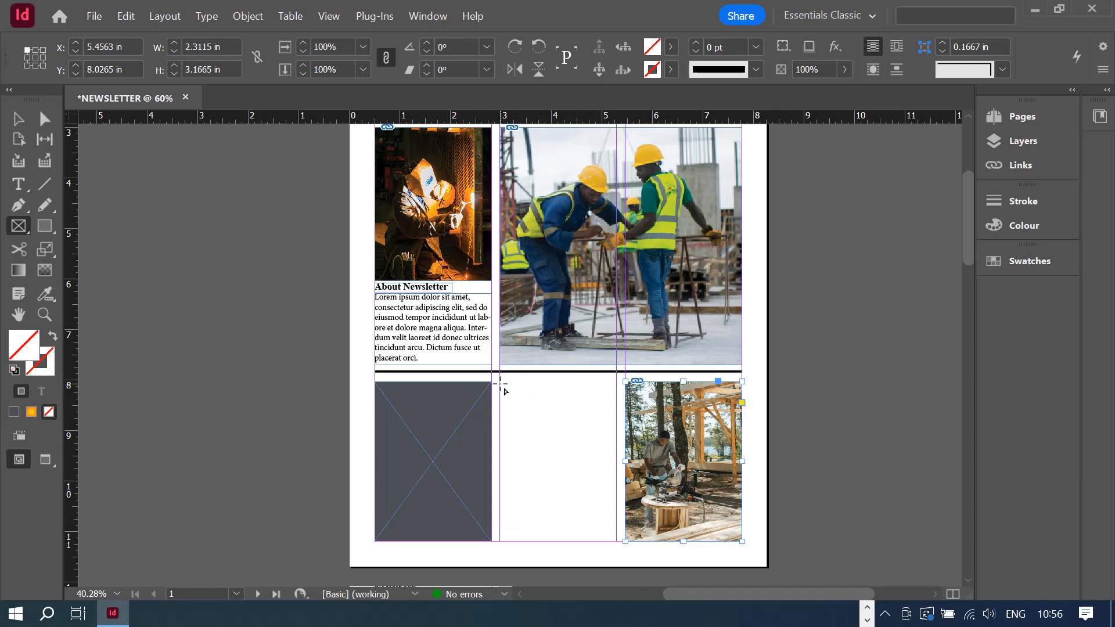
# - Draw a thin rectangle frame across the top of the lower middle column
pyautogui.moveTo(500, 382); pyautogui.dragTo(616, 403)
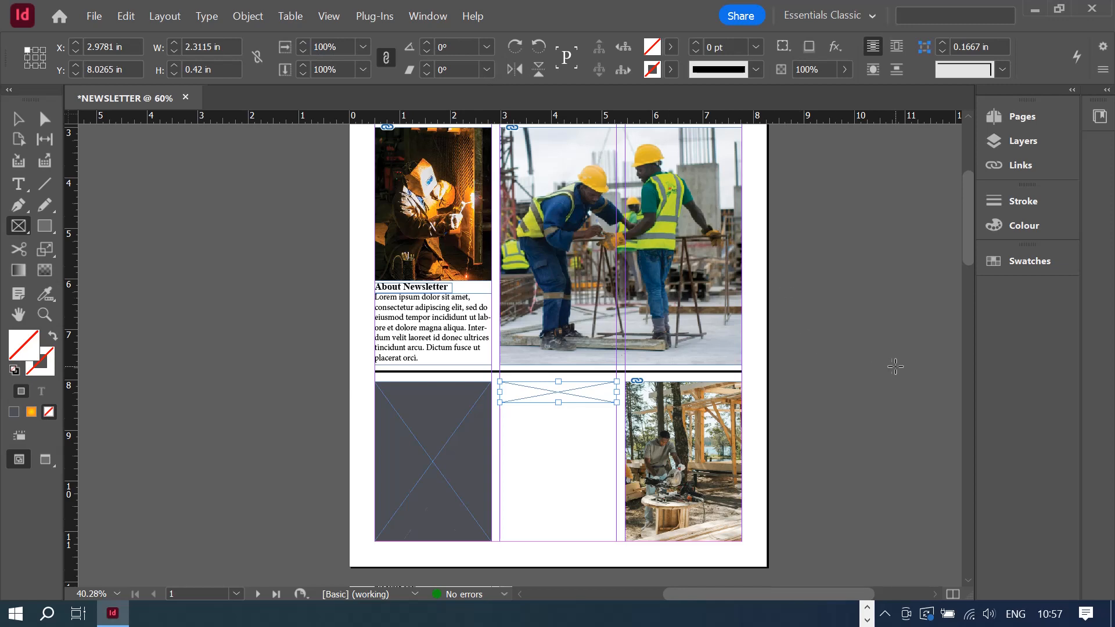
pyautogui.scroll(-3, 895, 367)
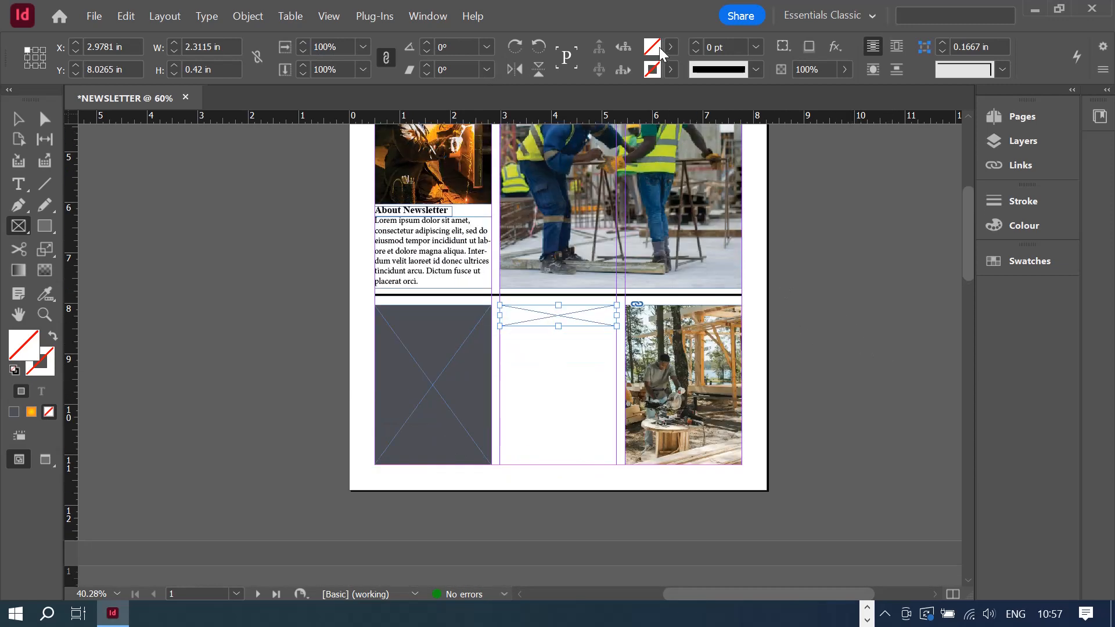
pyautogui.scroll(5, 834, 192)
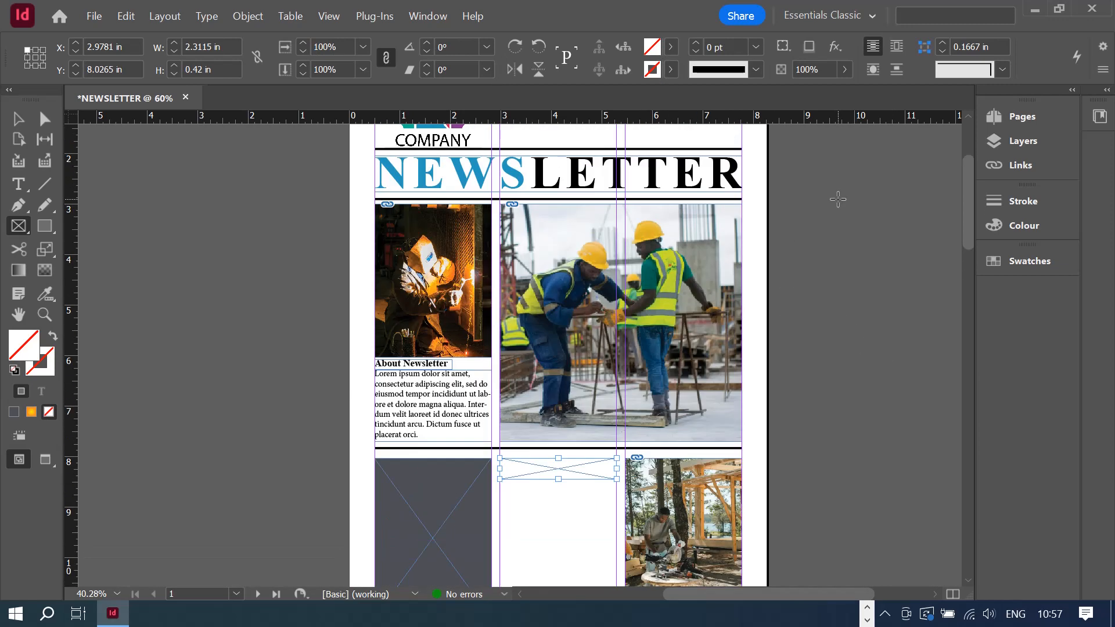
# - Fill the bar with the NEWS blue (2598bd), sampled with the Colour Picker eyedropper
pyautogui.doubleClick(654, 48)
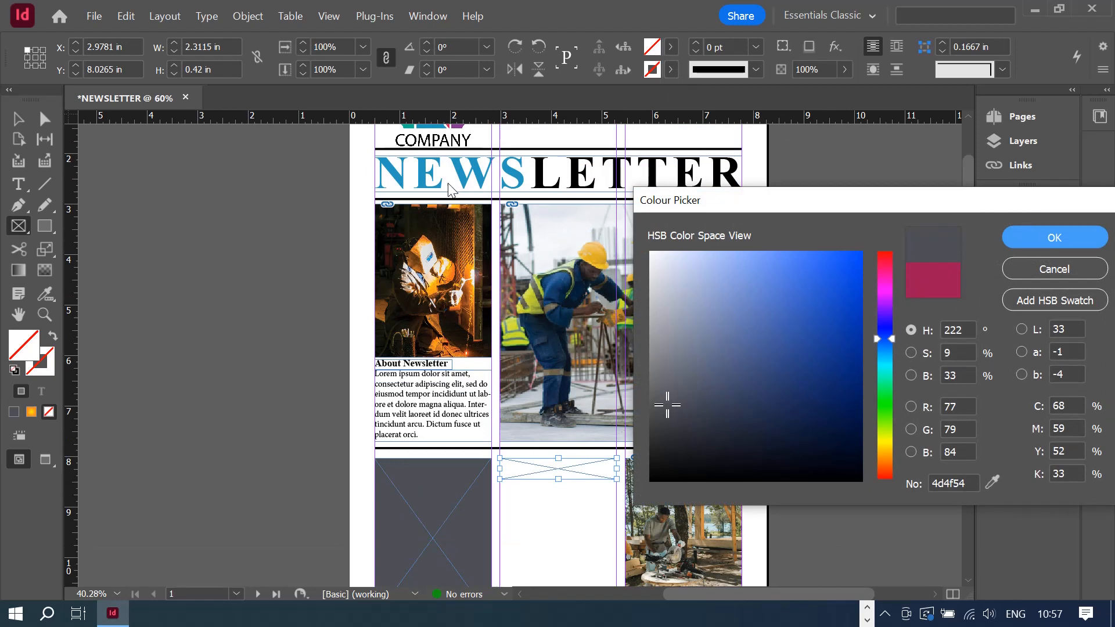
pyautogui.click(993, 482)
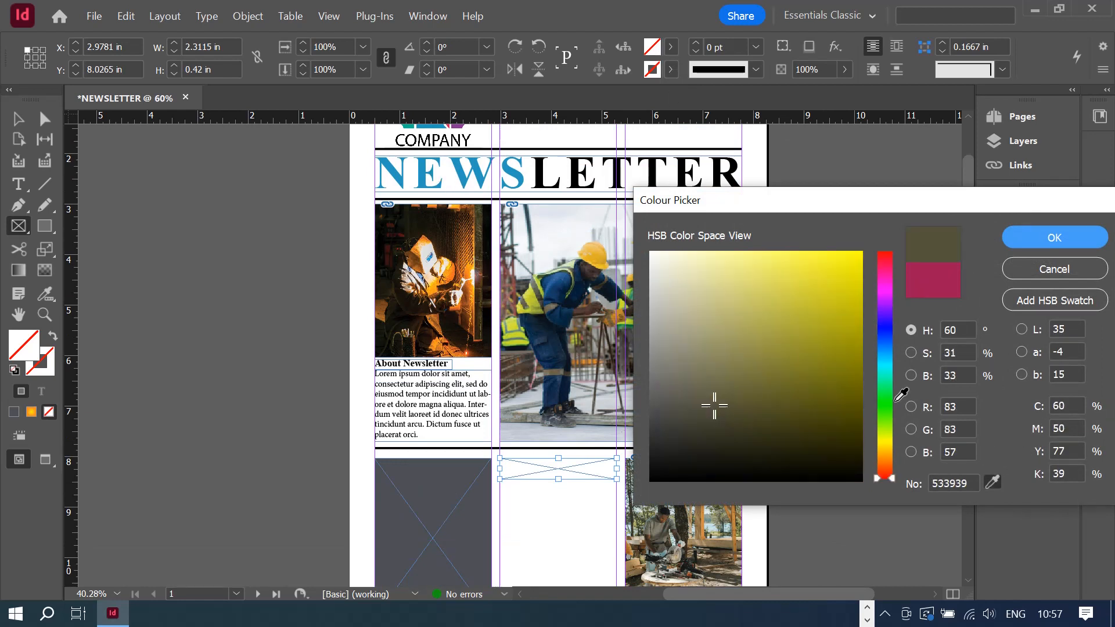
pyautogui.click(426, 175)
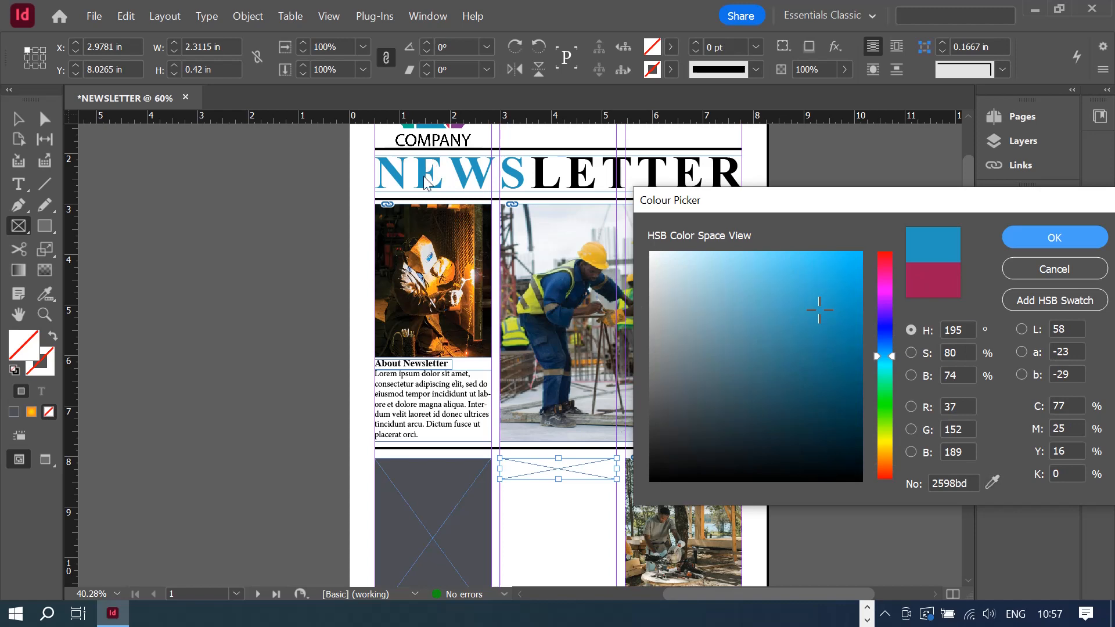
pyautogui.click(1080, 231)
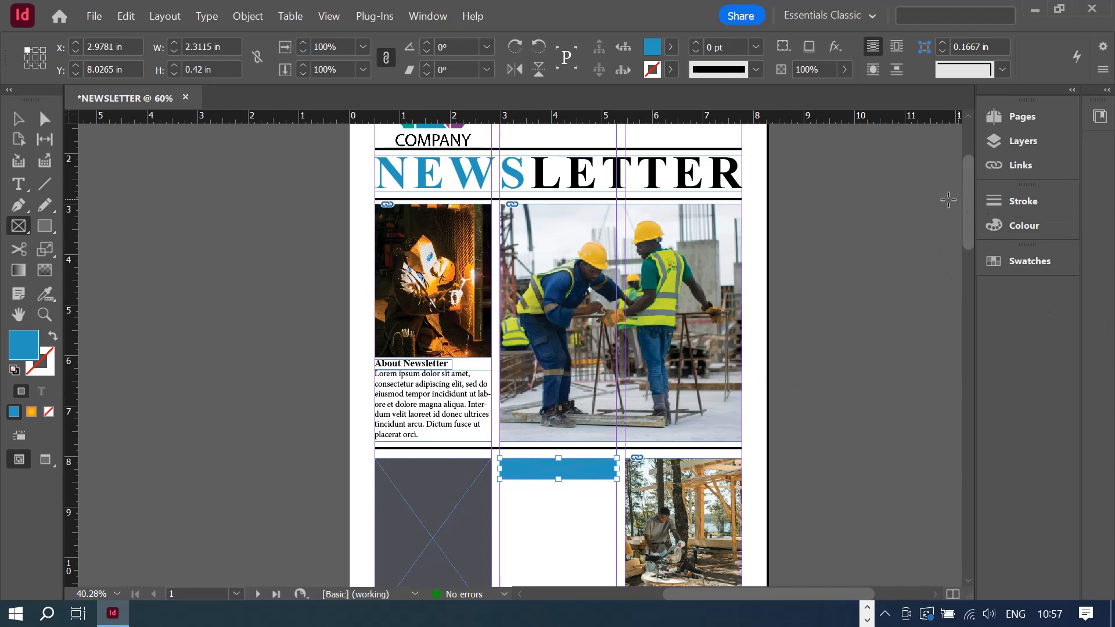
pyautogui.moveTo(966, 200); pyautogui.dragTo(969, 211)
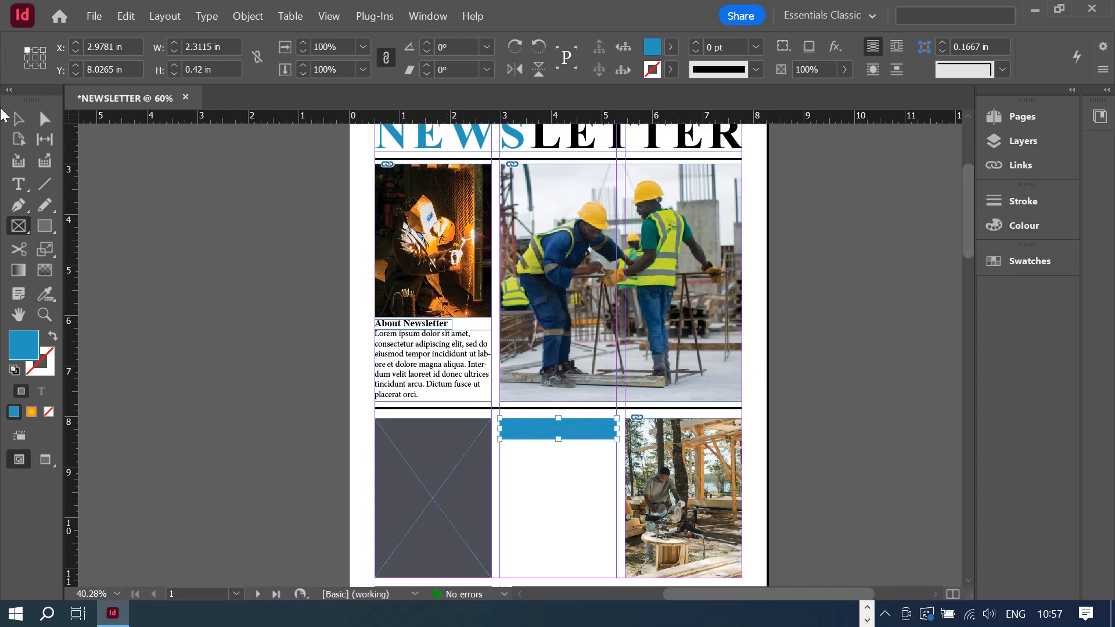
pyautogui.click(18, 118)
pyautogui.scroll(3, 782, 325)
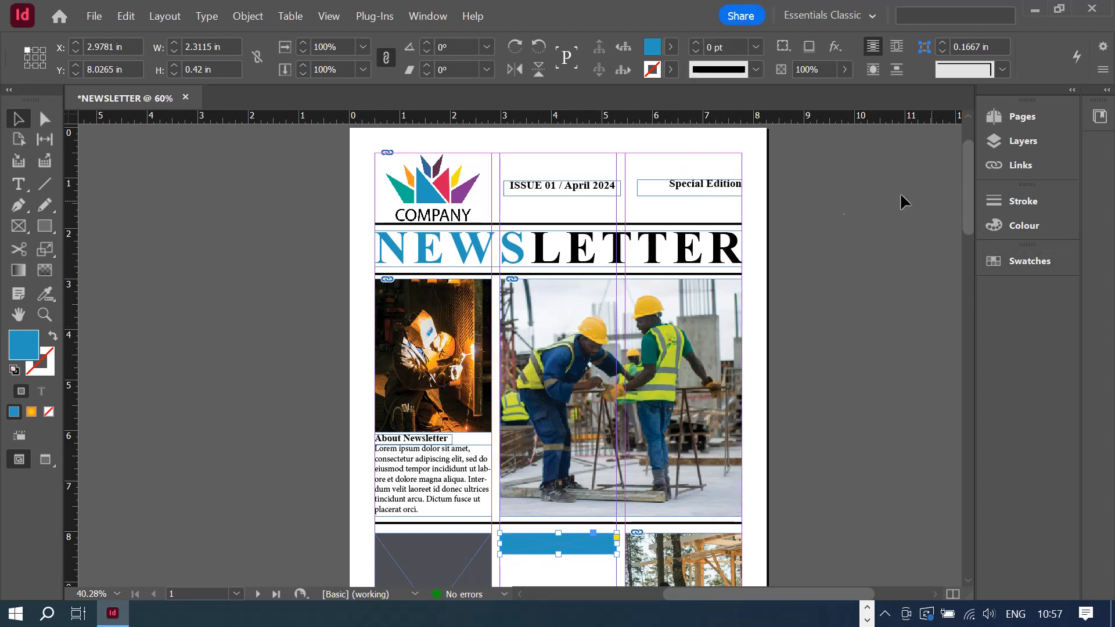
pyautogui.scroll(-2, 805, 329)
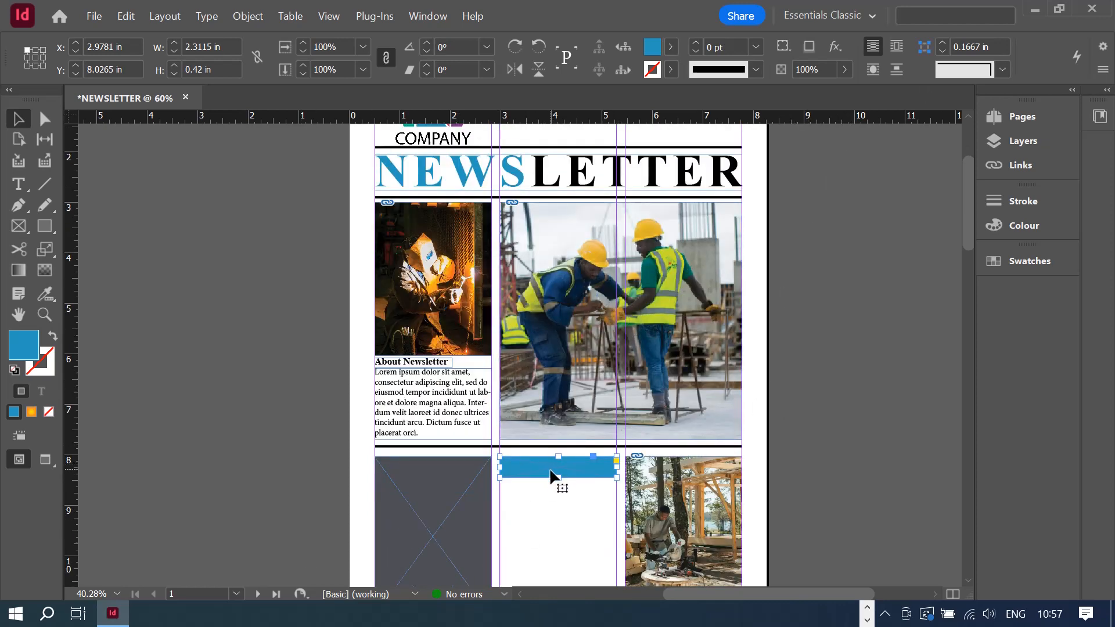
pyautogui.scroll(3, 575, 471)
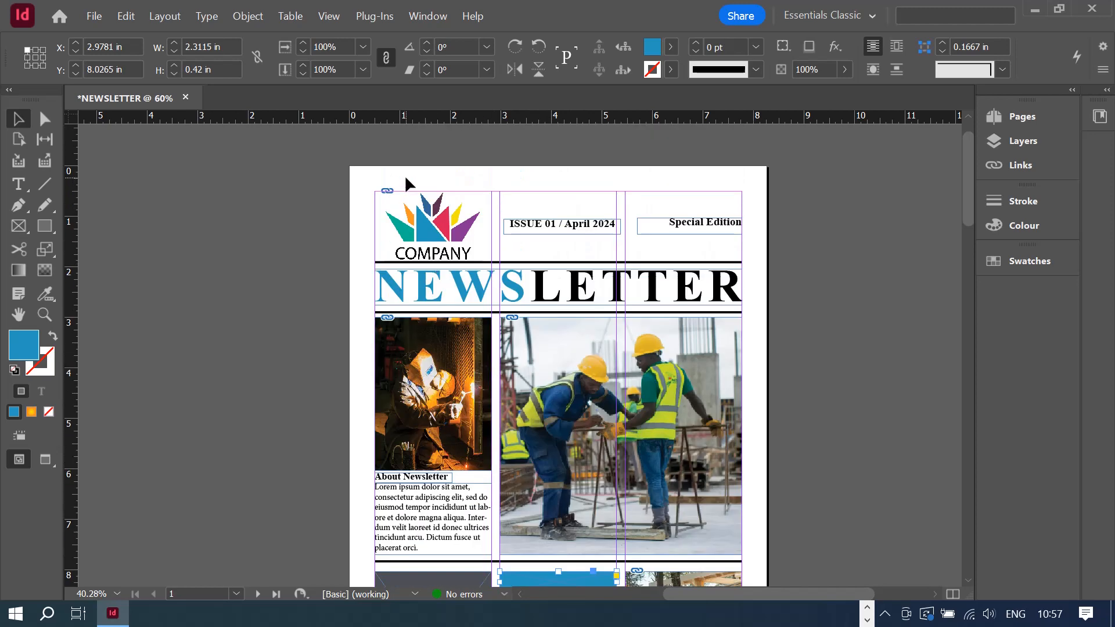
# - Lock the logo frame and the NEWSLETTER title frame
pyautogui.click(399, 227)
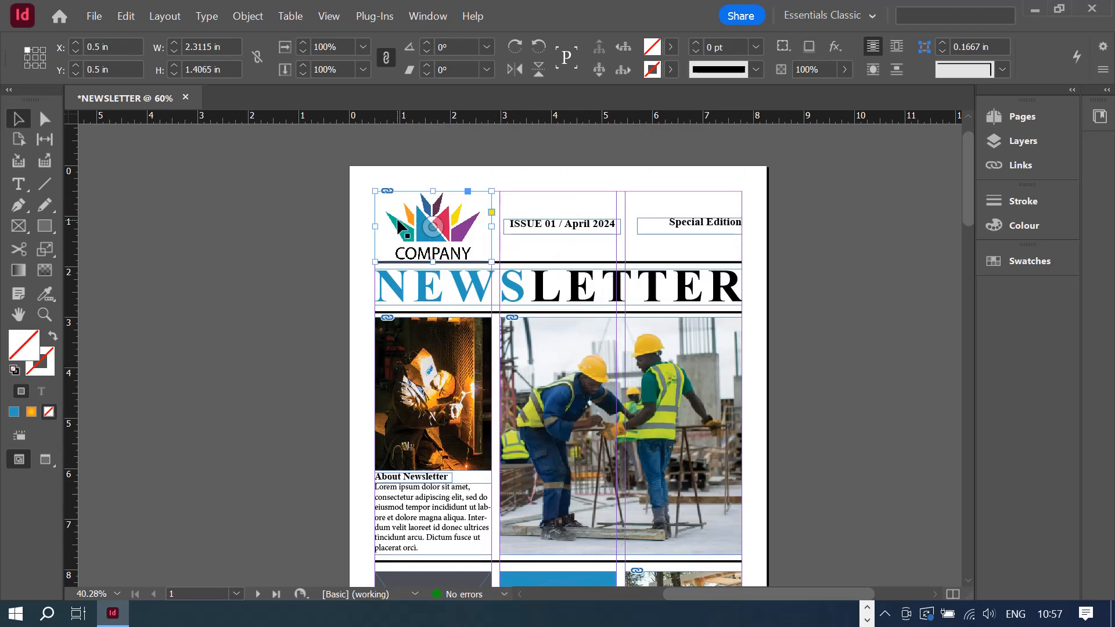
pyautogui.rightClick(410, 226)
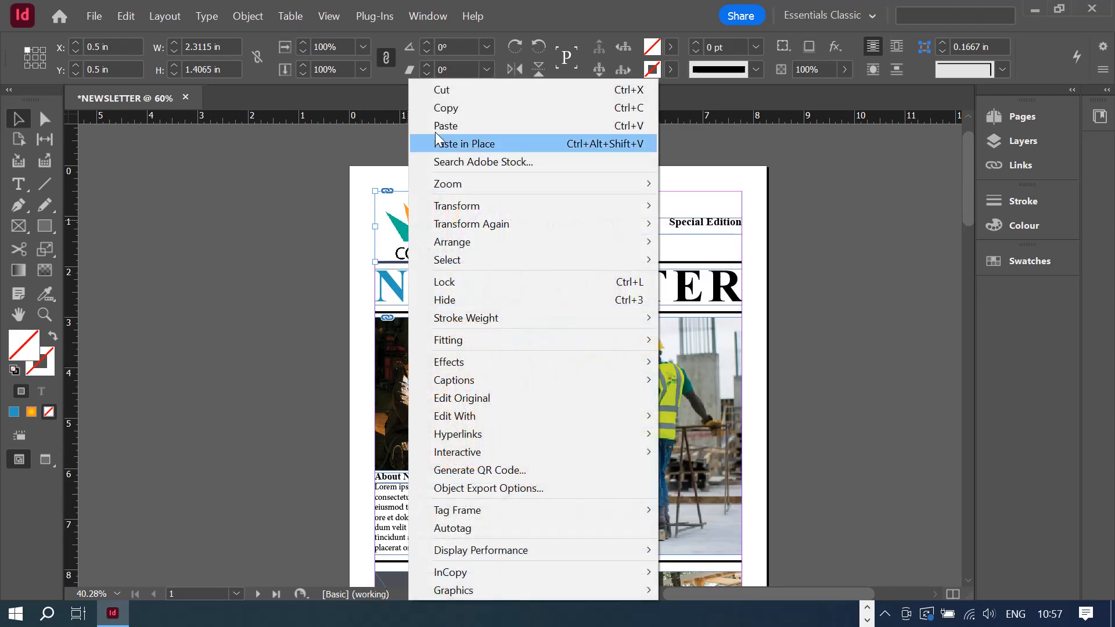
pyautogui.click(462, 285)
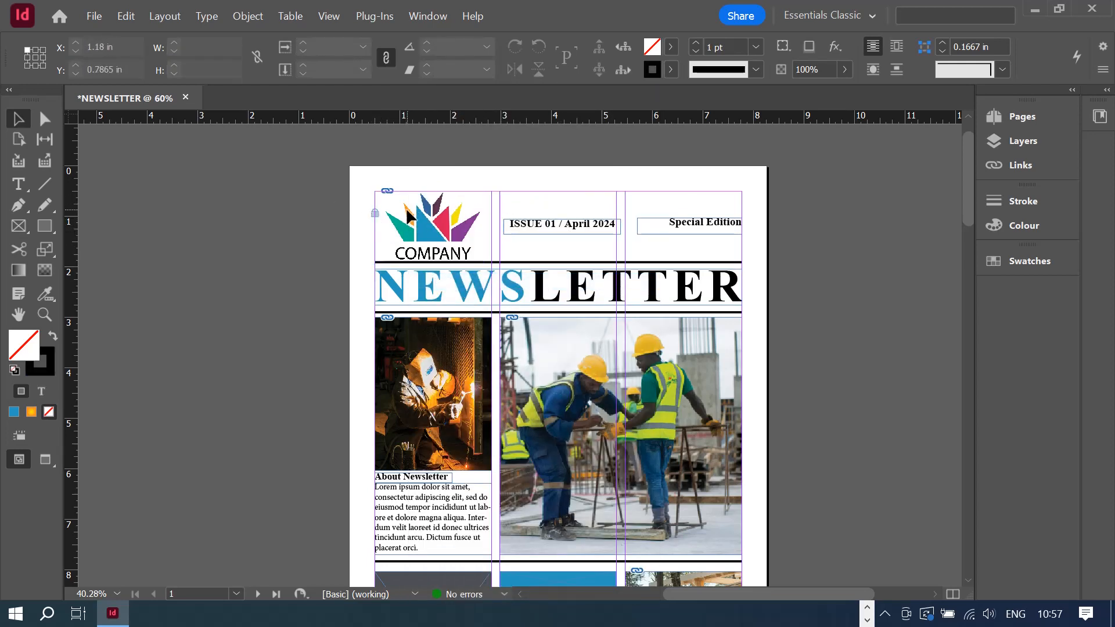
pyautogui.moveTo(515, 151); pyautogui.dragTo(396, 231)
pyautogui.click(475, 180)
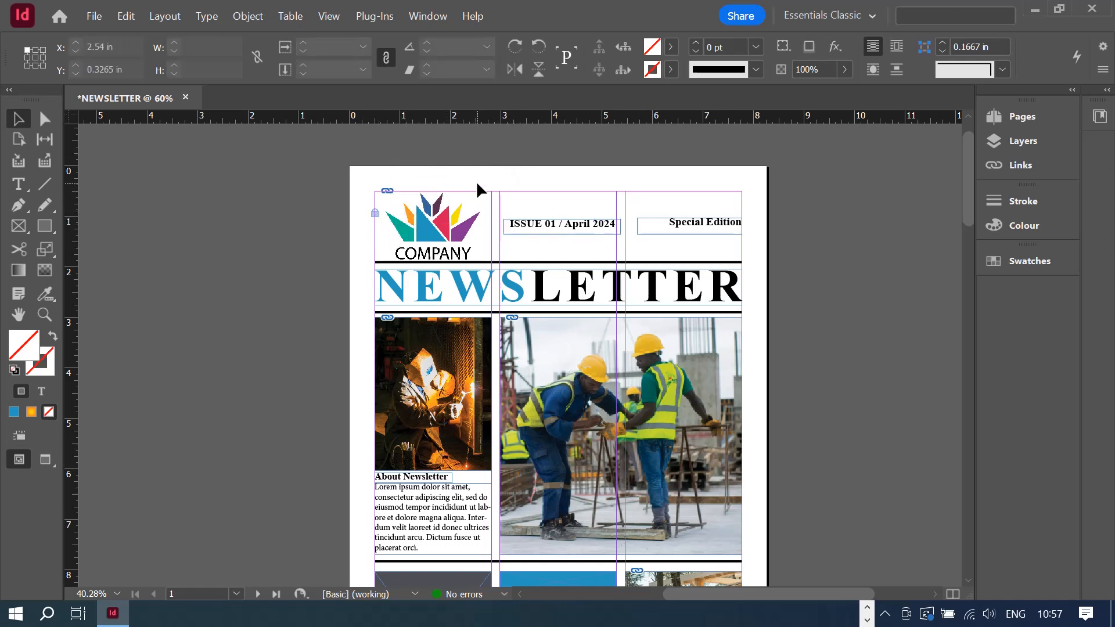
pyautogui.click(523, 298)
pyautogui.rightClick(523, 298)
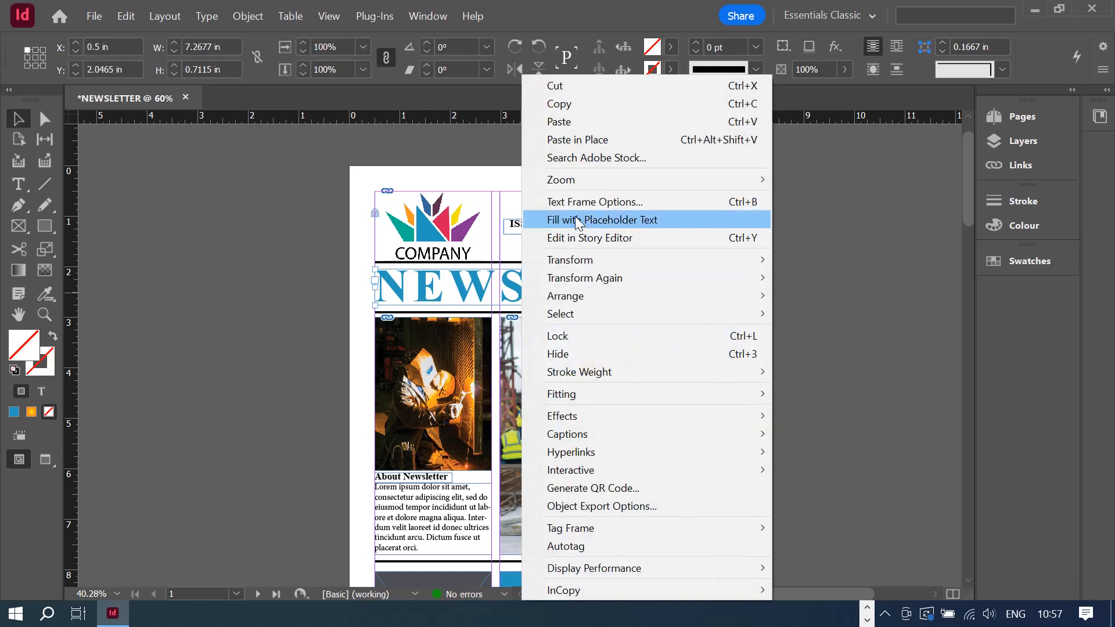
pyautogui.click(605, 334)
# - Lock the construction photo and the grey placeholder frame
pyautogui.rightClick(546, 381)
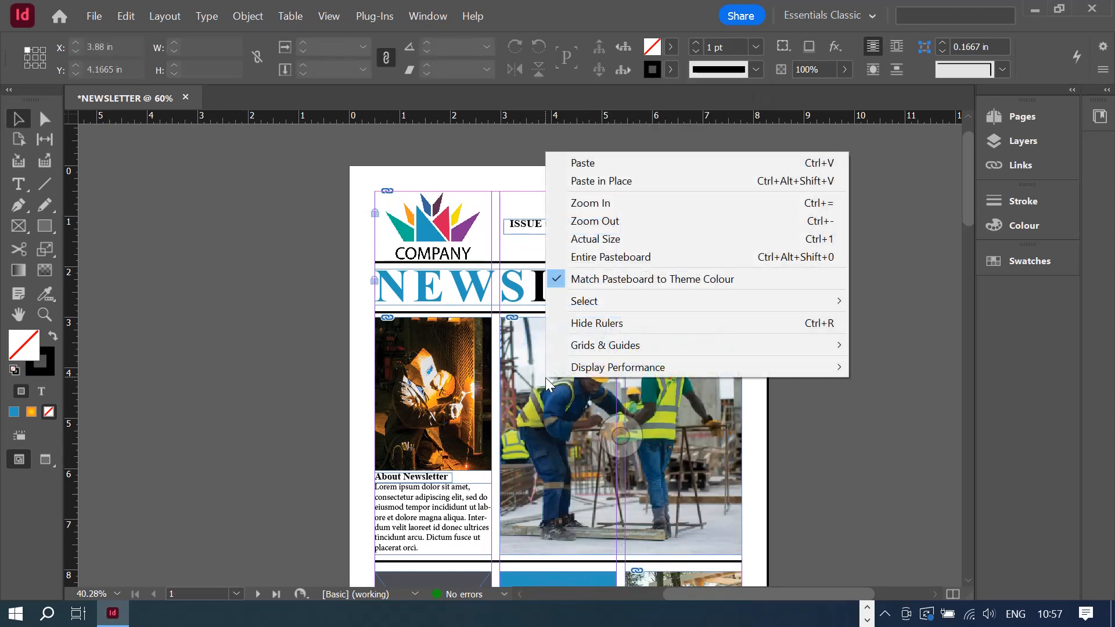
pyautogui.click(533, 387)
pyautogui.rightClick(536, 386)
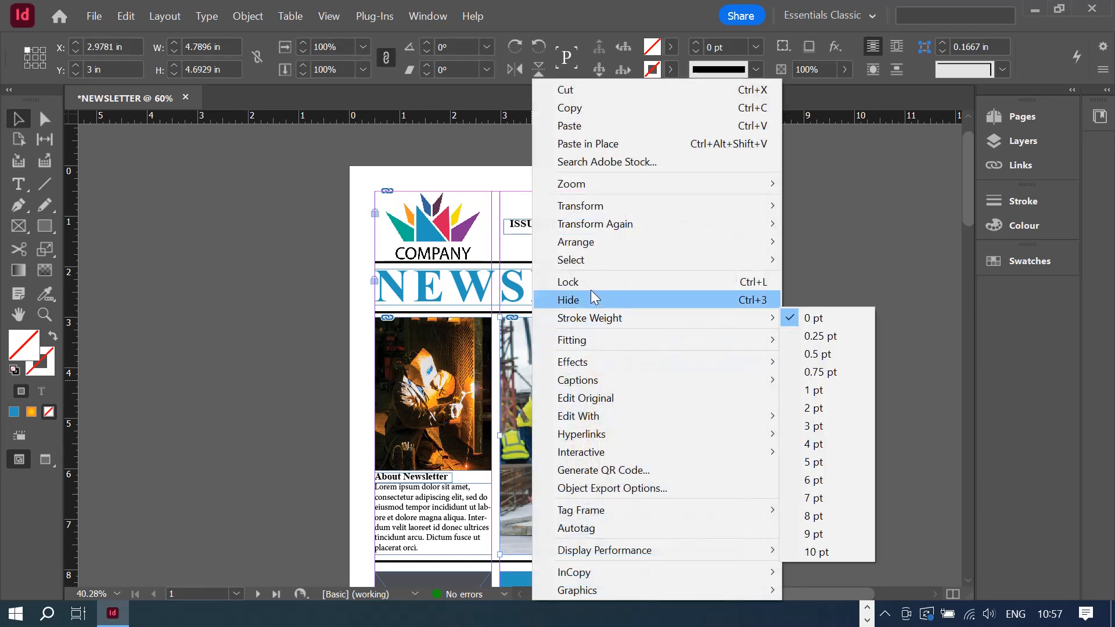
pyautogui.click(579, 283)
pyautogui.scroll(-3, 825, 274)
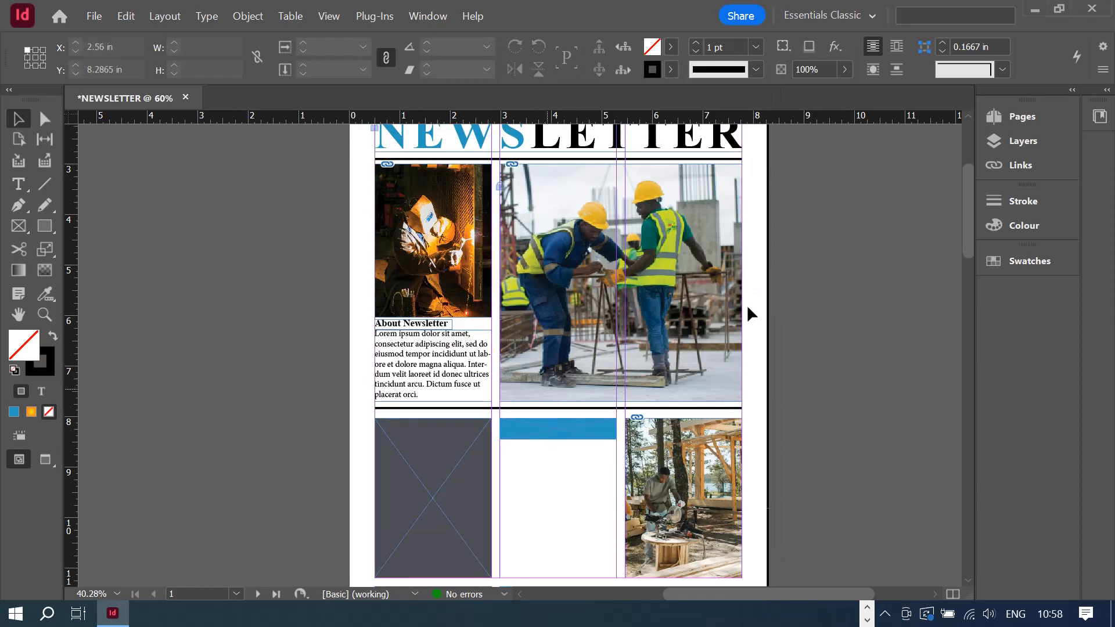
pyautogui.scroll(-1, 895, 280)
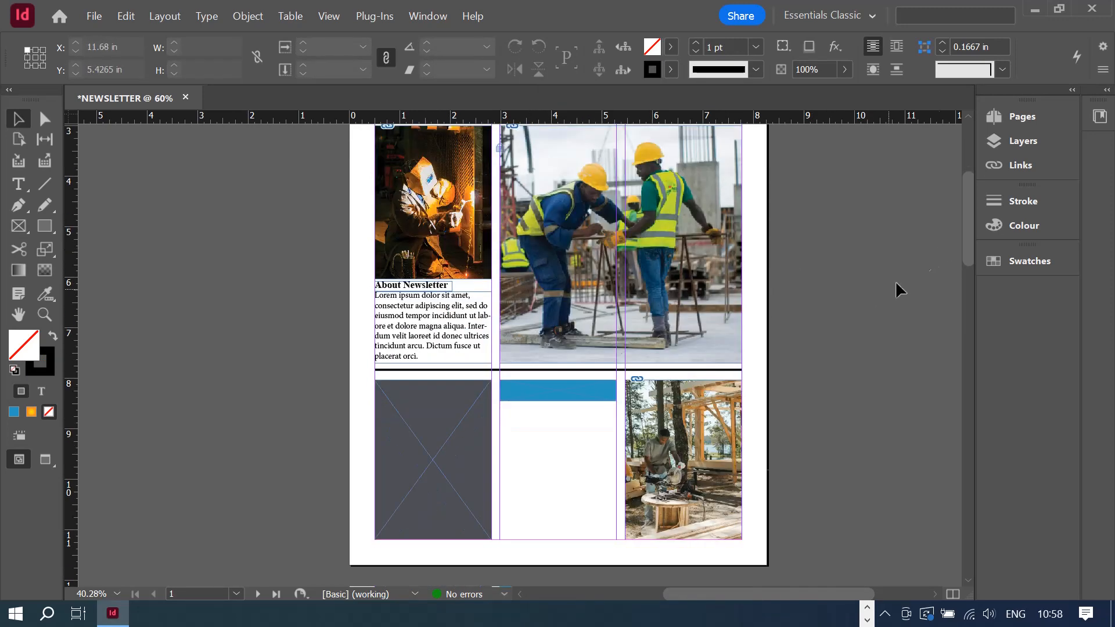
pyautogui.click(402, 447)
pyautogui.rightClick(403, 434)
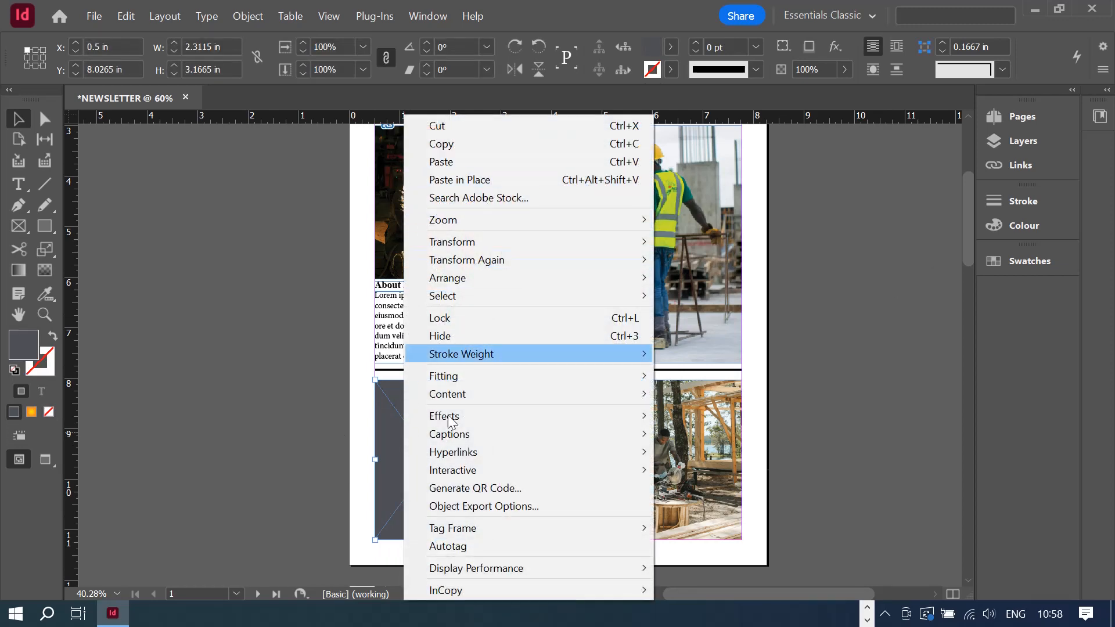
pyautogui.click(452, 318)
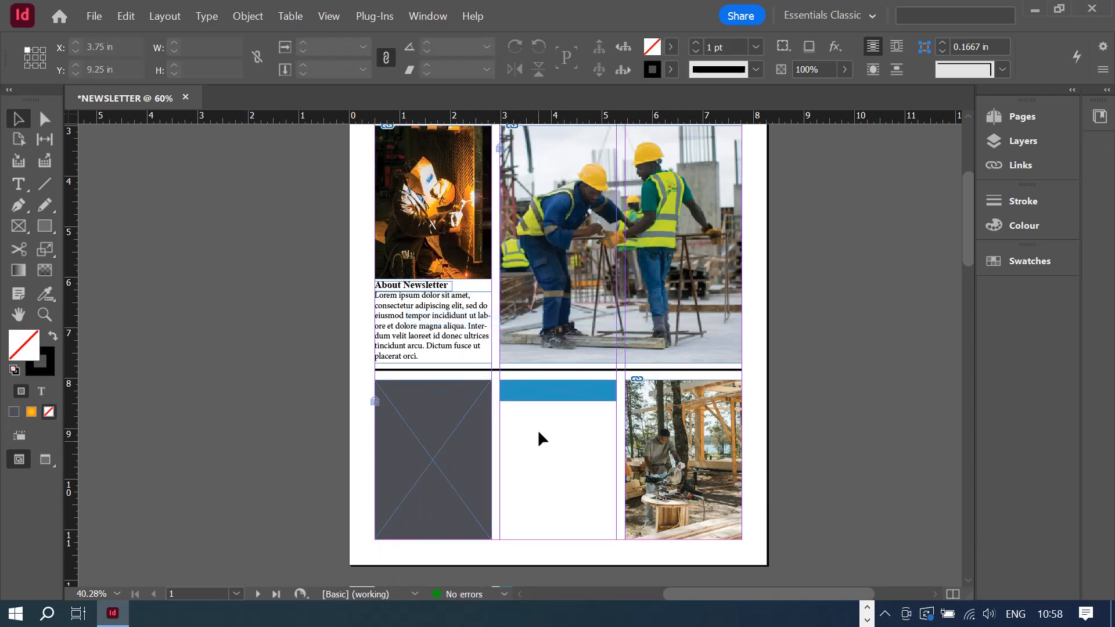
# - Lock the blue bar, the lower-right photo and the welder photo
pyautogui.click(525, 388)
pyautogui.rightClick(525, 387)
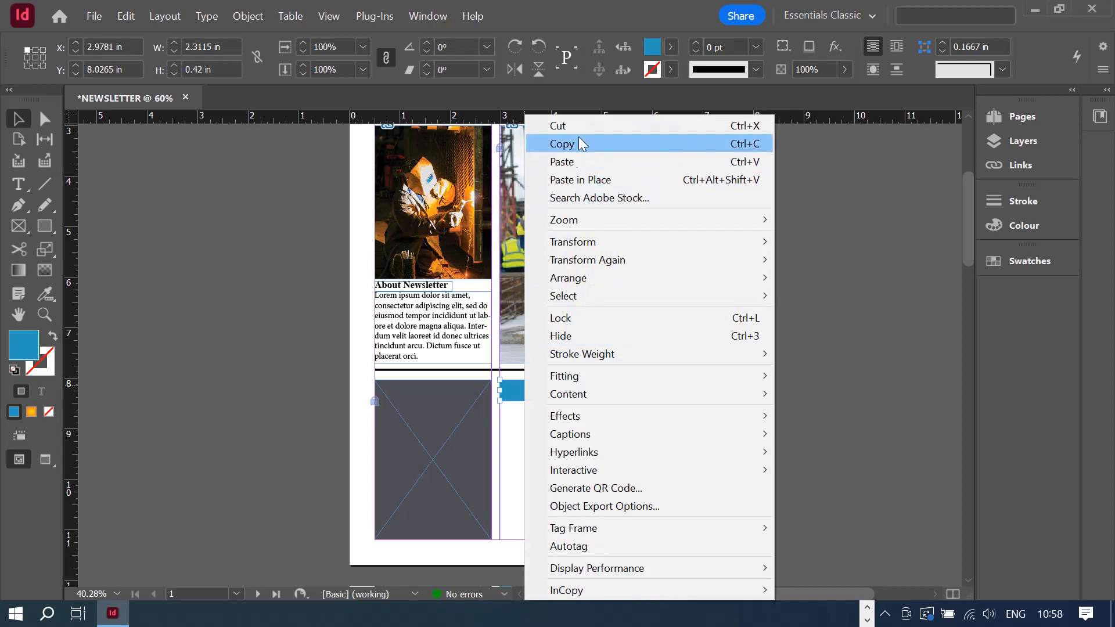
pyautogui.click(598, 319)
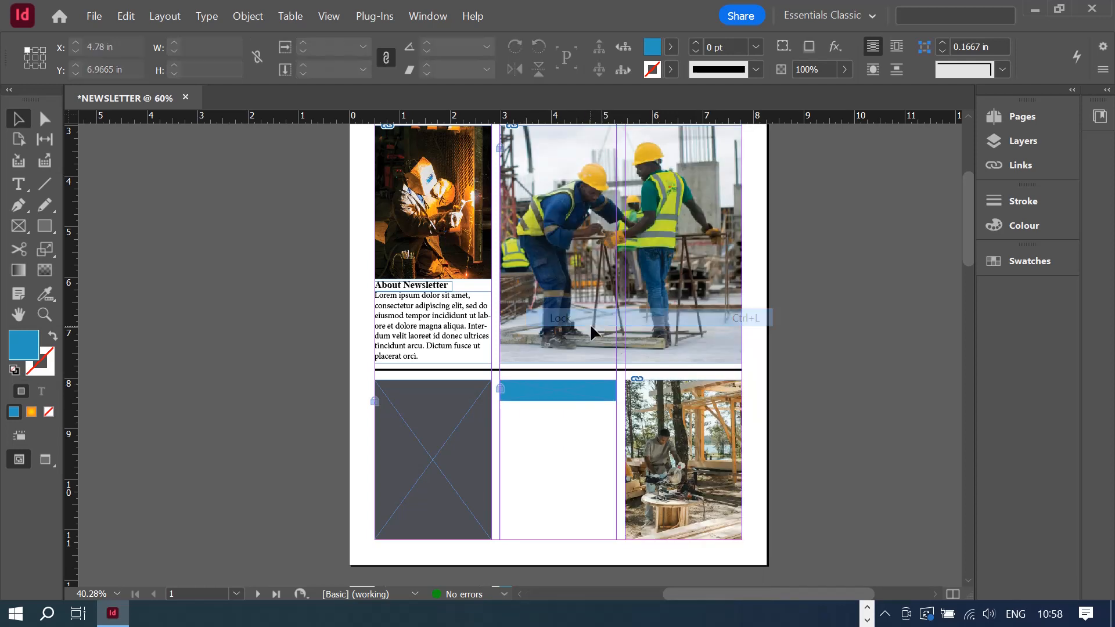
pyautogui.rightClick(658, 416)
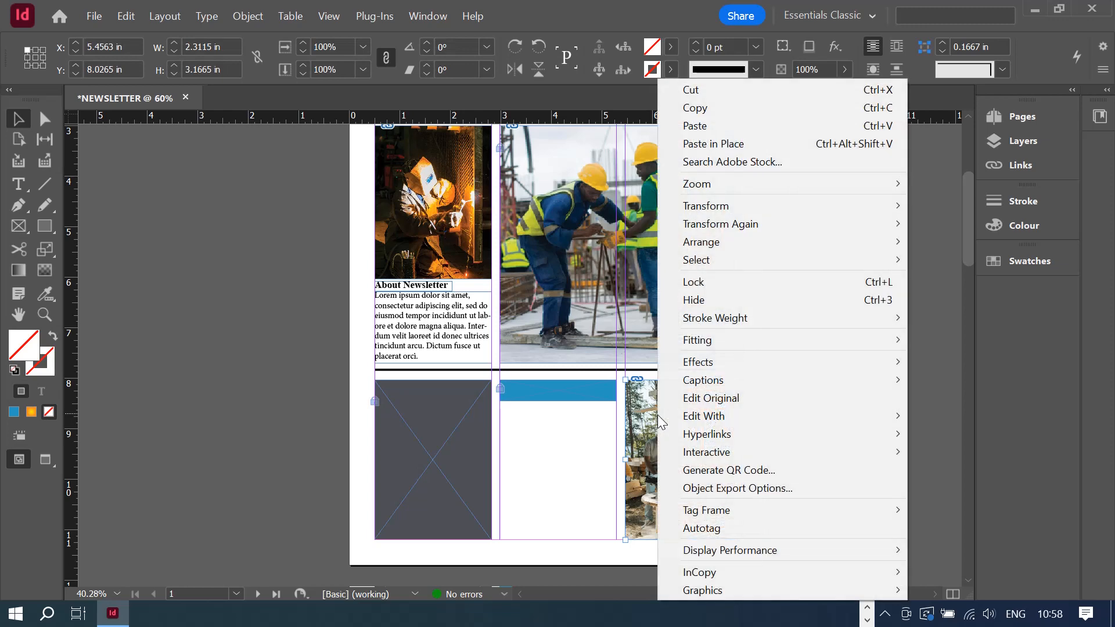
pyautogui.click(726, 281)
pyautogui.click(400, 349)
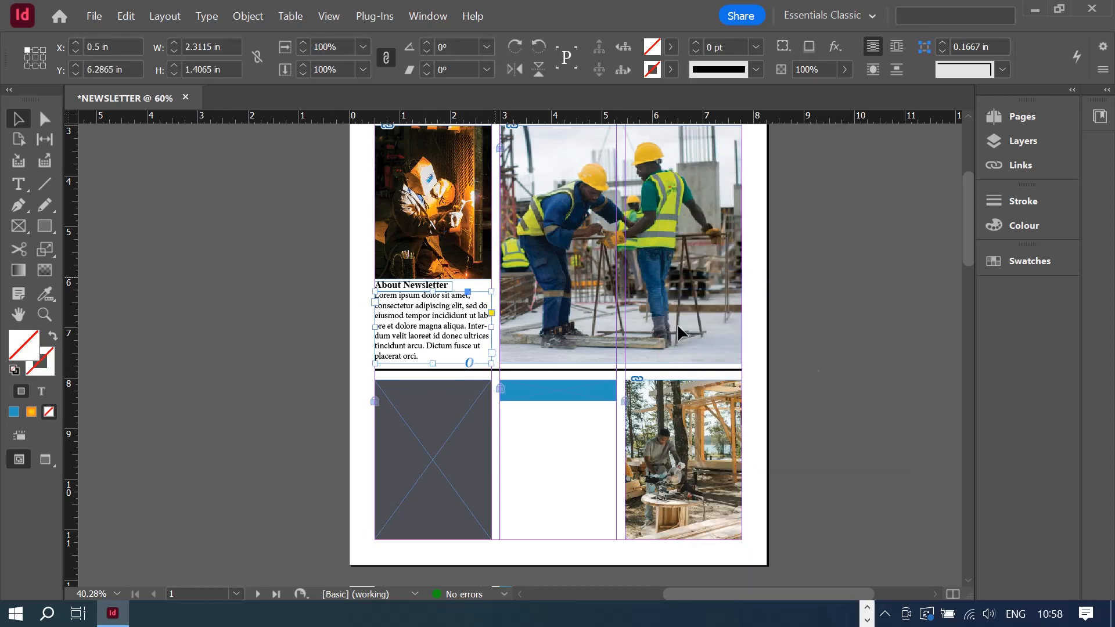
pyautogui.scroll(2, 810, 349)
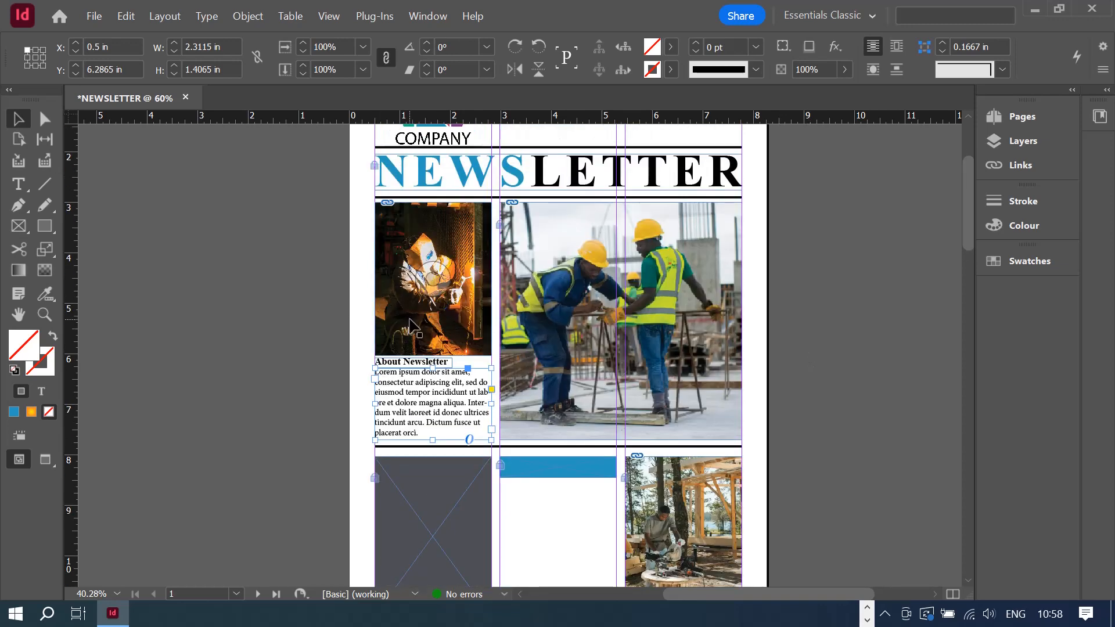
pyautogui.rightClick(412, 308)
pyautogui.click(447, 282)
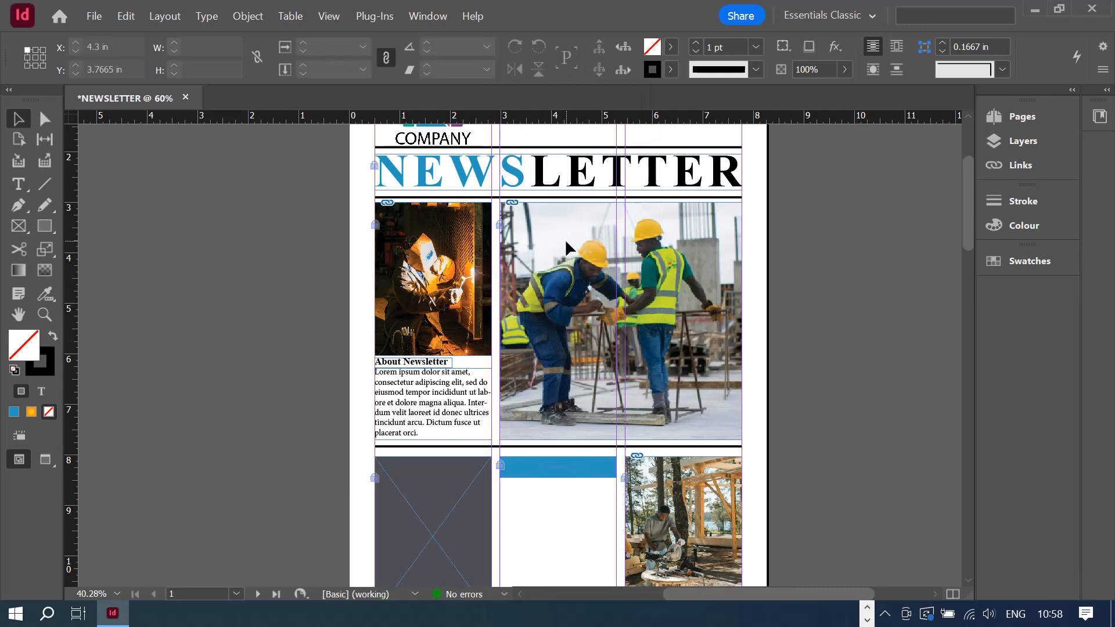
pyautogui.scroll(-2, 779, 314)
pyautogui.scroll(-3, 773, 339)
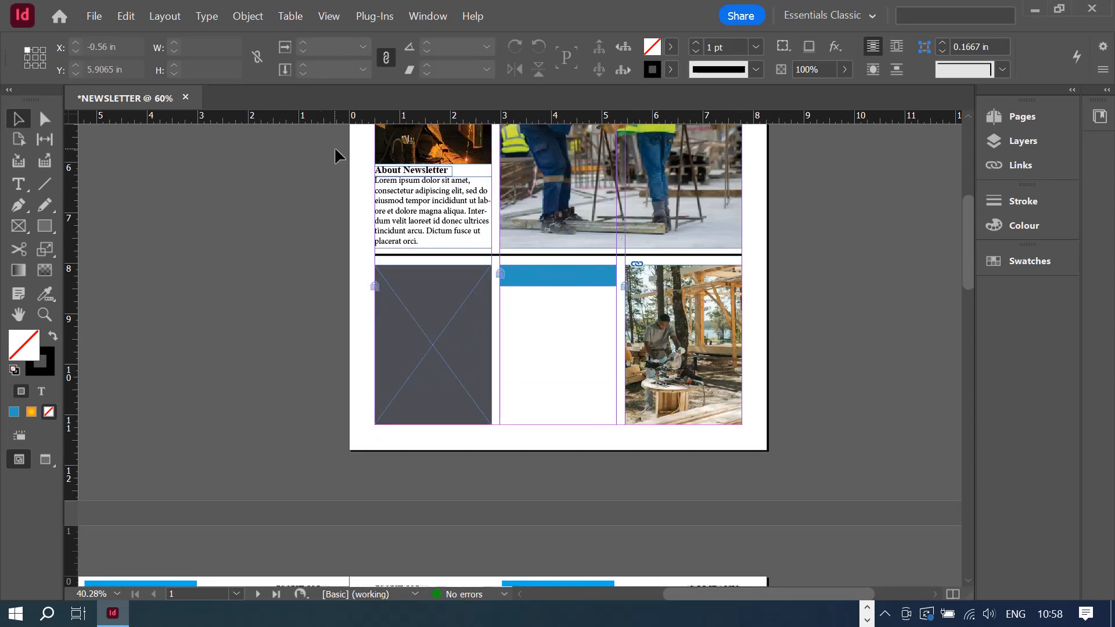
pyautogui.click(19, 184)
# - Draw an empty text frame filling the lower middle column below the blue bar
pyautogui.moveTo(508, 295); pyautogui.dragTo(616, 425)
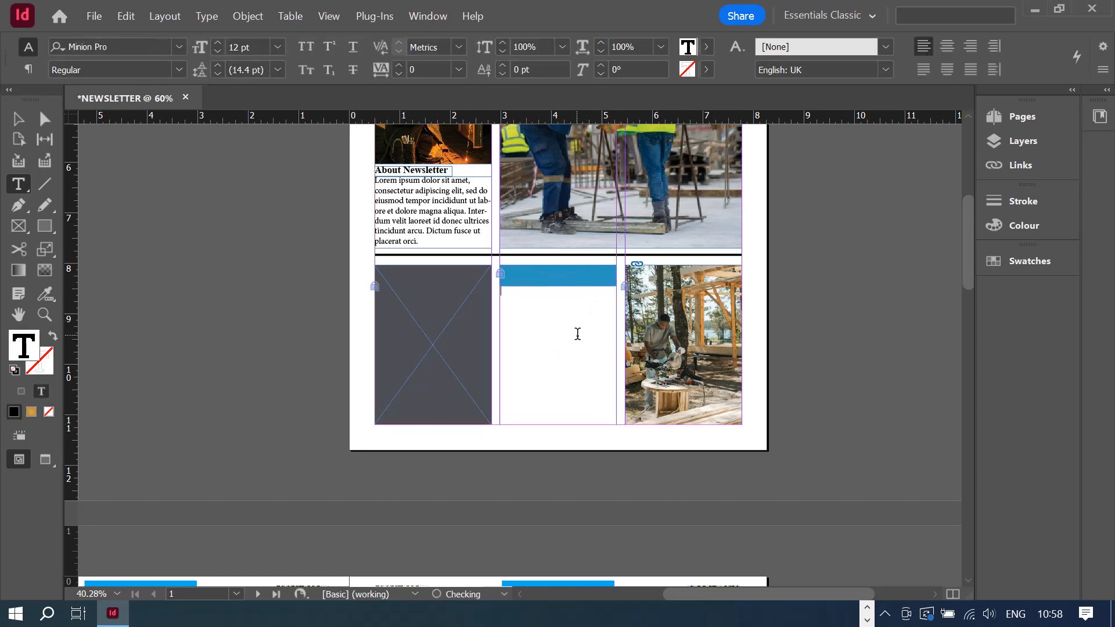
pyautogui.rightClick(509, 330)
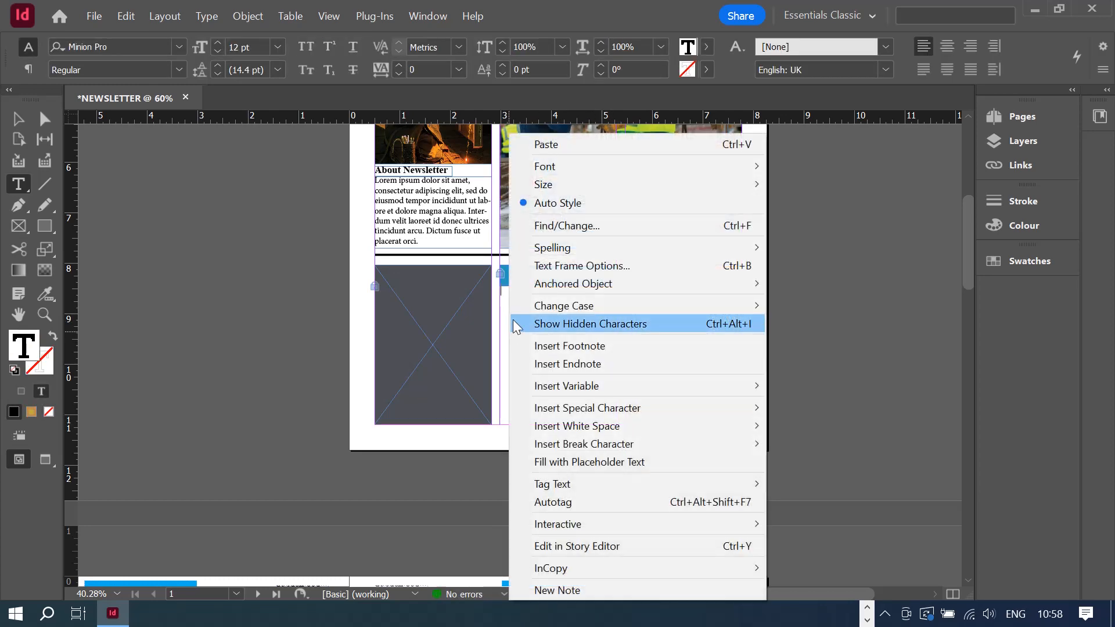
pyautogui.moveTo(522, 306)
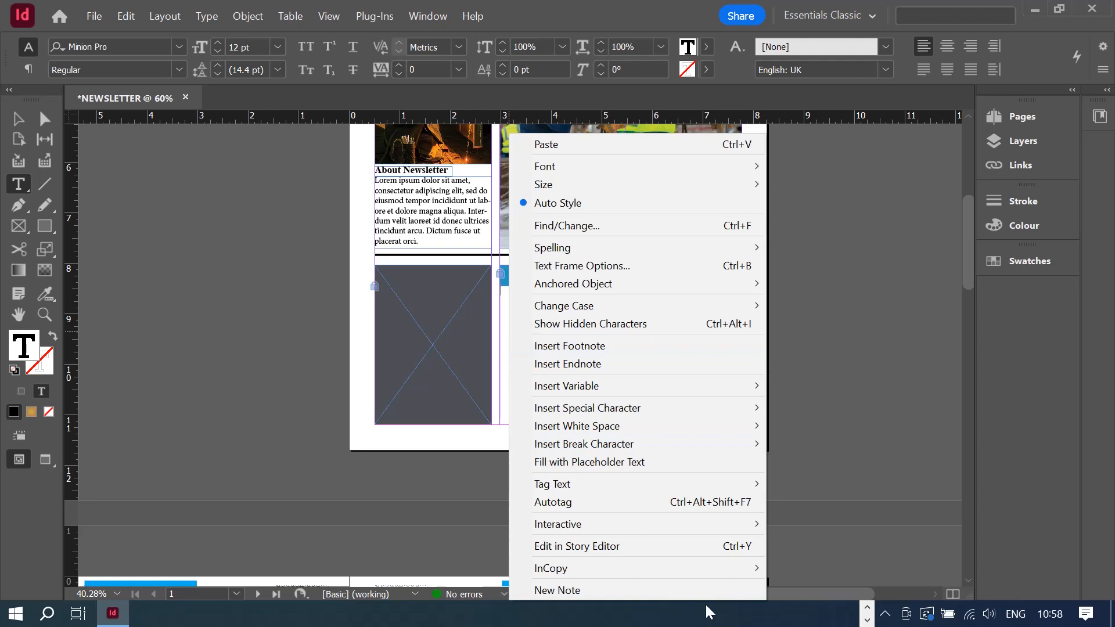
pyautogui.click(868, 620)
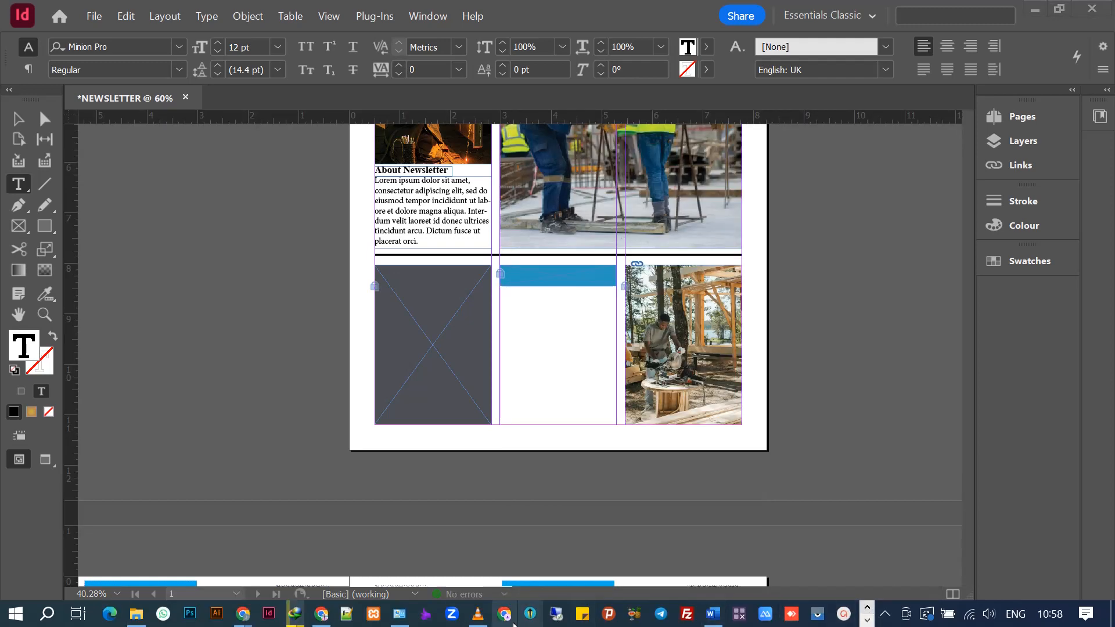
# - In Dummy text.docx, copy the opening lines of the second lorem ipsum paragraph
pyautogui.click(723, 618)
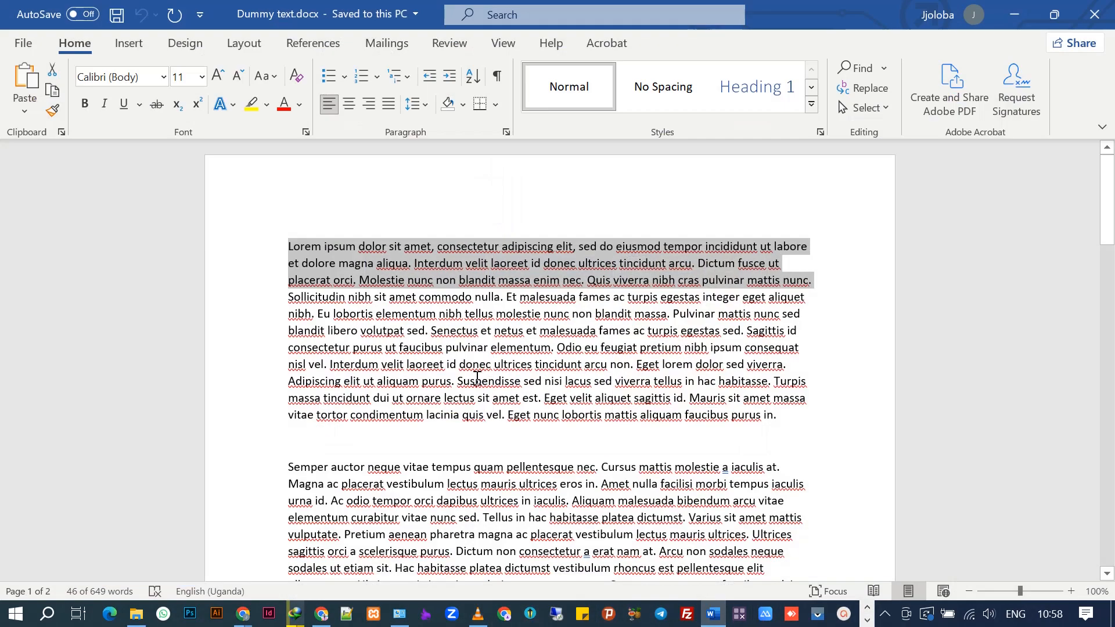
pyautogui.moveTo(288, 467); pyautogui.dragTo(787, 502)
pyautogui.rightClick(683, 493)
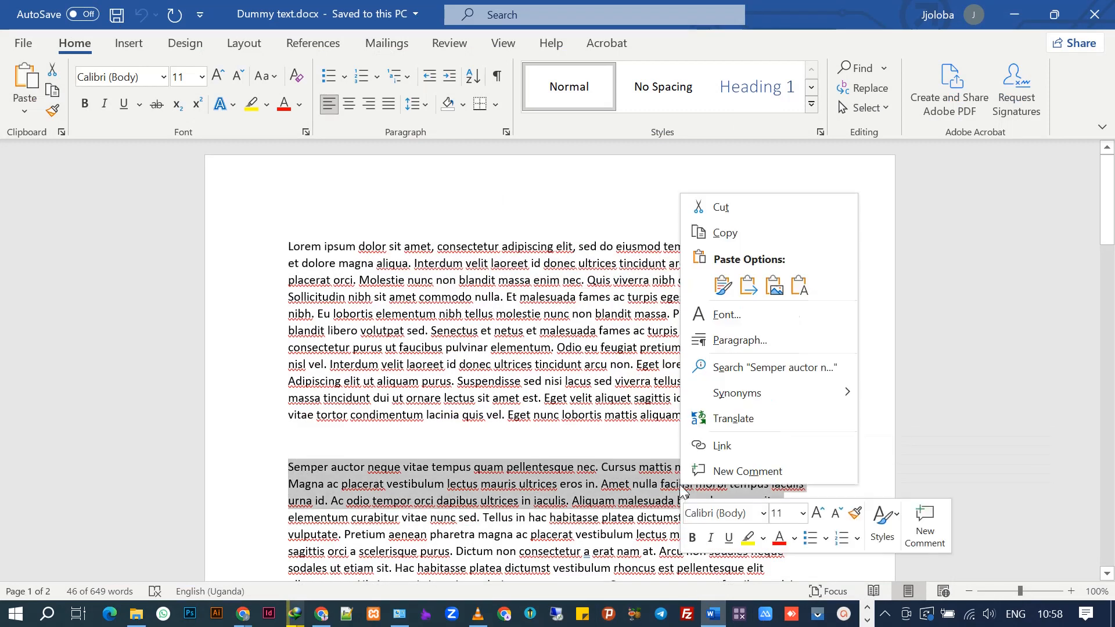
pyautogui.click(741, 232)
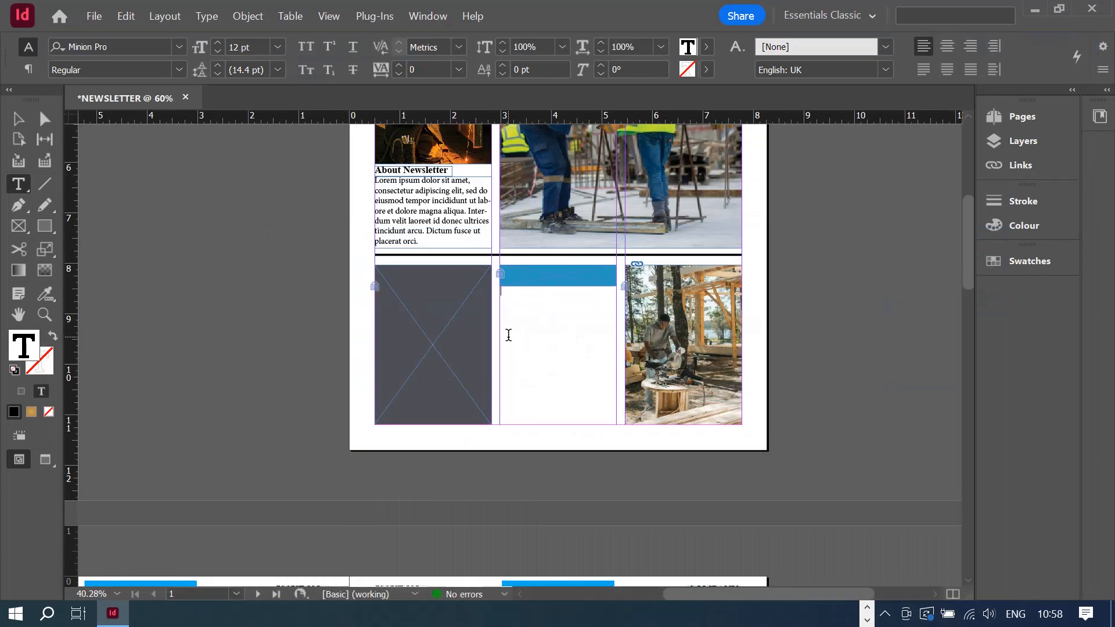
# - Paste the copied Semper auctor text into the empty frame twice
pyautogui.rightClick(517, 314)
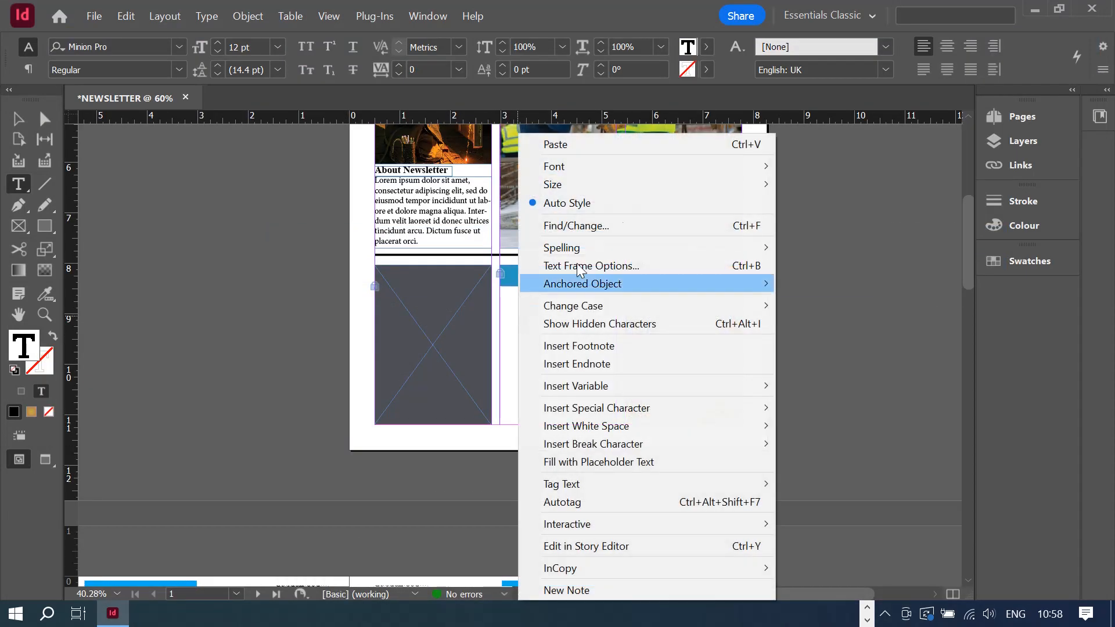
pyautogui.click(597, 149)
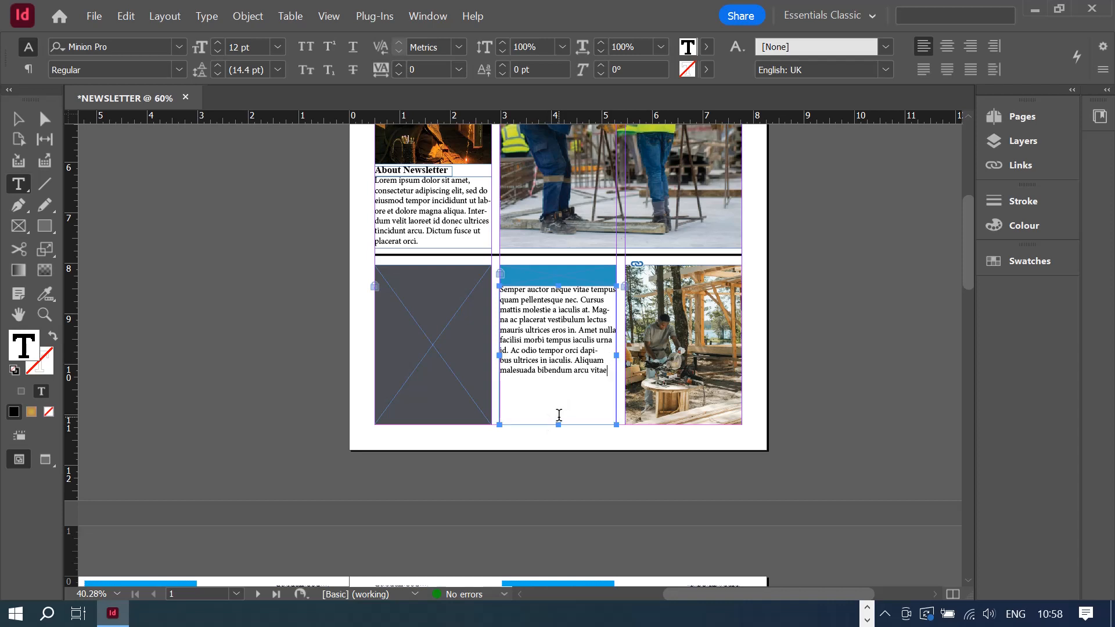
pyautogui.hotkey('ctrl', 'v')
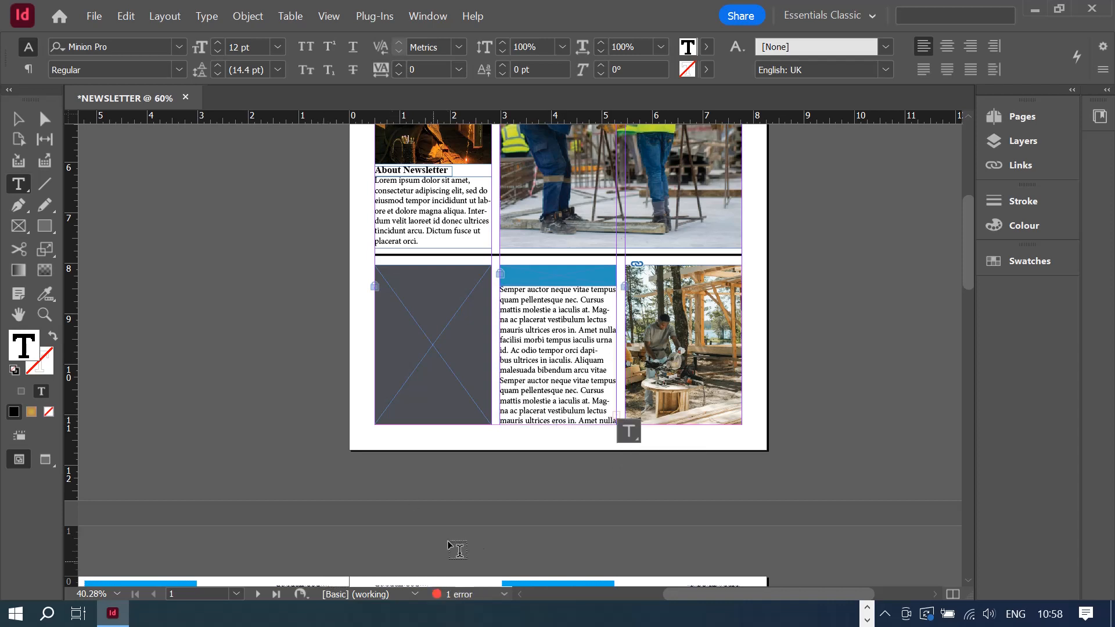
# - Delete the repeated and trailing lines so the text ends at 'odio tempor orci dapibus ultrices'
pyautogui.click(507, 385)
pyautogui.moveTo(504, 375); pyautogui.dragTo(606, 388)
pyautogui.press('BackSpace')
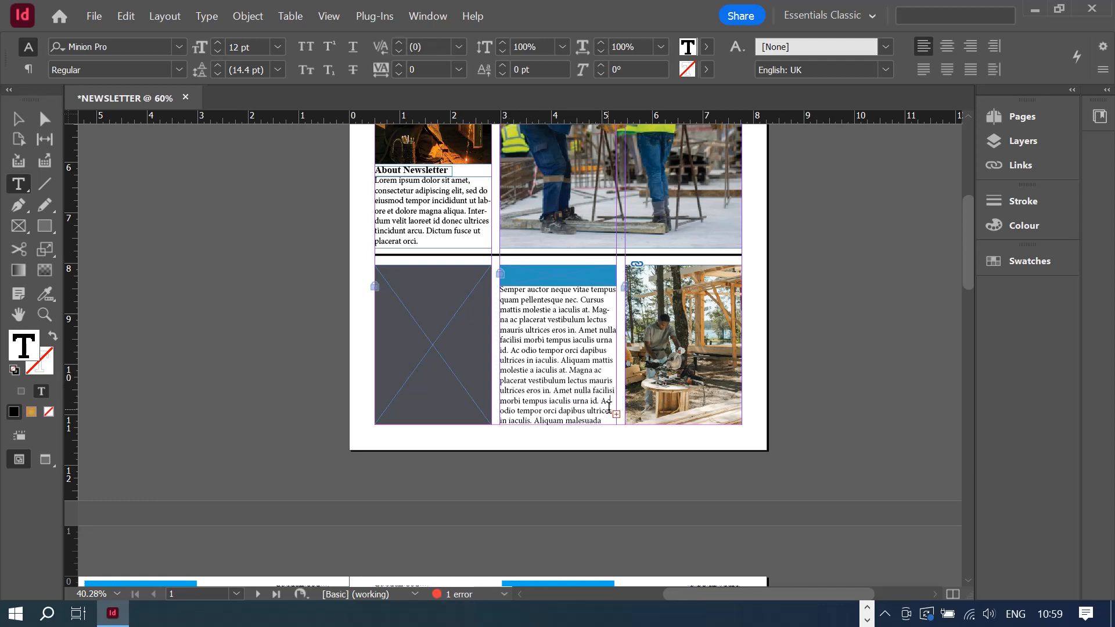
pyautogui.moveTo(606, 400); pyautogui.dragTo(498, 399)
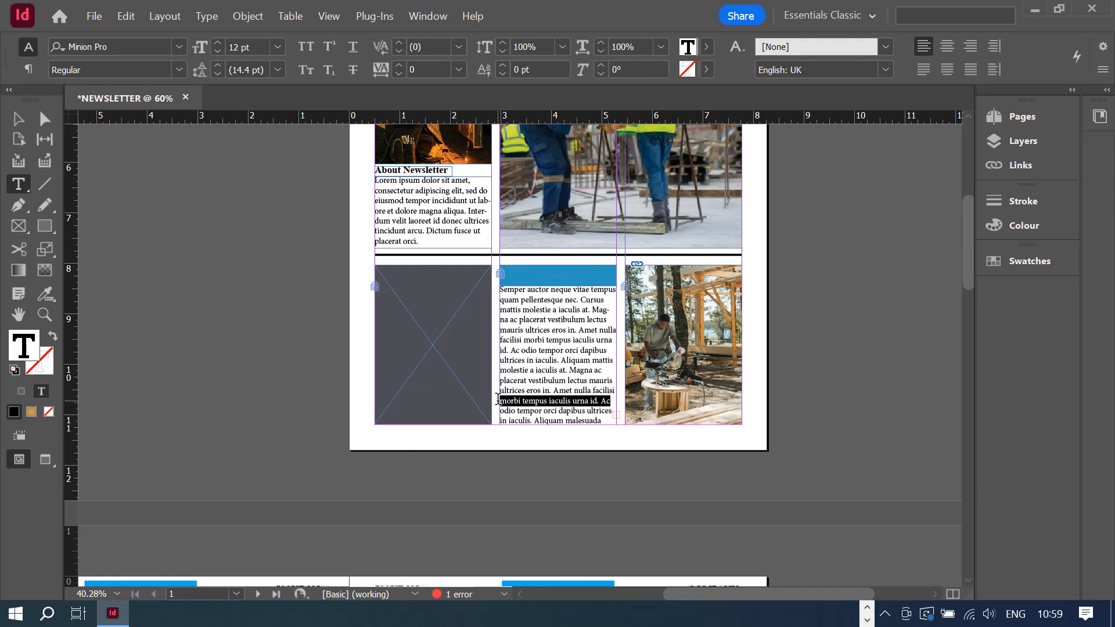
pyautogui.press('BackSpace')
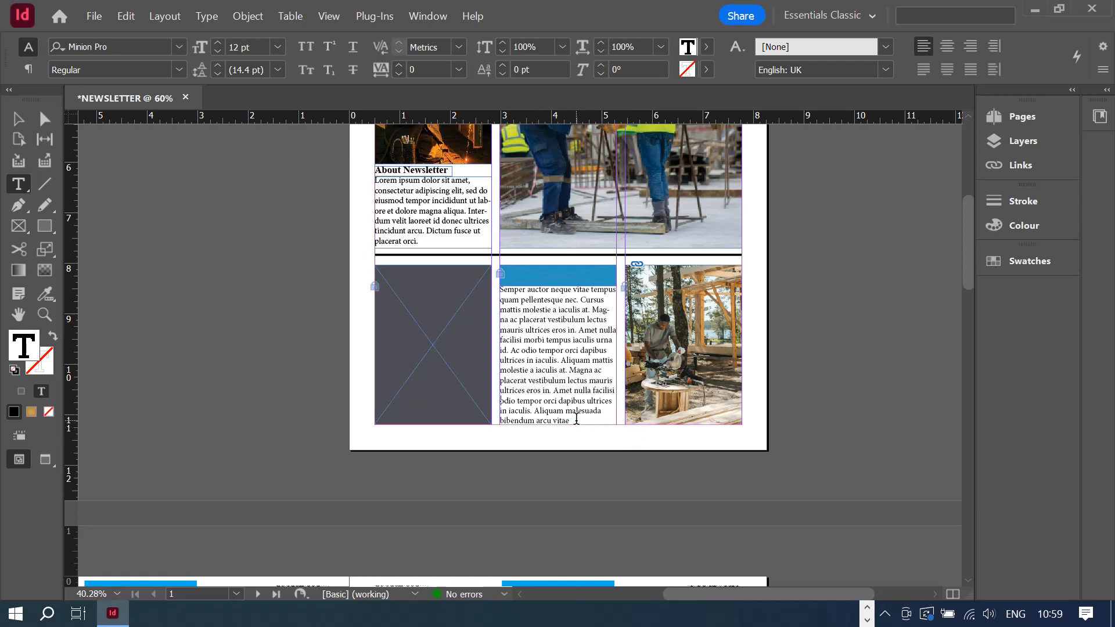
pyautogui.moveTo(576, 420); pyautogui.dragTo(497, 412)
pyautogui.press('BackSpace')
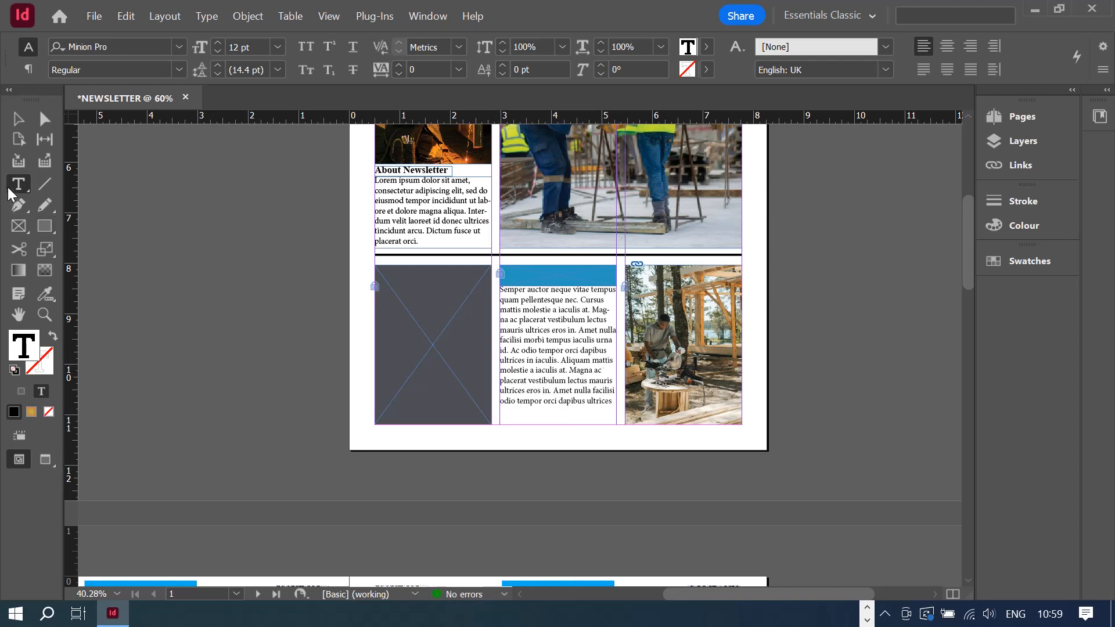
# - Drag the text frame's top edge down below the blue bar and unlock the bar
pyautogui.click(26, 124)
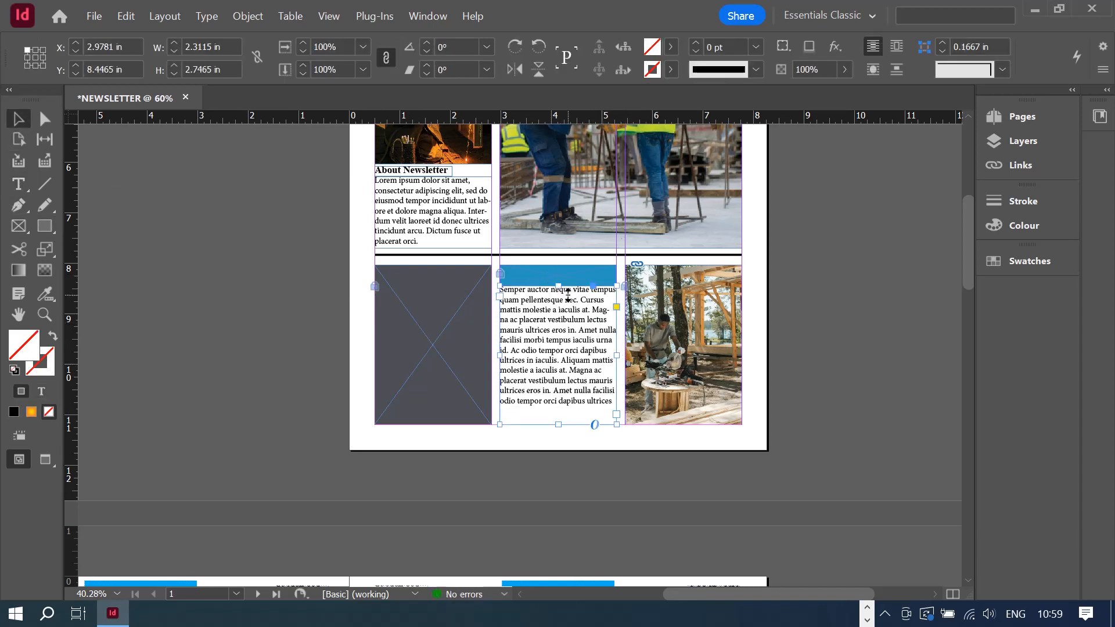
pyautogui.moveTo(557, 285); pyautogui.dragTo(558, 303)
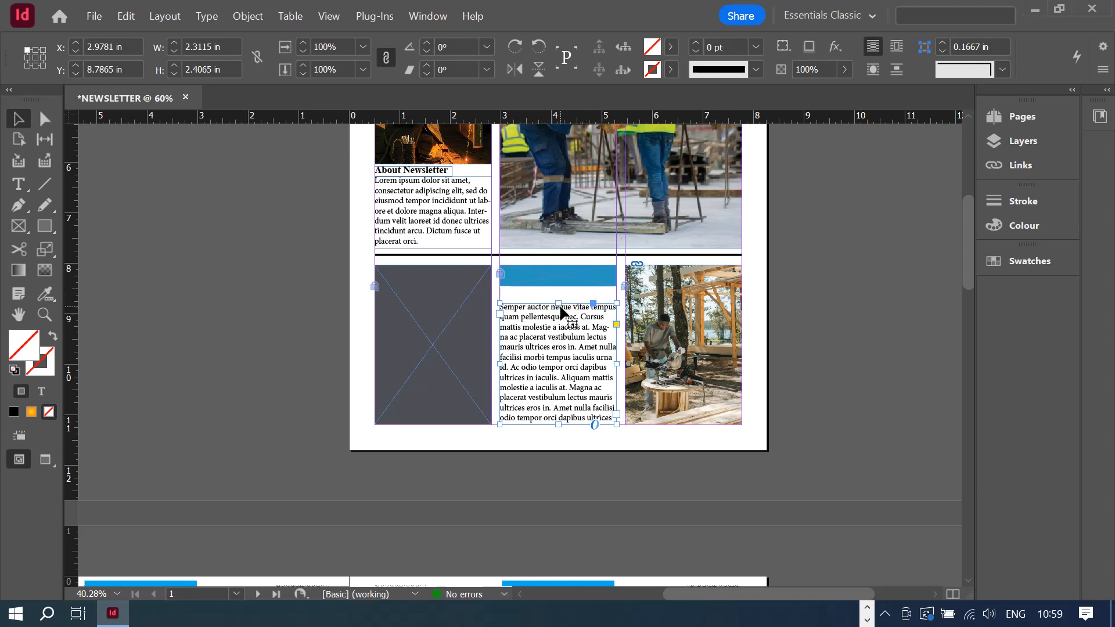
pyautogui.click(548, 286)
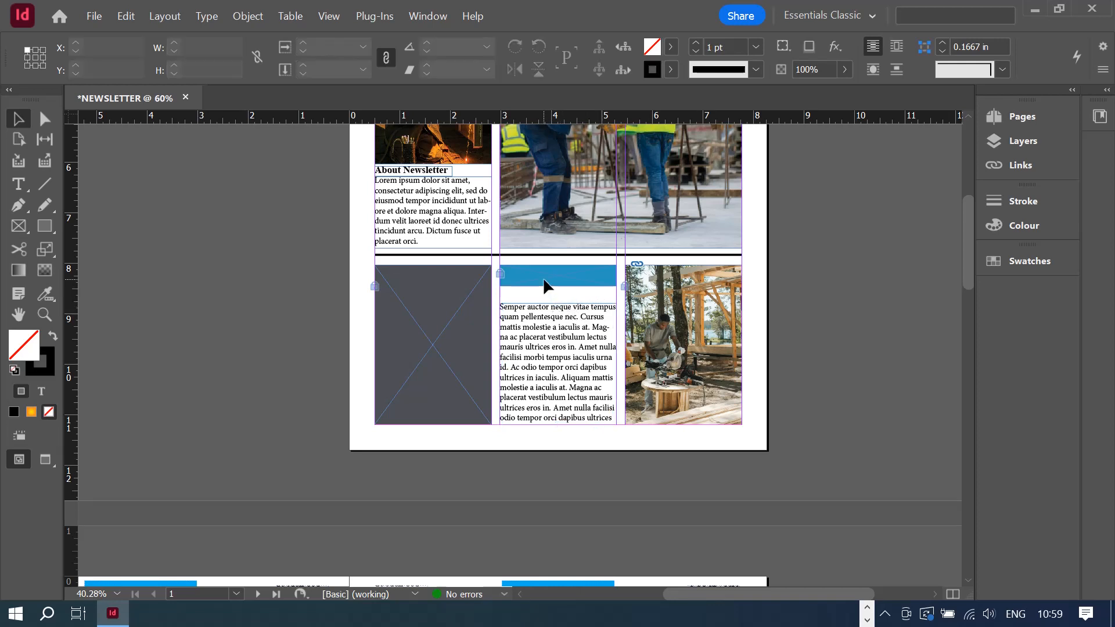
pyautogui.click(499, 274)
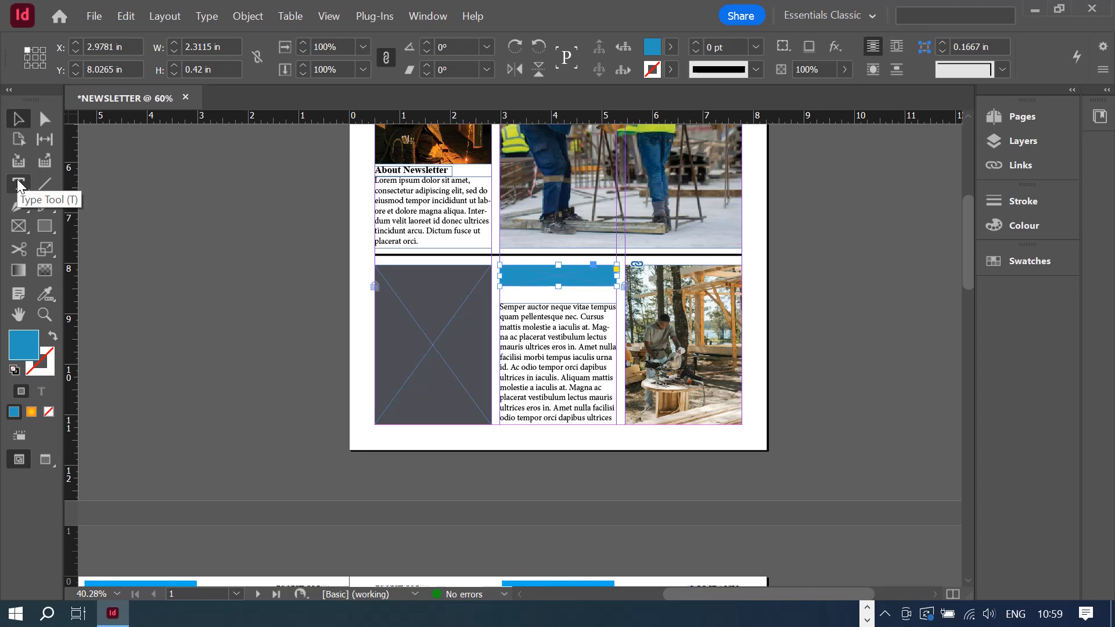
# - Relock the blue bar and add a text frame on it with the heading 'News'
pyautogui.rightClick(526, 274)
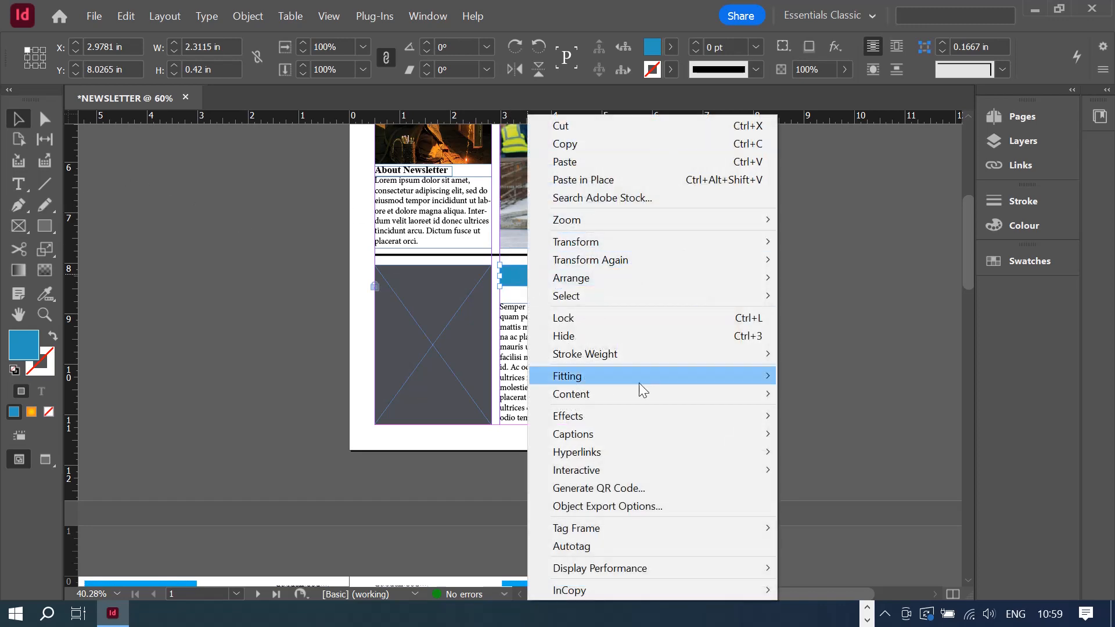
pyautogui.click(617, 314)
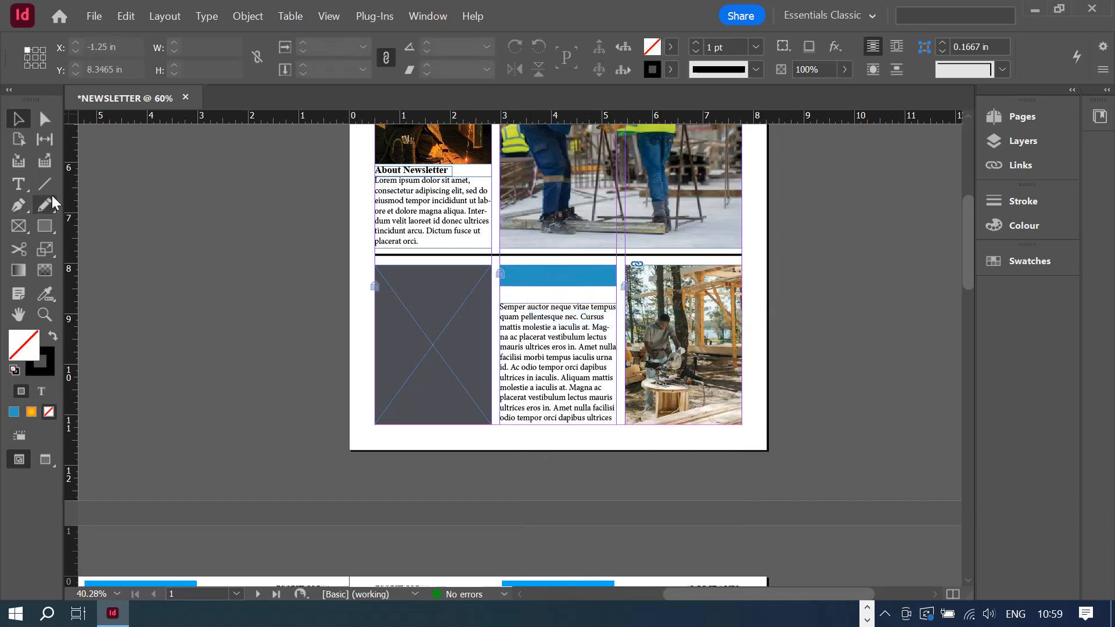
pyautogui.click(22, 190)
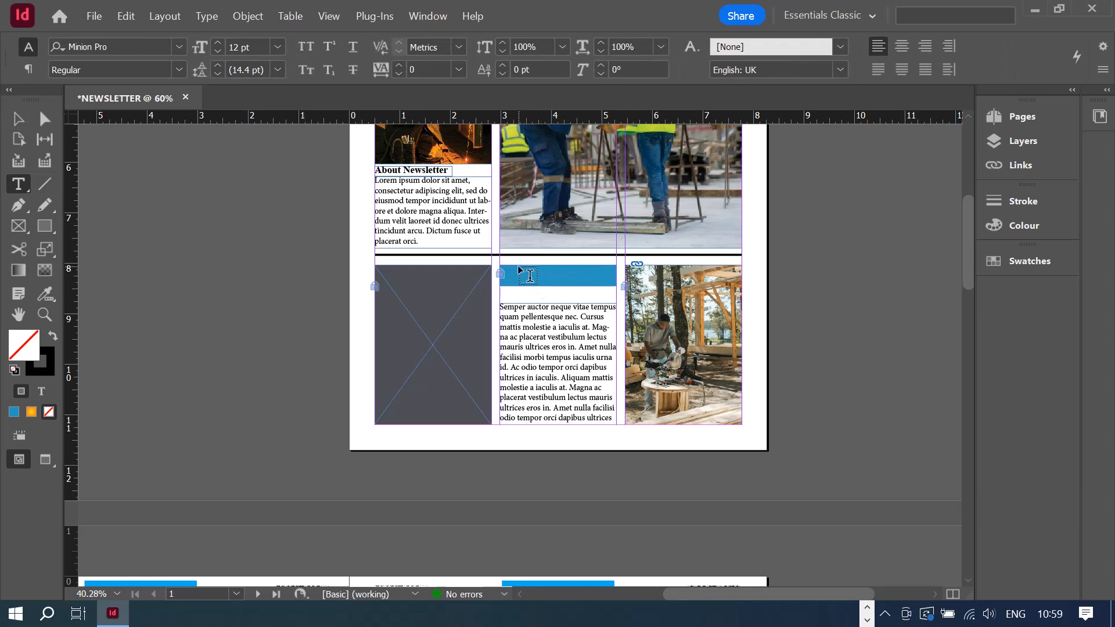
pyautogui.moveTo(526, 271); pyautogui.dragTo(580, 278)
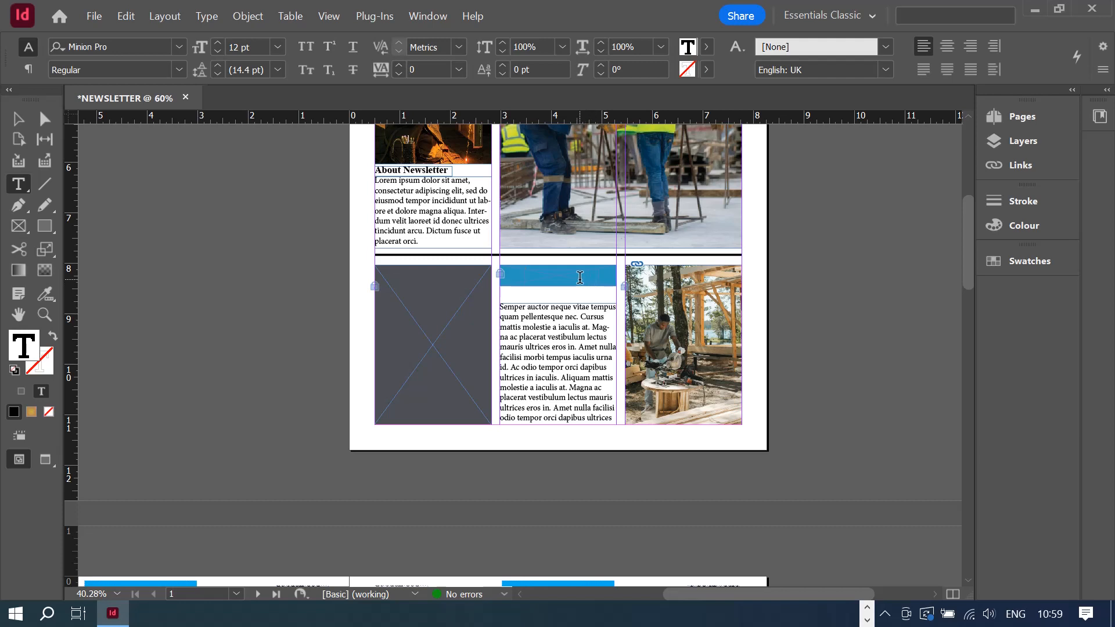
pyautogui.write('News & Updates')
# - Set the heading to Times New Roman Bold at 16 pt
pyautogui.hotkey('ctrl', 'a')
pyautogui.click(124, 48)
pyautogui.write('times')
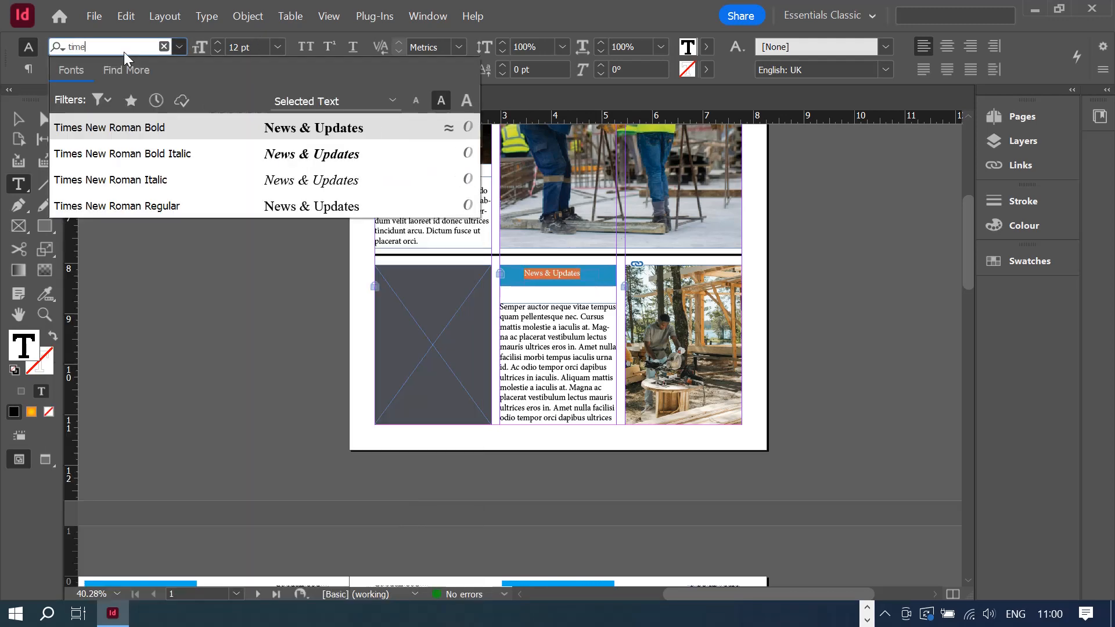
pyautogui.click(137, 131)
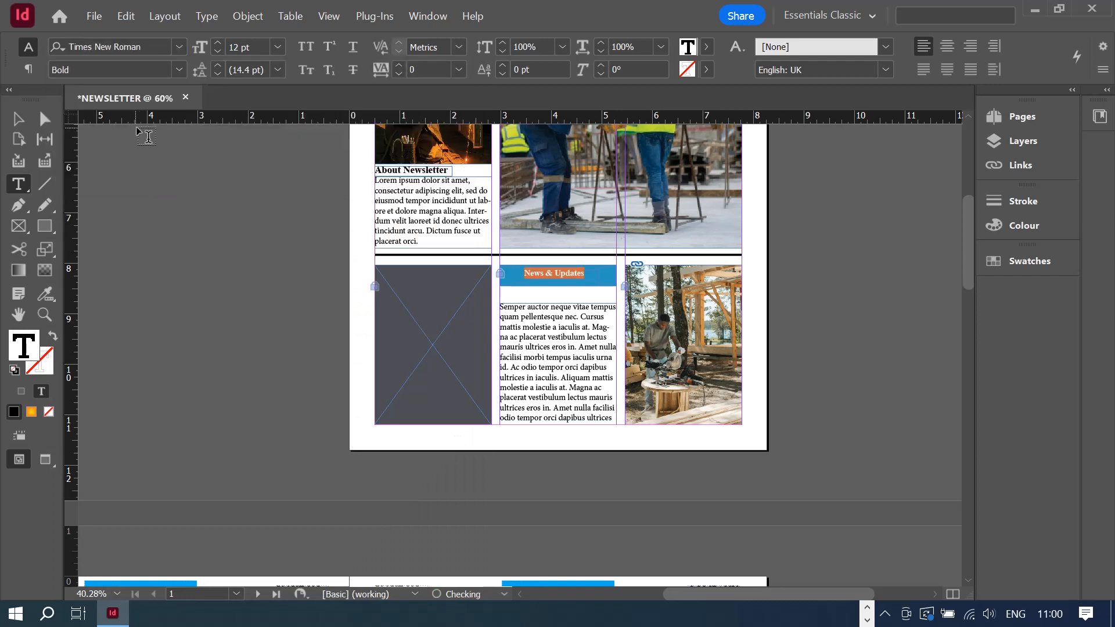
pyautogui.click(275, 49)
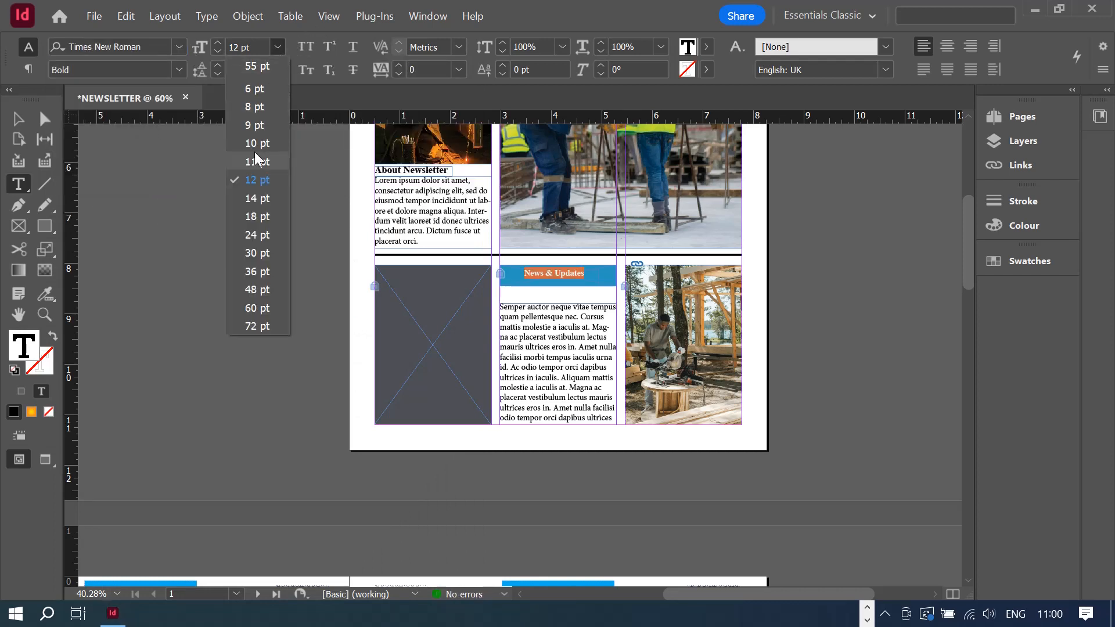
pyautogui.click(263, 203)
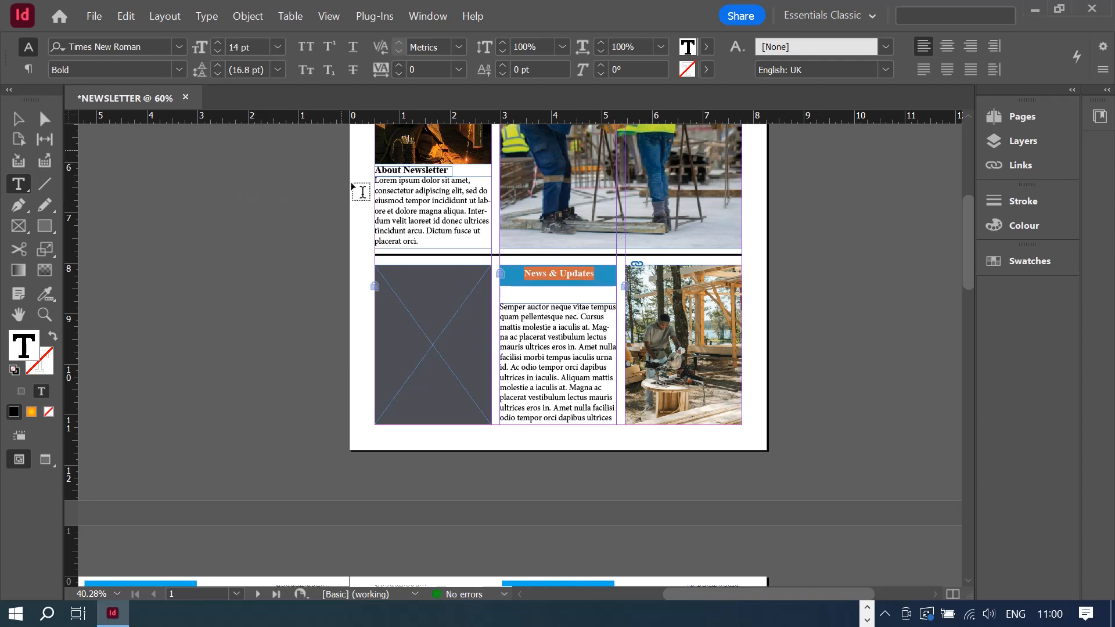
pyautogui.click(277, 47)
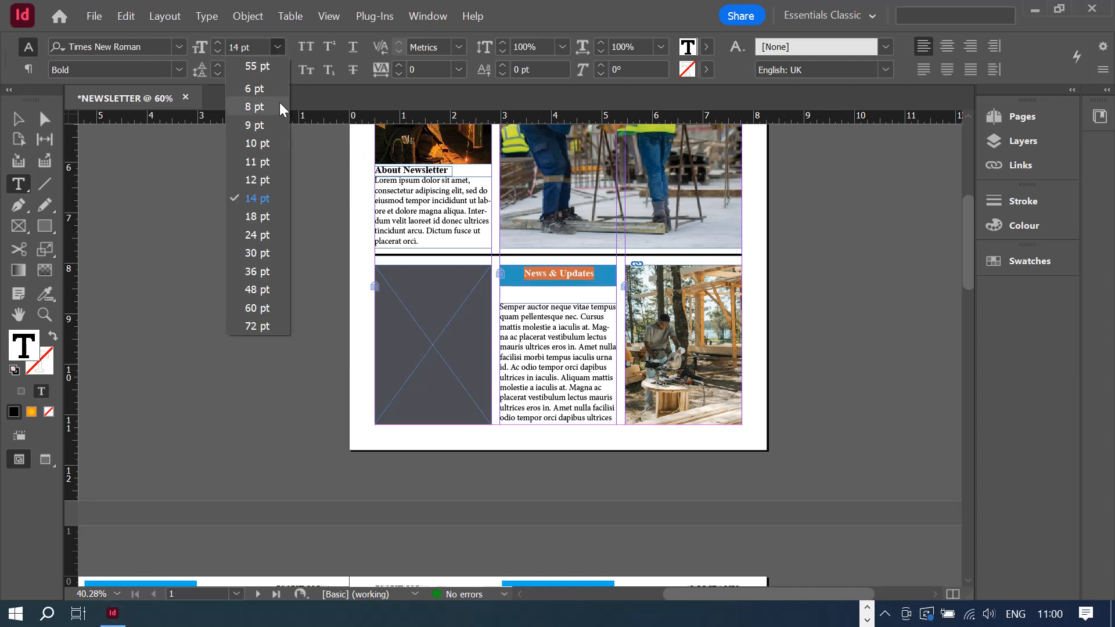
pyautogui.click(276, 217)
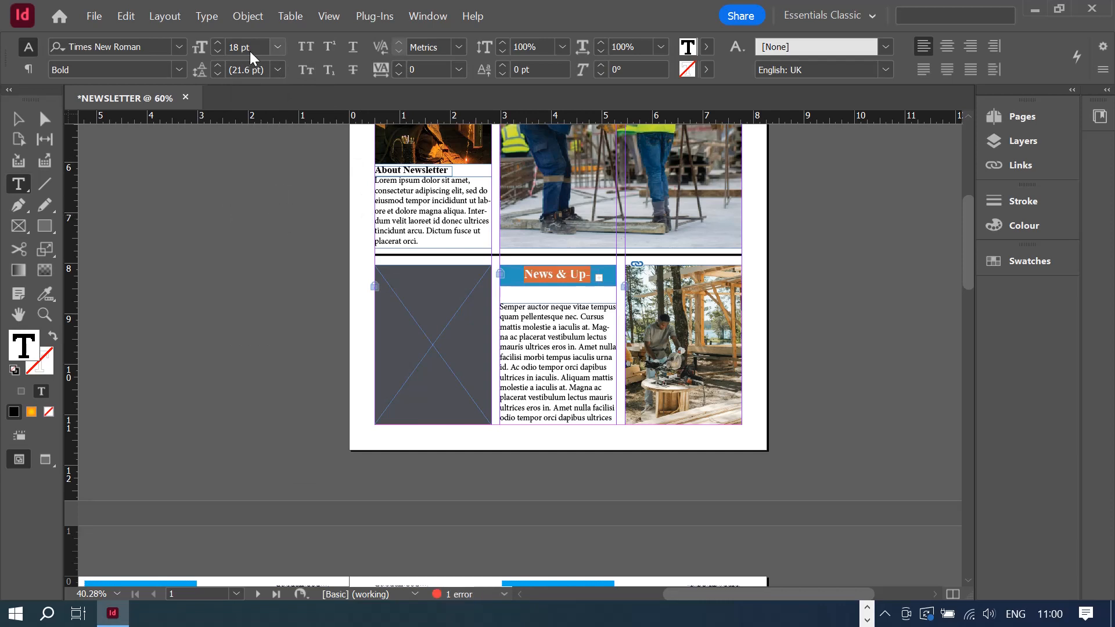
pyautogui.click(277, 47)
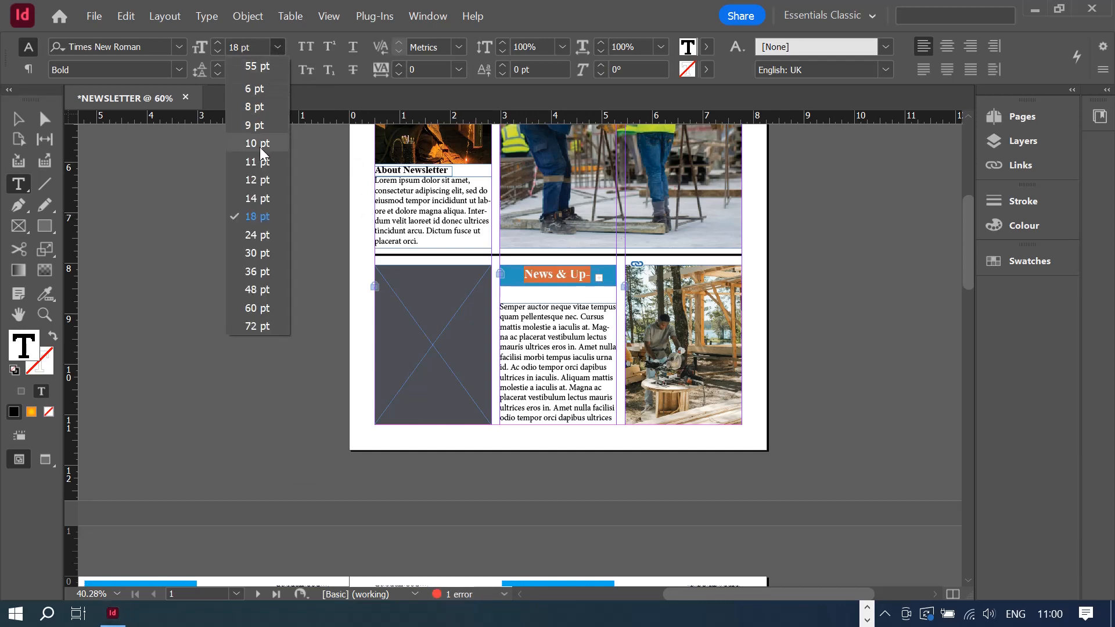
pyautogui.click(262, 198)
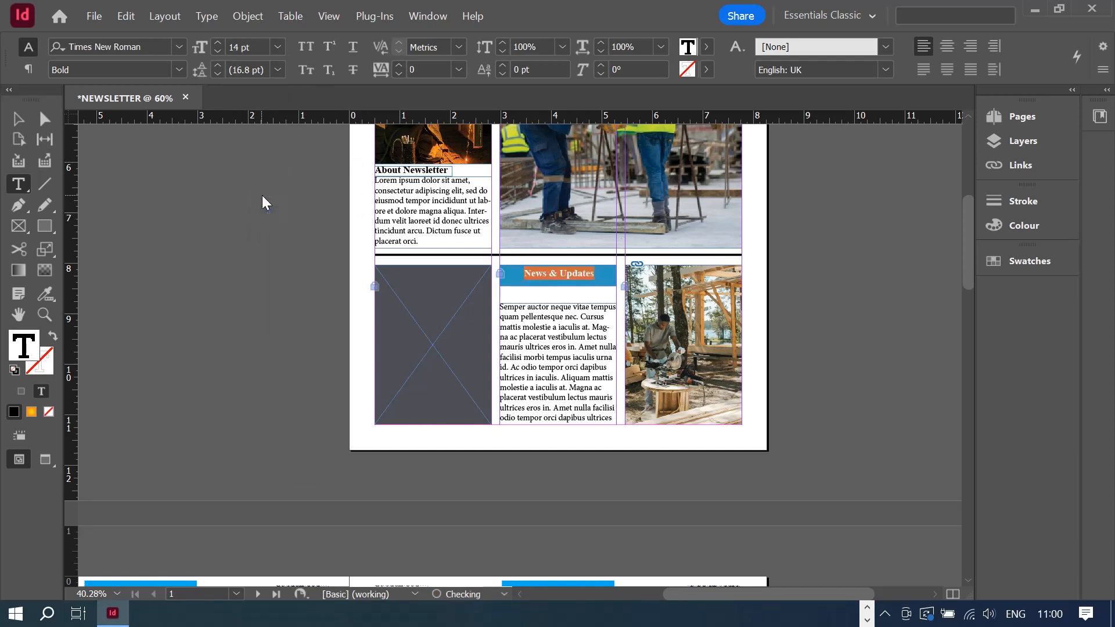
pyautogui.click(233, 46)
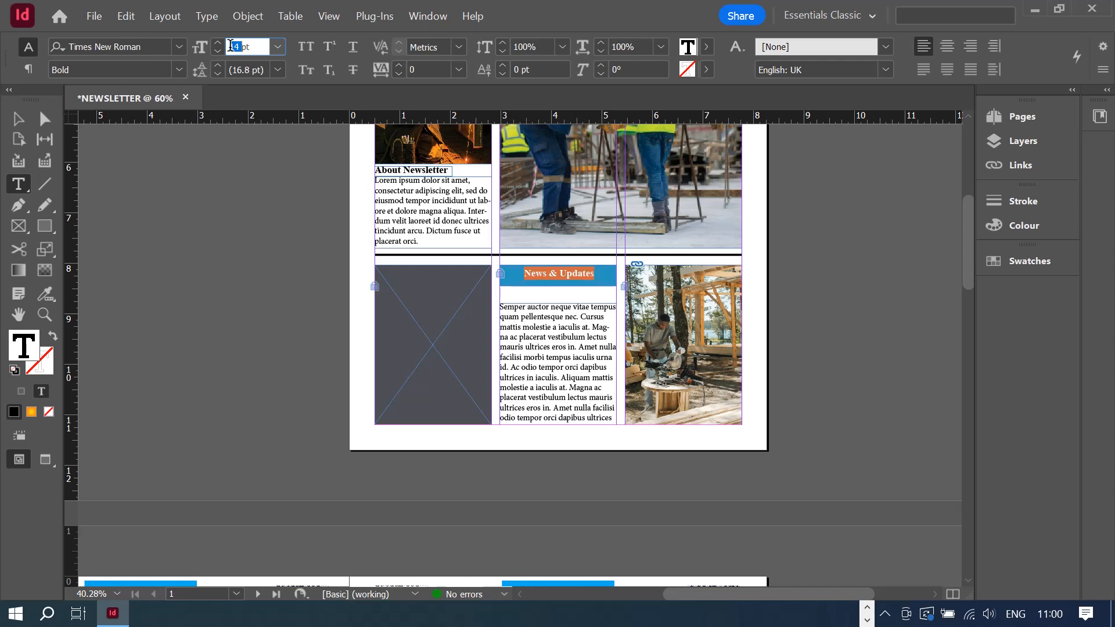
pyautogui.write('16pt')
pyautogui.press('Return')
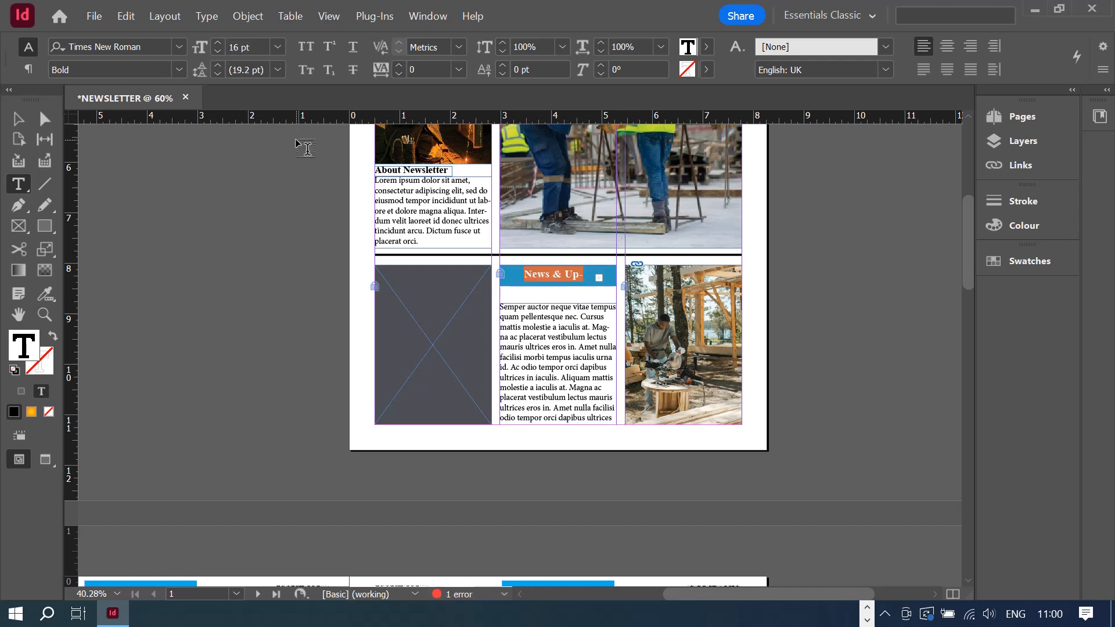
# - Adjust the News & Updates heading frame to about 1.78 in wide on the bar
pyautogui.click(25, 124)
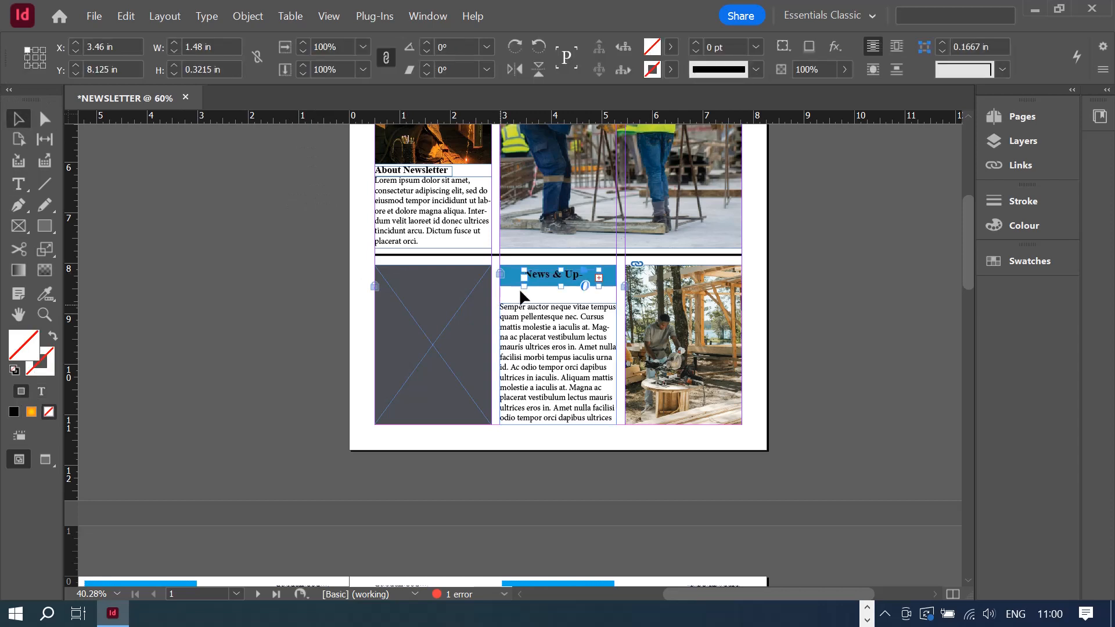
pyautogui.moveTo(526, 287); pyautogui.dragTo(505, 284)
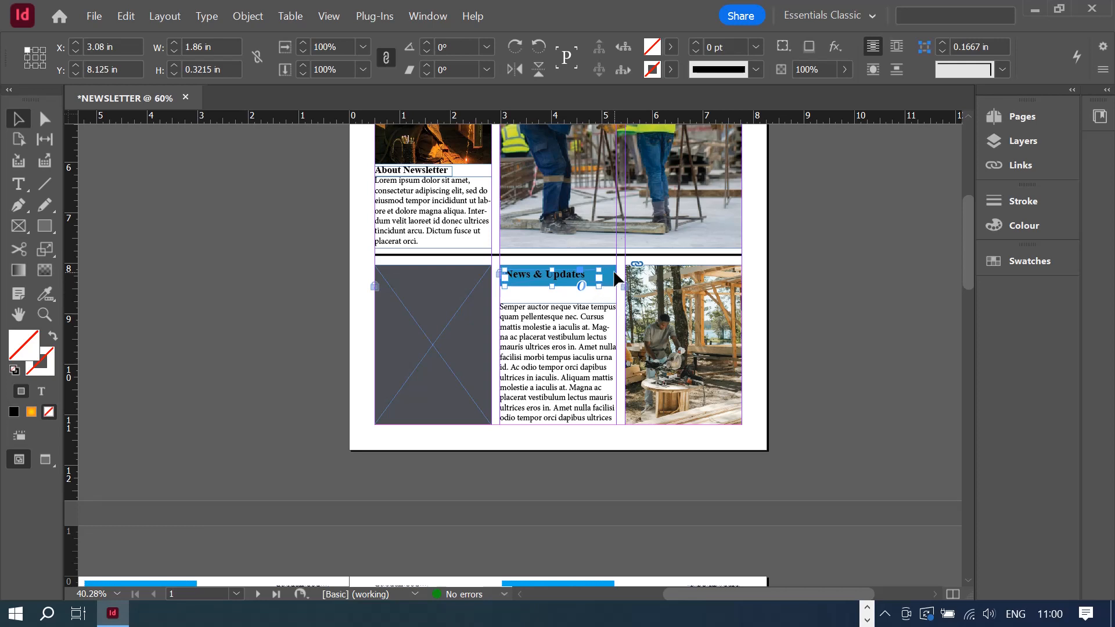
pyautogui.moveTo(504, 284); pyautogui.dragTo(510, 280)
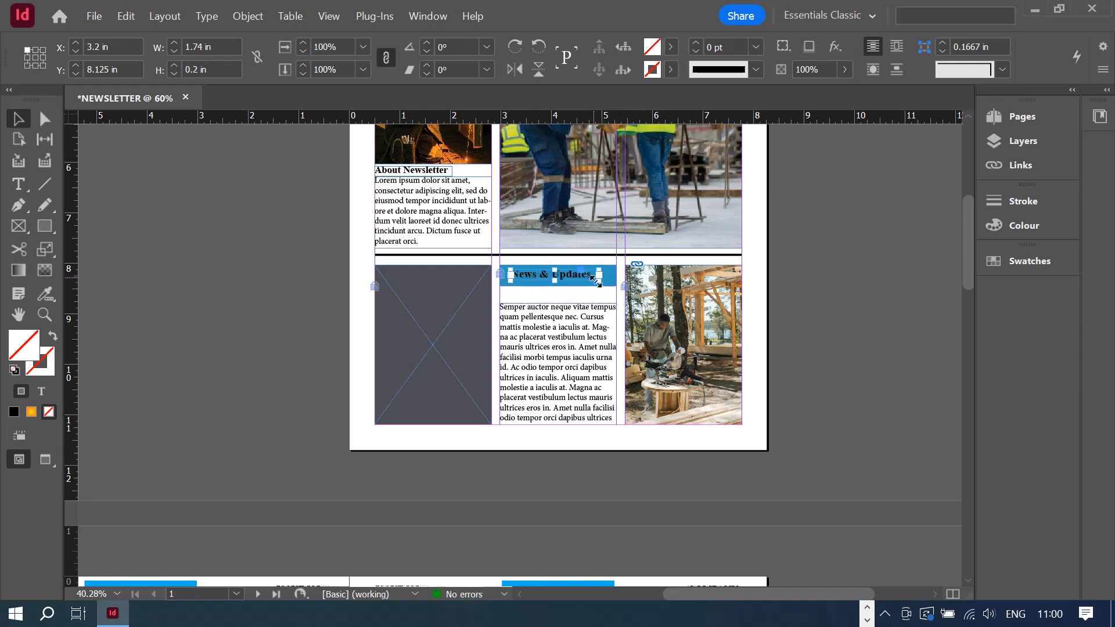
pyautogui.moveTo(598, 284); pyautogui.dragTo(600, 280)
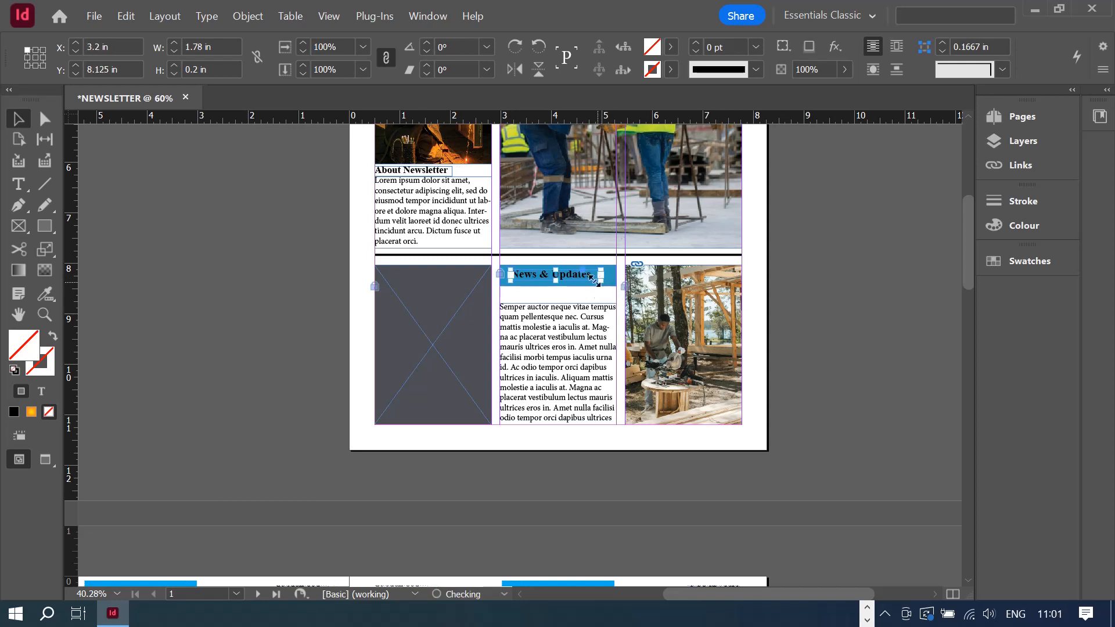
pyautogui.click(514, 347)
# - Narrow the body text frame to 1.96 in and delete the line 'dapibus ultrices in iaculis.'
pyautogui.moveTo(507, 366); pyautogui.dragTo(510, 367)
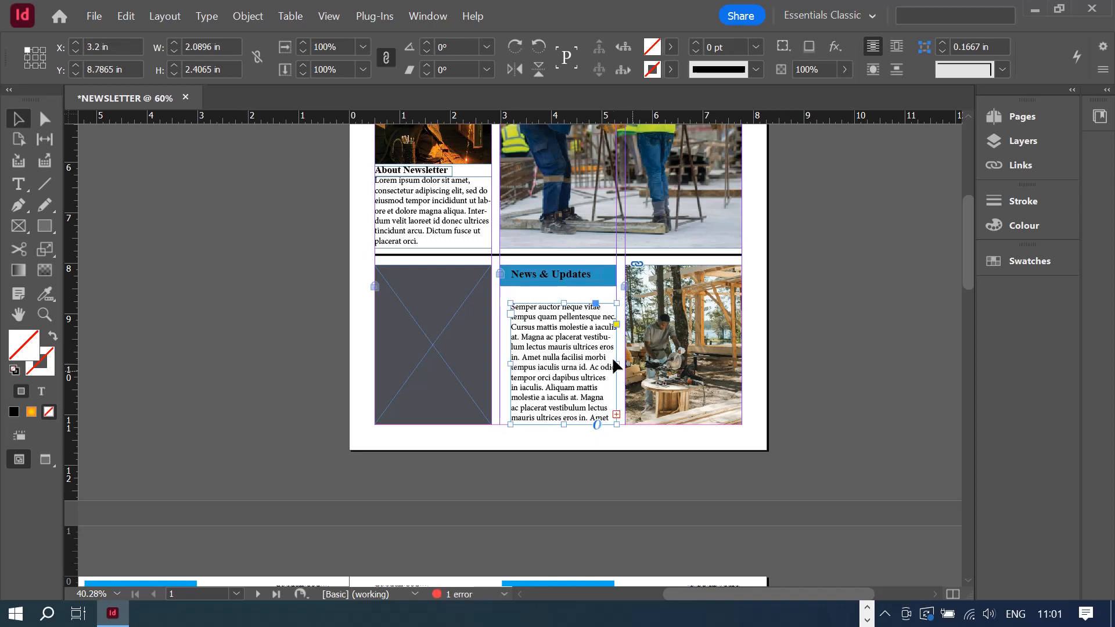
pyautogui.moveTo(617, 364); pyautogui.dragTo(610, 361)
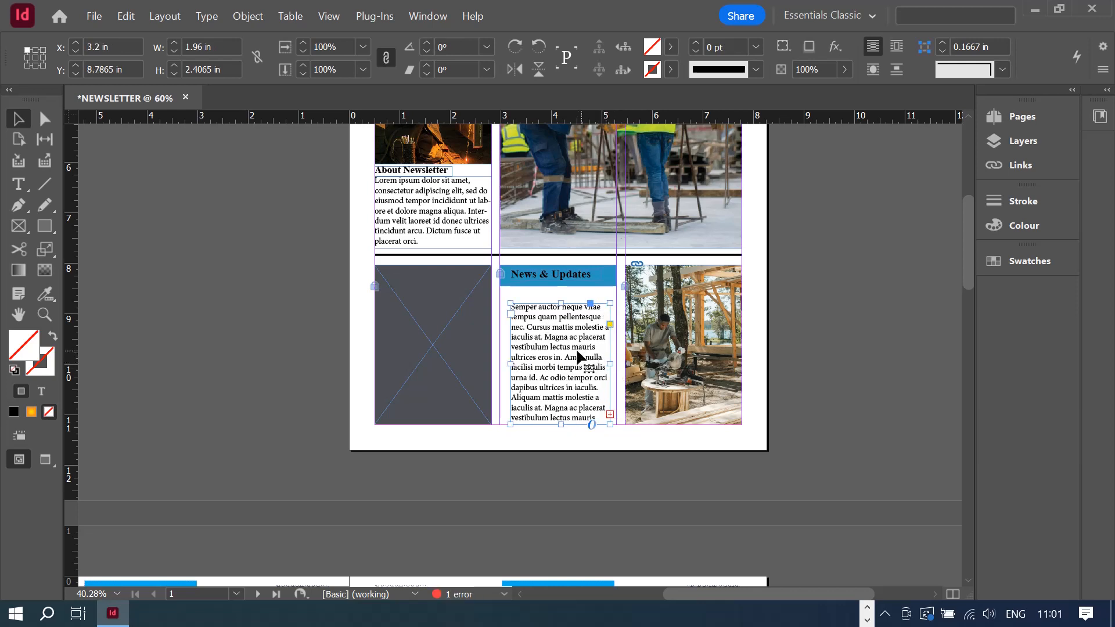
pyautogui.doubleClick(559, 387)
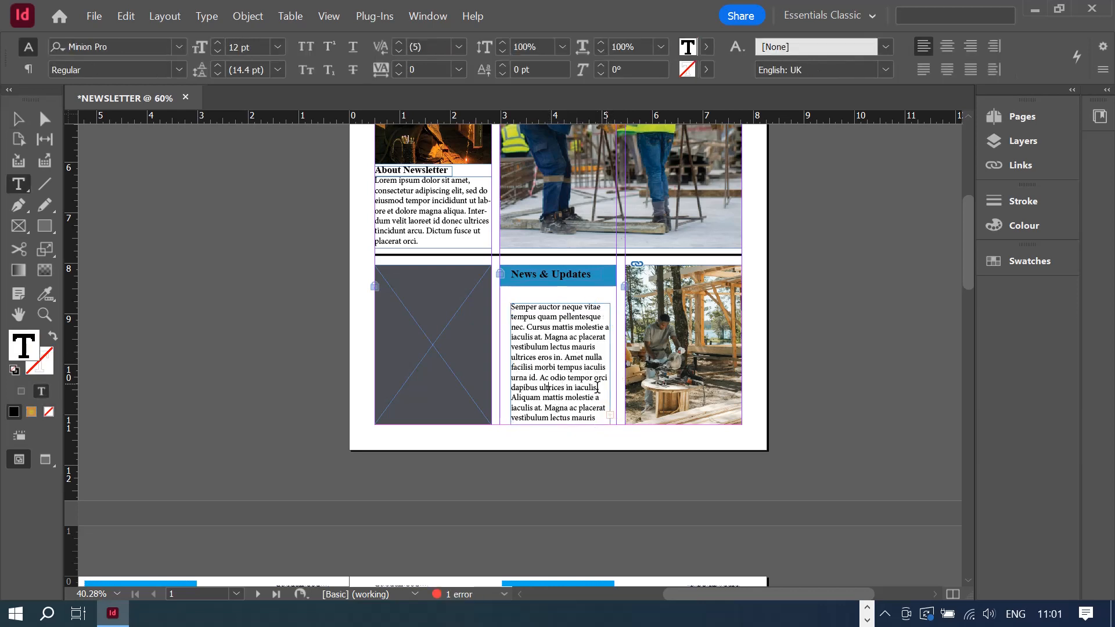
pyautogui.moveTo(594, 388); pyautogui.dragTo(506, 380)
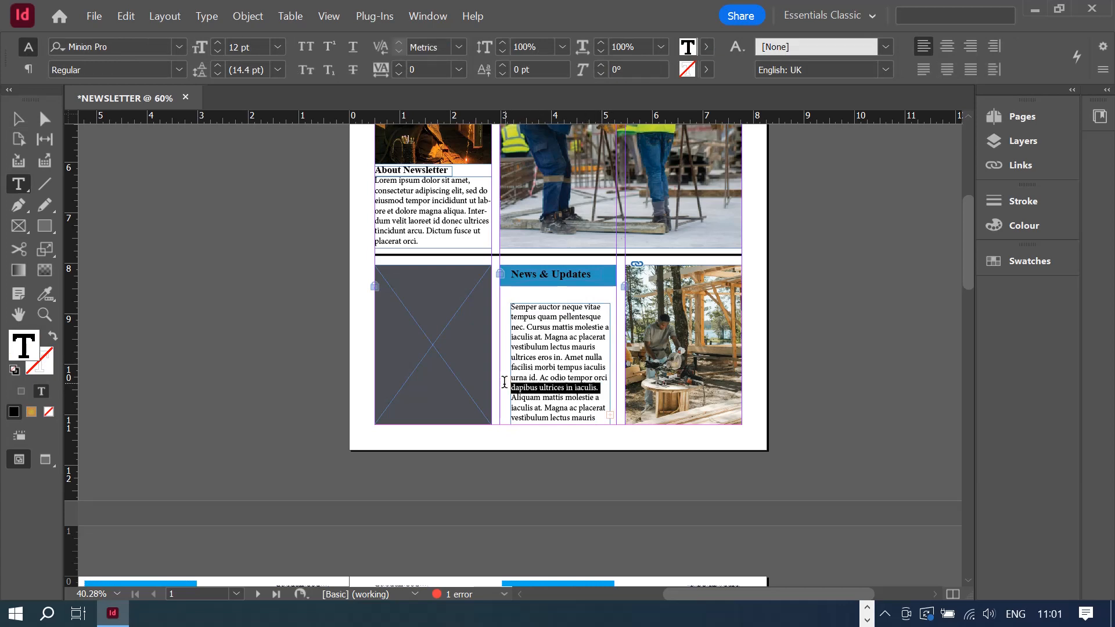
pyautogui.press('BackSpace')
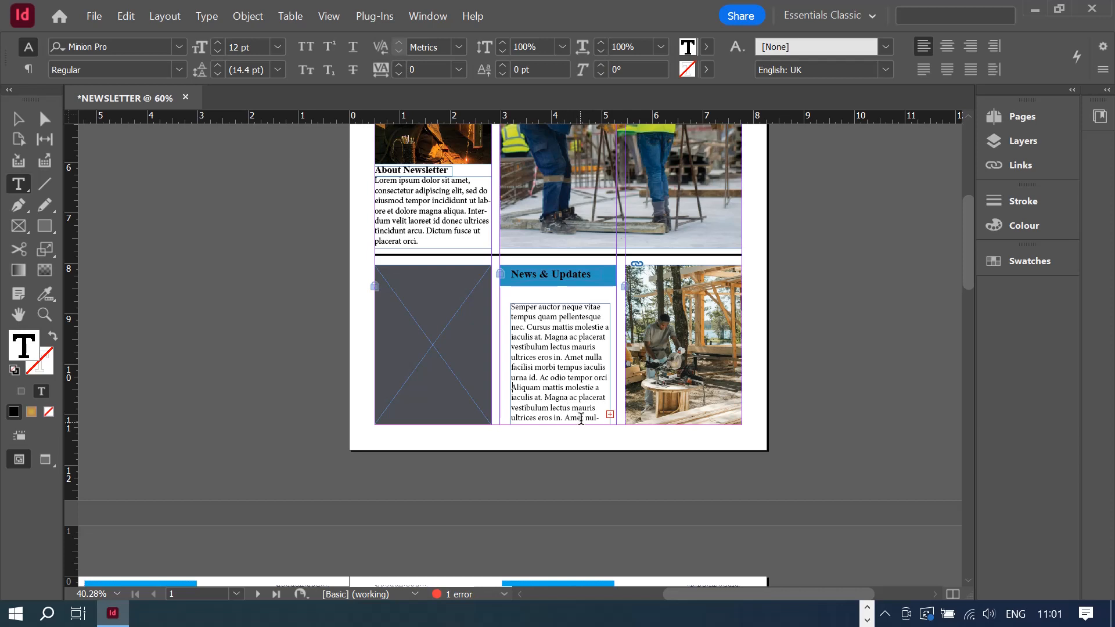
# - Delete more words, including 'molestie a', until the story fits without overset
pyautogui.click(601, 385)
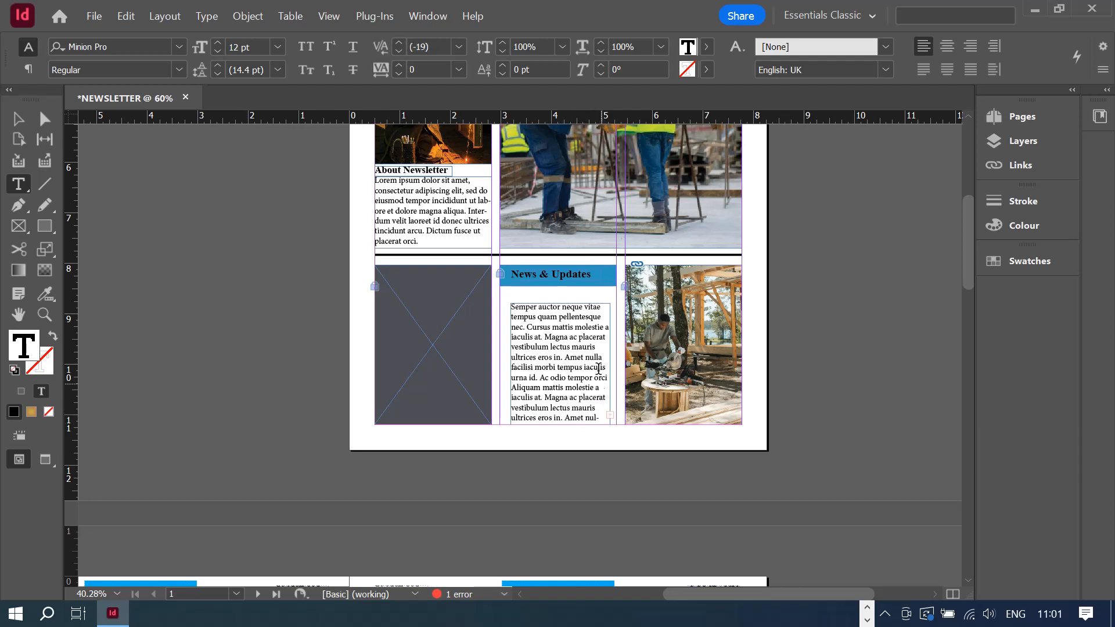
pyautogui.press('BackSpace')
pyautogui.press('BackSpace')
pyautogui.press('BackSpace')
pyautogui.press('BackSpace')
pyautogui.press('BackSpace')
pyautogui.press('BackSpace')
pyautogui.press('BackSpace')
pyautogui.press('BackSpace')
pyautogui.press('BackSpace')
pyautogui.press('BackSpace')
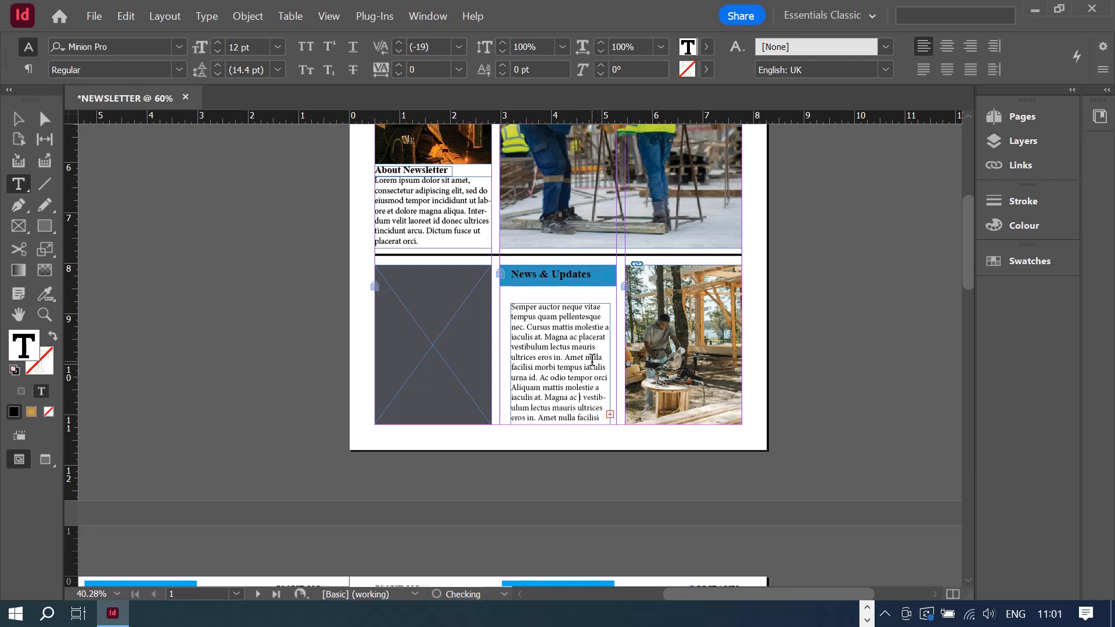
pyautogui.press('BackSpace')
pyautogui.press('BackSpace')
pyautogui.press('BackSpace')
pyautogui.press('BackSpace')
pyautogui.press('BackSpace')
pyautogui.press('BackSpace')
pyautogui.press('BackSpace')
pyautogui.press('BackSpace')
pyautogui.press('BackSpace')
pyautogui.press('BackSpace')
pyautogui.press('BackSpace')
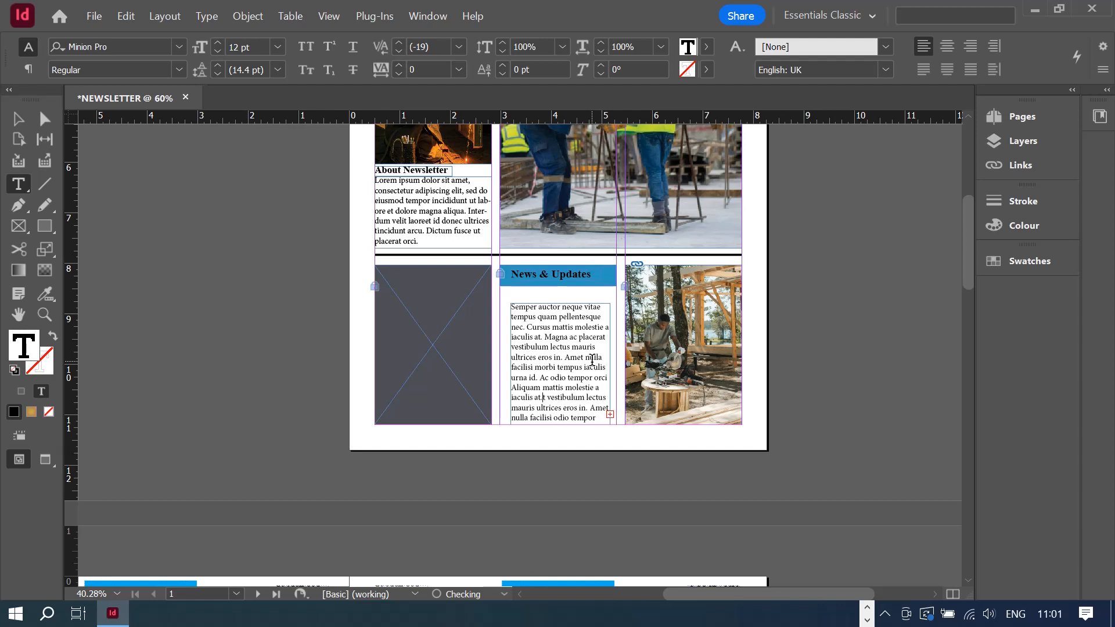
pyautogui.press('BackSpace')
pyautogui.press('BackSpace')
pyautogui.press('BackSpace')
pyautogui.press('BackSpace')
pyautogui.press('BackSpace')
pyautogui.press('BackSpace')
pyautogui.press('BackSpace')
pyautogui.press('BackSpace')
pyautogui.press('BackSpace')
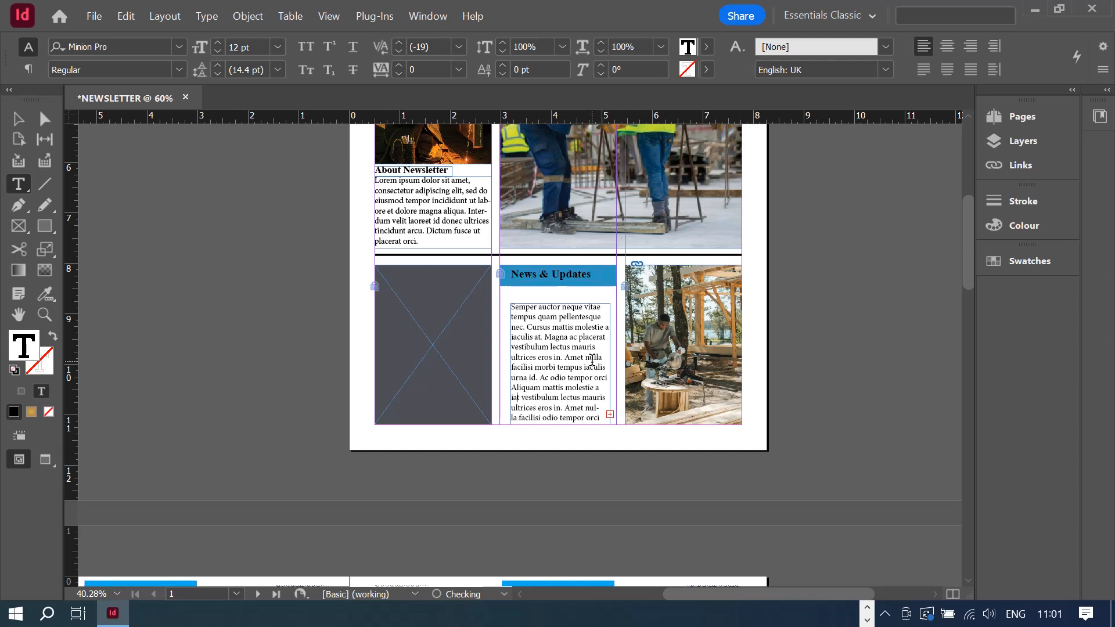
pyautogui.press('BackSpace')
pyautogui.press('BackSpace')
pyautogui.press('BackSpace')
pyautogui.press('BackSpace')
pyautogui.press('BackSpace')
pyautogui.press('BackSpace')
pyautogui.press('BackSpace')
pyautogui.press('BackSpace')
pyautogui.press('BackSpace')
pyautogui.press('BackSpace')
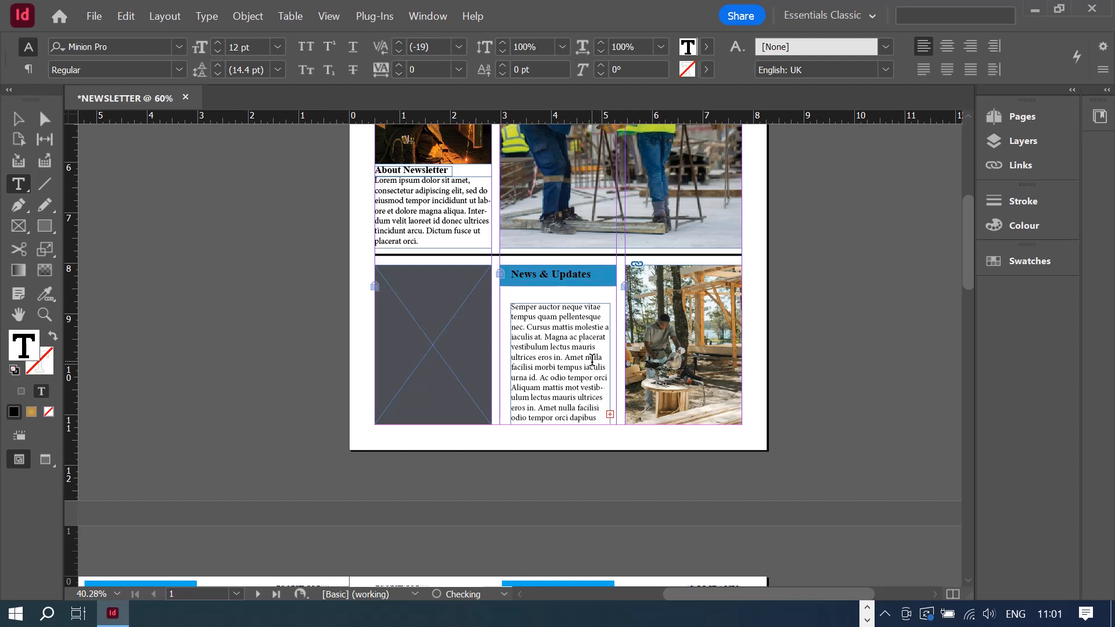
pyautogui.press('BackSpace')
pyautogui.press('BackSpace')
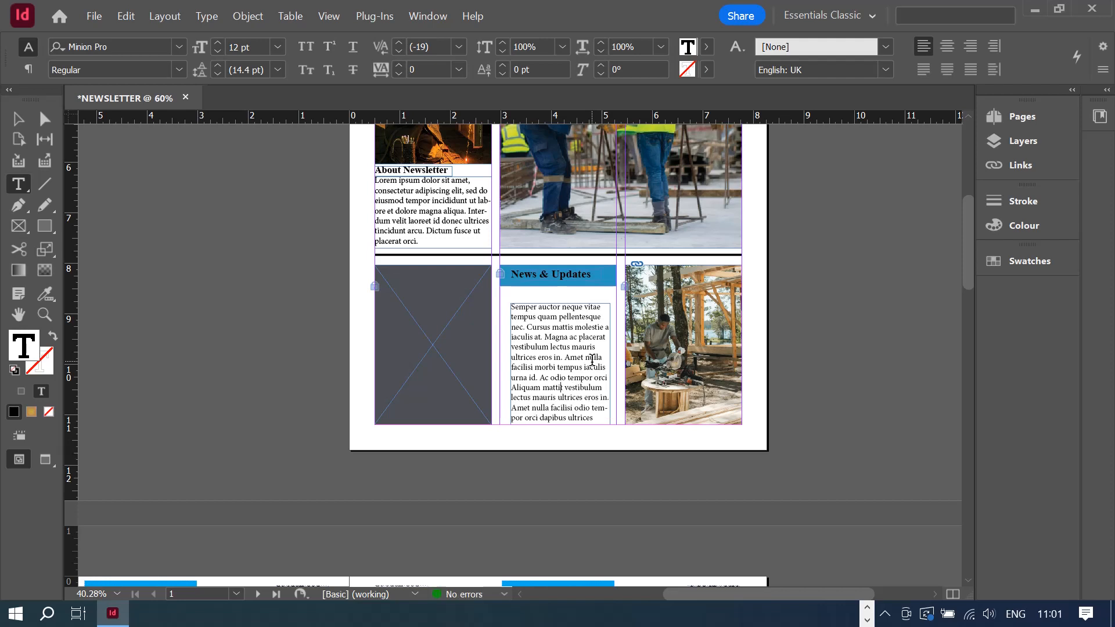
# - Apply 'Justify with last line aligned left' to all the News & Updates and About Newsletter body text
pyautogui.hotkey('ctrl', 'a')
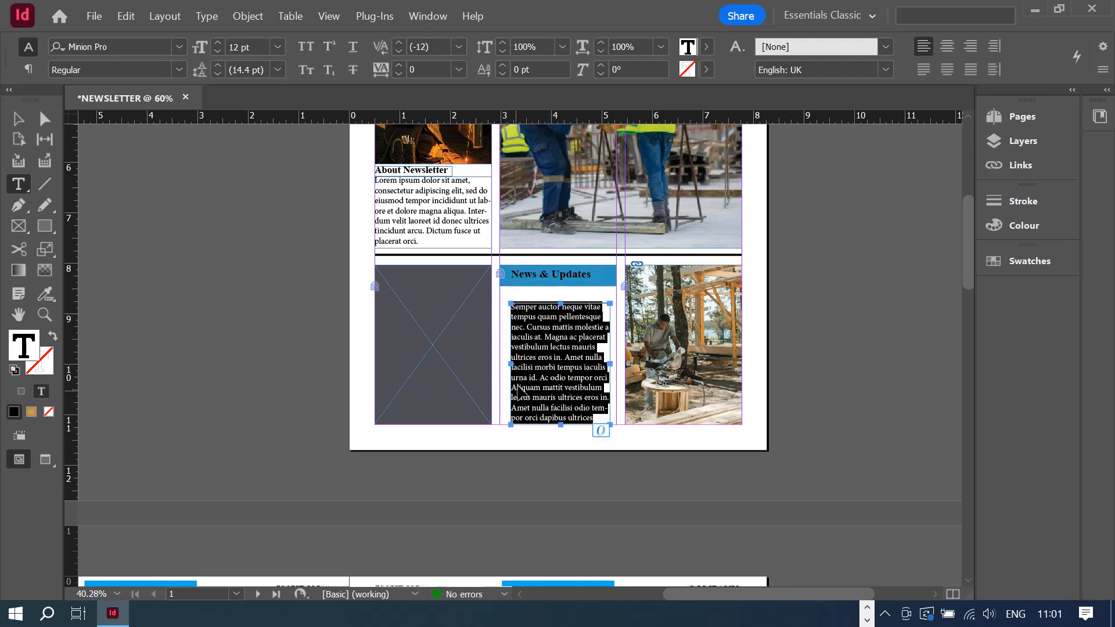
pyautogui.click(970, 69)
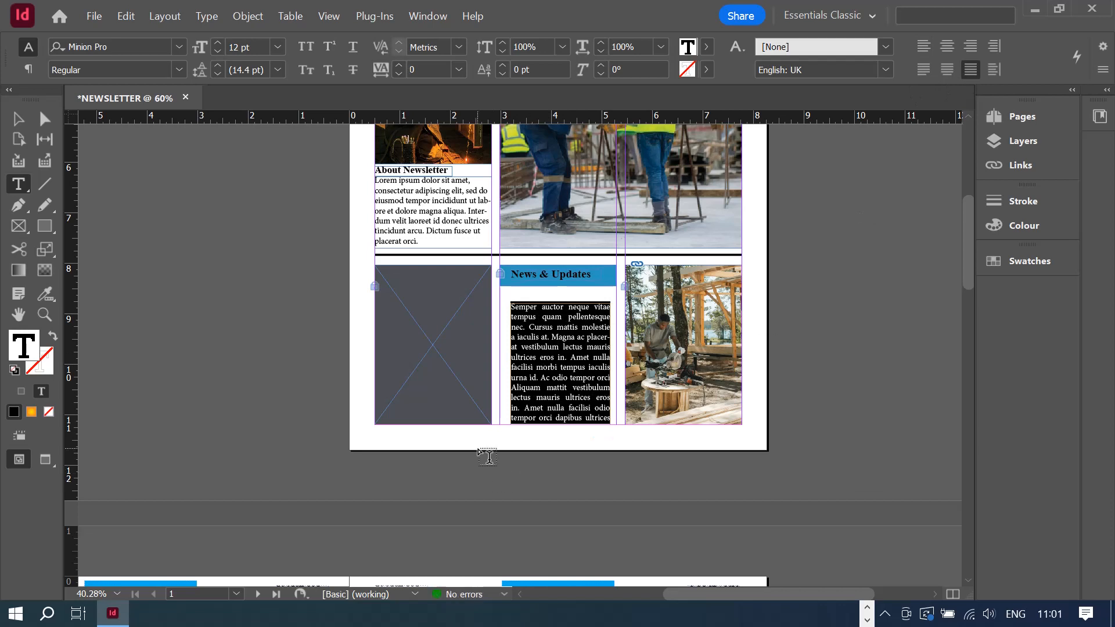
pyautogui.click(463, 206)
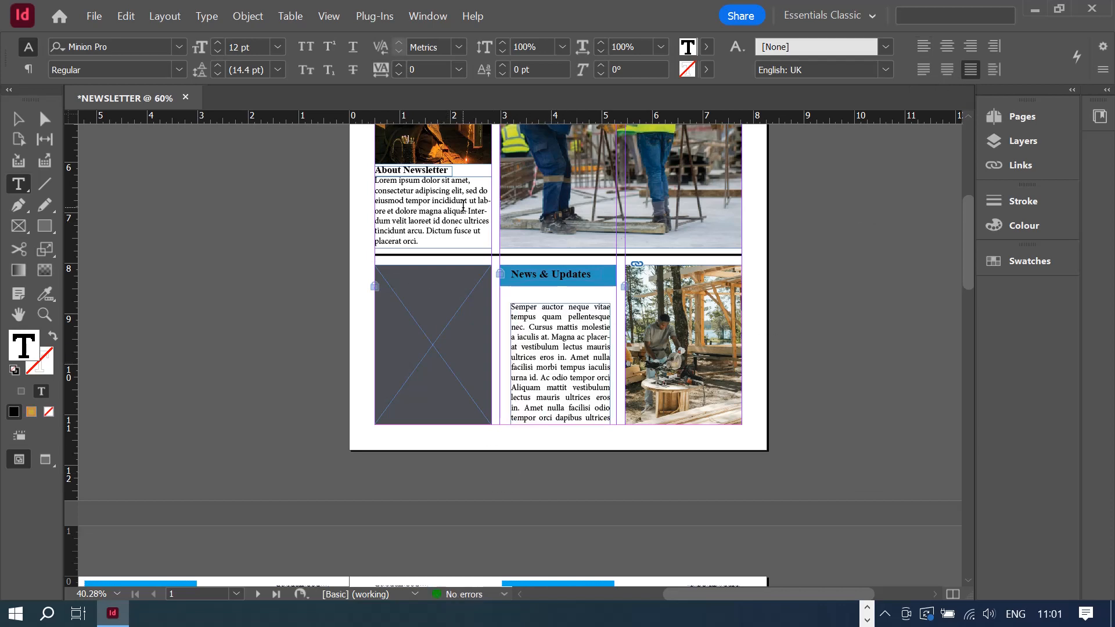
pyautogui.hotkey('ctrl', 'a')
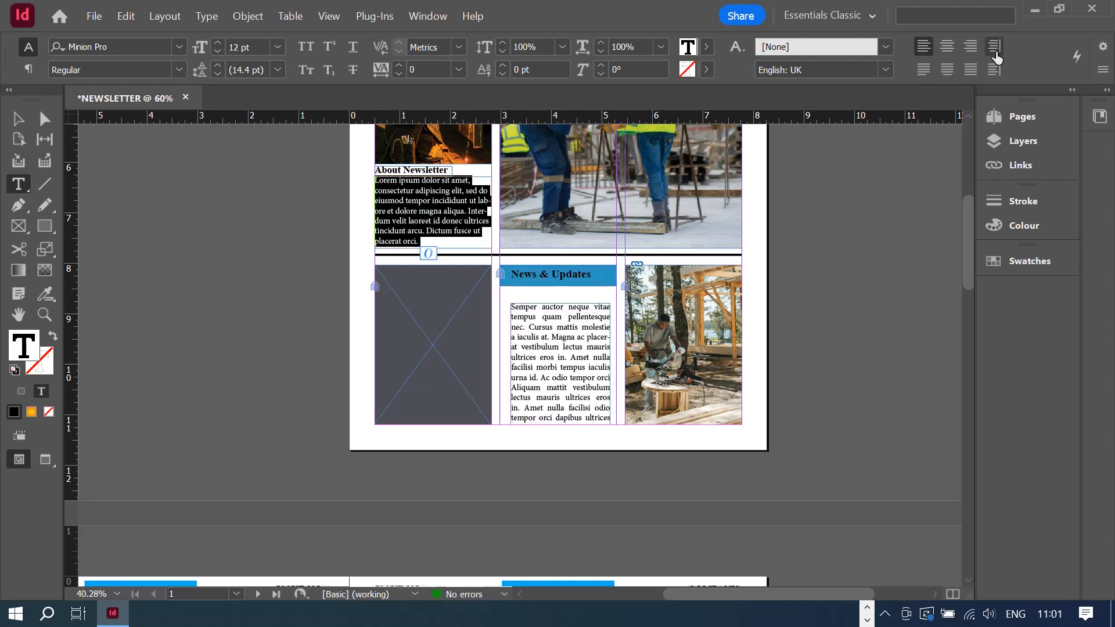
pyautogui.click(973, 76)
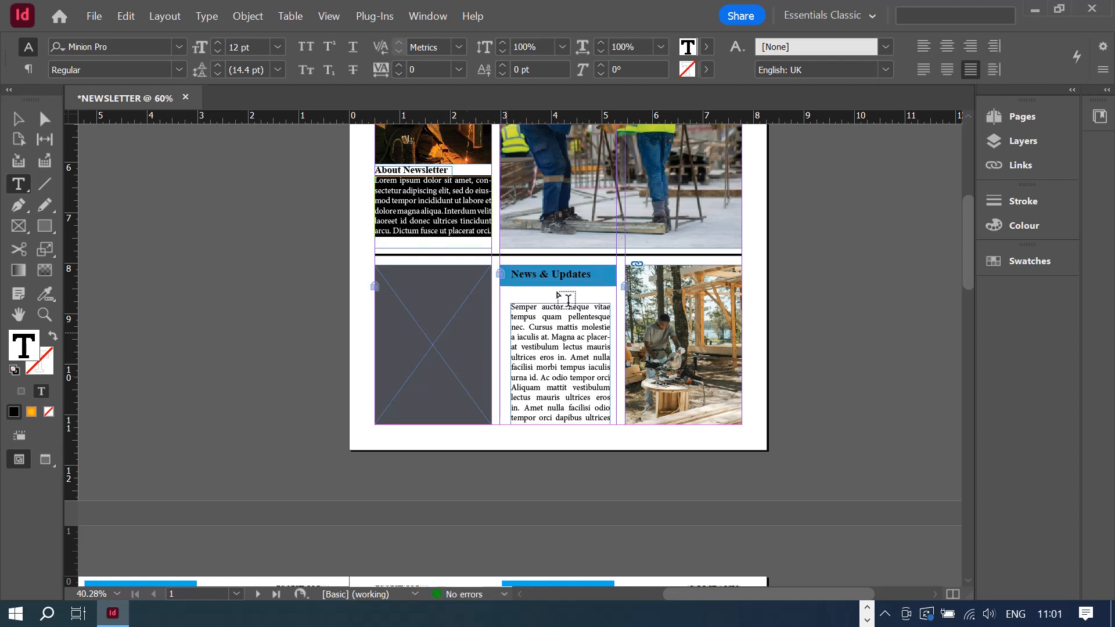
pyautogui.click(930, 76)
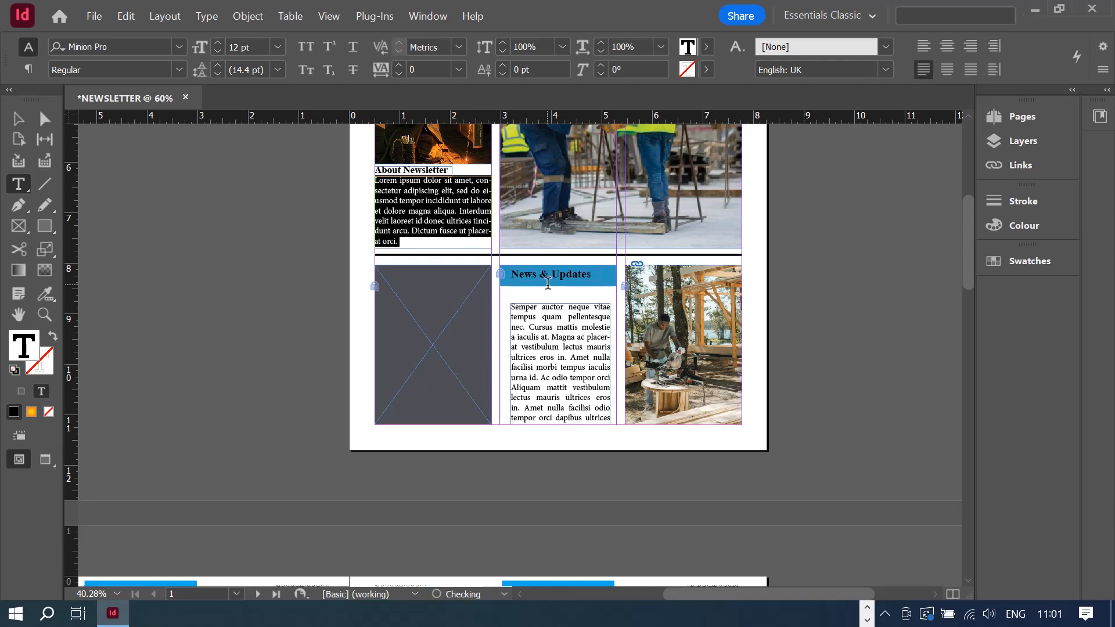
pyautogui.click(567, 362)
pyautogui.hotkey('ctrl', 'a')
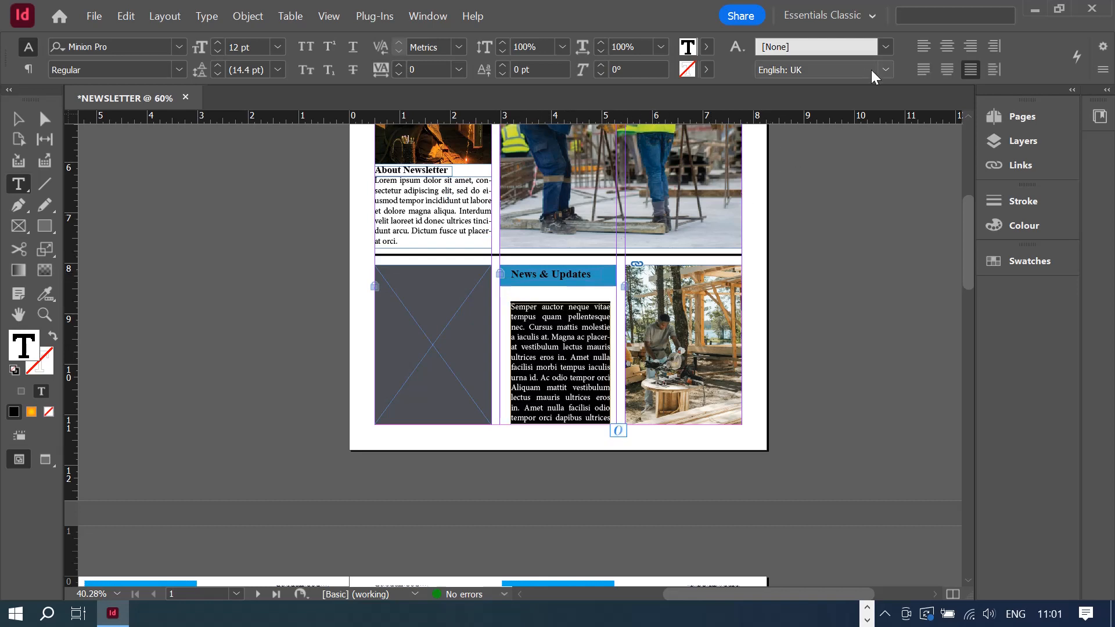
pyautogui.click(923, 69)
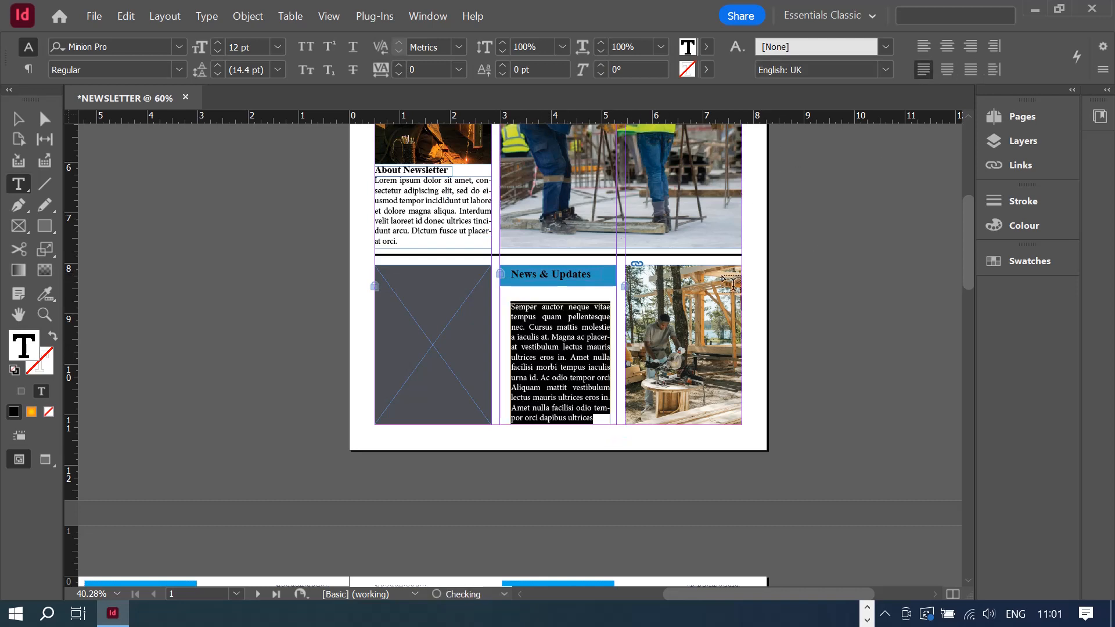
# - Colour the whole News & Updates heading with the [Paper] swatch so it reads white on the blue bar
pyautogui.click(548, 271)
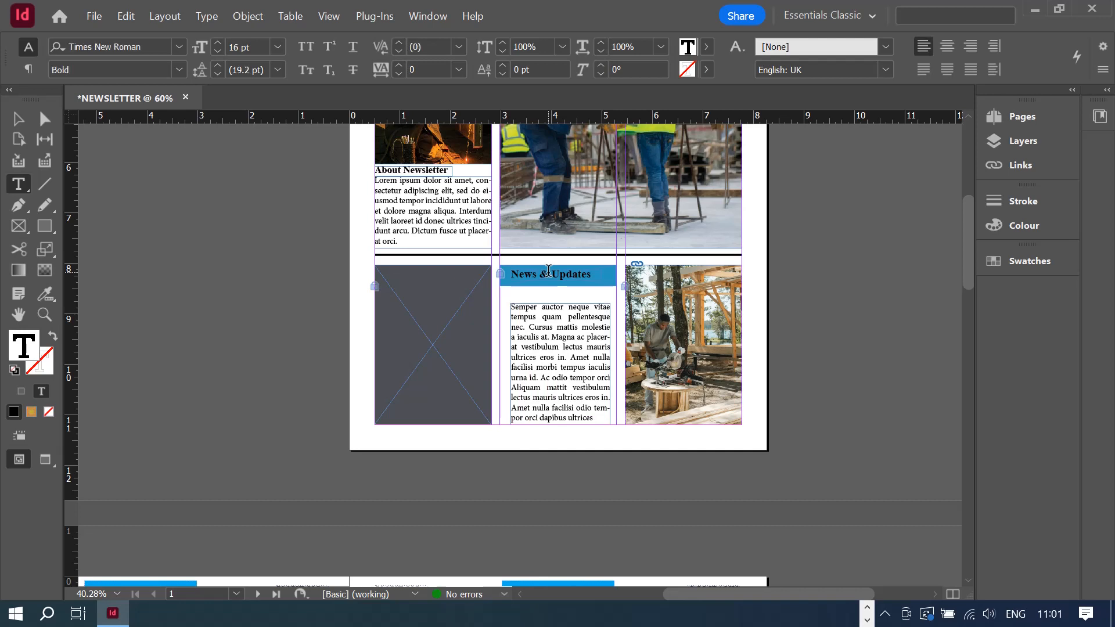
pyautogui.hotkey('ctrl', 'a')
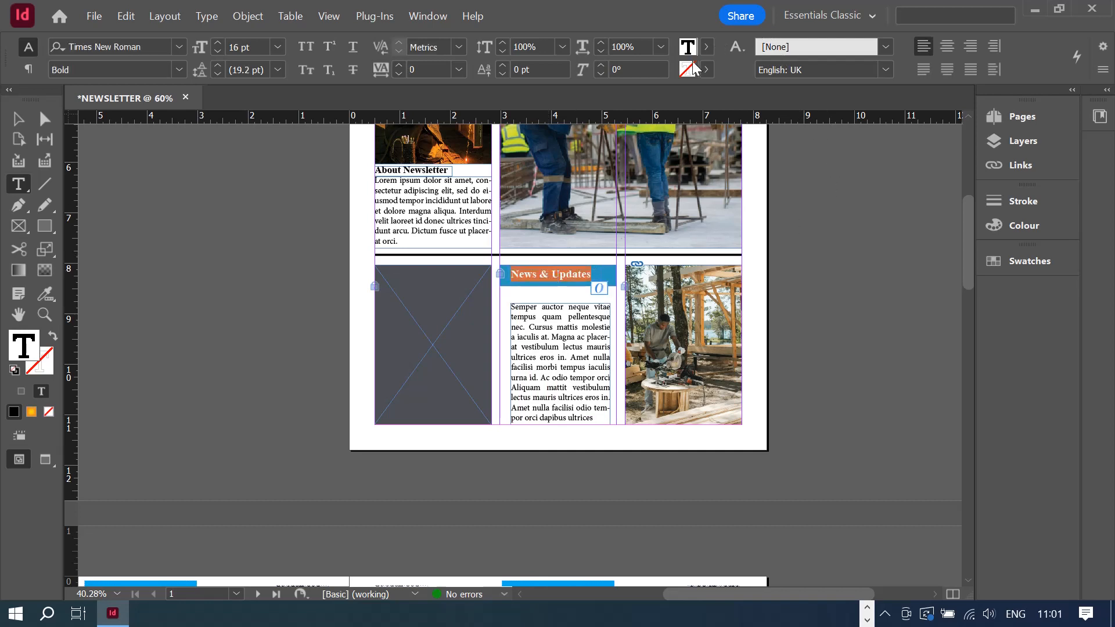
pyautogui.click(706, 46)
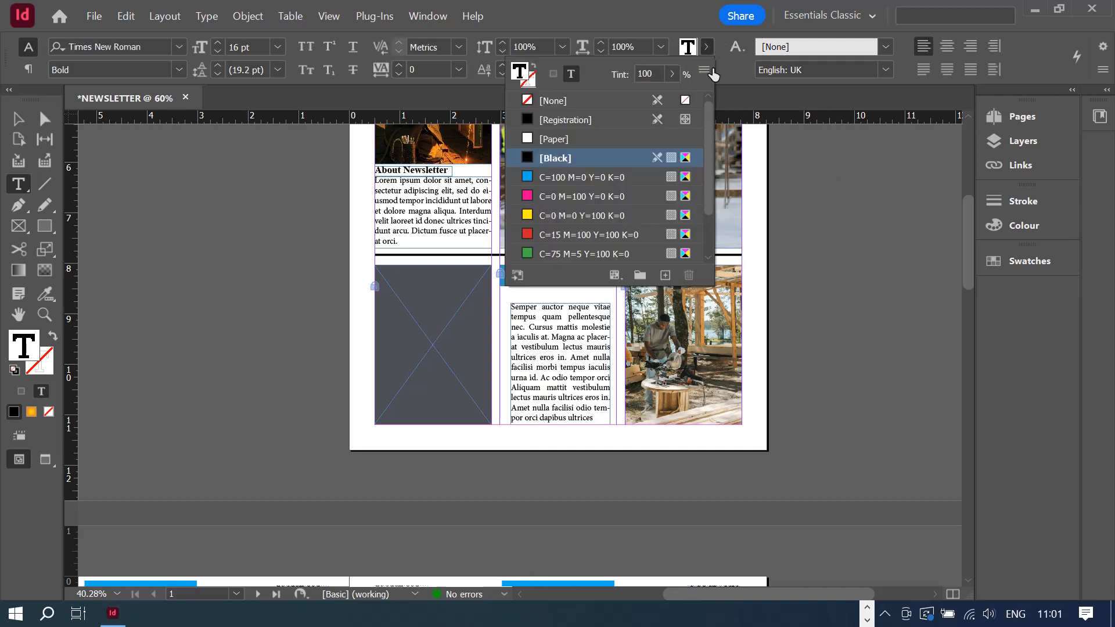
pyautogui.click(552, 140)
pyautogui.click(560, 347)
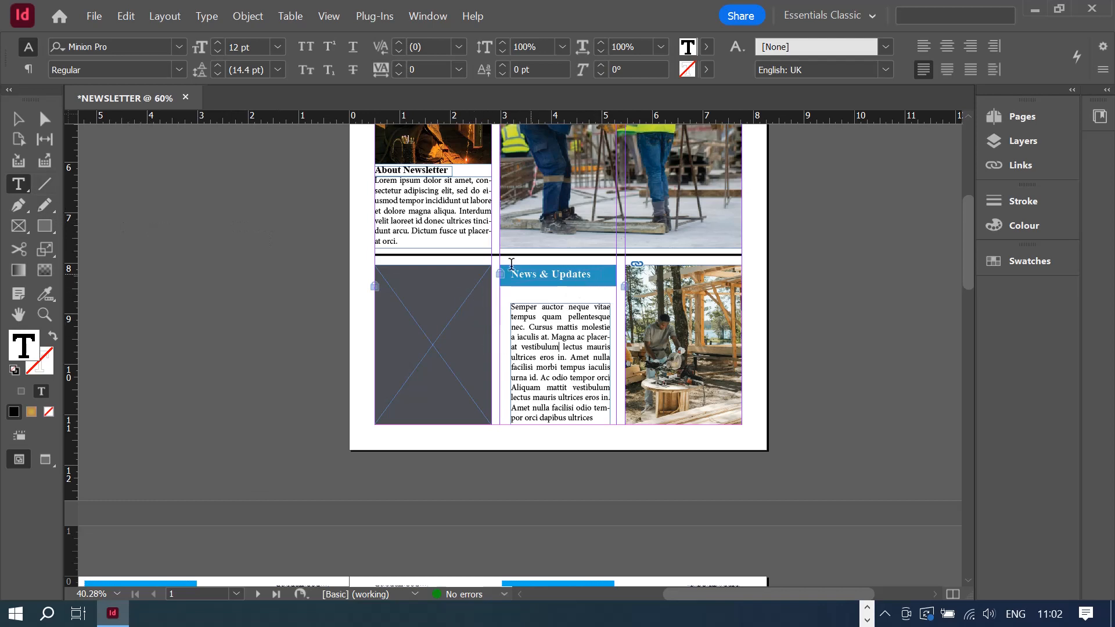
pyautogui.click(18, 119)
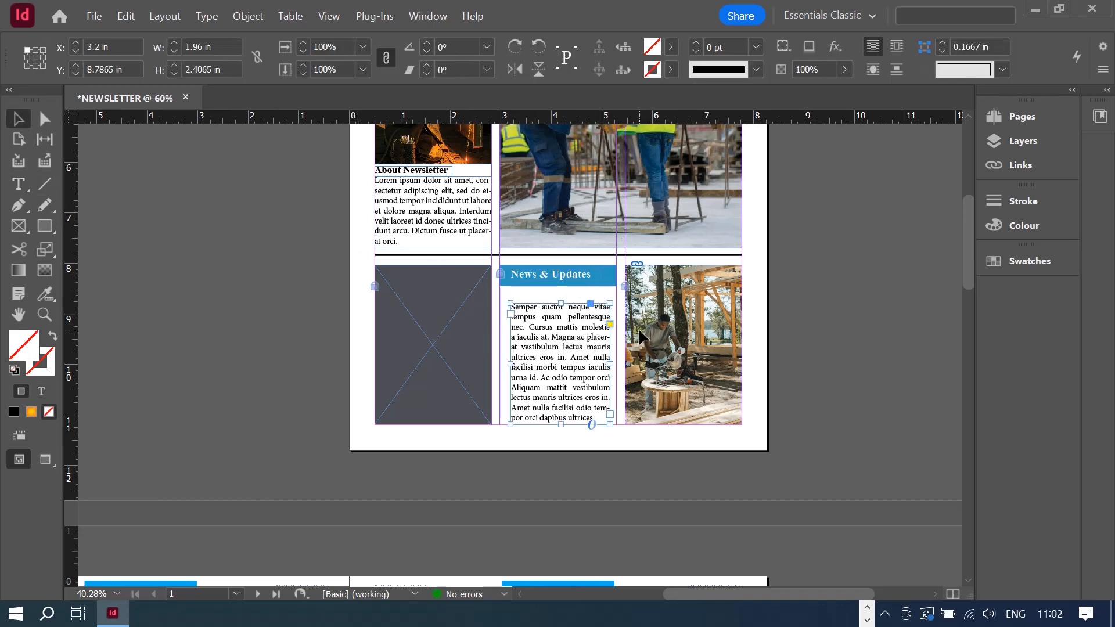
# - Move the News & Updates heading frame onto the grey box's top at X 0.7657 in, Y 8.325 in
pyautogui.scroll(5, 581, 364)
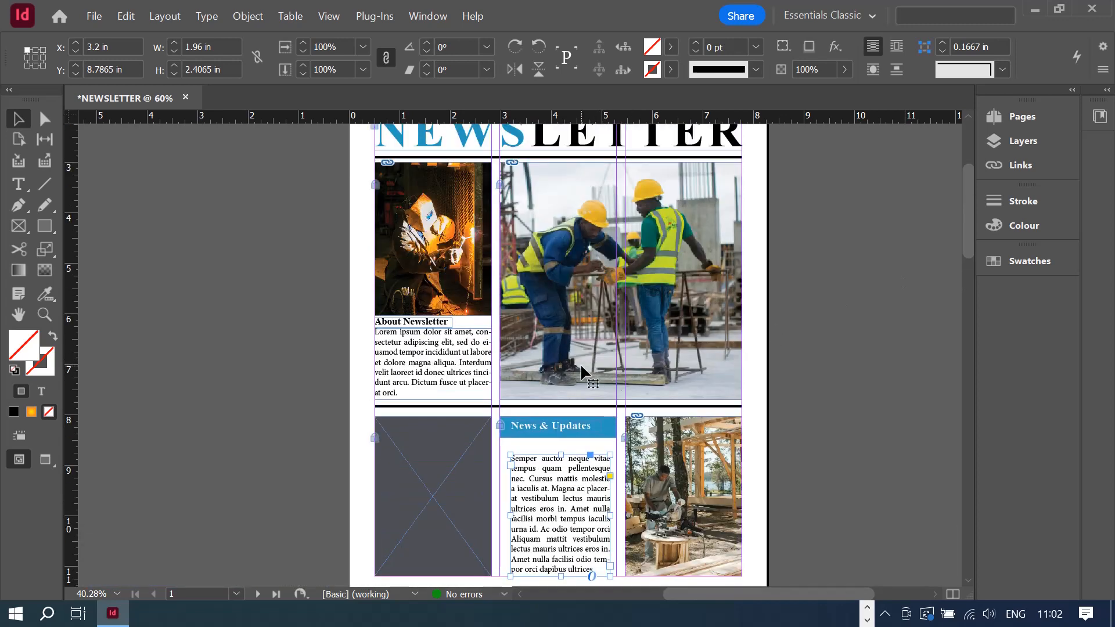
pyautogui.scroll(-2, 580, 364)
pyautogui.scroll(2, 580, 367)
pyautogui.scroll(-2, 525, 405)
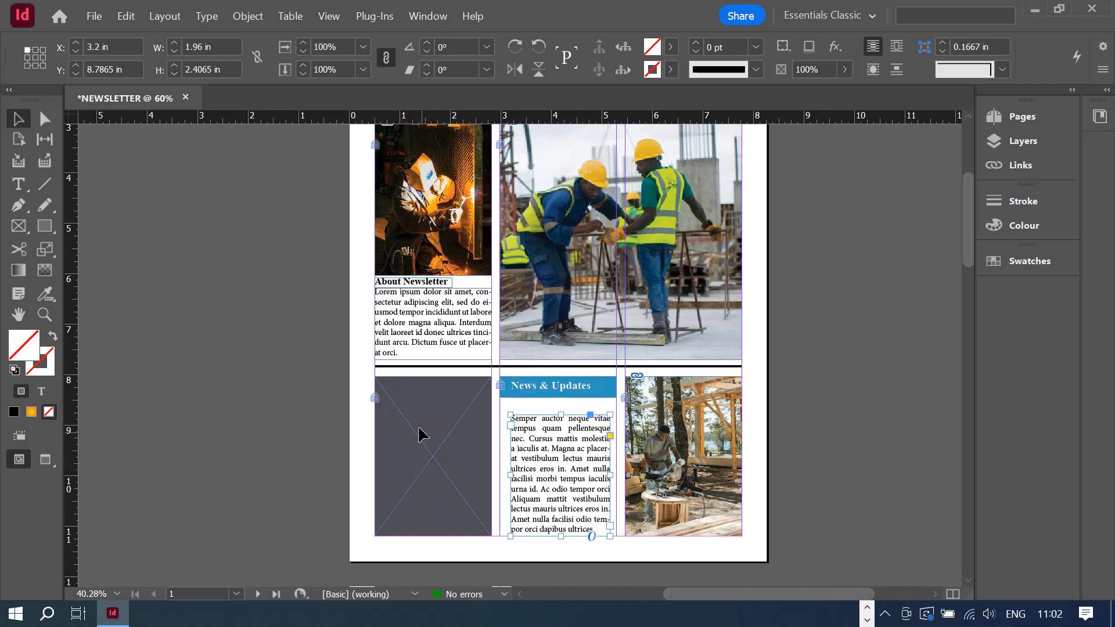
pyautogui.click(552, 392)
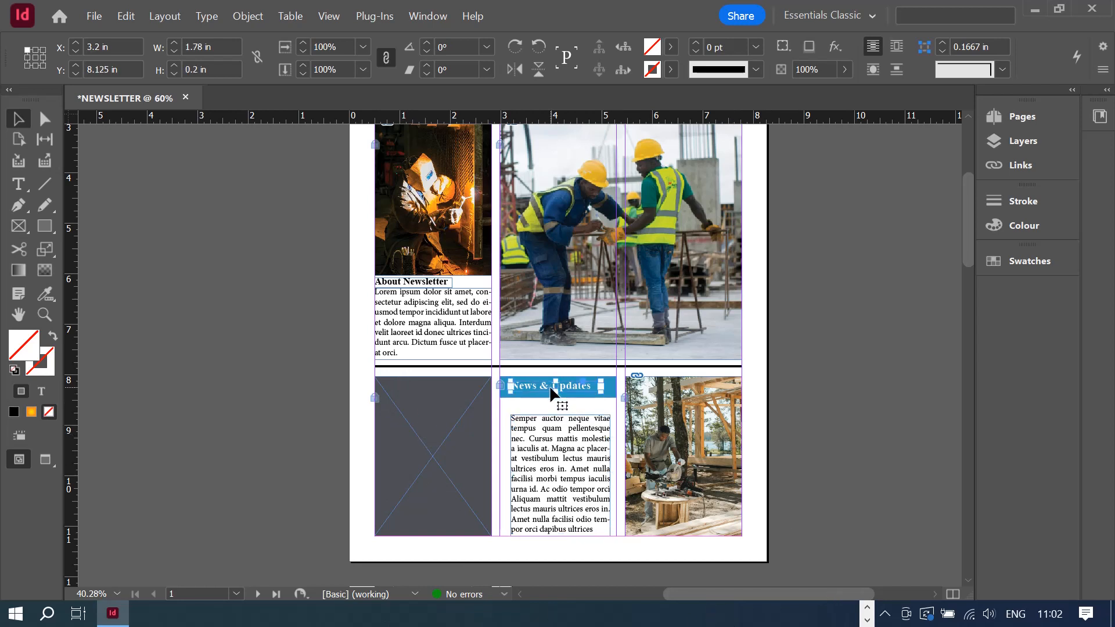
pyautogui.moveTo(551, 393); pyautogui.dragTo(428, 396)
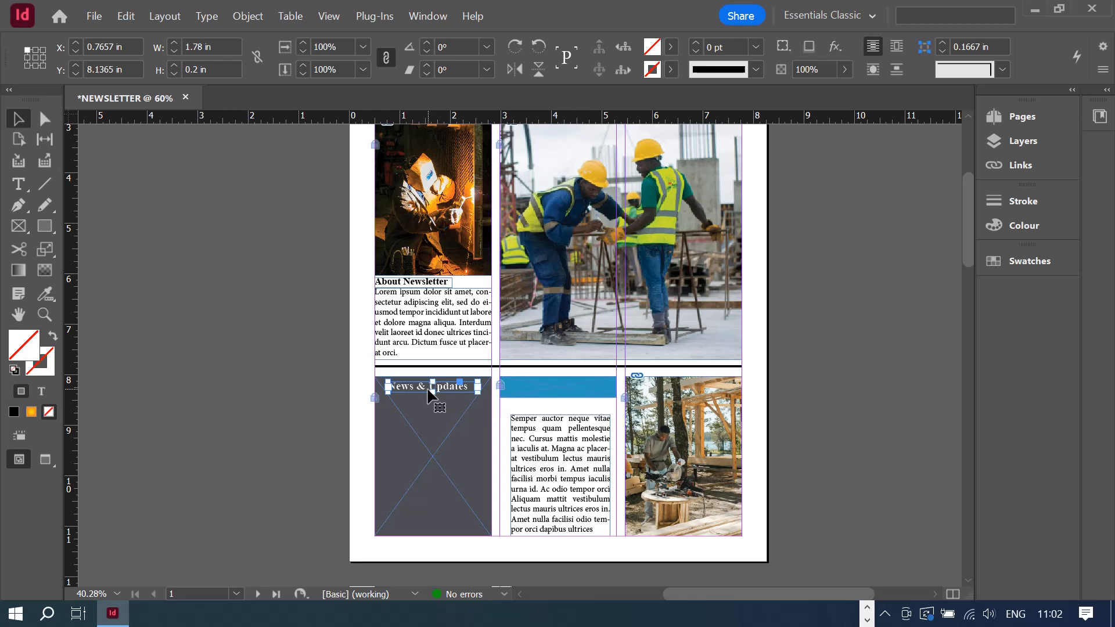
pyautogui.hotkey('ctrl', 'z')
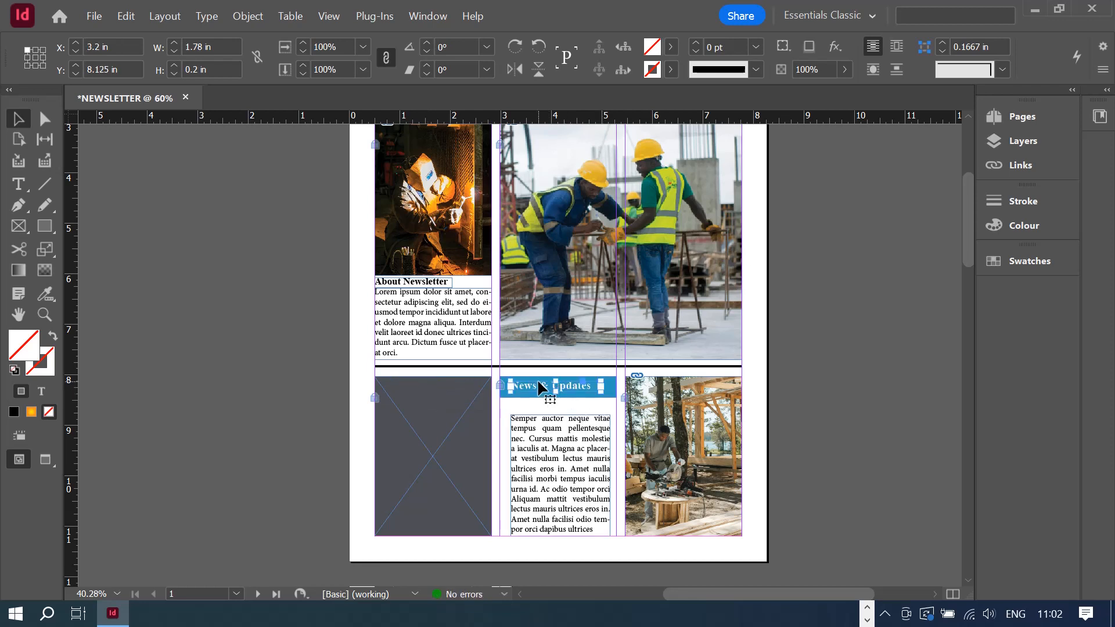
pyautogui.moveTo(538, 396); pyautogui.dragTo(411, 393)
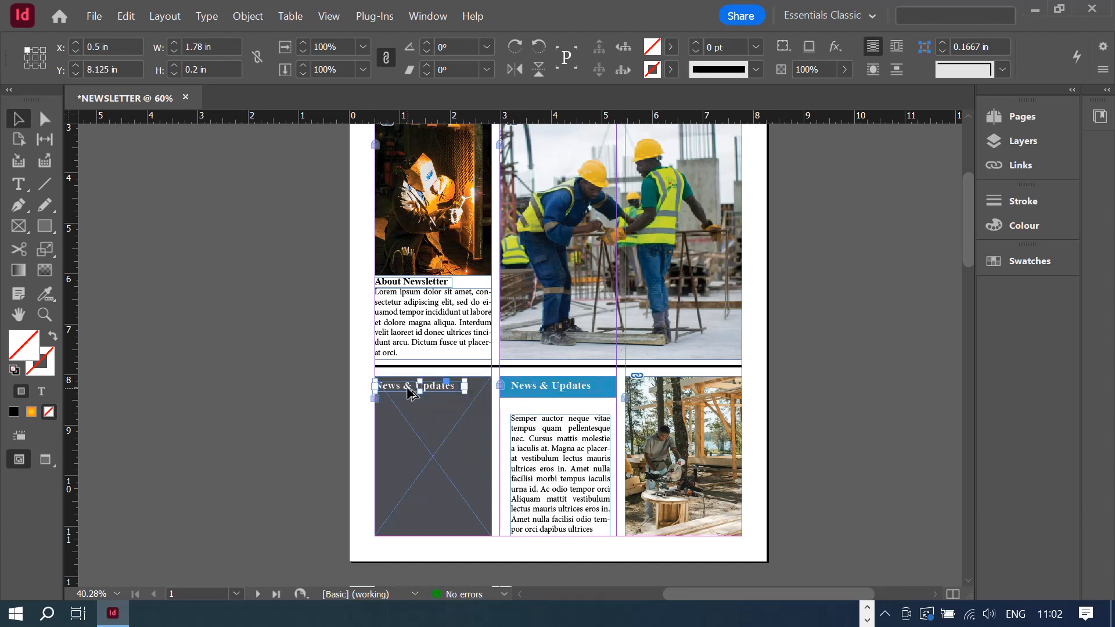
pyautogui.moveTo(410, 394); pyautogui.dragTo(423, 401)
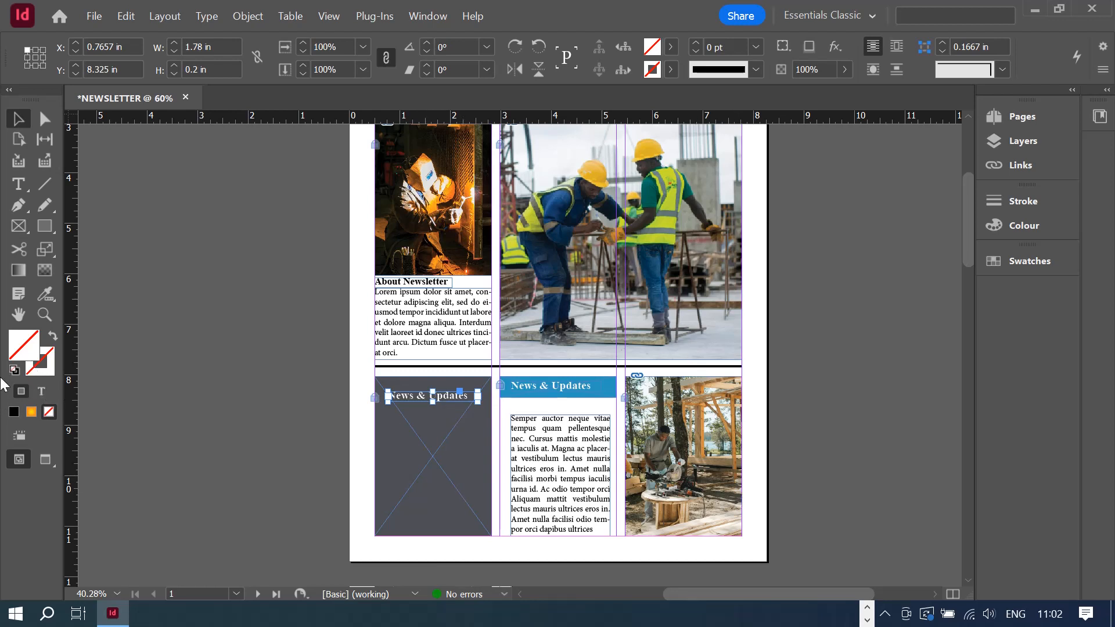
# - Copy the Semper auctor body text frame into the grey box and delete its closing lines
pyautogui.click(548, 491)
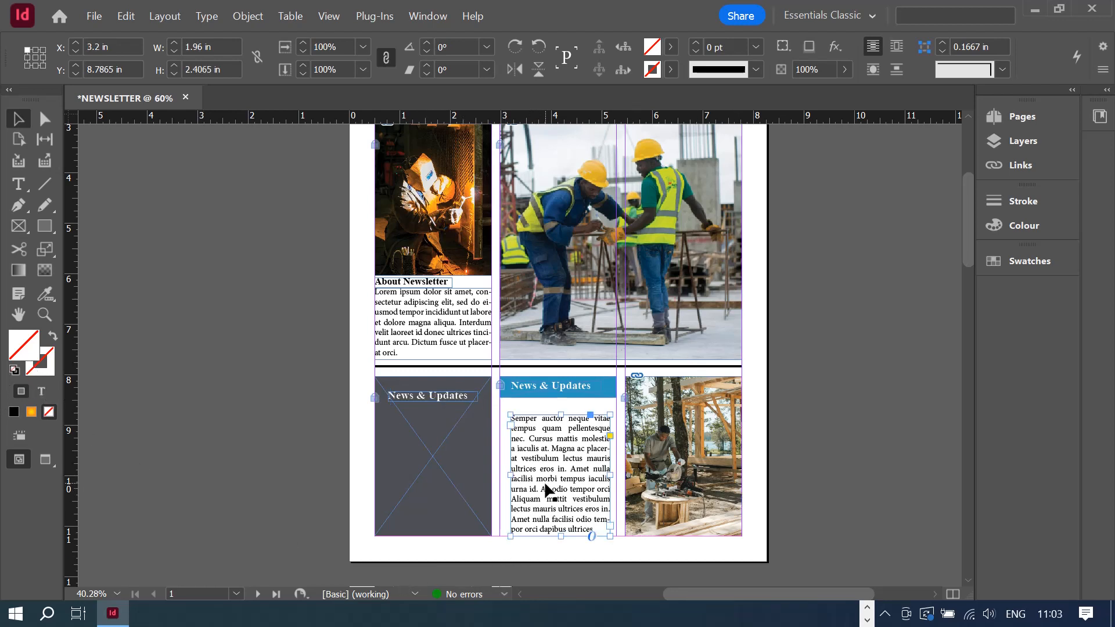
pyautogui.moveTo(548, 490); pyautogui.dragTo(427, 486)
pyautogui.doubleClick(427, 485)
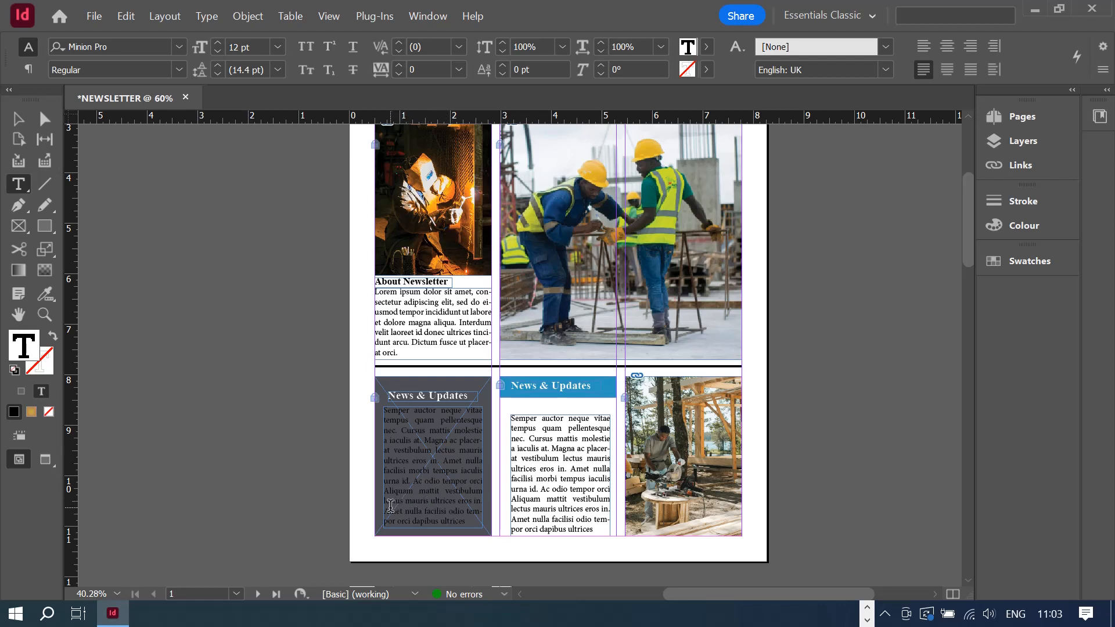
pyautogui.moveTo(389, 511); pyautogui.dragTo(462, 527)
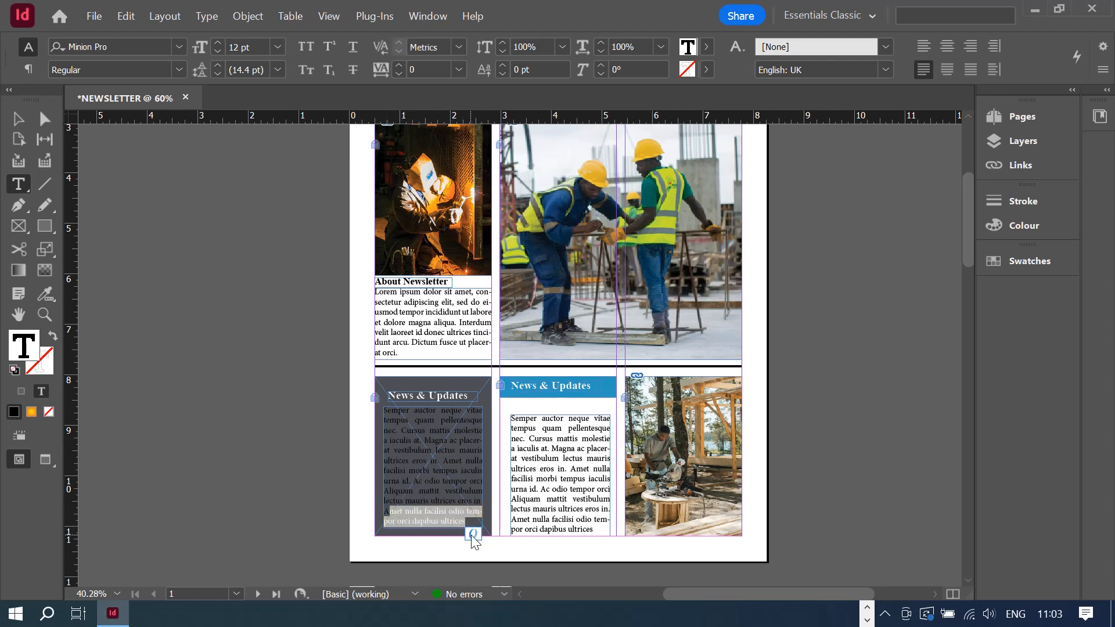
pyautogui.press('BackSpace')
pyautogui.press('BackSpace')
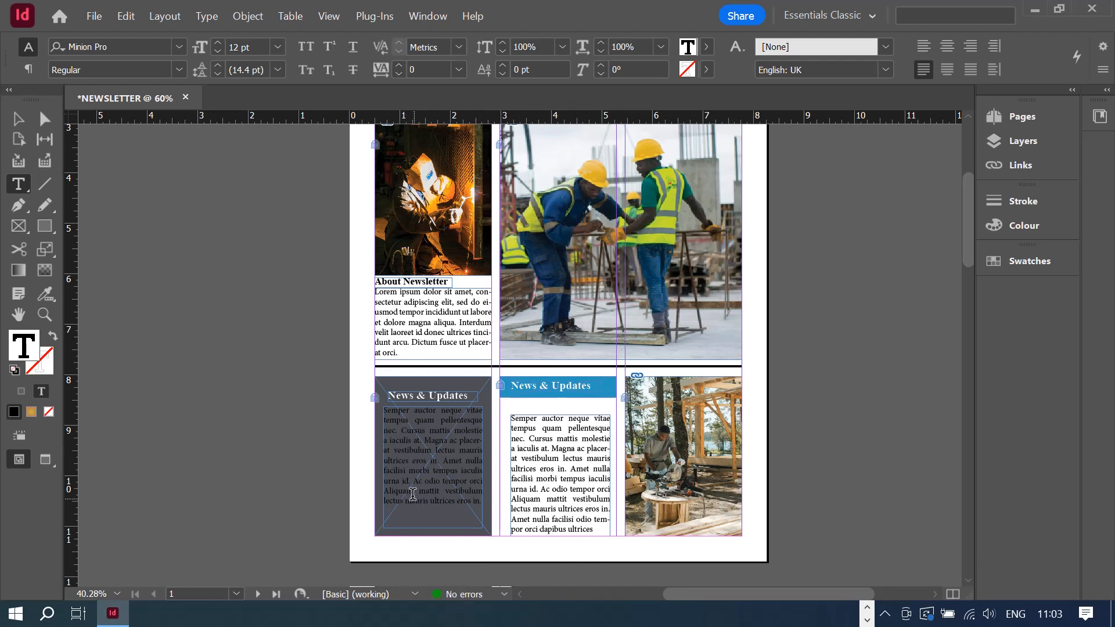
pyautogui.moveTo(384, 489); pyautogui.dragTo(477, 516)
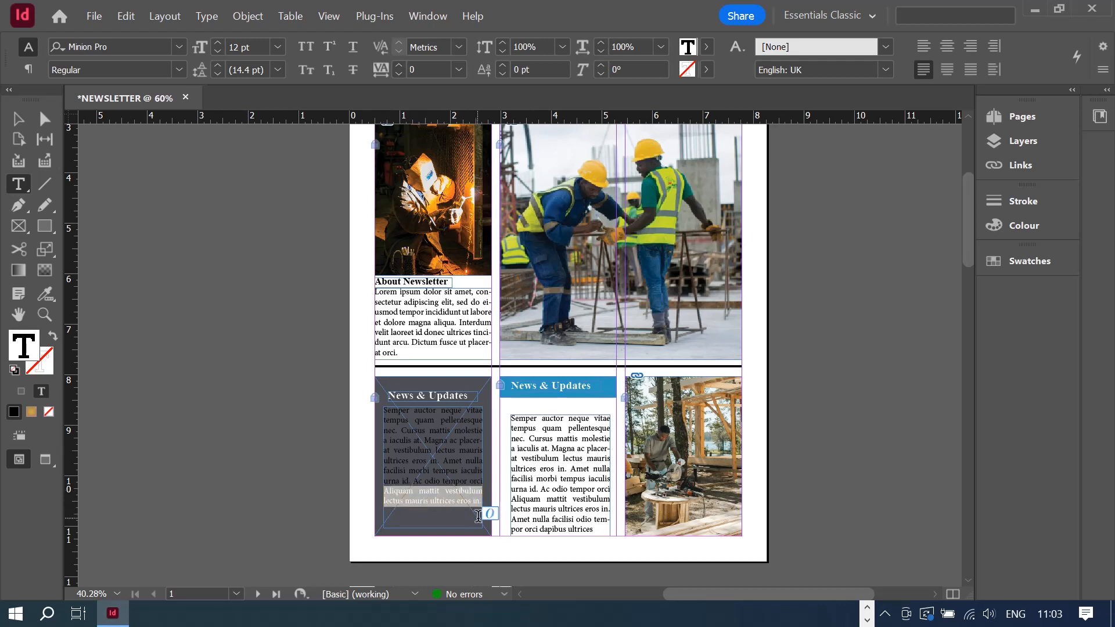
pyautogui.press('BackSpace')
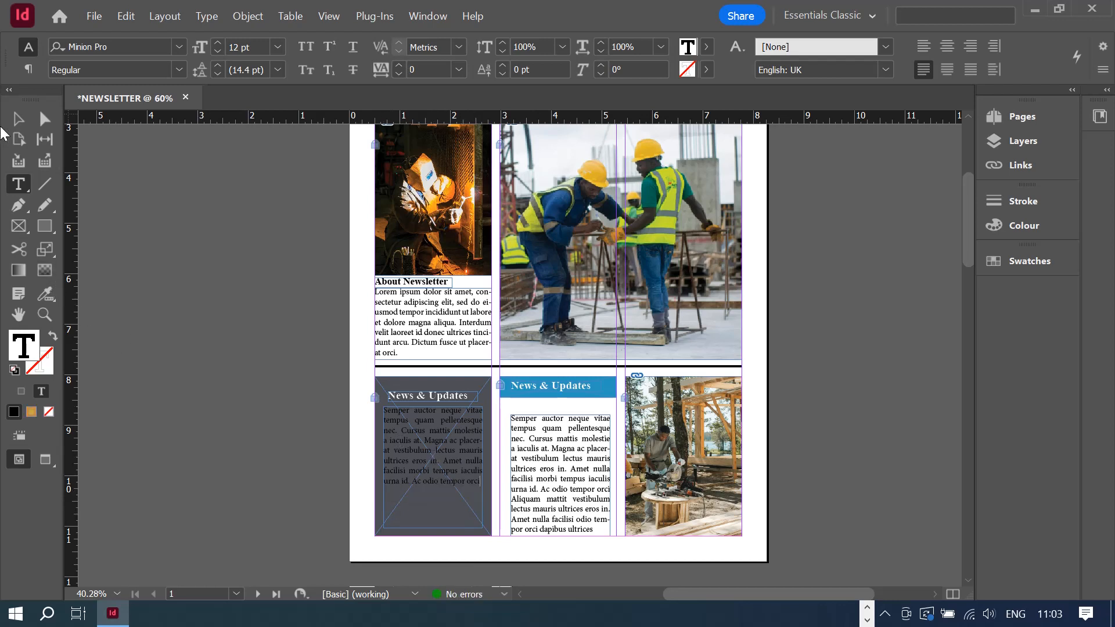
# - Shorten and lower the copied text frame to 1.96 x 1.7215 in, and enlarge the heading frame
pyautogui.click(18, 119)
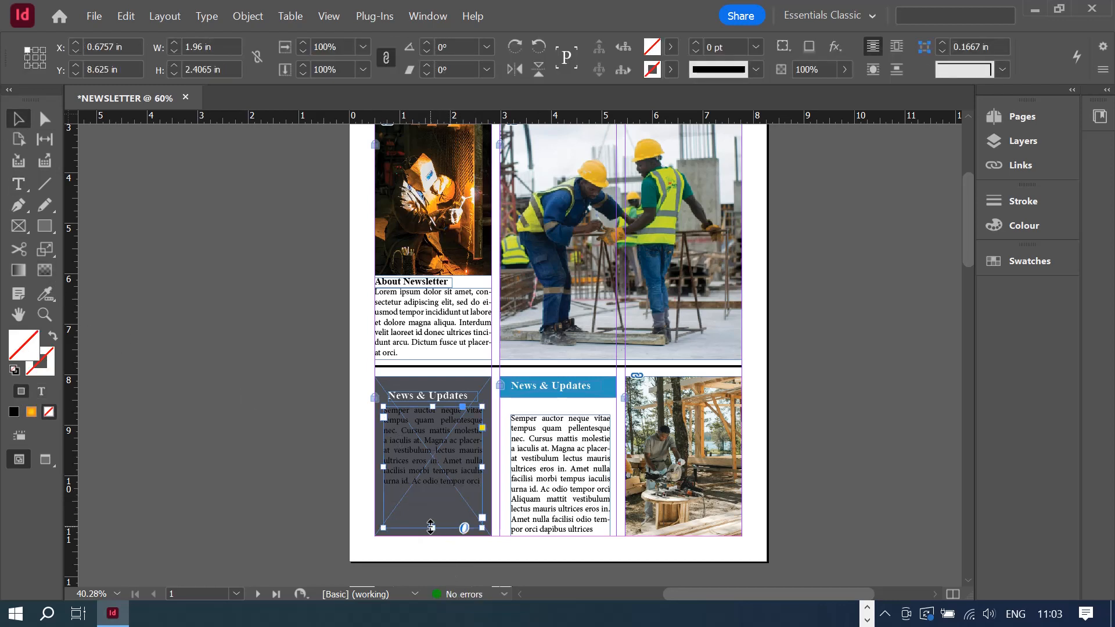
pyautogui.moveTo(433, 527); pyautogui.dragTo(433, 494)
pyautogui.moveTo(459, 442); pyautogui.dragTo(461, 463)
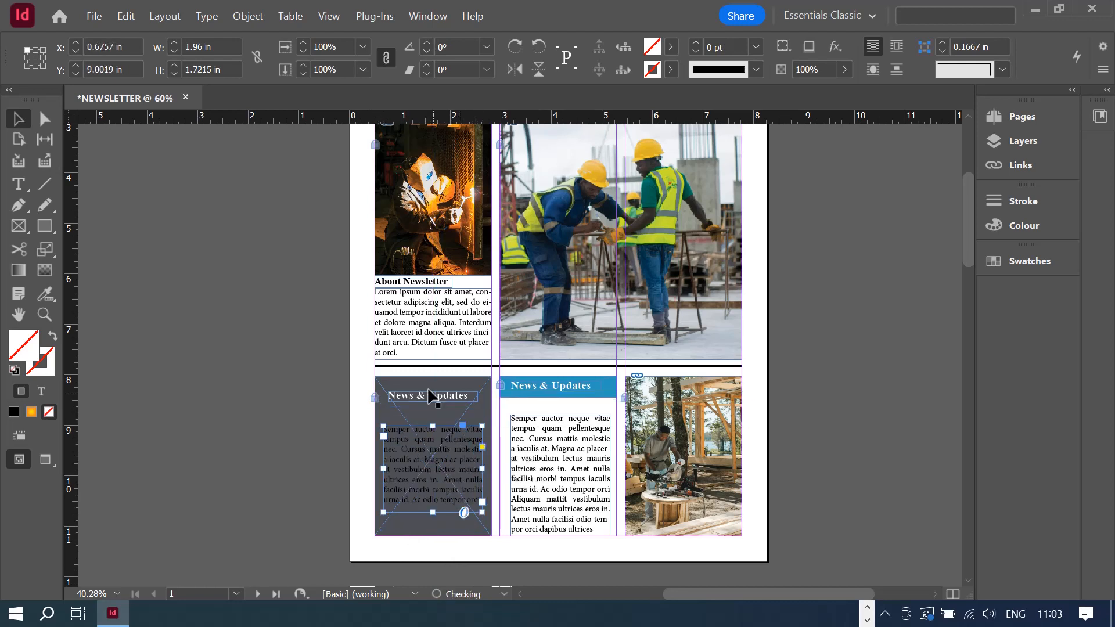
pyautogui.click(415, 398)
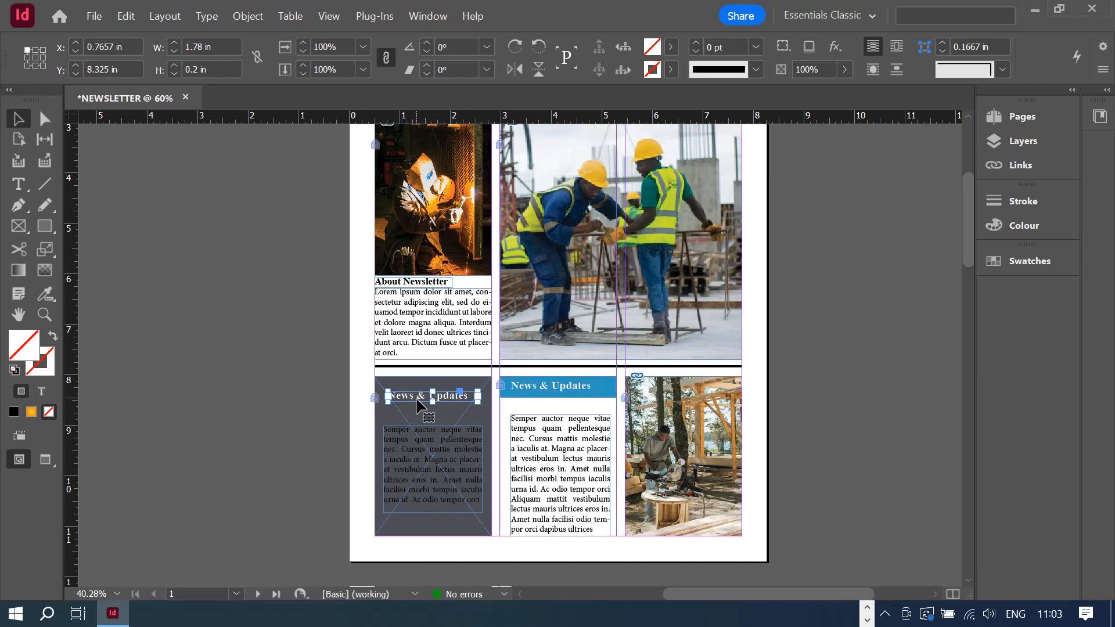
pyautogui.moveTo(433, 402); pyautogui.dragTo(434, 410)
pyautogui.doubleClick(411, 397)
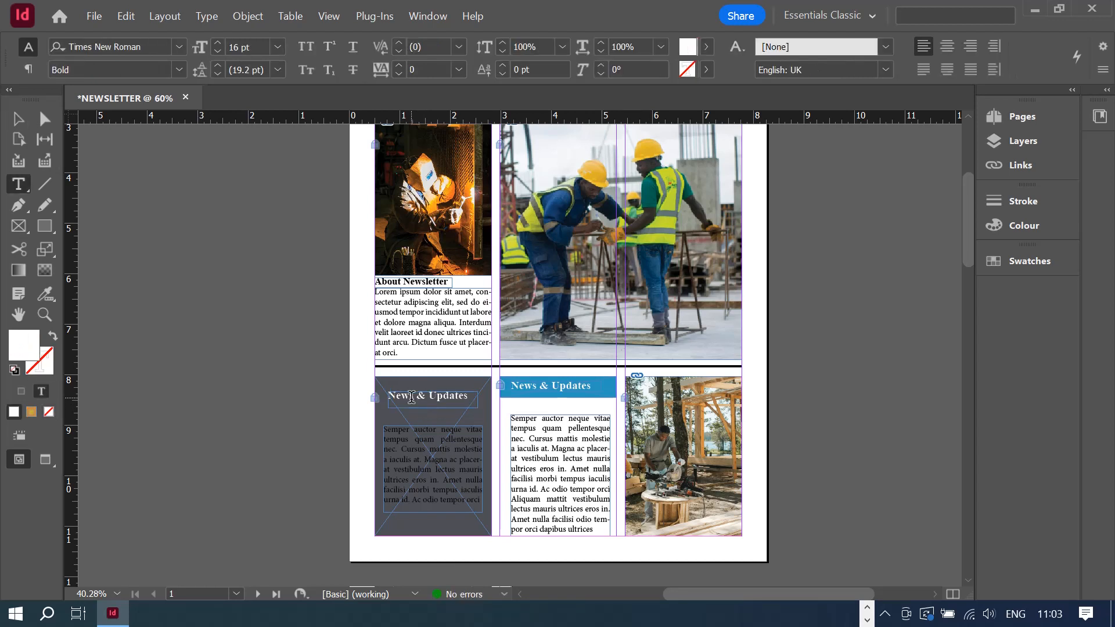
pyautogui.hotkey('ctrl', 'a')
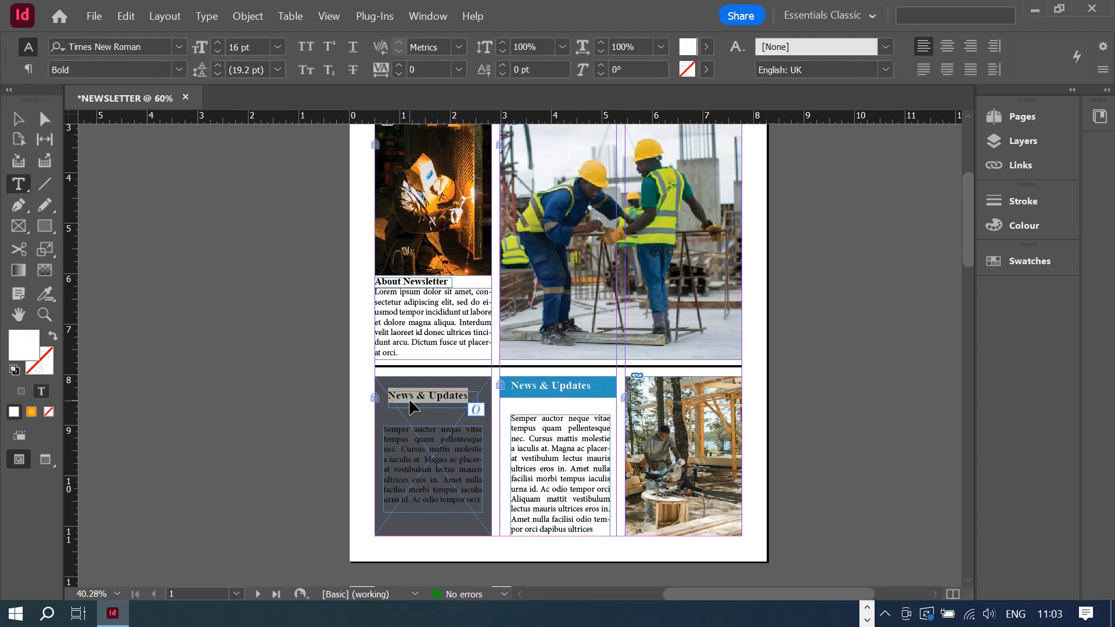
# - Retitle the heading 'Gallery' and colour the grey box's body text [Paper] white
pyautogui.write('Gallery')
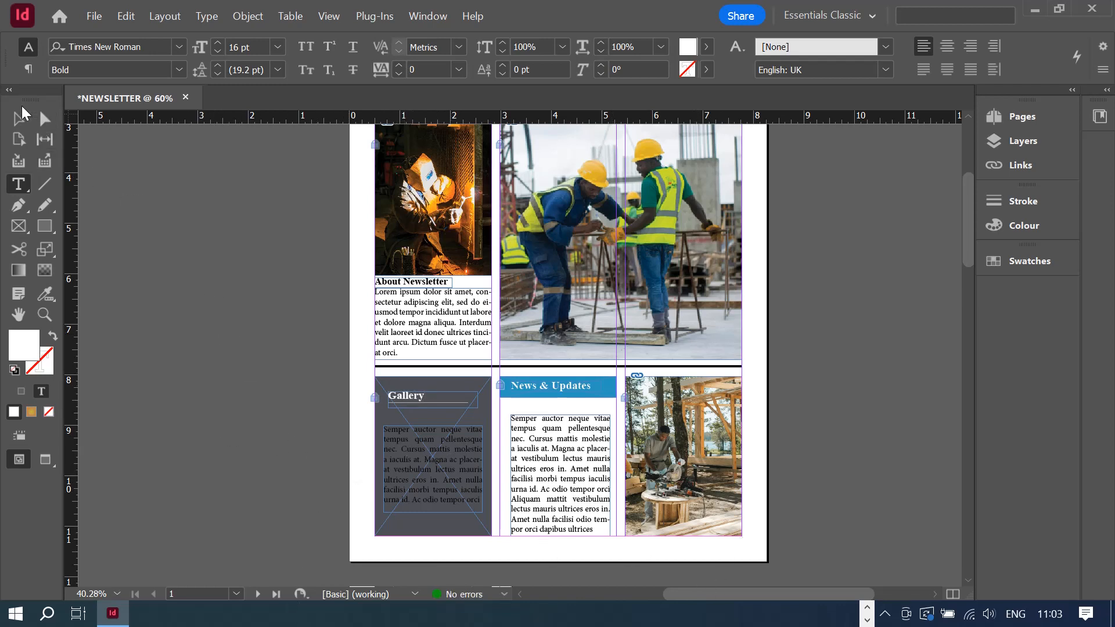
pyautogui.click(14, 118)
pyautogui.press('t')
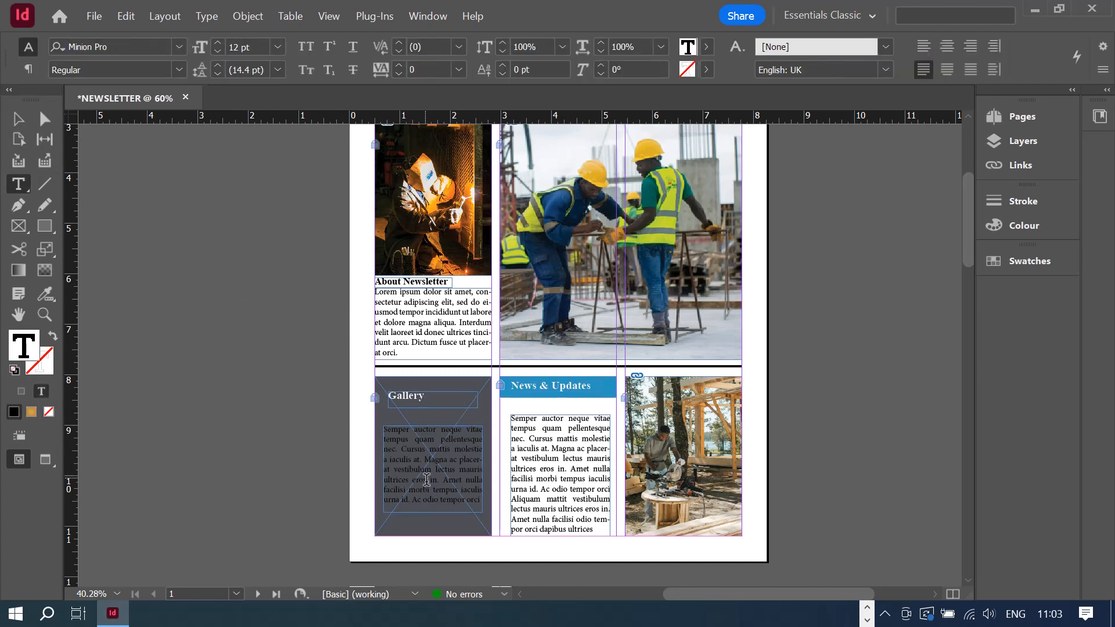
pyautogui.hotkey('ctrl', 'a')
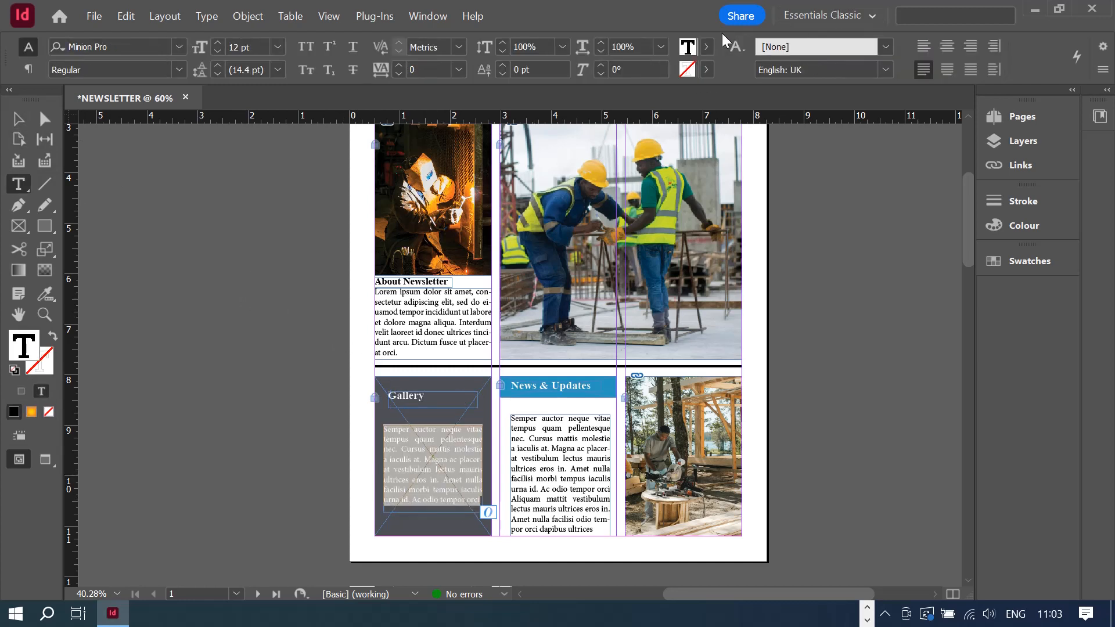
pyautogui.click(707, 47)
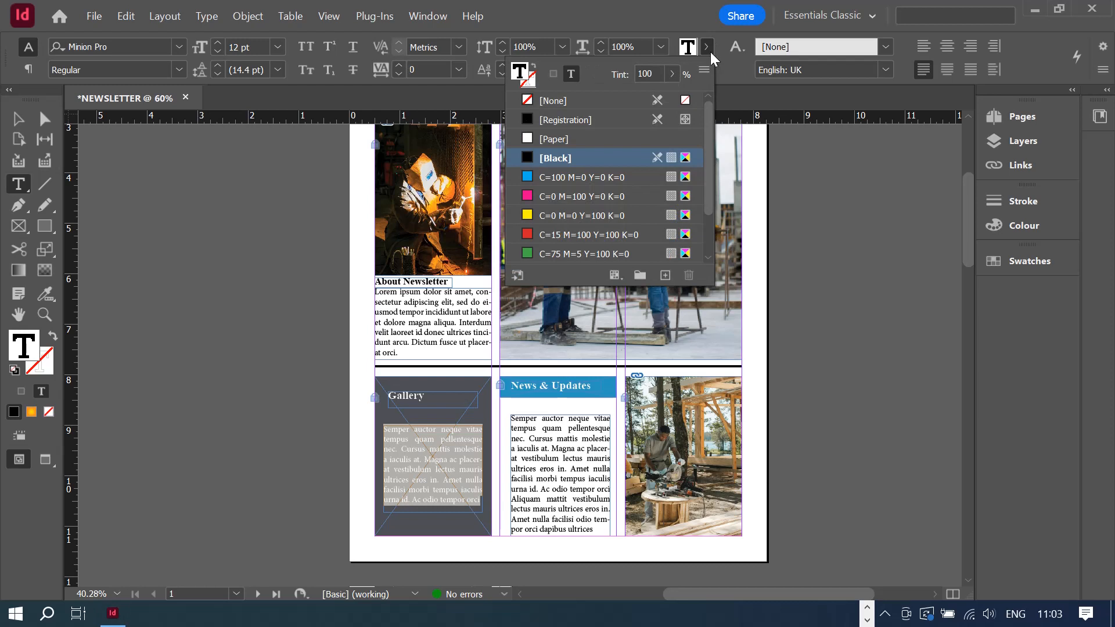
pyautogui.click(555, 140)
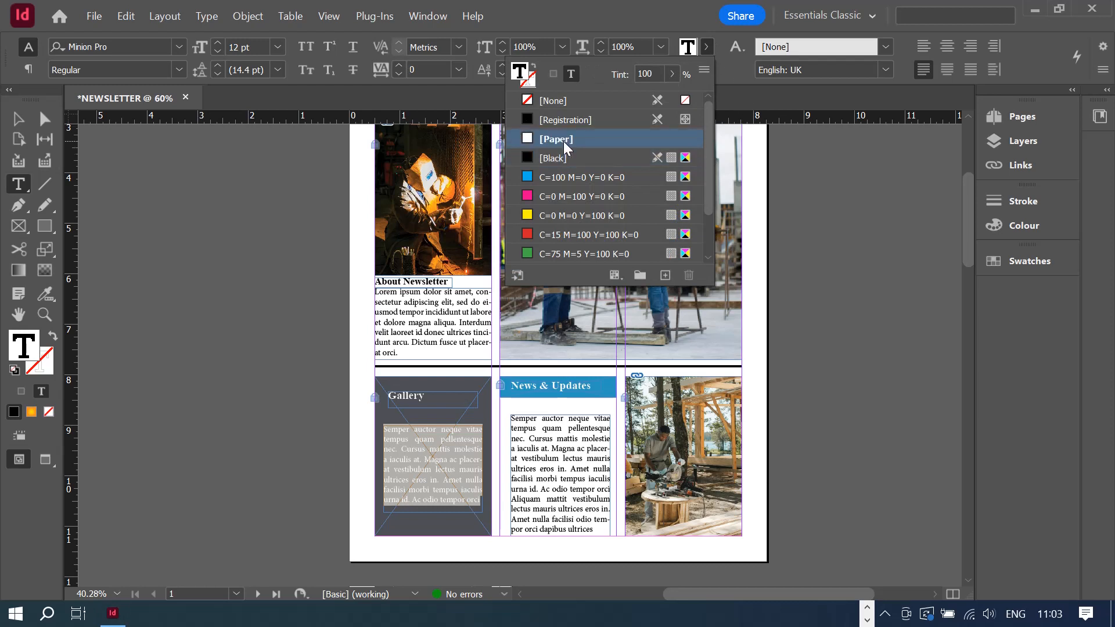
pyautogui.click(446, 494)
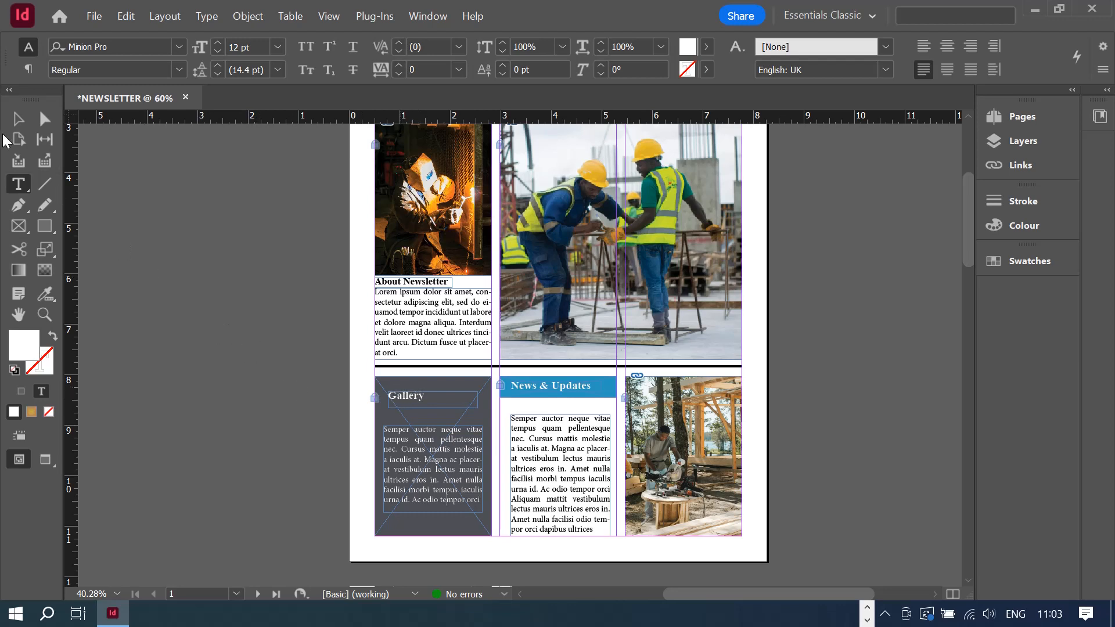
# - Reposition the Gallery heading frame and set the word Gallery to 18 pt
pyautogui.click(18, 119)
pyautogui.moveTo(447, 404); pyautogui.dragTo(444, 406)
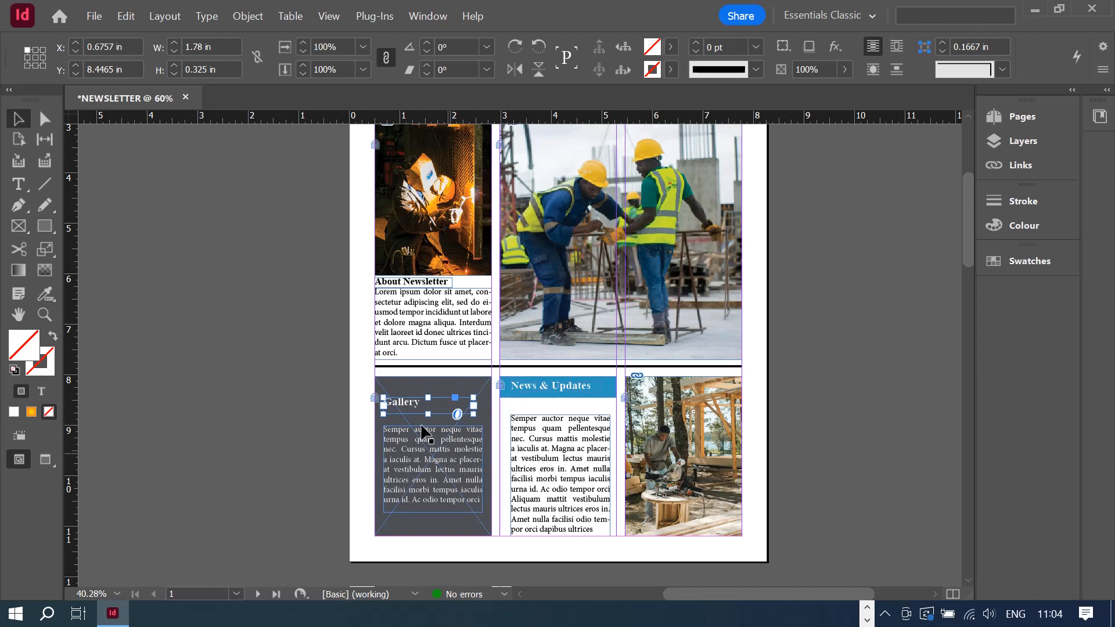
pyautogui.doubleClick(407, 409)
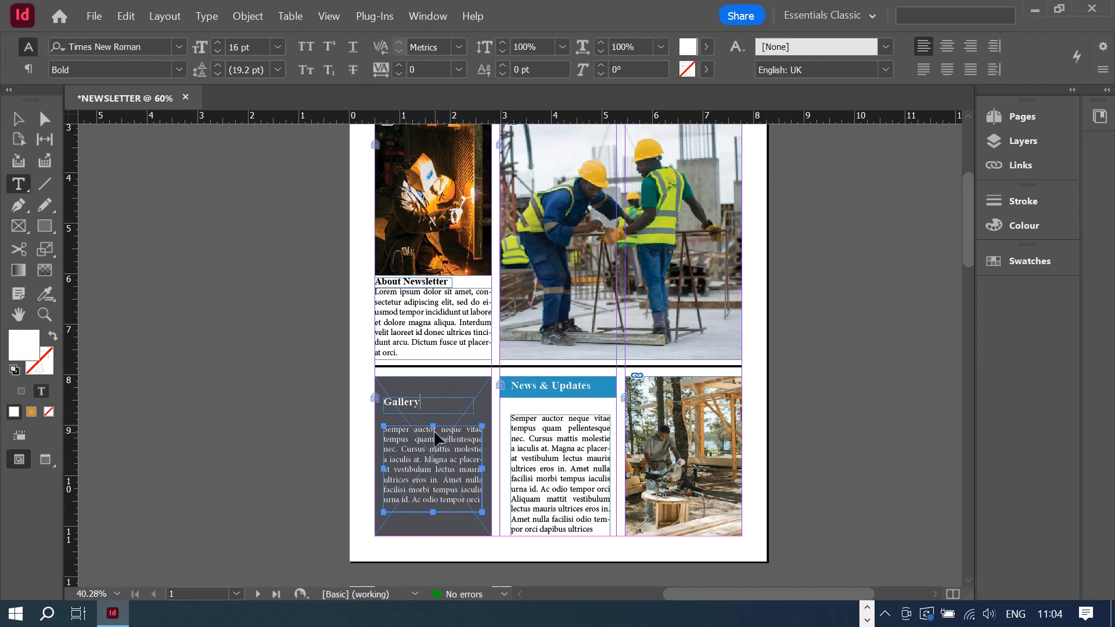
pyautogui.doubleClick(407, 404)
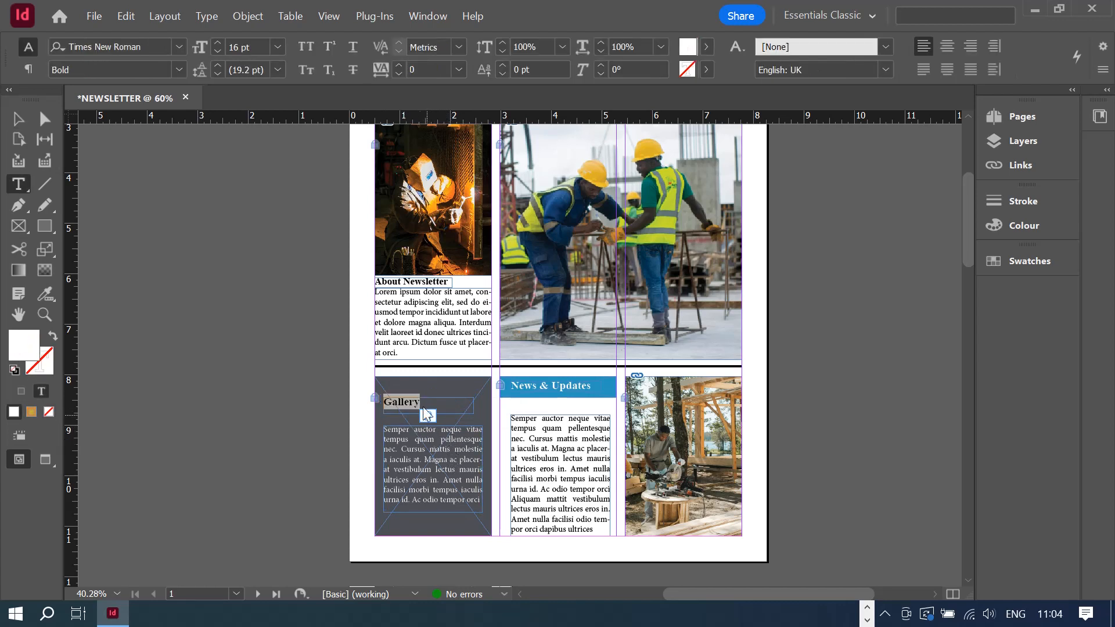
pyautogui.click(277, 47)
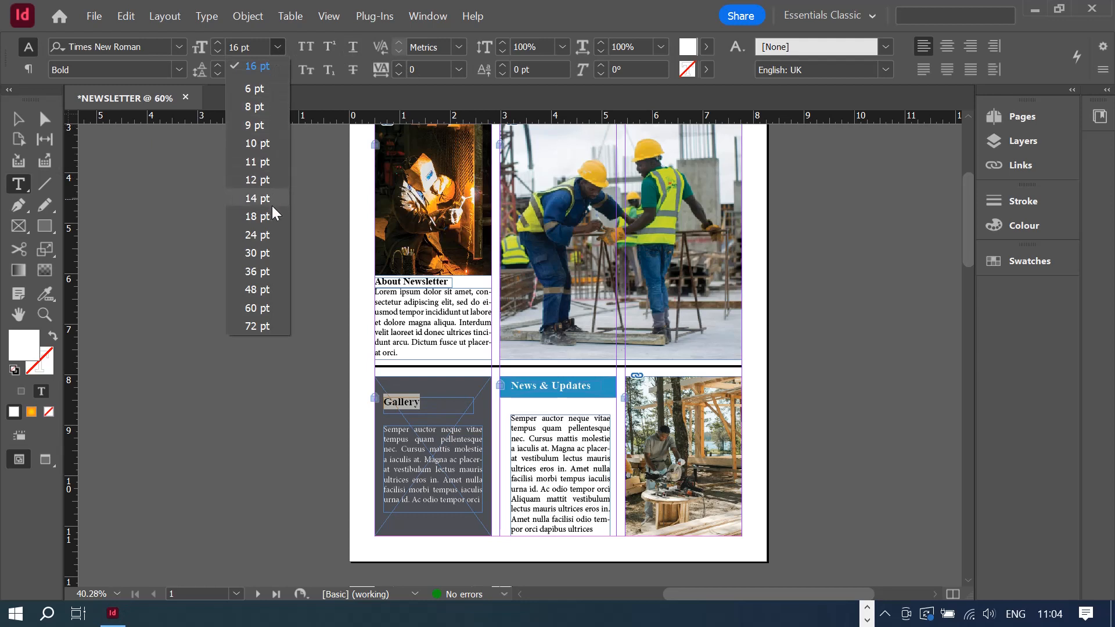
pyautogui.click(260, 217)
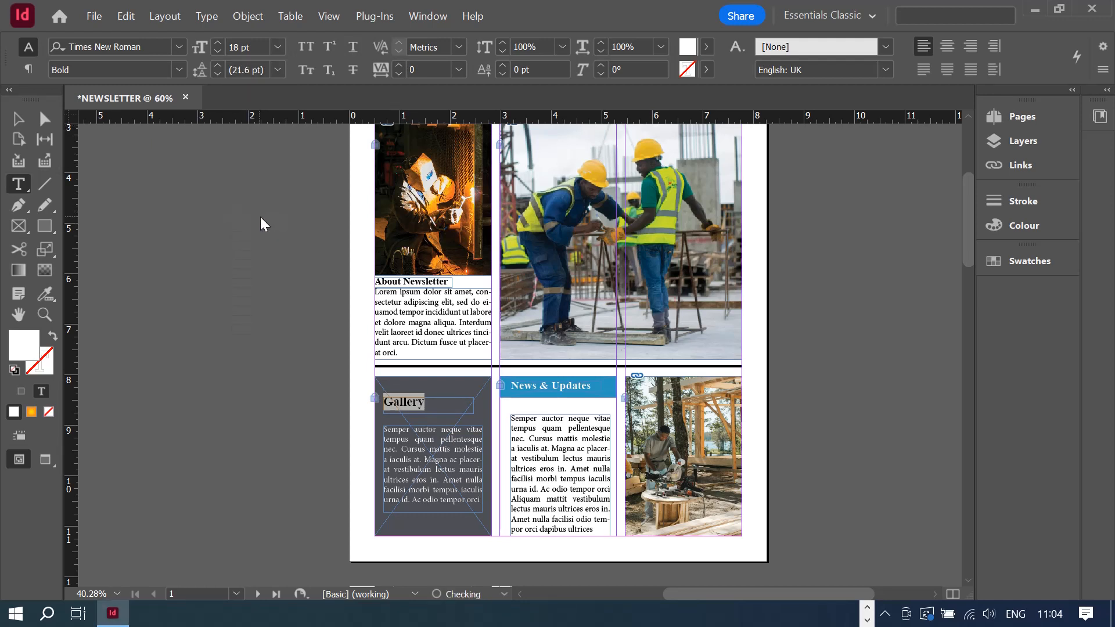
pyautogui.click(18, 119)
pyautogui.click(450, 532)
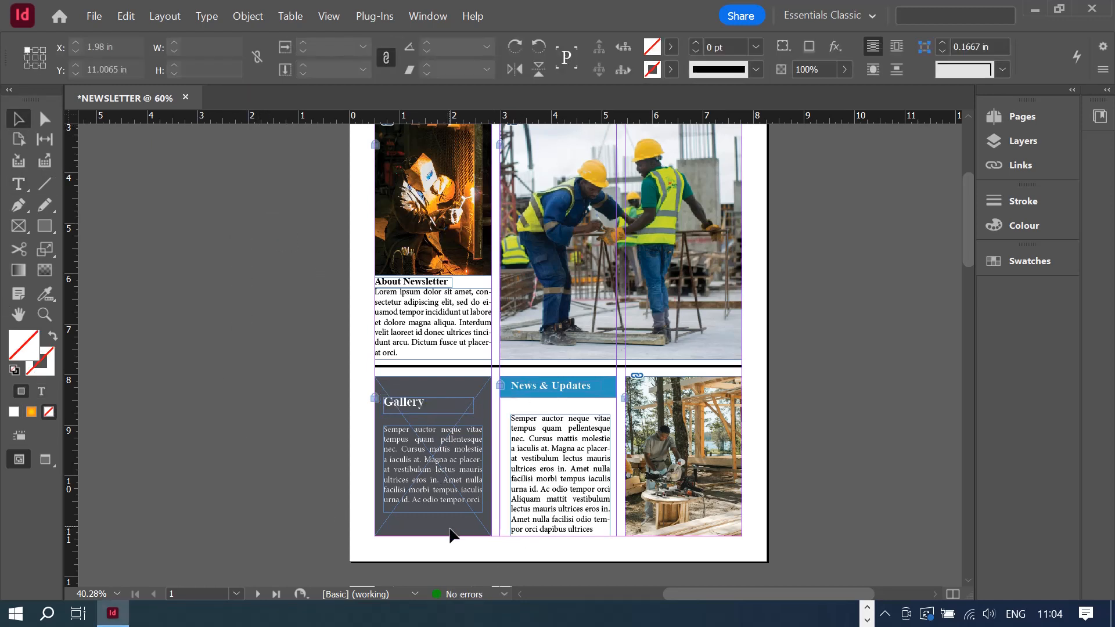
pyautogui.scroll(1, 896, 355)
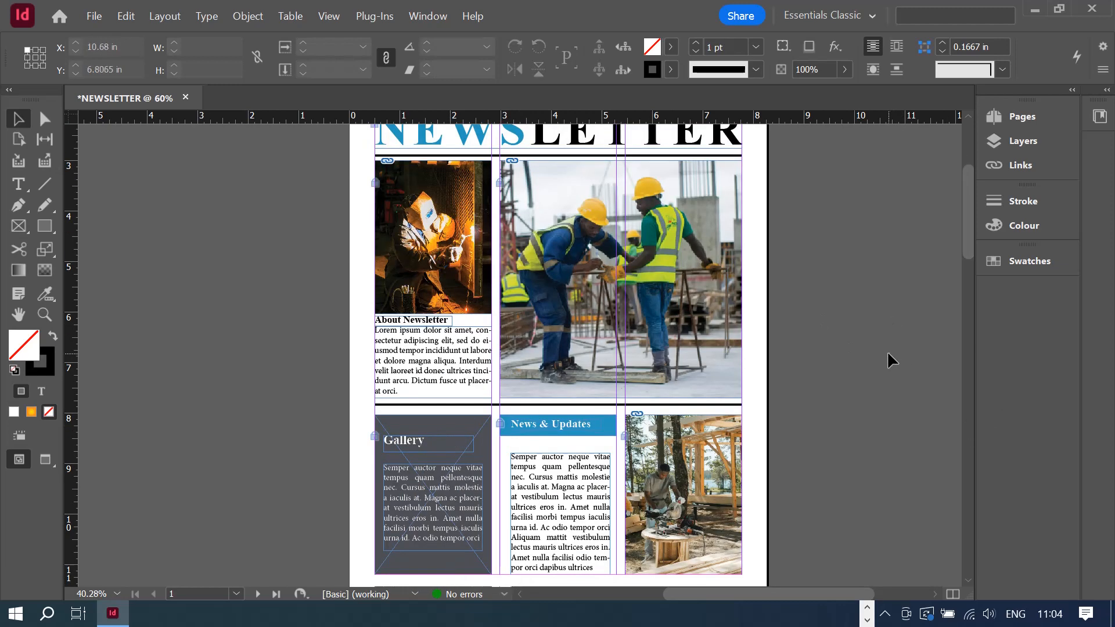
# - Draw a 2.3115 x 0.42 in rectangle frame just below the NEWSLETTER title
pyautogui.scroll(-2, 887, 354)
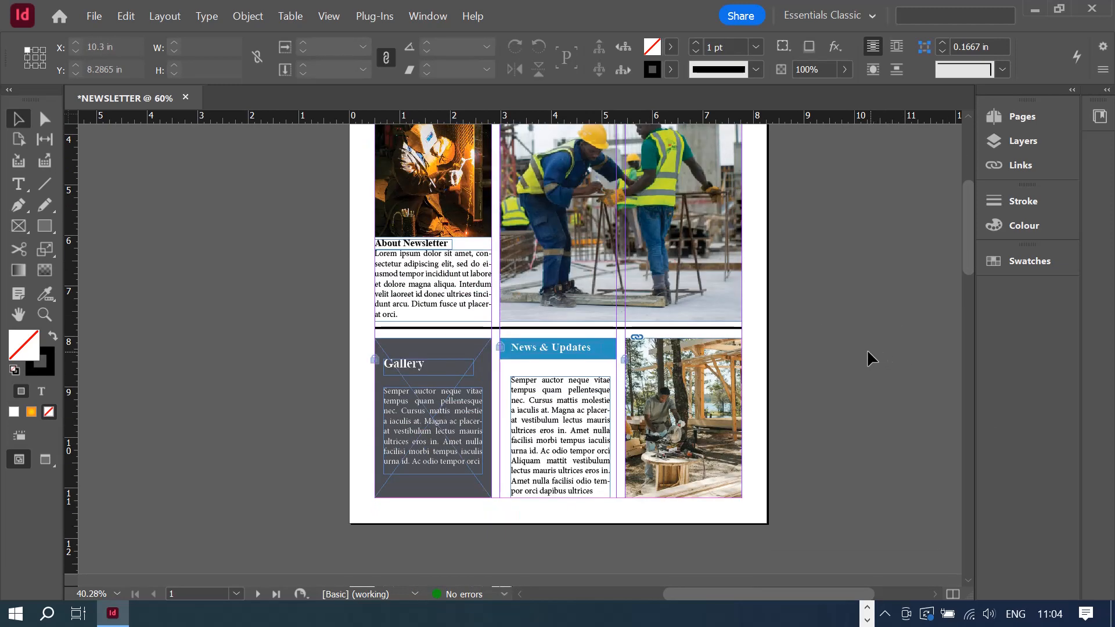
pyautogui.scroll(3, 808, 277)
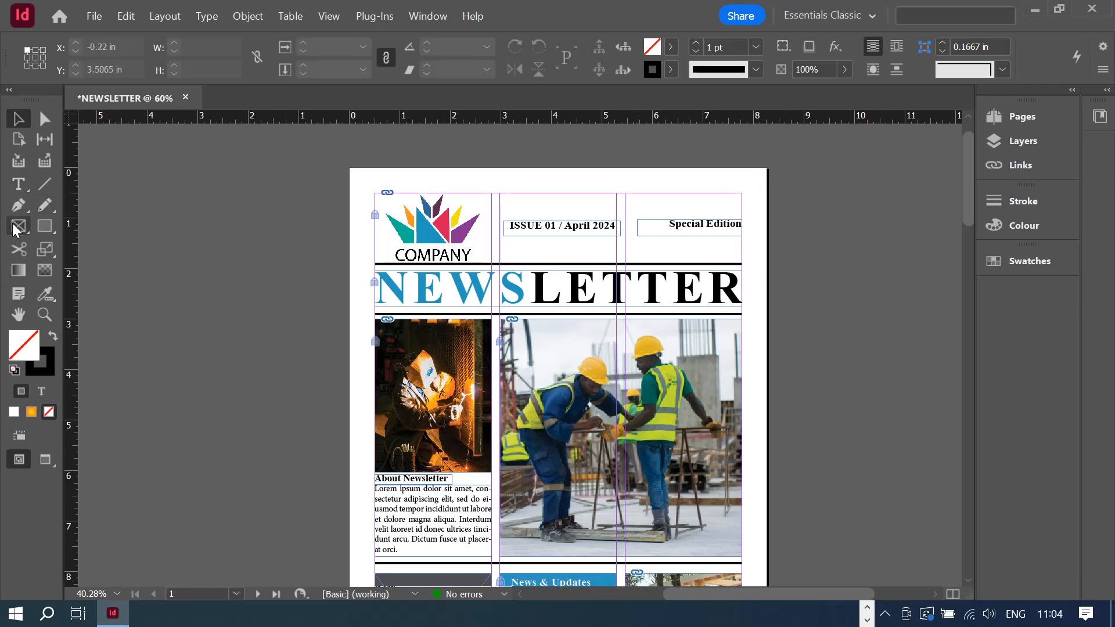
pyautogui.click(20, 185)
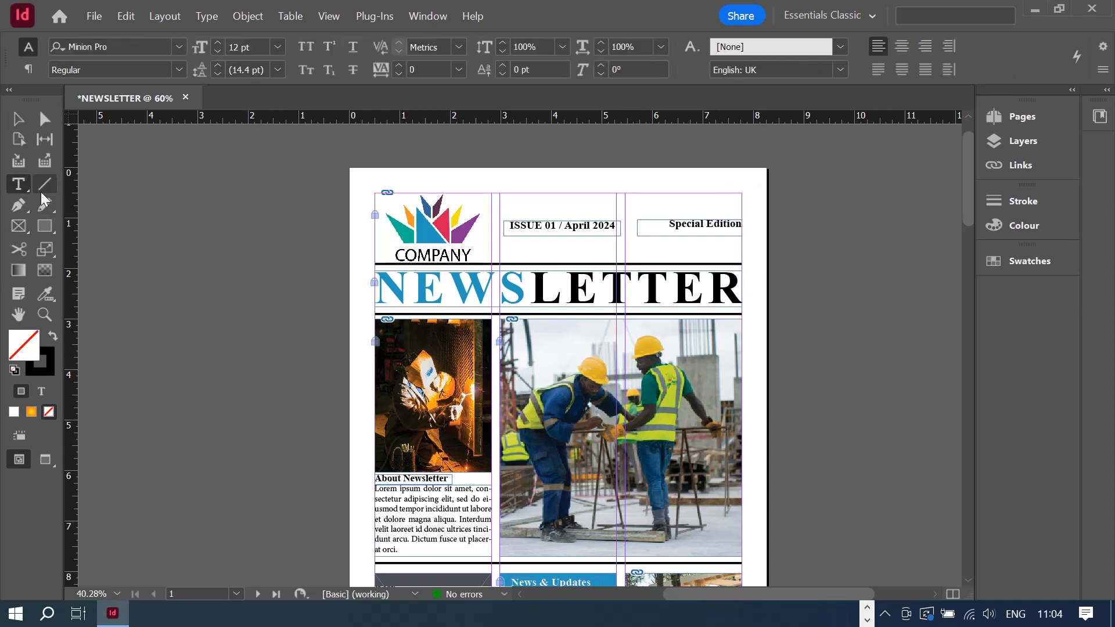
pyautogui.click(21, 225)
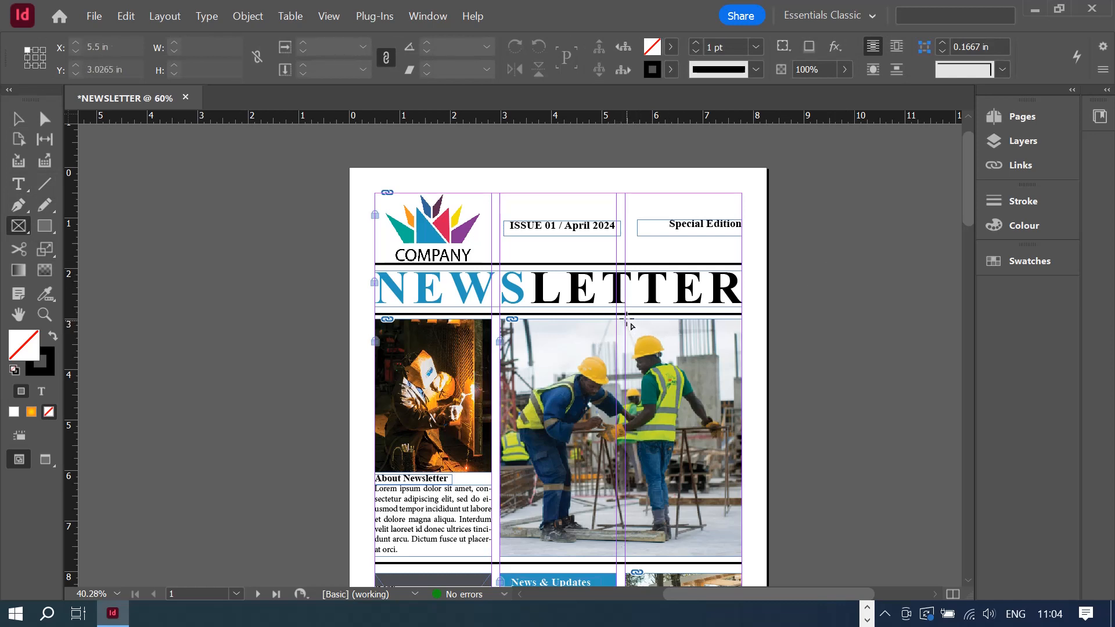
pyautogui.moveTo(626, 319); pyautogui.dragTo(741, 341)
# - Fill the new bar with the C=100 M=0 Y=0 K=0 cyan swatch and lock it
pyautogui.click(671, 47)
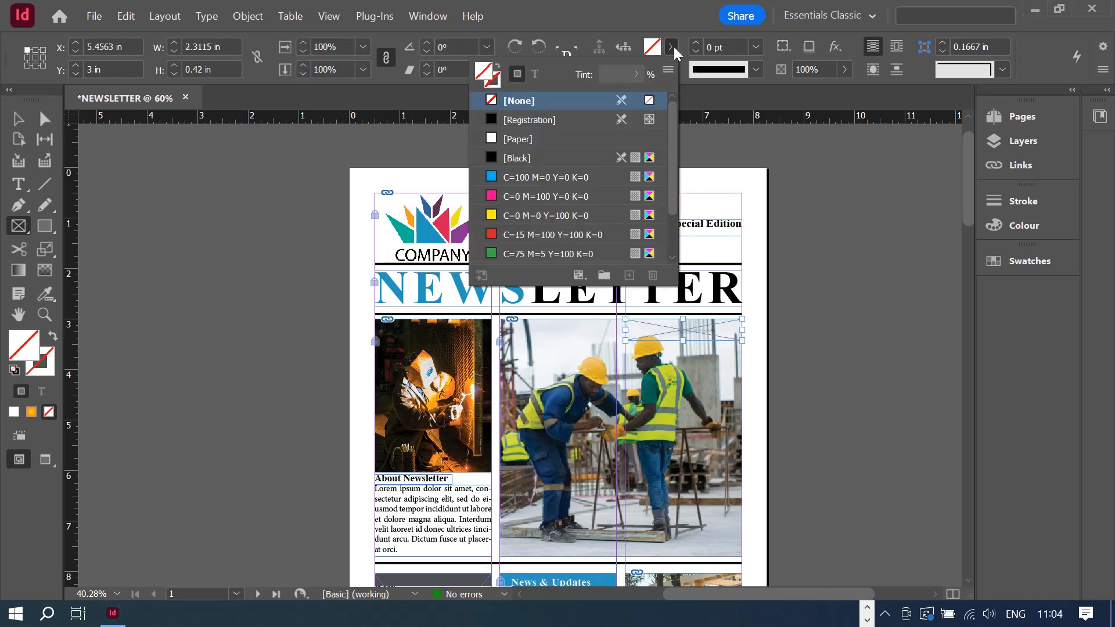
pyautogui.click(562, 181)
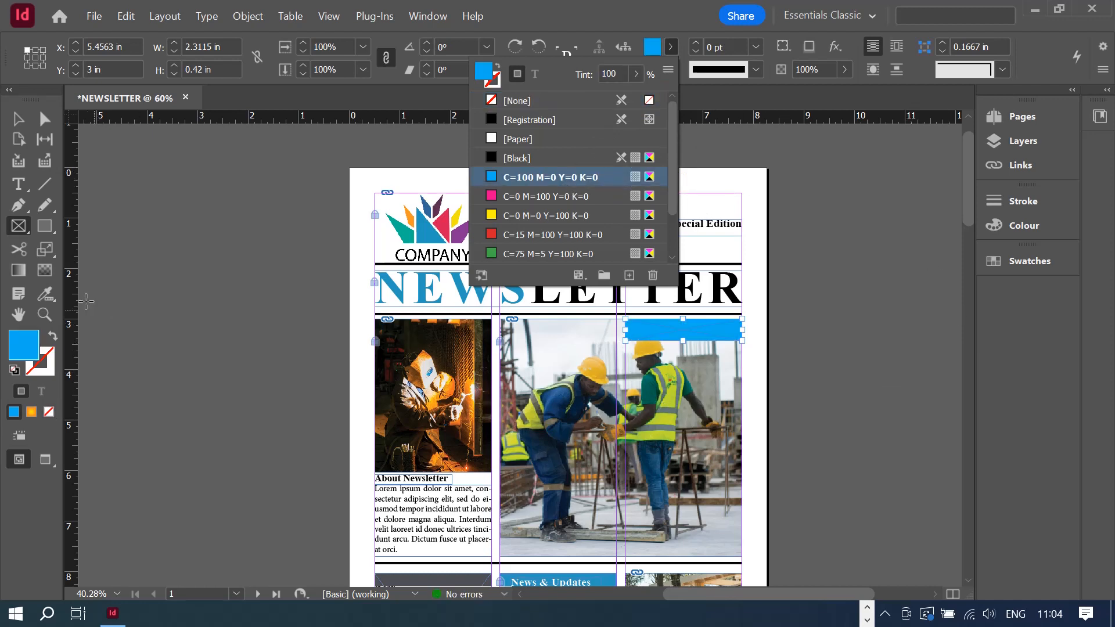
pyautogui.click(18, 119)
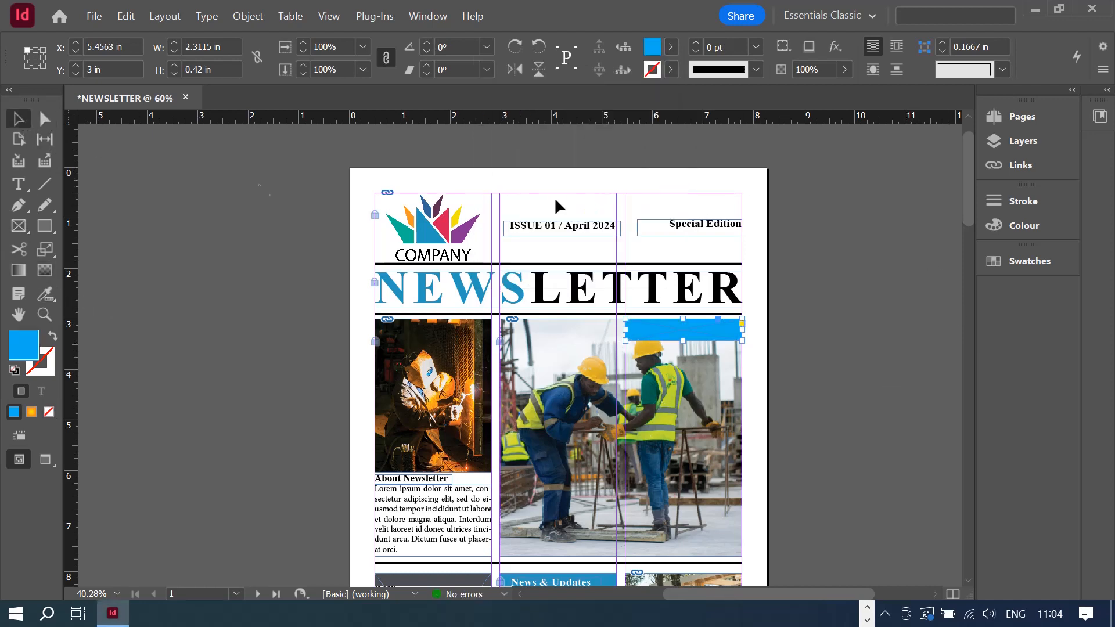
pyautogui.rightClick(655, 330)
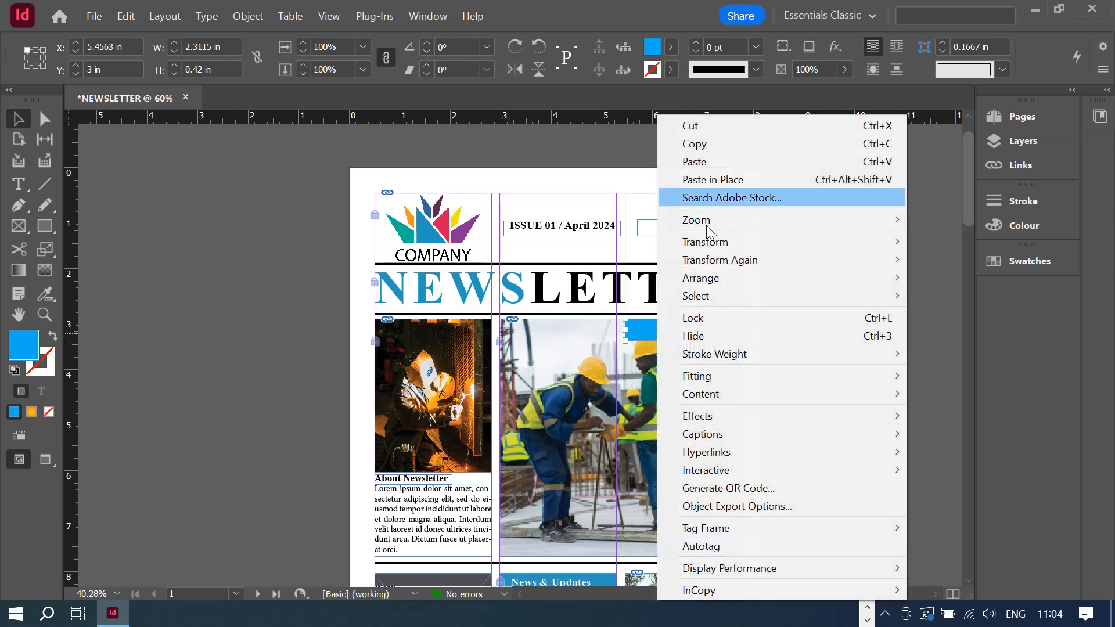
pyautogui.click(713, 319)
pyautogui.click(824, 346)
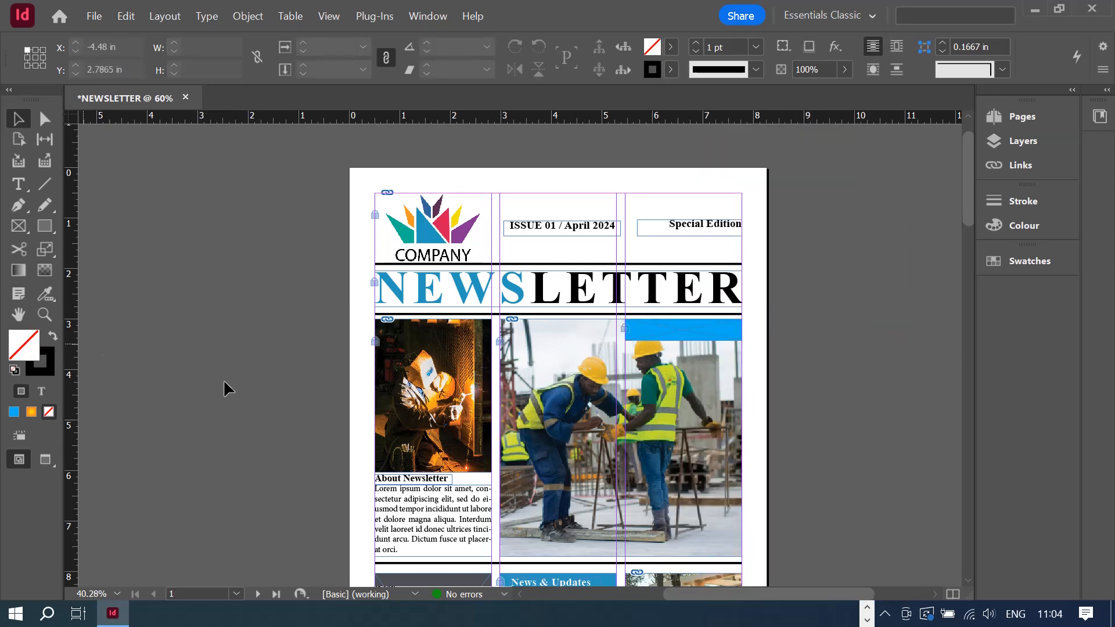
pyautogui.scroll(-2, 245, 342)
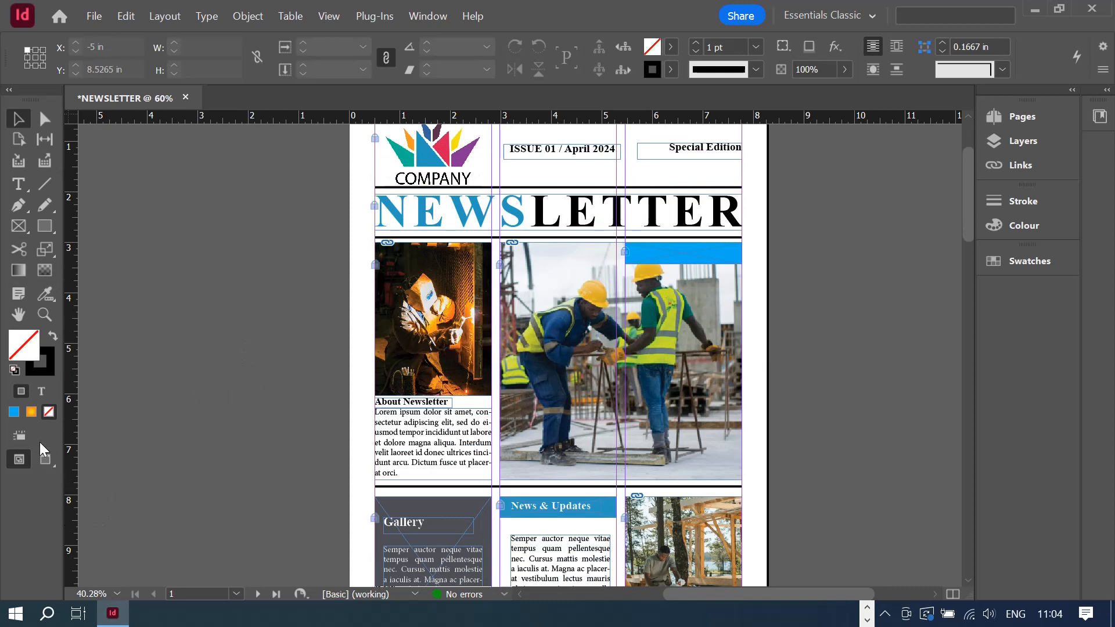
# - View the front page in Preview mode, then in full-screen Presentation mode before exiting with Esc
pyautogui.click(47, 459)
pyautogui.click(19, 462)
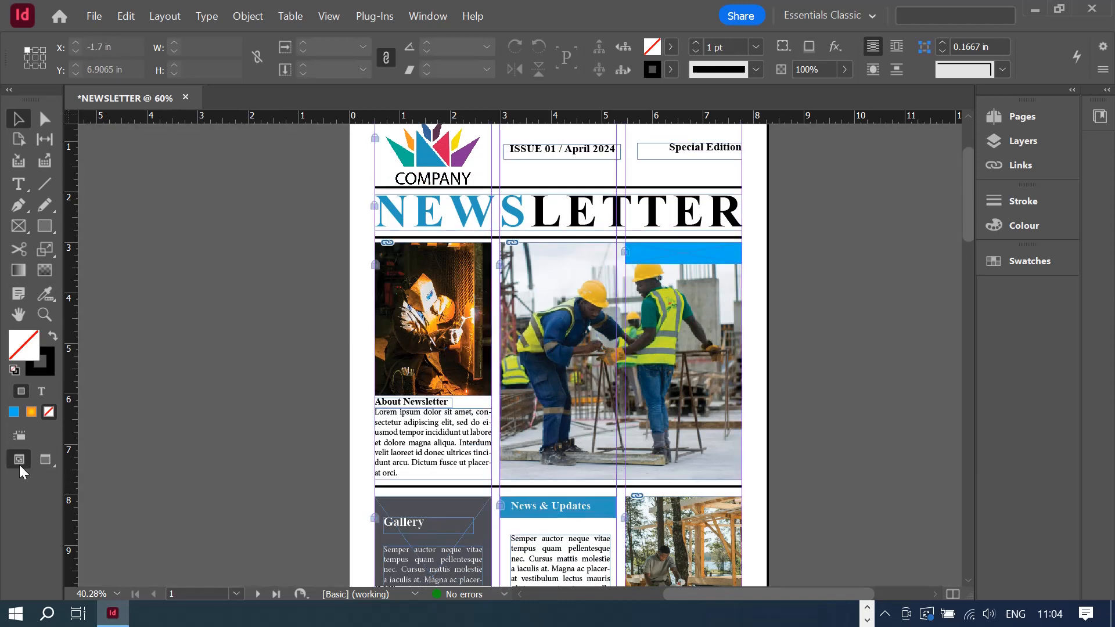
pyautogui.click(45, 460)
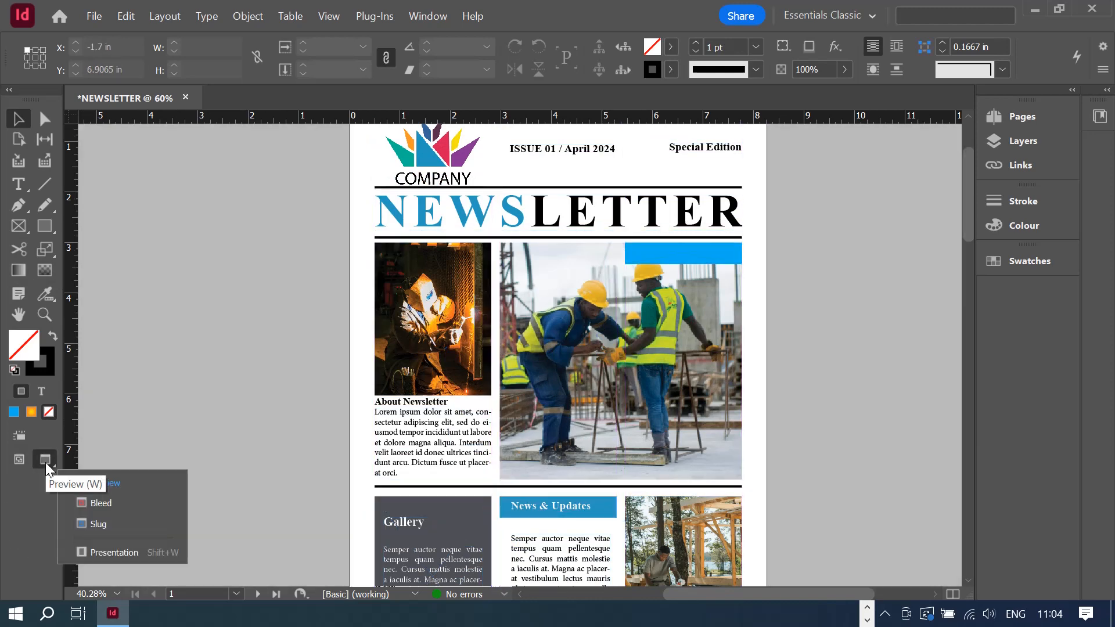
pyautogui.click(113, 550)
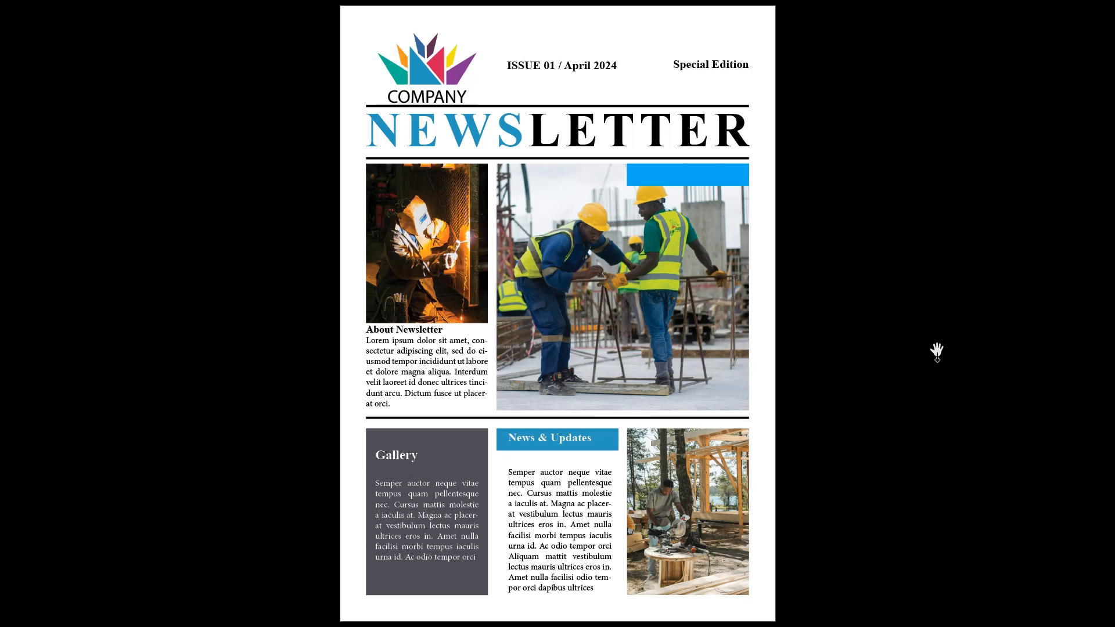
pyautogui.press('Escape')
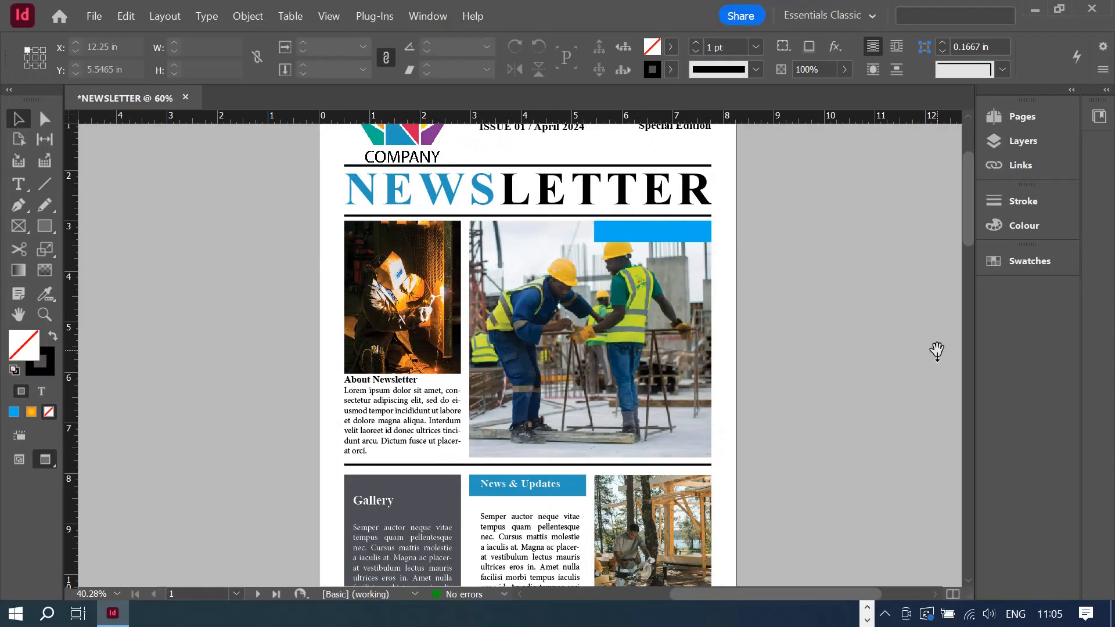
# - Browse pages 2–4 of the newsletter, then return to Normal screen mode with guides showing
pyautogui.scroll(-5, 784, 488)
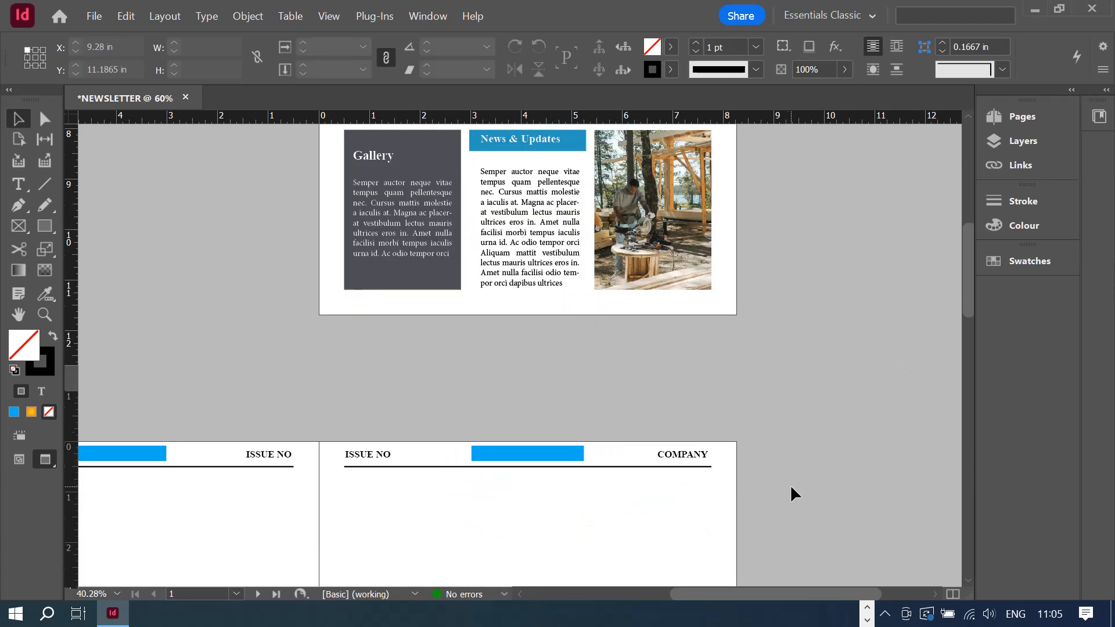
pyautogui.scroll(-5, 807, 471)
pyautogui.scroll(-1, 933, 315)
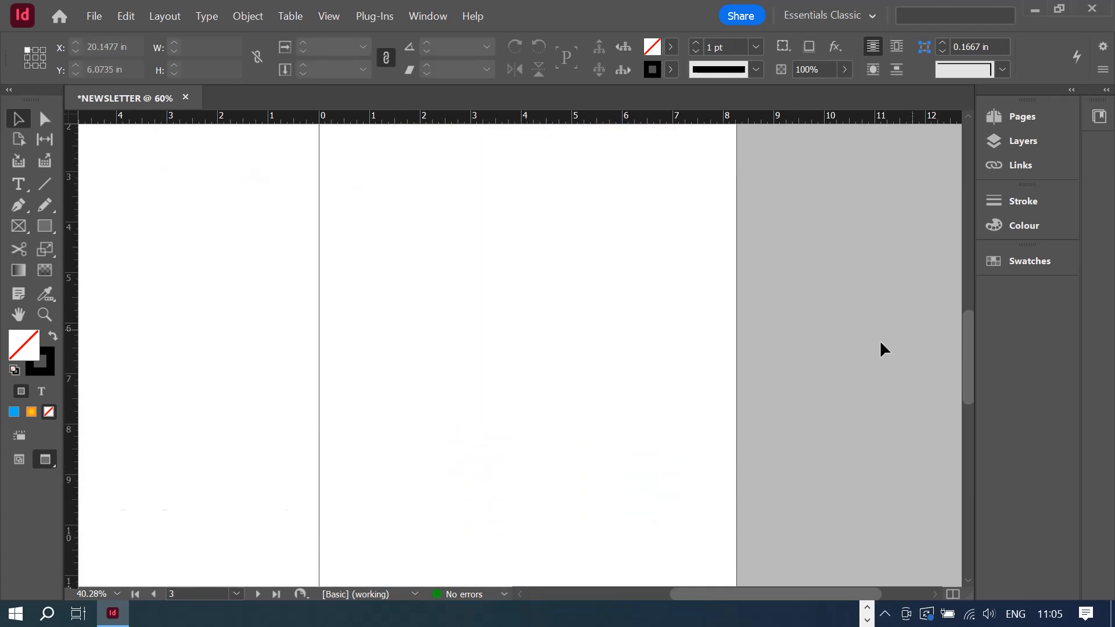
pyautogui.scroll(-7, 932, 316)
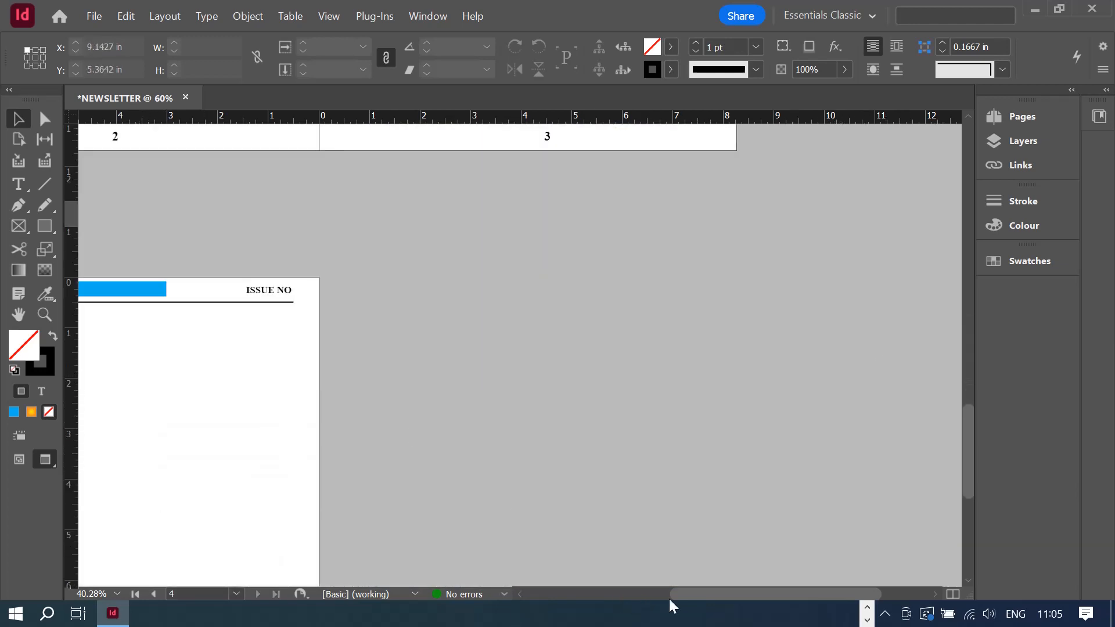
pyautogui.moveTo(688, 595); pyautogui.dragTo(577, 587)
pyautogui.scroll(6, 900, 441)
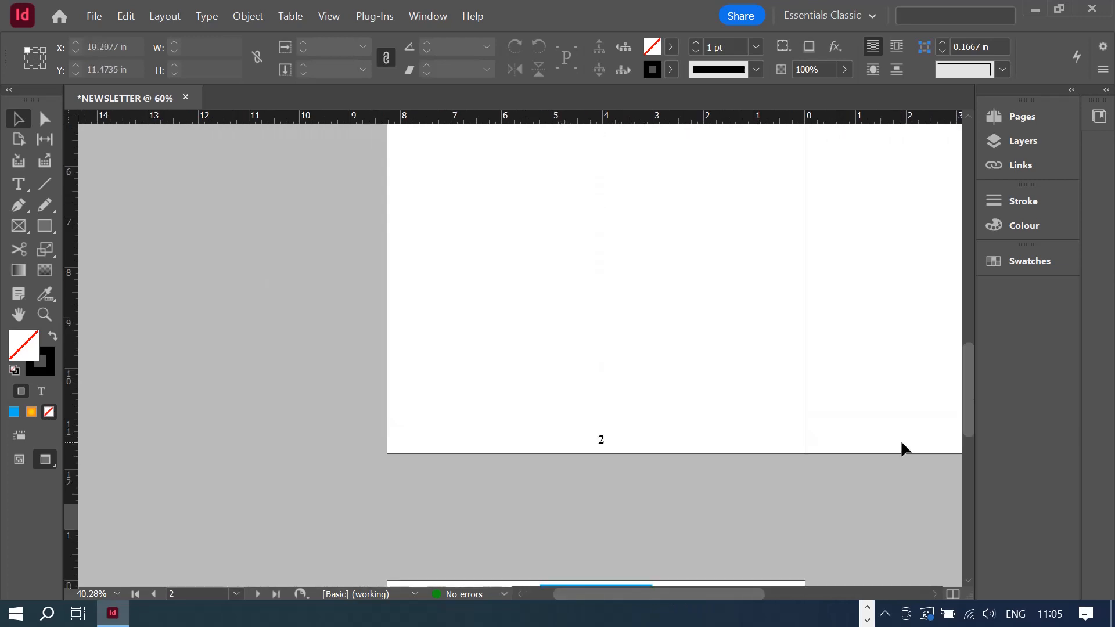
pyautogui.scroll(15, 900, 440)
pyautogui.scroll(-8, 897, 456)
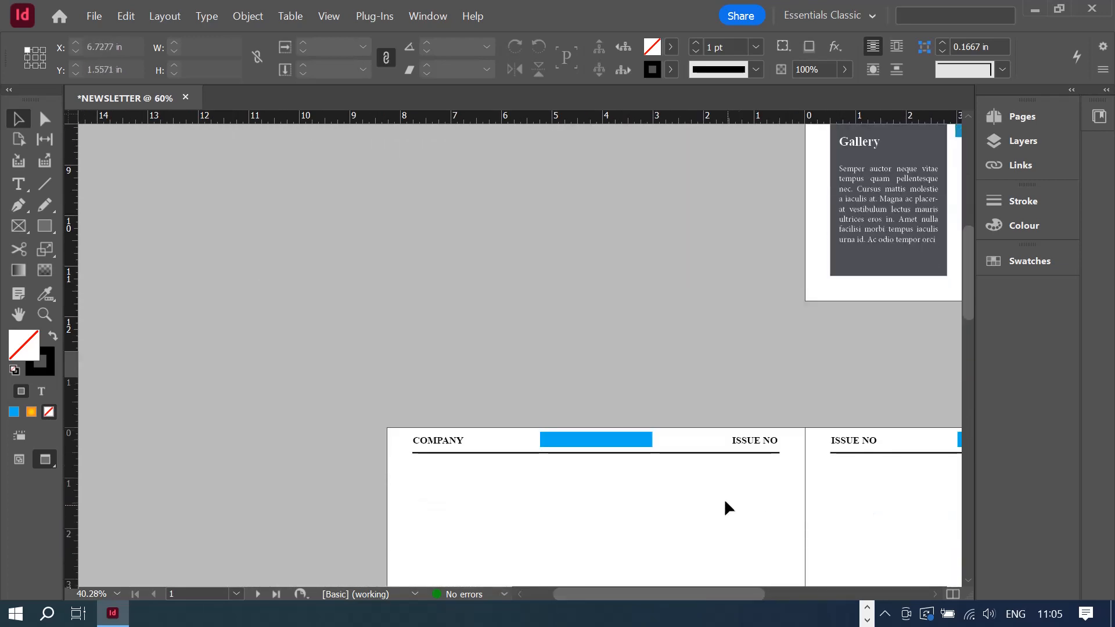
pyautogui.scroll(-5, 730, 508)
pyautogui.moveTo(581, 599); pyautogui.dragTo(791, 540)
pyautogui.scroll(2, 871, 381)
pyautogui.scroll(20, 872, 381)
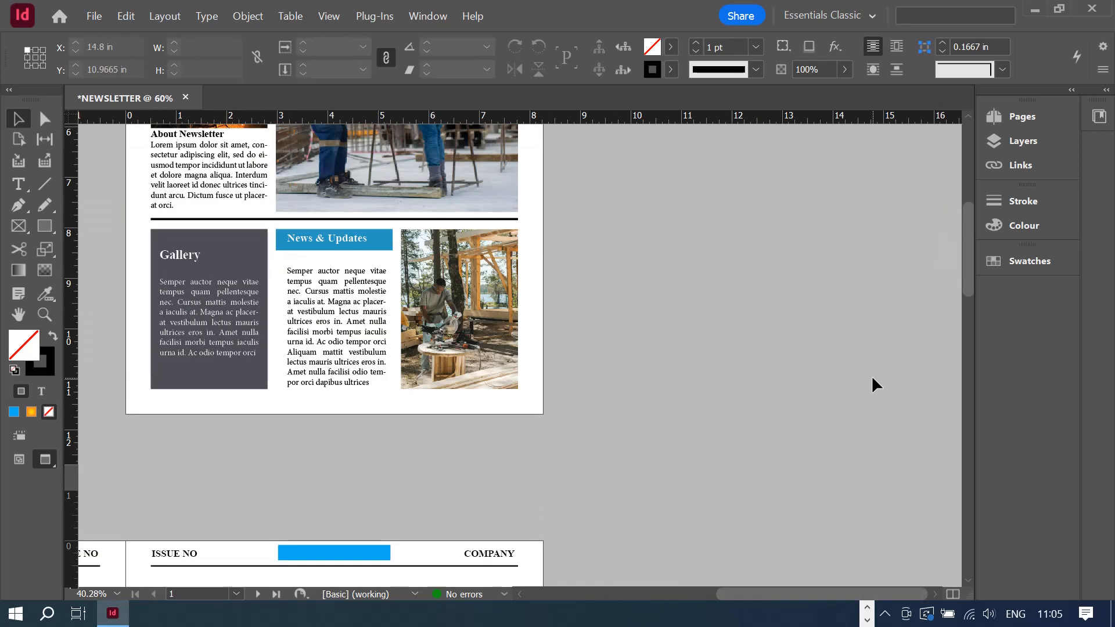
pyautogui.moveTo(793, 588); pyautogui.dragTo(721, 568)
pyautogui.scroll(-1, 909, 311)
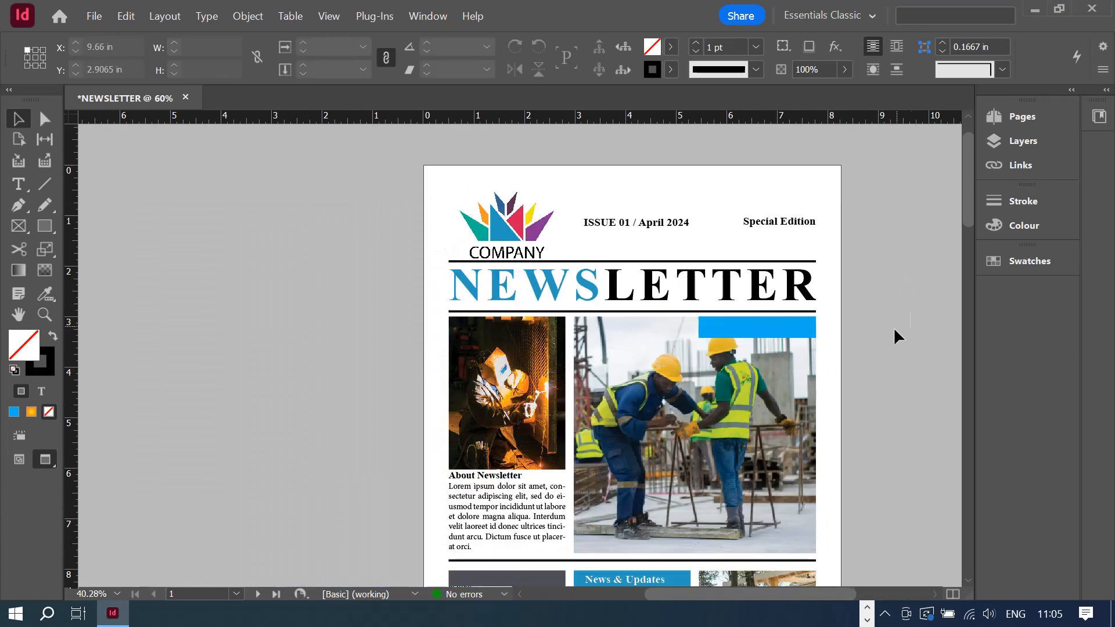
pyautogui.scroll(-12, 889, 333)
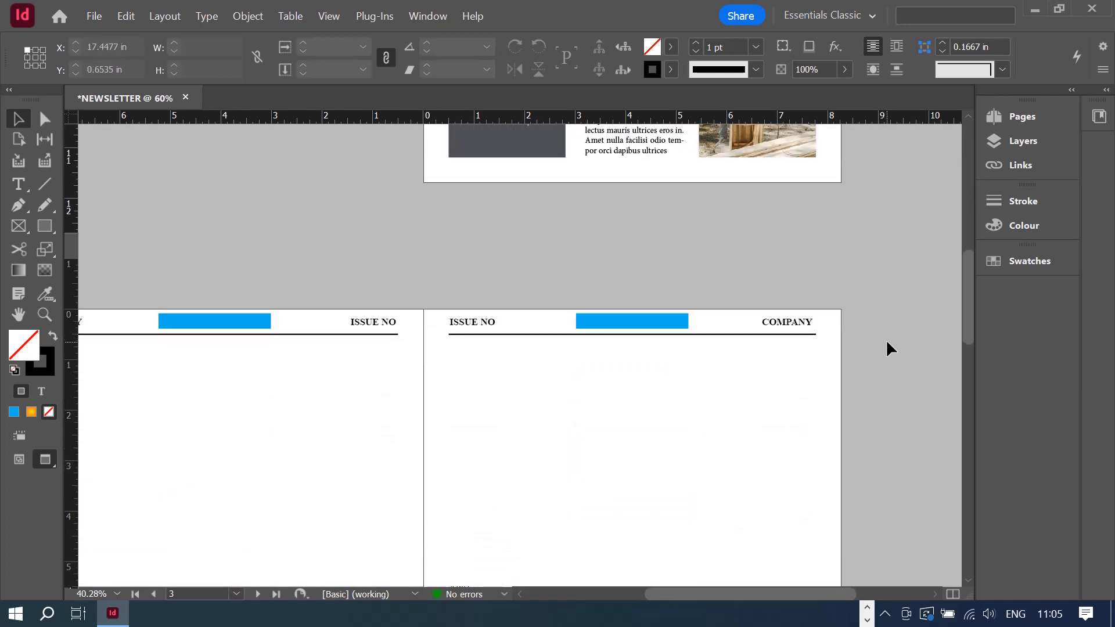
pyautogui.moveTo(696, 596); pyautogui.dragTo(633, 574)
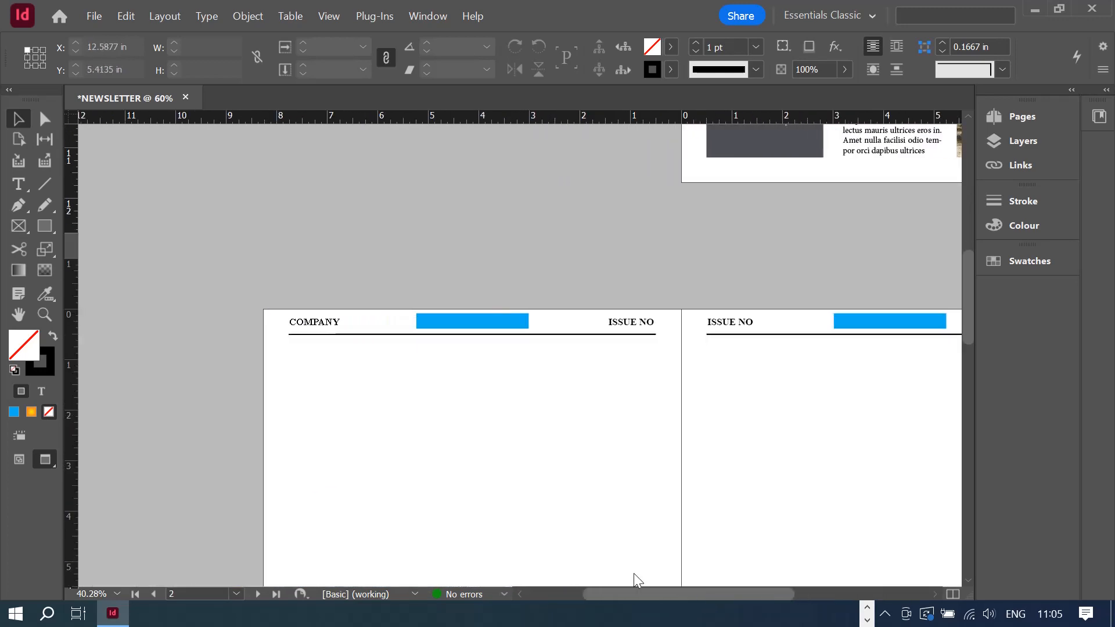
pyautogui.scroll(-4, 507, 382)
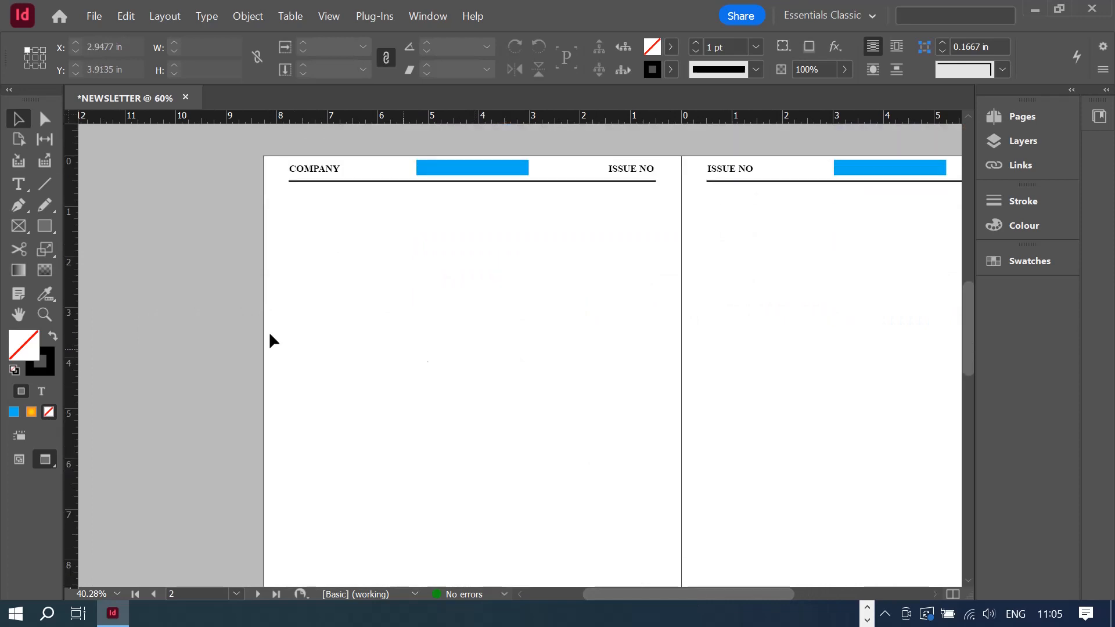
pyautogui.click(19, 460)
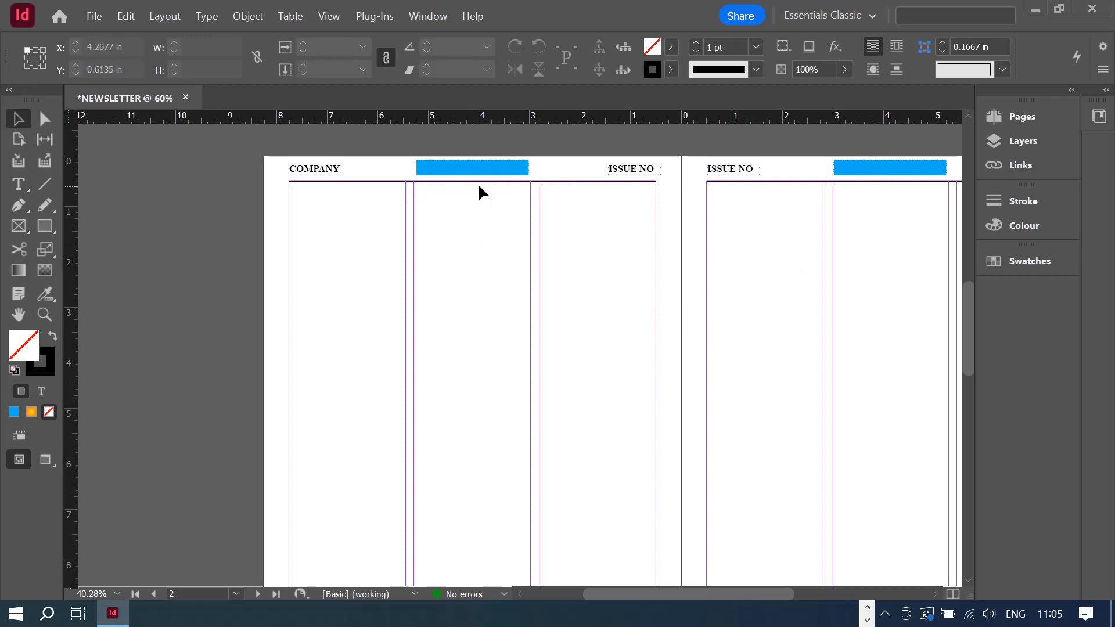
# - Scroll back to the ISSUE 01 / April 2024 front page and open the File menu
pyautogui.scroll(-5, 500, 221)
pyautogui.scroll(-7, 507, 244)
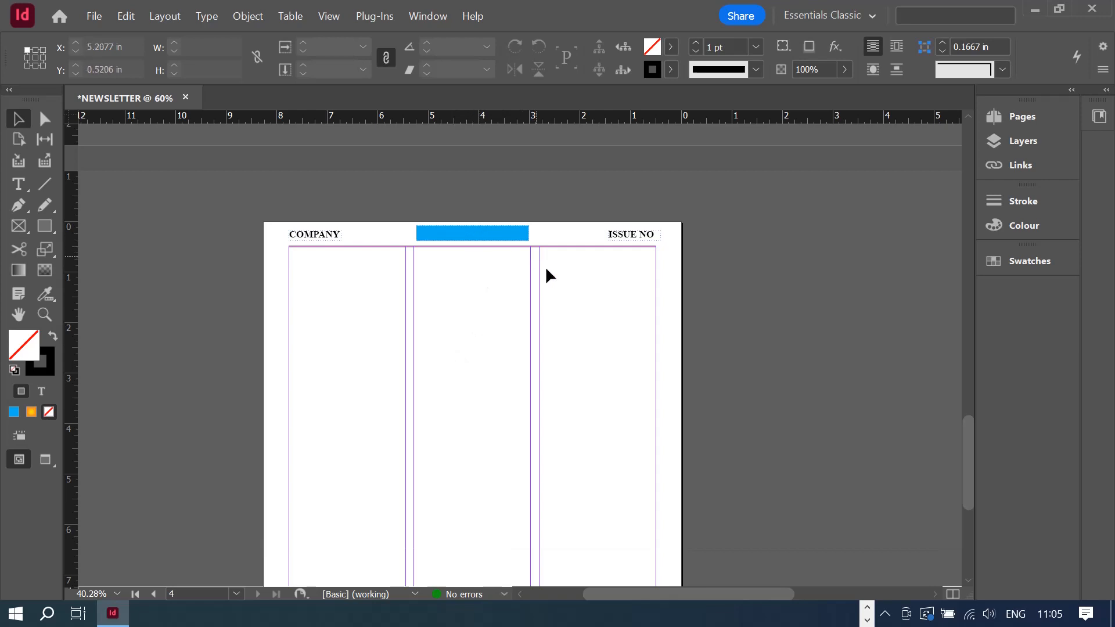
pyautogui.scroll(-2, 800, 333)
pyautogui.scroll(8, 801, 333)
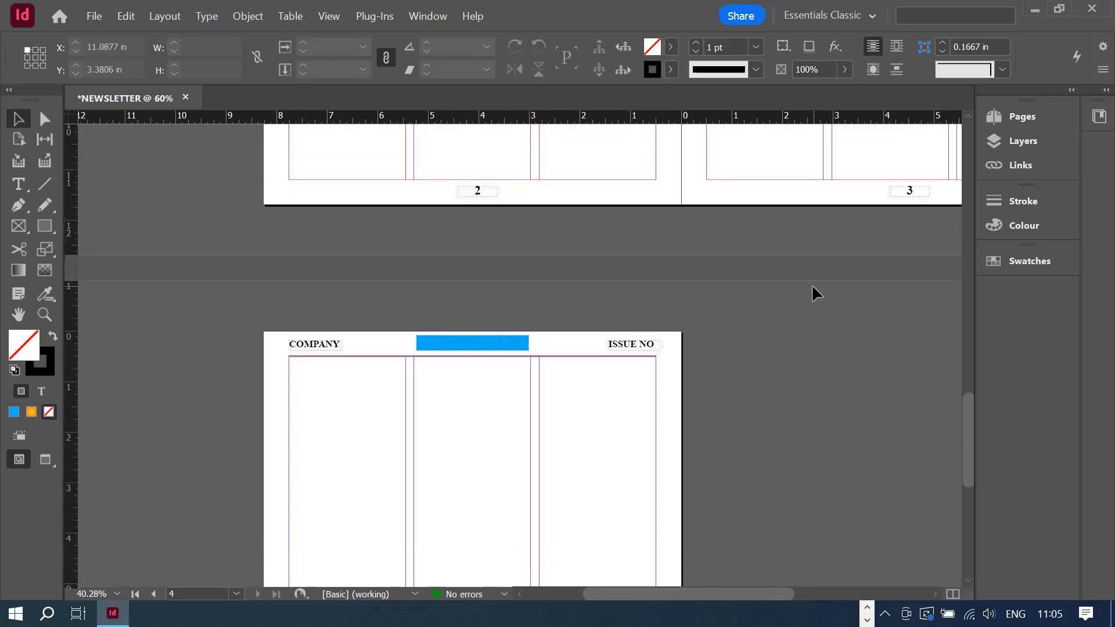
pyautogui.scroll(-5, 813, 252)
pyautogui.scroll(15, 811, 244)
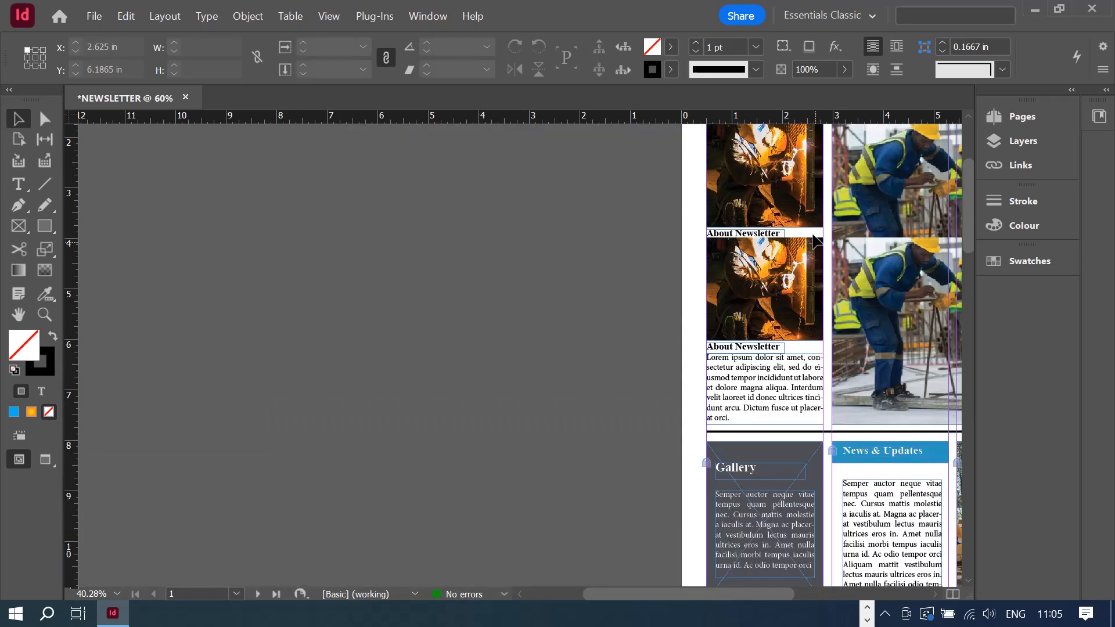
pyautogui.moveTo(642, 598); pyautogui.dragTo(730, 550)
pyautogui.scroll(-2, 846, 320)
pyautogui.scroll(2, 845, 326)
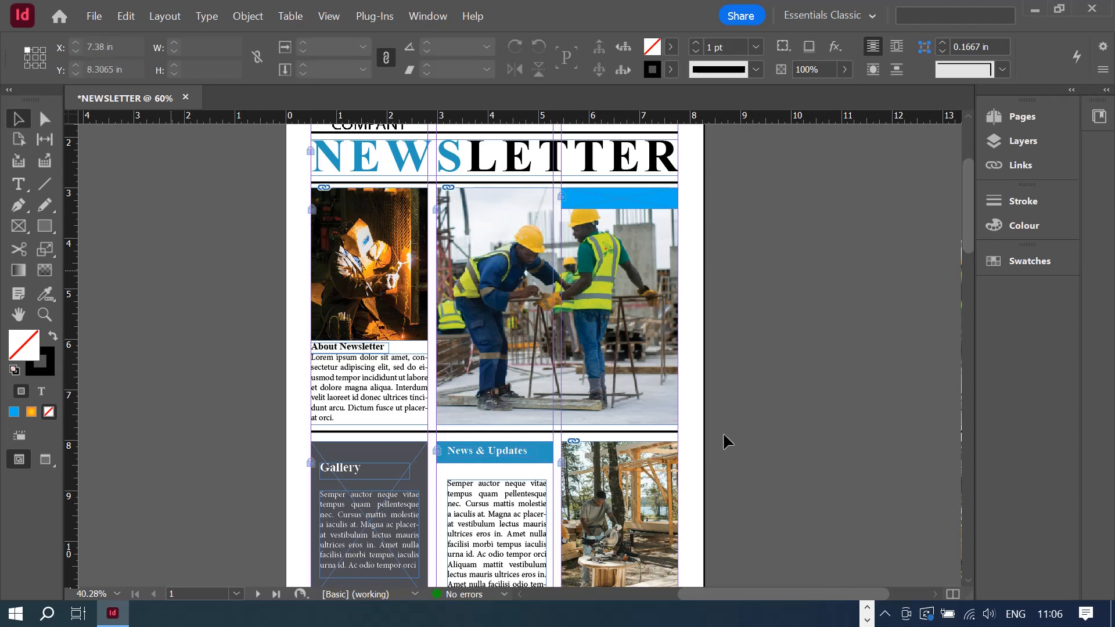
pyautogui.scroll(1, 879, 372)
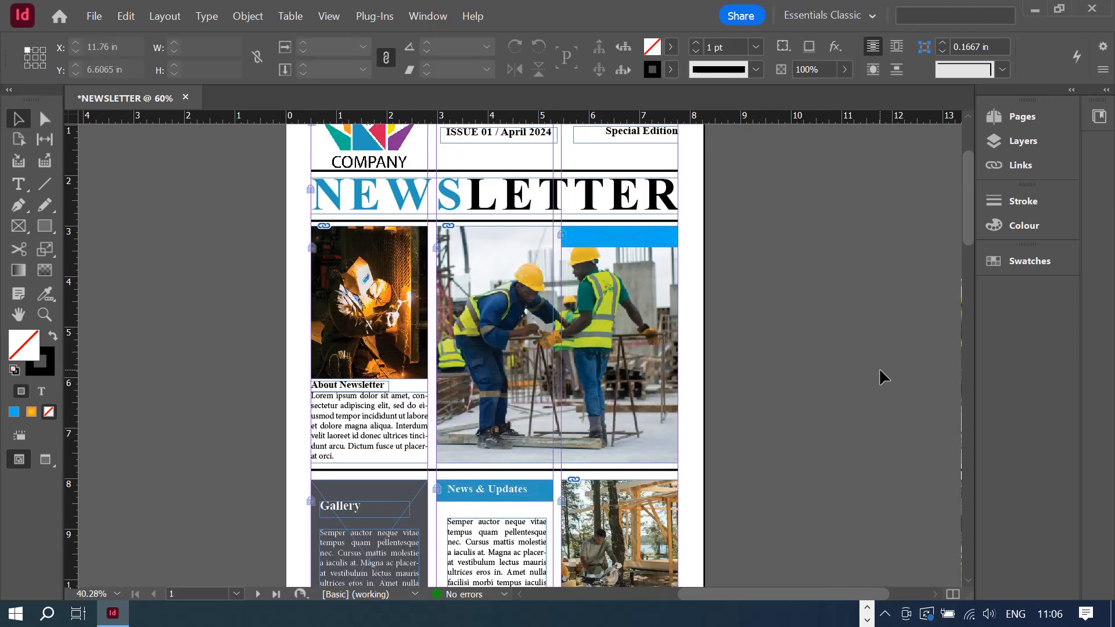
pyautogui.click(95, 15)
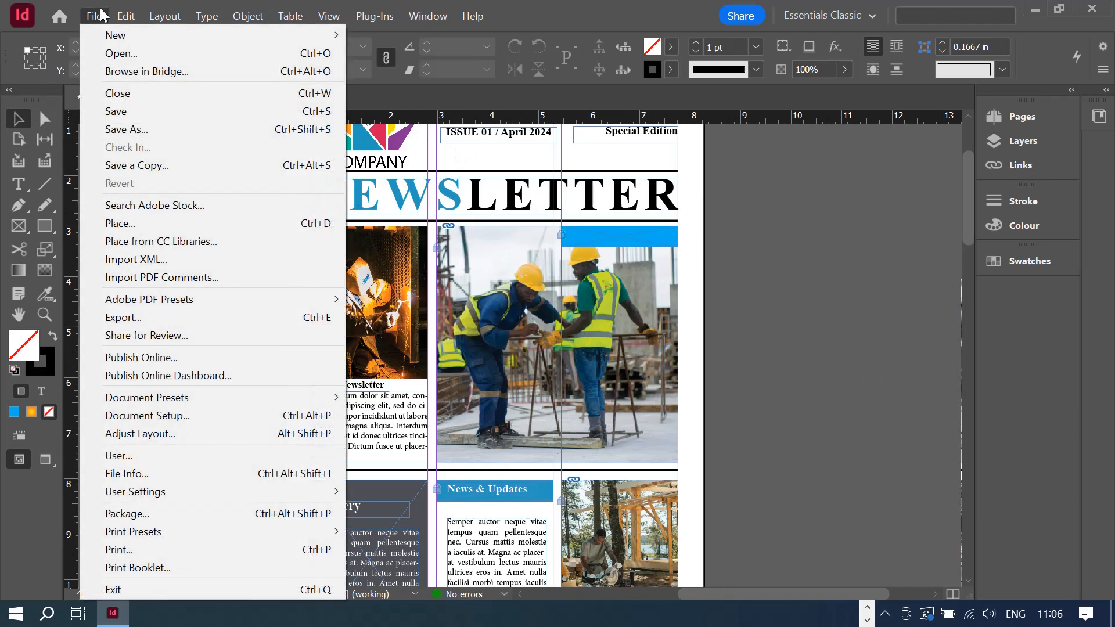
pyautogui.click(133, 111)
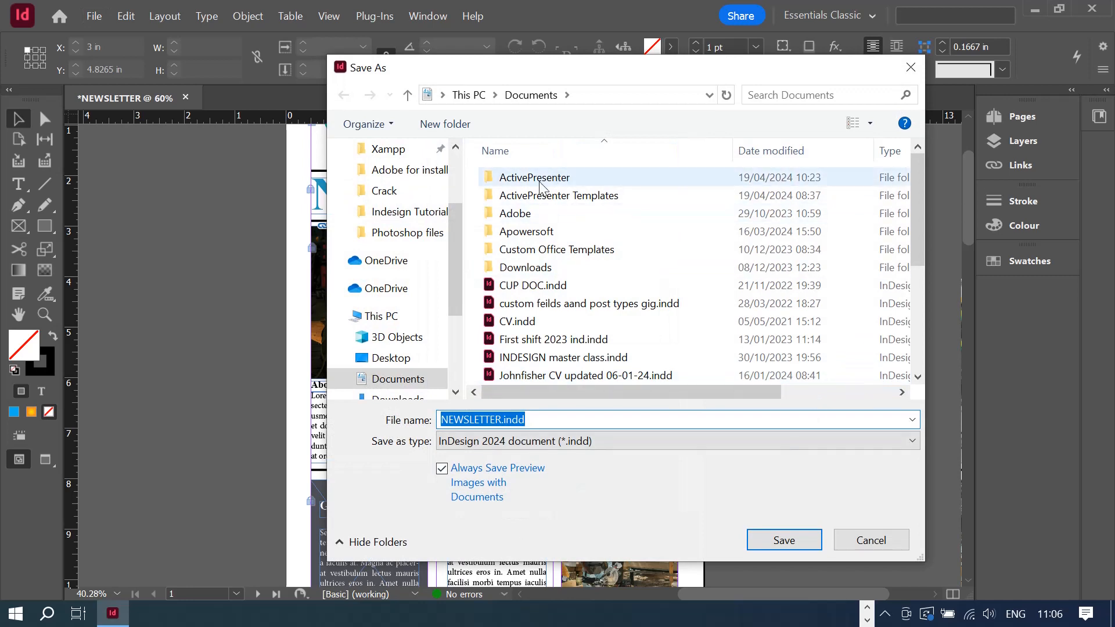
pyautogui.click(415, 224)
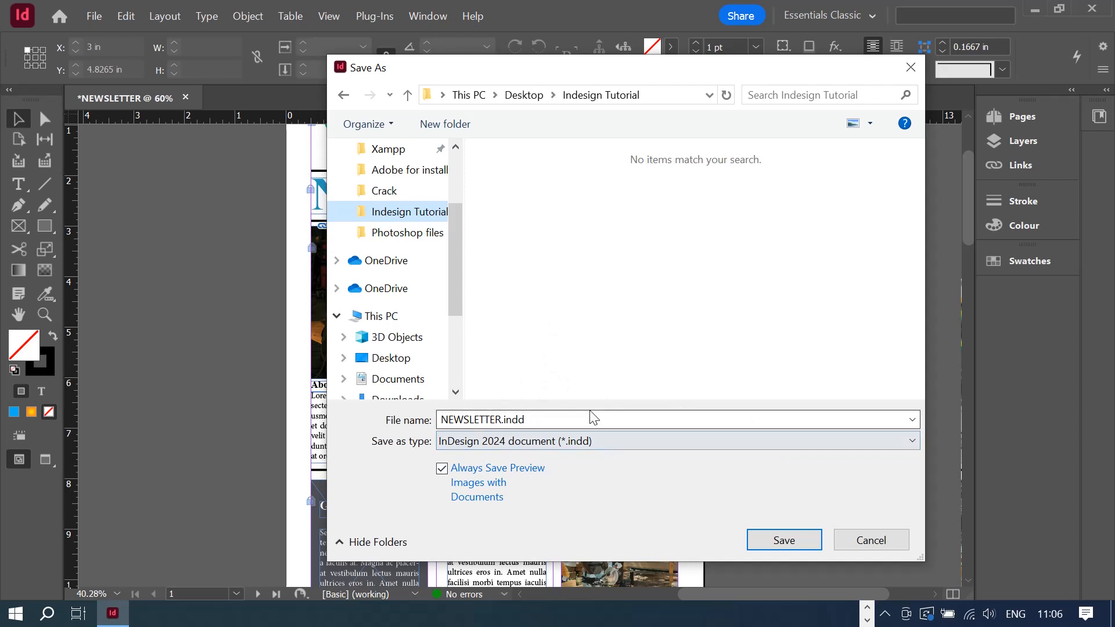
pyautogui.click(504, 440)
pyautogui.click(503, 438)
pyautogui.click(503, 438)
pyautogui.click(503, 439)
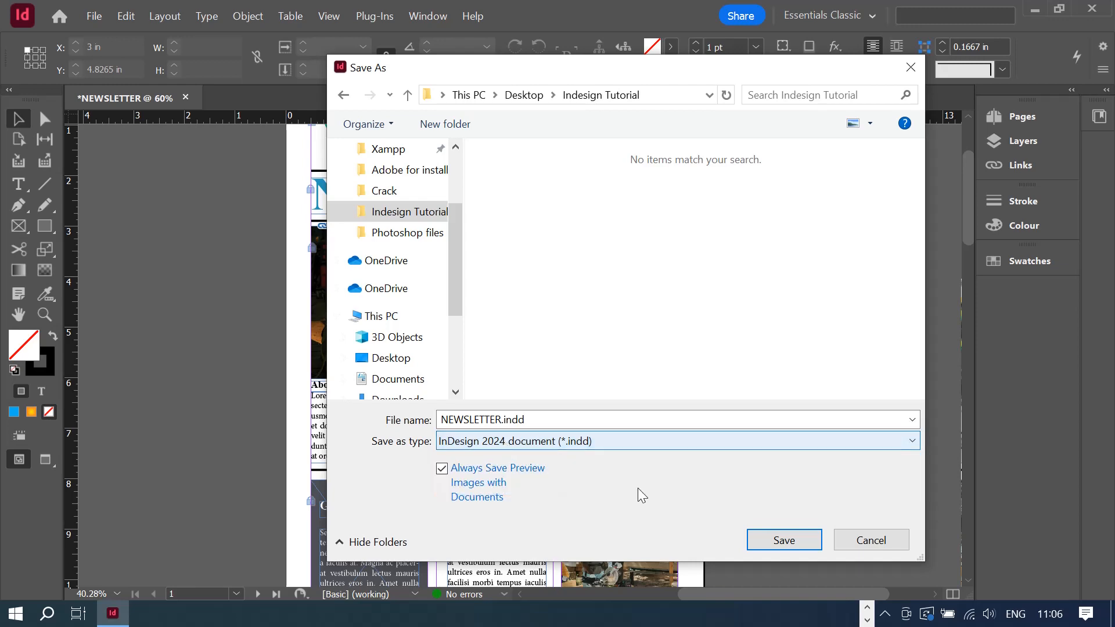
pyautogui.click(766, 536)
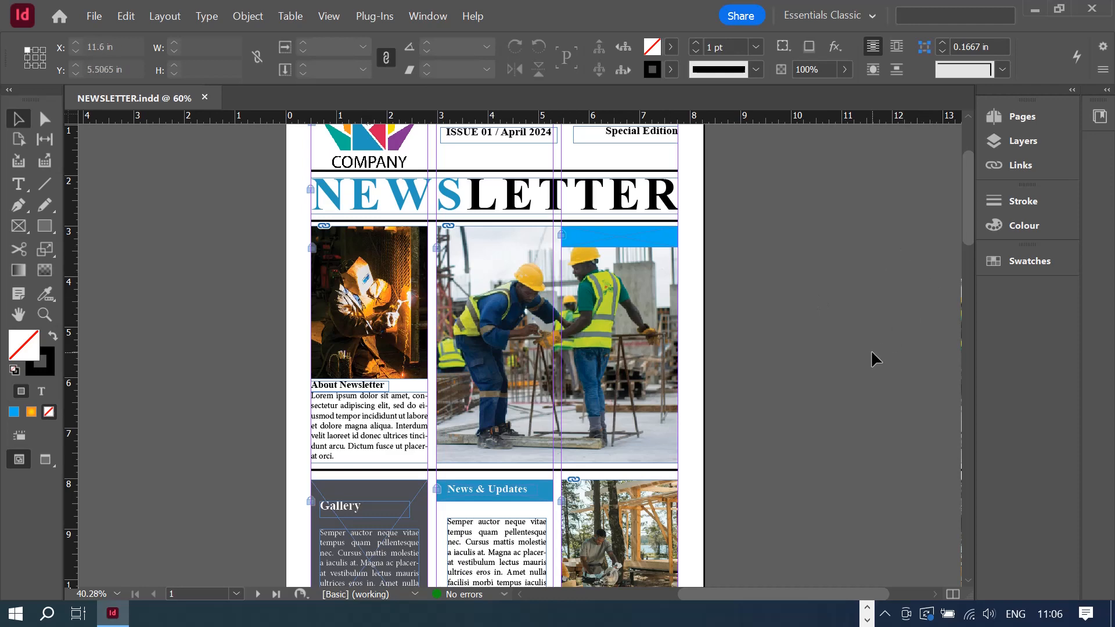
pyautogui.hotkey('ctrl', '-')
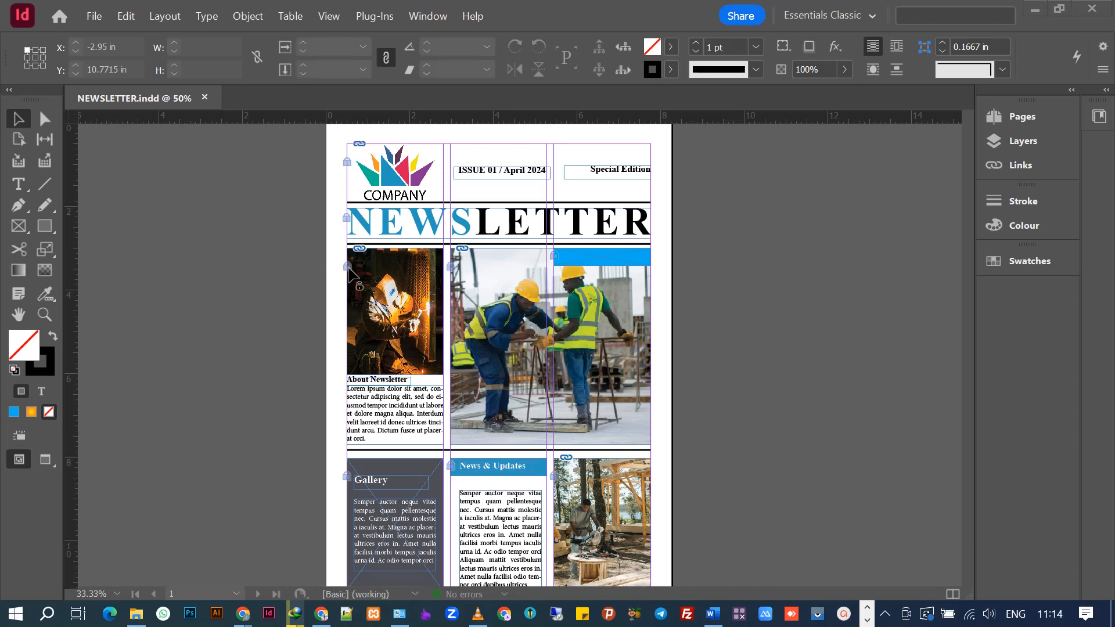
# - Shorten the welder photo to 2.5 in tall and nudge the About Newsletter heading up
pyautogui.click(356, 296)
pyautogui.moveTo(395, 373); pyautogui.dragTo(396, 352)
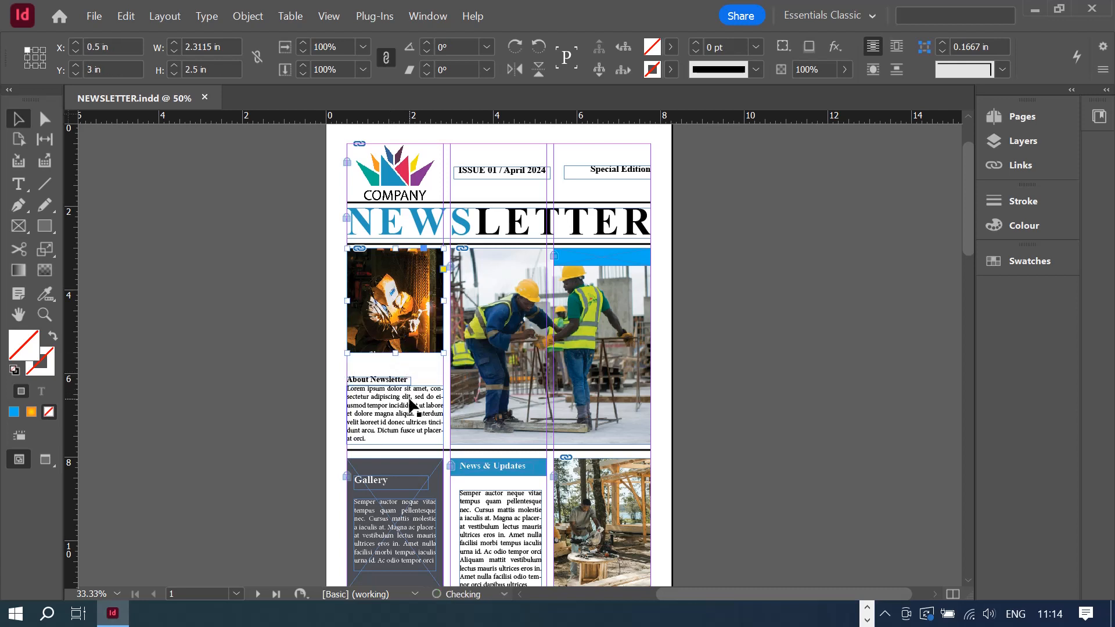
pyautogui.click(383, 381)
pyautogui.press('Up')
pyautogui.press('Up')
pyautogui.press('Up')
pyautogui.press('Up')
pyautogui.press('Up')
pyautogui.press('Up')
pyautogui.press('Up')
pyautogui.press('Up')
pyautogui.press('Up')
pyautogui.press('Up')
pyautogui.press('Up')
pyautogui.press('Up')
pyautogui.press('Up')
pyautogui.press('Up')
pyautogui.press('Up')
pyautogui.press('Up')
pyautogui.press('Up')
pyautogui.press('Up')
pyautogui.press('Up')
pyautogui.press('Up')
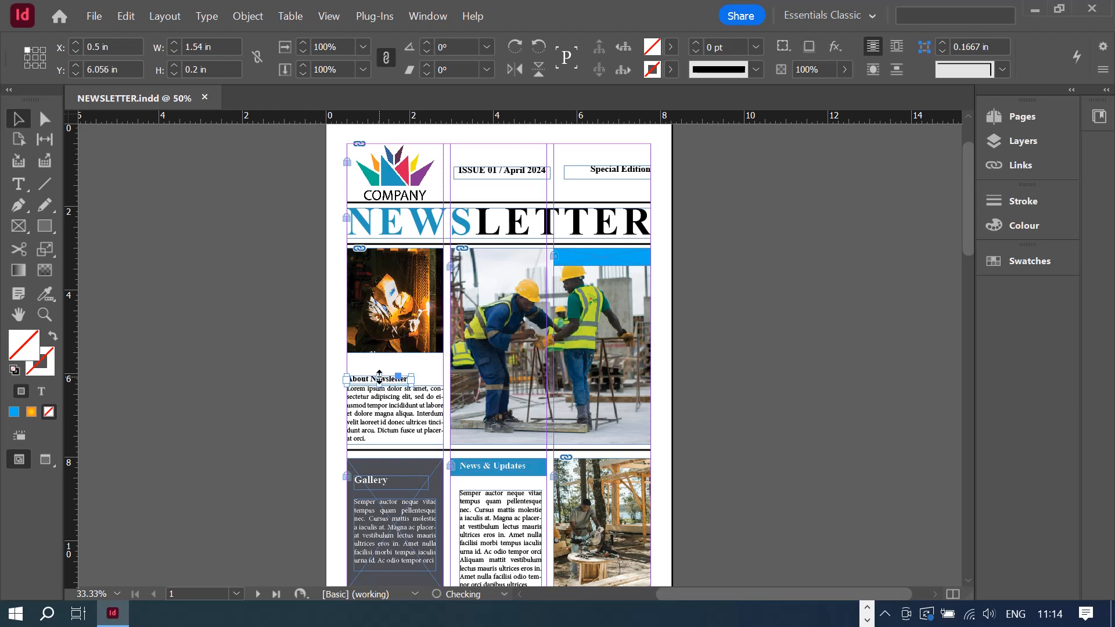
pyautogui.press('Up')
pyautogui.press('Up')
pyautogui.press('Up')
pyautogui.press('Up')
pyautogui.press('Up')
pyautogui.press('Up')
pyautogui.press('Up')
pyautogui.press('Up')
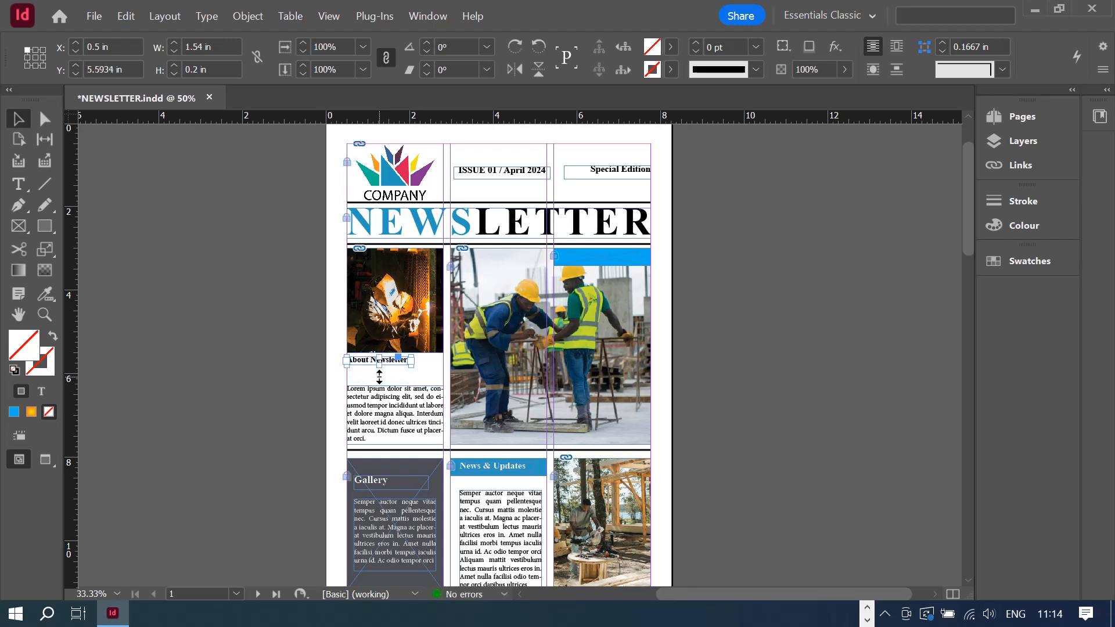
# - Zoom in and extend the About Newsletter body text frame's top up beneath its heading
pyautogui.doubleClick(375, 427)
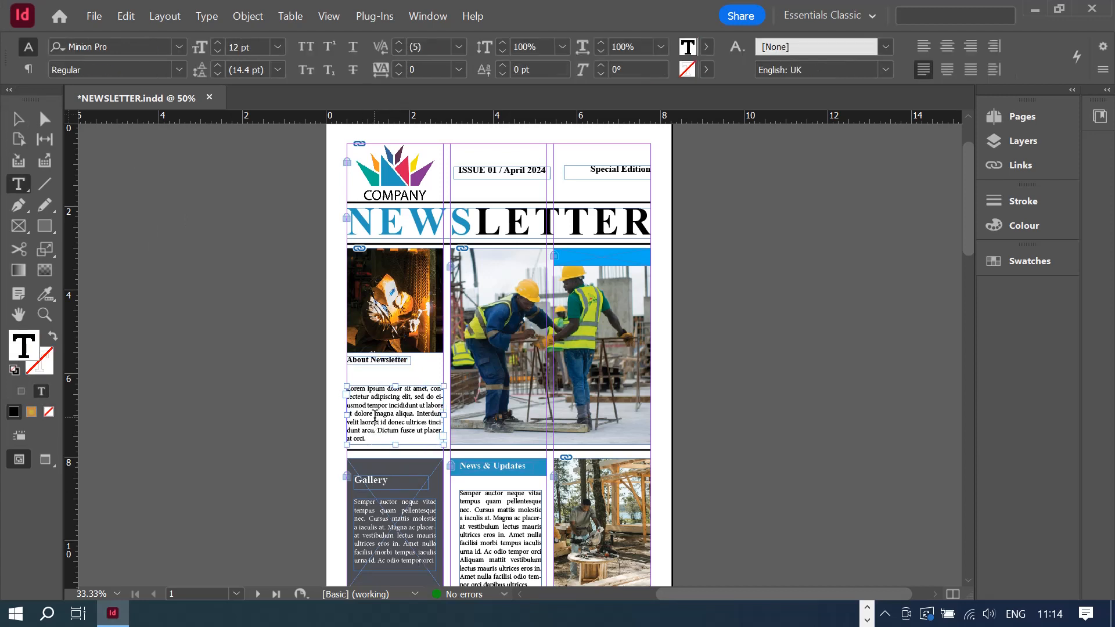
pyautogui.click(352, 389)
pyautogui.click(347, 390)
pyautogui.click(43, 313)
pyautogui.moveTo(327, 349); pyautogui.dragTo(566, 492)
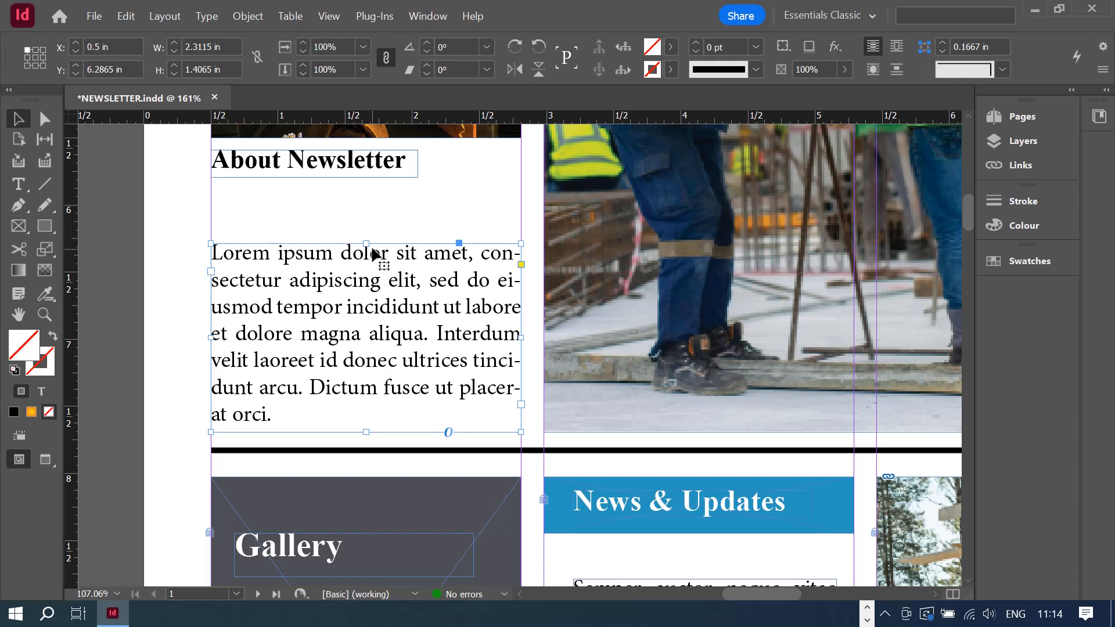
pyautogui.moveTo(366, 244); pyautogui.dragTo(371, 193)
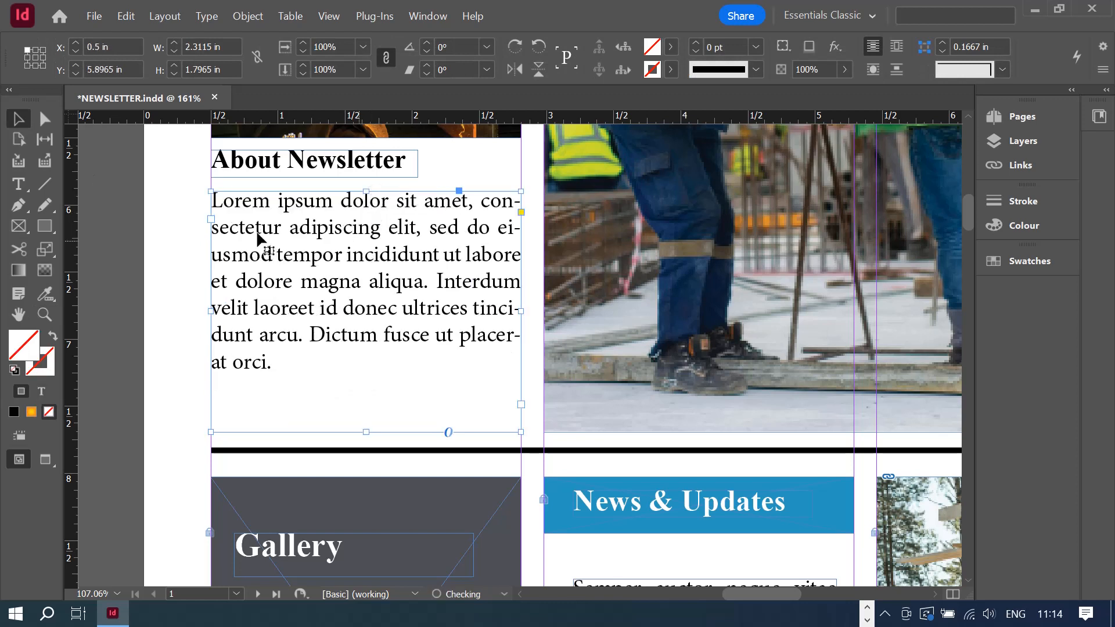
pyautogui.doubleClick(220, 202)
pyautogui.click(217, 204)
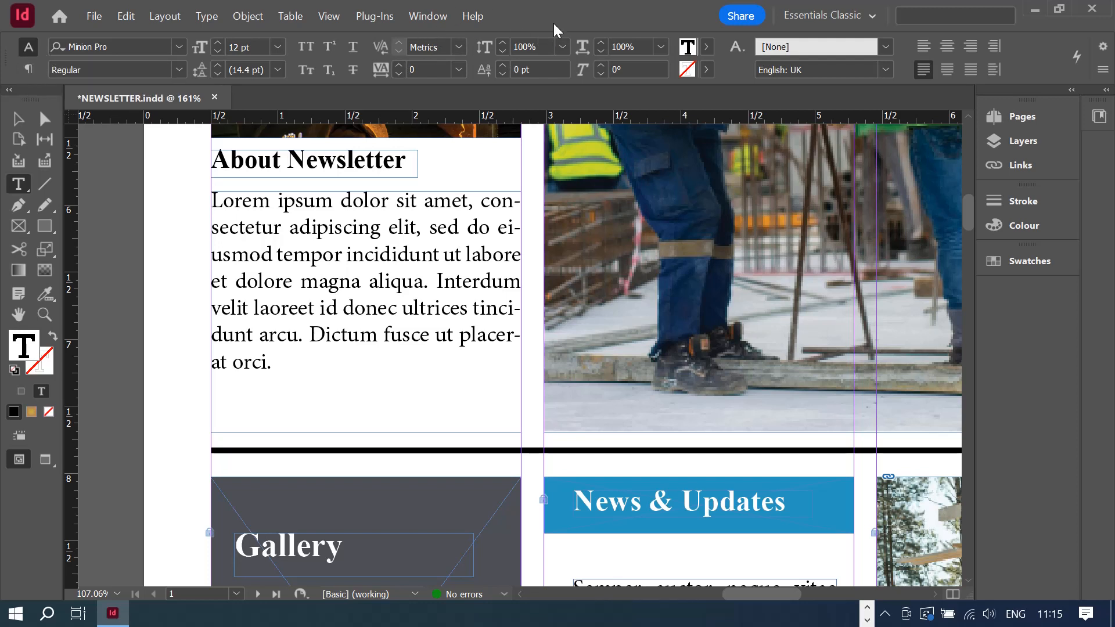
pyautogui.click(28, 69)
# - Switch the Control panel to Paragraph Formatting Controls
pyautogui.click(28, 47)
pyautogui.click(28, 70)
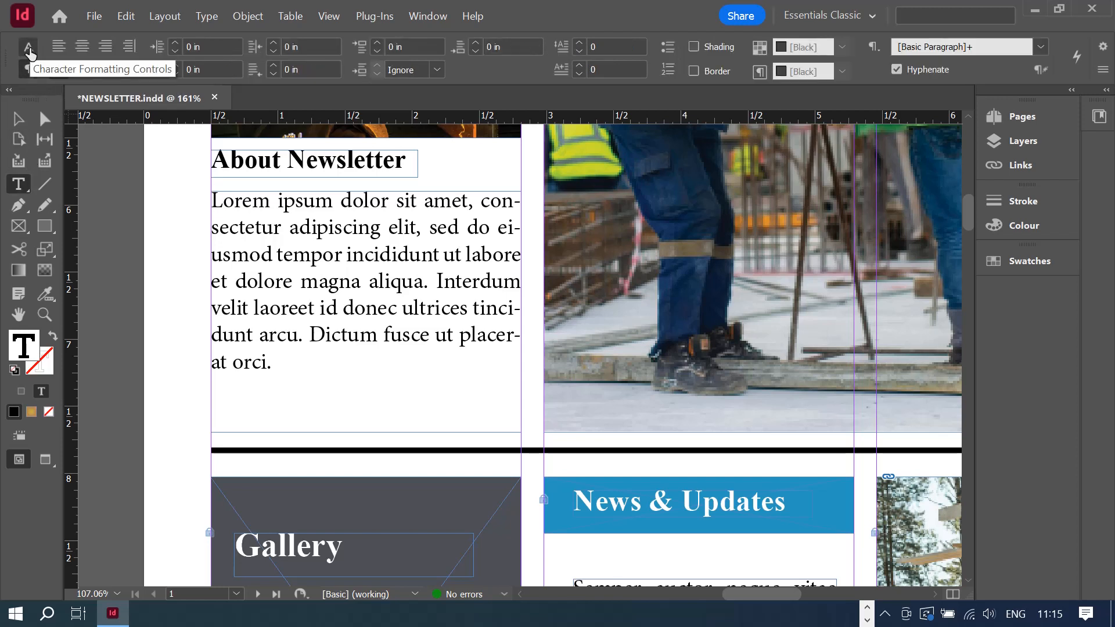
pyautogui.click(28, 46)
pyautogui.click(28, 70)
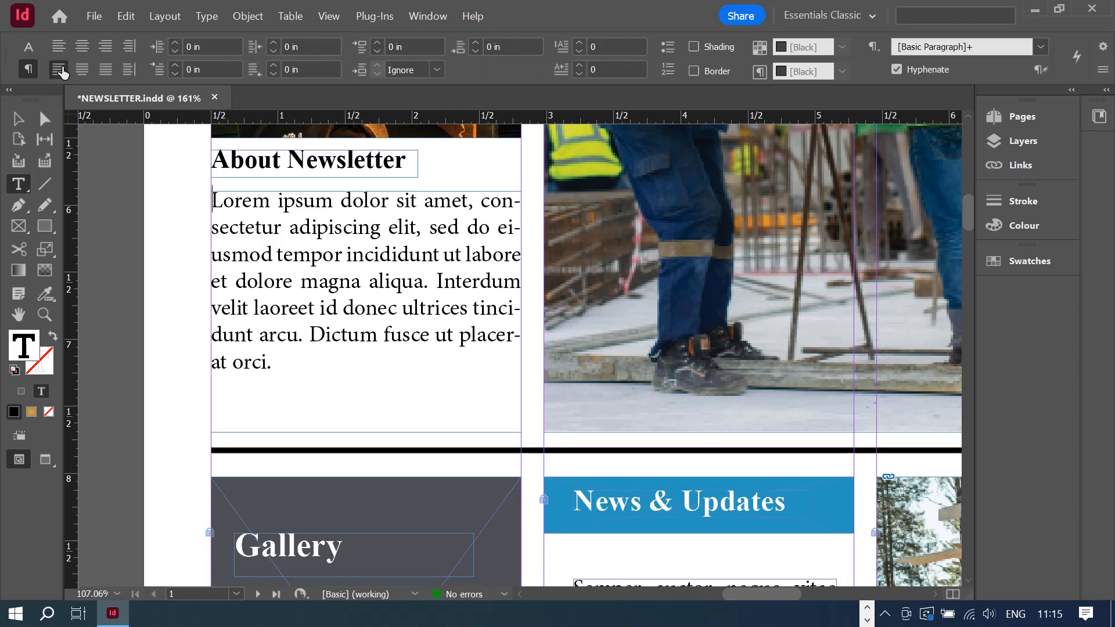
pyautogui.click(28, 47)
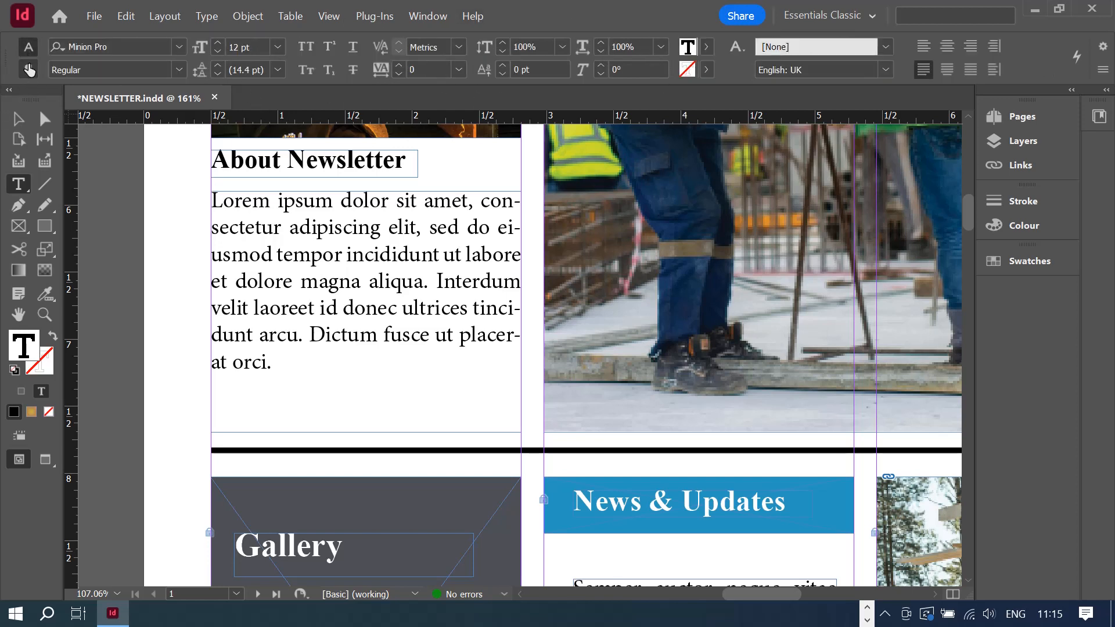
pyautogui.click(28, 69)
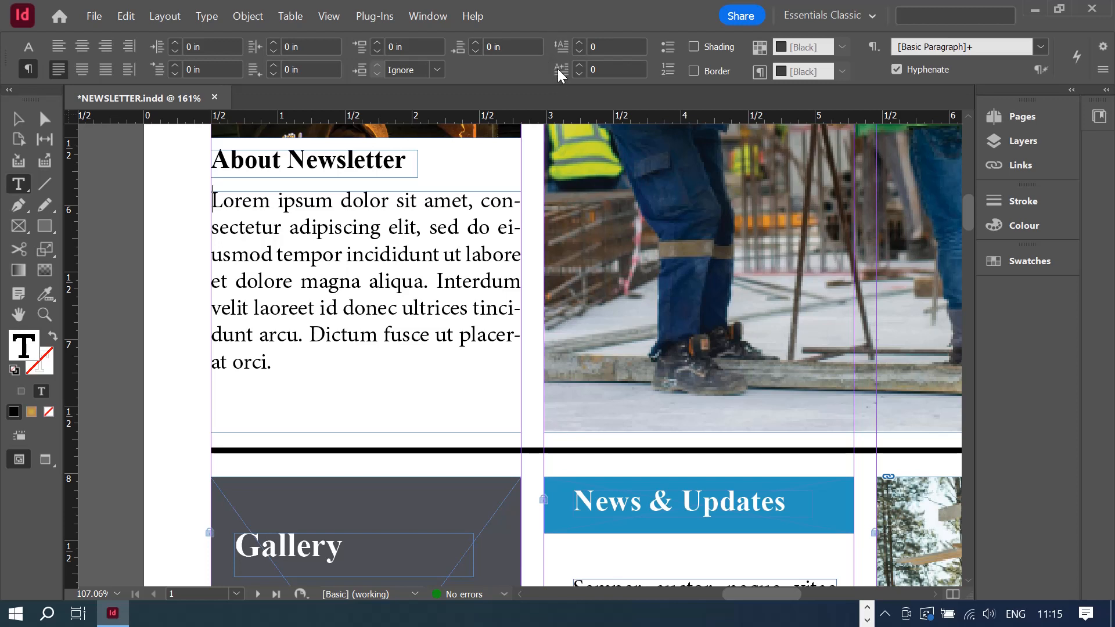
# - Set the drop cap to 3 lines deep covering just the single letter L
pyautogui.click(582, 43)
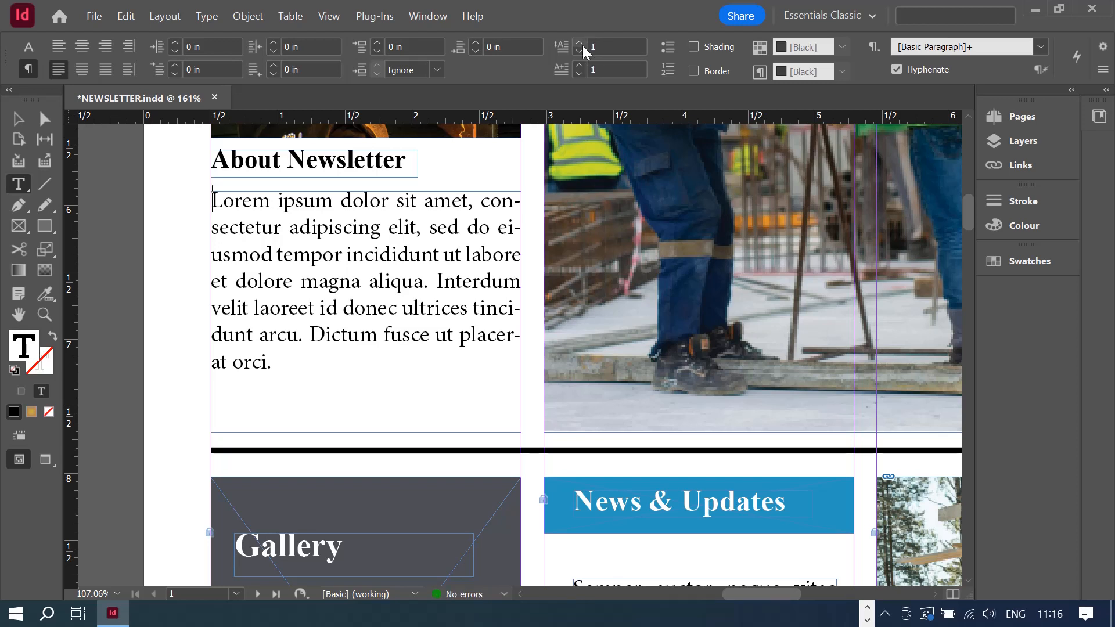
pyautogui.click(583, 44)
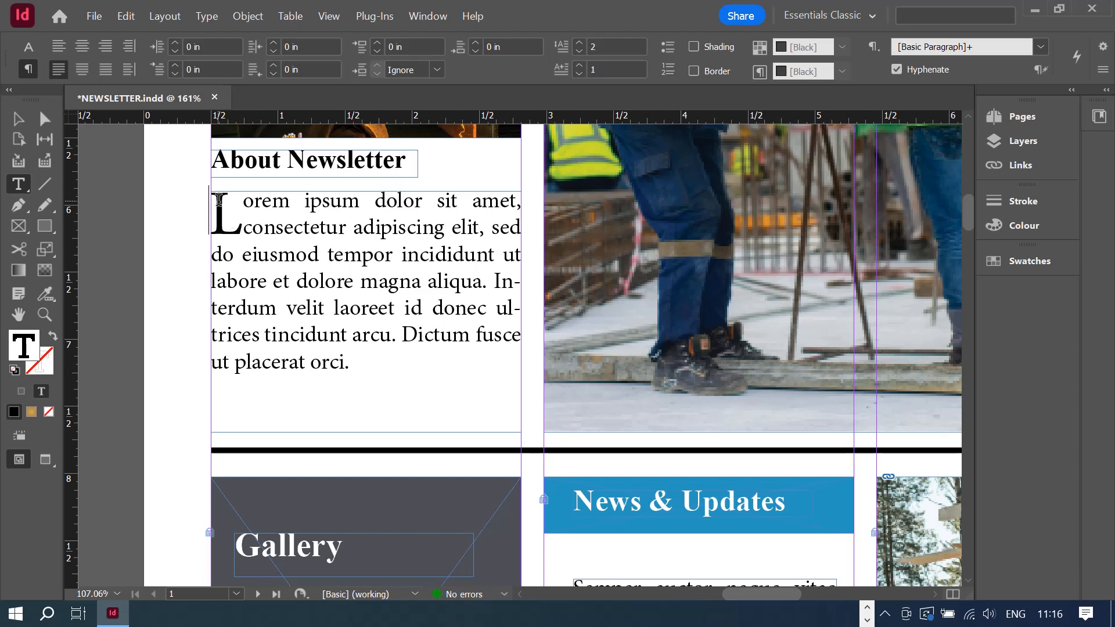
pyautogui.click(577, 40)
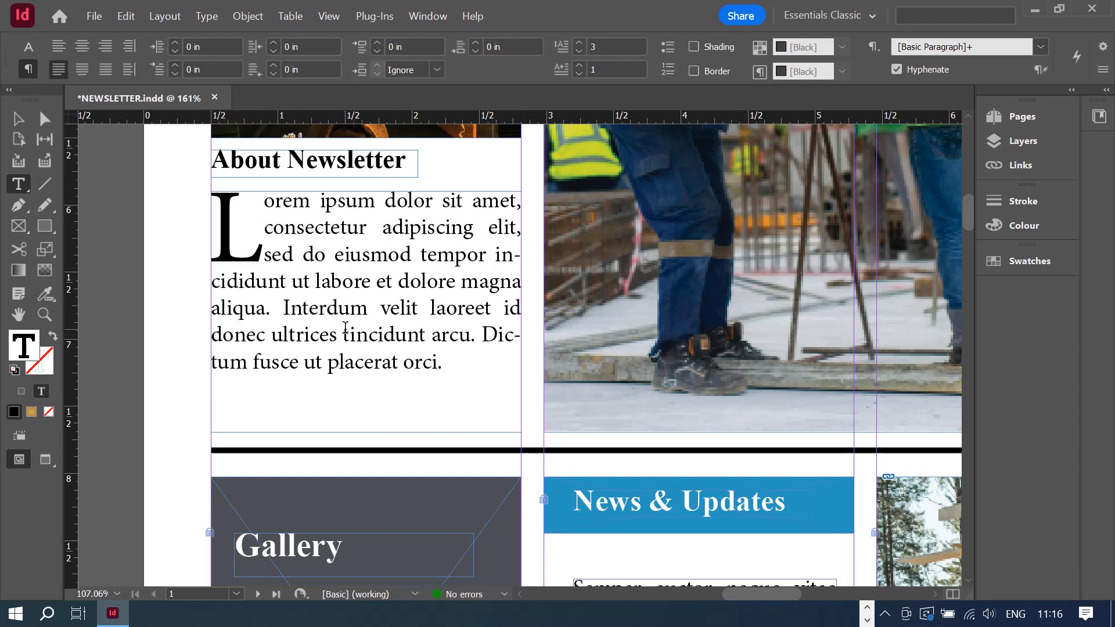
pyautogui.click(579, 64)
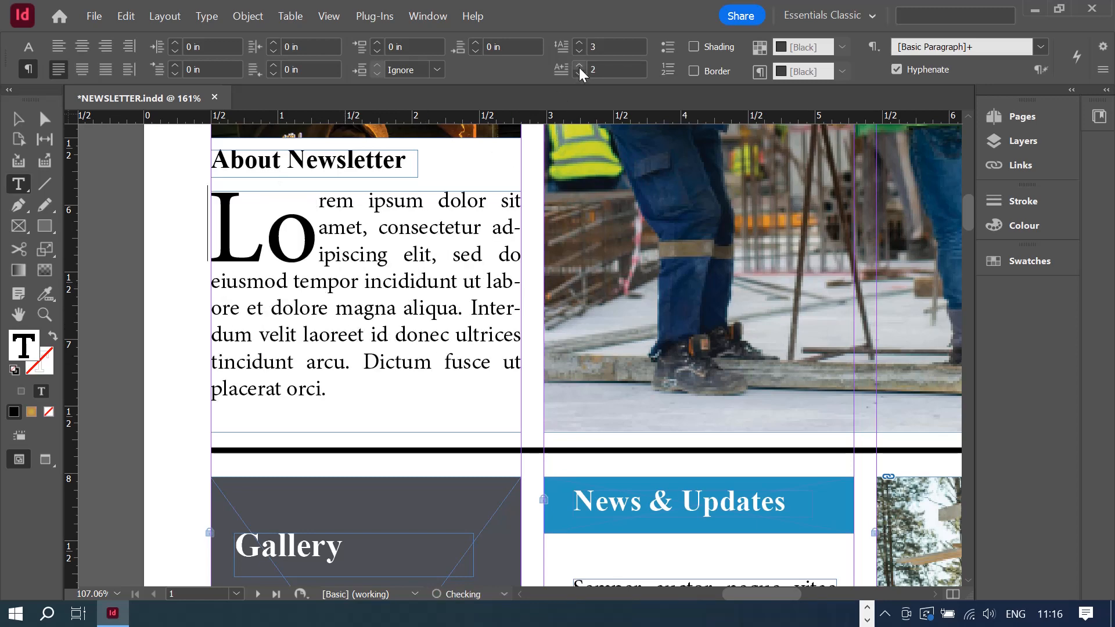
pyautogui.click(576, 72)
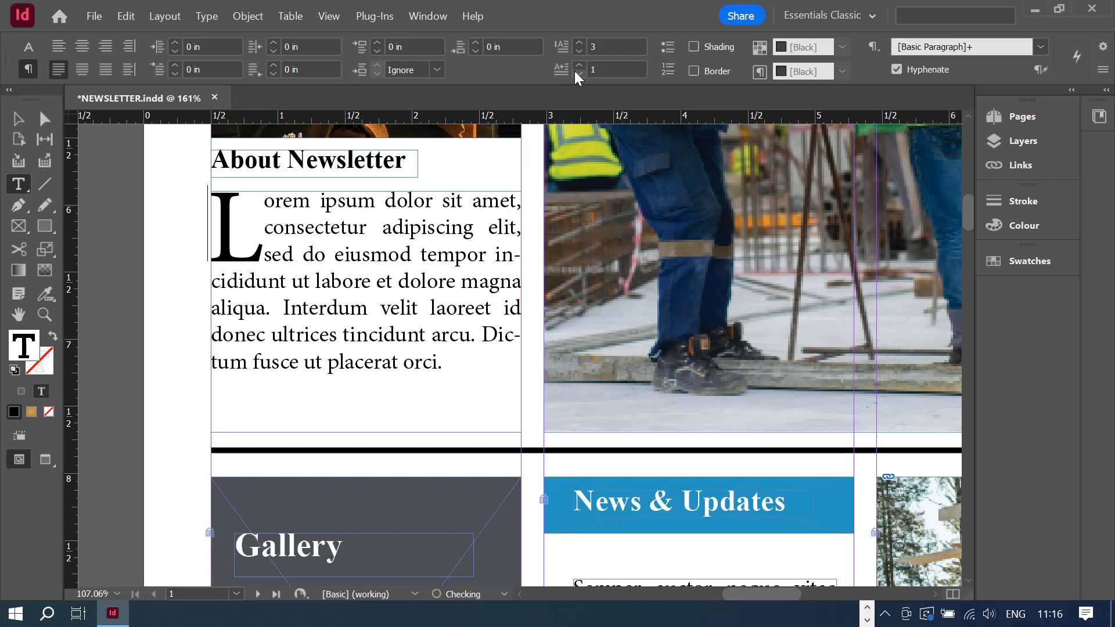
pyautogui.click(579, 65)
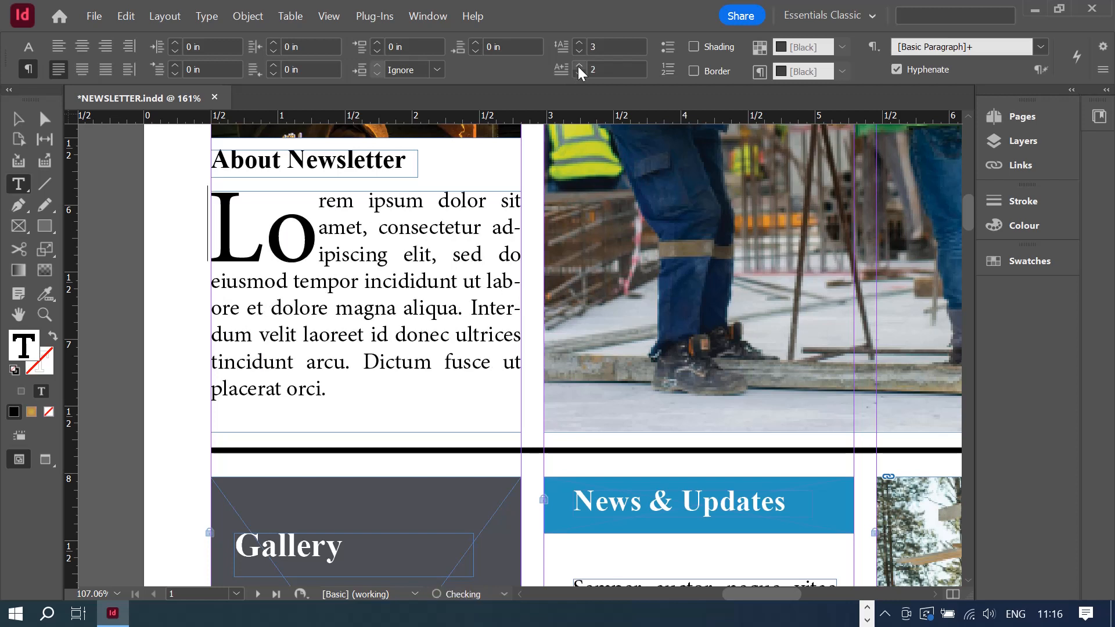
pyautogui.click(578, 66)
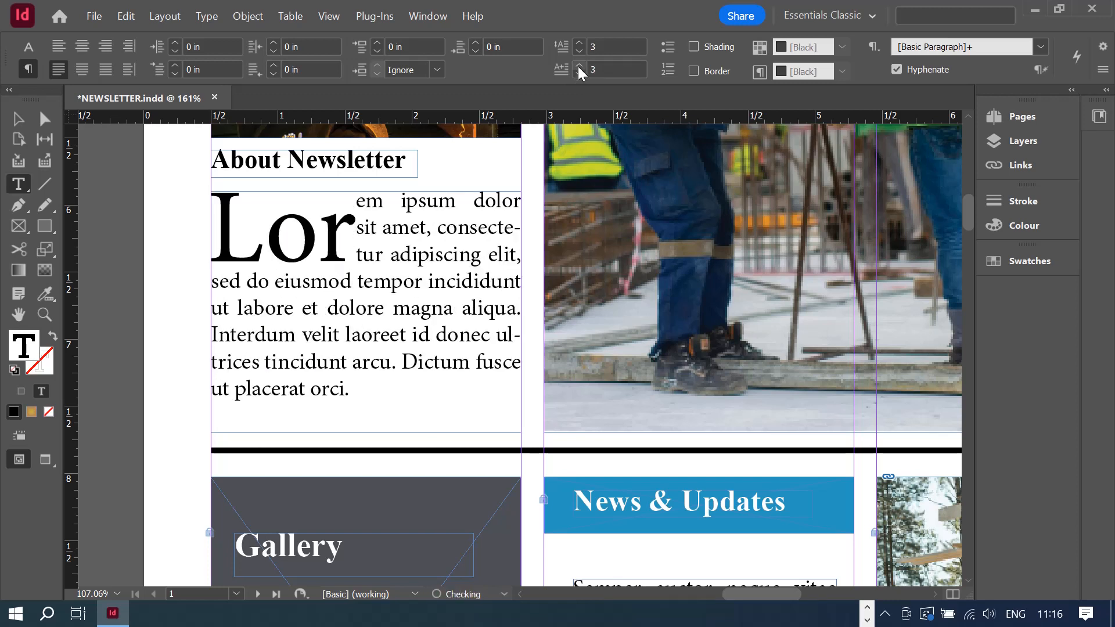
pyautogui.click(578, 65)
pyautogui.click(578, 66)
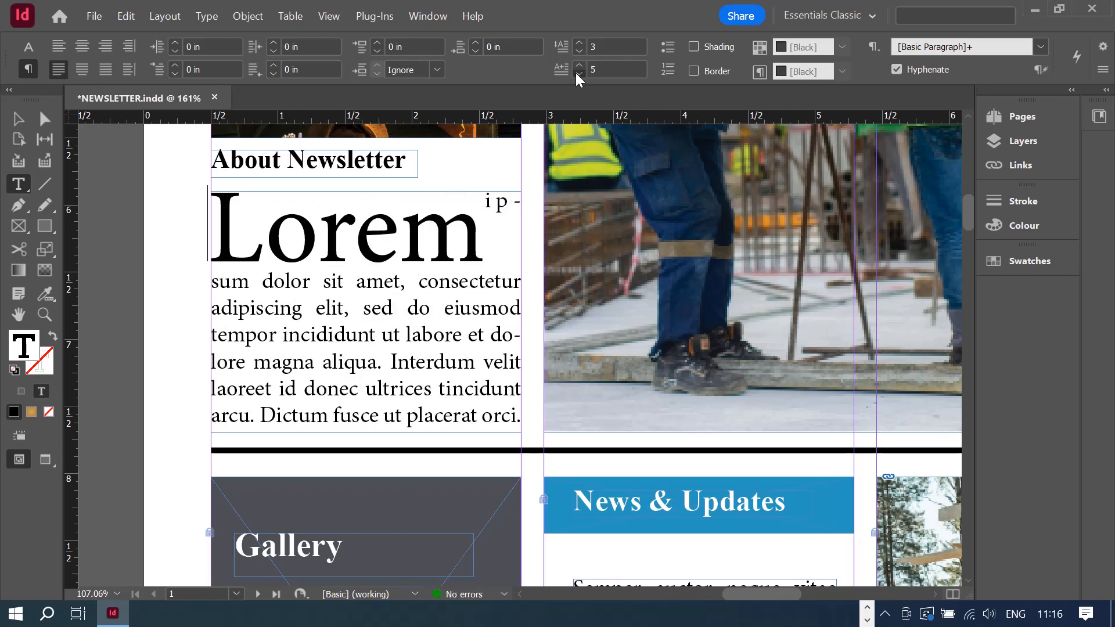
pyautogui.click(577, 74)
pyautogui.click(577, 73)
pyautogui.click(577, 73)
pyautogui.click(577, 73)
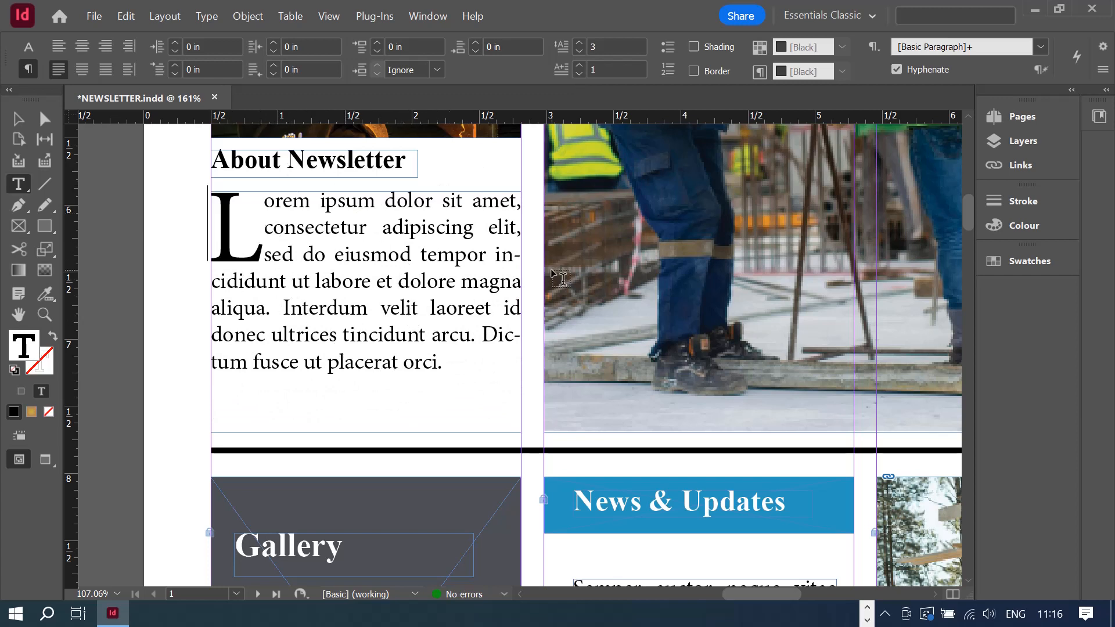
pyautogui.click(449, 362)
# - Lower the body text frame's top and nudge the About Newsletter heading down twice
pyautogui.click(18, 119)
pyautogui.moveTo(368, 191); pyautogui.dragTo(370, 241)
pyautogui.click(355, 164)
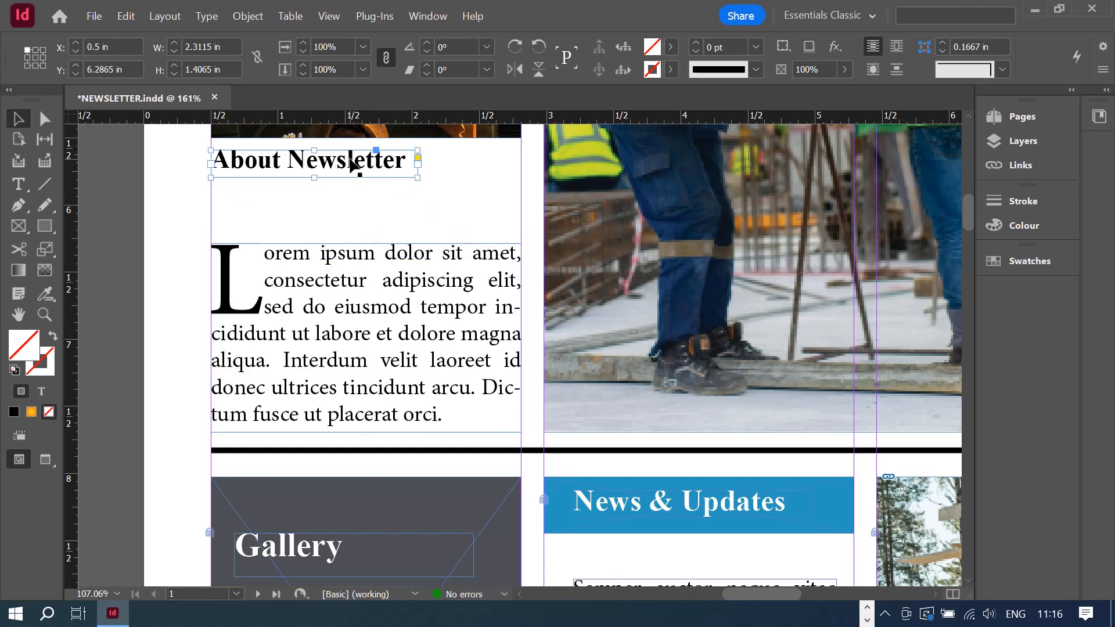
pyautogui.press('Down')
pyautogui.press('Down')
pyautogui.press('Down')
pyautogui.press('Down')
pyautogui.press('Down')
pyautogui.press('Down')
pyautogui.press('Down')
pyautogui.press('Down')
pyautogui.press('Down')
pyautogui.press('Down')
pyautogui.press('Down')
pyautogui.press('Down')
pyautogui.press('Down')
pyautogui.press('Down')
pyautogui.press('Down')
pyautogui.press('Down')
pyautogui.press('Down')
pyautogui.press('Down')
pyautogui.press('Down')
pyautogui.press('Down')
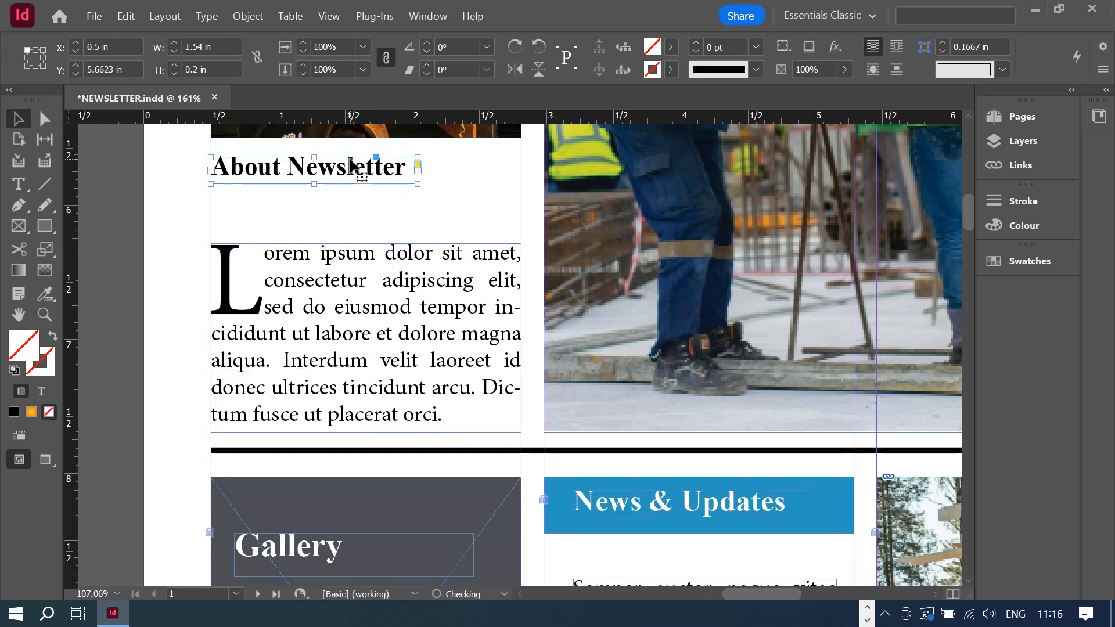
pyautogui.press('Down')
pyautogui.press('Down')
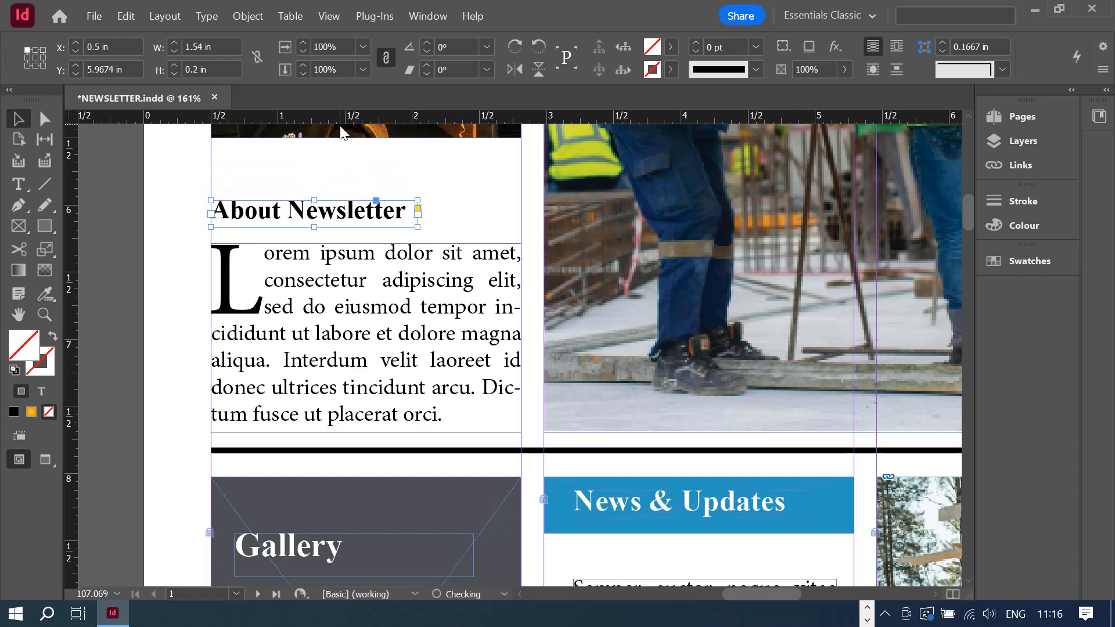
# - Stretch the welder photo frame down to about 2.85 in tall and zoom out
pyautogui.click(340, 133)
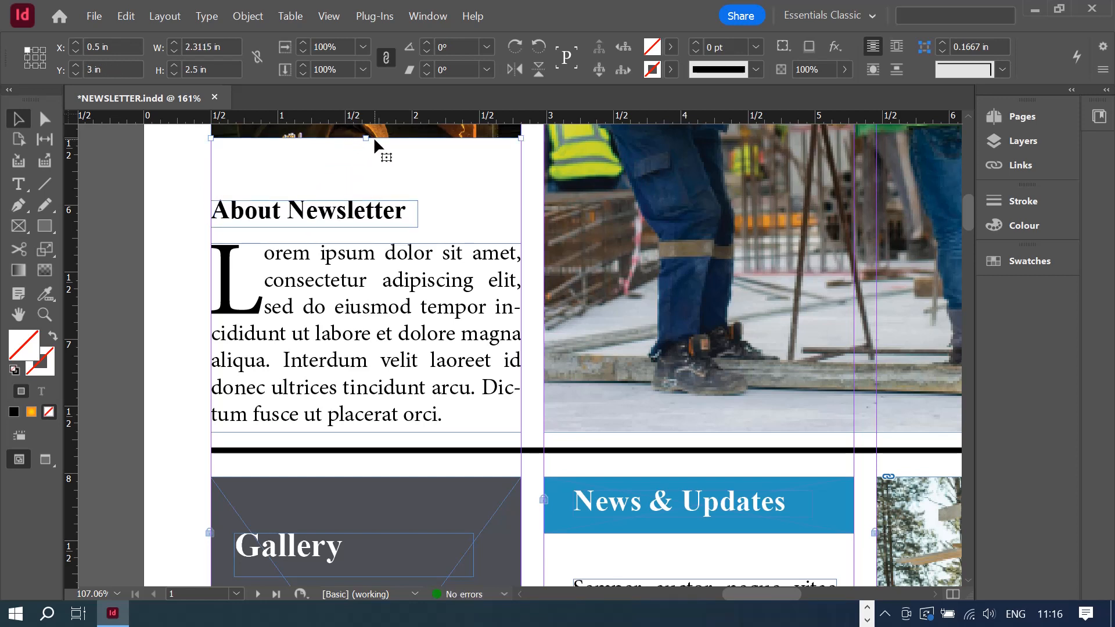
pyautogui.moveTo(366, 139); pyautogui.dragTo(370, 184)
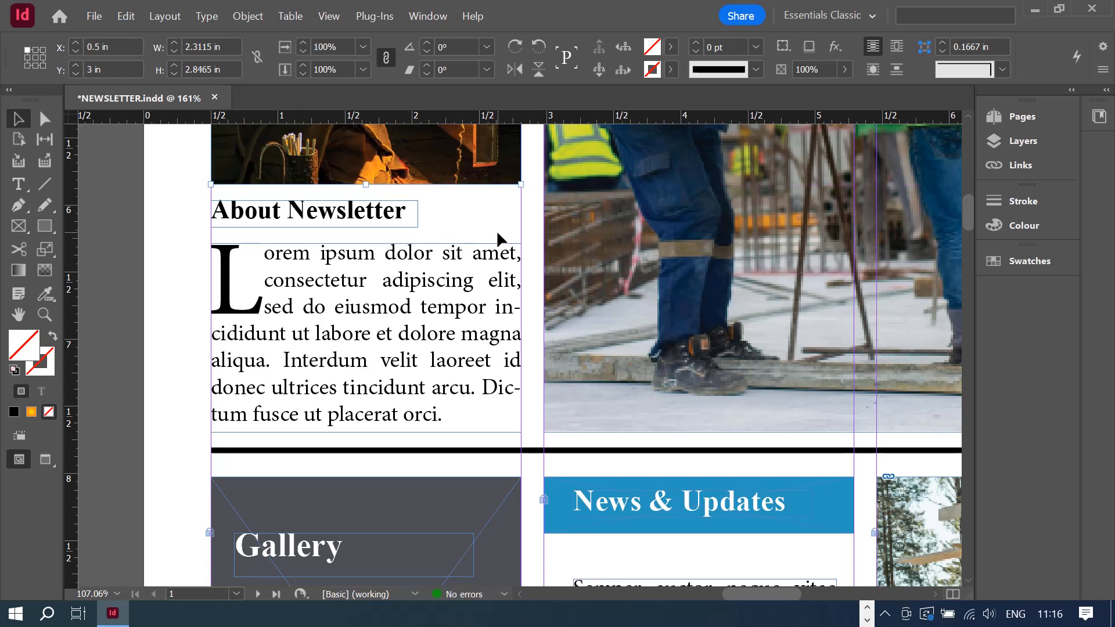
pyautogui.hotkey('ctrl', '-')
pyautogui.hotkey('ctrl', '-')
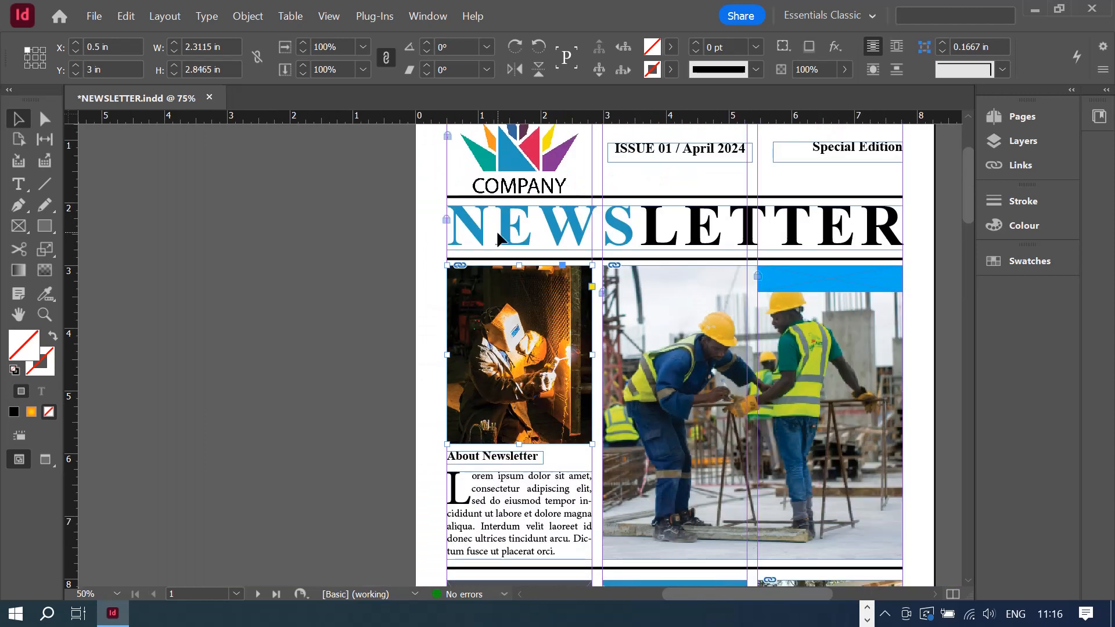
pyautogui.hotkey('ctrl', '-')
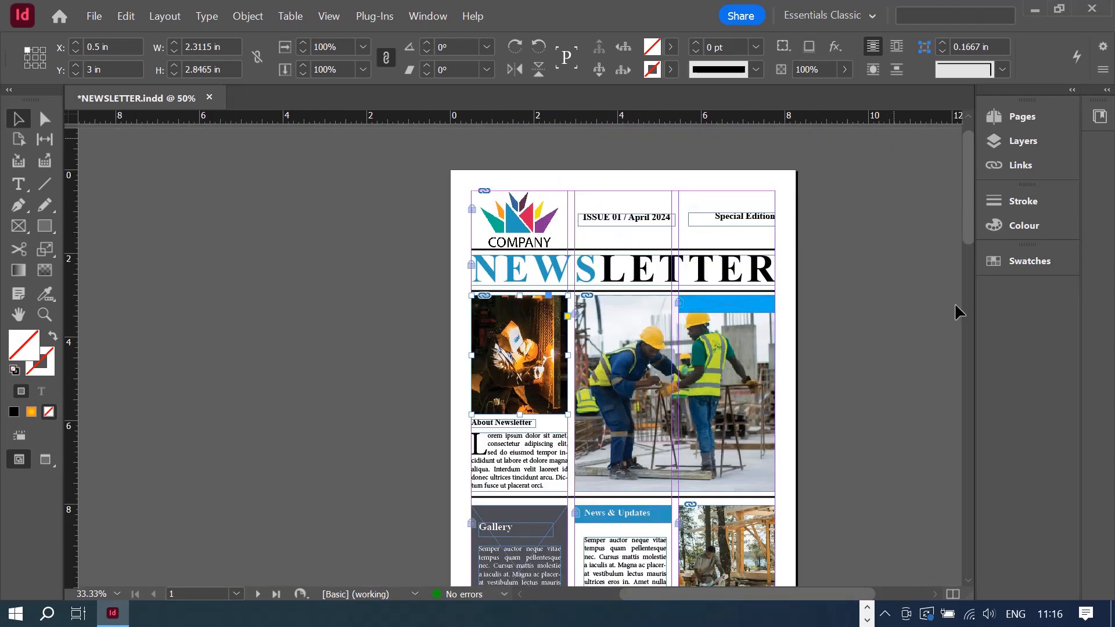
pyautogui.moveTo(969, 221); pyautogui.dragTo(970, 232)
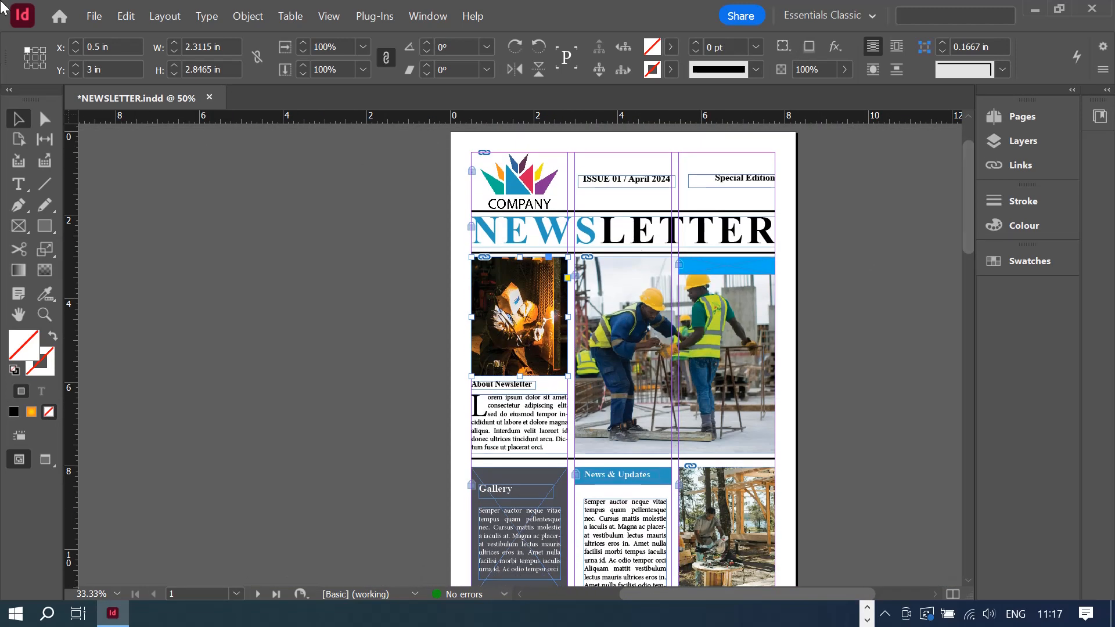
# - Save NEWSLETTER.indd and scroll through its pages
pyautogui.click(94, 15)
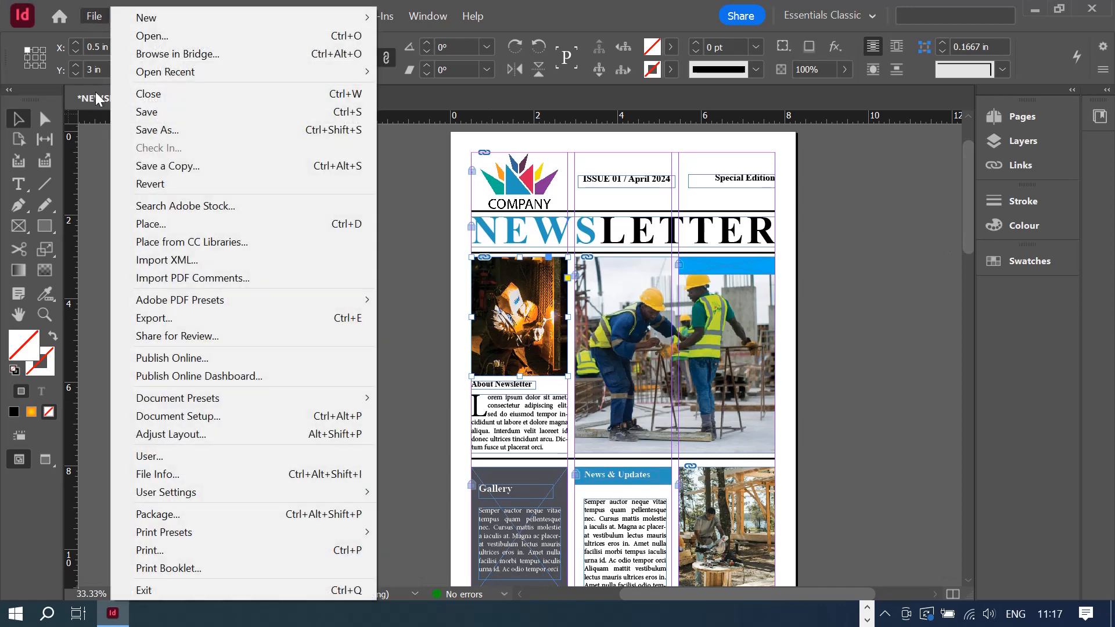
pyautogui.click(154, 115)
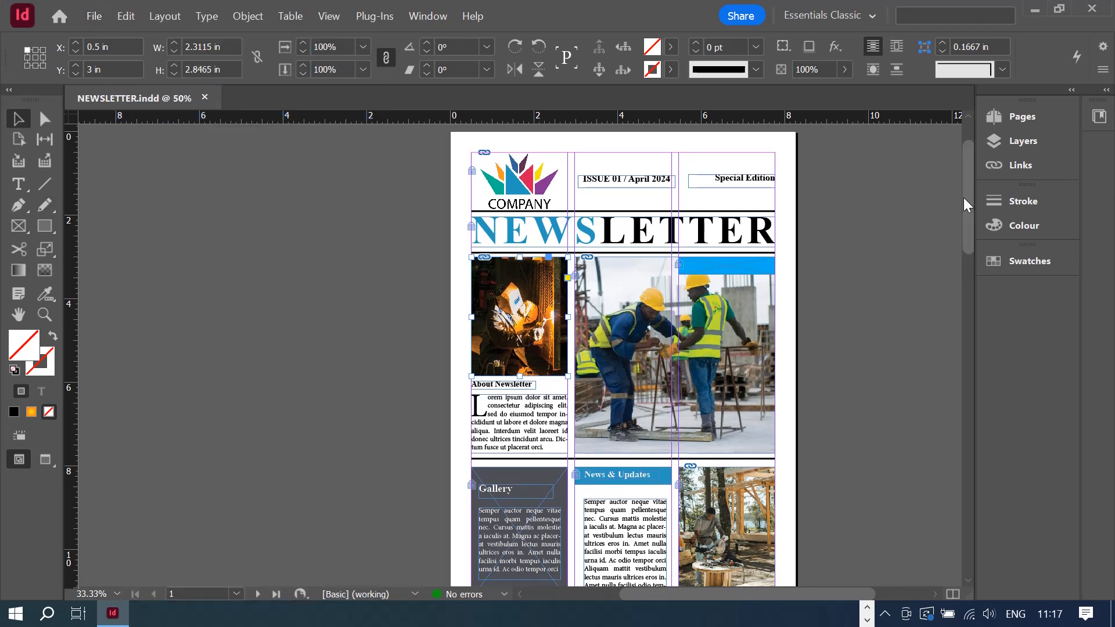
pyautogui.moveTo(970, 212); pyautogui.dragTo(933, 210)
pyautogui.scroll(-2, 930, 203)
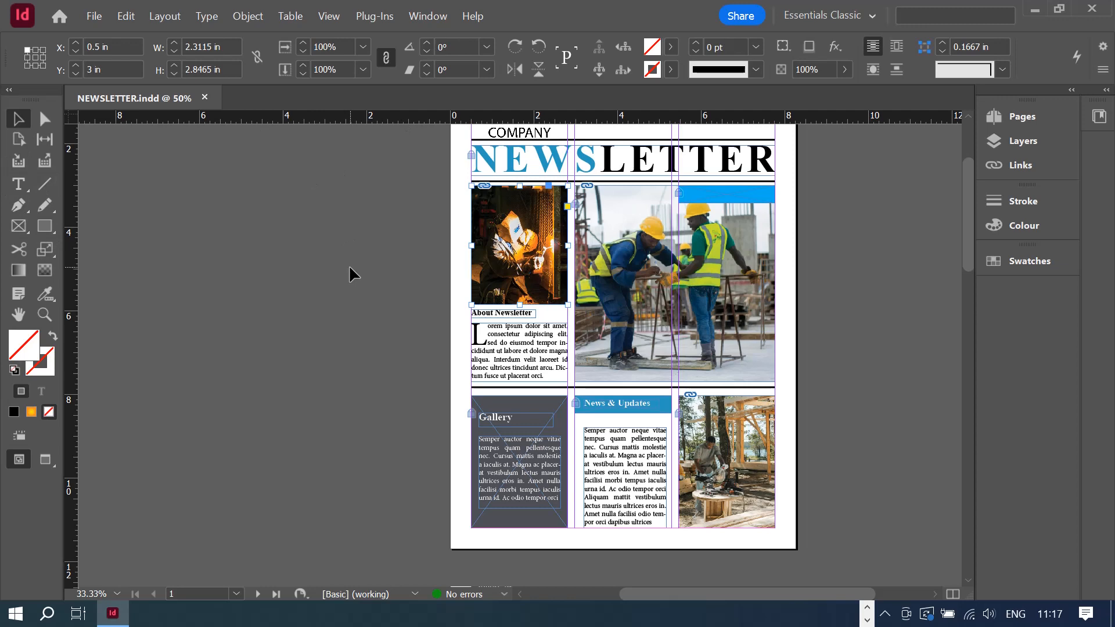
pyautogui.click(94, 16)
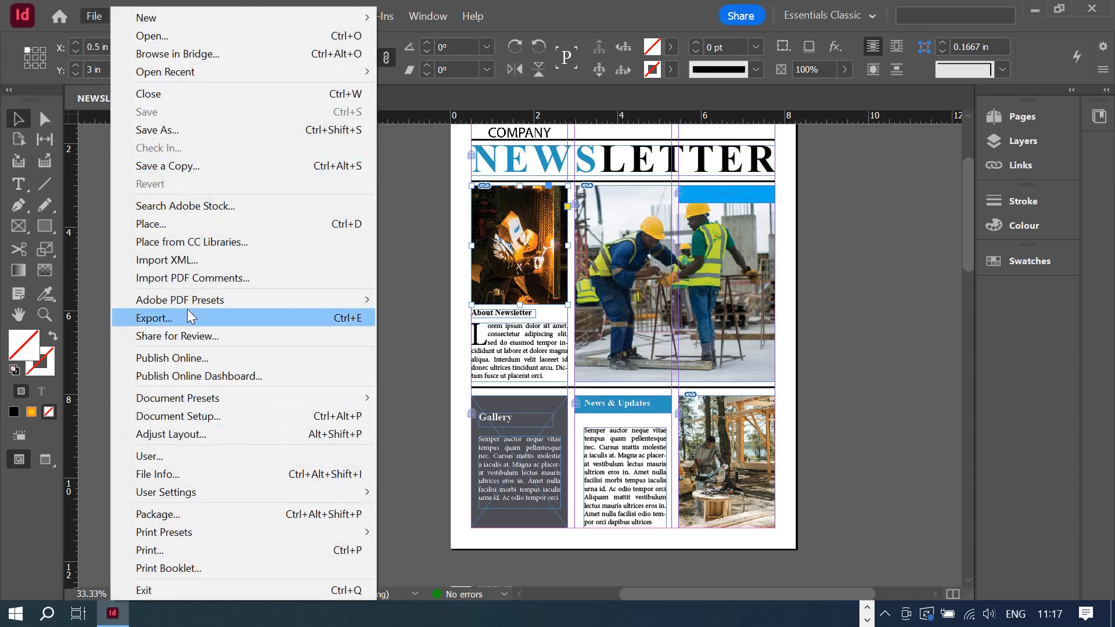
# - Export as Adobe PDF (Interactive) named NEWSLETTER web.pdf in the Indesign Tutorial folder
pyautogui.click(153, 319)
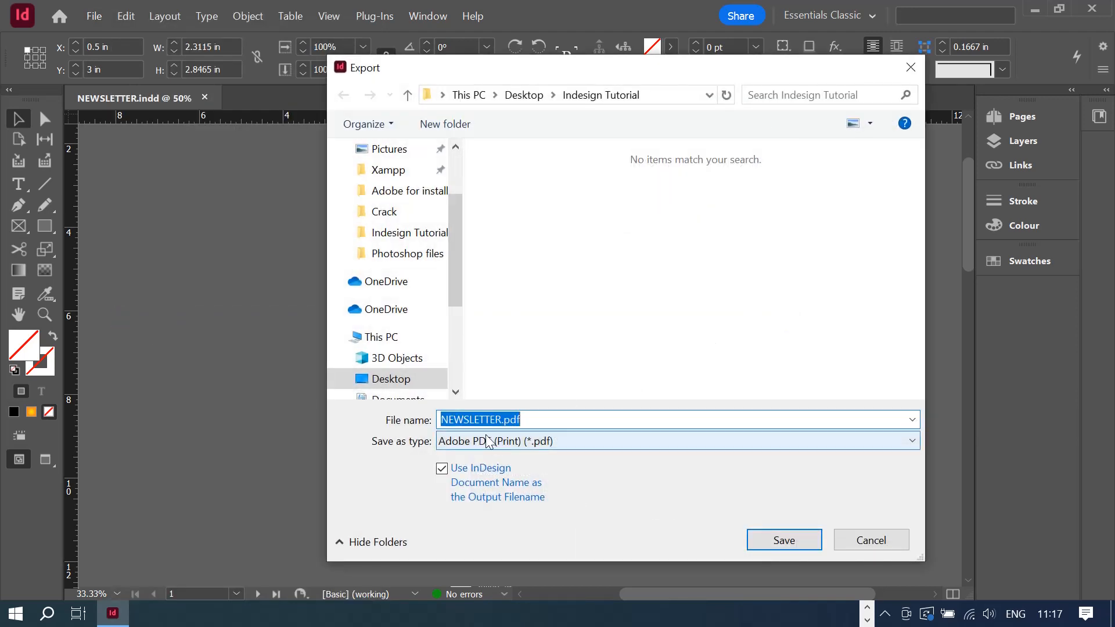
pyautogui.click(480, 442)
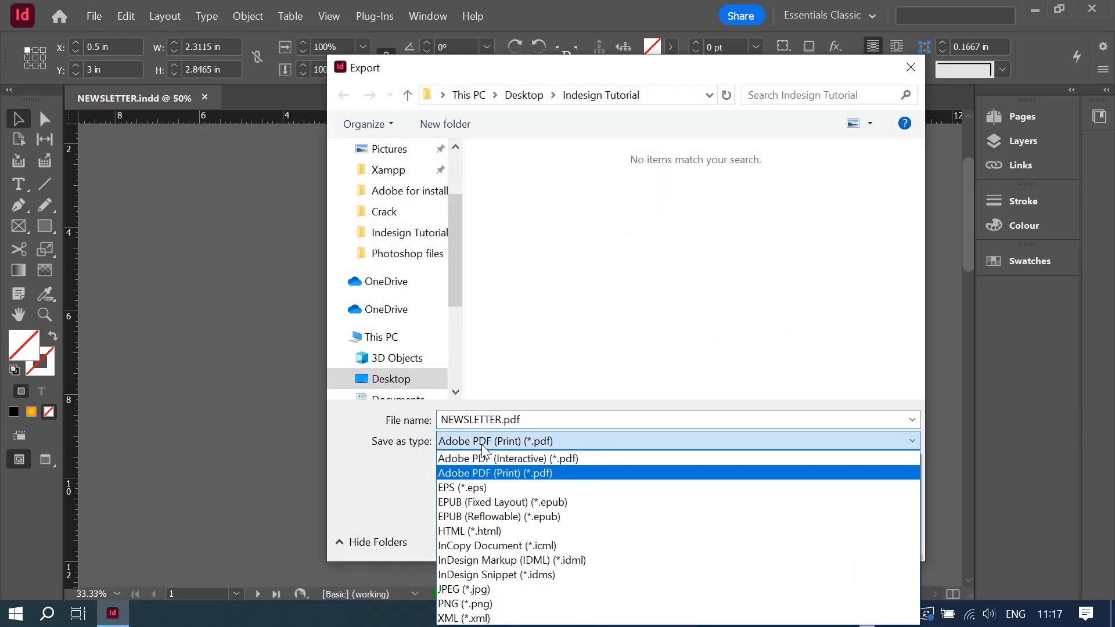
pyautogui.click(511, 459)
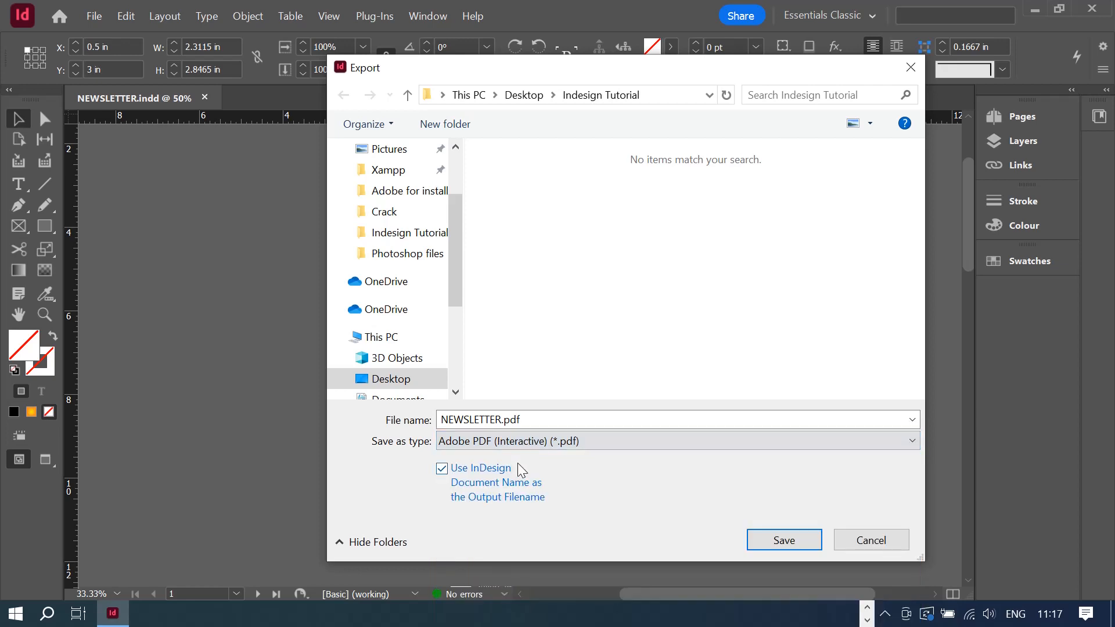
pyautogui.click(491, 424)
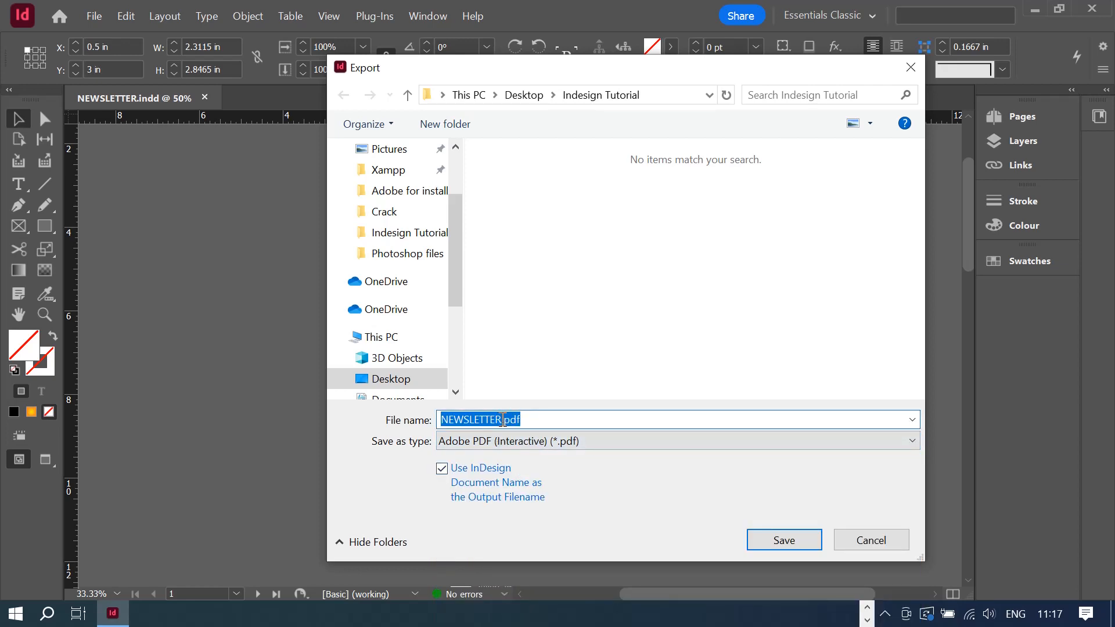
pyautogui.click(503, 419)
pyautogui.write('web')
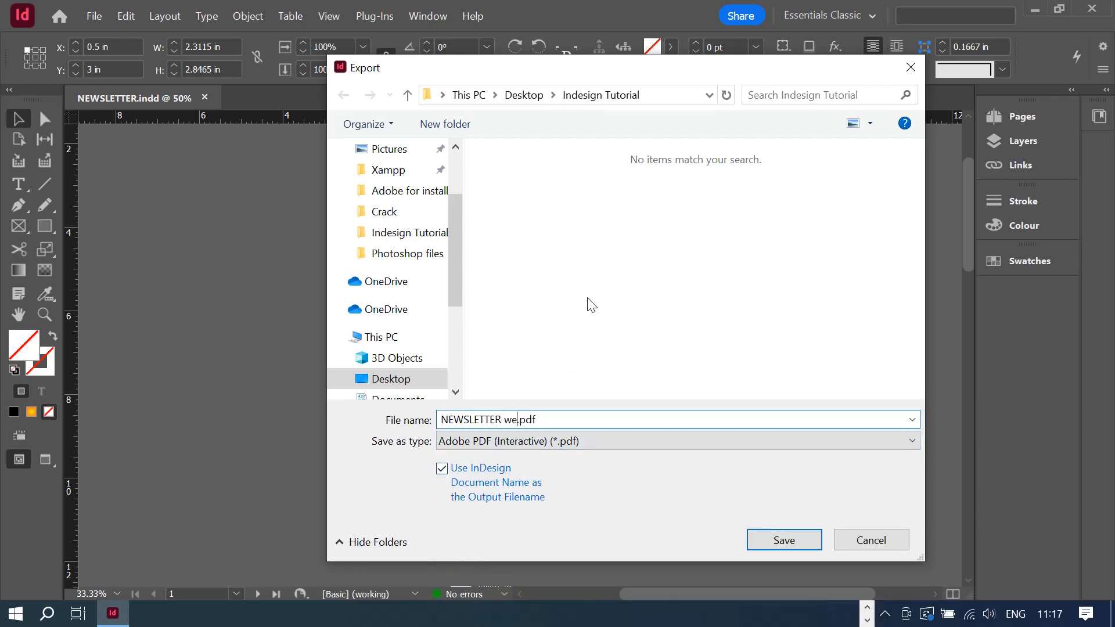
pyautogui.click(602, 442)
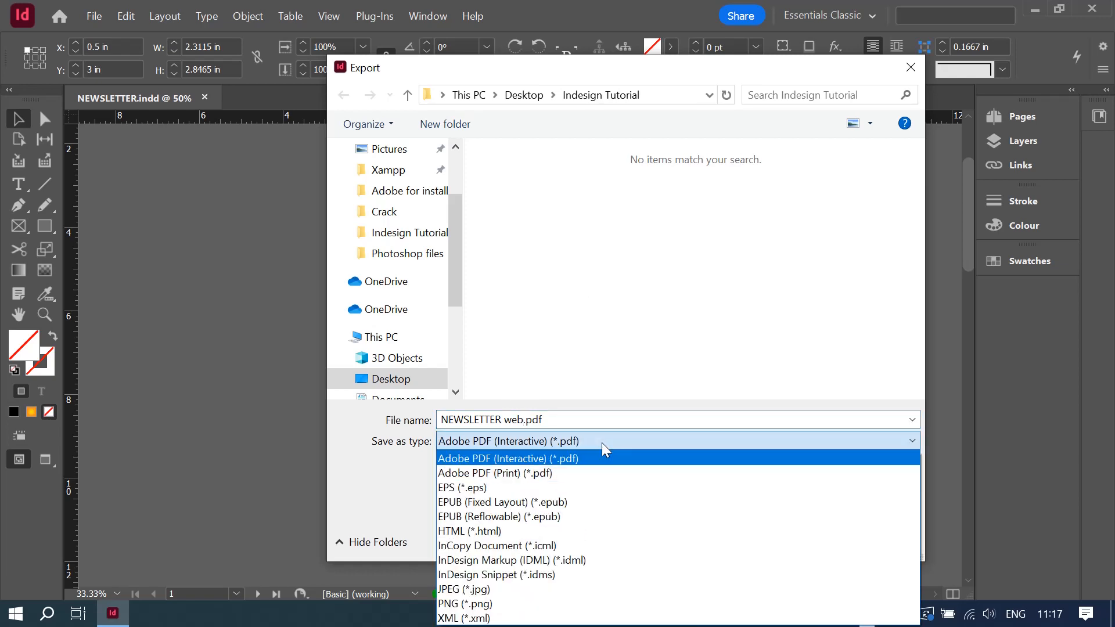
pyautogui.click(602, 443)
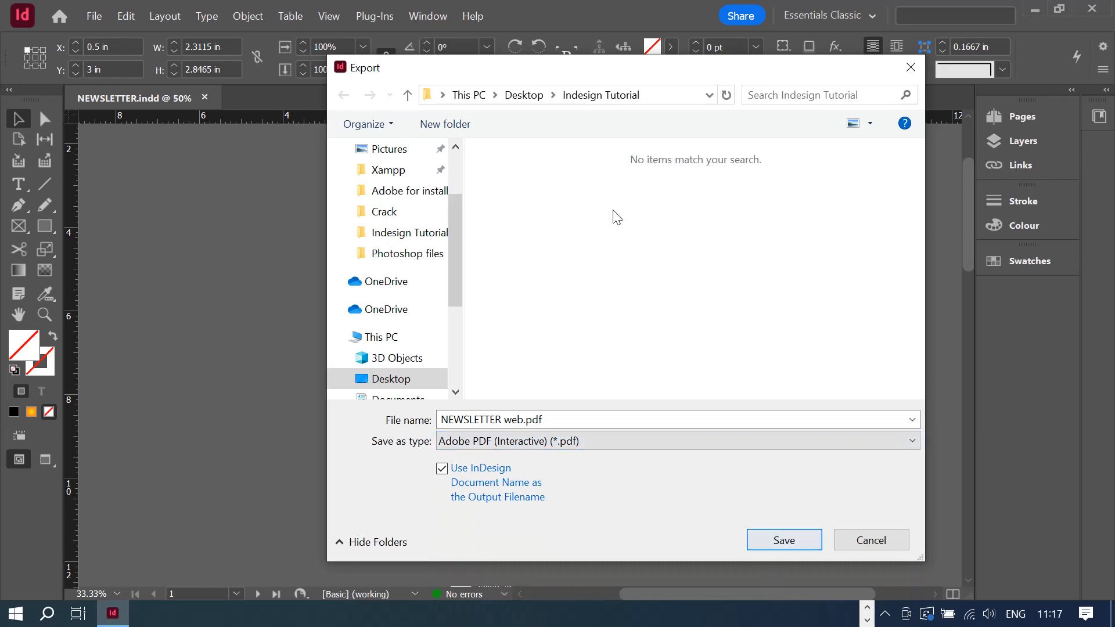
pyautogui.click(787, 541)
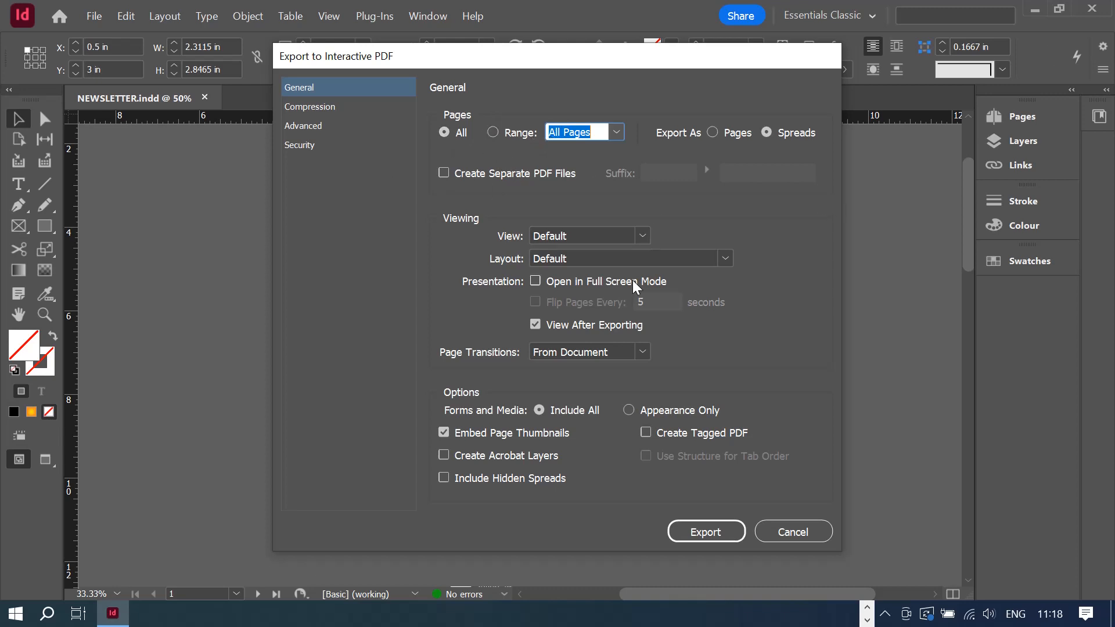
# - Keep compression at JPEG (Lossy), Medium quality and 72 ppi resolution
pyautogui.click(311, 107)
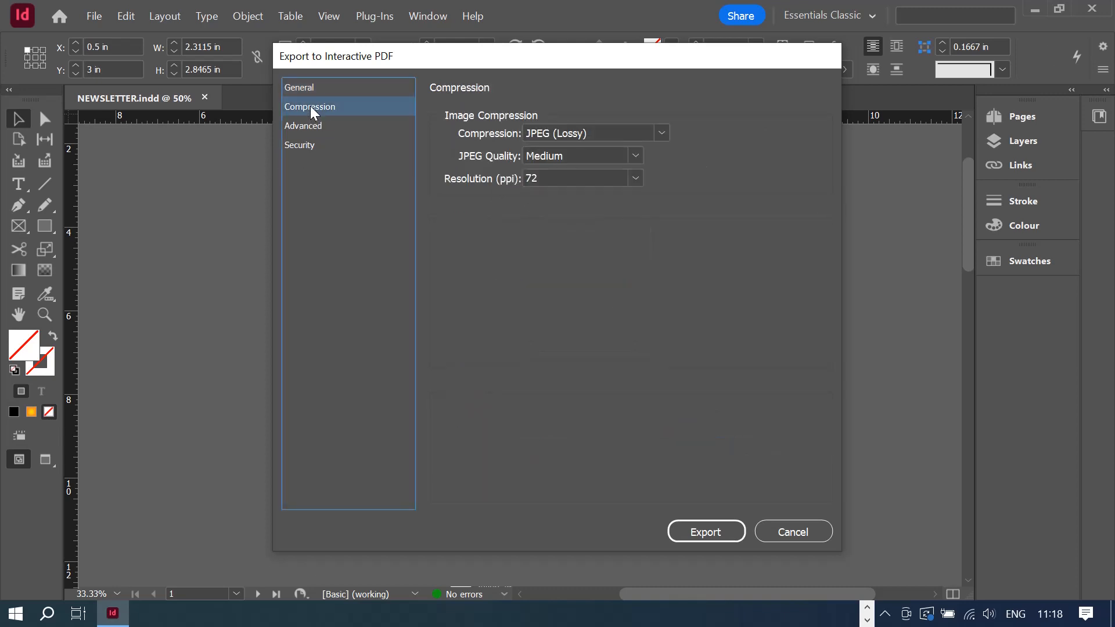
pyautogui.click(662, 135)
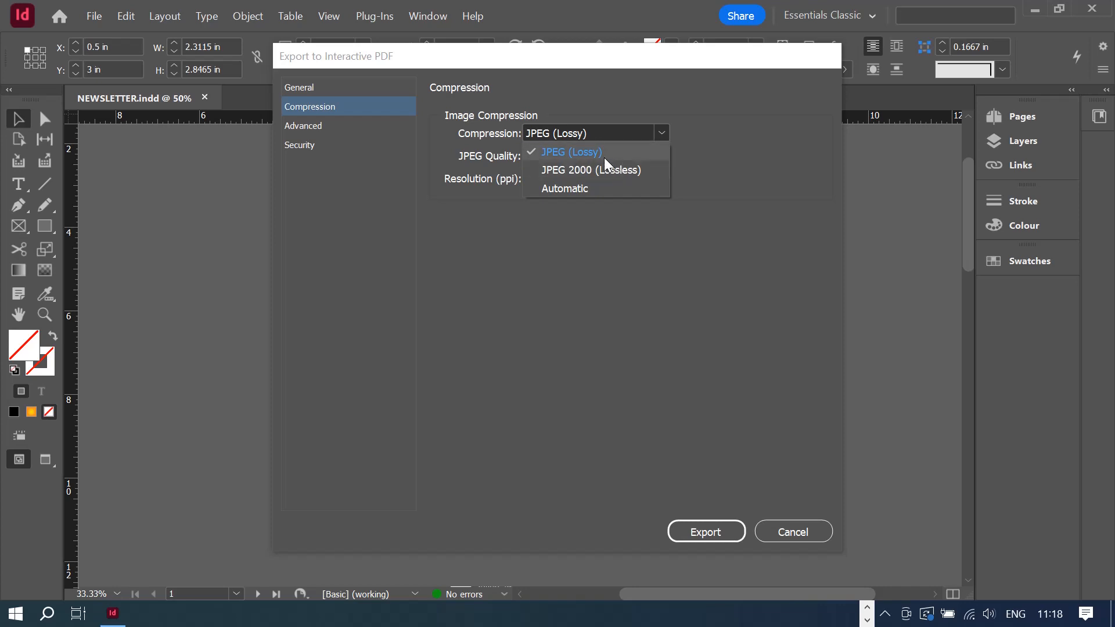
pyautogui.click(648, 102)
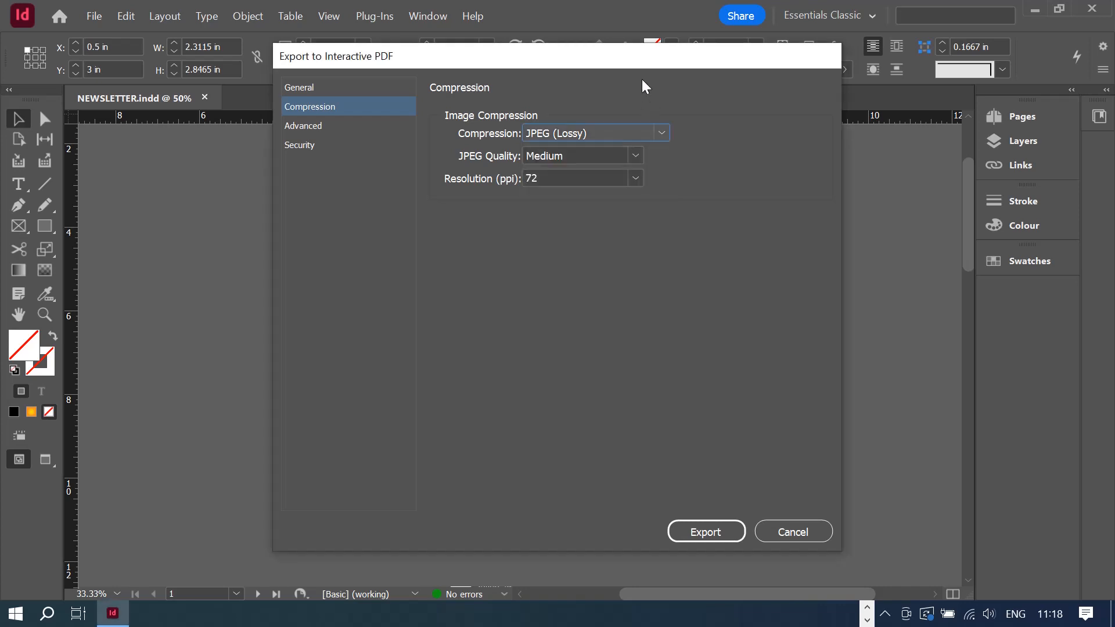
pyautogui.click(637, 160)
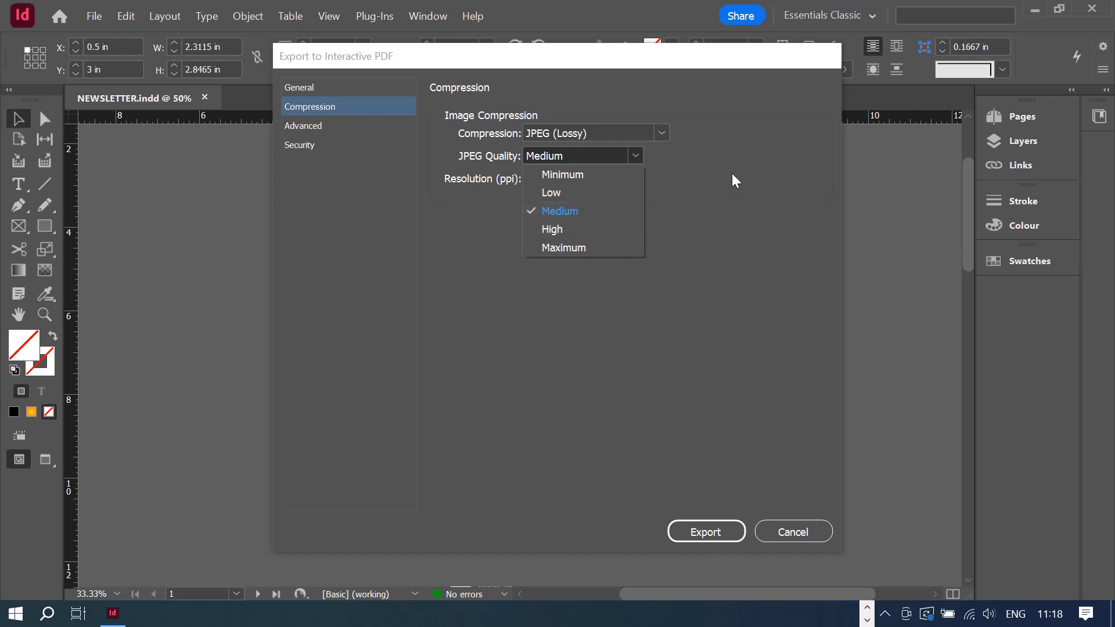
pyautogui.click(729, 148)
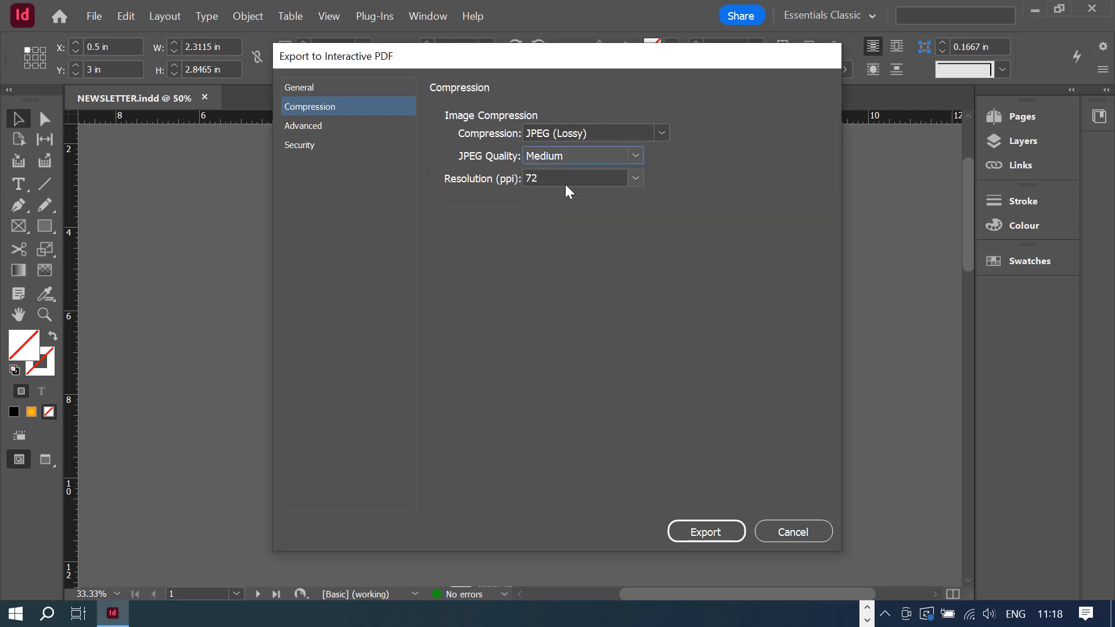
pyautogui.click(637, 179)
pyautogui.click(639, 181)
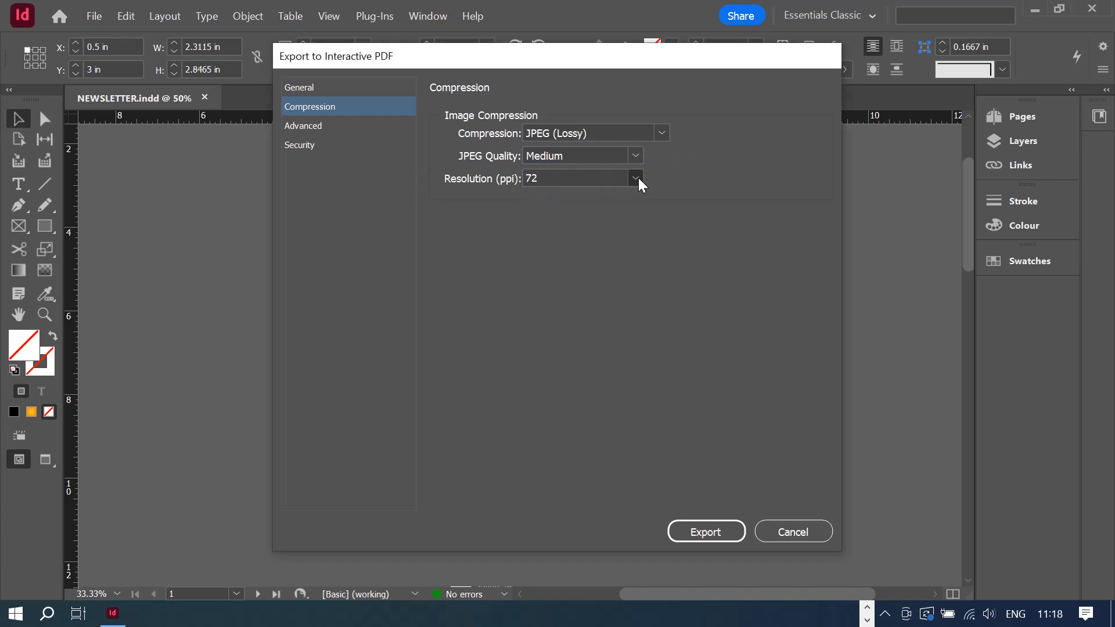
# - Review accessibility and security settings, export, and accept the colour conversion warning
pyautogui.click(314, 127)
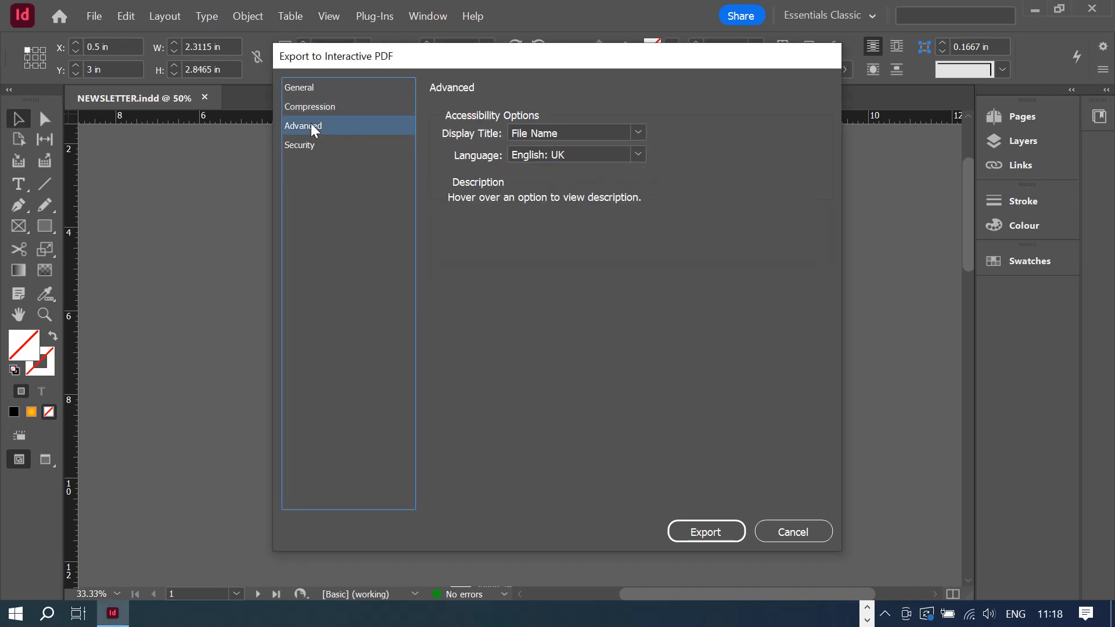
pyautogui.click(314, 148)
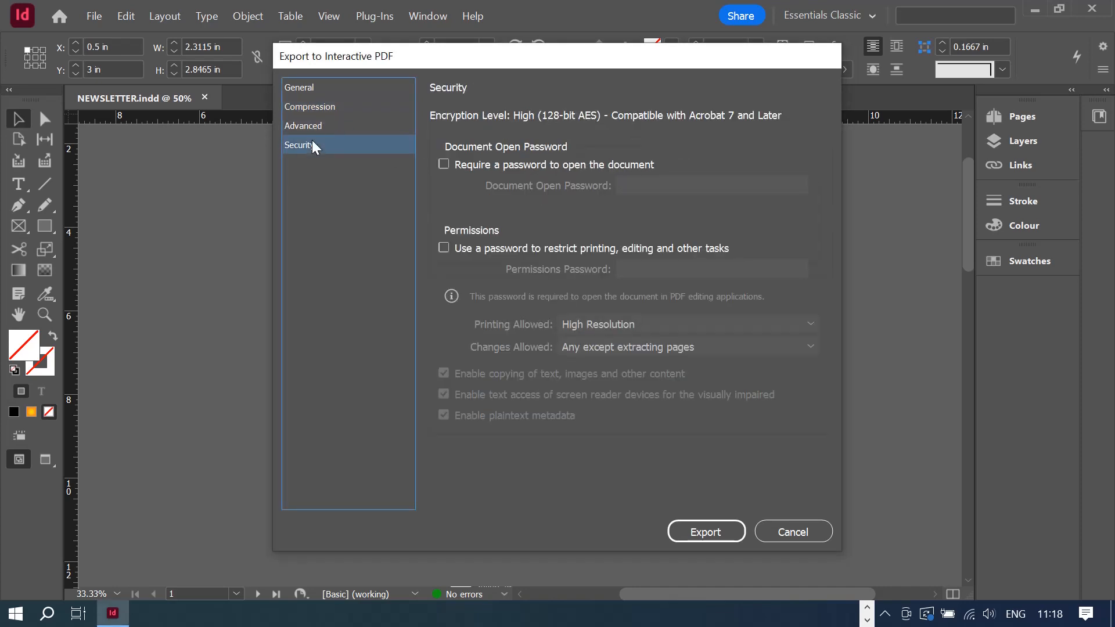
pyautogui.click(303, 89)
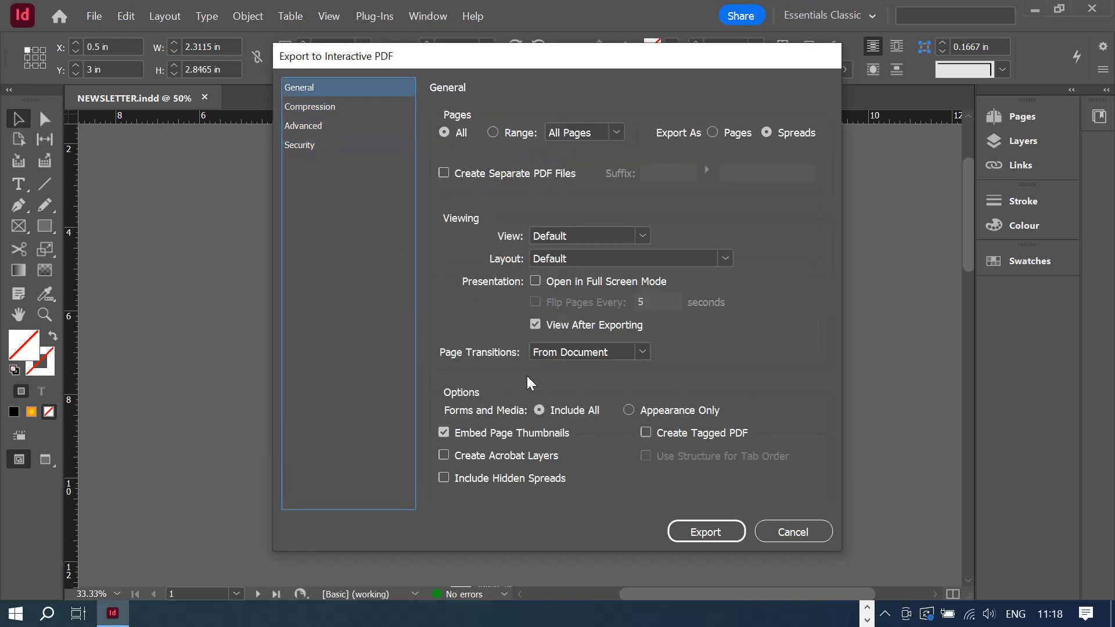
pyautogui.click(710, 538)
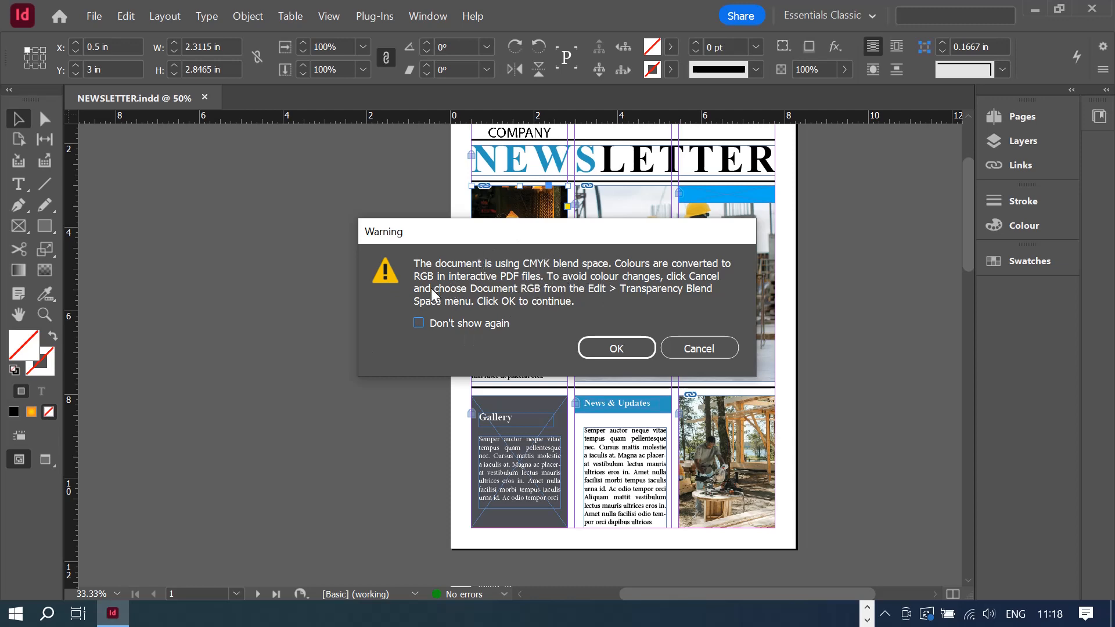
pyautogui.click(617, 349)
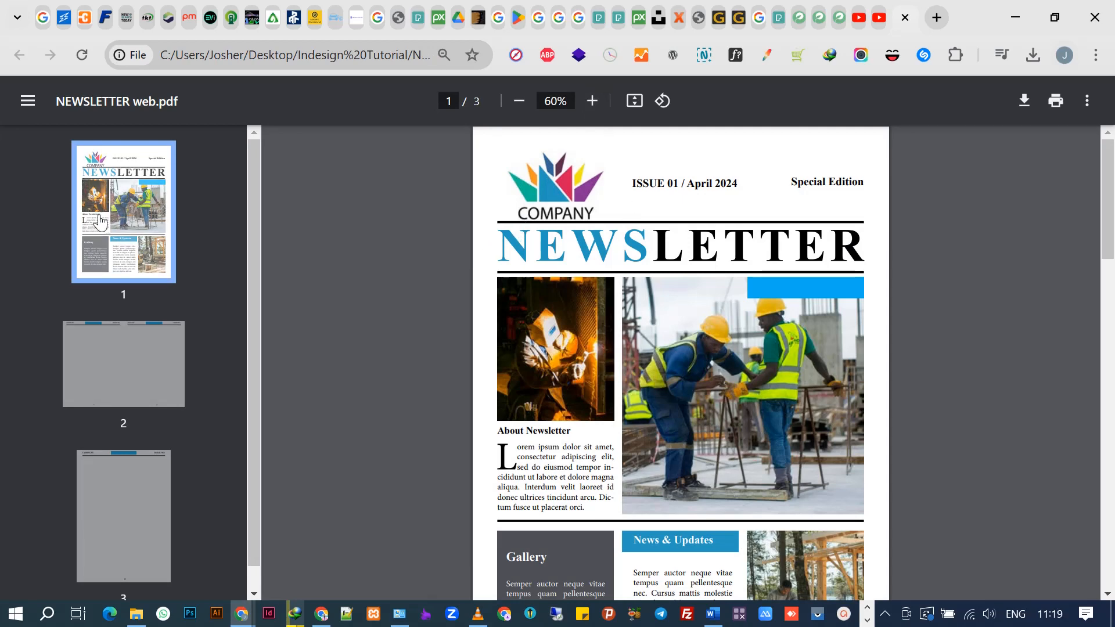
# - Scroll through the three pages of NEWSLETTER web.pdf in Chrome
pyautogui.scroll(-3, 658, 365)
pyautogui.scroll(3, 651, 352)
pyautogui.scroll(-10, 650, 351)
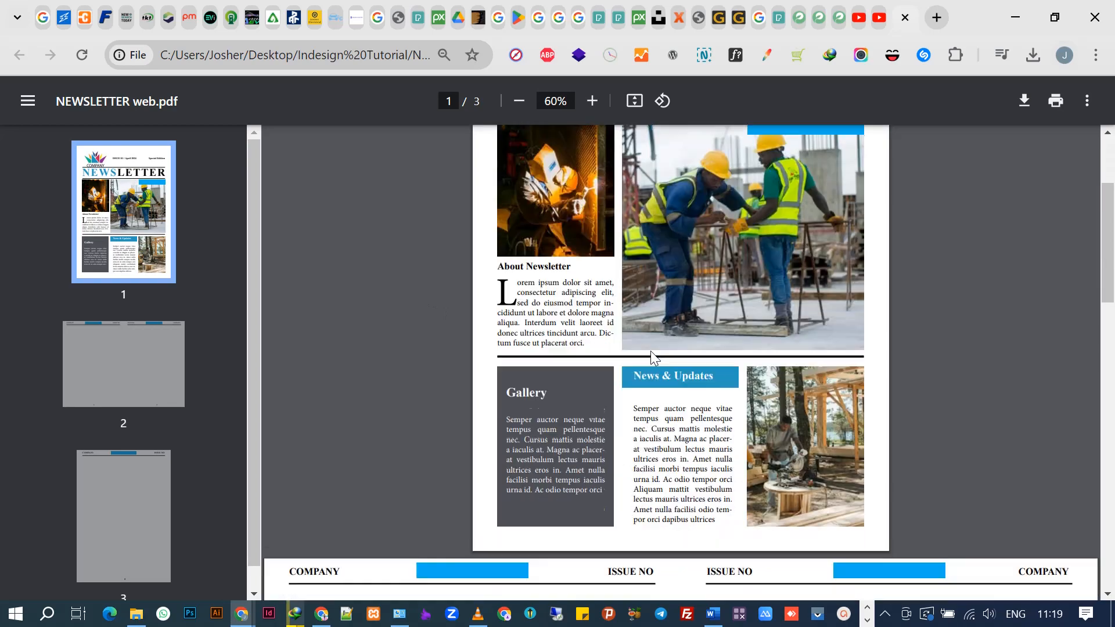
pyautogui.scroll(9, 650, 351)
pyautogui.scroll(1, 650, 354)
pyautogui.scroll(-15, 630, 376)
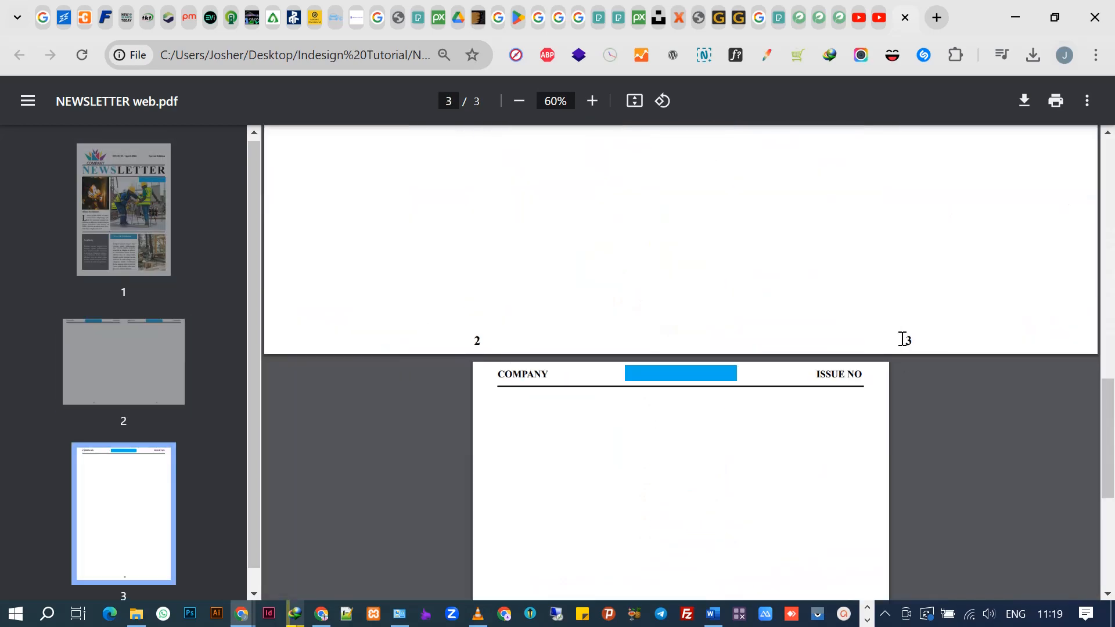
pyautogui.scroll(-5, 872, 395)
pyautogui.scroll(20, 828, 443)
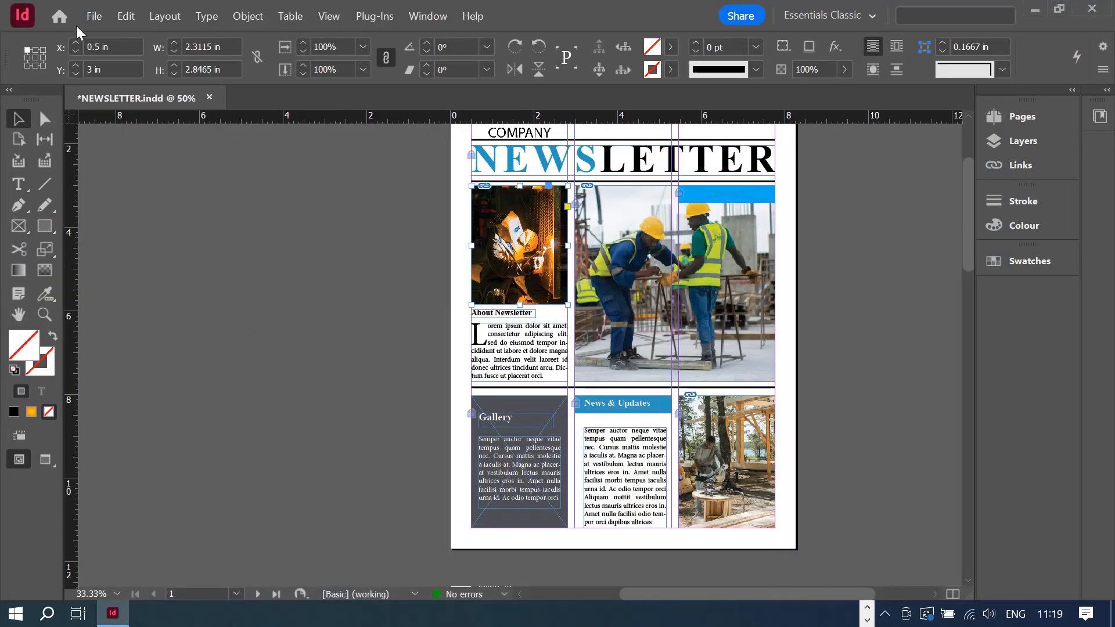
# - Export as Adobe PDF (Print) with the file renamed to NEWSLETTER print.pdf
pyautogui.click(93, 17)
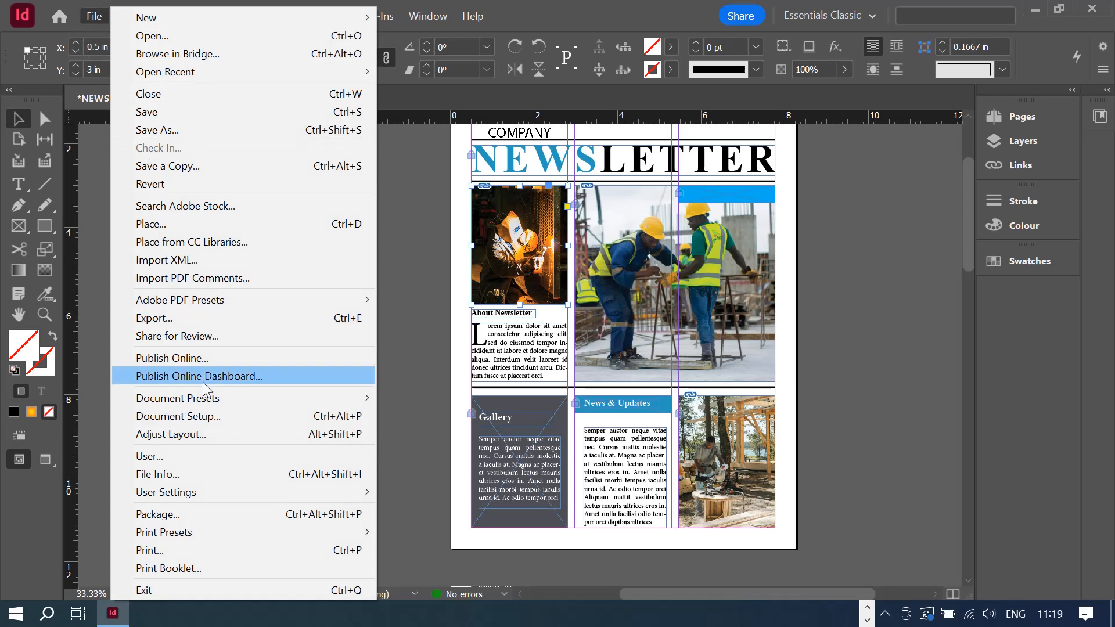
pyautogui.click(204, 318)
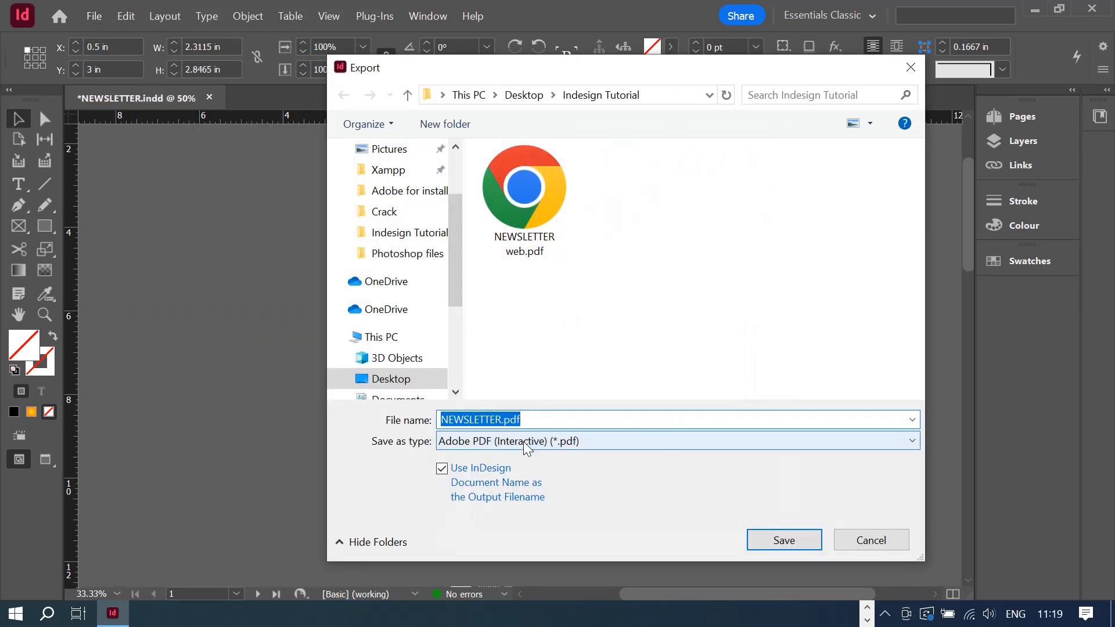
pyautogui.click(526, 442)
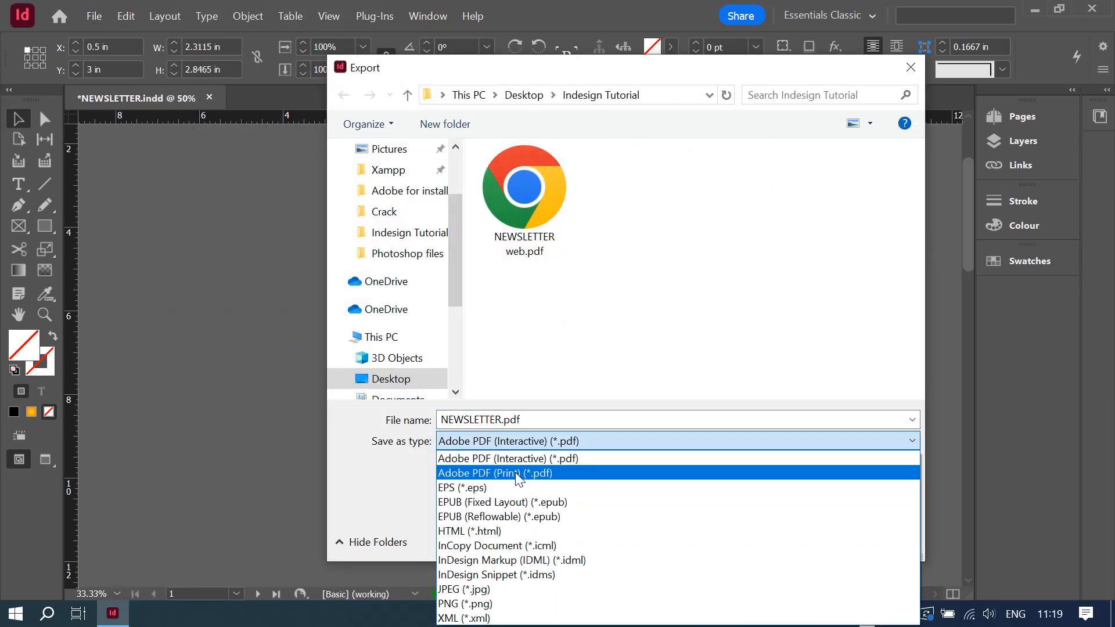
pyautogui.click(519, 478)
pyautogui.doubleClick(503, 419)
pyautogui.click(502, 419)
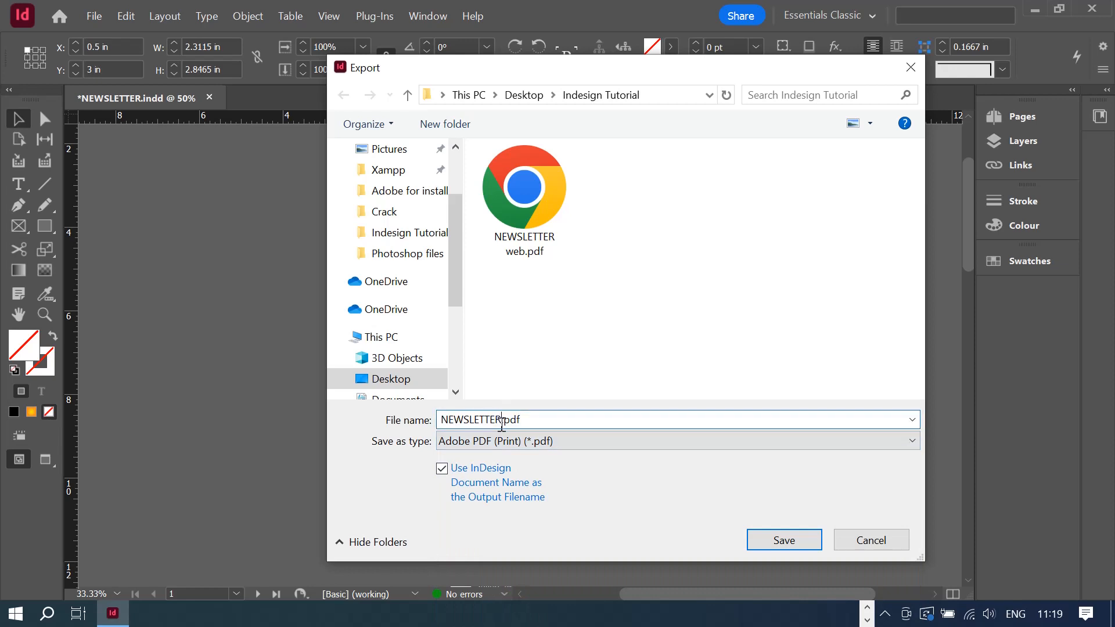
pyautogui.write('pring')
pyautogui.click(785, 540)
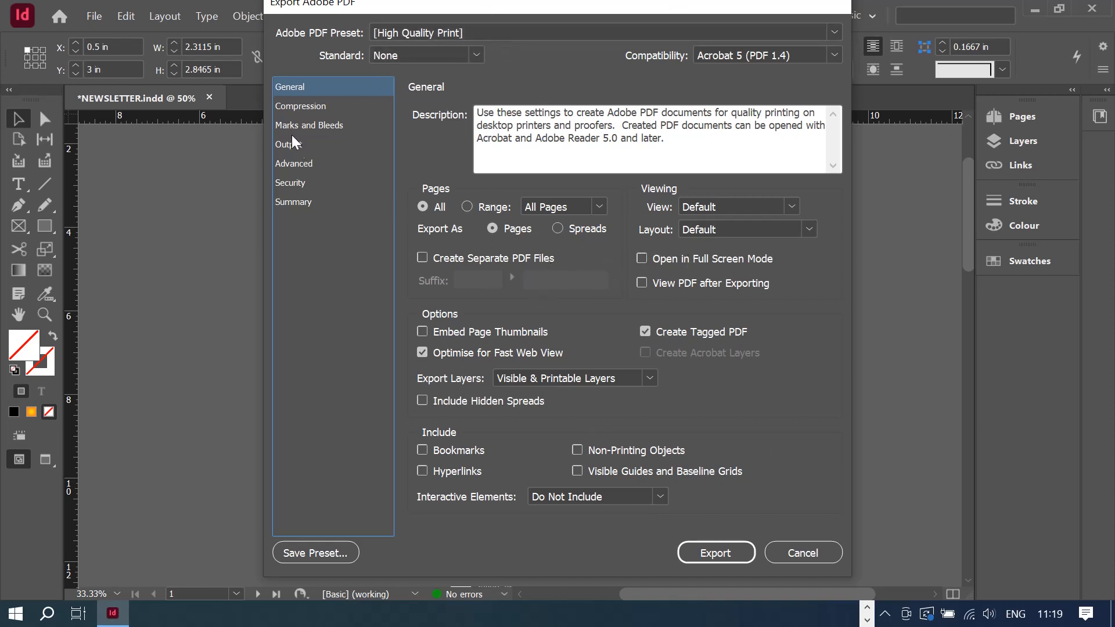
# - Keep colour image quality at Maximum in the Compression settings
pyautogui.click(294, 106)
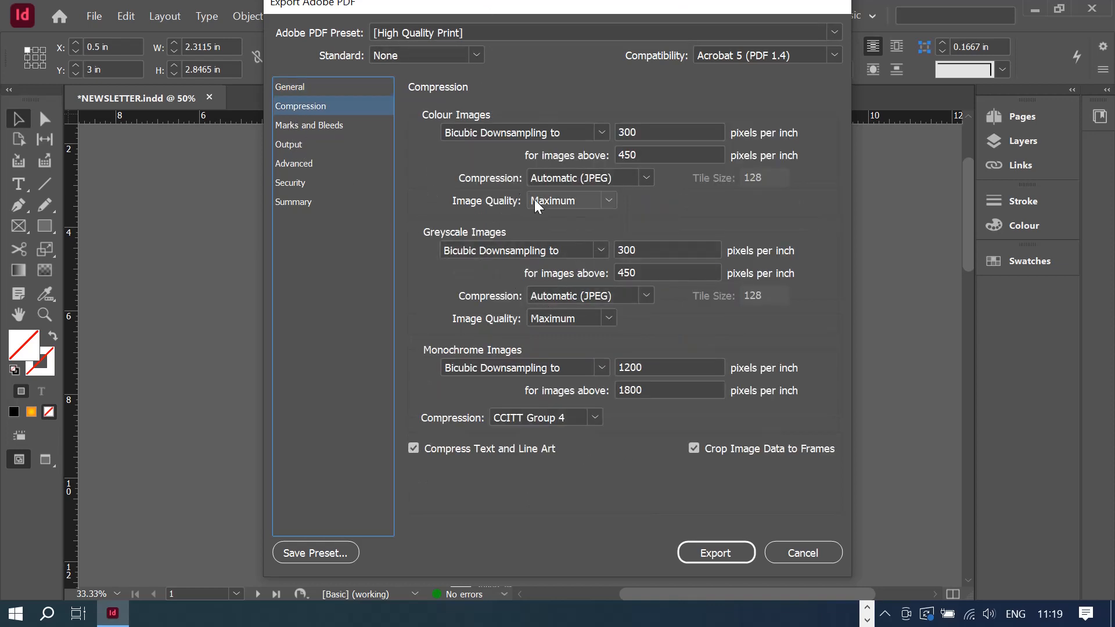
pyautogui.click(608, 202)
pyautogui.click(609, 204)
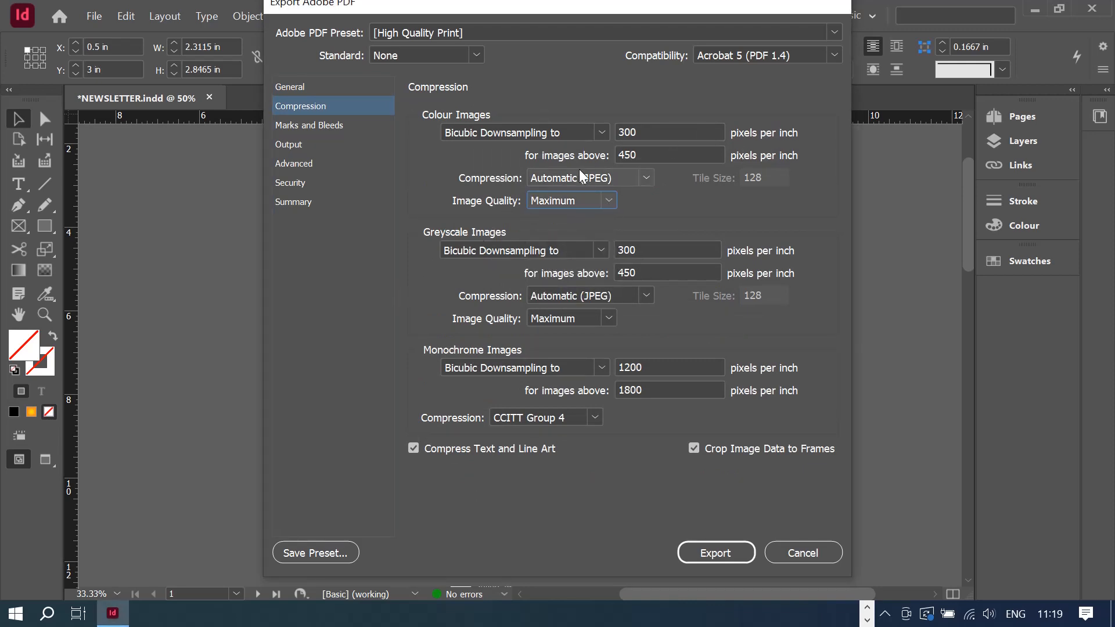
# - Turn on All Printer's Marks with document bleed off, export, and minimise InDesign
pyautogui.click(335, 126)
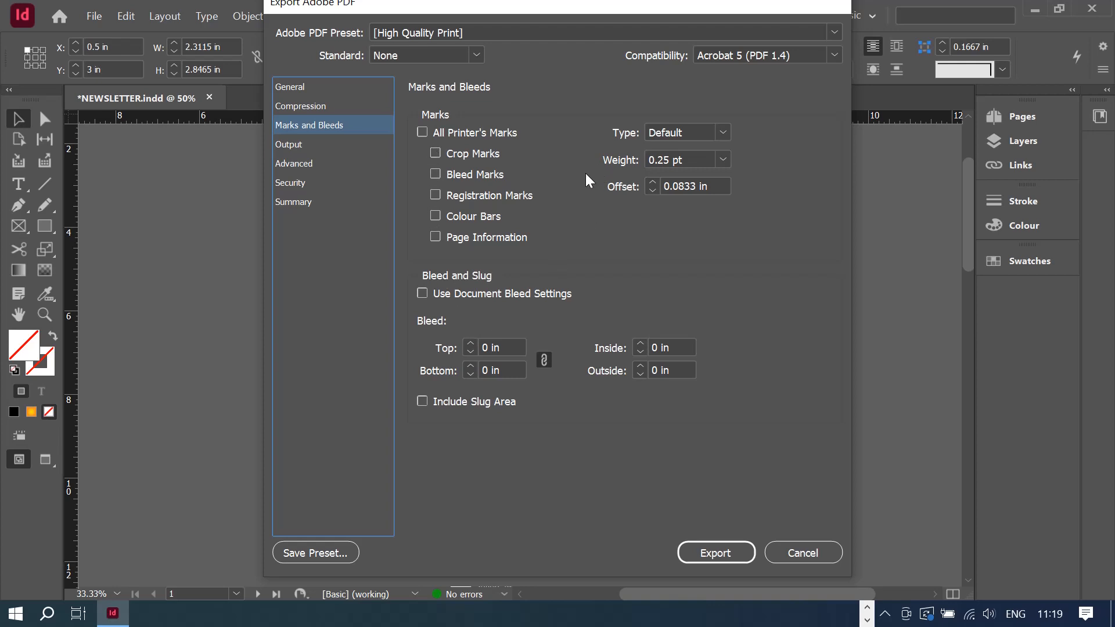
pyautogui.click(422, 132)
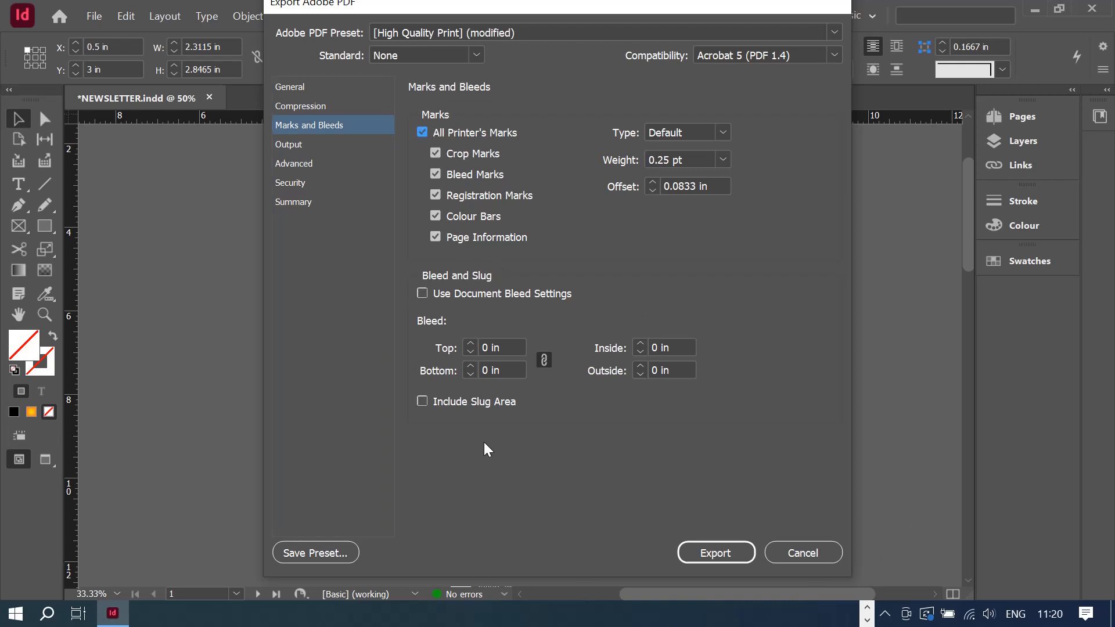
pyautogui.click(424, 294)
pyautogui.click(424, 293)
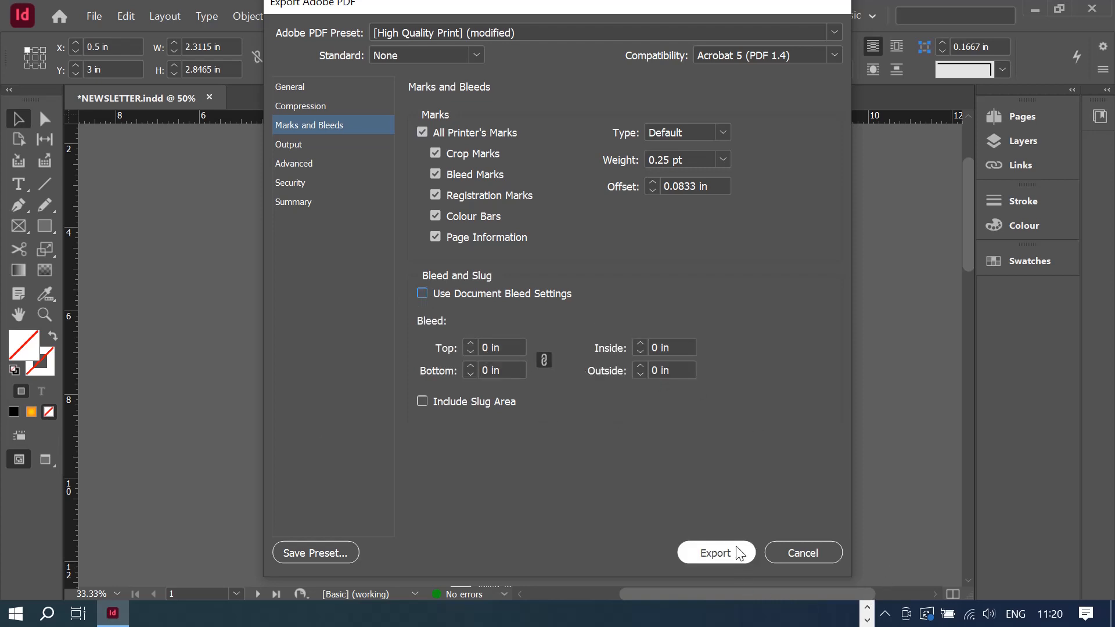
pyautogui.click(726, 561)
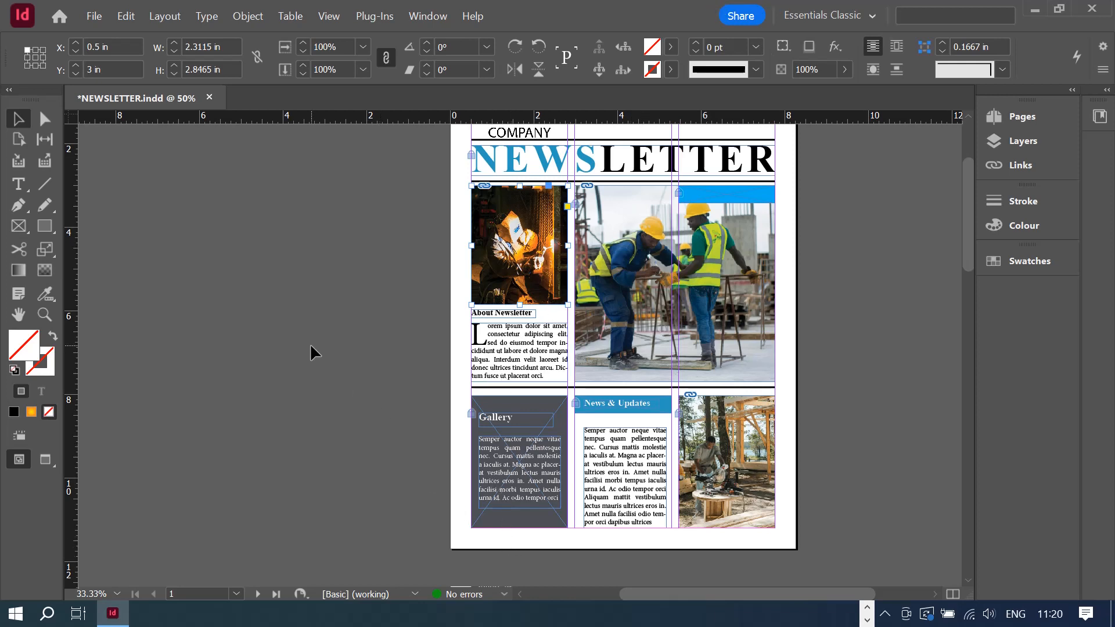
pyautogui.click(1043, 14)
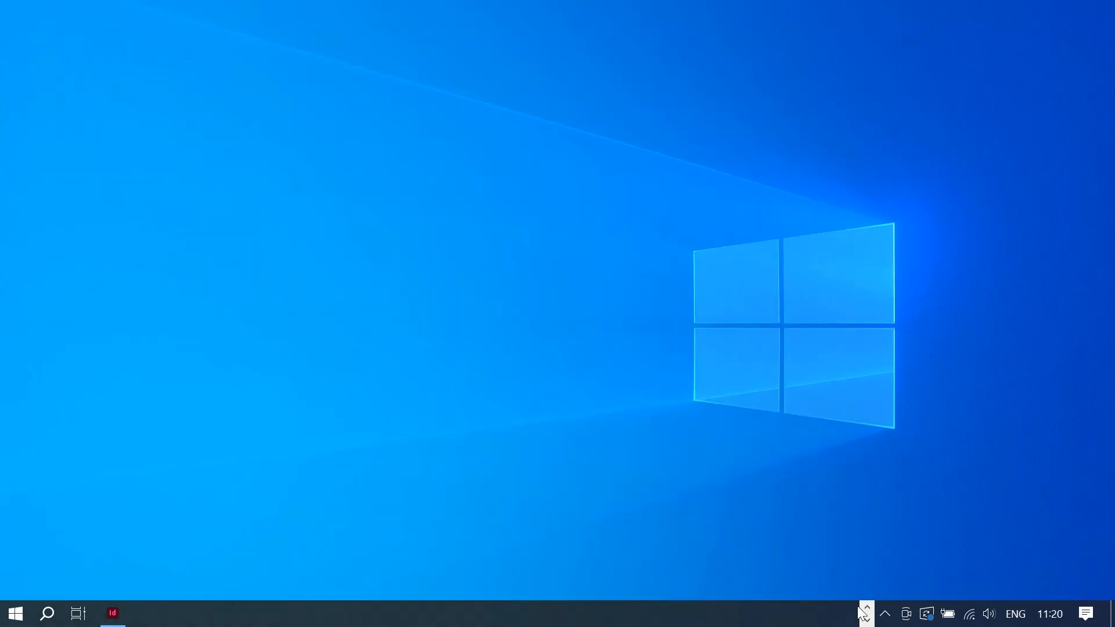
# - Open NEWSLETTER print.pdf in Chrome from the maximised Indesign Tutorial folder
pyautogui.click(865, 618)
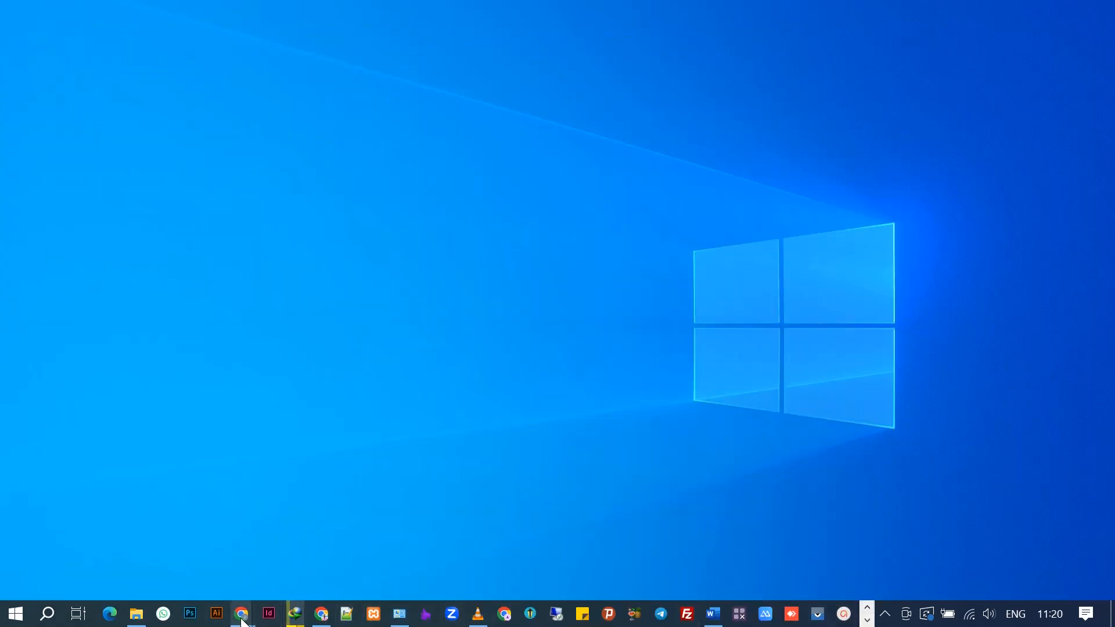
pyautogui.click(136, 614)
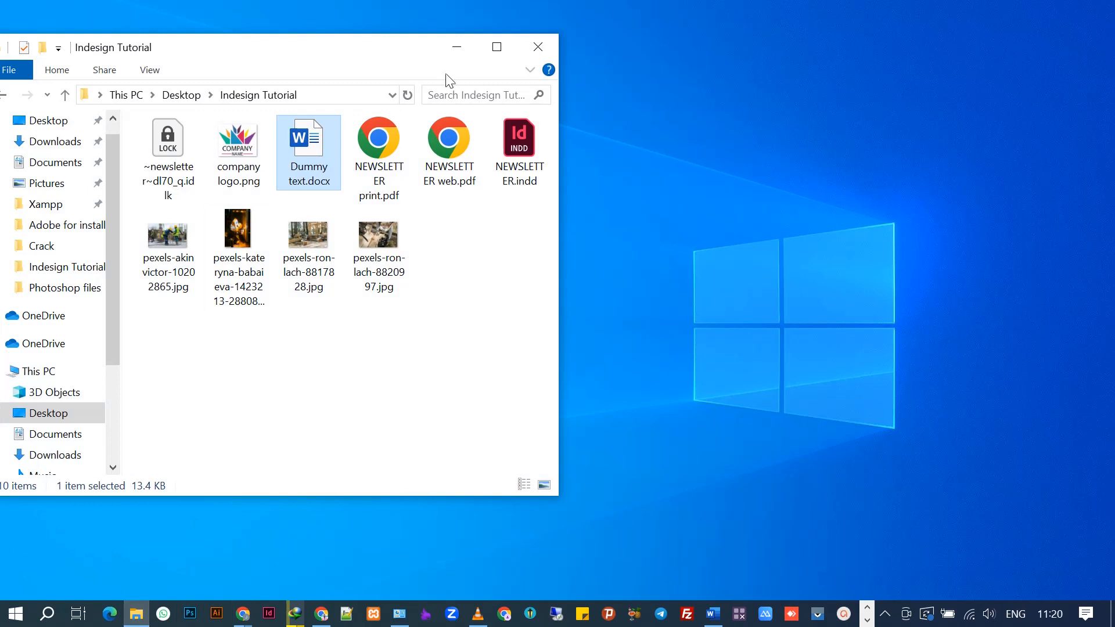
pyautogui.click(496, 46)
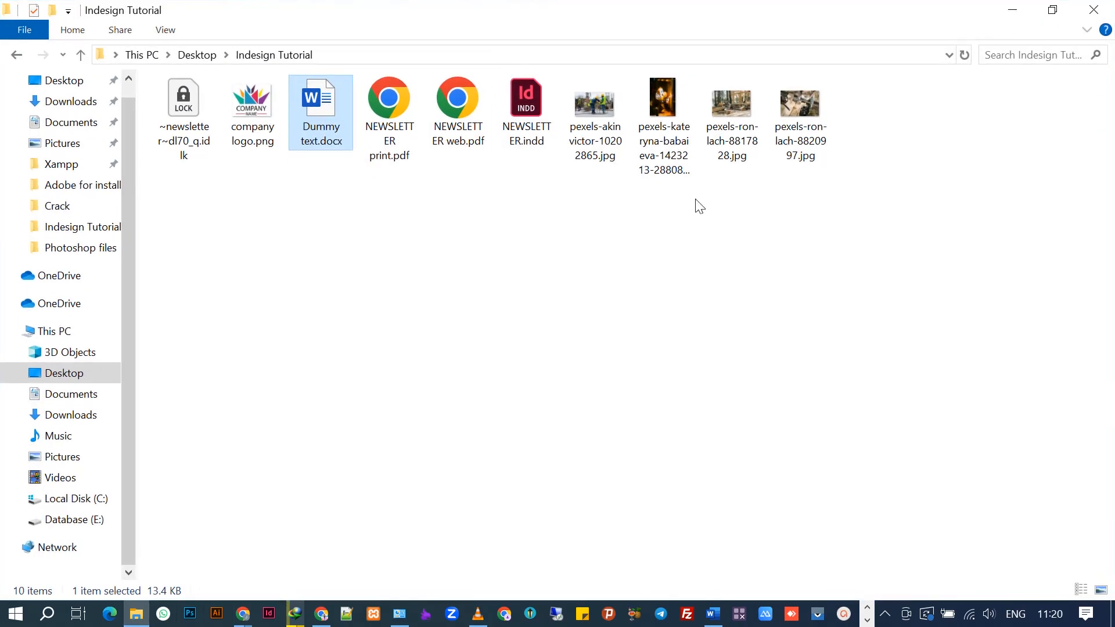
pyautogui.click(393, 148)
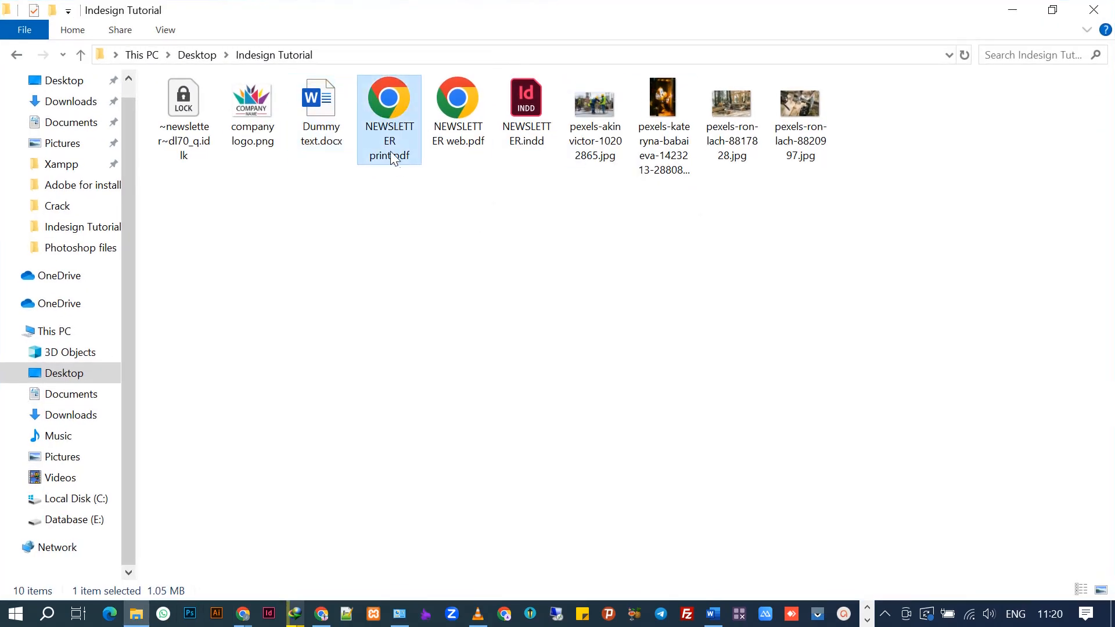
pyautogui.click(460, 118)
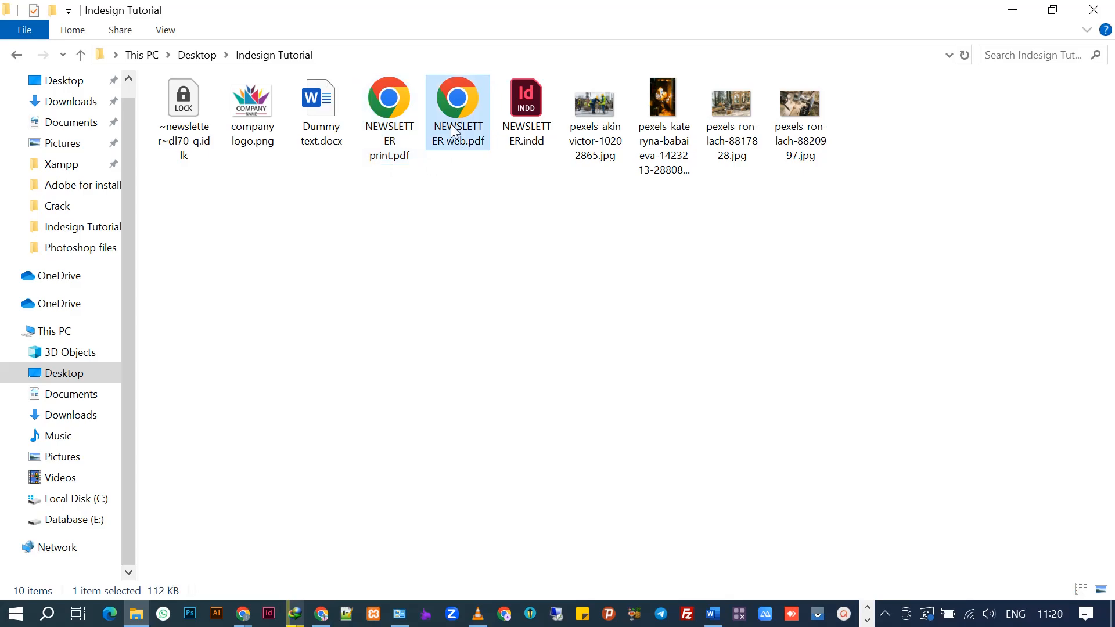
pyautogui.click(398, 114)
pyautogui.doubleClick(396, 112)
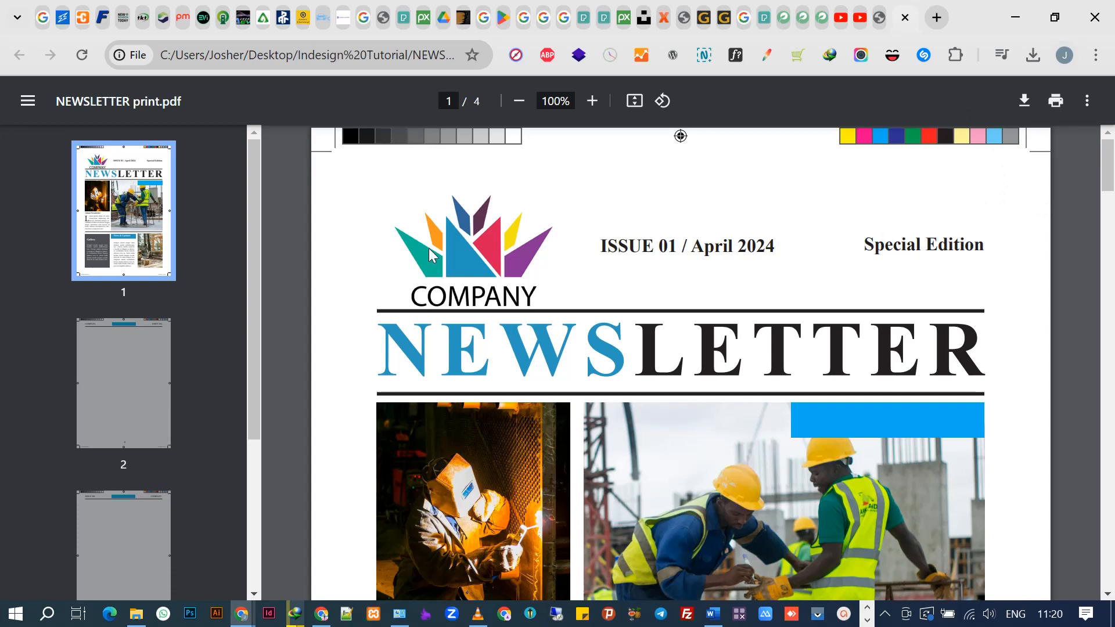
pyautogui.scroll(-7, 376, 260)
pyautogui.scroll(7, 416, 278)
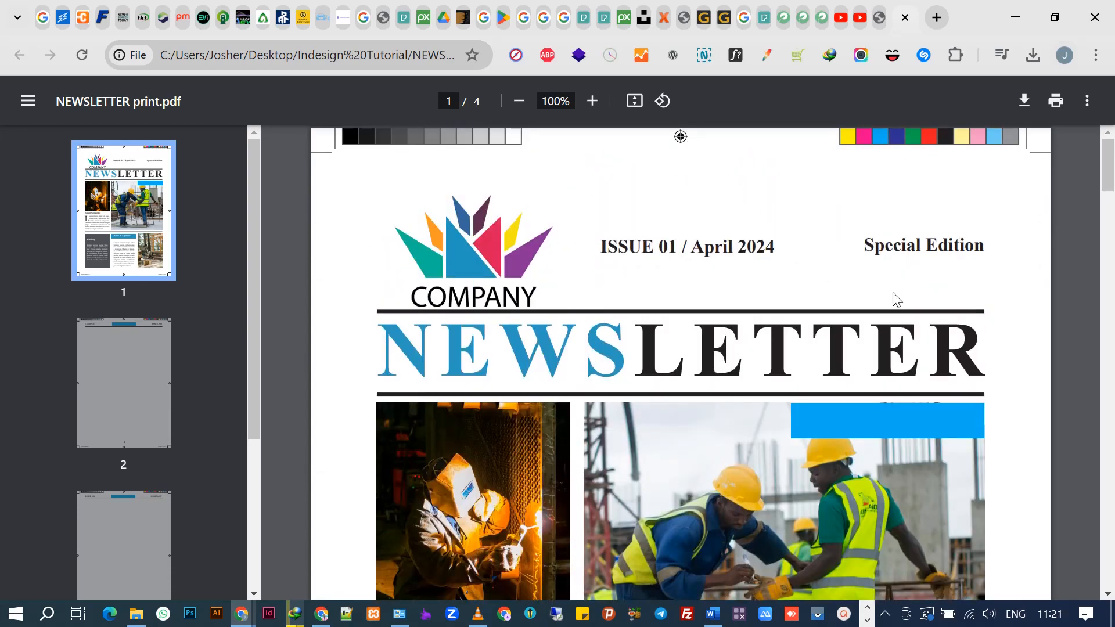
pyautogui.scroll(-6, 786, 356)
pyautogui.scroll(6, 598, 336)
pyautogui.scroll(-15, 598, 320)
pyautogui.scroll(1, 321, 329)
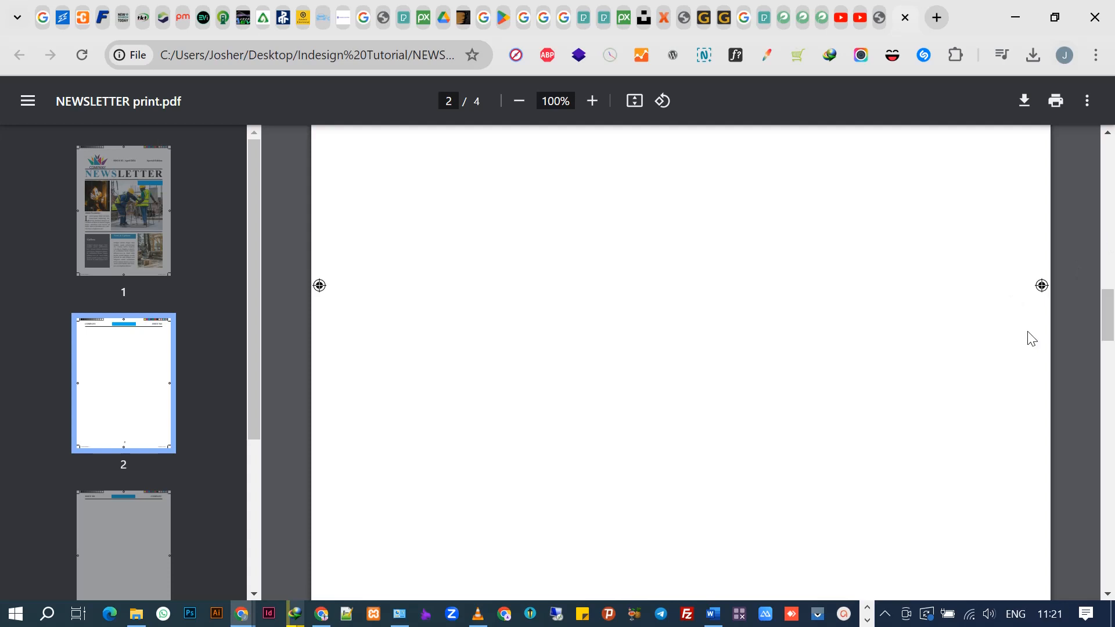
pyautogui.scroll(-8, 1039, 316)
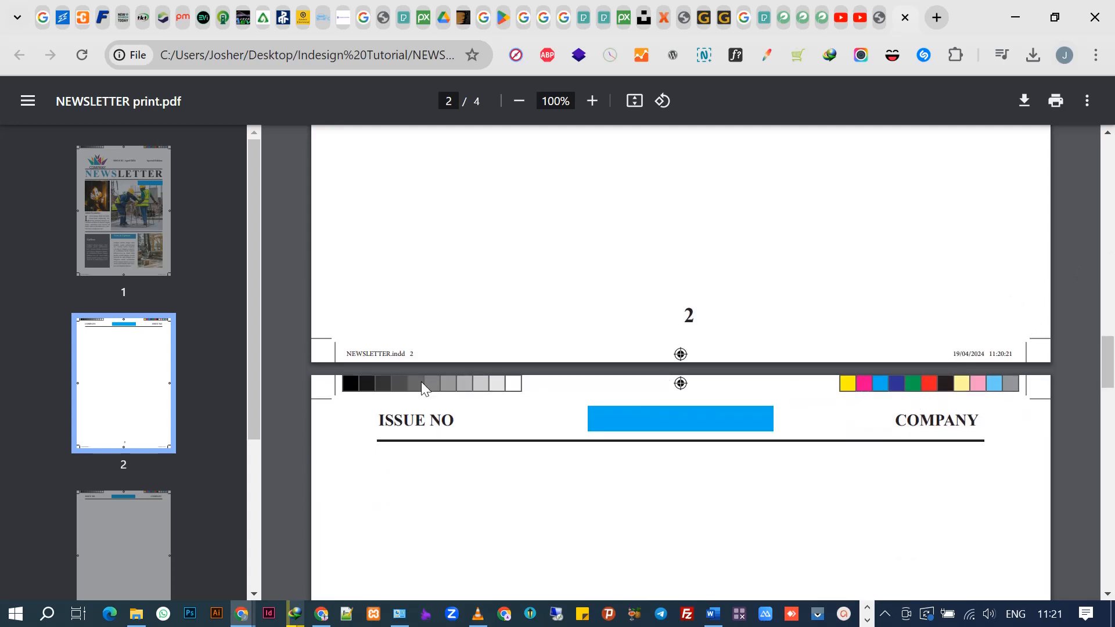
pyautogui.moveTo(1108, 393); pyautogui.dragTo(1102, 110)
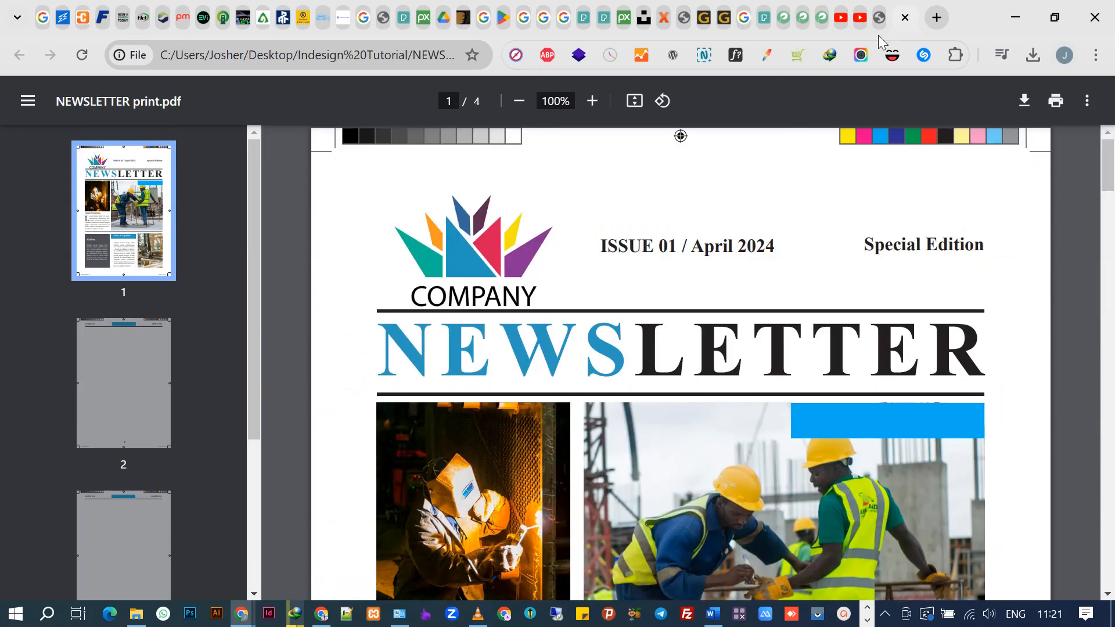
pyautogui.click(879, 5)
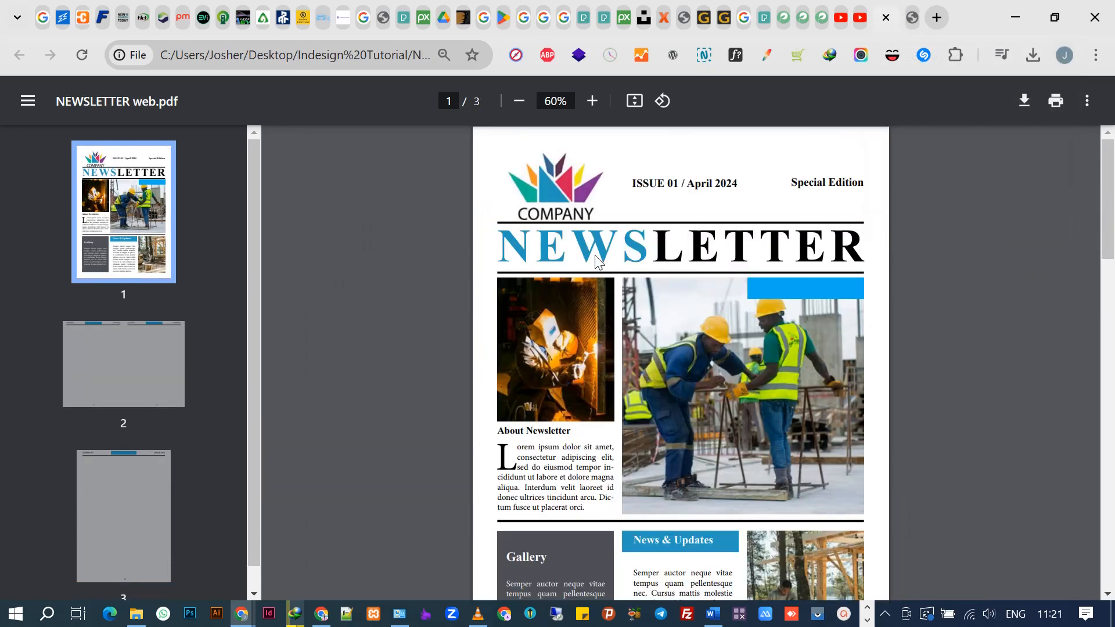
pyautogui.click(912, 14)
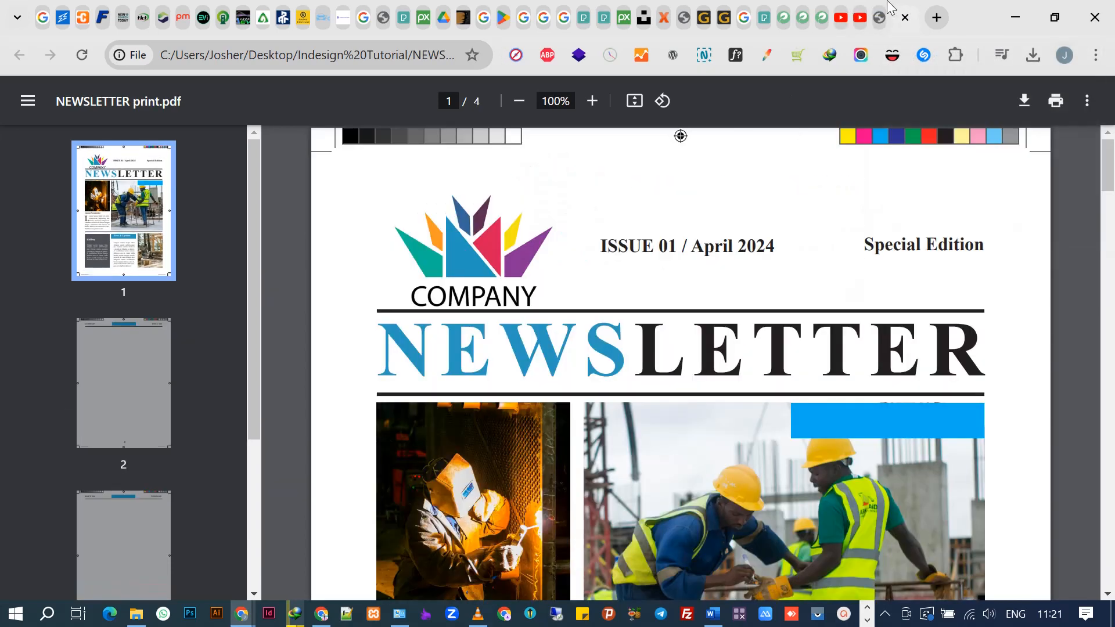
pyautogui.scroll(1, 773, 441)
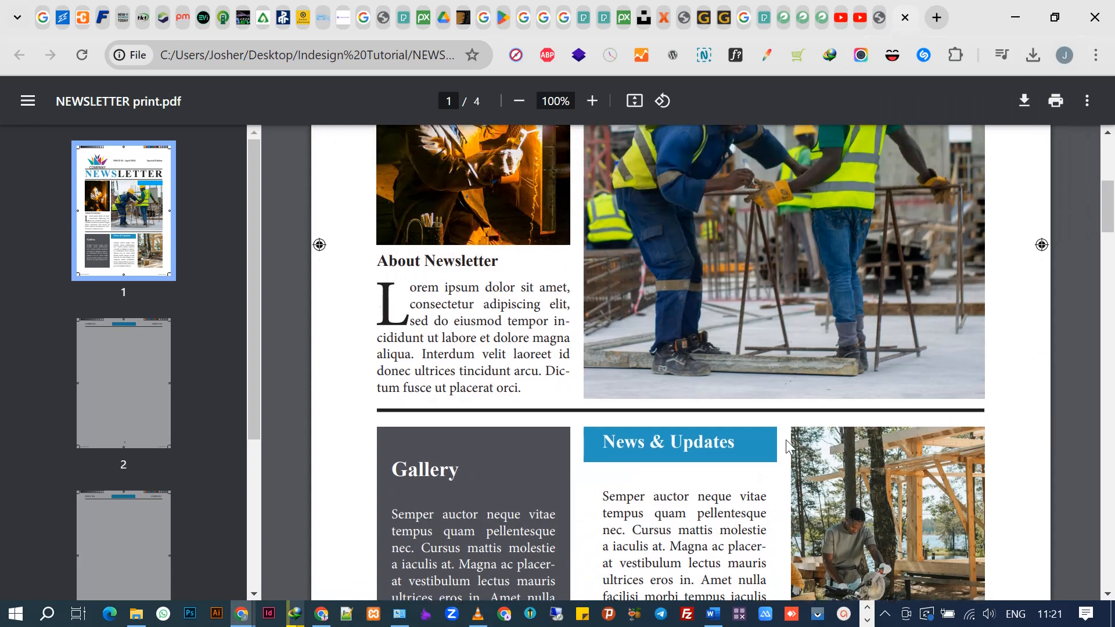
pyautogui.scroll(-6, 790, 447)
pyautogui.scroll(1, 839, 432)
pyautogui.scroll(10, 842, 430)
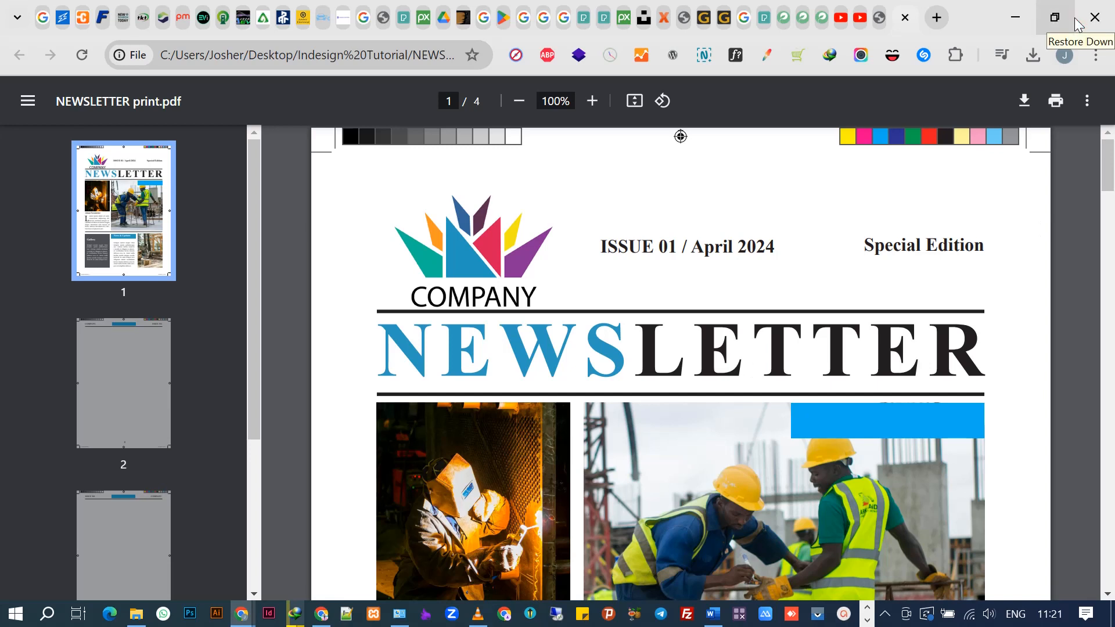
pyautogui.moveTo(296, 619)
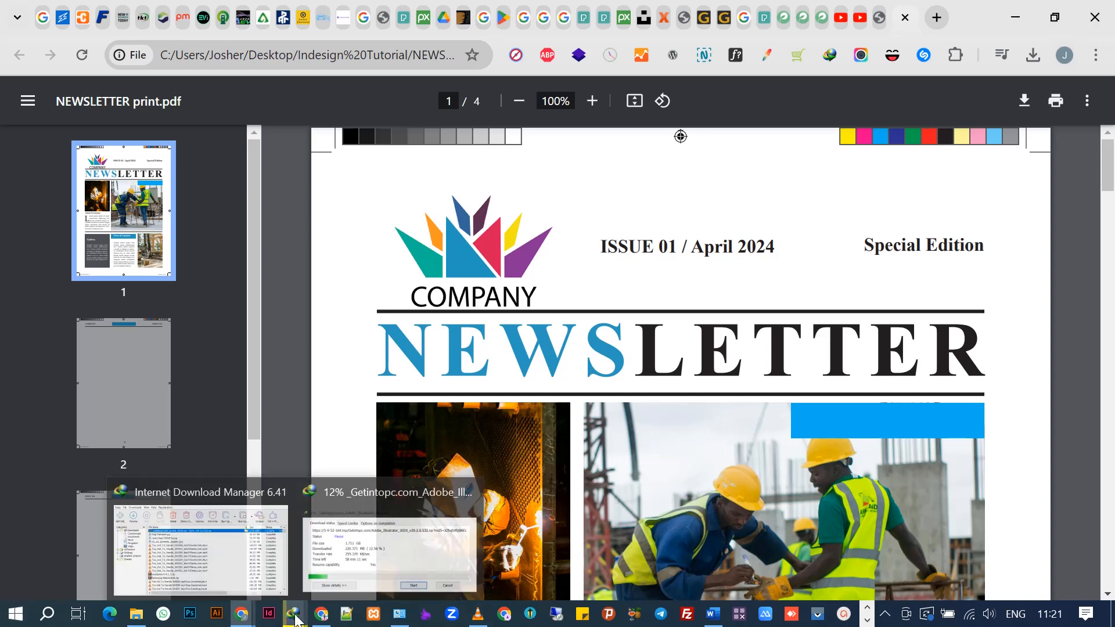